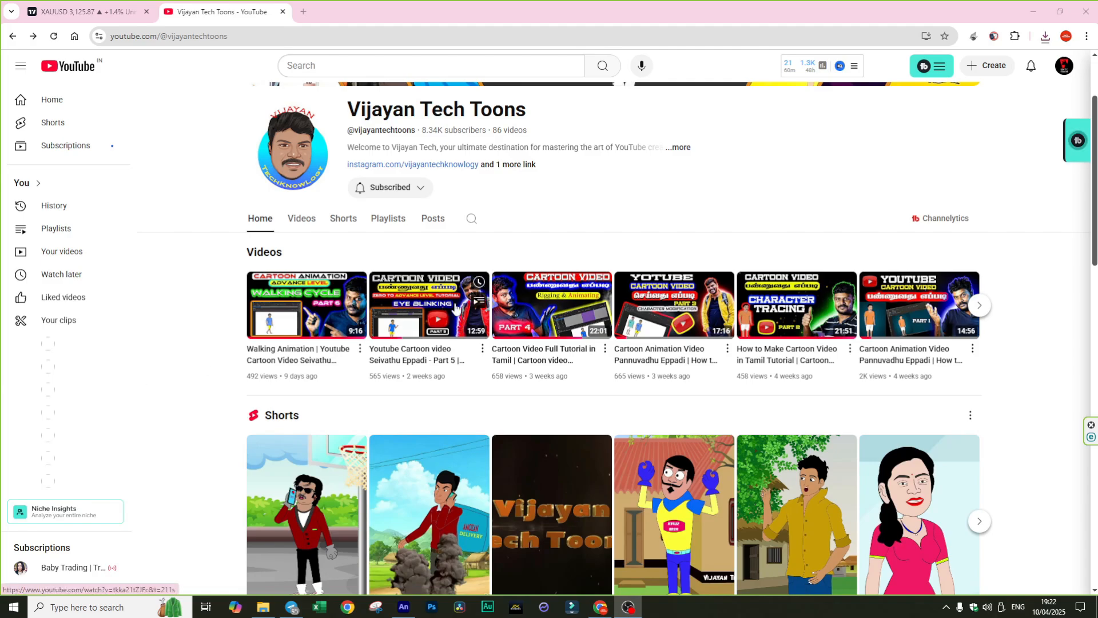
{"action": "mouse_move", "coordinate": [455, 309]}
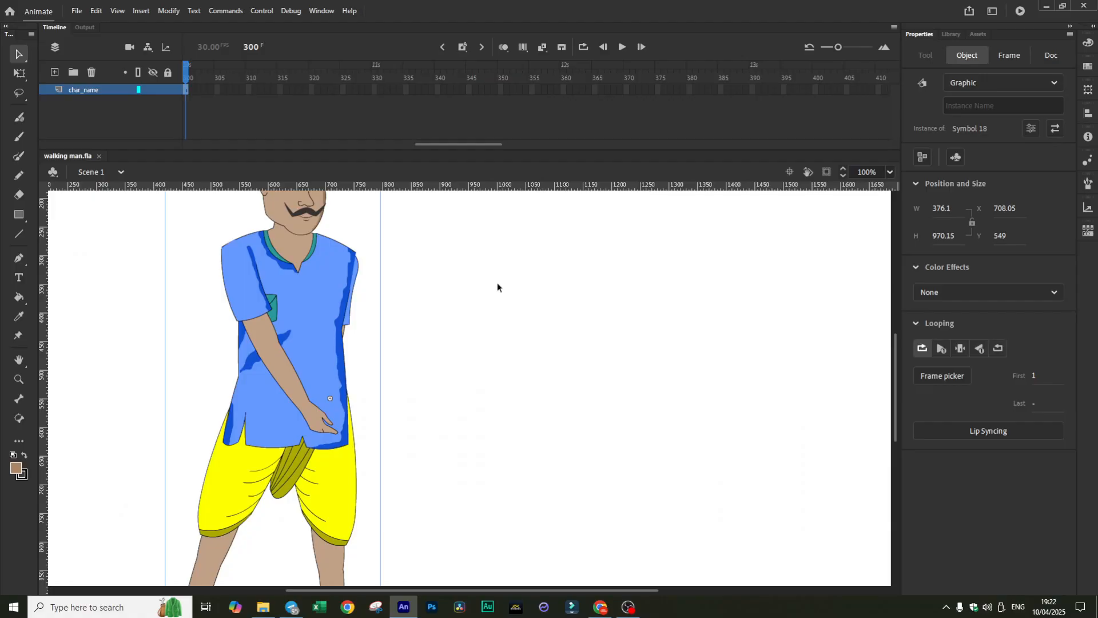
- Play back the walking animation from frame 1 of the main scene, and stop it after reviewing the walk
{"action": "scroll", "coordinate": [496, 282], "scroll_direction": "down", "scroll_amount": 3}
{"action": "left_click_drag", "start_coordinate": [455, 144], "coordinate": [211, 143]}
{"action": "left_click", "coordinate": [194, 76]}
{"action": "left_click", "coordinate": [622, 47]}
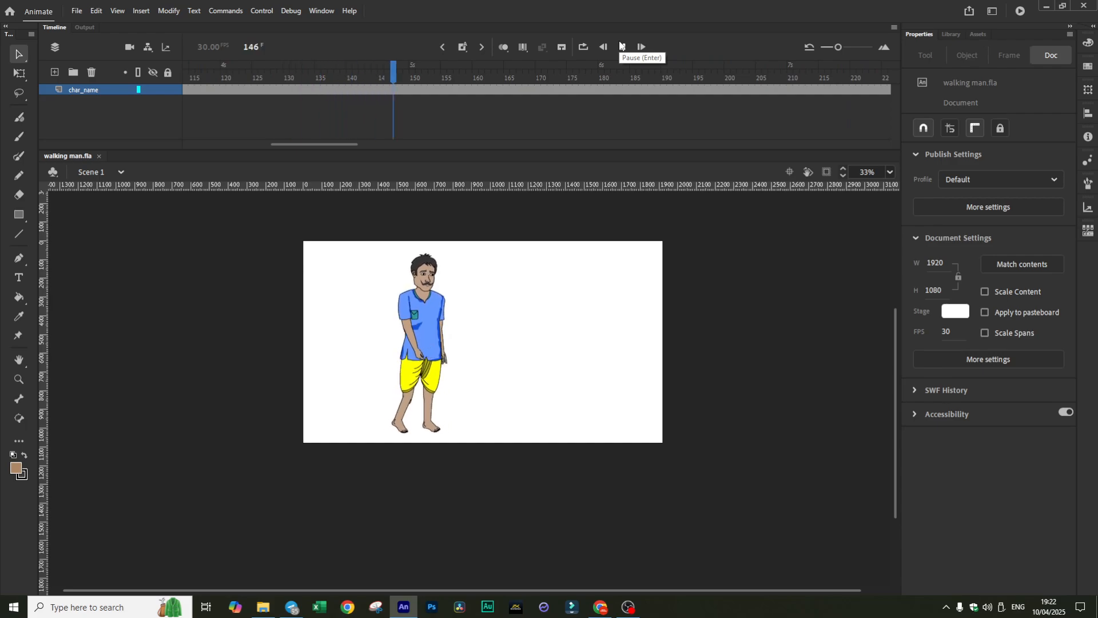
{"action": "left_click", "coordinate": [239, 258]}
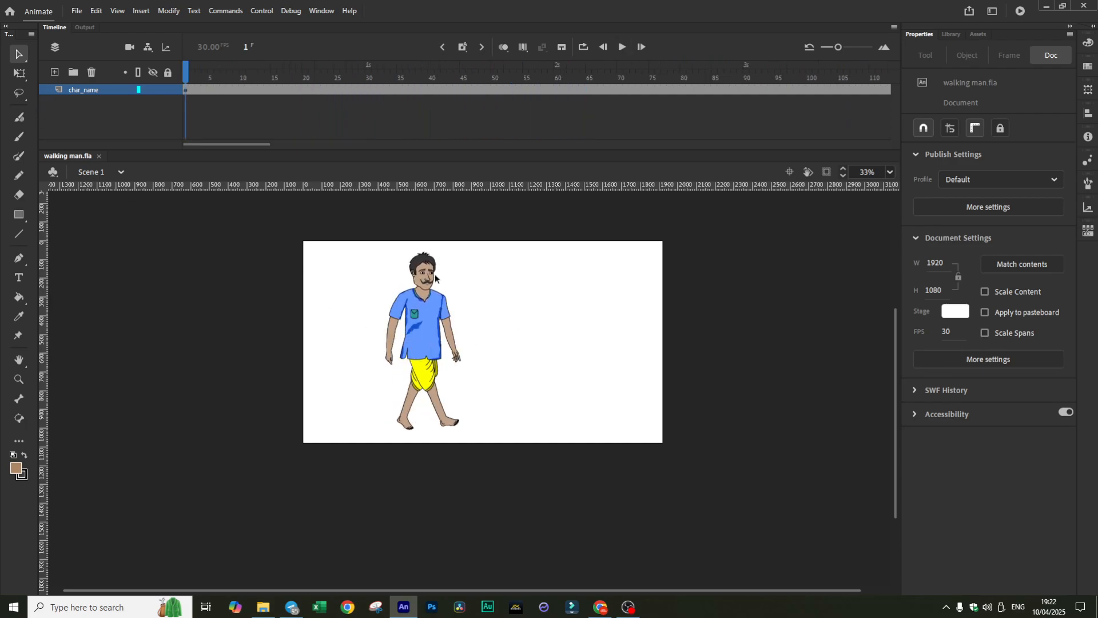
- Open the walking man's symbol and remove the classic tweens across frames 1 to 40 on all body-part layers
{"action": "double_click", "coordinate": [428, 308]}
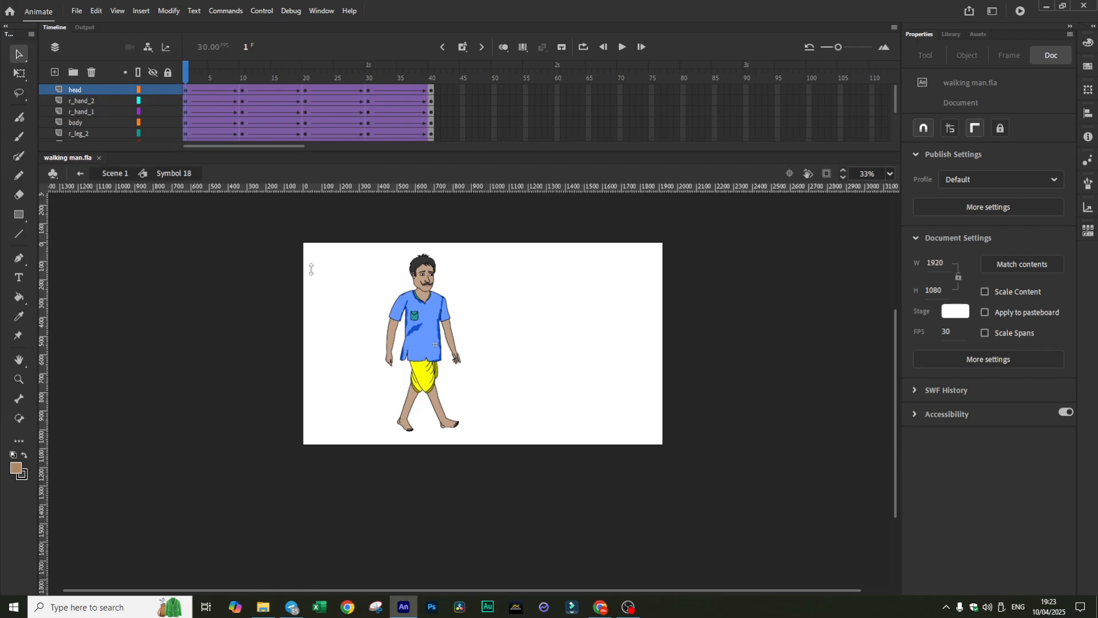
{"action": "left_click_drag", "start_coordinate": [342, 152], "coordinate": [342, 350]}
{"action": "left_click_drag", "start_coordinate": [193, 86], "coordinate": [432, 218]}
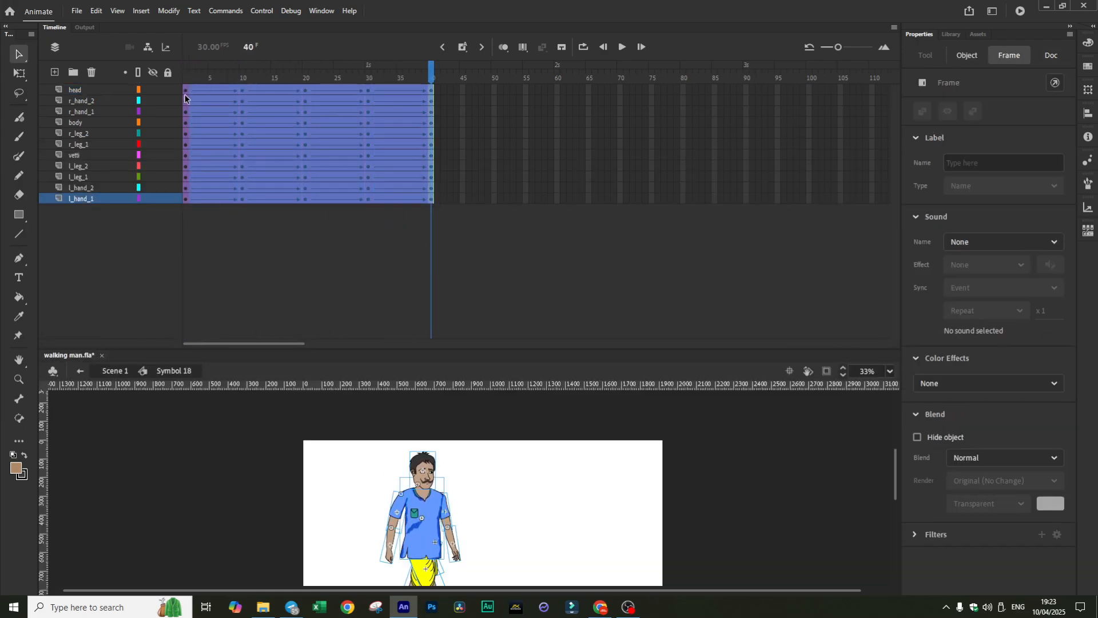
{"action": "right_click", "coordinate": [279, 104]}
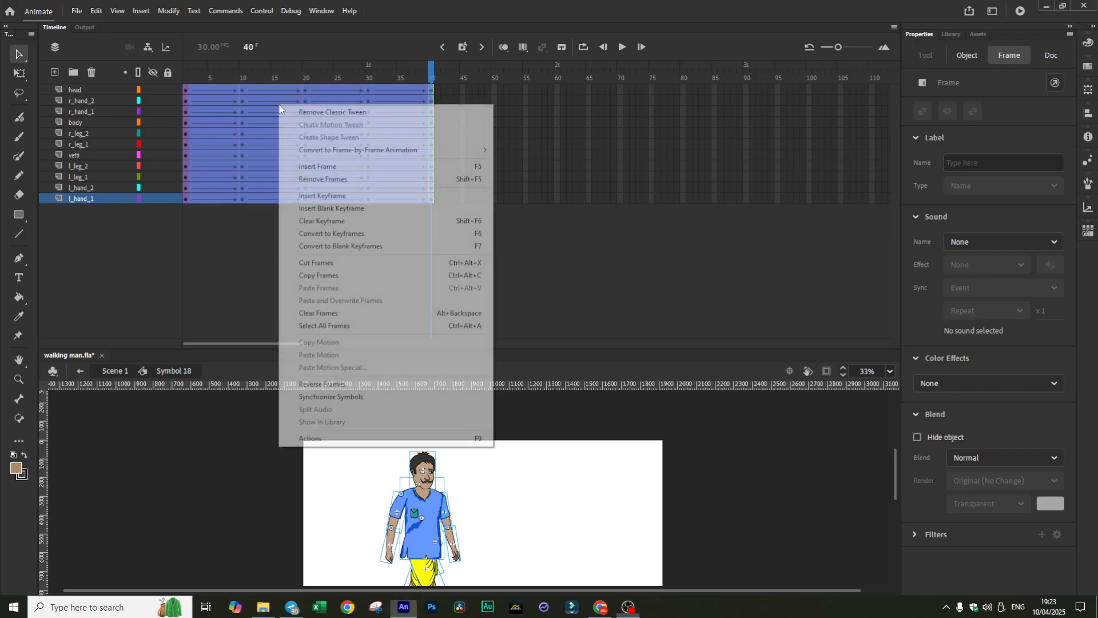
{"action": "left_click", "coordinate": [314, 112]}
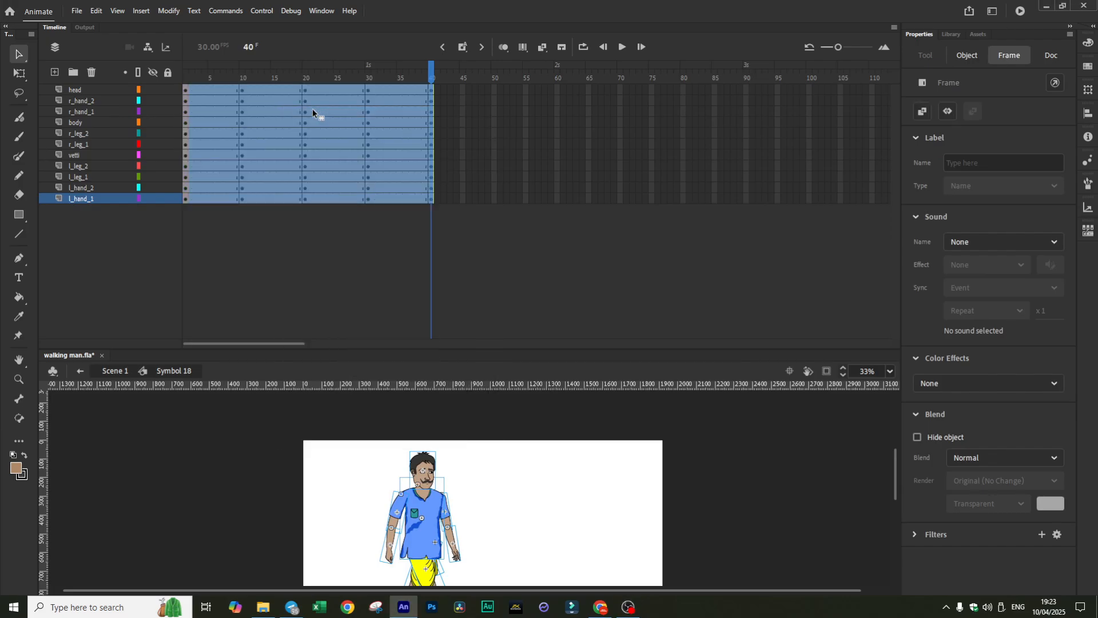
- Remove the walk-cycle frames on all body-part layers, keeping only the pose at frame 1
{"action": "right_click", "coordinate": [313, 110]}
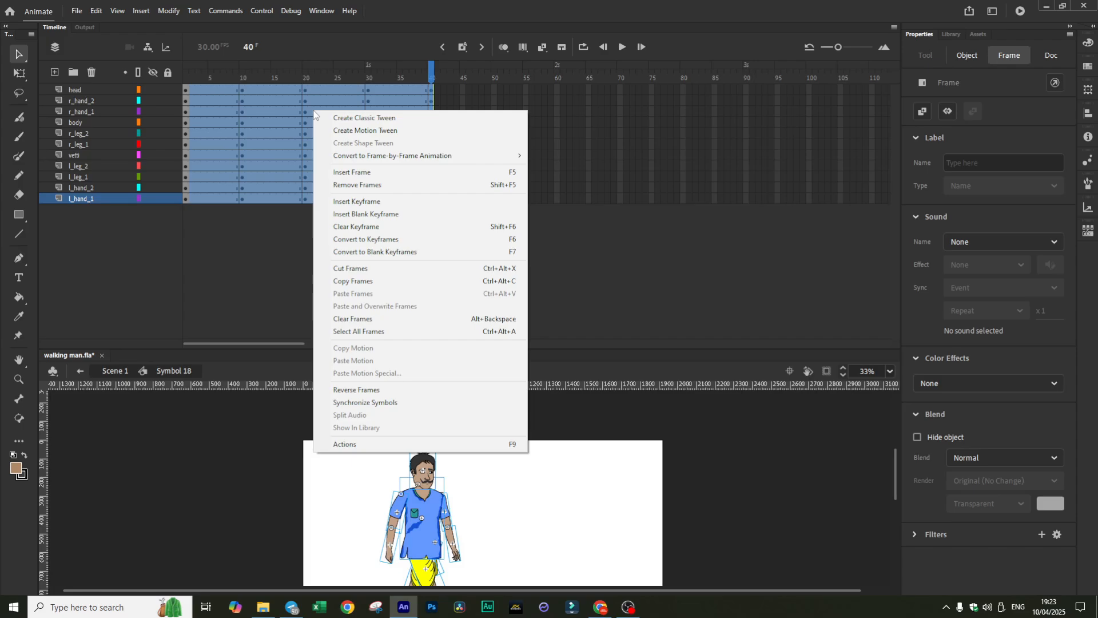
{"action": "left_click", "coordinate": [369, 185]}
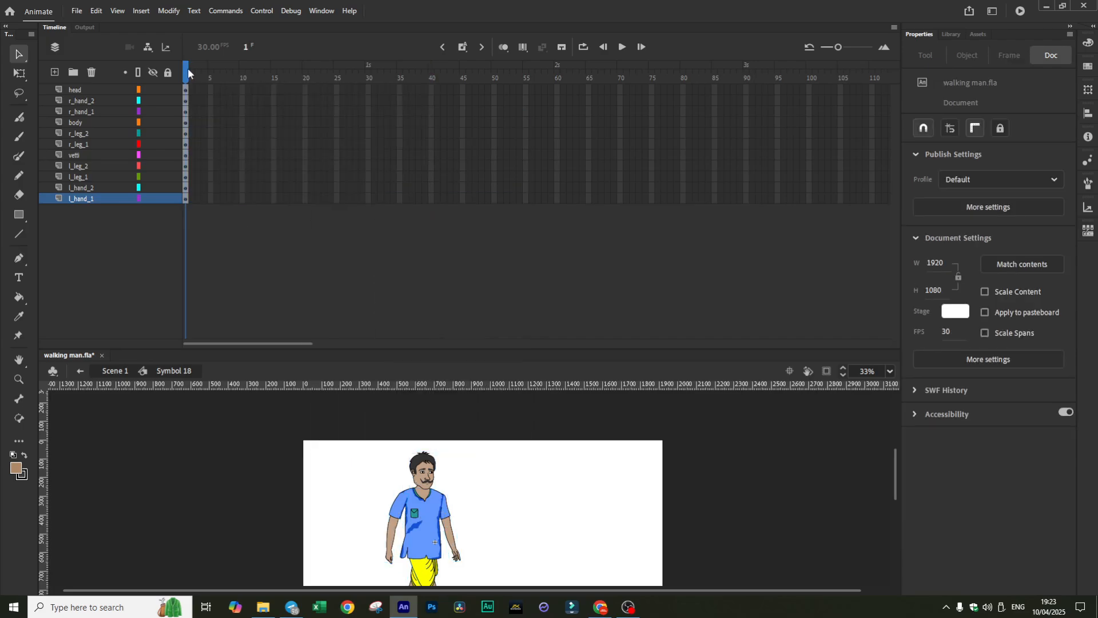
{"action": "scroll", "coordinate": [598, 507], "scroll_direction": "down", "scroll_amount": 2}
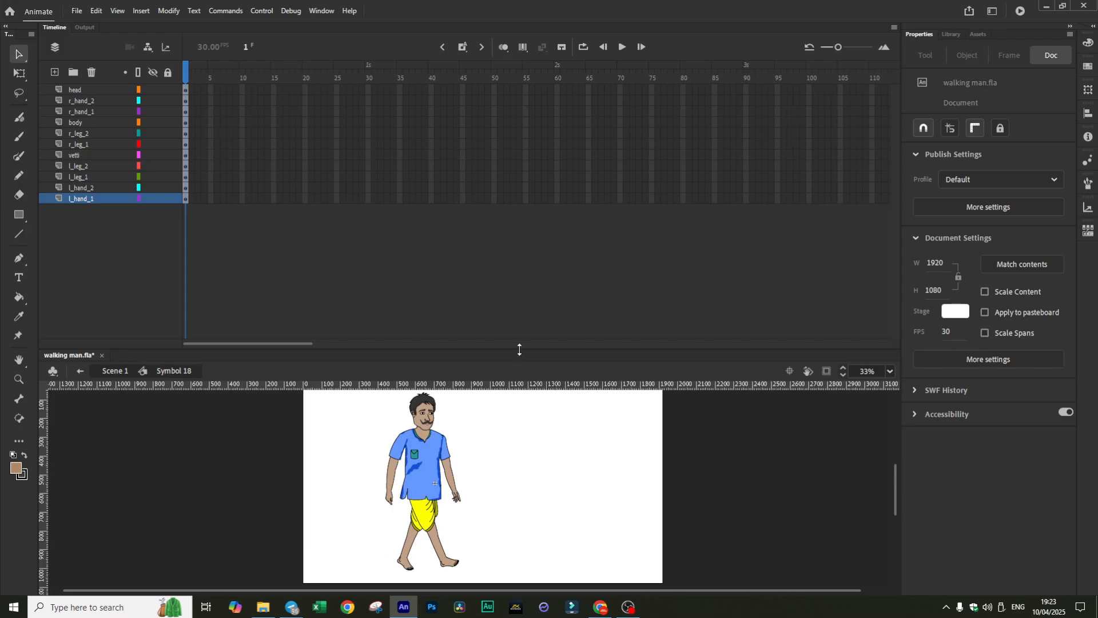
{"action": "left_click_drag", "start_coordinate": [519, 349], "coordinate": [517, 214]}
- Rotate the whole right leg about a pivot at the hip into an upright standing position and turn the vetti fold to match
{"action": "scroll", "coordinate": [498, 473], "scroll_direction": "up", "scroll_amount": 2}
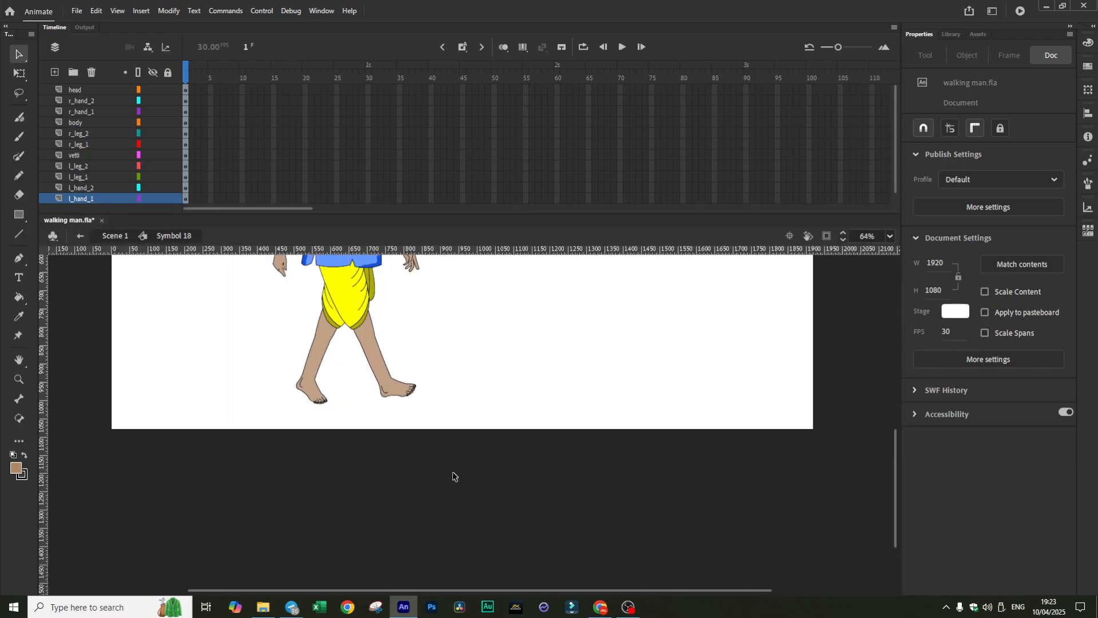
{"action": "scroll", "coordinate": [453, 476], "scroll_direction": "up", "scroll_amount": 2}
{"action": "left_click", "coordinate": [378, 457]}
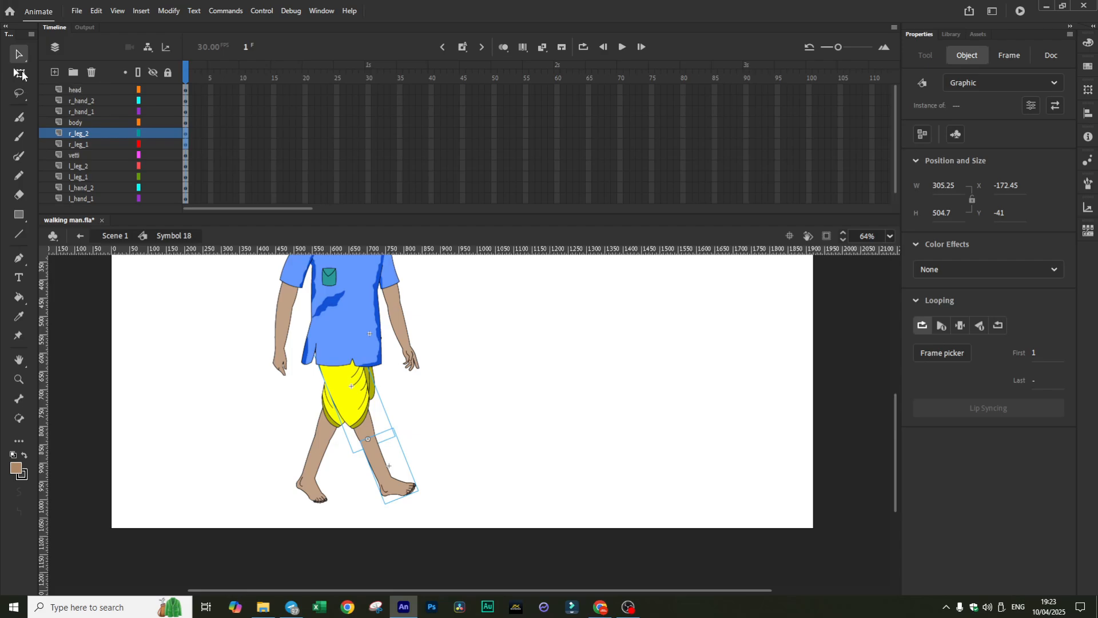
{"action": "left_click", "coordinate": [21, 74]}
{"action": "left_click_drag", "start_coordinate": [362, 412], "coordinate": [335, 326]}
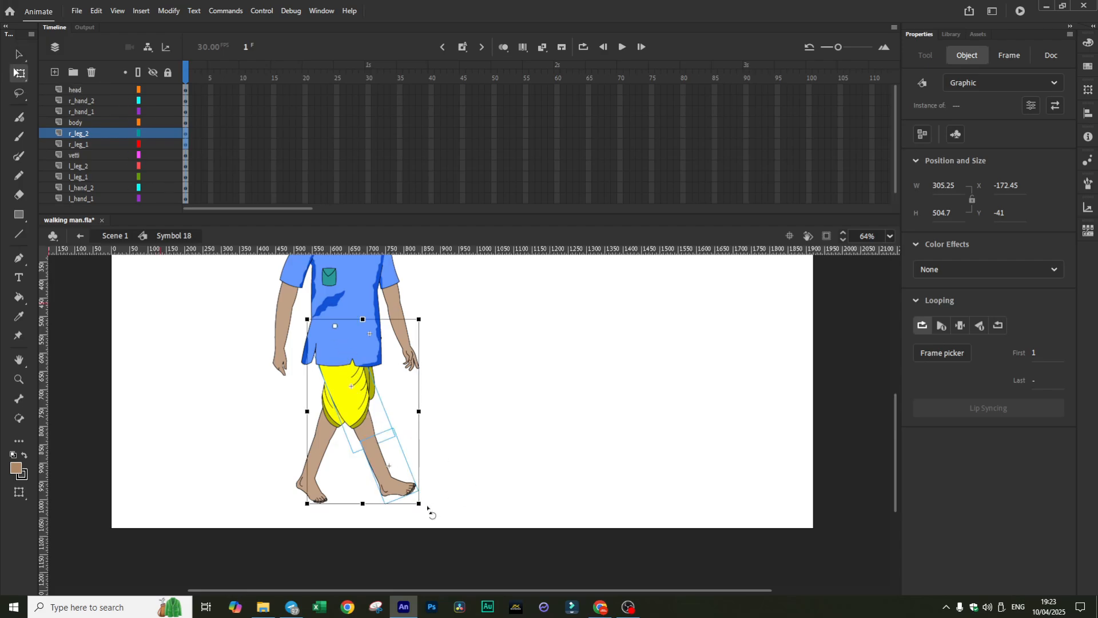
{"action": "left_click_drag", "start_coordinate": [428, 508], "coordinate": [367, 554]}
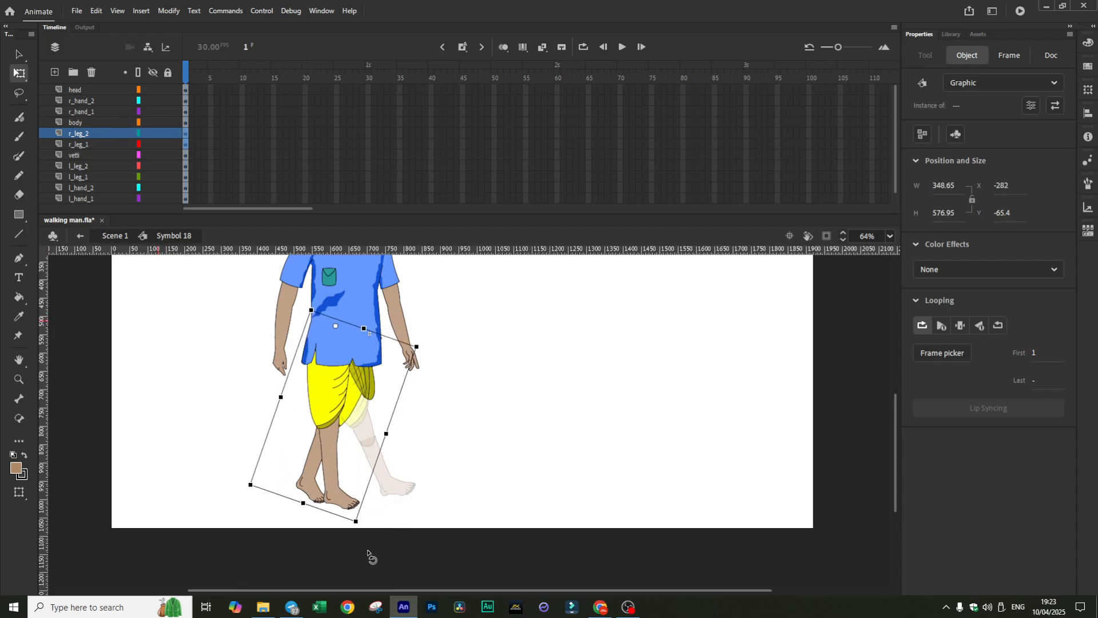
{"action": "left_click", "coordinate": [367, 554]}
{"action": "left_click", "coordinate": [343, 483]}
{"action": "left_click", "coordinate": [366, 381]}
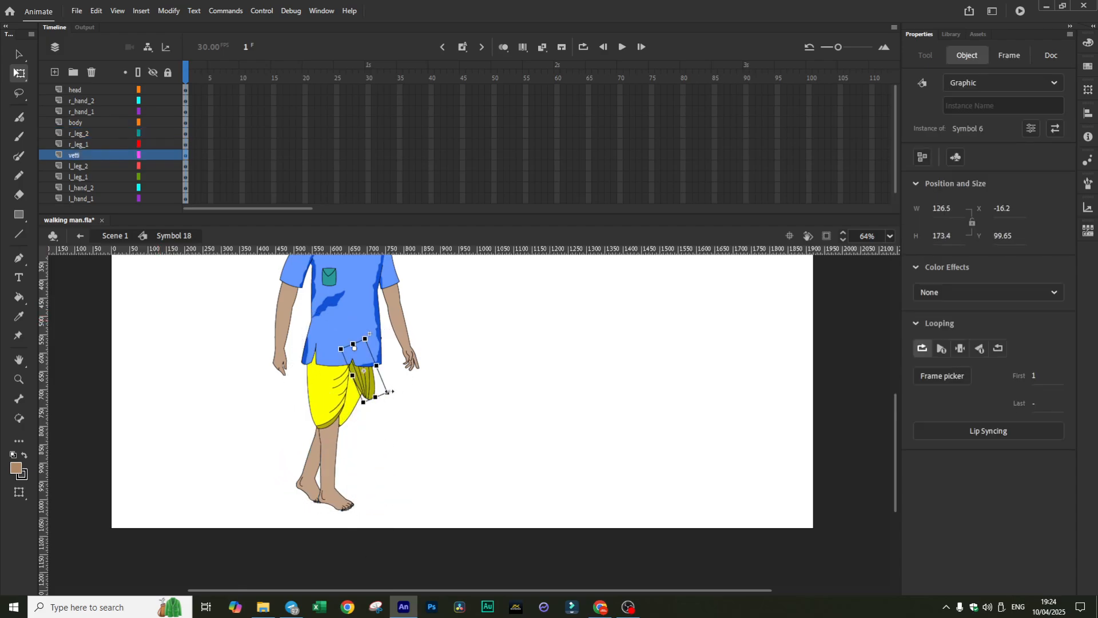
{"action": "left_click", "coordinate": [359, 441]}
- Rotate both left leg parts together about the hip until the leg stands upright beside the right leg
{"action": "left_click", "coordinate": [332, 442]}
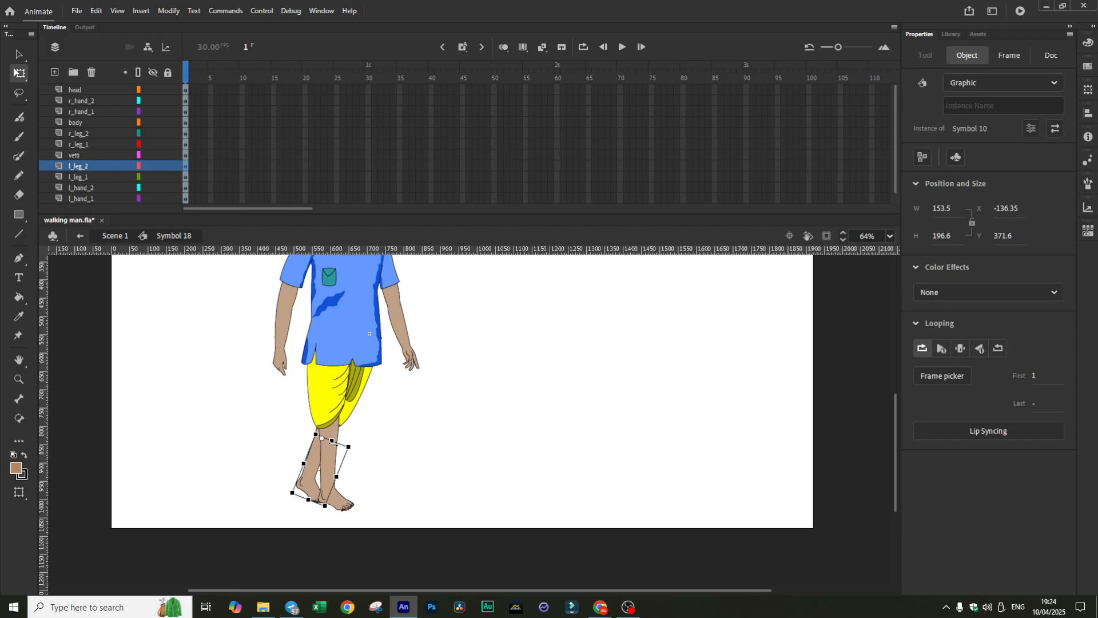
{"action": "left_click", "coordinate": [353, 412]}
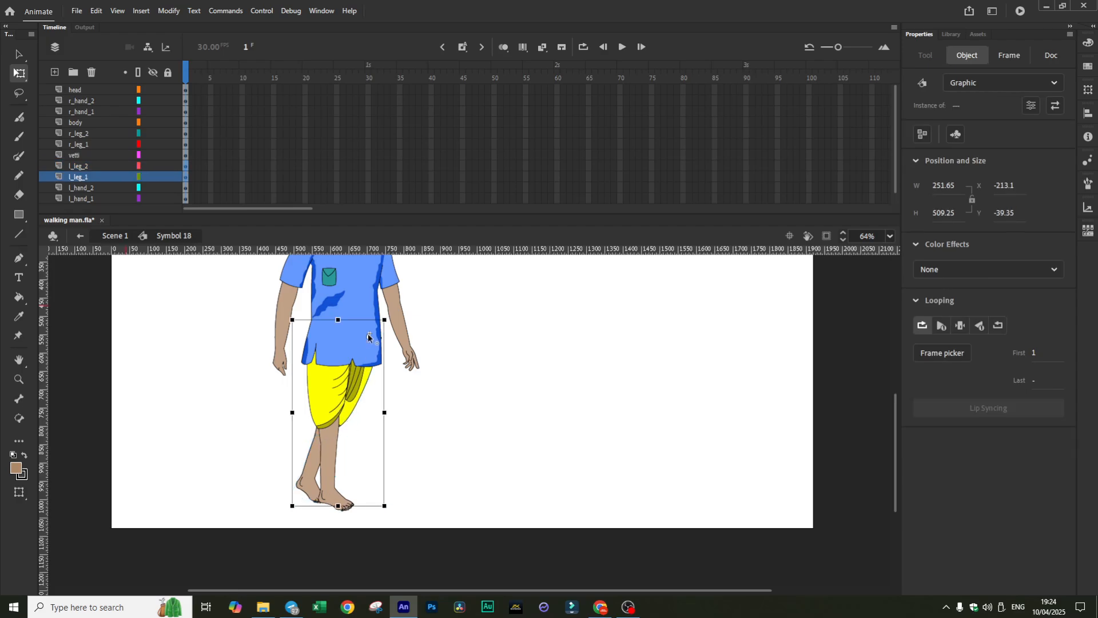
{"action": "left_click_drag", "start_coordinate": [389, 510], "coordinate": [452, 501]}
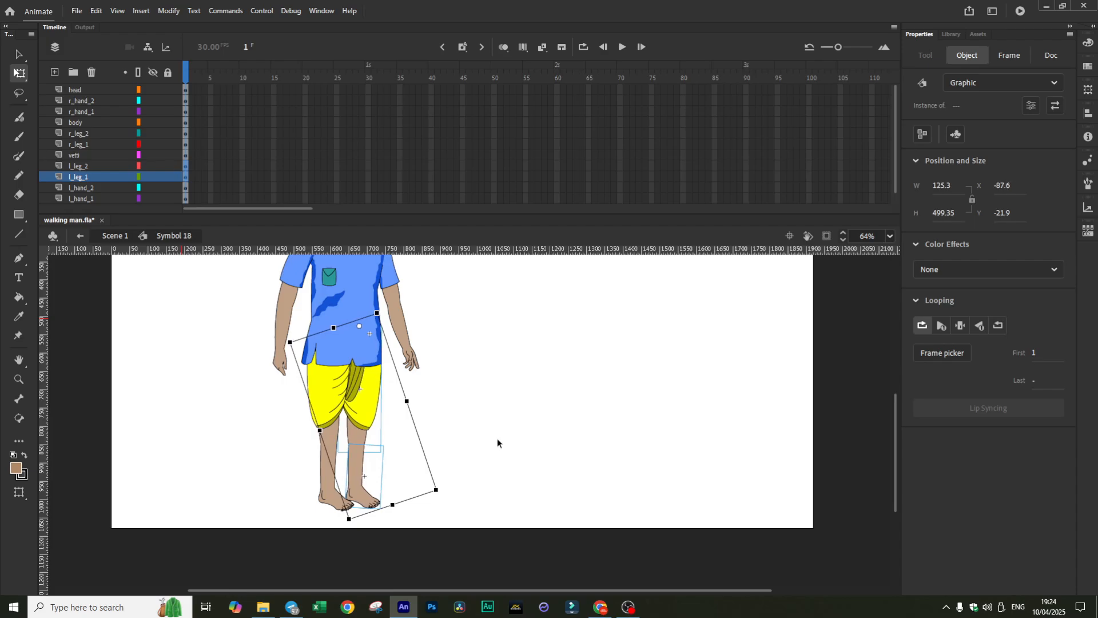
- Nudge the left leg horizontally to about X -95 so its hip lines up under the shirt, and deselect it
{"action": "key", "text": "shift+Right"}
{"action": "key", "text": "shift+Right"}
{"action": "key", "text": "Left"}
{"action": "key", "text": "Left"}
{"action": "key", "text": "Left"}
{"action": "key", "text": "Left"}
{"action": "key", "text": "Left"}
{"action": "key", "text": "Left"}
{"action": "key", "text": "Left"}
{"action": "key", "text": "Left"}
{"action": "key", "text": "Left"}
{"action": "key", "text": "Left"}
{"action": "key", "text": "Left"}
{"action": "key", "text": "Left"}
{"action": "key", "text": "Left"}
{"action": "key", "text": "Left"}
{"action": "key", "text": "Left"}
{"action": "key", "text": "Left"}
{"action": "key", "text": "Left"}
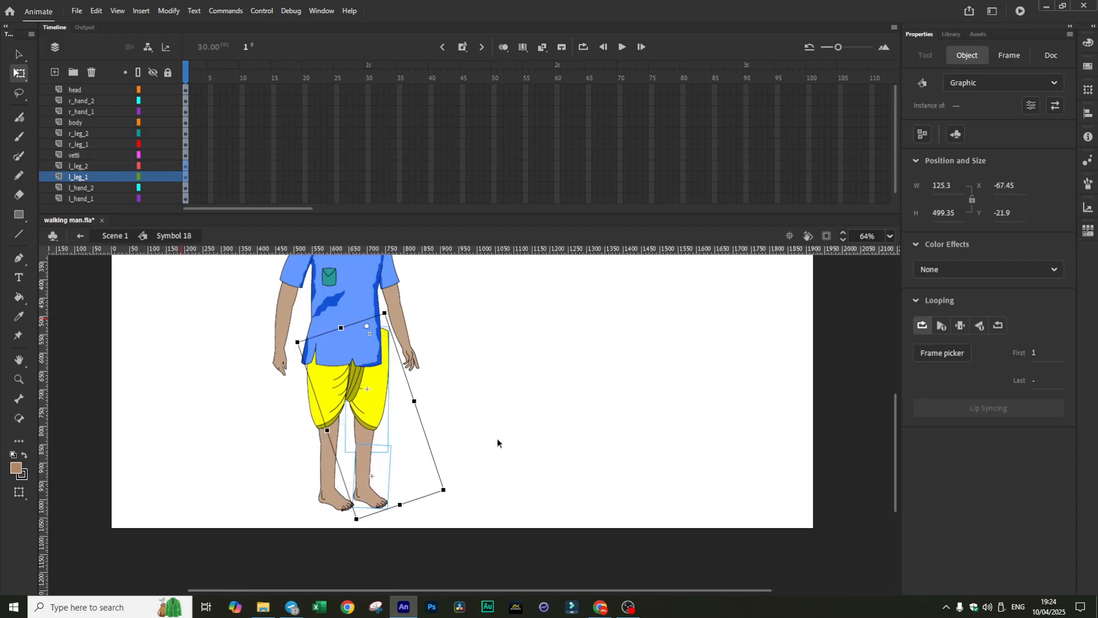
{"action": "key", "text": "Left"}
{"action": "key", "text": "Left"}
{"action": "key", "text": "Left"}
{"action": "key", "text": "Left"}
{"action": "key", "text": "Left"}
{"action": "key", "text": "Left"}
{"action": "key", "text": "Left"}
{"action": "key", "text": "Left"}
{"action": "key", "text": "Left"}
{"action": "key", "text": "Left"}
{"action": "key", "text": "Left"}
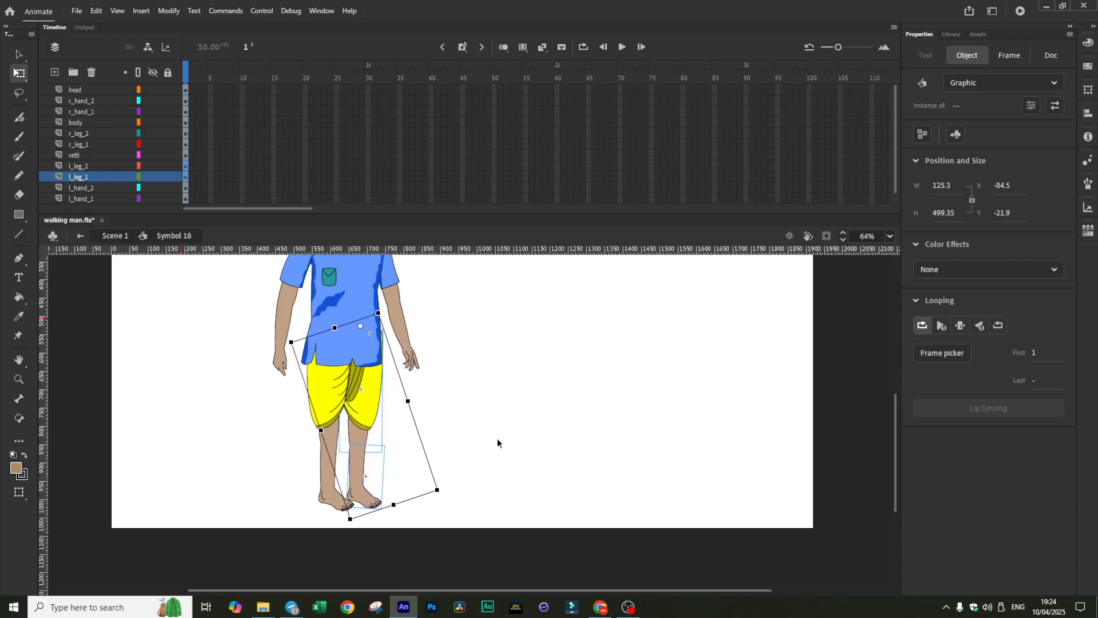
{"action": "key", "text": "Left"}
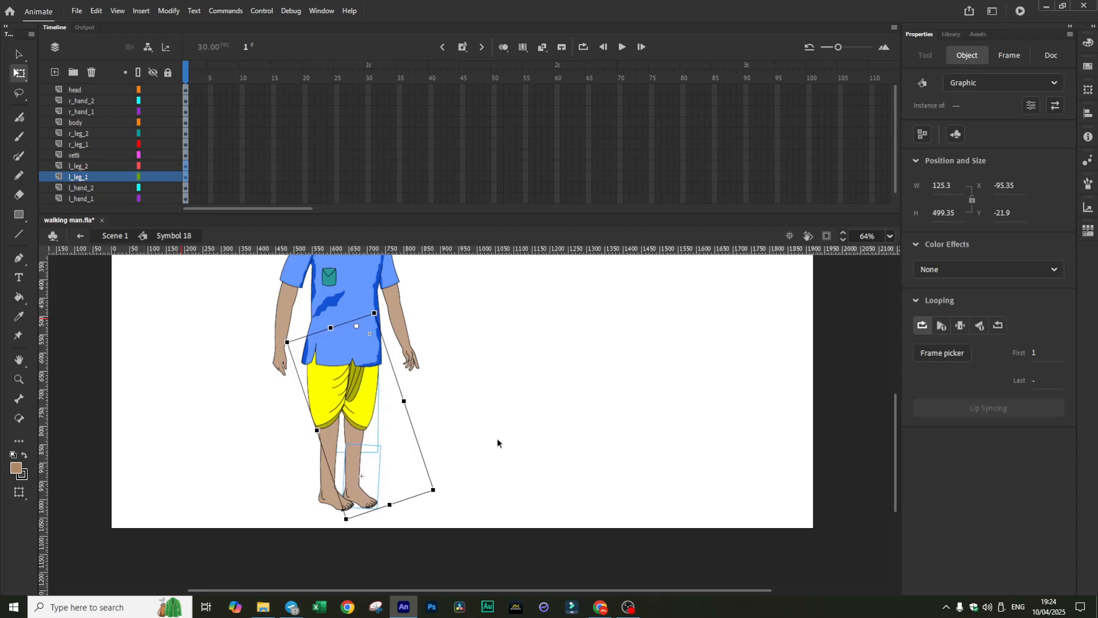
{"action": "left_click", "coordinate": [637, 373]}
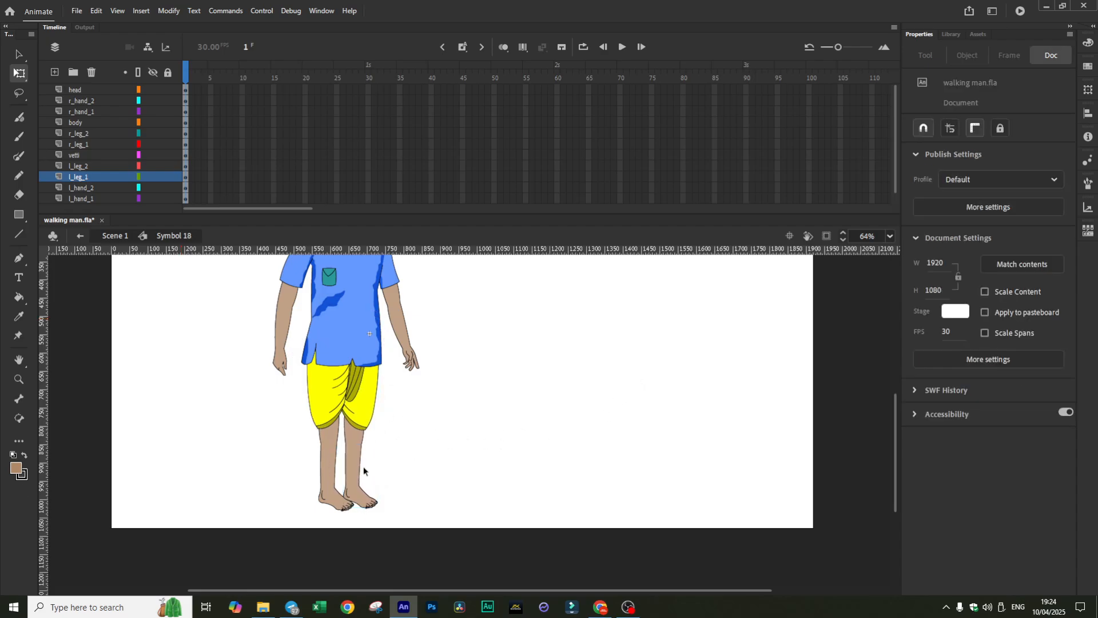
- Rotate the upper and lower right arm together about the shoulder so the arm hangs close to the body
{"action": "scroll", "coordinate": [506, 397], "scroll_direction": "up", "scroll_amount": 4}
{"action": "left_click", "coordinate": [290, 375]}
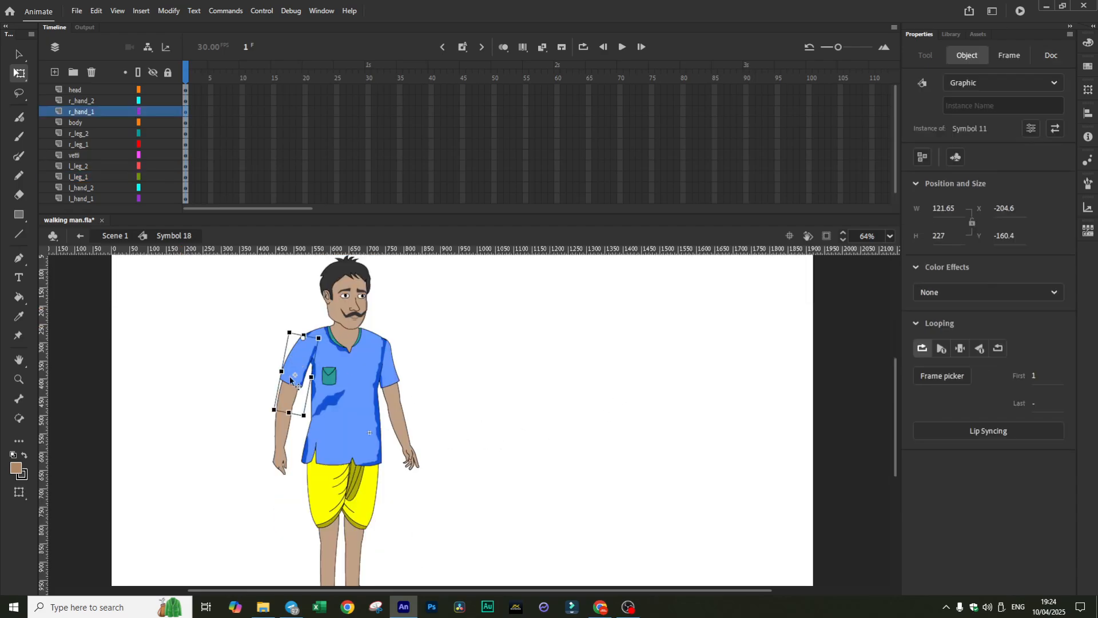
{"action": "left_click", "coordinate": [277, 451]}
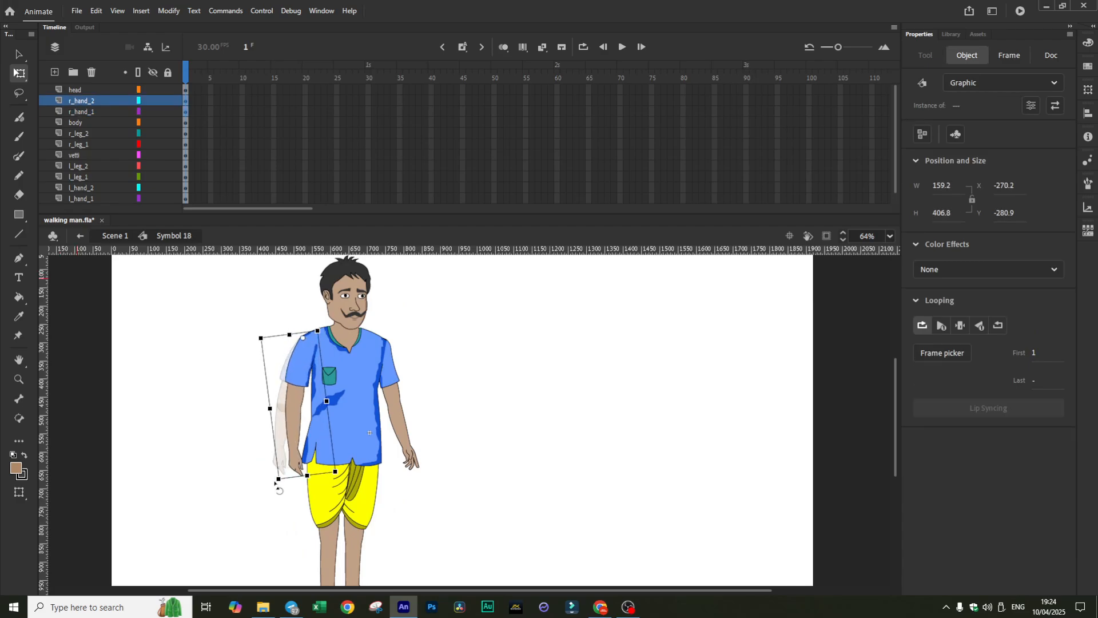
{"action": "left_click_drag", "start_coordinate": [260, 479], "coordinate": [288, 484]}
- Rotate the upper and lower left arm together about the shoulder so the arm hangs straight beside the body
{"action": "left_click", "coordinate": [395, 379]}
{"action": "left_click", "coordinate": [411, 443]}
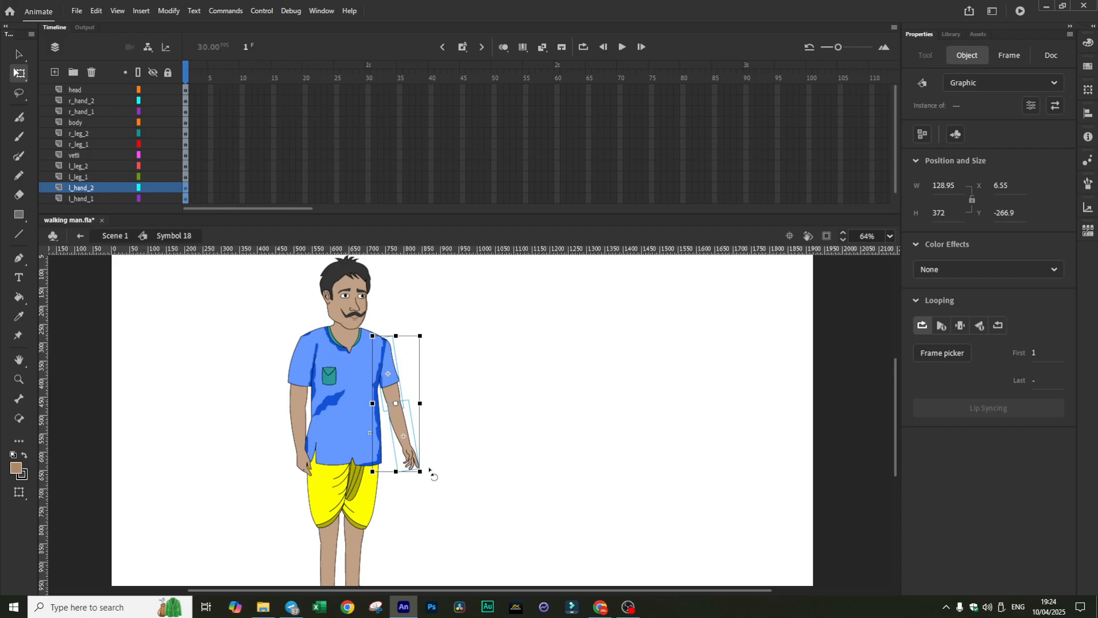
{"action": "left_click_drag", "start_coordinate": [430, 474], "coordinate": [406, 488]}
{"action": "key", "text": "ctrl+z"}
{"action": "left_click", "coordinate": [426, 483]}
{"action": "scroll", "coordinate": [564, 386], "scroll_direction": "down", "scroll_amount": 3}
{"action": "scroll", "coordinate": [564, 388], "scroll_direction": "up", "scroll_amount": 3}
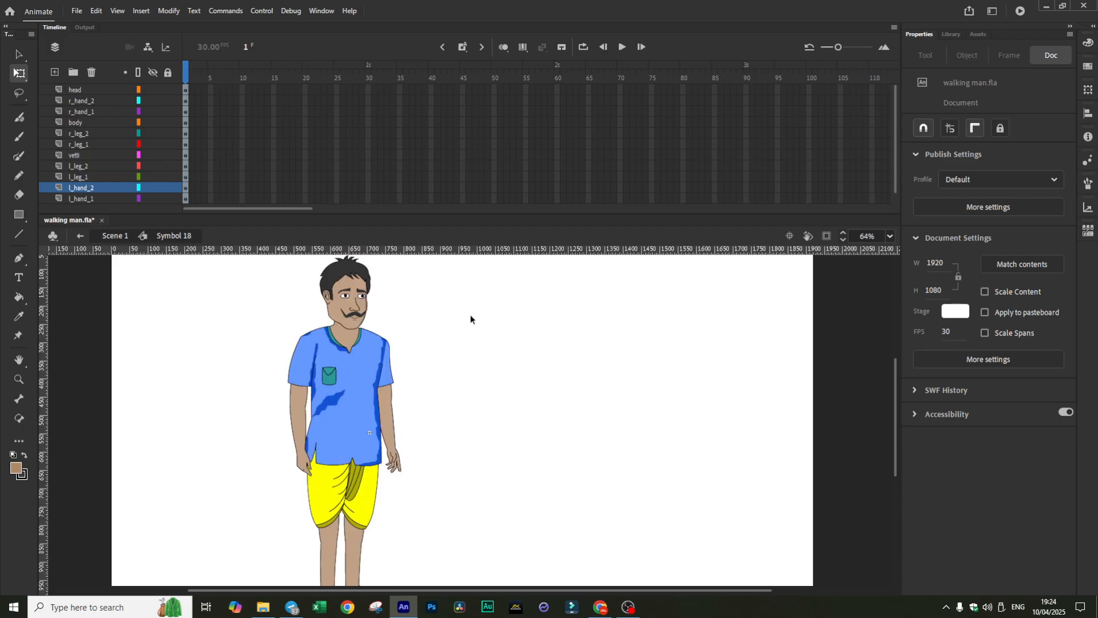
{"action": "scroll", "coordinate": [519, 346], "scroll_direction": "up", "scroll_amount": 3}
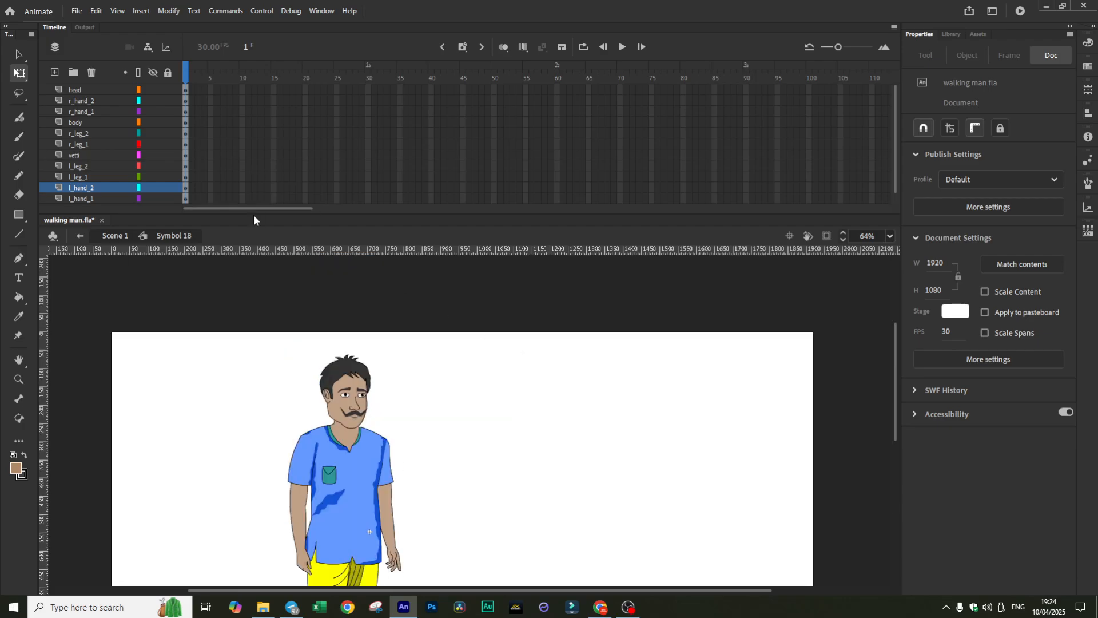
- Listen to the start of ReelAudio-83610.mp3 from the Downloads folder in VLC media player, and close the player
{"action": "mouse_move", "coordinate": [255, 217]}
{"action": "left_mouse_down"}
{"action": "mouse_move", "coordinate": [255, 284]}
{"action": "mouse_move", "coordinate": [259, 229]}
{"action": "left_mouse_up"}
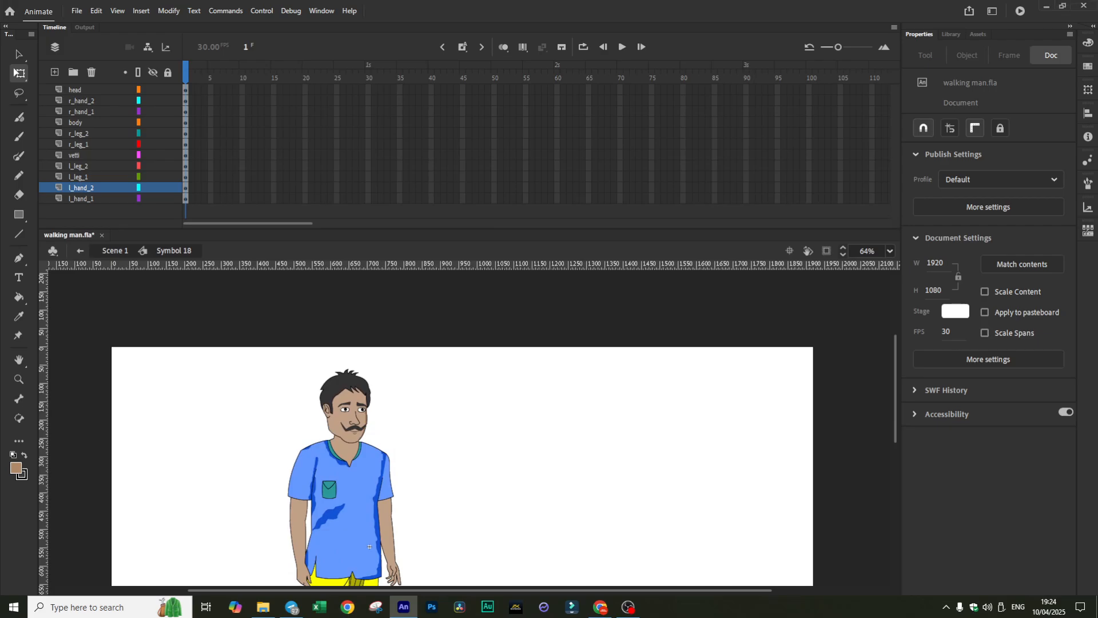
{"action": "left_click", "coordinate": [263, 607]}
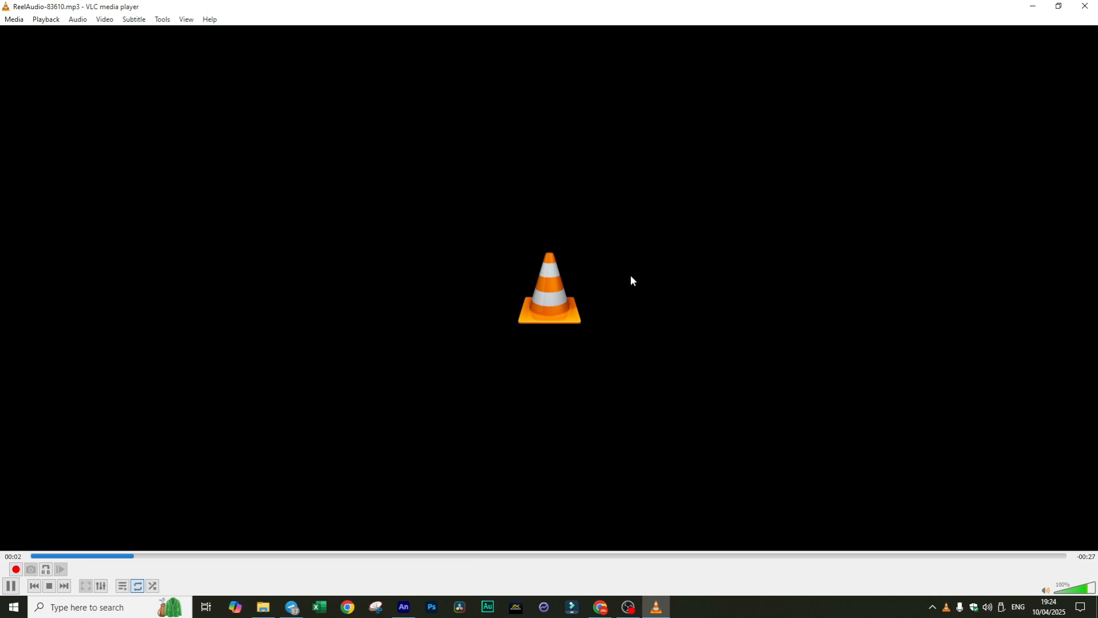
{"action": "left_click", "coordinate": [1085, 7]}
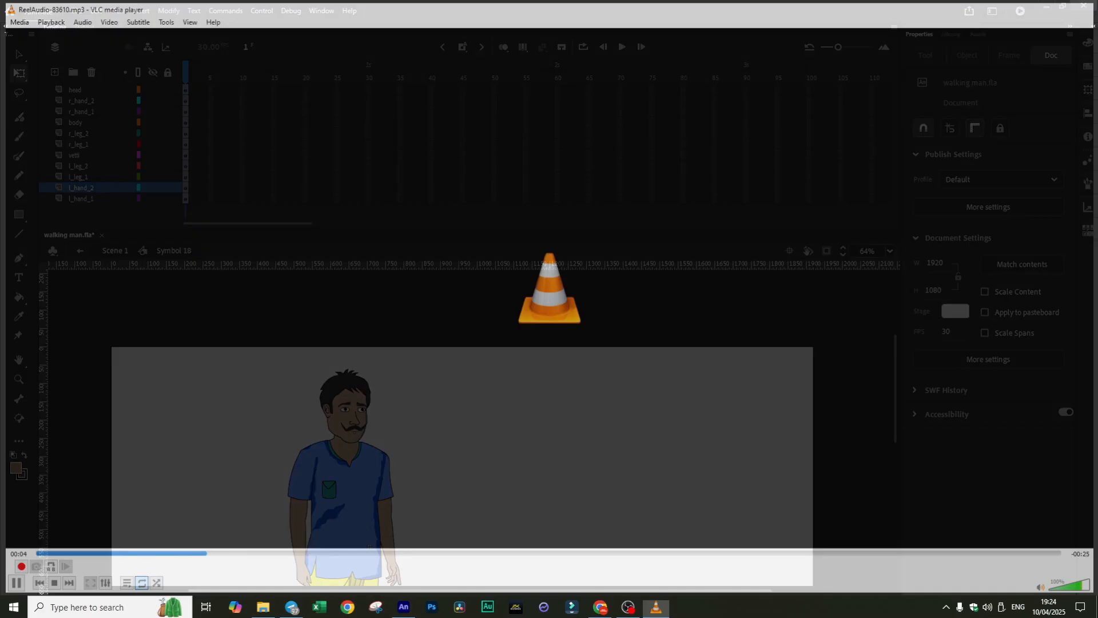
- Locate ReelAudio-83610.mp3 in the Downloads folder and move the folder window aside to uncover the timeline
{"action": "left_click", "coordinate": [263, 607]}
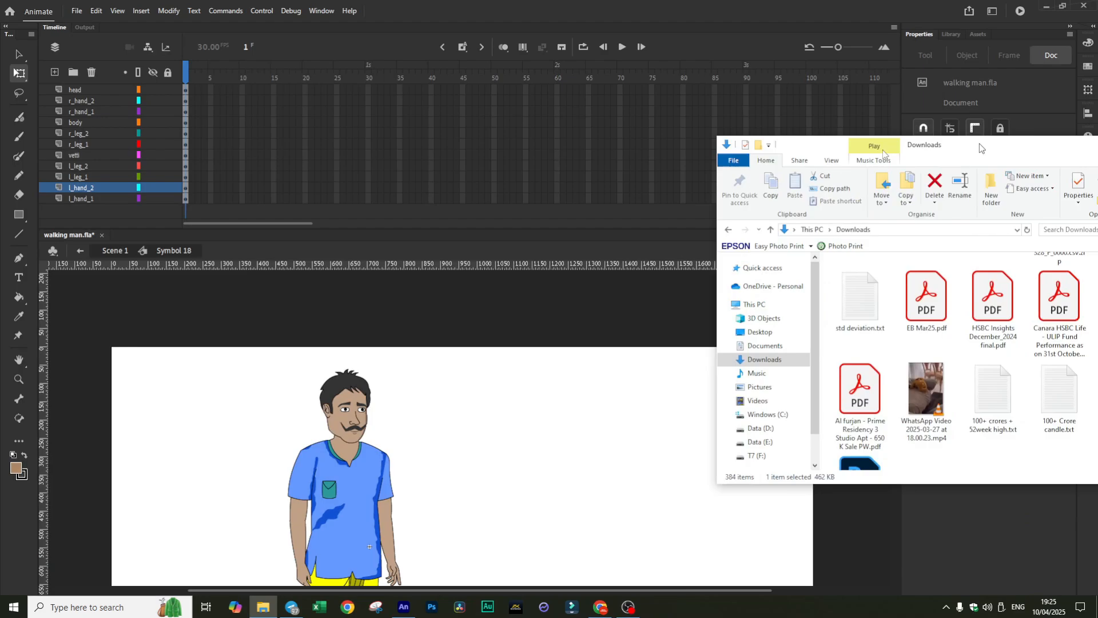
{"action": "left_click_drag", "start_coordinate": [858, 140], "coordinate": [196, 86]}
{"action": "scroll", "coordinate": [328, 266], "scroll_direction": "down", "scroll_amount": 5}
{"action": "left_click", "coordinate": [329, 266]}
{"action": "scroll", "coordinate": [329, 265], "scroll_direction": "down", "scroll_amount": 10}
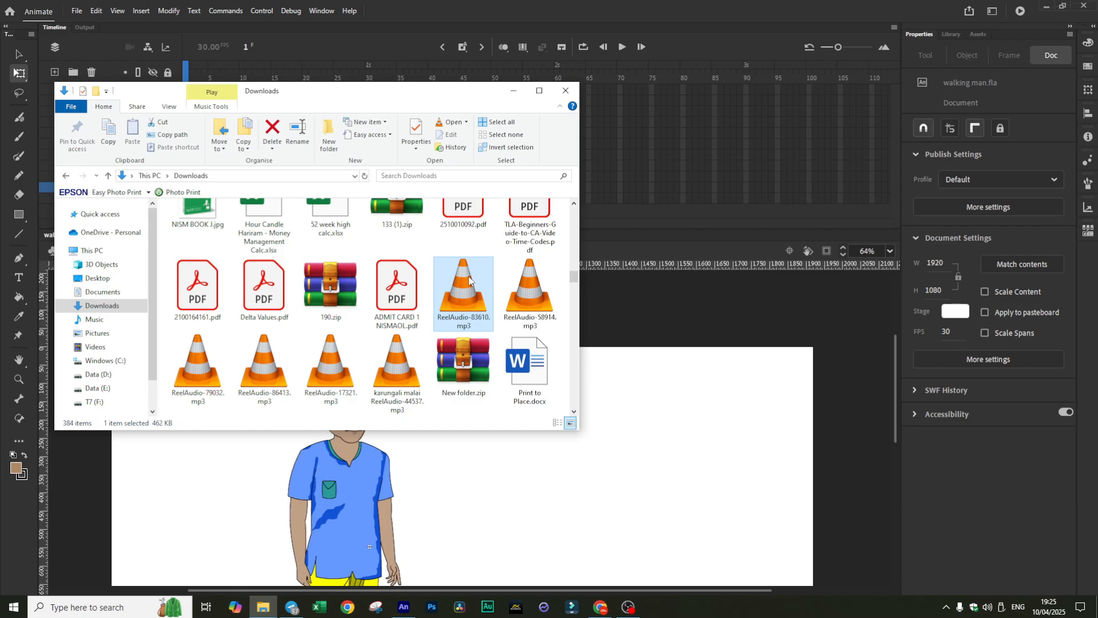
{"action": "left_click_drag", "start_coordinate": [458, 301], "coordinate": [465, 254]}
{"action": "left_click_drag", "start_coordinate": [428, 93], "coordinate": [1095, 133]}
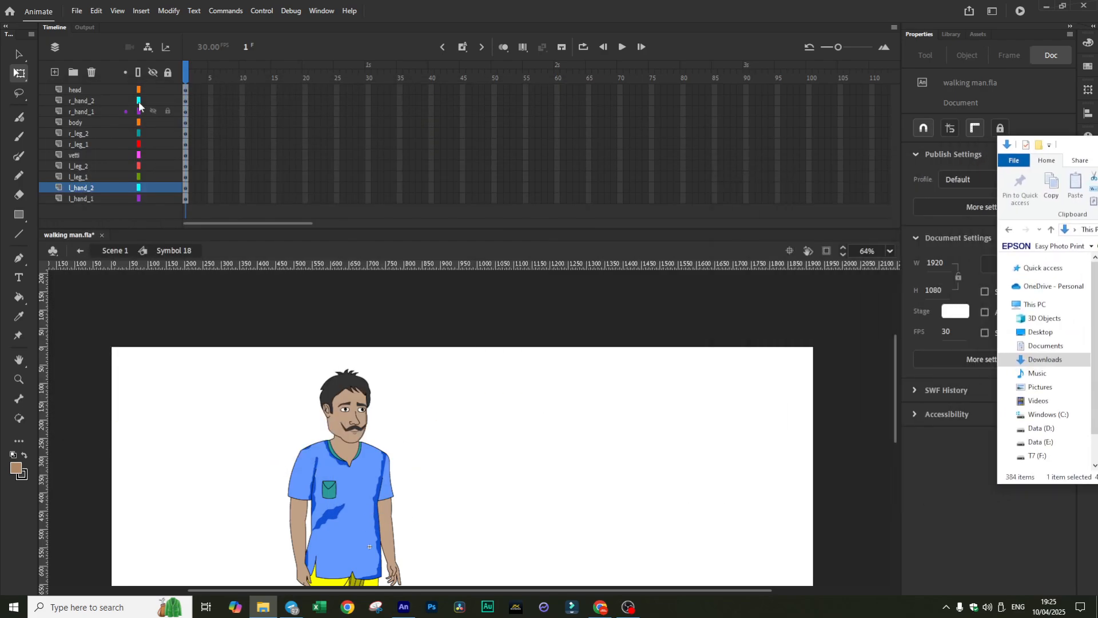
- Add a new layer above the head layer in the character symbol and name it Audio
{"action": "left_click", "coordinate": [80, 90]}
{"action": "left_click", "coordinate": [55, 73]}
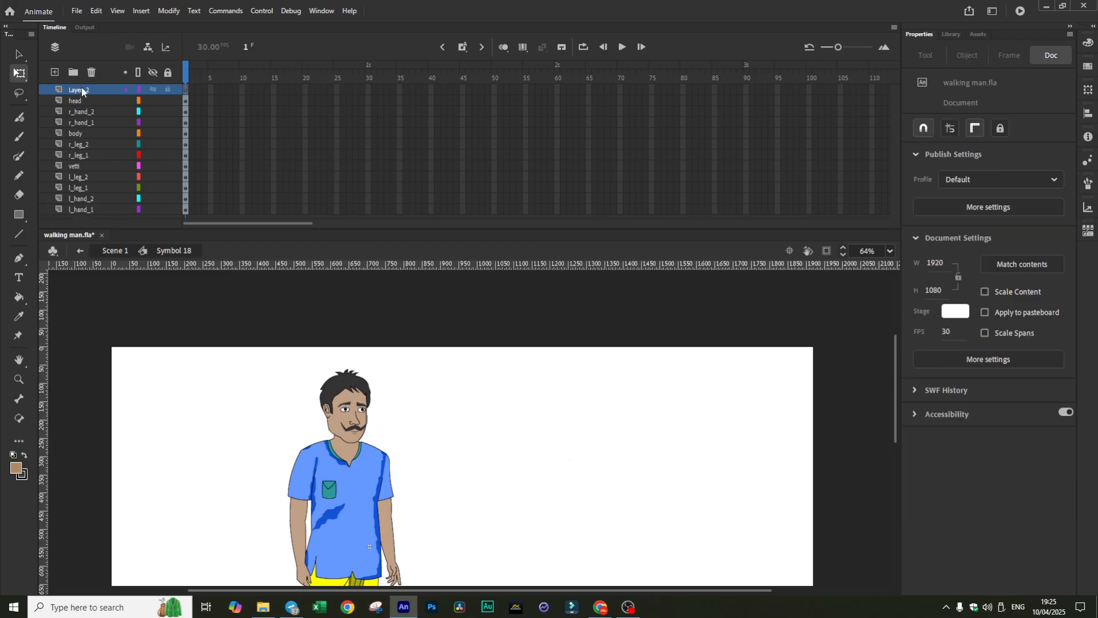
{"action": "double_click", "coordinate": [81, 87]}
{"action": "type", "text": "Audio"}
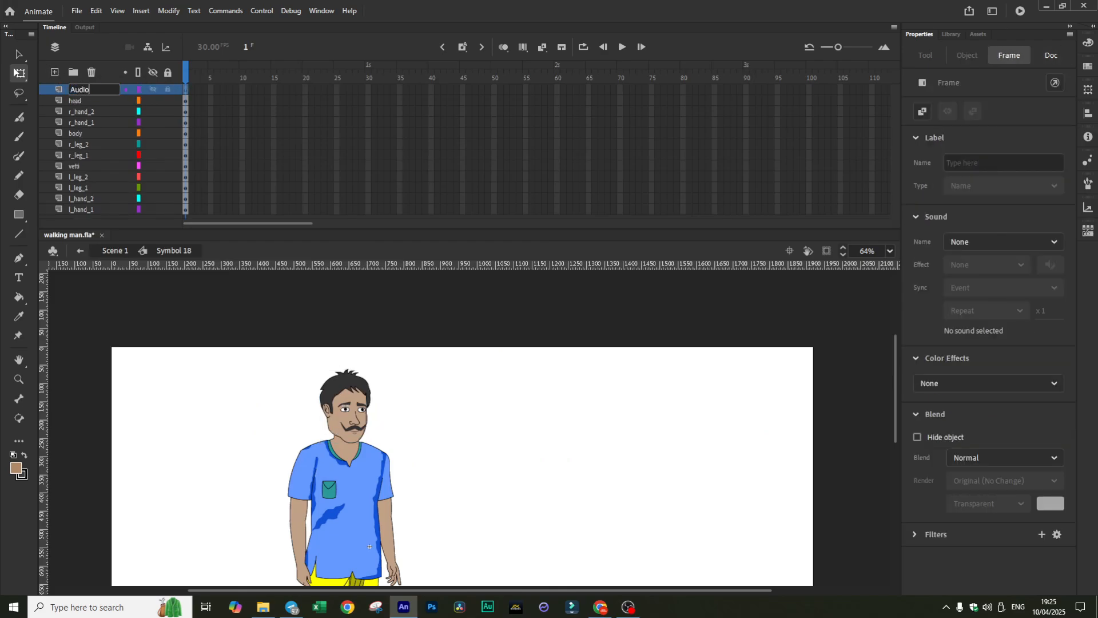
- Add ReelAudio-83610.mp3 from the Downloads folder to the first frame of the Audio layer and minimize the folder window
{"action": "key", "text": "Return"}
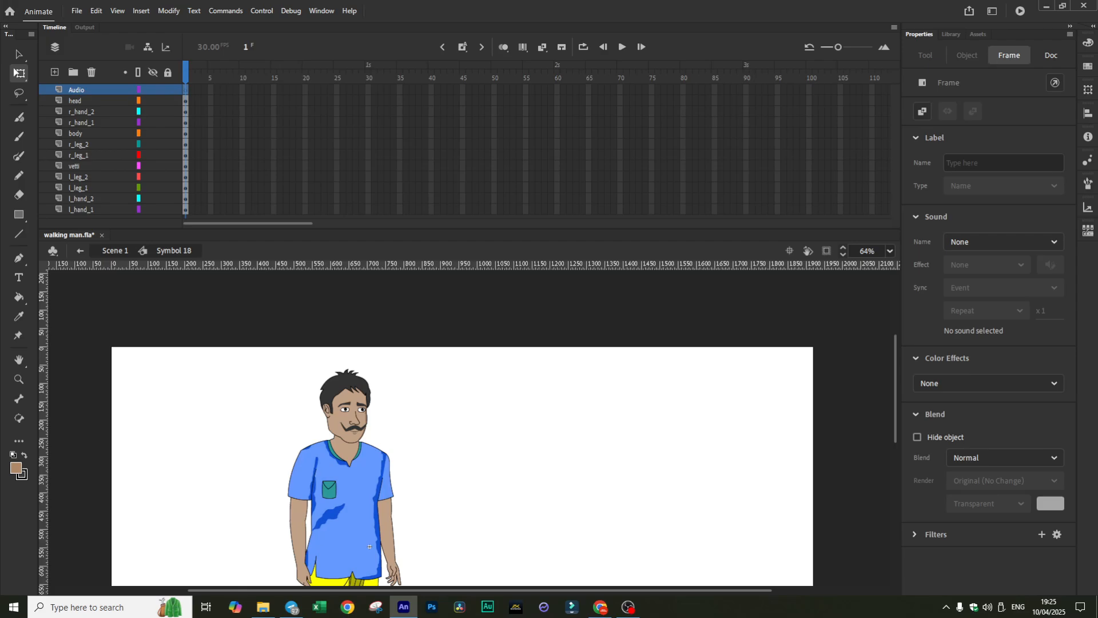
{"action": "left_click", "coordinate": [263, 607]}
{"action": "left_click_drag", "start_coordinate": [886, 192], "coordinate": [625, 25]}
{"action": "left_click_drag", "start_coordinate": [689, 156], "coordinate": [378, 487]}
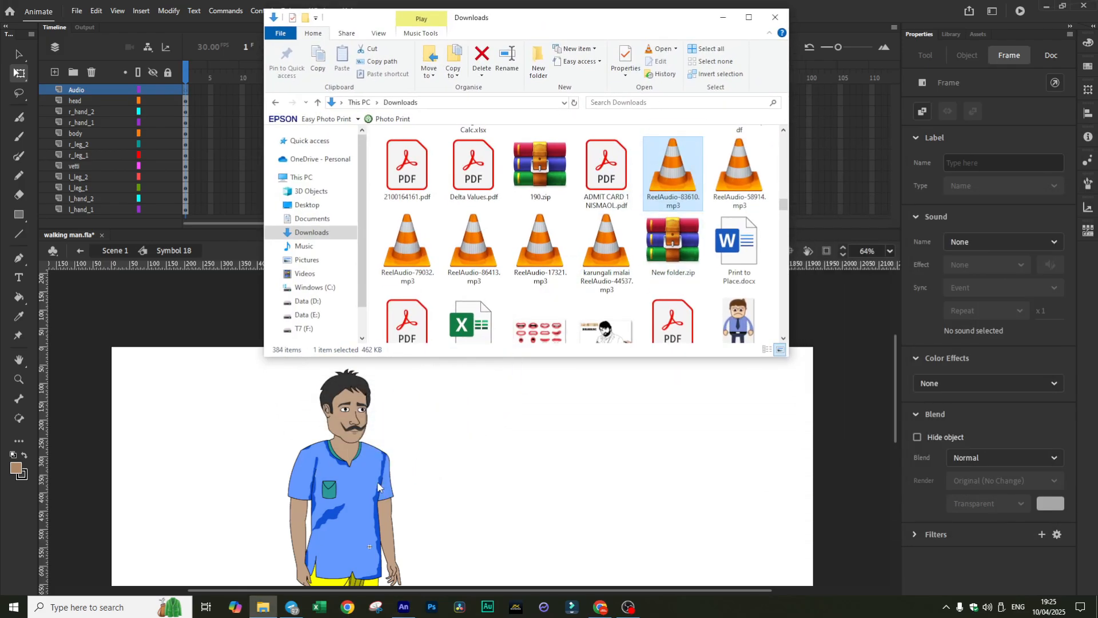
{"action": "left_click", "coordinate": [723, 17]}
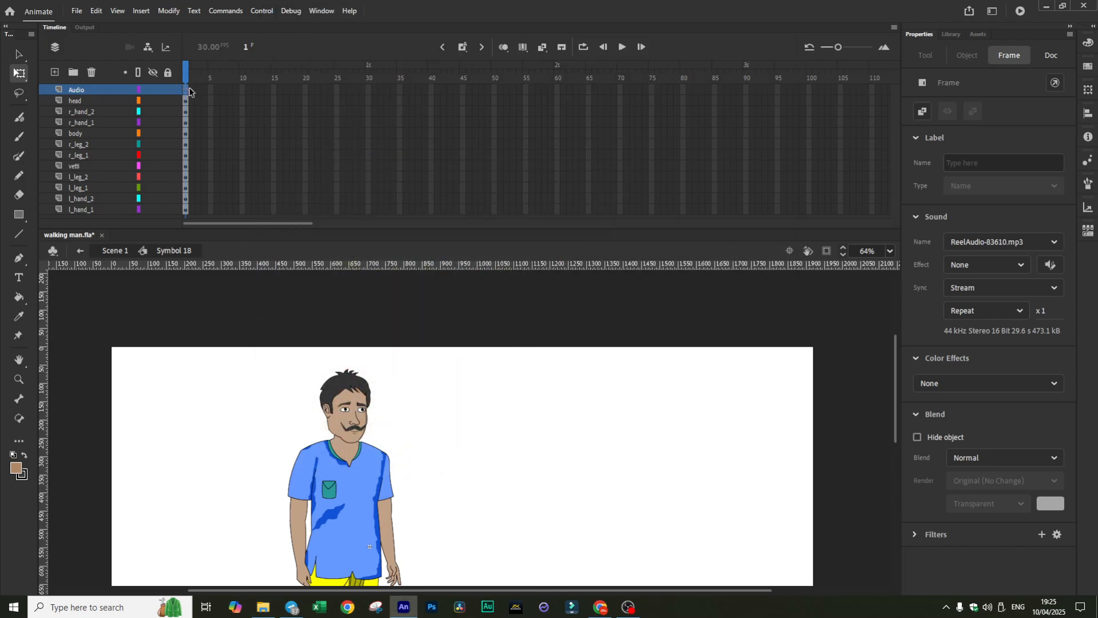
- Extend the Audio layer's frames to frame 600 and on to frame 900 to fit the whole sound clip
{"action": "left_click_drag", "start_coordinate": [255, 224], "coordinate": [840, 252]}
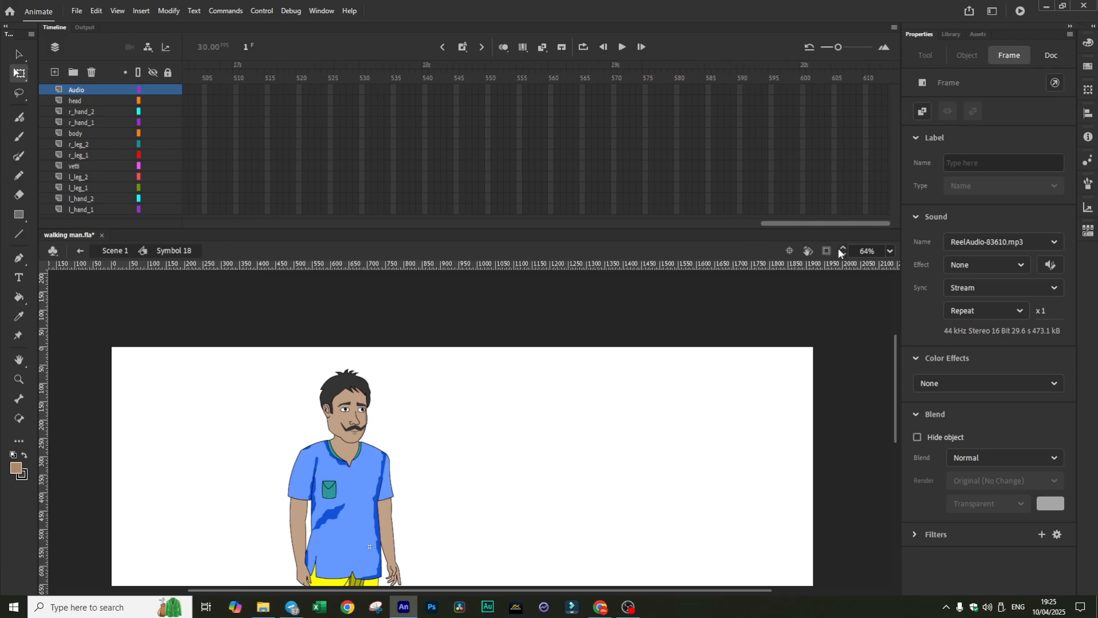
{"action": "left_click", "coordinate": [803, 90]}
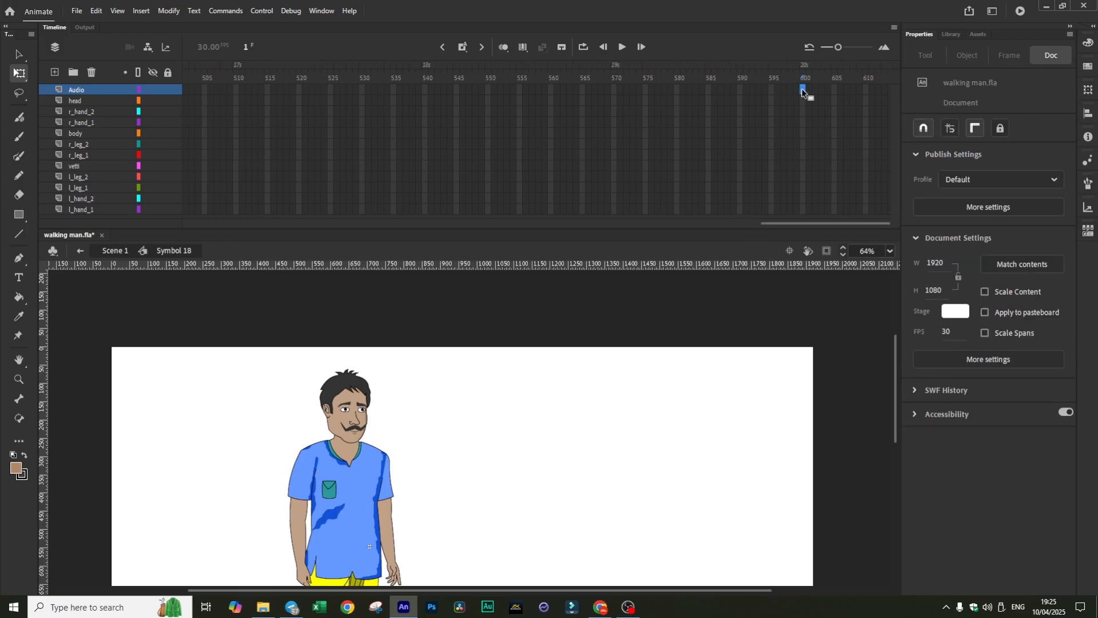
{"action": "left_click", "coordinate": [803, 89]}
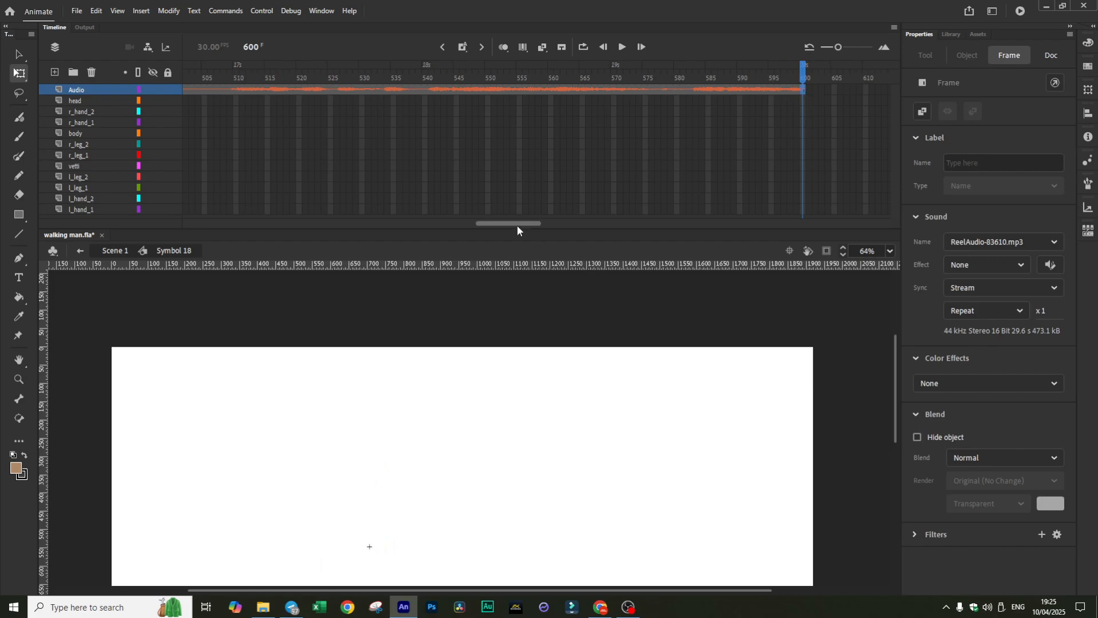
{"action": "left_click_drag", "start_coordinate": [517, 226], "coordinate": [685, 235]}
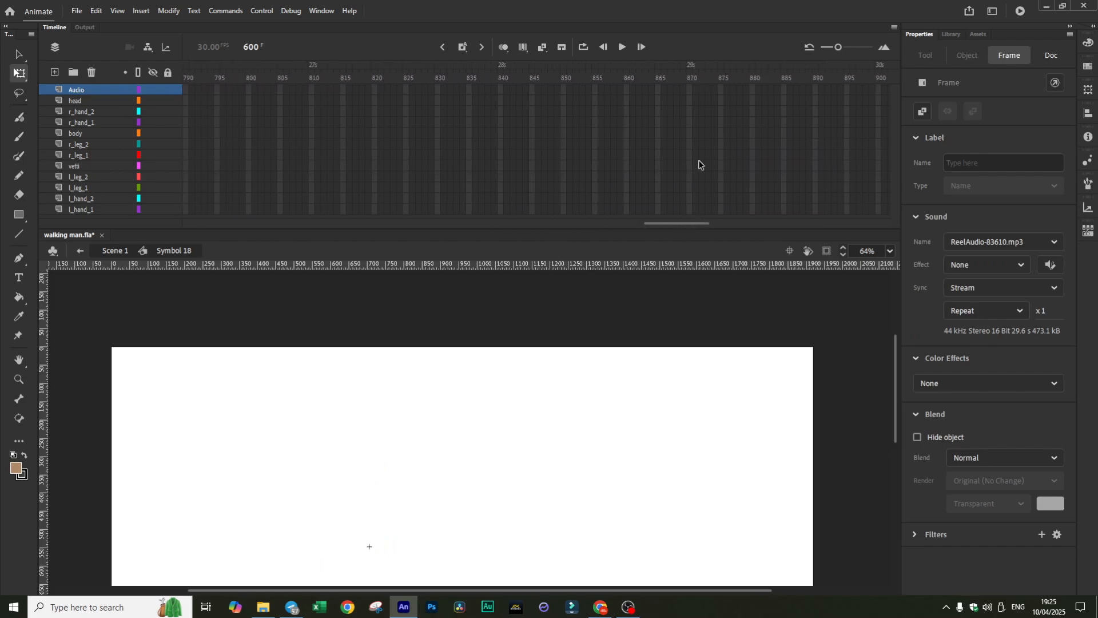
{"action": "left_click", "coordinate": [690, 90]}
{"action": "left_click", "coordinate": [879, 90]}
{"action": "key", "text": "F5"}
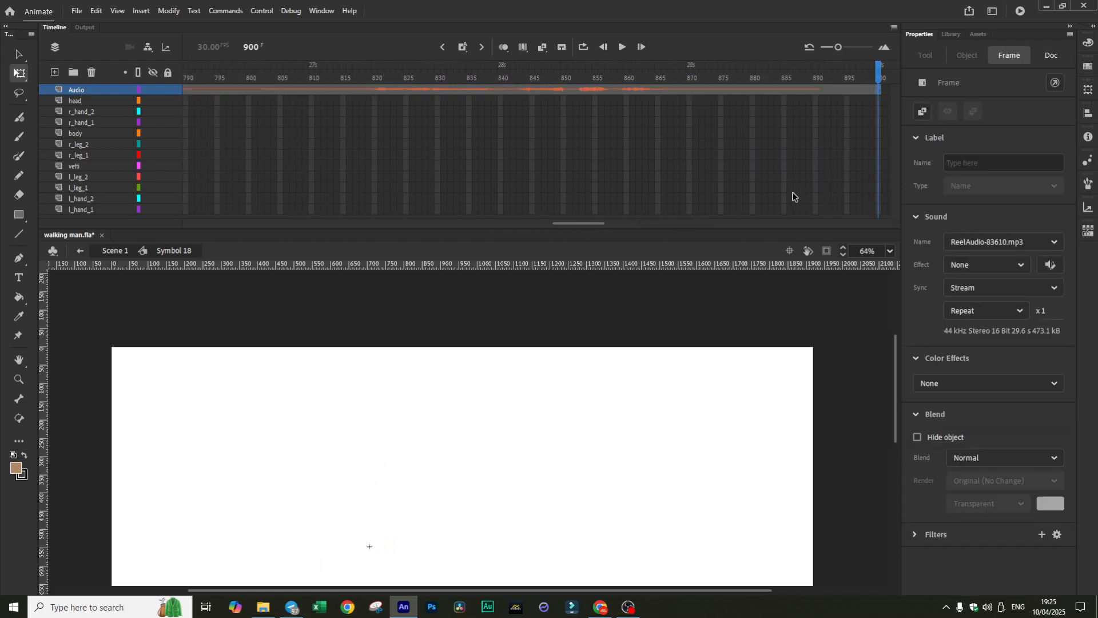
- Remove the silent frames after frame 890 from the Audio layer and move the playhead to frame 890
{"action": "left_click_drag", "start_coordinate": [573, 225], "coordinate": [607, 224]}
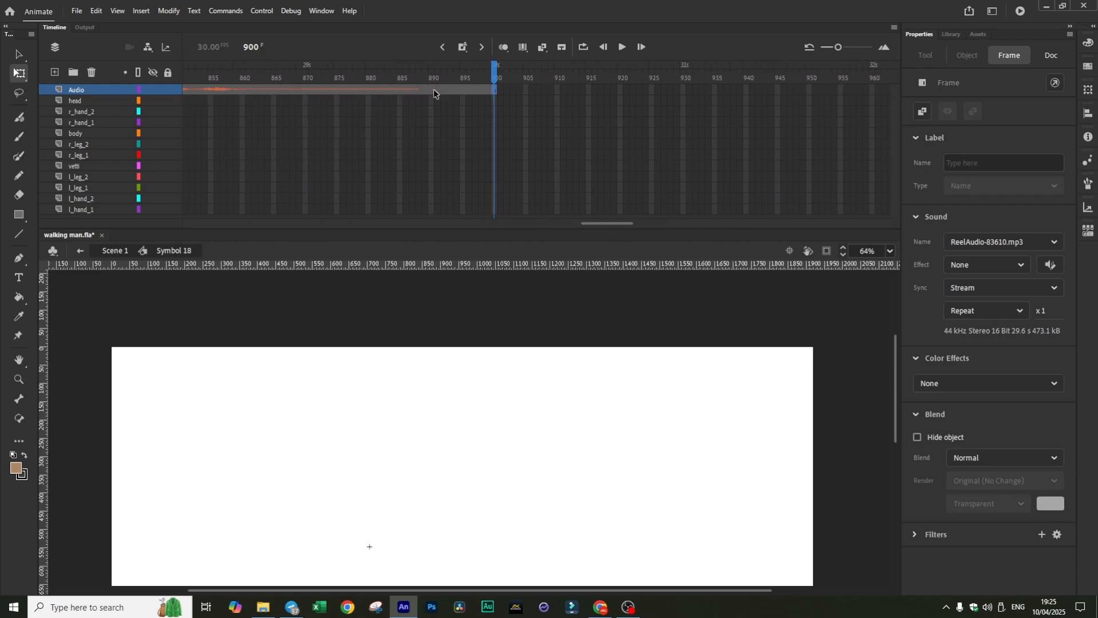
{"action": "left_click_drag", "start_coordinate": [430, 90], "coordinate": [502, 90]}
{"action": "left_click", "coordinate": [502, 91]}
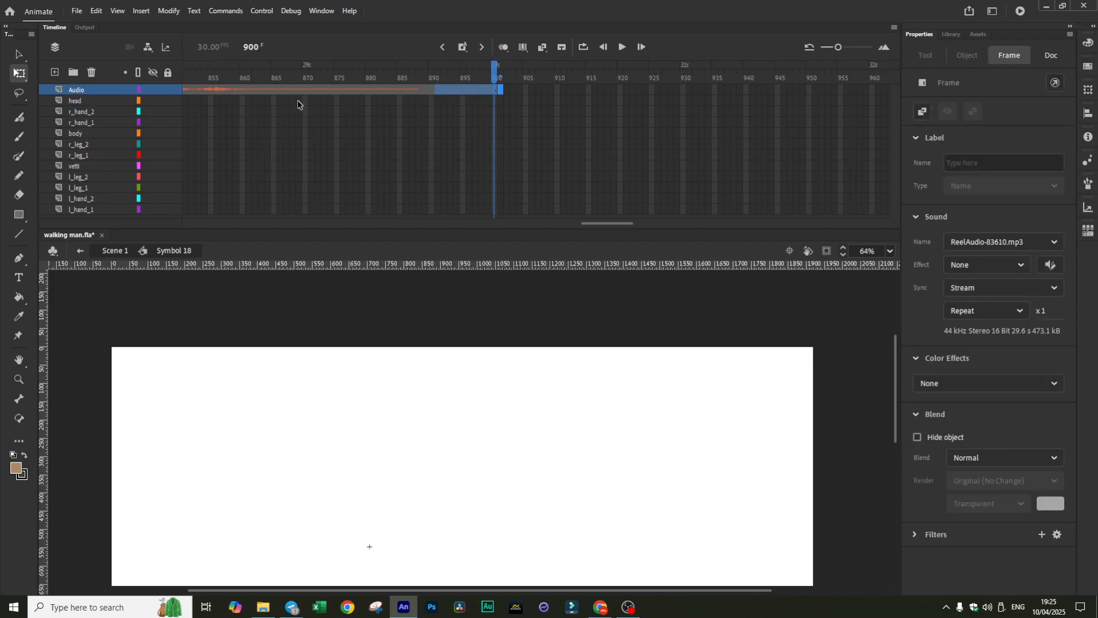
{"action": "left_click", "coordinate": [469, 154]}
{"action": "left_click", "coordinate": [433, 80]}
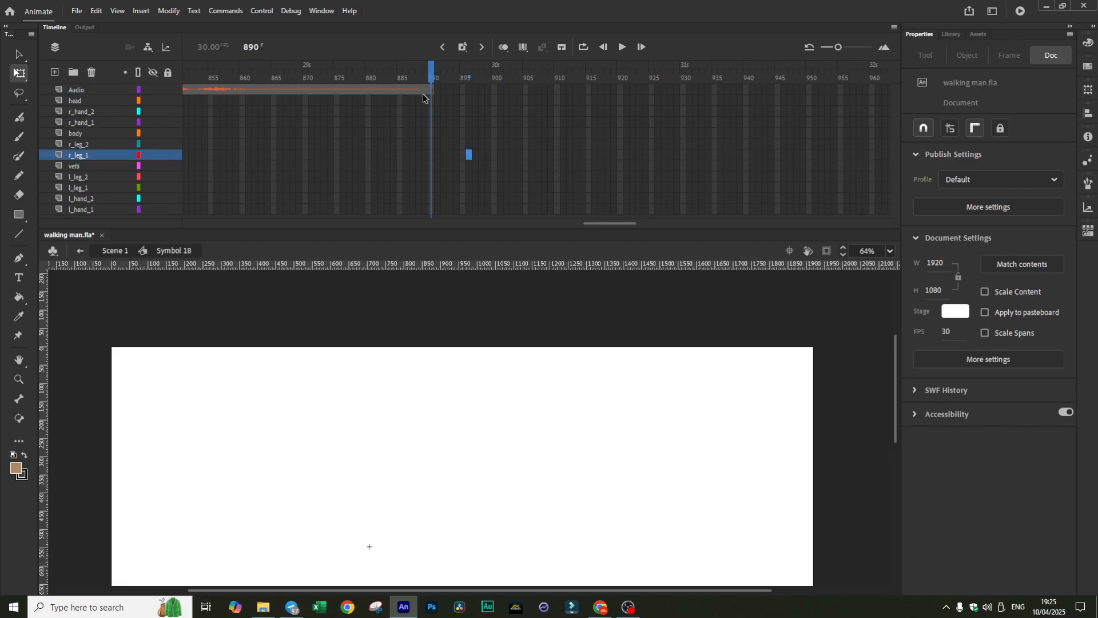
- Try extending all the body-part layers, from head down to l_hand_1, to frame 890
{"action": "left_click_drag", "start_coordinate": [431, 101], "coordinate": [430, 264]}
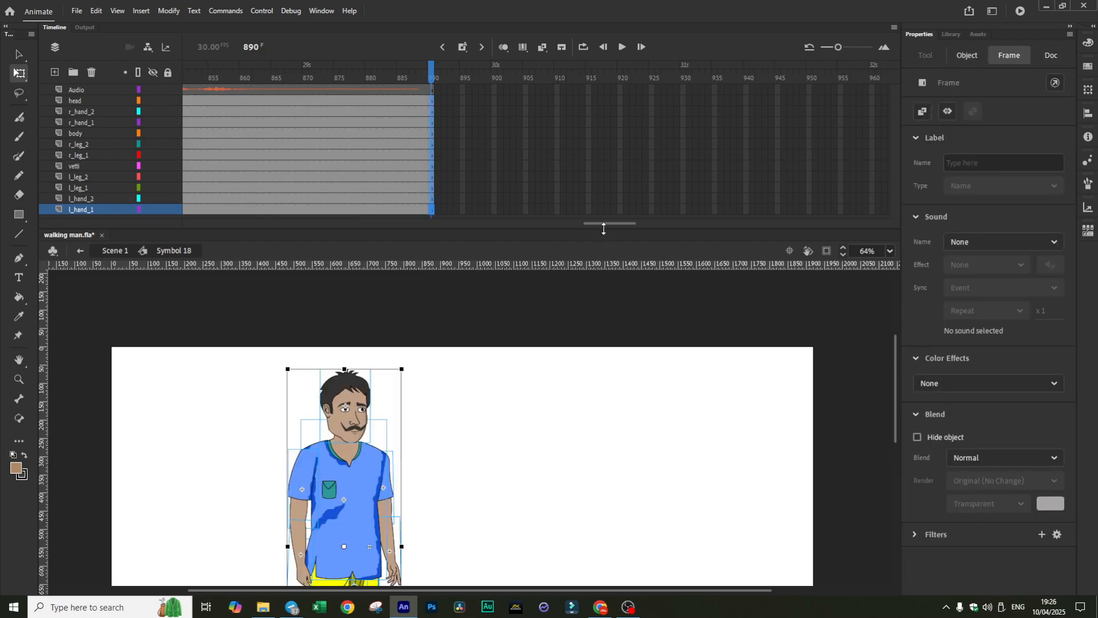
{"action": "left_click_drag", "start_coordinate": [610, 221], "coordinate": [163, 239]}
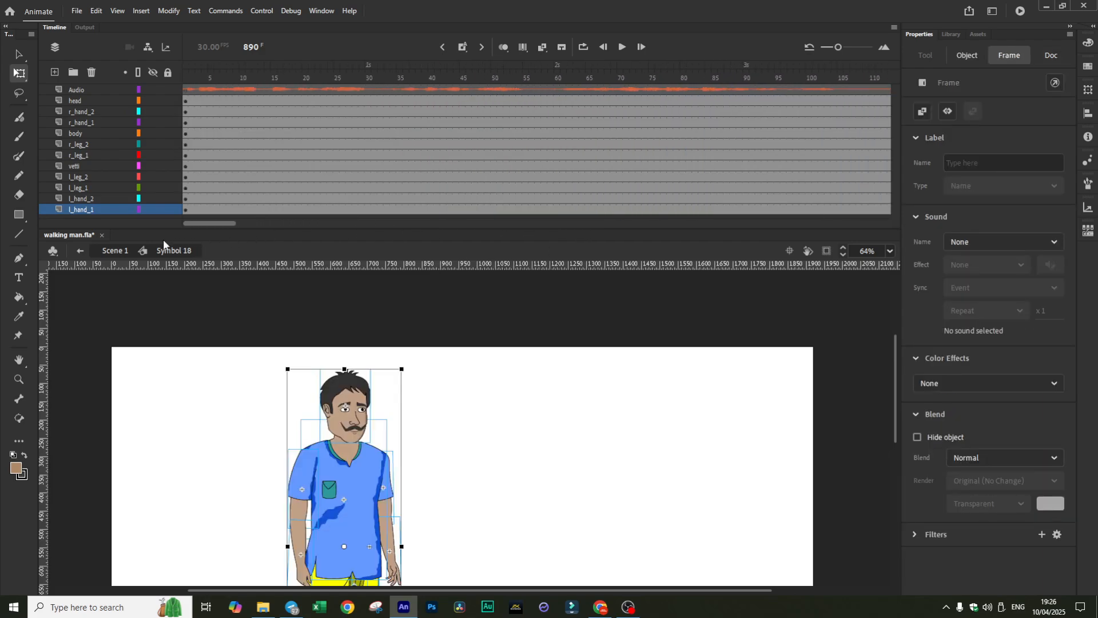
{"action": "left_click", "coordinate": [320, 426]}
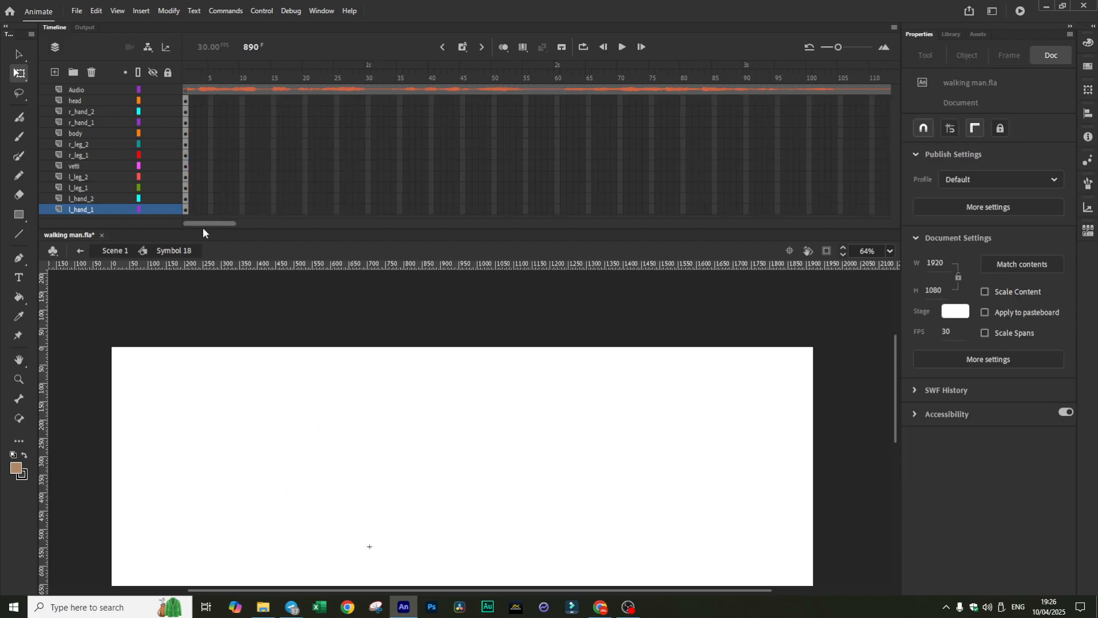
- Play the symbol's timeline from frame 1 to check the sound against the character, and pause playback
{"action": "left_click", "coordinate": [186, 77]}
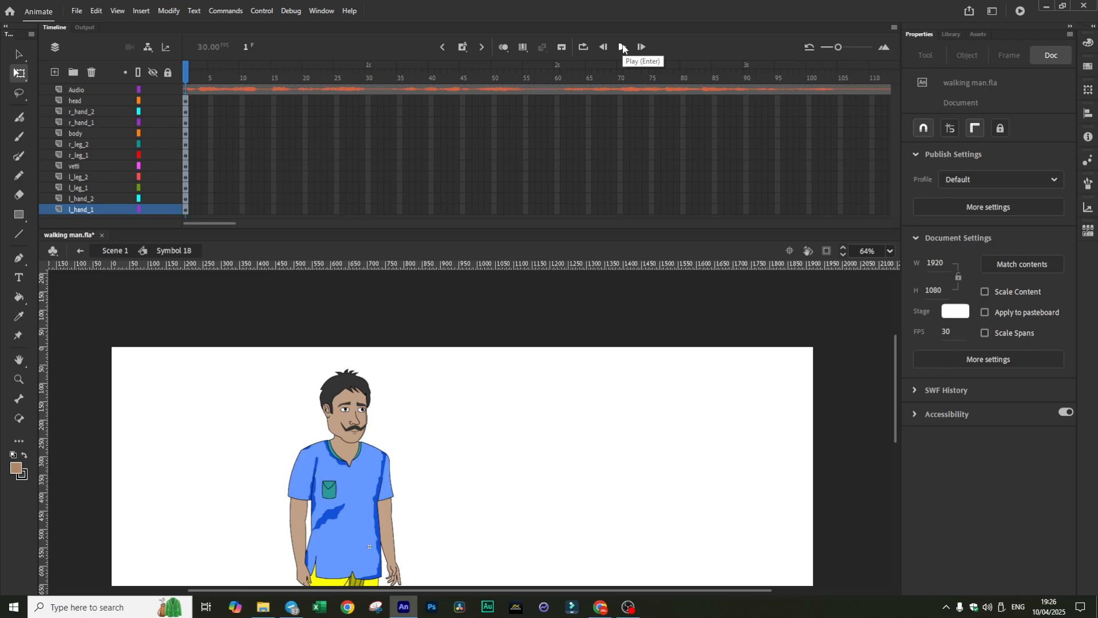
{"action": "left_click", "coordinate": [622, 46]}
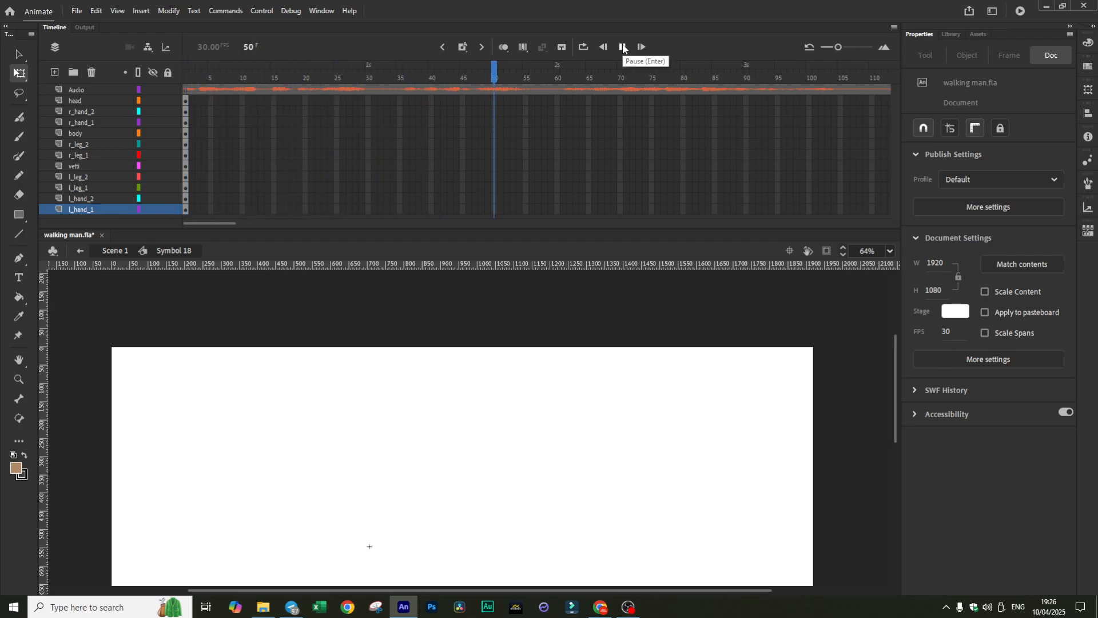
{"action": "left_click", "coordinate": [624, 48]}
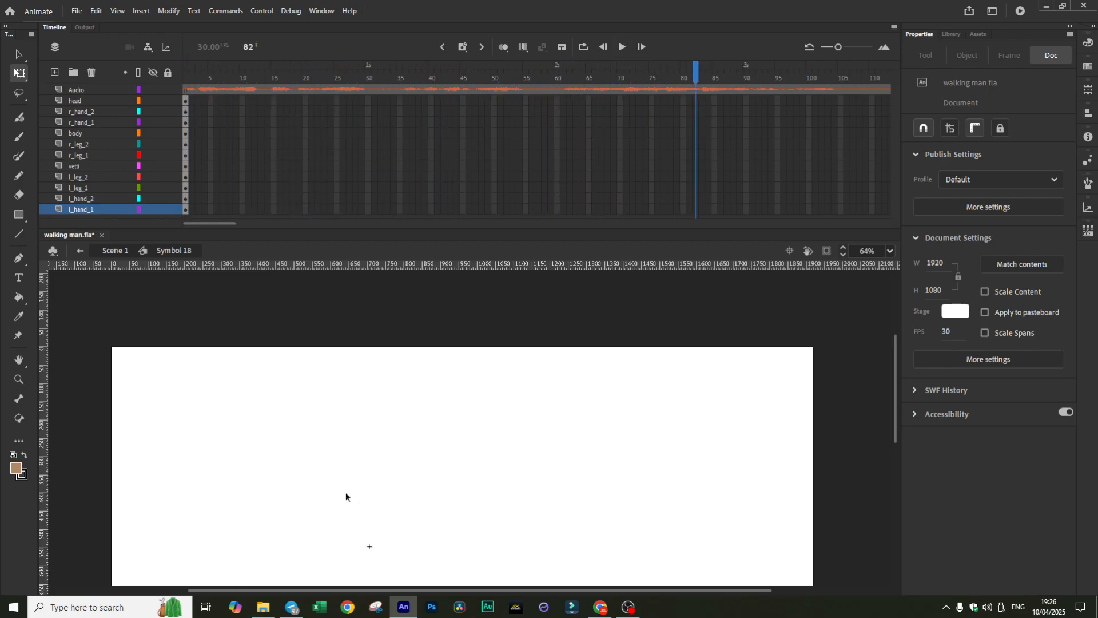
- Extend every layer from head down to l_hand_1 to frame 890, and return to the beginning of the timeline
{"action": "scroll", "coordinate": [345, 491], "scroll_direction": "down", "scroll_amount": 5}
{"action": "left_click_drag", "start_coordinate": [219, 221], "coordinate": [492, 238]}
{"action": "scroll", "coordinate": [612, 252], "scroll_direction": "right", "scroll_amount": 2}
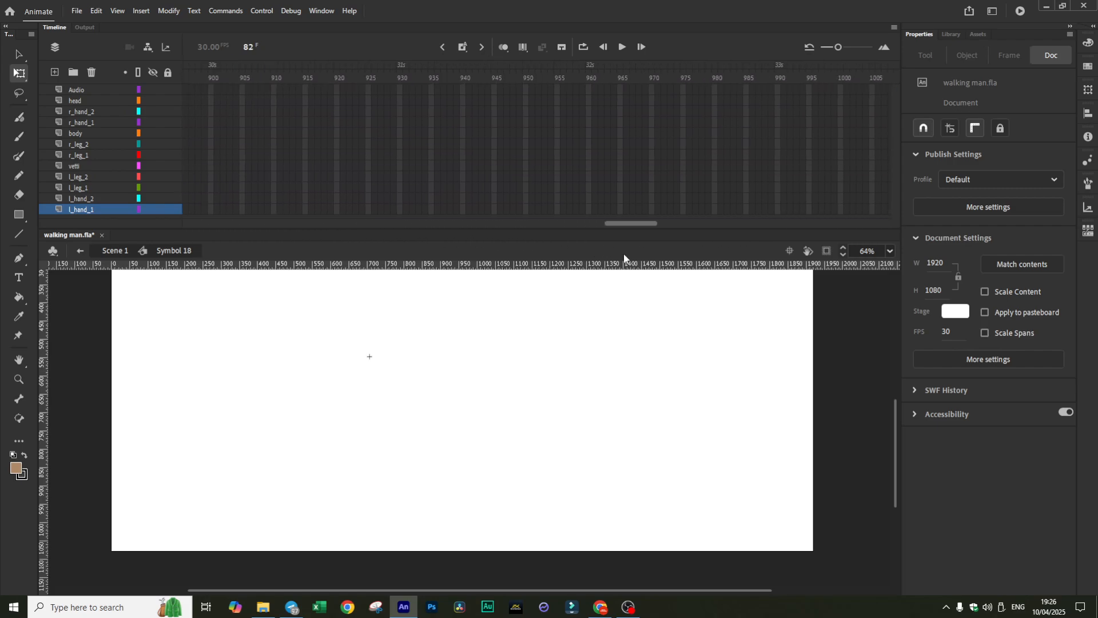
{"action": "left_click_drag", "start_coordinate": [608, 101], "coordinate": [608, 212]}
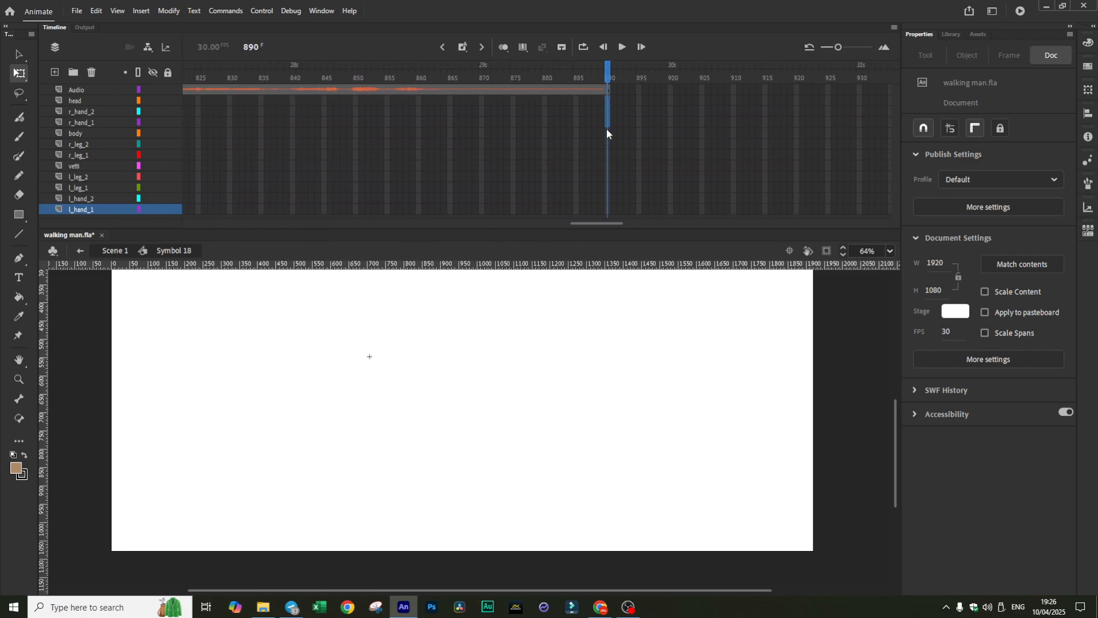
{"action": "key", "text": "F5"}
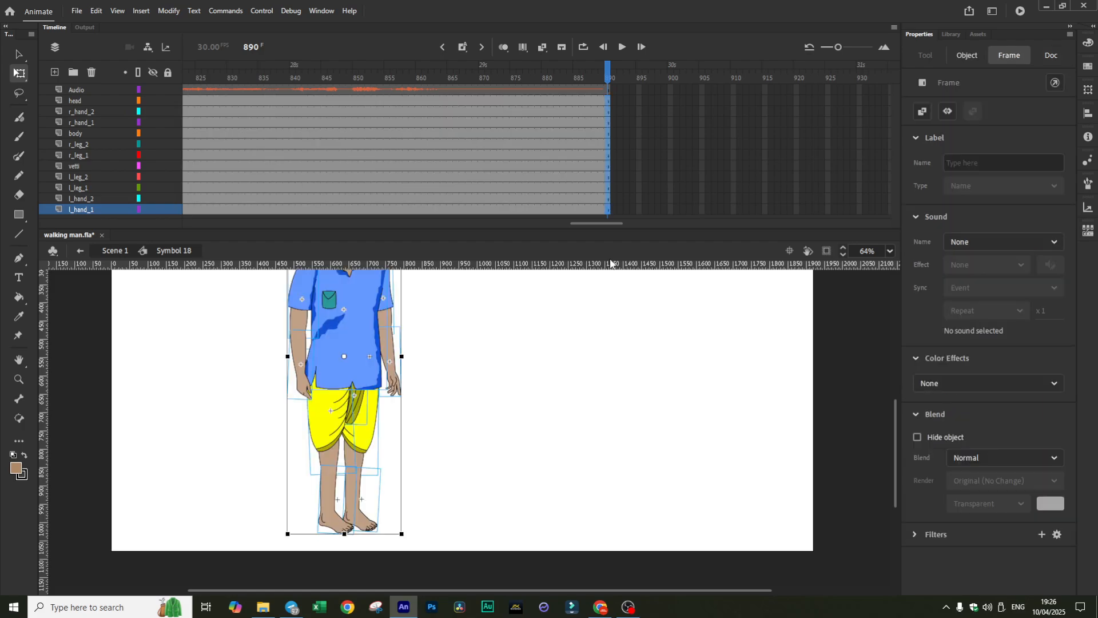
{"action": "left_click_drag", "start_coordinate": [595, 223], "coordinate": [179, 252]}
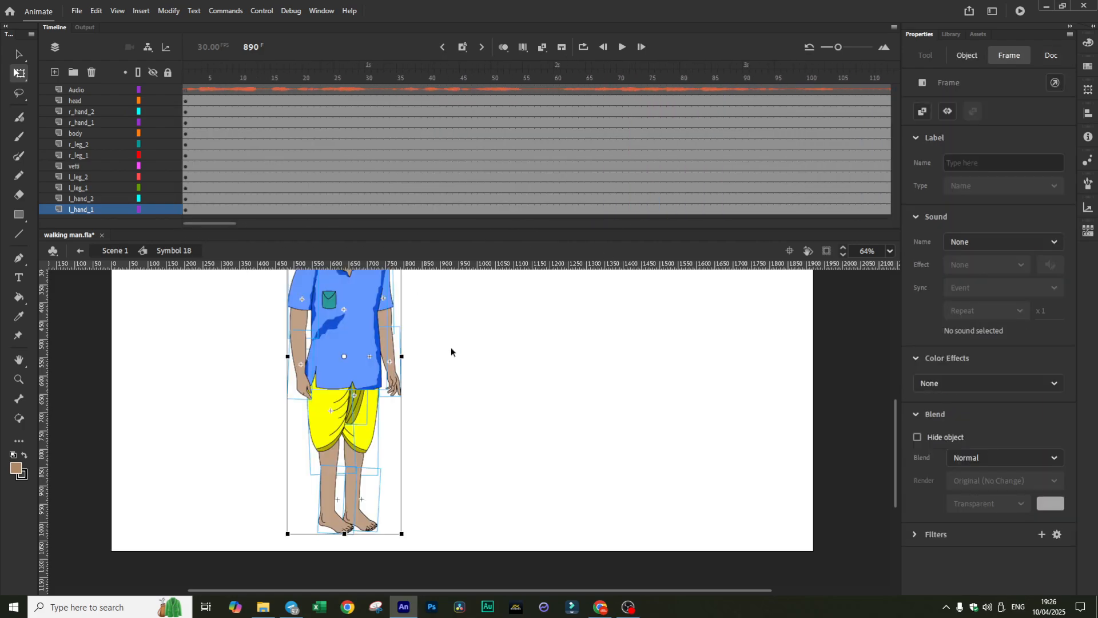
{"action": "scroll", "coordinate": [528, 405], "scroll_direction": "up", "scroll_amount": 5}
{"action": "left_click", "coordinate": [473, 279]}
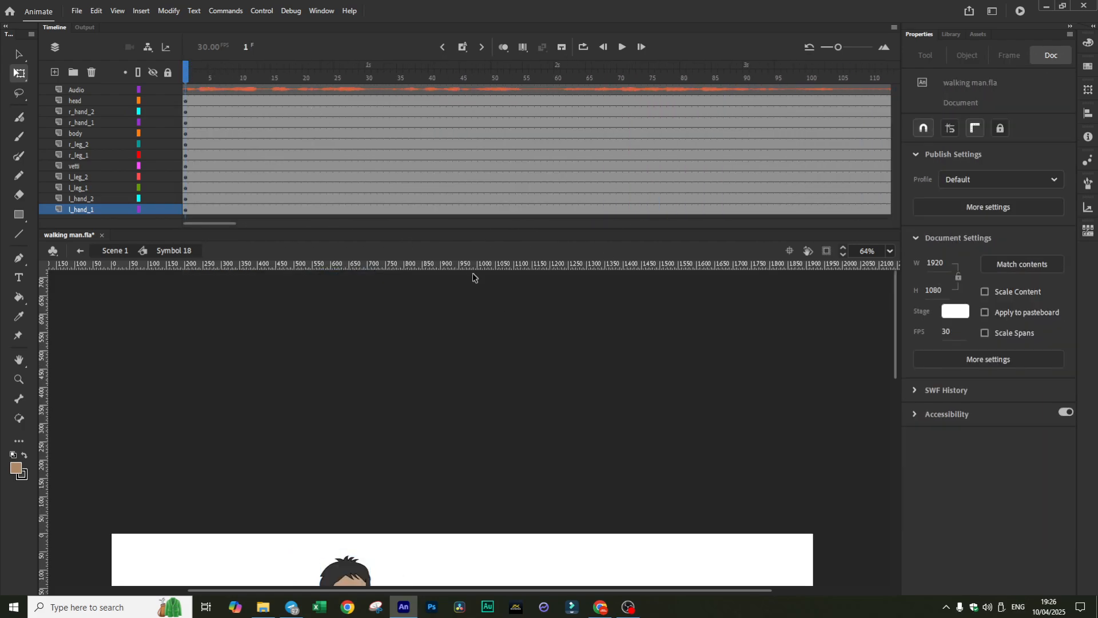
- Switch to Chrome, open the Vecteezy website and search its vectors for "lip sync"
{"action": "key", "text": "alt+Tab"}
{"action": "left_click", "coordinate": [303, 11]}
{"action": "type", "text": "ve"}
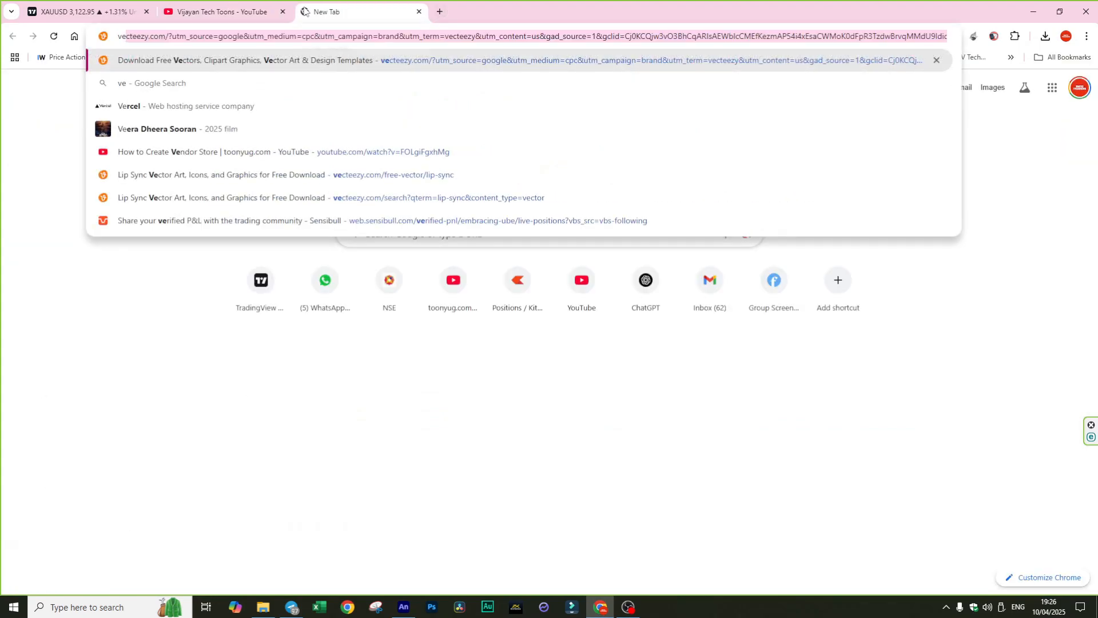
{"action": "key", "text": "Return"}
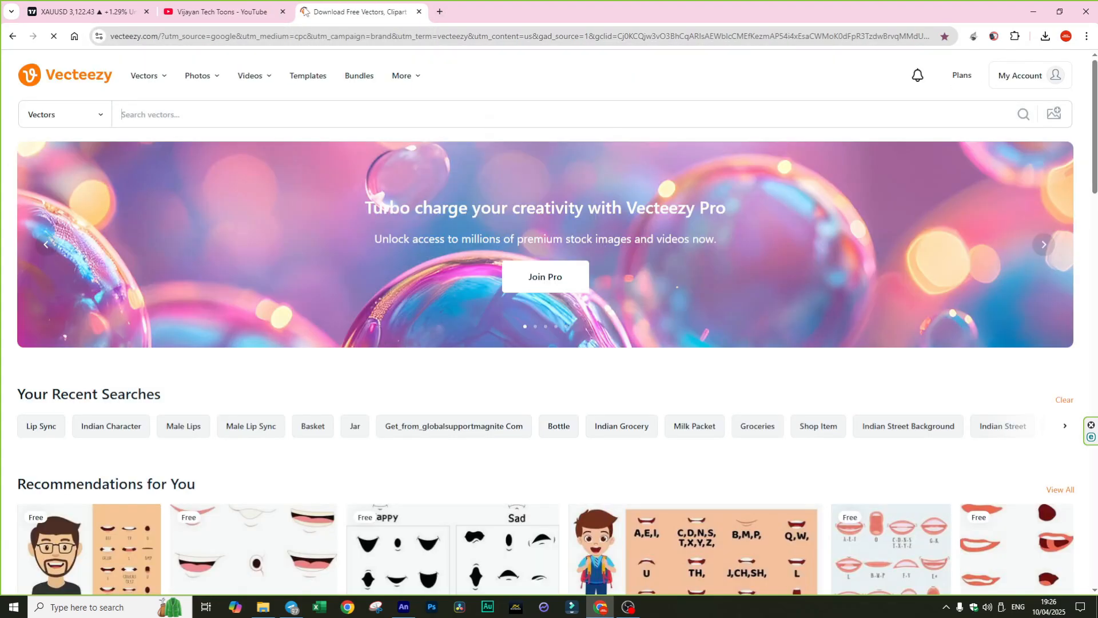
{"action": "left_click", "coordinate": [136, 114]}
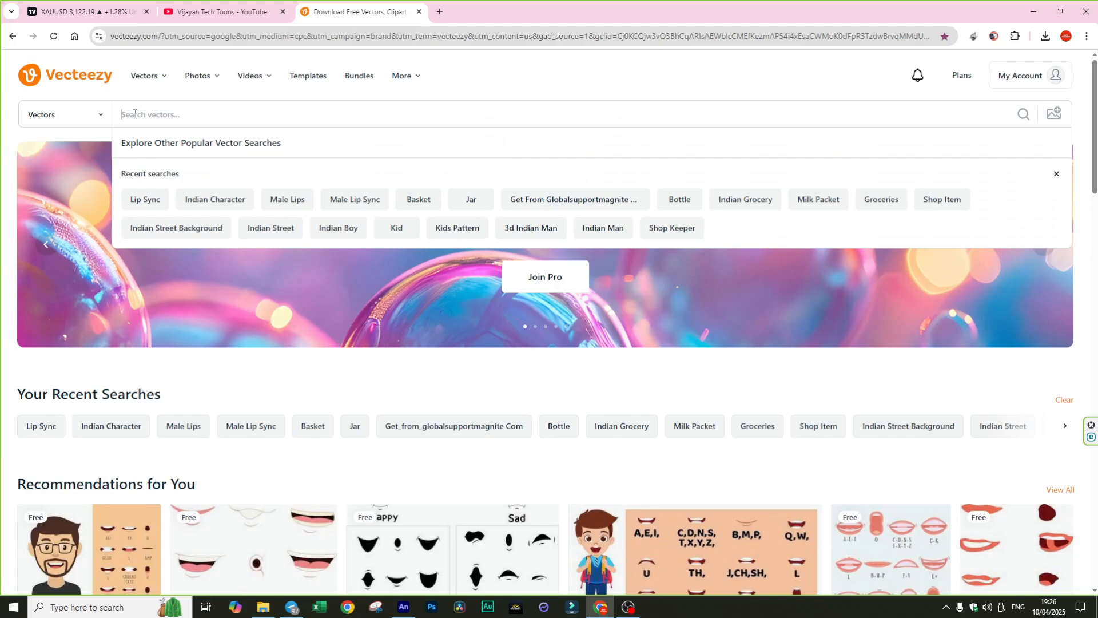
{"action": "type", "text": "lip sync"}
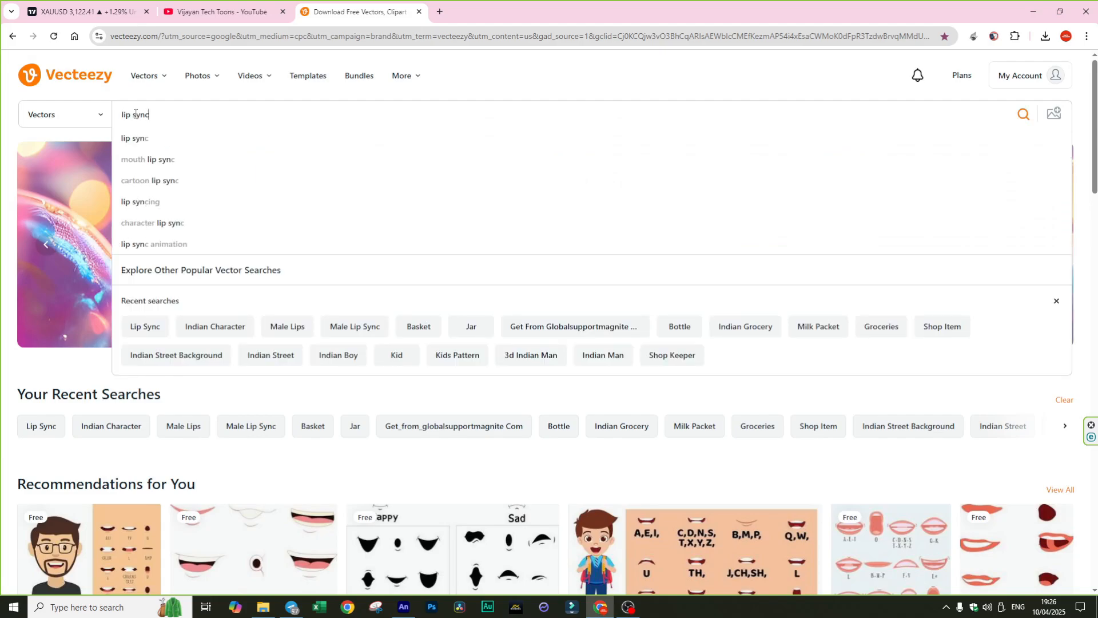
{"action": "key", "text": "Return"}
- Browse the lip sync vectors and open the free set of separate mouth positions with dark red mouths on white
{"action": "scroll", "coordinate": [687, 286], "scroll_direction": "down", "scroll_amount": 2}
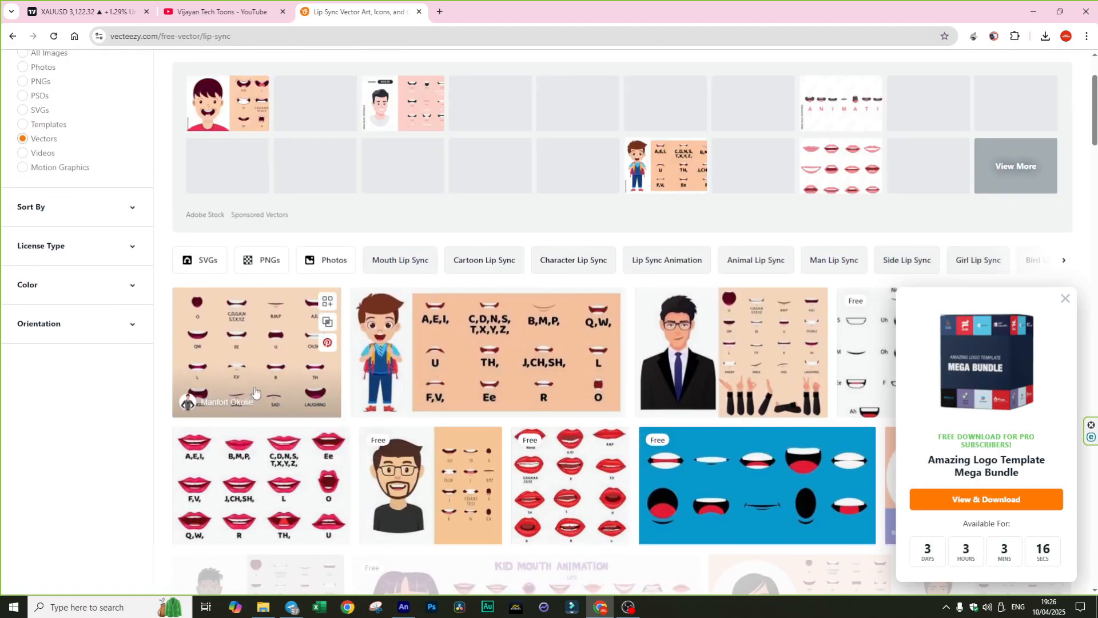
{"action": "scroll", "coordinate": [709, 291], "scroll_direction": "down", "scroll_amount": 12}
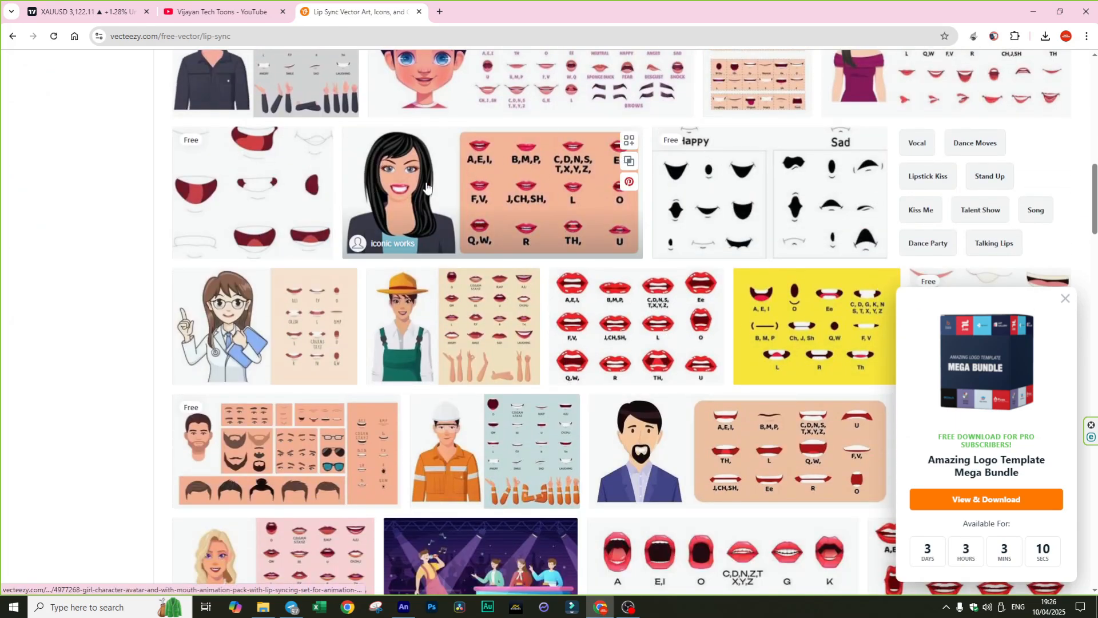
{"action": "scroll", "coordinate": [252, 286], "scroll_direction": "down", "scroll_amount": 2}
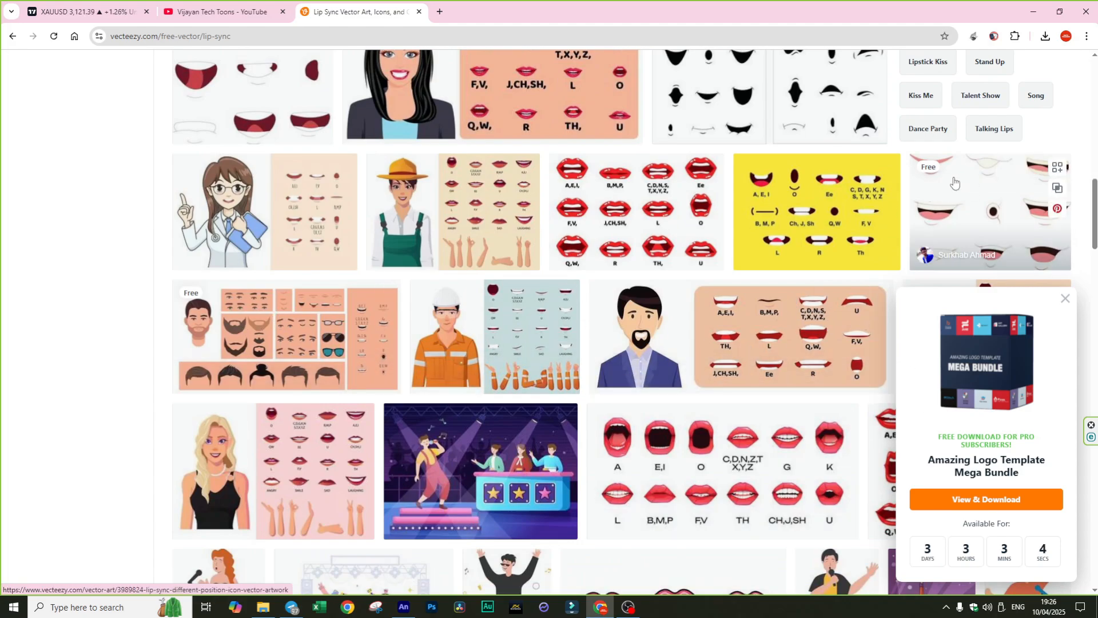
{"action": "scroll", "coordinate": [695, 261], "scroll_direction": "down", "scroll_amount": 4}
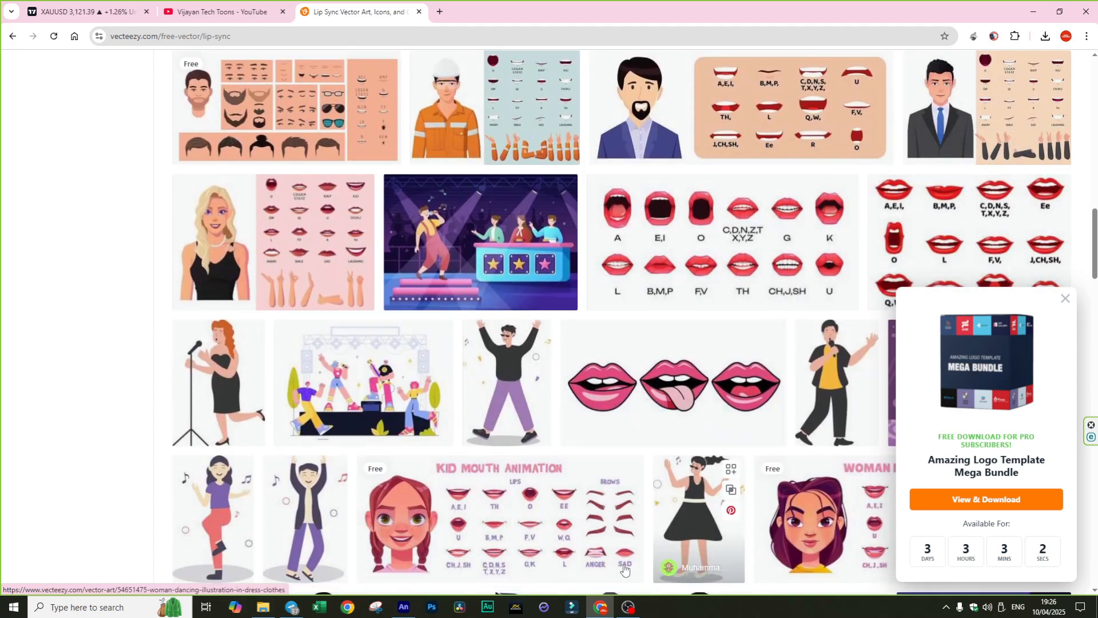
{"action": "scroll", "coordinate": [222, 229], "scroll_direction": "up", "scroll_amount": 9}
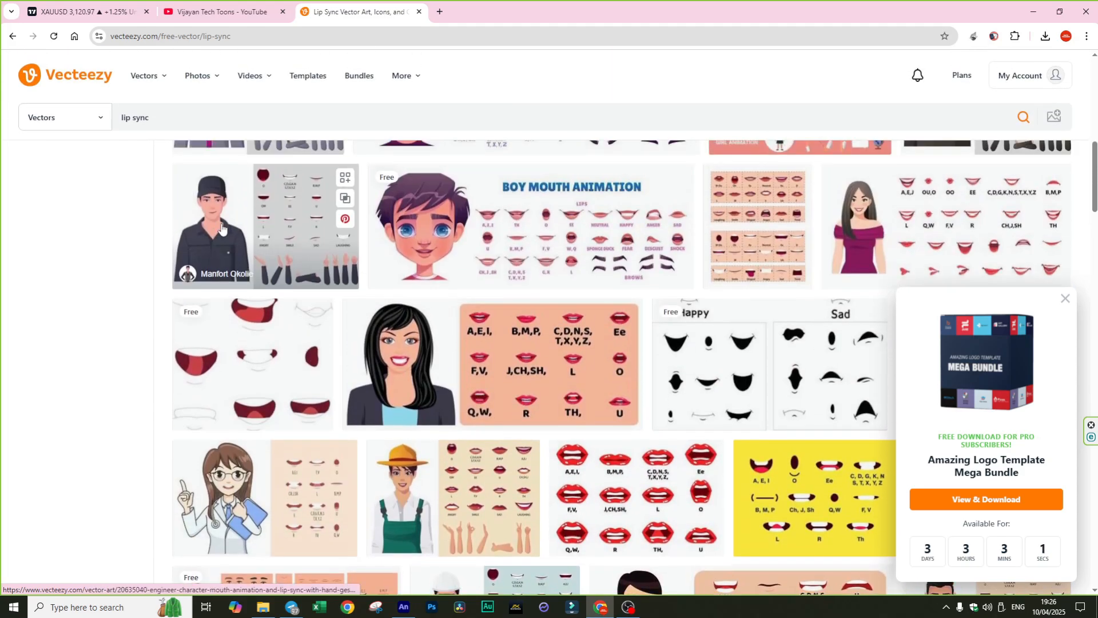
{"action": "left_click", "coordinate": [252, 365]}
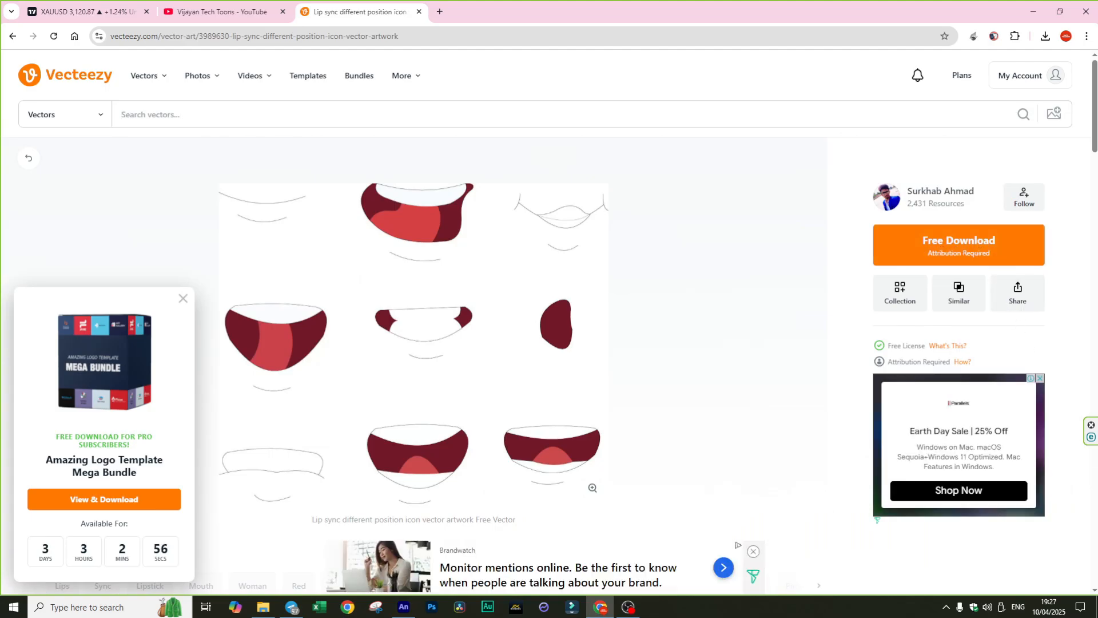
- Switch to the Downloads folder and delete the extracted vecteezy_lip-sync-different-position-icon-vector-artwork_3989630 folder, keeping its zip file
{"action": "key", "text": "alt+Tab"}
{"action": "left_click", "coordinate": [322, 232]}
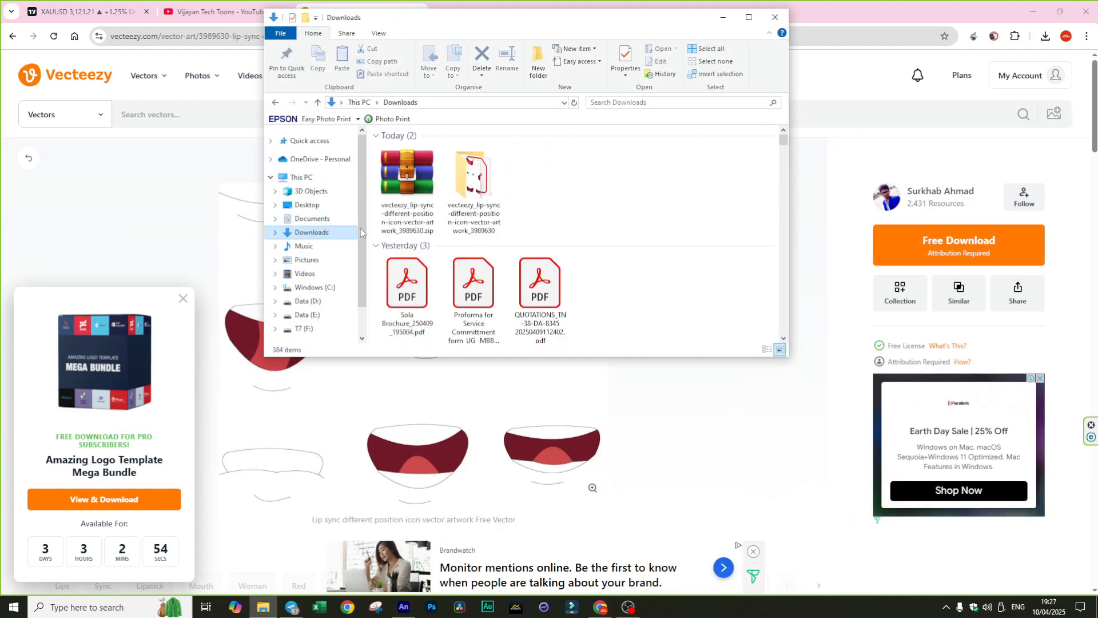
{"action": "left_click", "coordinate": [433, 189]}
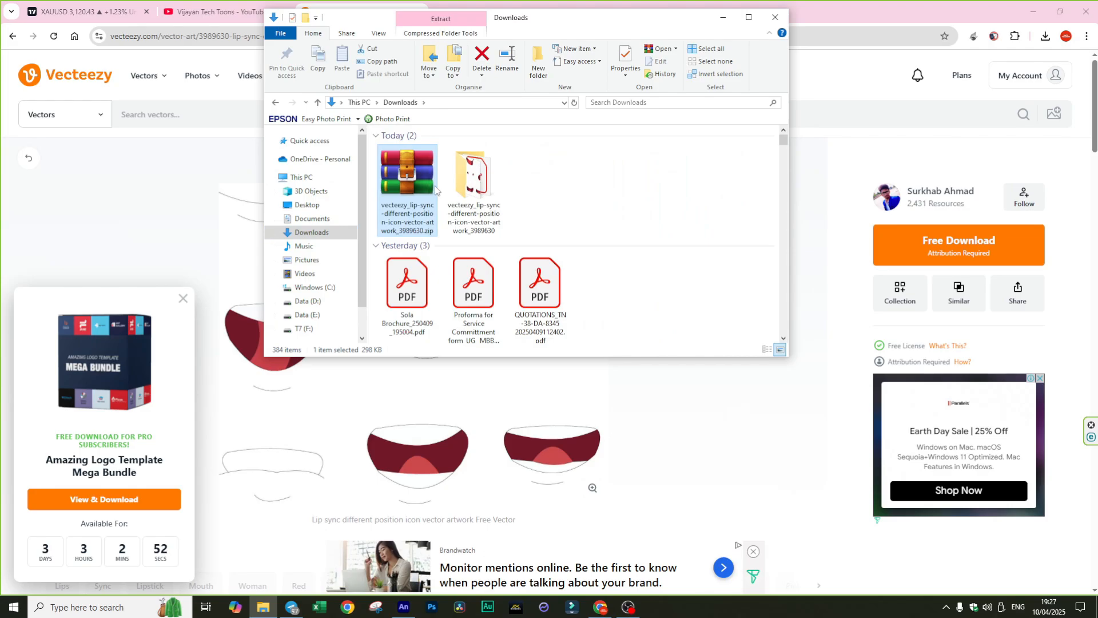
{"action": "left_click", "coordinate": [491, 180]}
{"action": "key", "text": "Delete"}
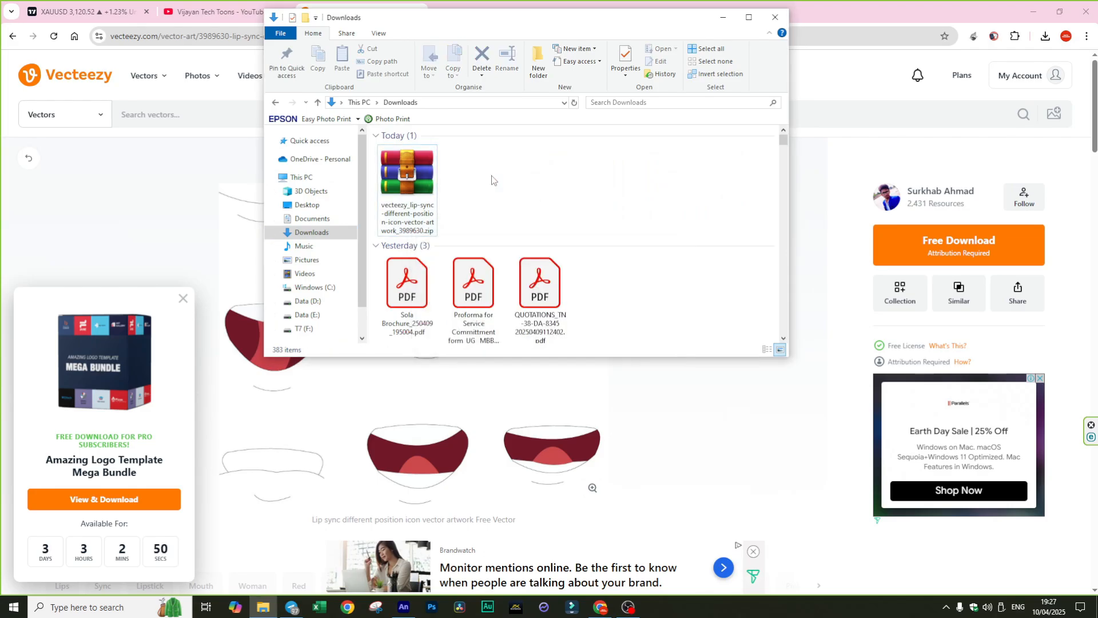
- Extract vecteezy_lip-sync-different-position-icon-vector-artwork_3989630.zip with WinRAR into a folder of the same name, and open that folder
{"action": "right_click", "coordinate": [381, 166]}
{"action": "key", "text": "Escape"}
{"action": "right_click", "coordinate": [410, 166]}
{"action": "mouse_move", "coordinate": [492, 195]}
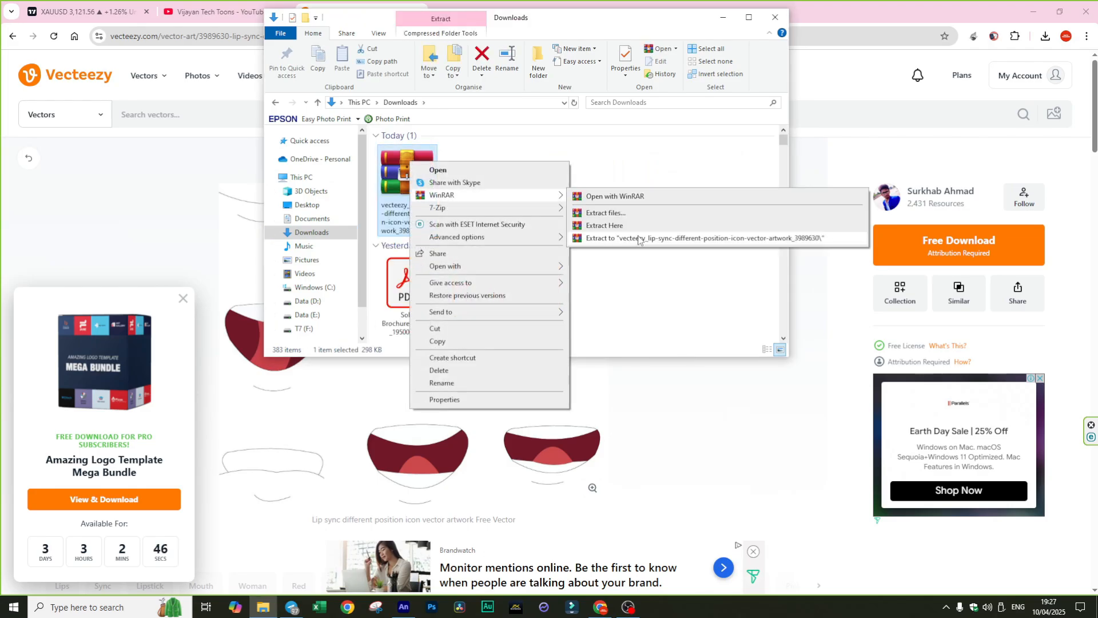
{"action": "left_click", "coordinate": [639, 239]}
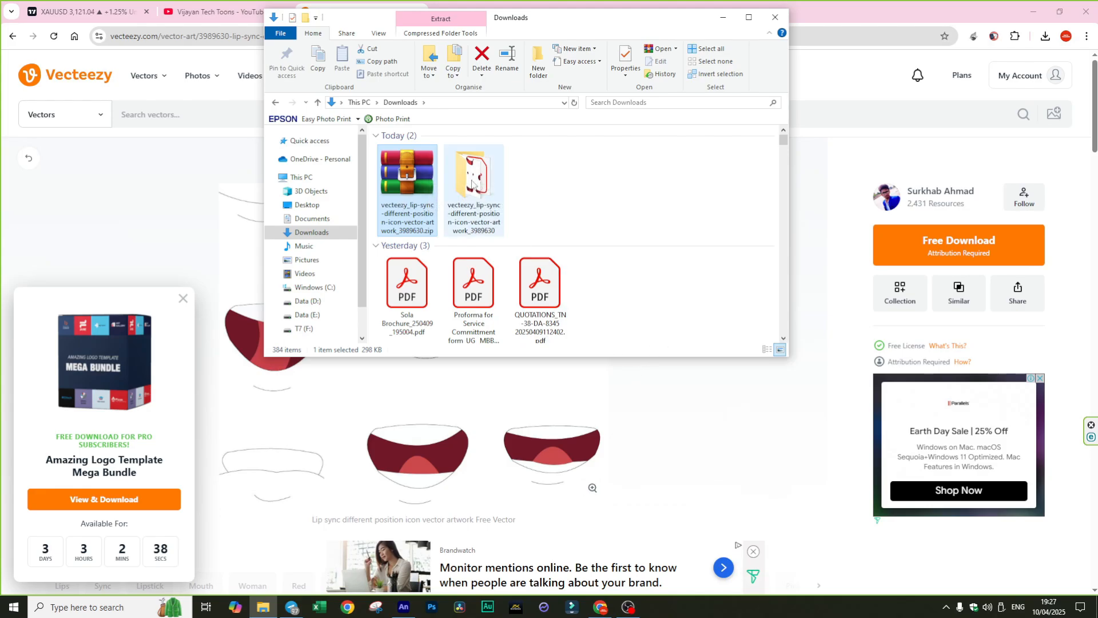
{"action": "right_click", "coordinate": [419, 175]}
{"action": "mouse_move", "coordinate": [461, 209]}
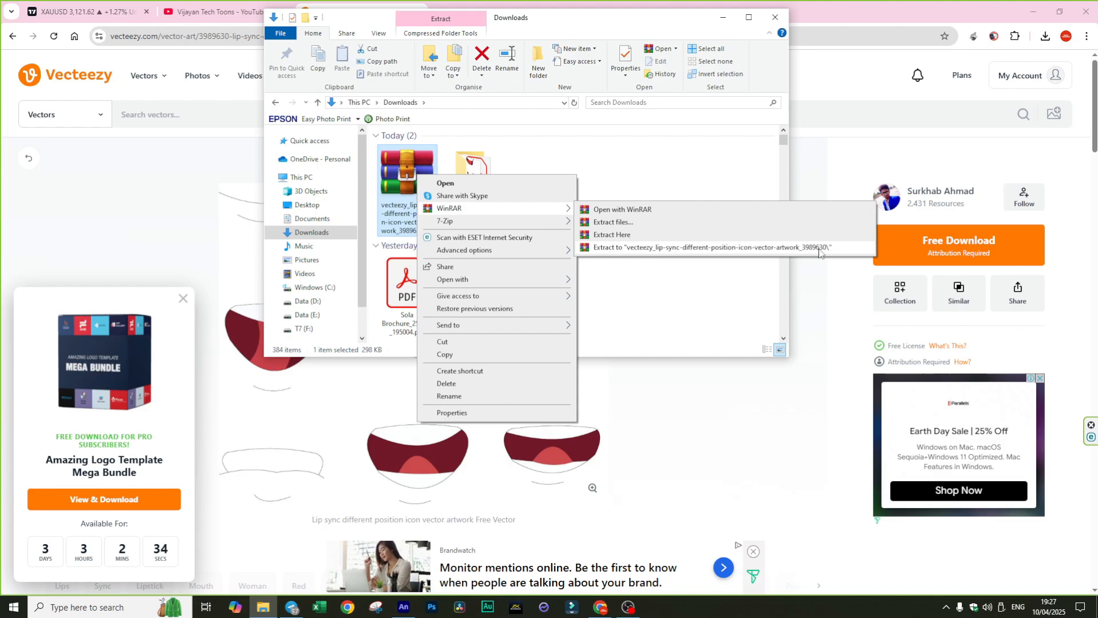
{"action": "left_click", "coordinate": [725, 248]}
{"action": "left_click", "coordinate": [485, 166]}
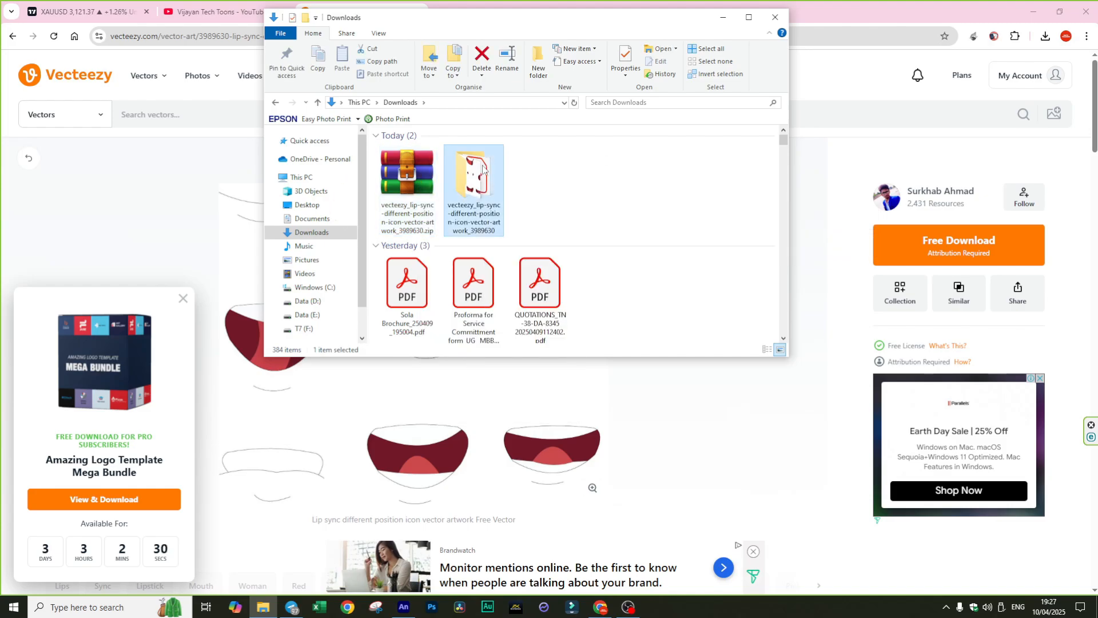
{"action": "double_click", "coordinate": [482, 168]}
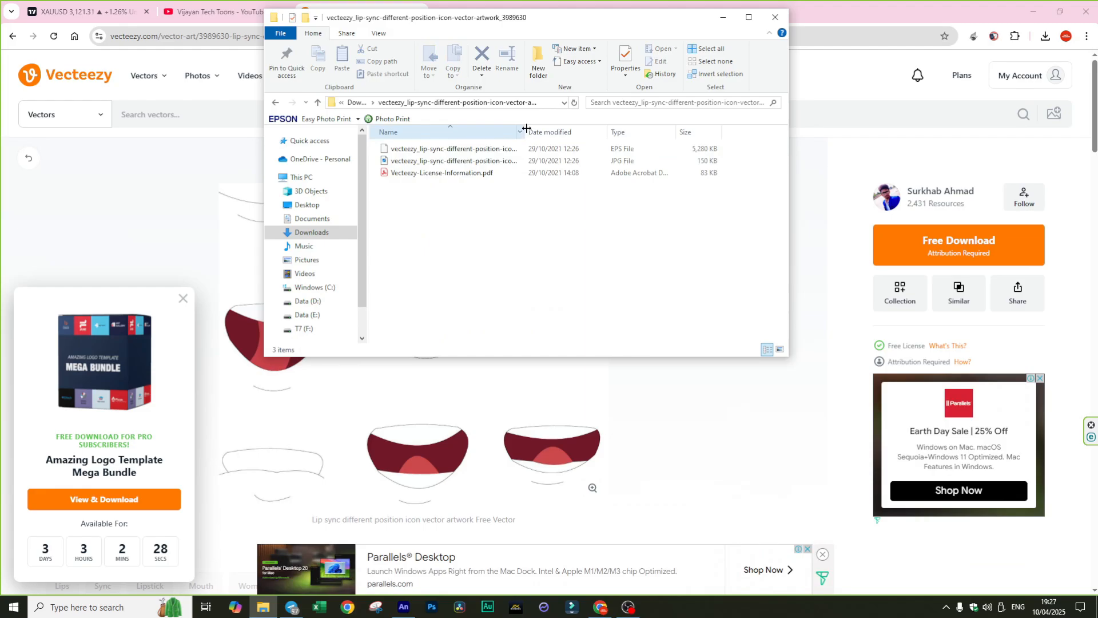
- Widen the Name column to show the full file names, and preview the JPG of the mouth positions
{"action": "left_click_drag", "start_coordinate": [526, 128], "coordinate": [634, 128]}
{"action": "left_click", "coordinate": [447, 175]}
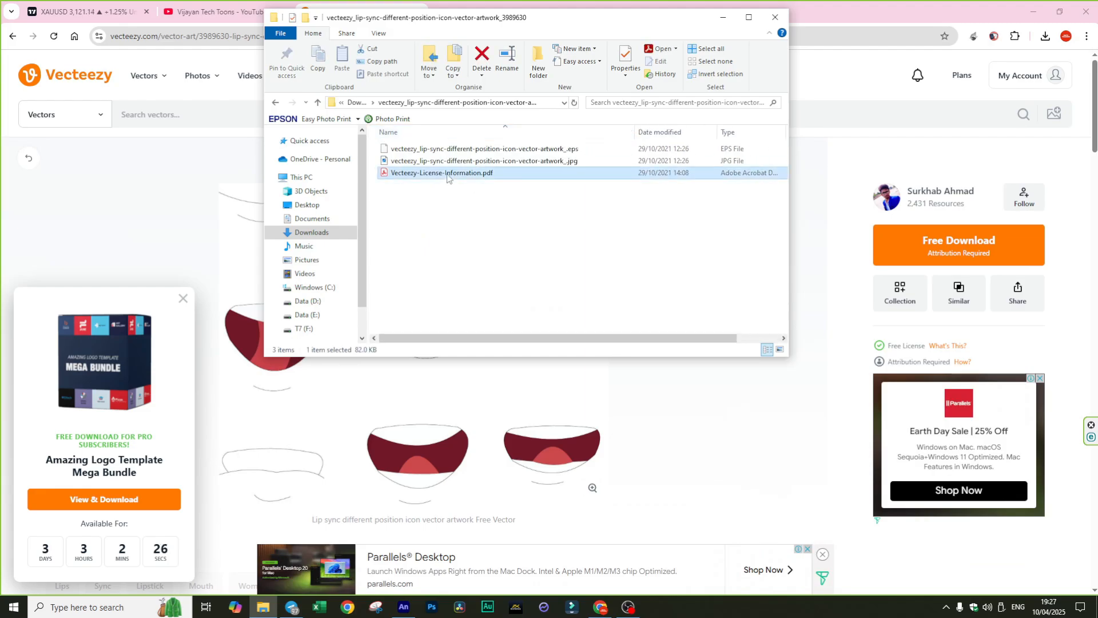
{"action": "left_click", "coordinate": [448, 149]}
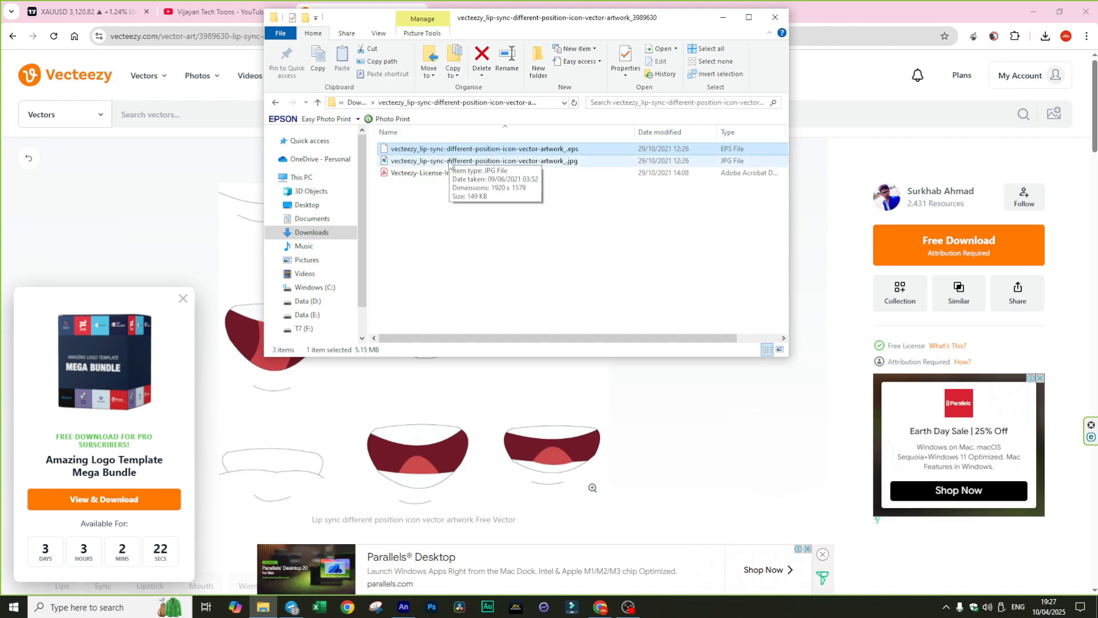
{"action": "double_click", "coordinate": [449, 162]}
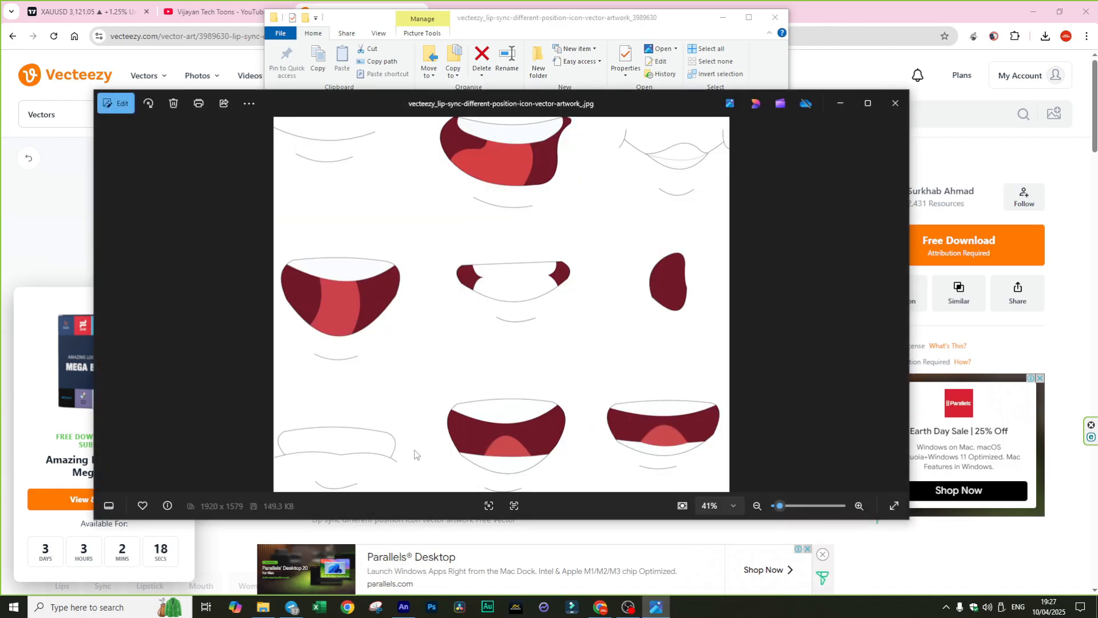
{"action": "left_click", "coordinate": [902, 108]}
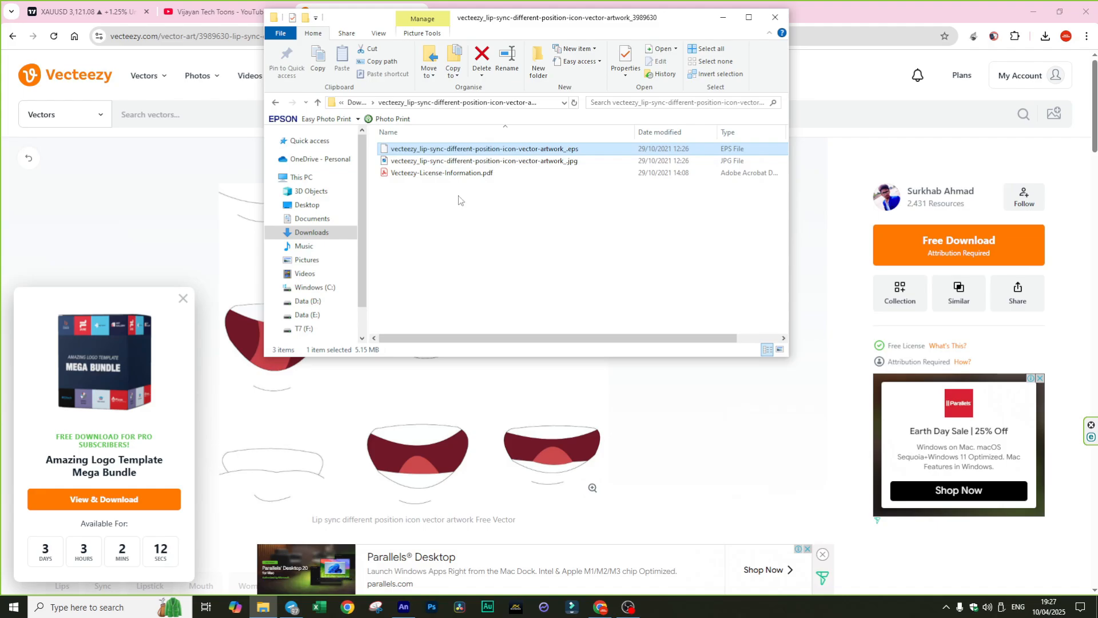
- Change the extension of the vecteezy_lip-sync-different-position-icon-vector-artwork_ EPS file to .ai
{"action": "left_click", "coordinate": [583, 153]}
{"action": "key", "text": "BackSpace"}
{"action": "key", "text": "BackSpace"}
{"action": "key", "text": "BackSpace"}
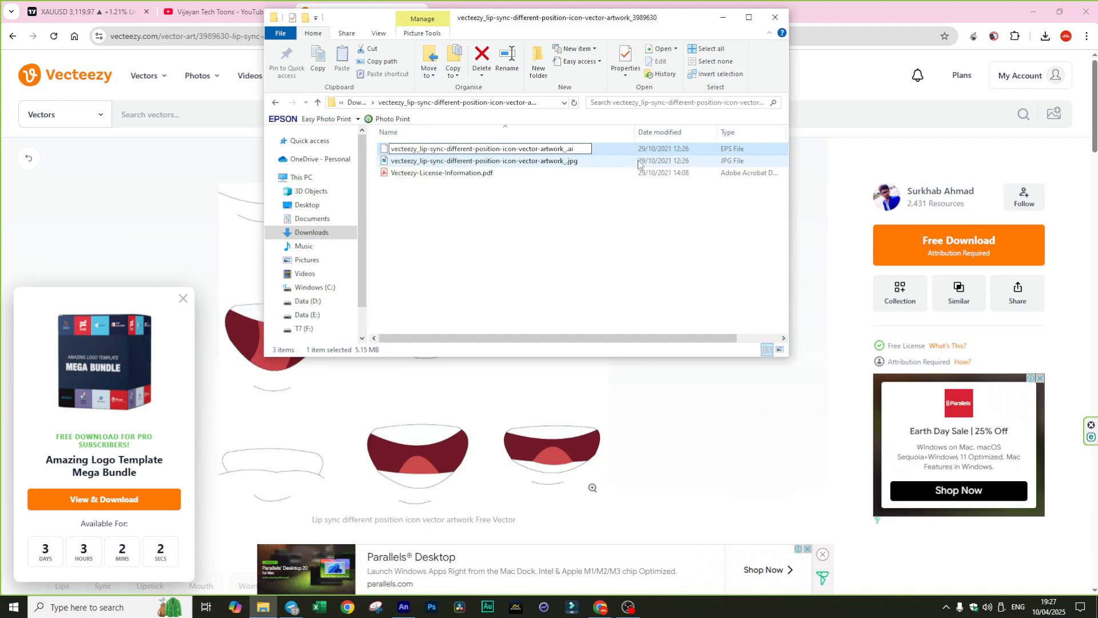
{"action": "key", "text": "Return"}
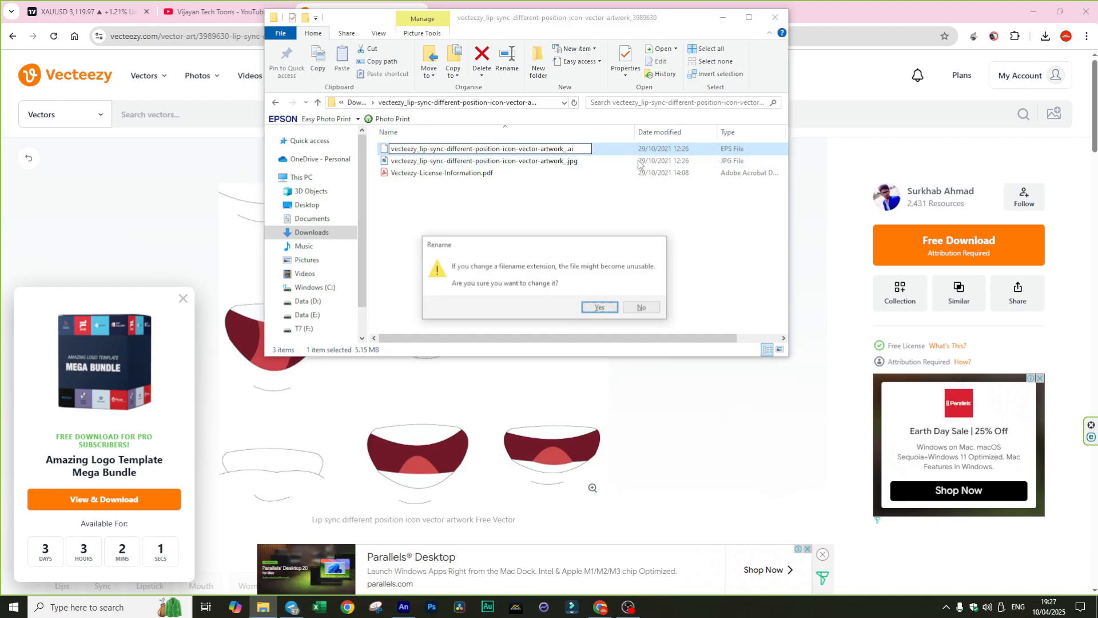
{"action": "left_click", "coordinate": [597, 307]}
- Switch to Animate and create a Full HD character animation document, 1920 x 1080 at 30 fps, for ActionScript 3.0
{"action": "key", "text": "alt+Tab"}
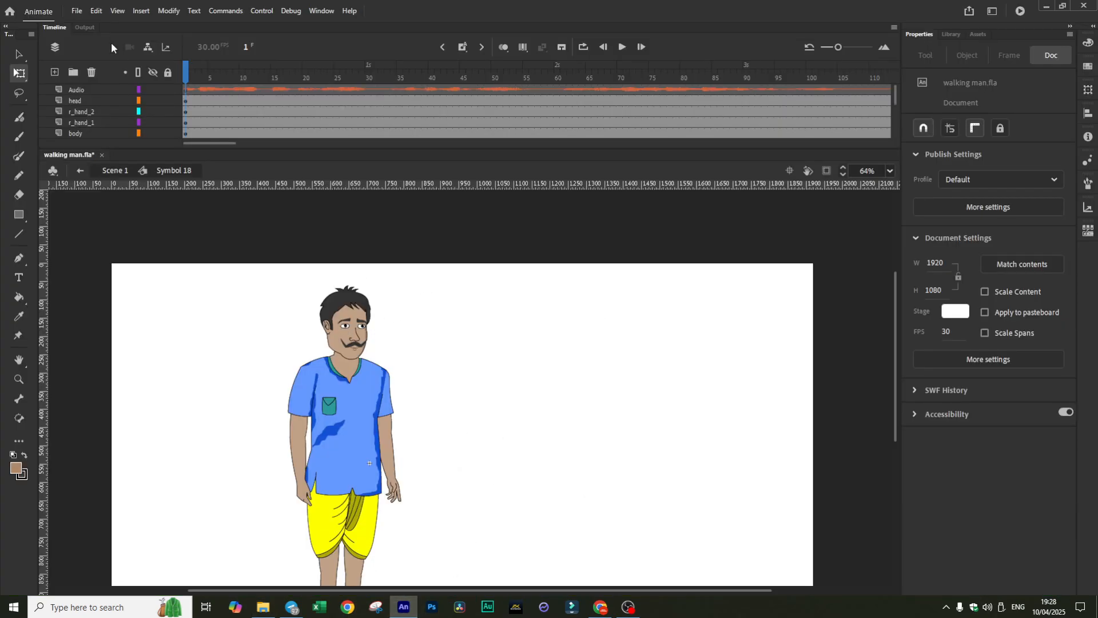
{"action": "left_click", "coordinate": [76, 11]}
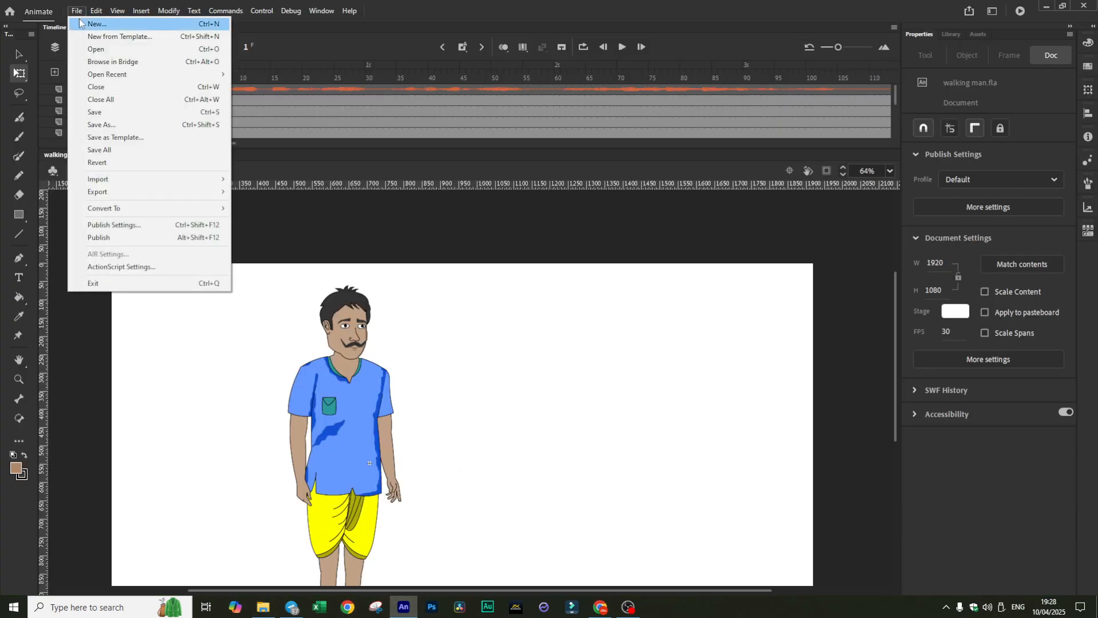
{"action": "left_click", "coordinate": [79, 22]}
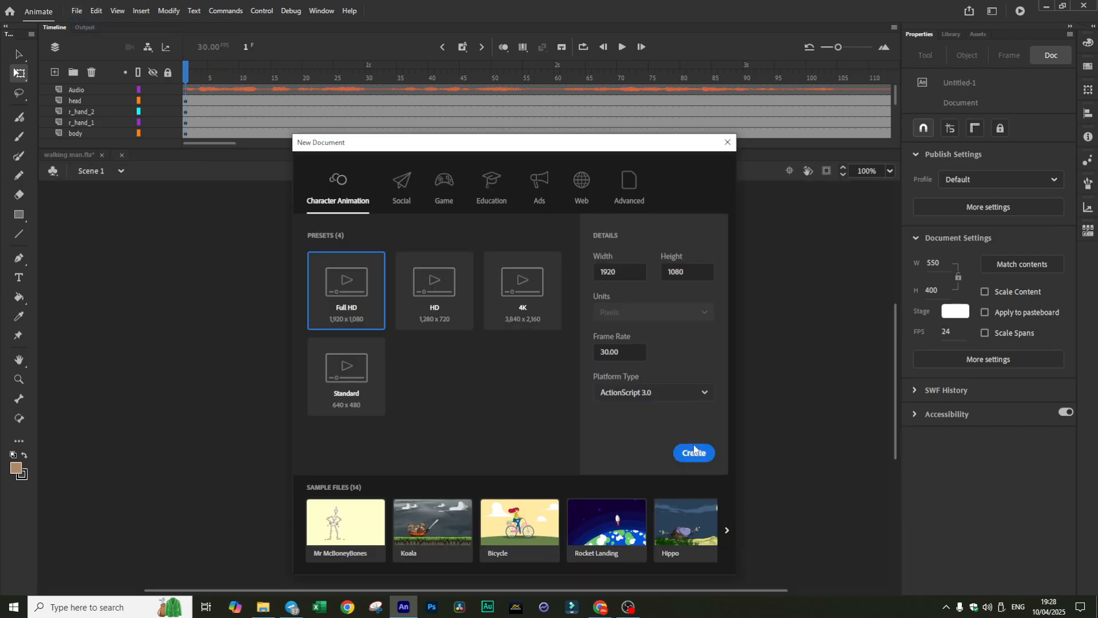
{"action": "left_click", "coordinate": [694, 450]}
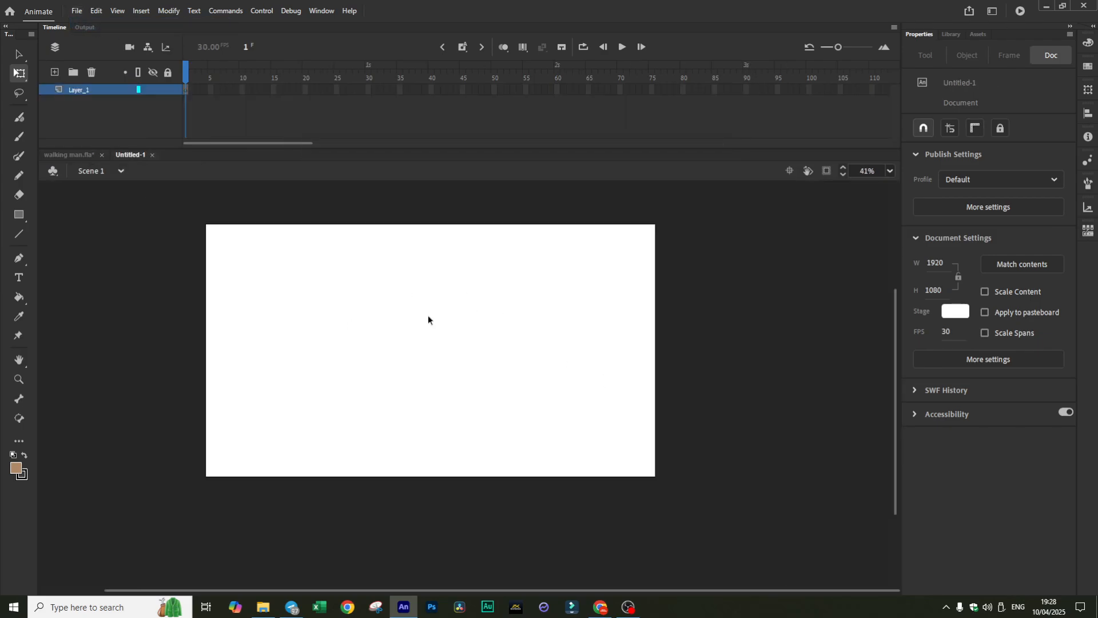
- Import the renamed .ai file from its folder onto the new document's stage, converting to Animate layers and keeping objects at original position
{"action": "key", "text": "alt+Tab"}
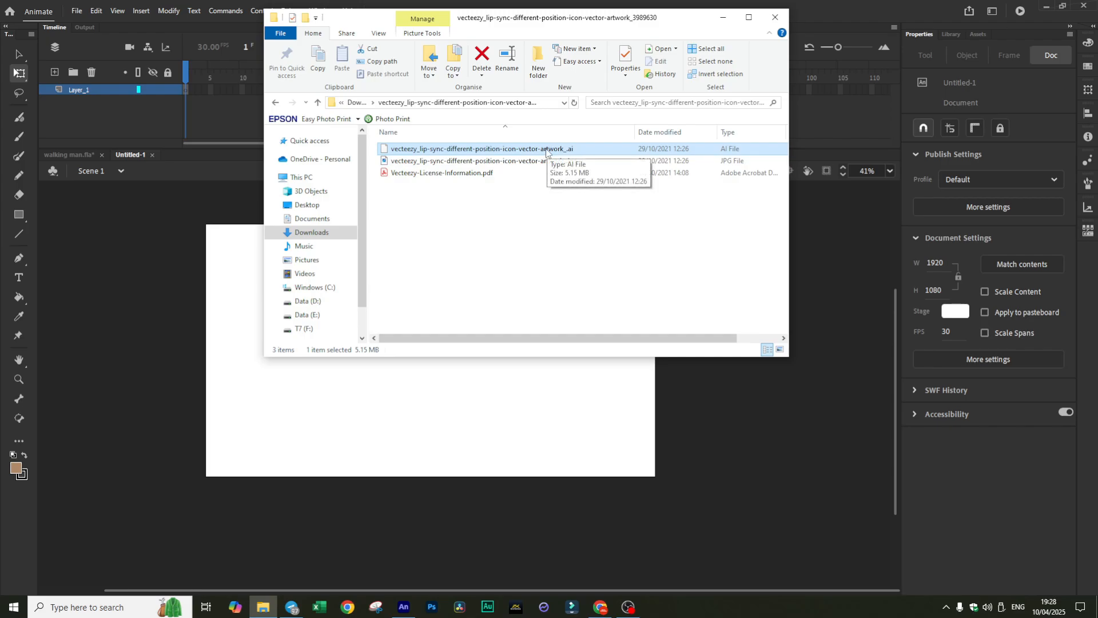
{"action": "left_click_drag", "start_coordinate": [546, 150], "coordinate": [393, 420]}
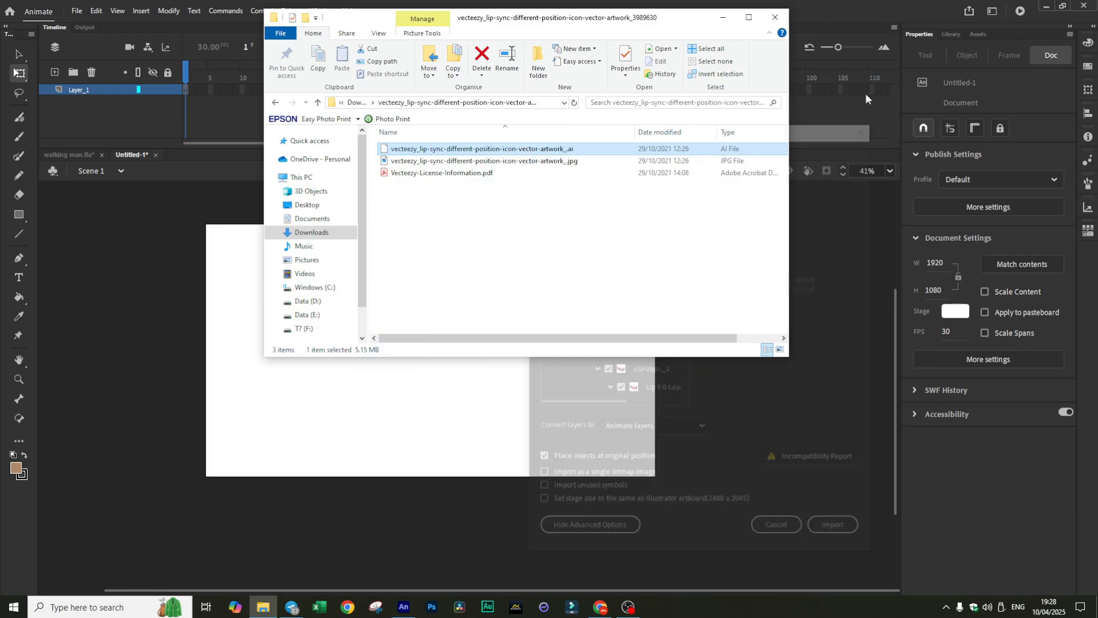
{"action": "left_click", "coordinate": [830, 75]}
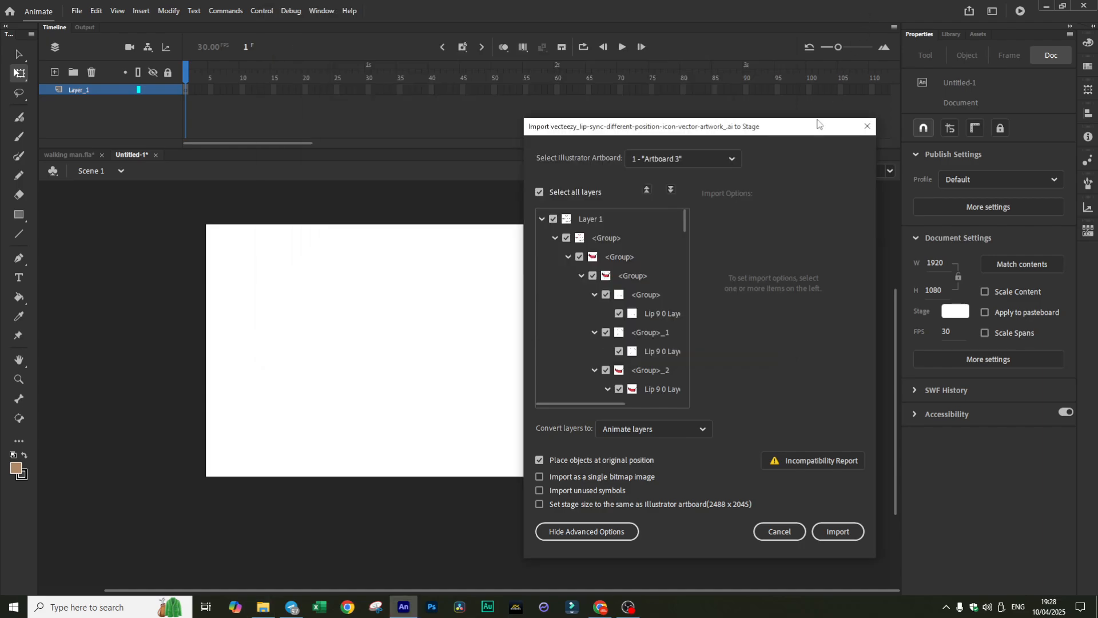
{"action": "left_click", "coordinate": [838, 531]}
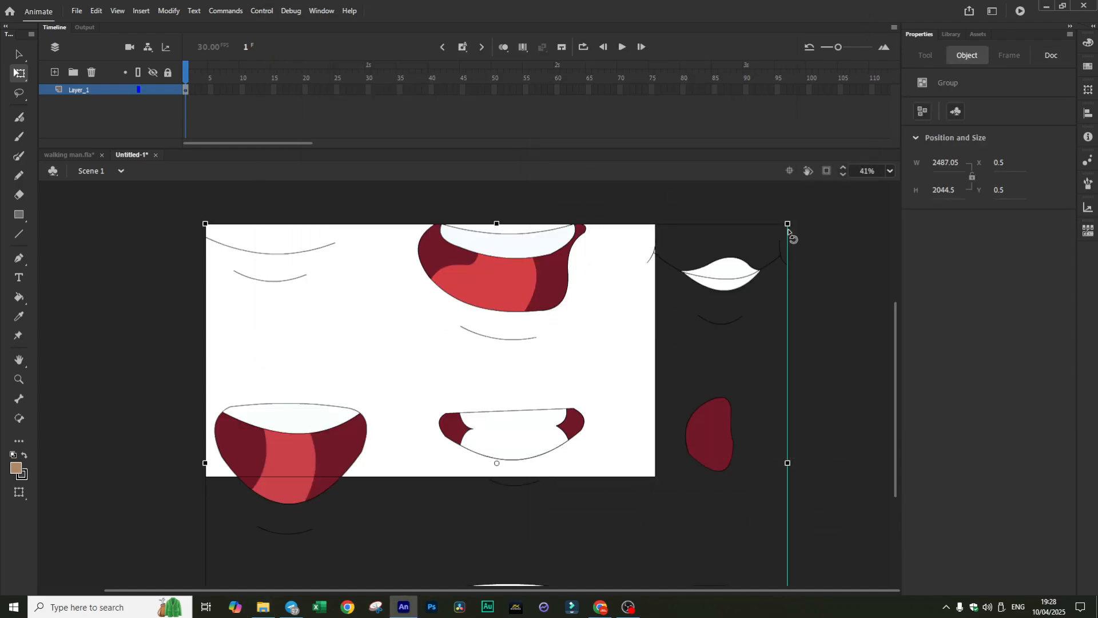
- Scale the imported mouth group to about 1020 x 839 px and place it on the stage at about X 179, Y 70
{"action": "left_click_drag", "start_coordinate": [788, 224], "coordinate": [596, 339]}
{"action": "left_click_drag", "start_coordinate": [507, 402], "coordinate": [365, 278]}
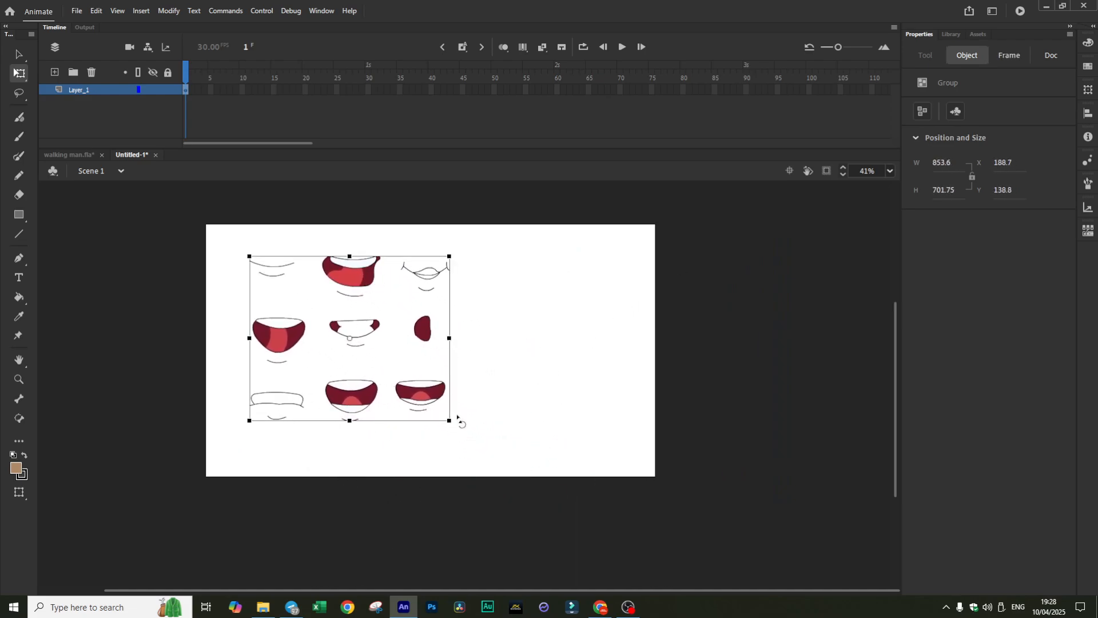
{"action": "left_click_drag", "start_coordinate": [448, 419], "coordinate": [468, 437]}
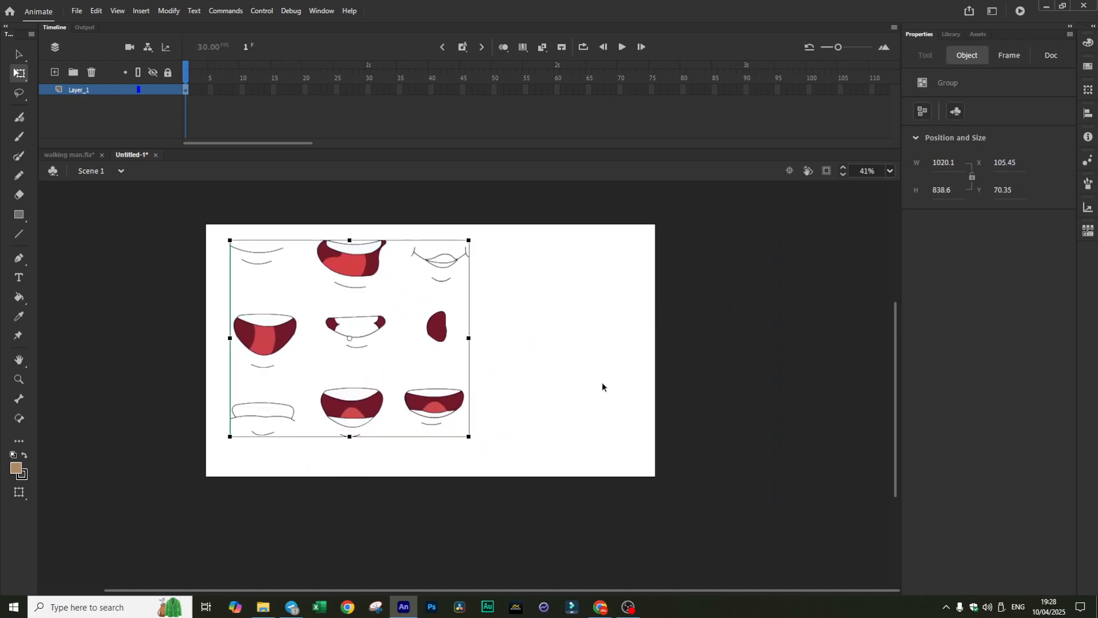
{"action": "left_click", "coordinate": [595, 345]}
{"action": "left_click_drag", "start_coordinate": [358, 324], "coordinate": [382, 331]}
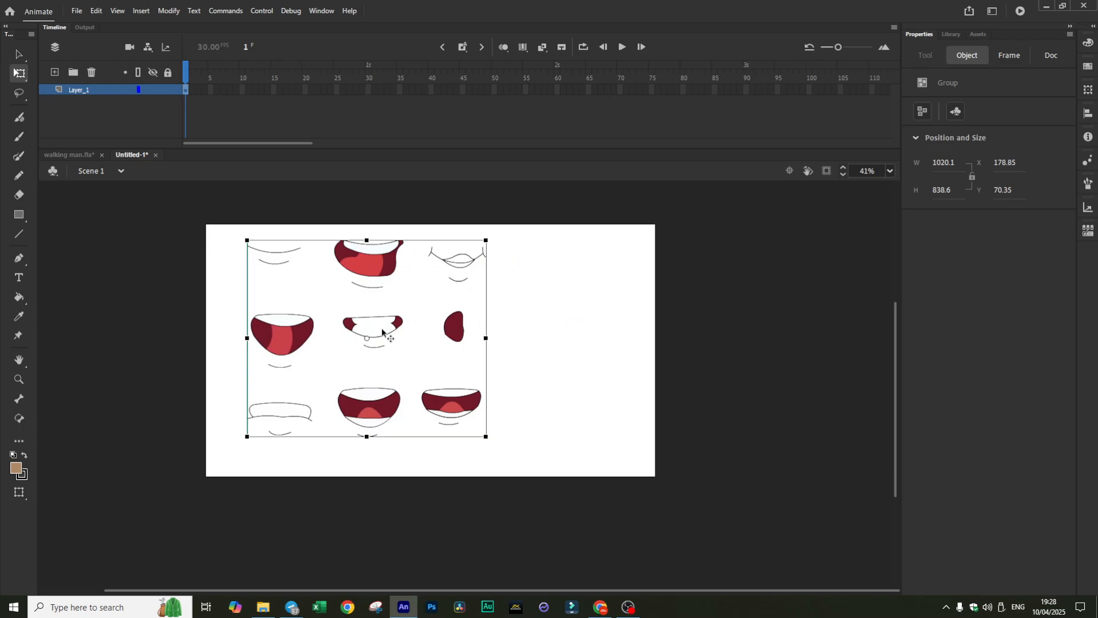
- Break the imported mouth group apart into separate mouth shapes and clear the selection
{"action": "left_click", "coordinate": [362, 319]}
{"action": "right_click", "coordinate": [361, 320]}
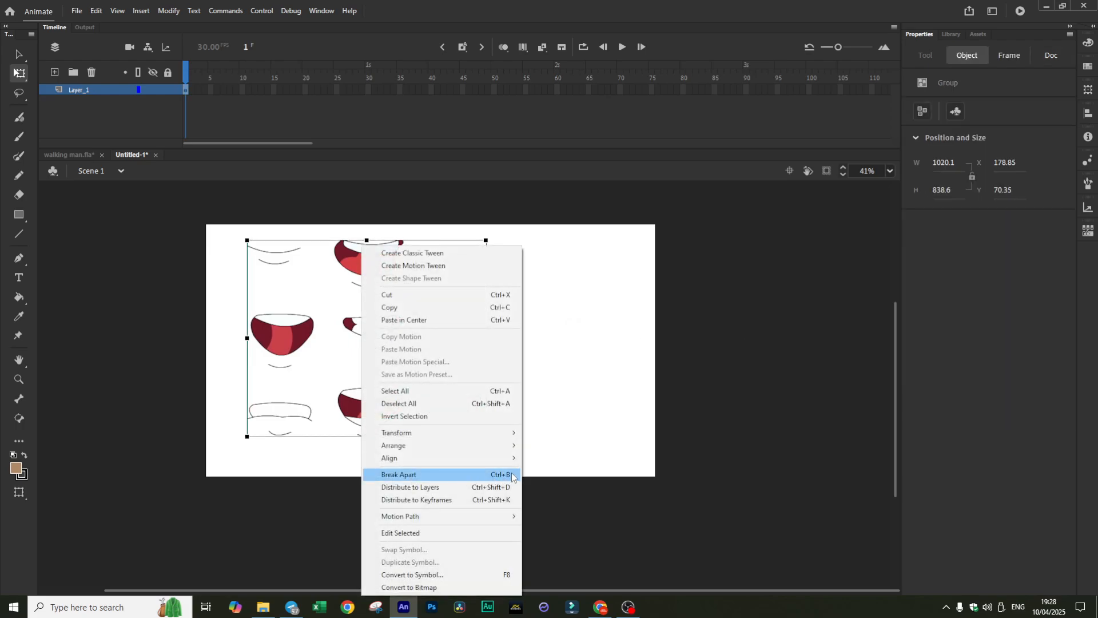
{"action": "left_click", "coordinate": [422, 474]}
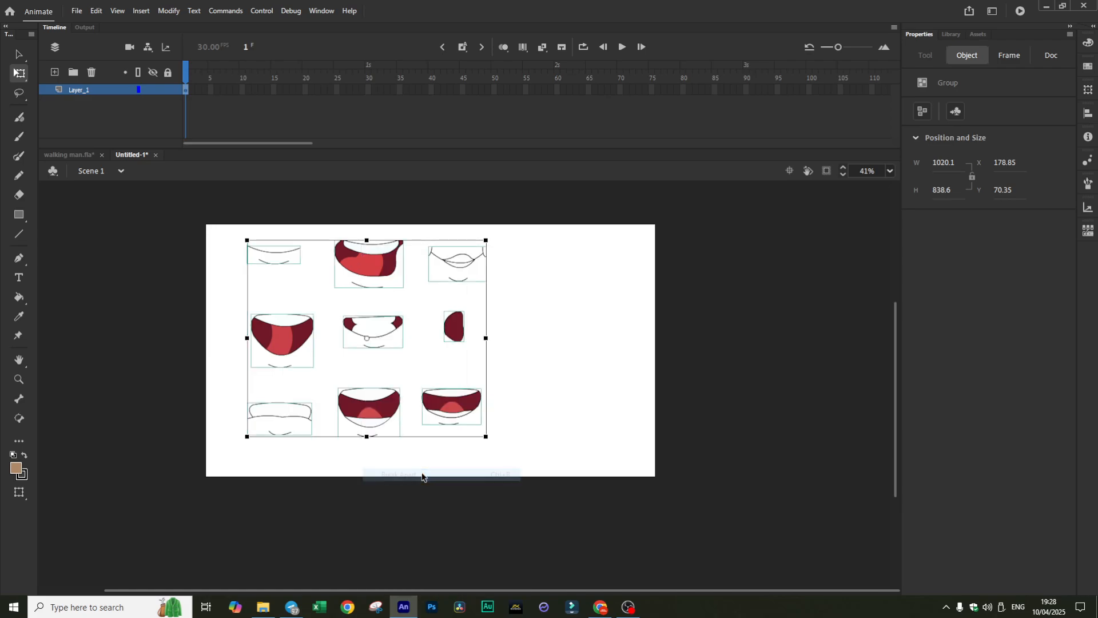
{"action": "left_click", "coordinate": [488, 337]}
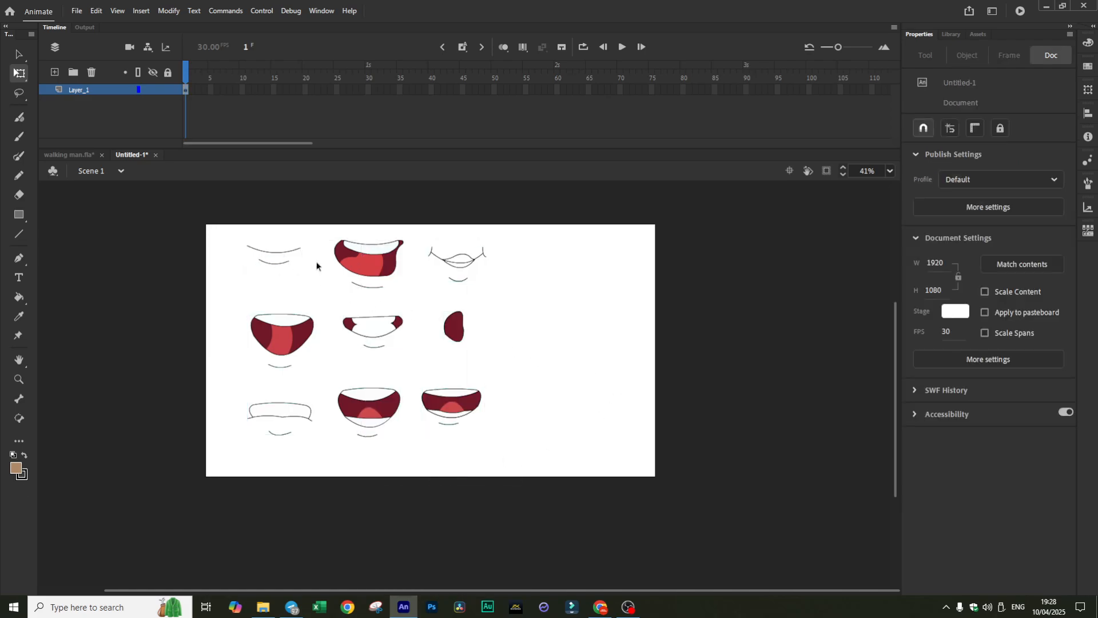
- Try moving the open mouth in the middle of the first row downward, and undo the move
{"action": "left_click_drag", "start_coordinate": [369, 261], "coordinate": [369, 284]}
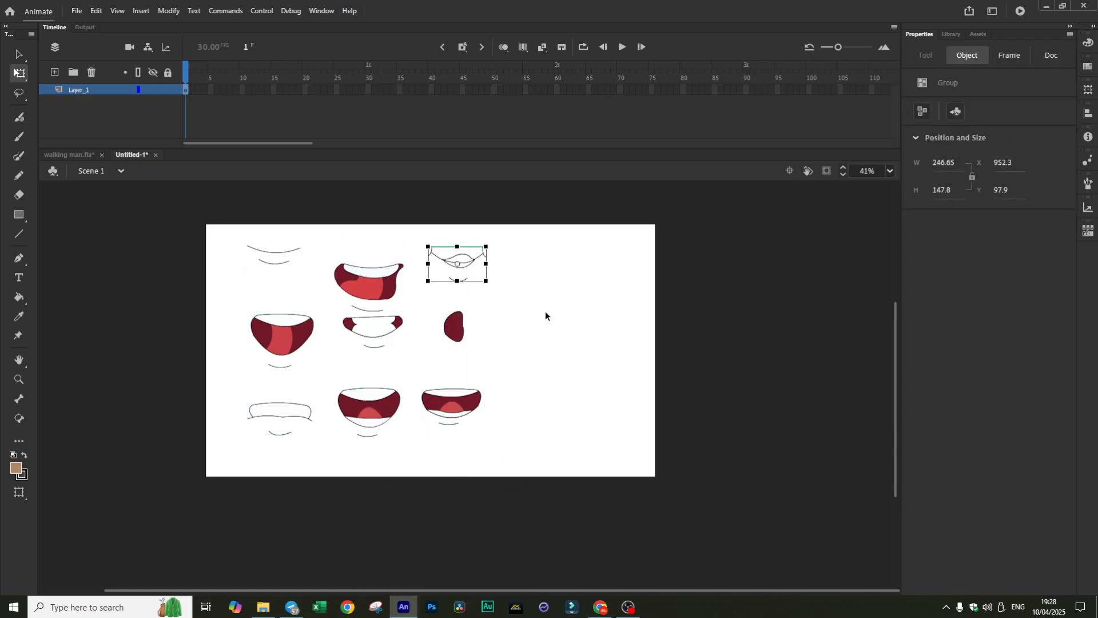
{"action": "key", "text": "ctrl+z"}
{"action": "left_click", "coordinate": [334, 272]}
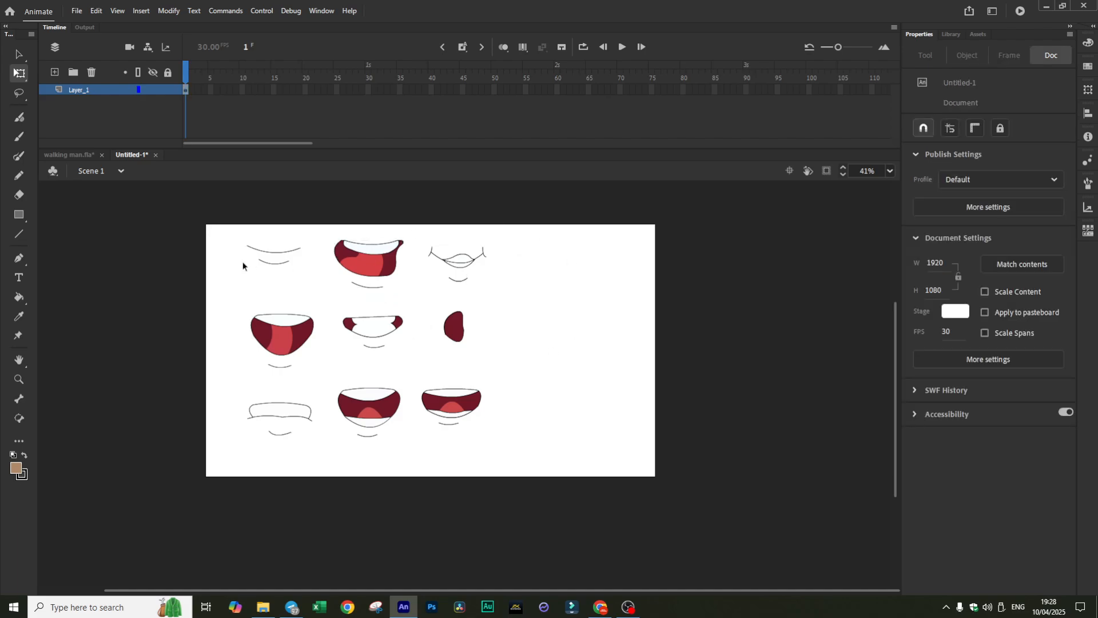
- Select all nine mouth shapes together to examine their separate groups, and clear the selection
{"action": "left_click_drag", "start_coordinate": [221, 230], "coordinate": [590, 464]}
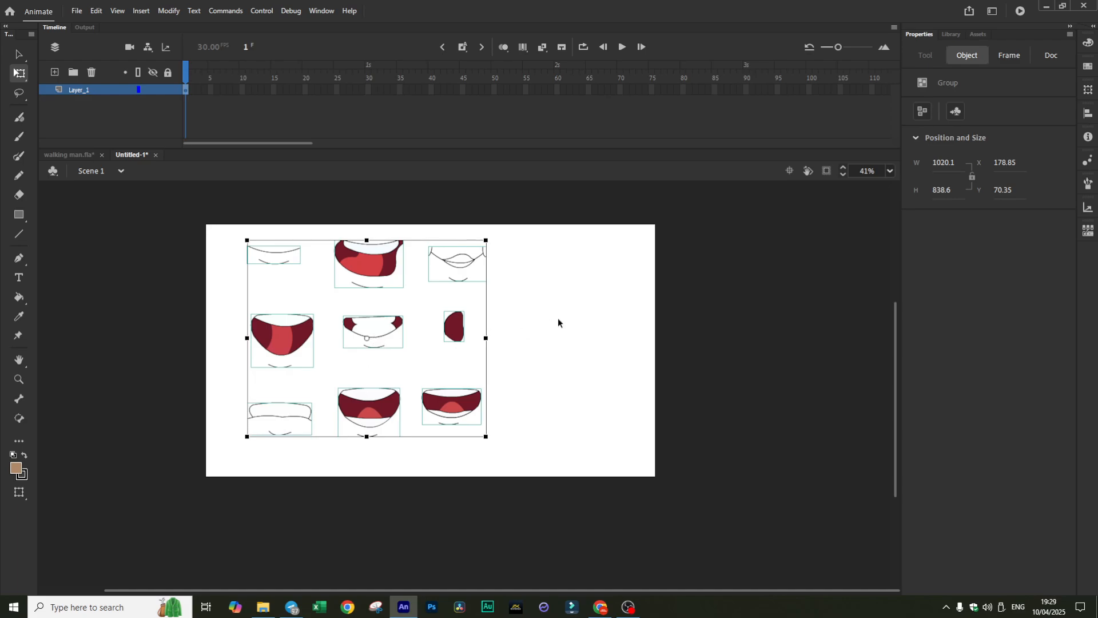
{"action": "scroll", "coordinate": [567, 365], "scroll_direction": "up", "scroll_amount": 1}
{"action": "left_click", "coordinate": [582, 344]}
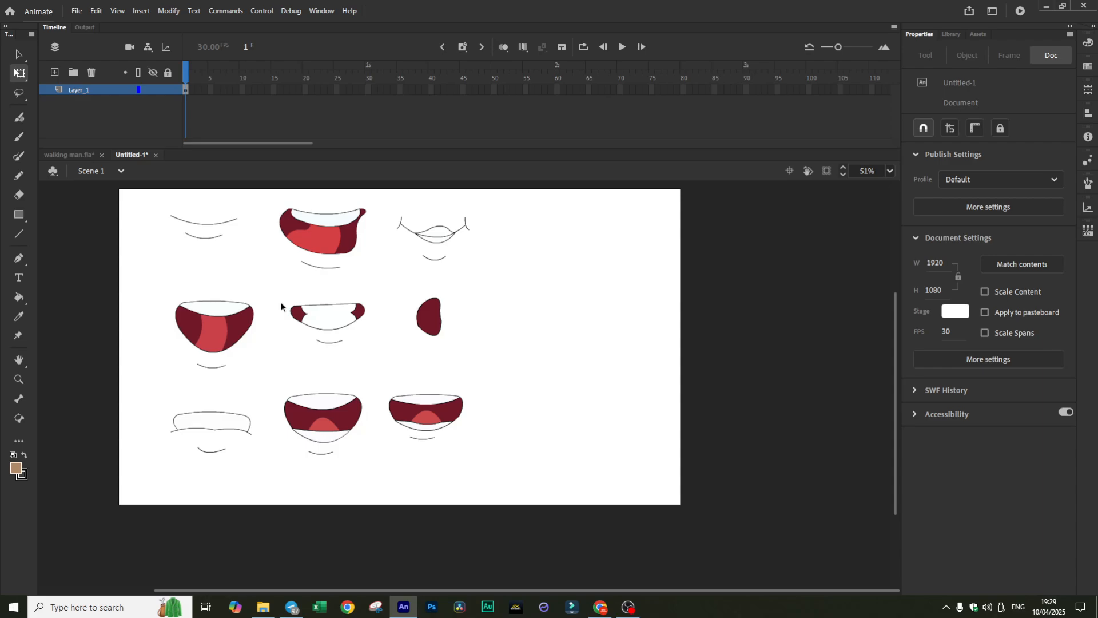
{"action": "left_click_drag", "start_coordinate": [140, 206], "coordinate": [572, 503]}
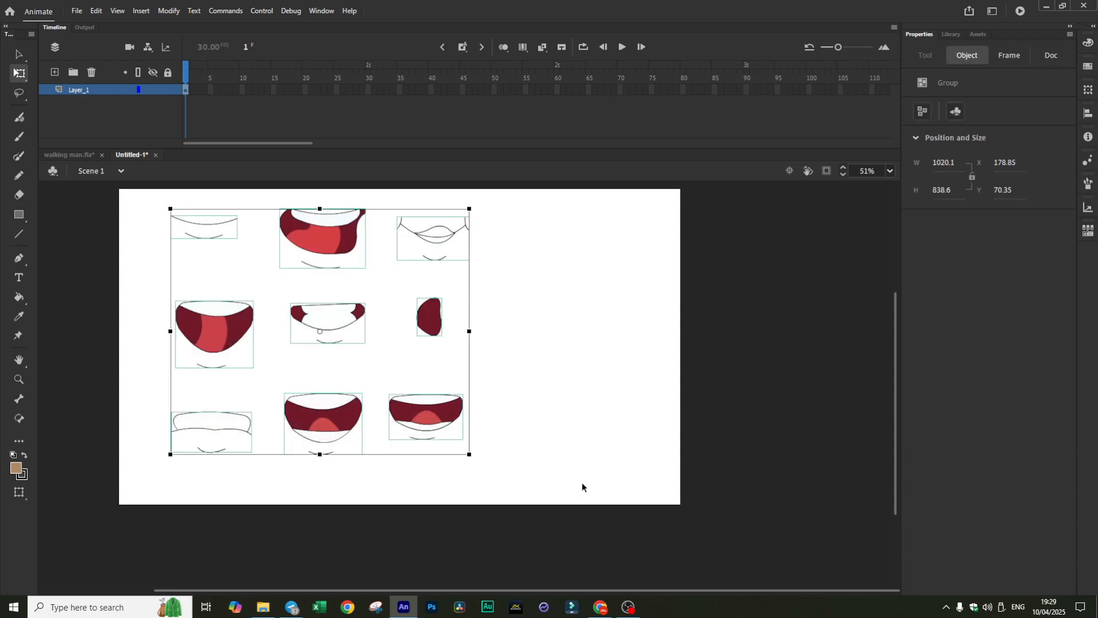
{"action": "left_click", "coordinate": [532, 400]}
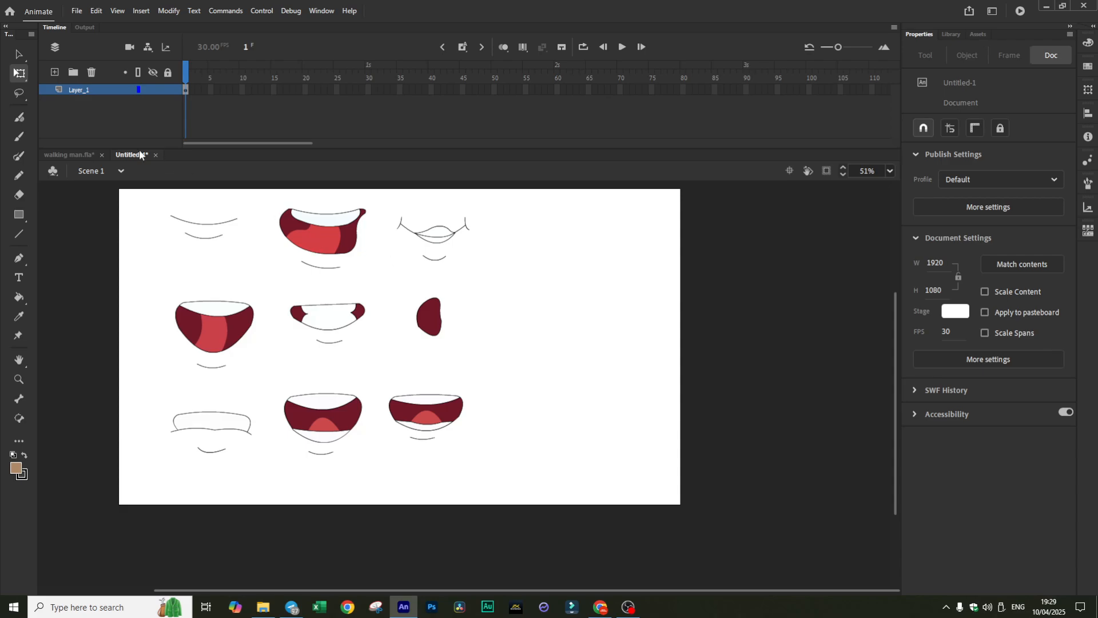
- Return to the walking man.fla document and select the man's head symbol instance in Symbol 18
{"action": "left_click", "coordinate": [60, 155]}
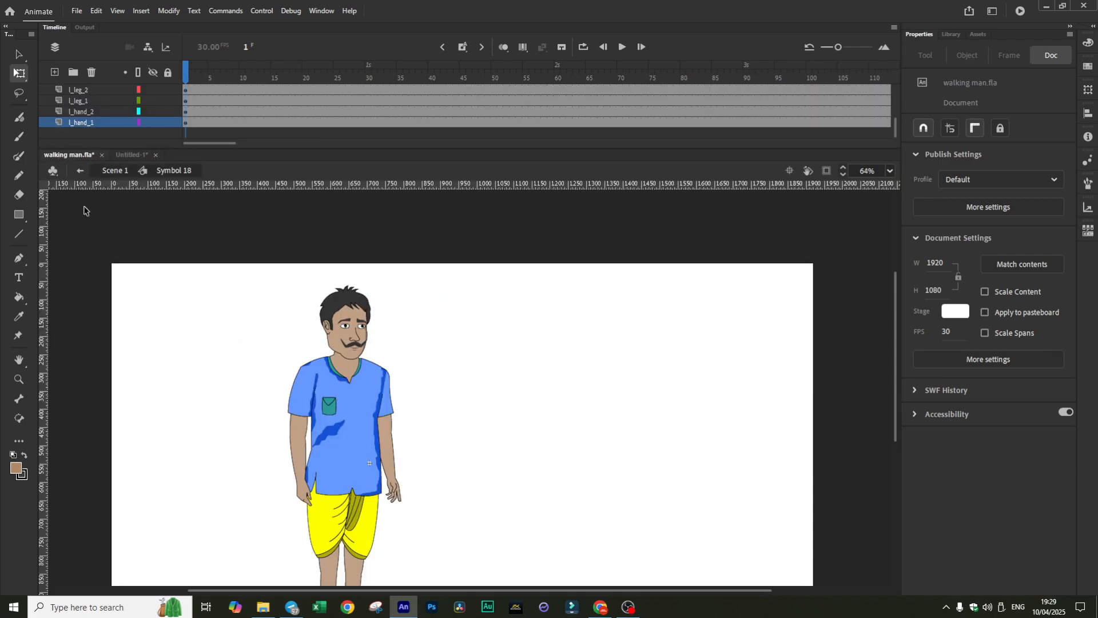
{"action": "scroll", "coordinate": [274, 292], "scroll_direction": "up", "scroll_amount": 4}
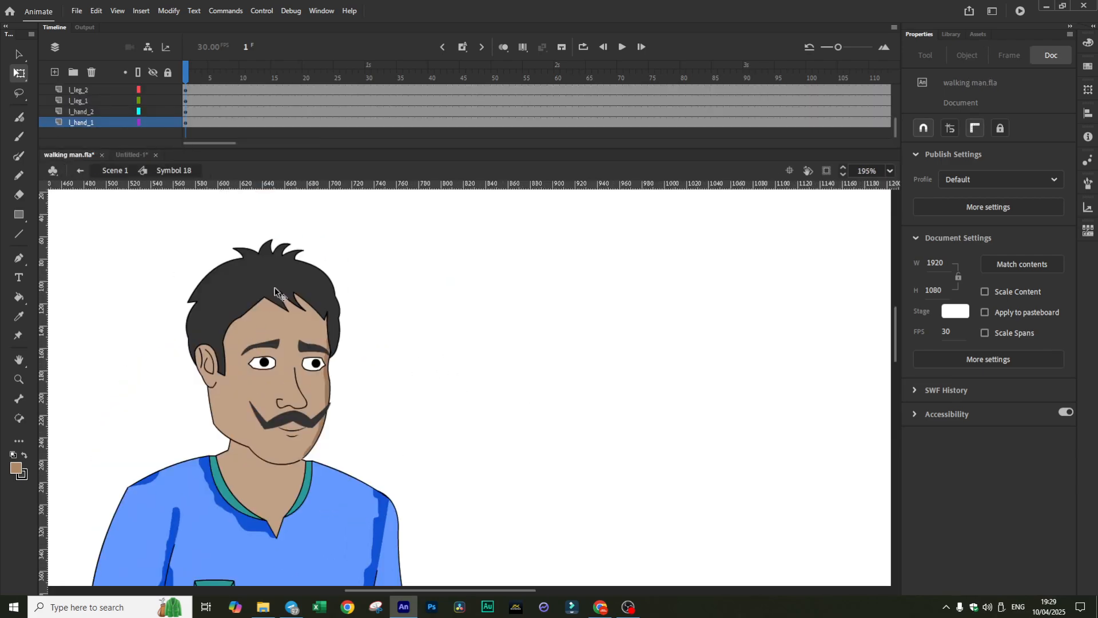
{"action": "left_click", "coordinate": [277, 337]}
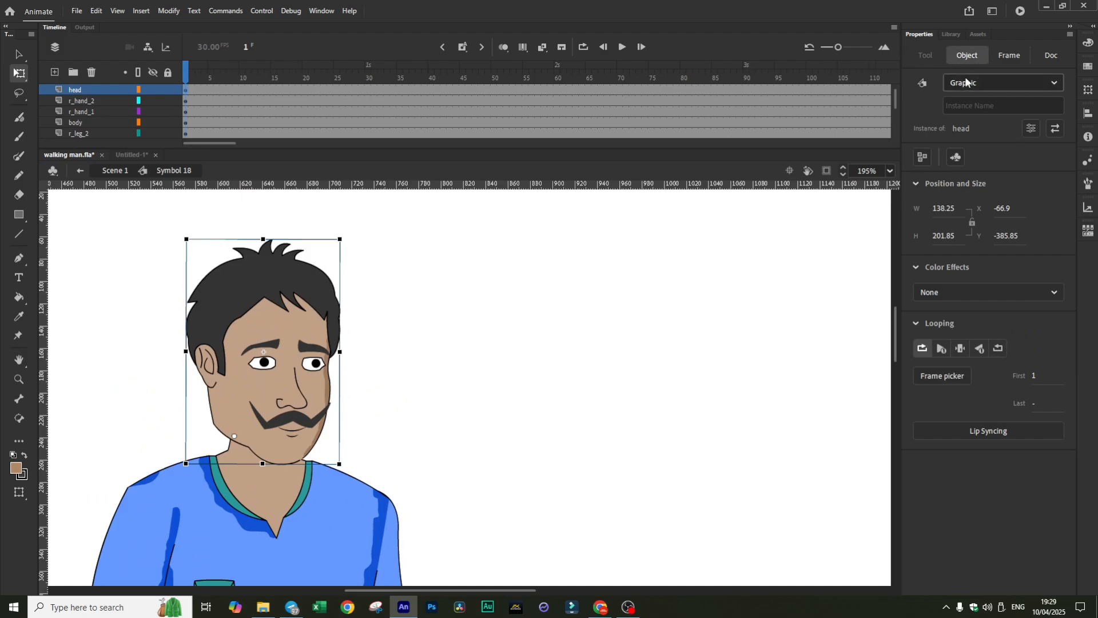
{"action": "scroll", "coordinate": [255, 389], "scroll_direction": "up", "scroll_amount": 1}
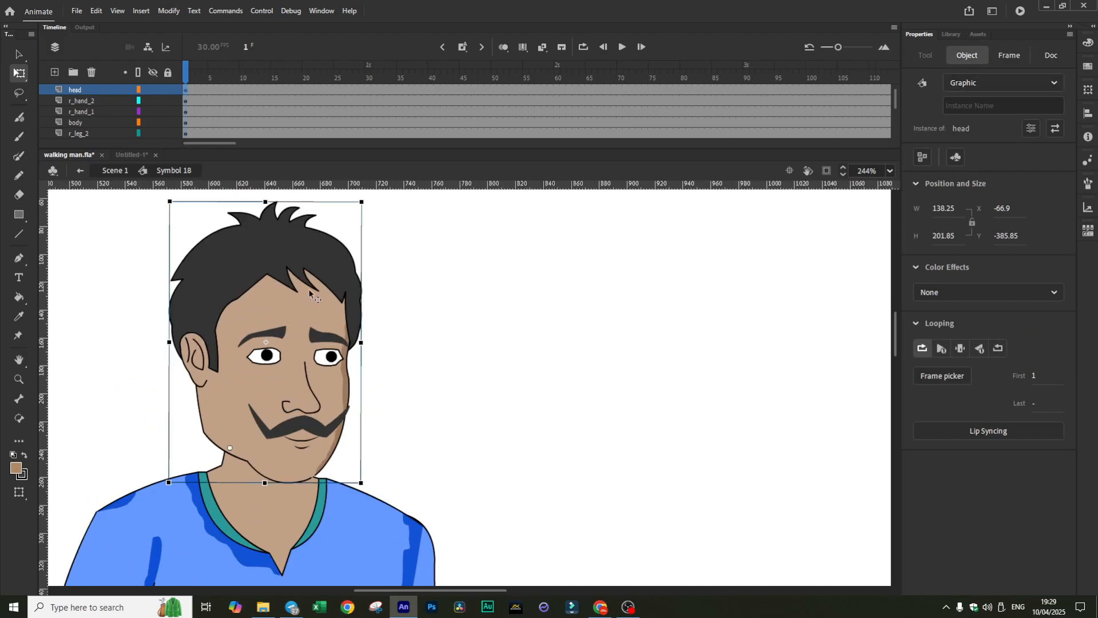
- Open the man's head symbol and toggle the visibility of the head, mouth and eyes layers to examine their contents
{"action": "double_click", "coordinate": [309, 293]}
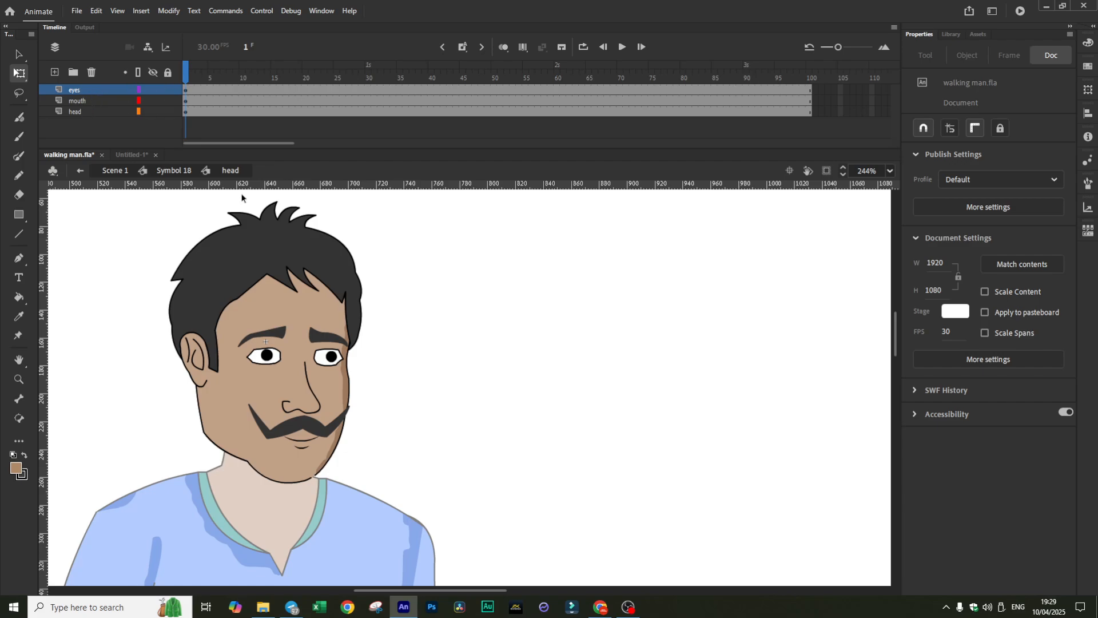
{"action": "left_click", "coordinate": [153, 112]}
{"action": "left_click", "coordinate": [153, 111]}
{"action": "left_click", "coordinate": [153, 101]}
{"action": "left_click", "coordinate": [153, 101]}
{"action": "left_click", "coordinate": [152, 90]}
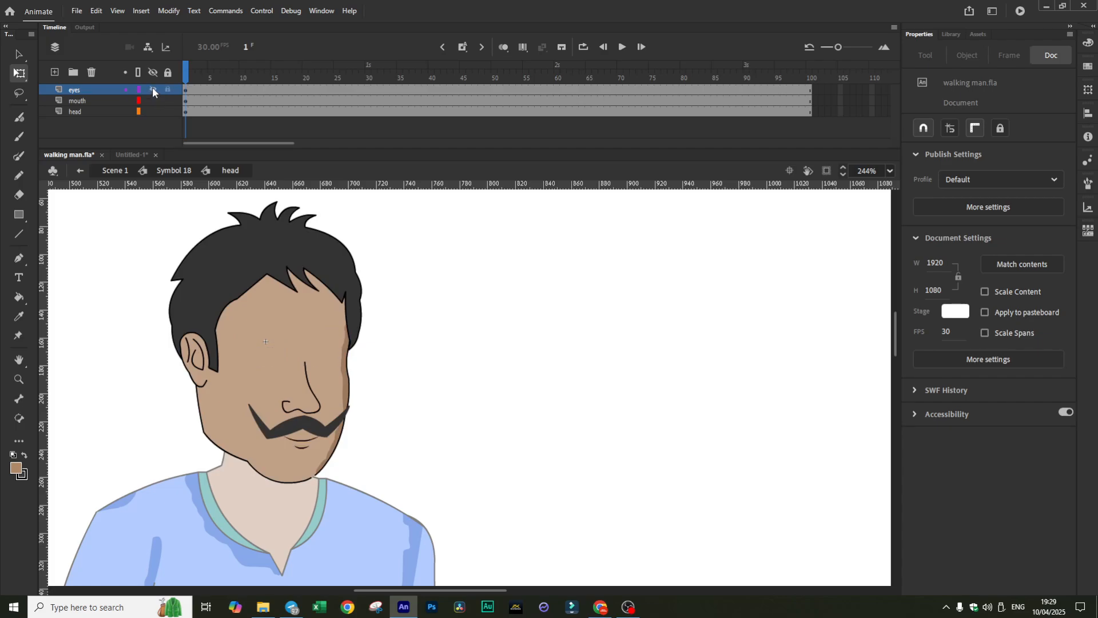
{"action": "left_click", "coordinate": [153, 89]}
- Lock the head and eyes layers and select the man's mouth group below the mustache
{"action": "left_click", "coordinate": [326, 443]}
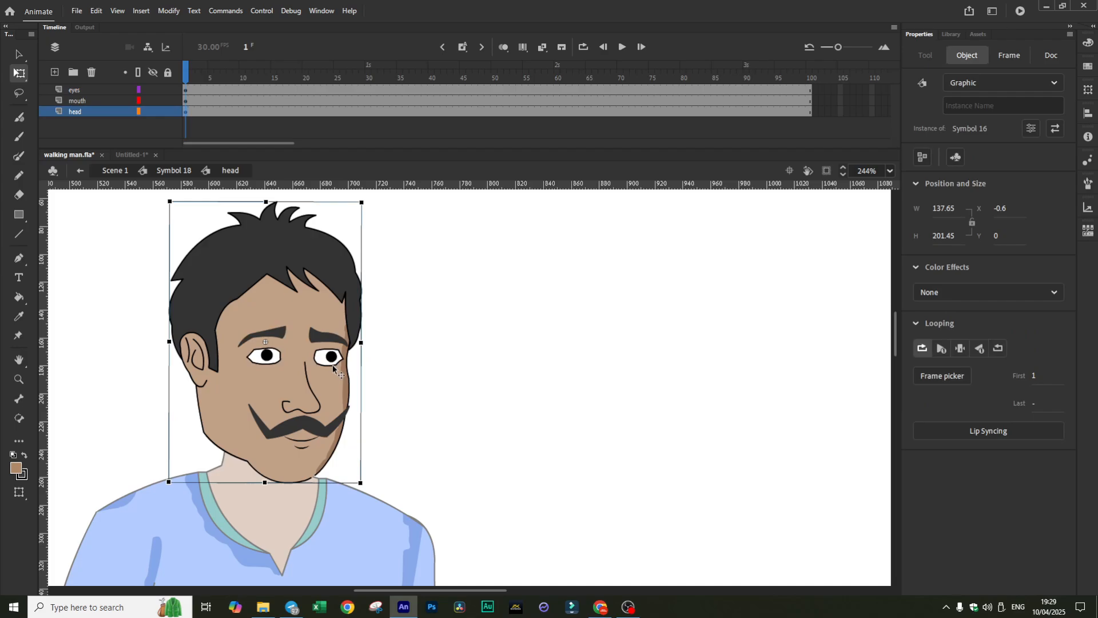
{"action": "scroll", "coordinate": [431, 417], "scroll_direction": "up", "scroll_amount": 3}
{"action": "scroll", "coordinate": [452, 414], "scroll_direction": "down", "scroll_amount": 2}
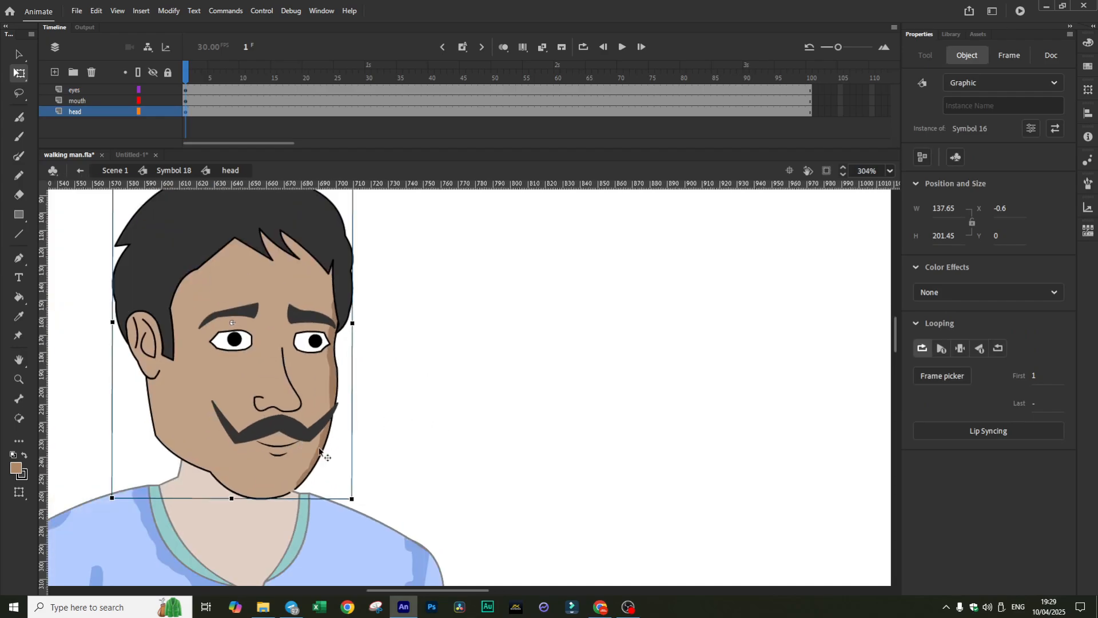
{"action": "key", "text": "Escape"}
{"action": "left_click", "coordinate": [284, 447]}
{"action": "scroll", "coordinate": [290, 446], "scroll_direction": "up", "scroll_amount": 4}
{"action": "left_click", "coordinate": [166, 112]}
{"action": "left_click", "coordinate": [167, 112]}
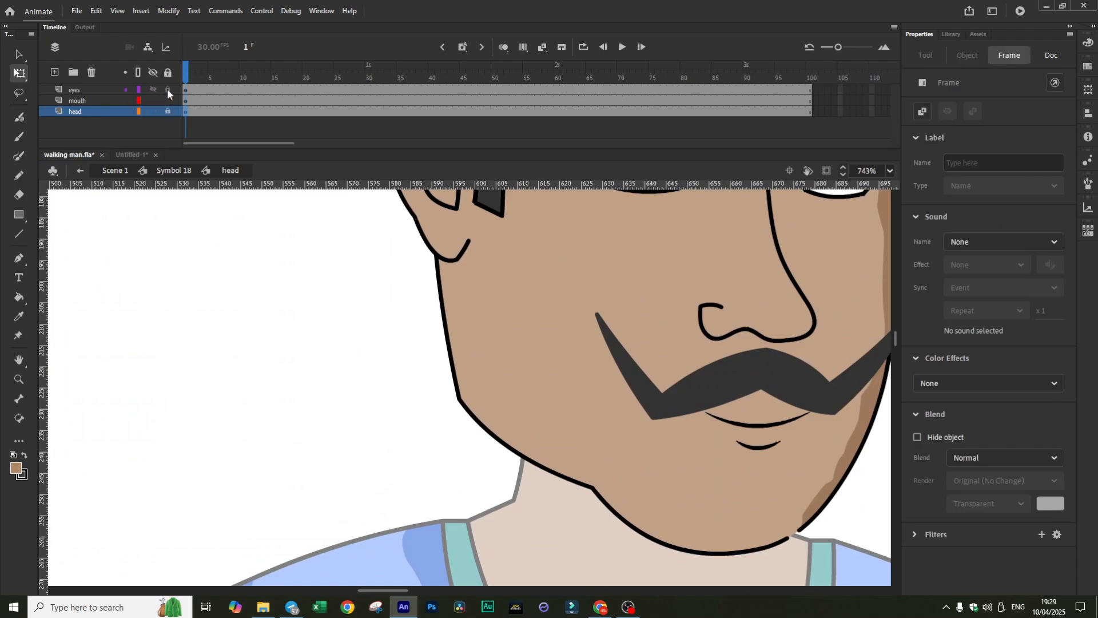
{"action": "left_click", "coordinate": [167, 88]}
{"action": "scroll", "coordinate": [459, 318], "scroll_direction": "down", "scroll_amount": 1}
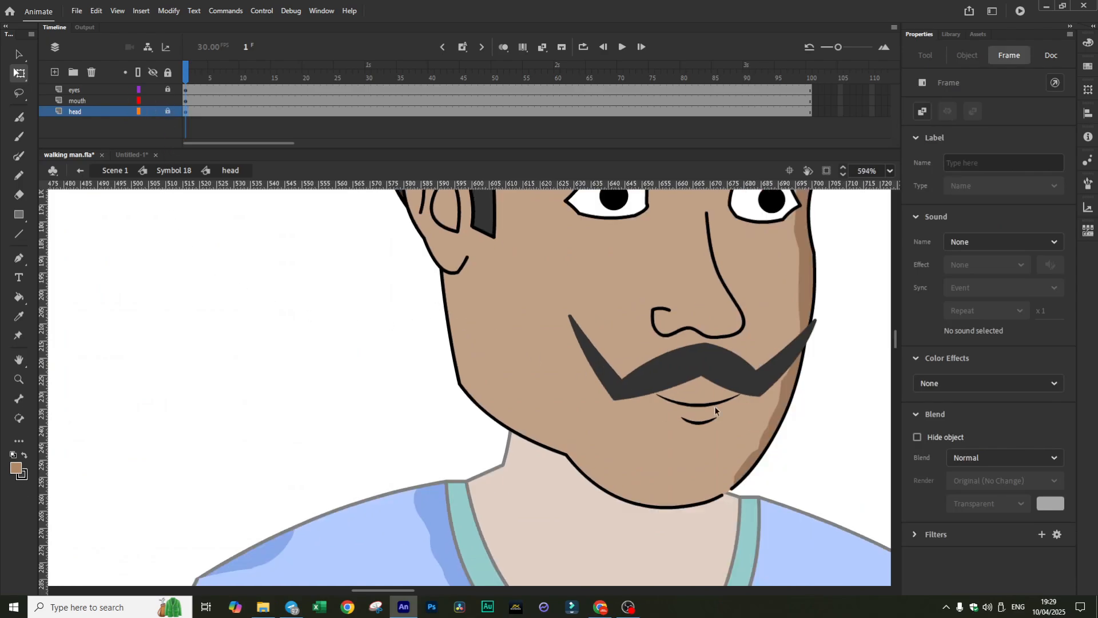
{"action": "left_click", "coordinate": [710, 409]}
{"action": "left_click", "coordinate": [708, 406]}
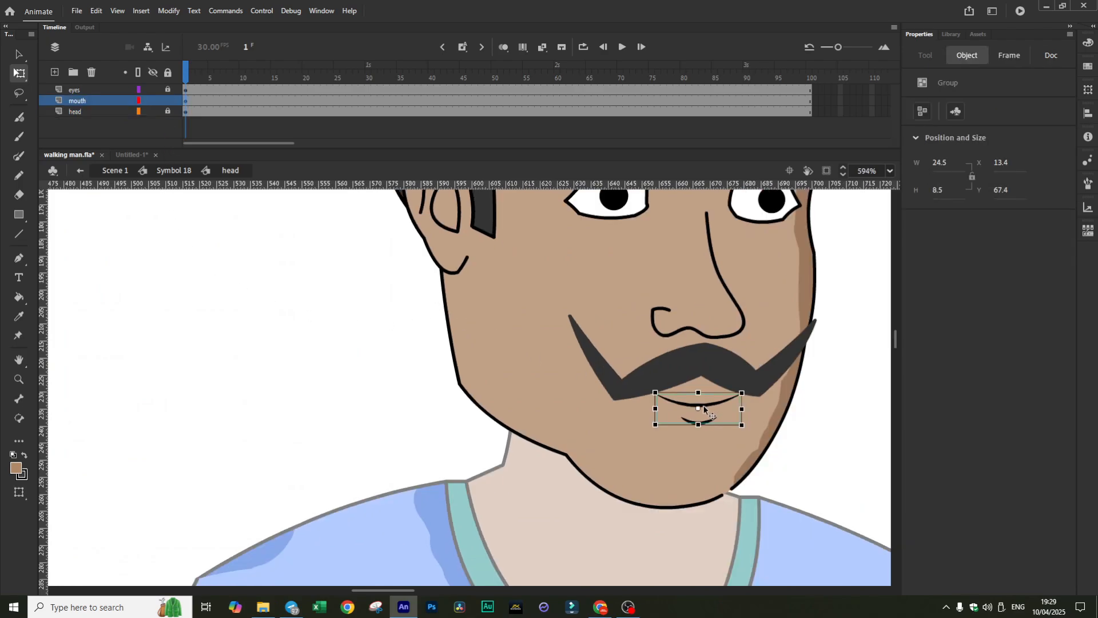
{"action": "left_click_drag", "start_coordinate": [355, 590], "coordinate": [386, 590]}
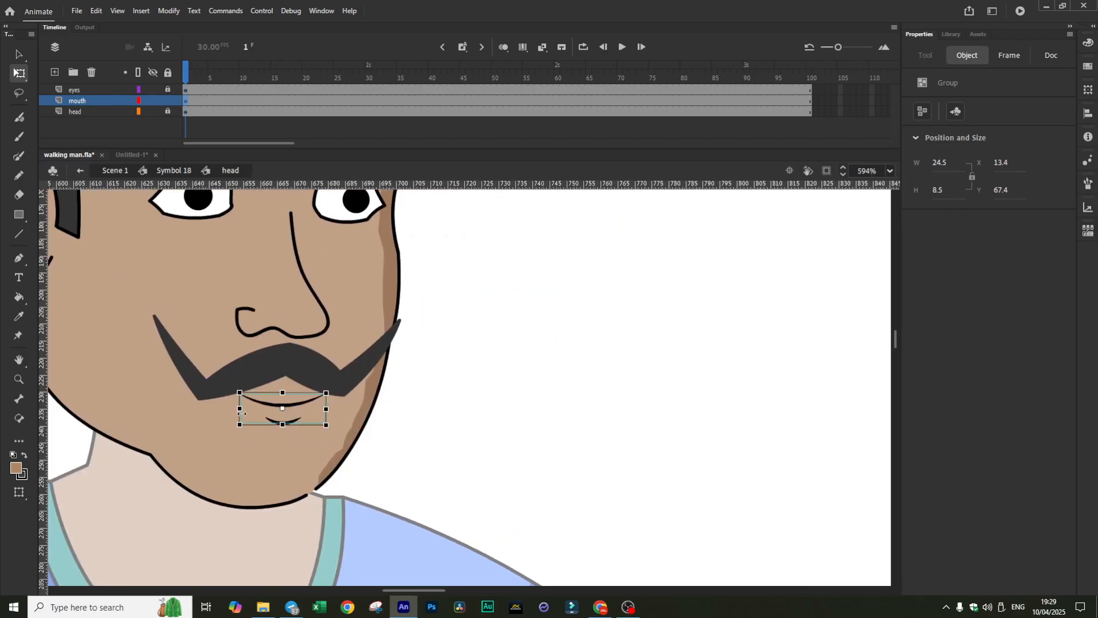
{"action": "left_click", "coordinate": [960, 57]}
{"action": "key", "text": "F8"}
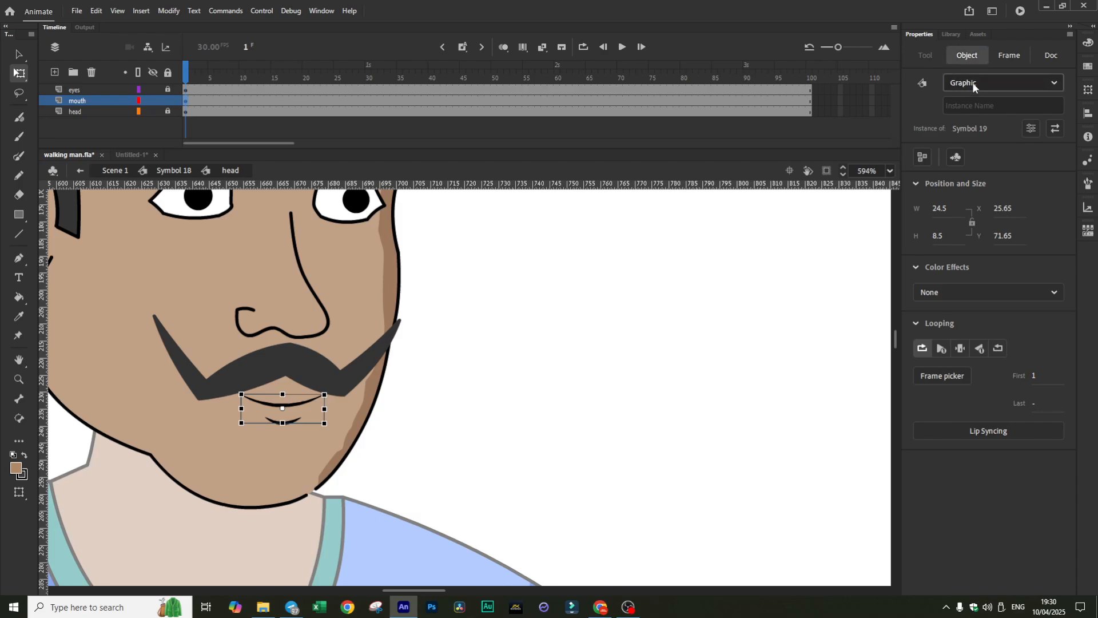
{"action": "key", "text": "ctrl+b"}
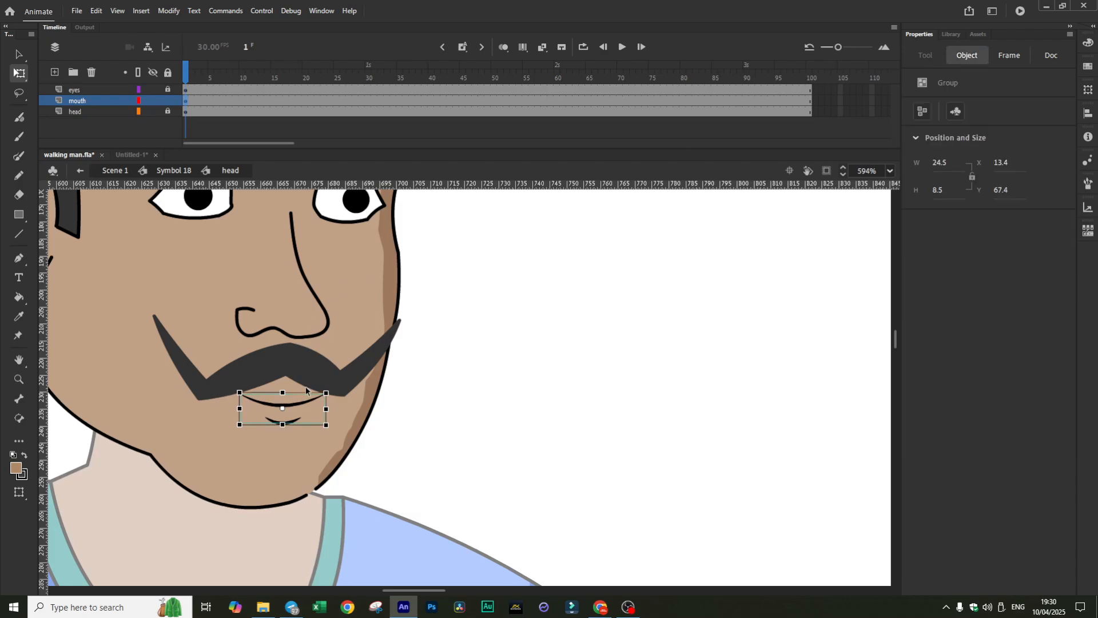
- Convert the selected mouth group to a symbol of type Graphic, keeping the suggested name
{"action": "key", "text": "F8"}
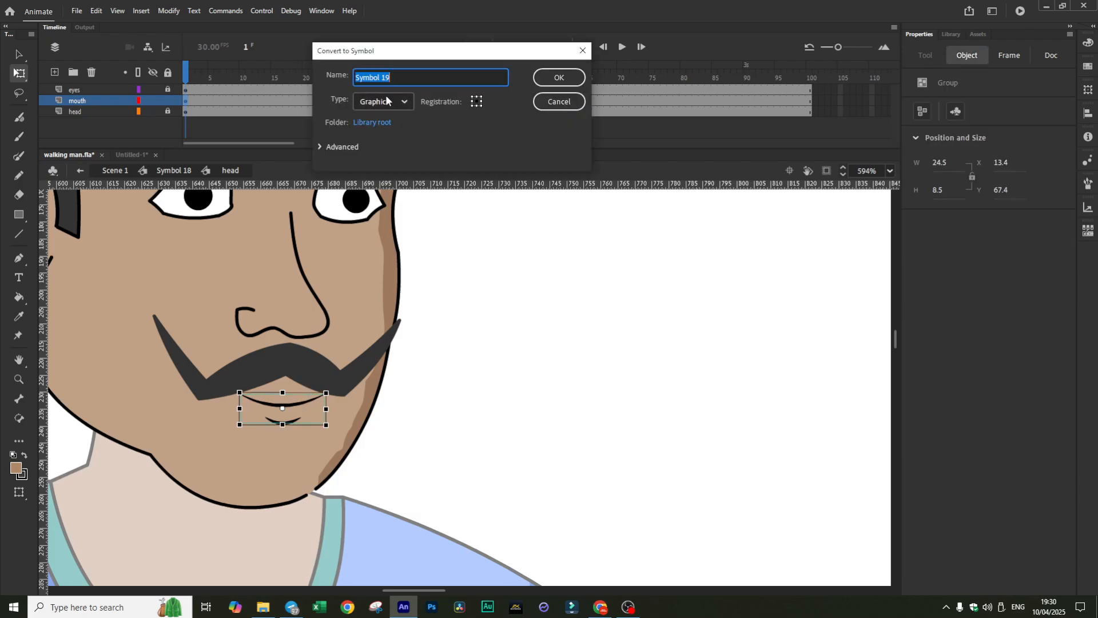
{"action": "left_click", "coordinate": [385, 100]}
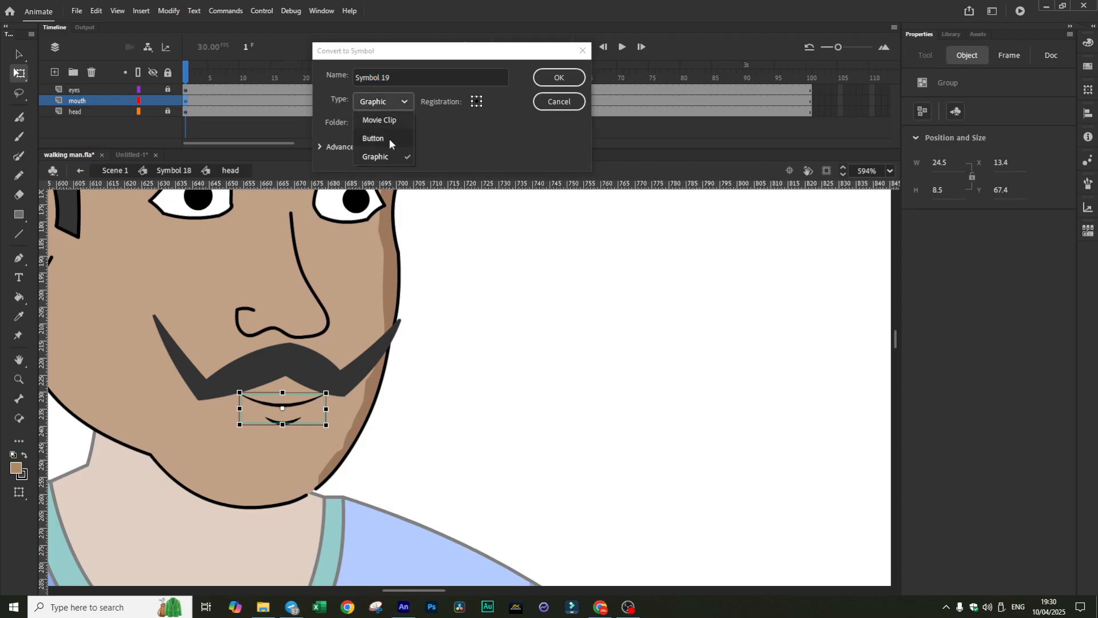
{"action": "left_click", "coordinate": [383, 156]}
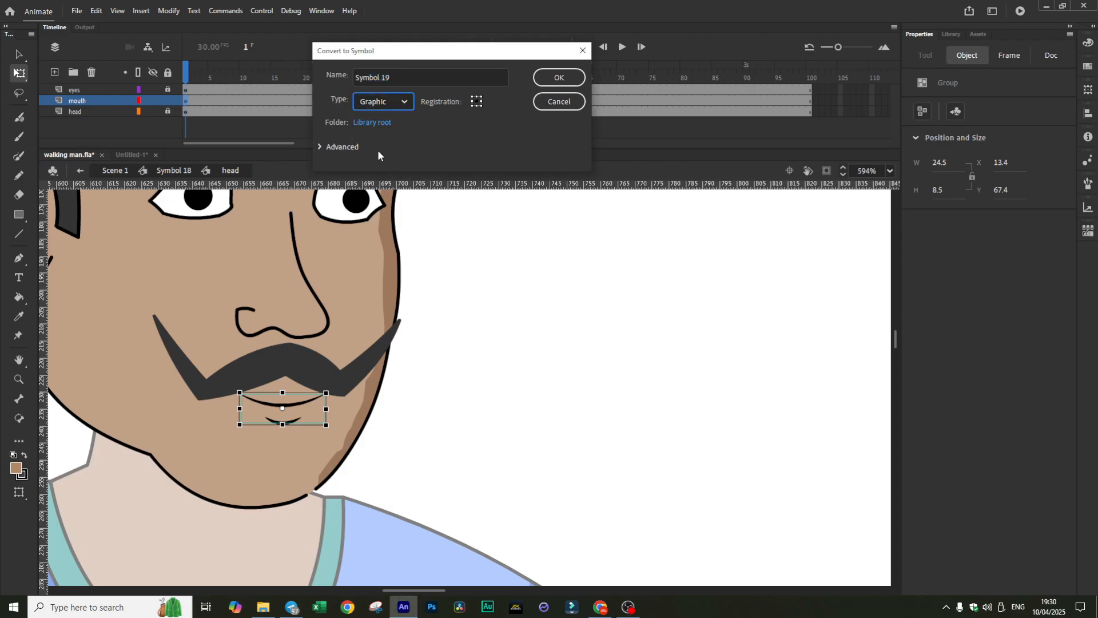
{"action": "left_click", "coordinate": [545, 86]}
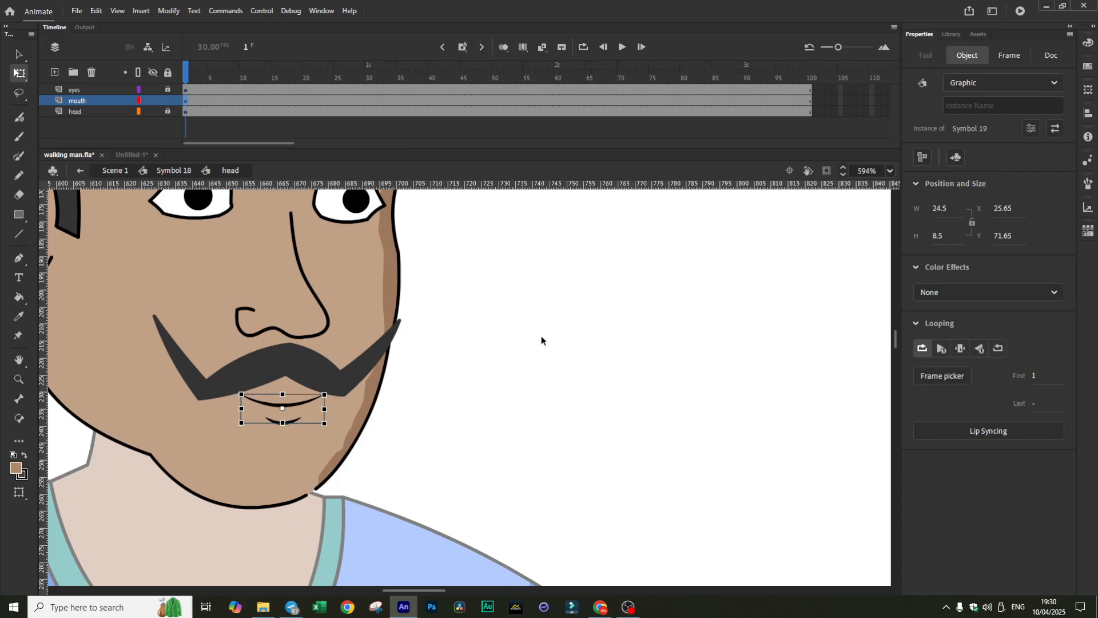
- Open the new mouth symbol for editing and insert a blank keyframe at frame 2 of Layer_1
{"action": "scroll", "coordinate": [433, 435], "scroll_direction": "down", "scroll_amount": 1}
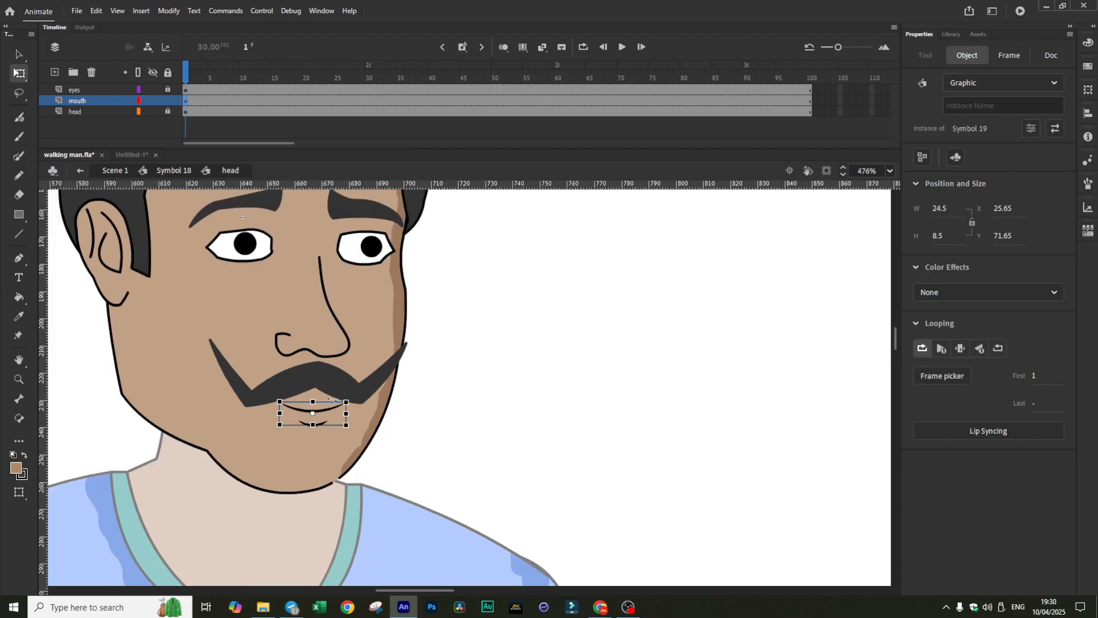
{"action": "scroll", "coordinate": [229, 437], "scroll_direction": "up", "scroll_amount": 2}
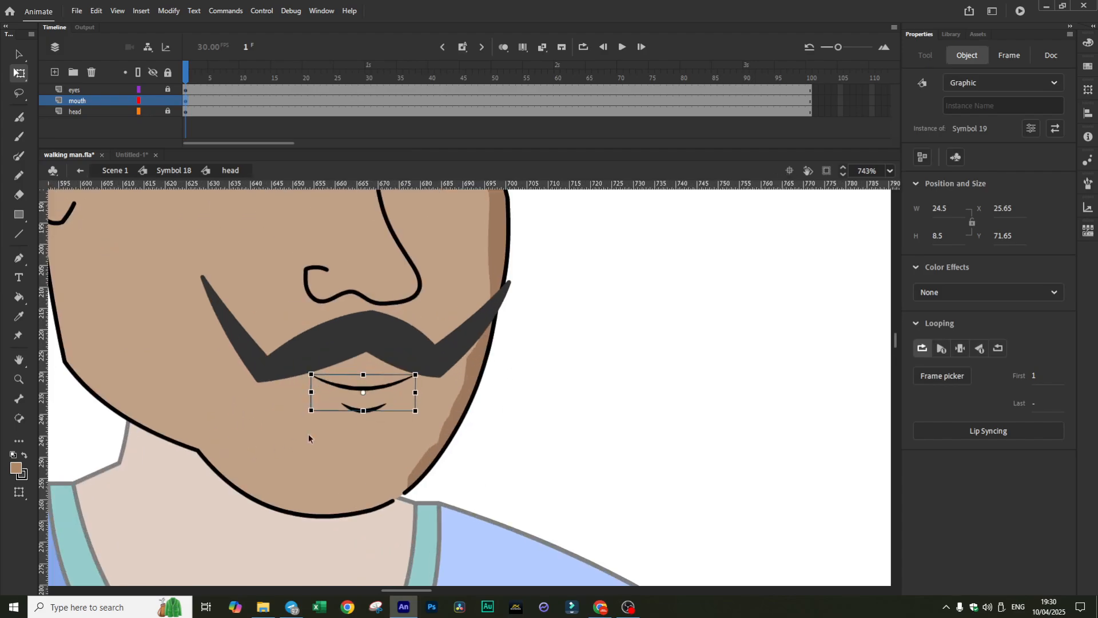
{"action": "double_click", "coordinate": [386, 388]}
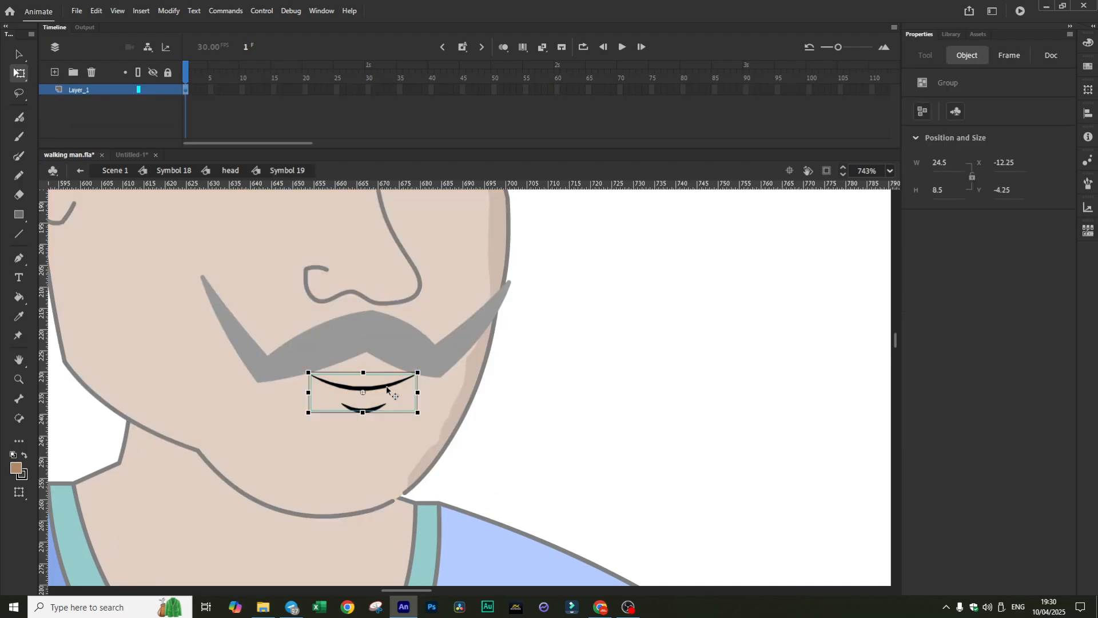
{"action": "left_click", "coordinate": [611, 313]}
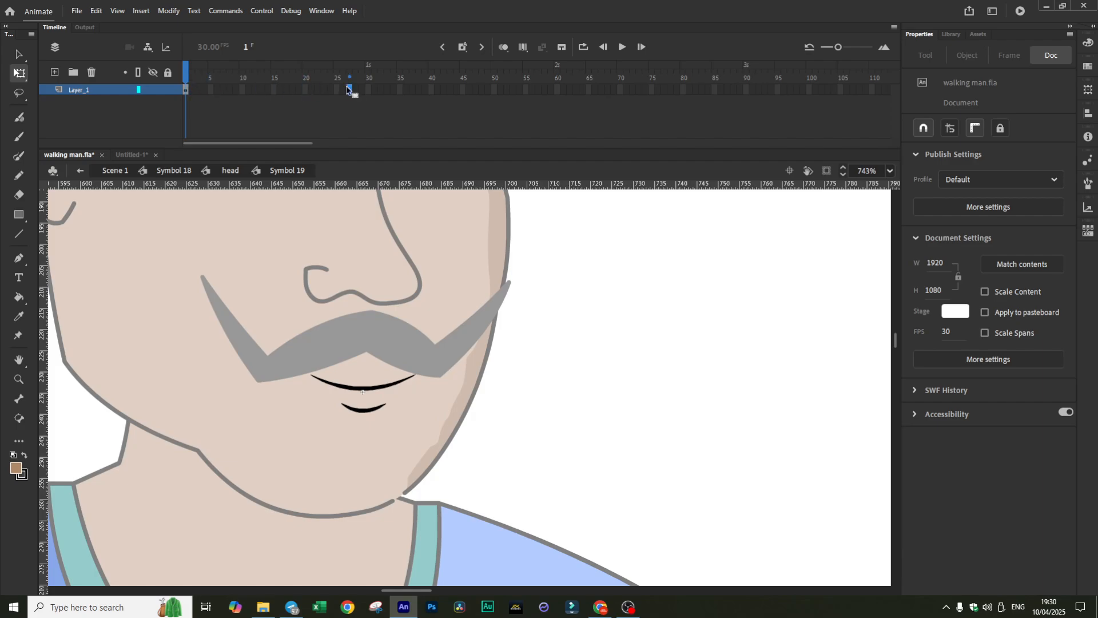
{"action": "left_click", "coordinate": [185, 90]}
{"action": "right_click", "coordinate": [193, 90]}
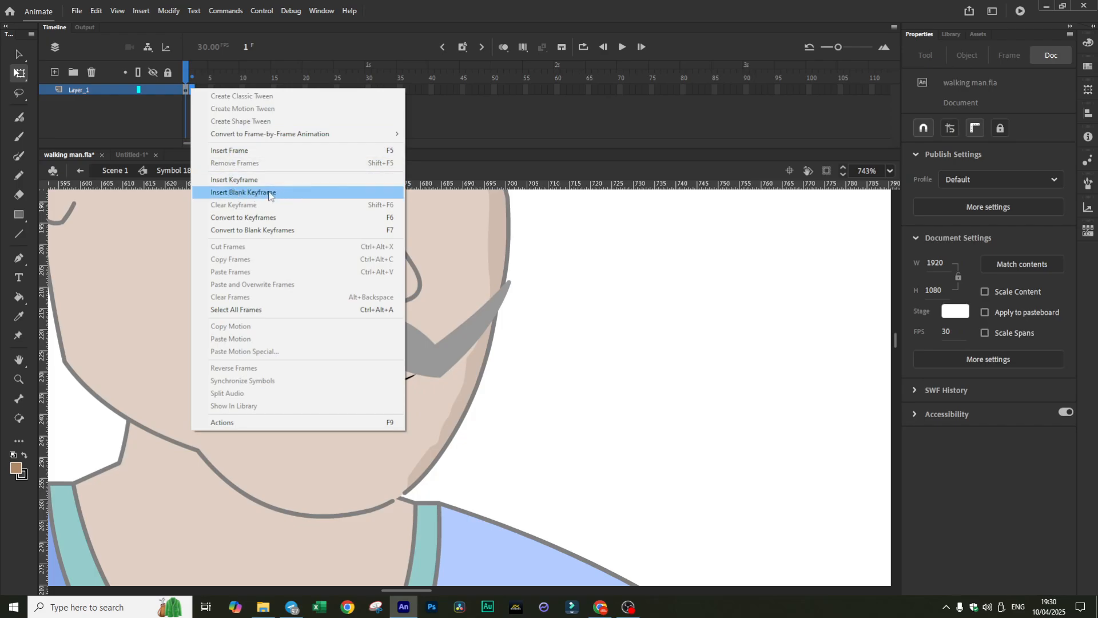
{"action": "left_click", "coordinate": [270, 195]}
- Cut the closed mouth in the first row of Untitled-1 and paste it into frame 2 of the man's mouth symbol
{"action": "left_click", "coordinate": [132, 156]}
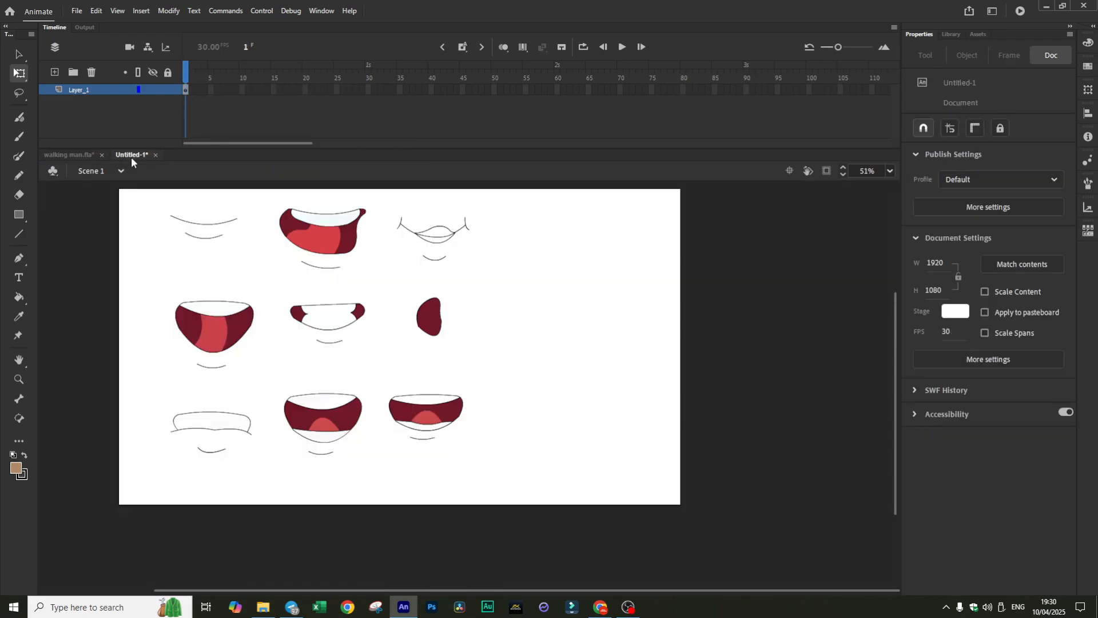
{"action": "left_click", "coordinate": [205, 238]}
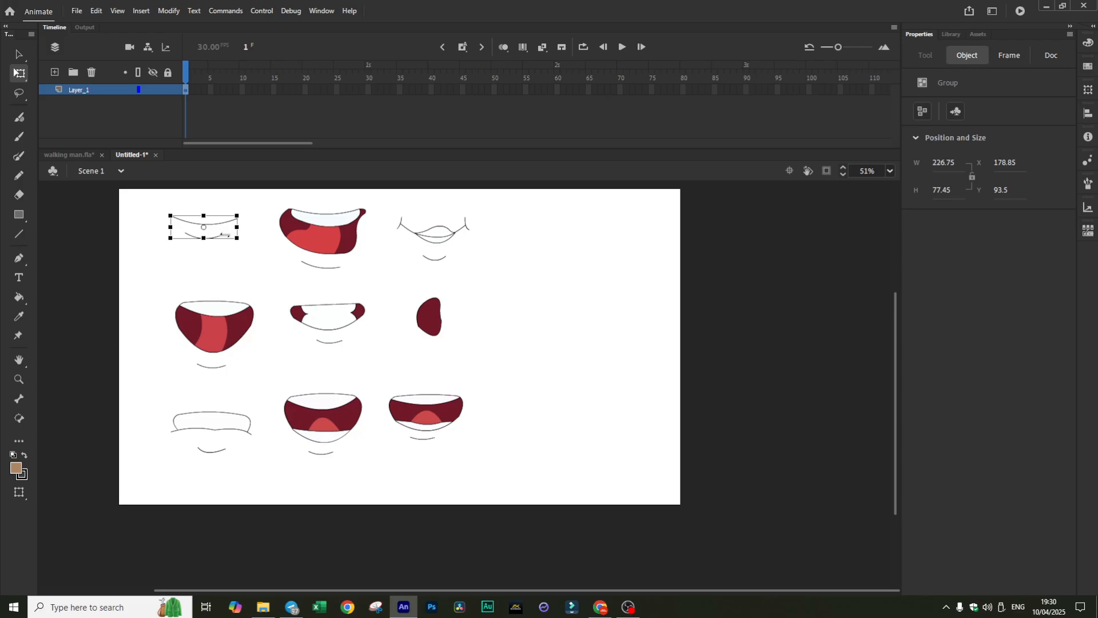
{"action": "key", "text": "ctrl+x"}
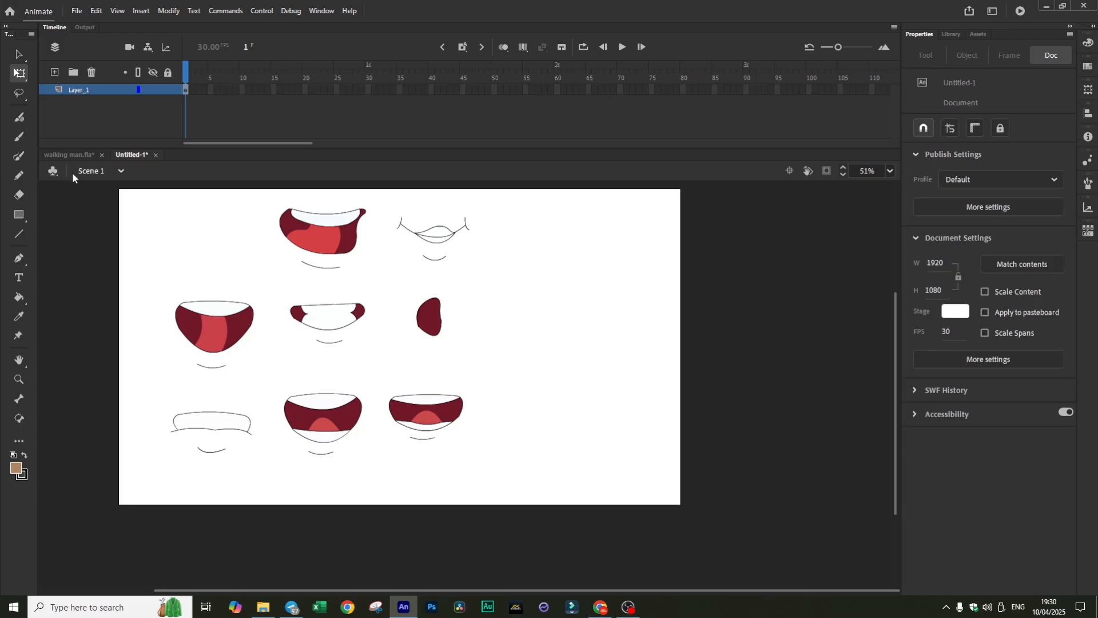
{"action": "left_click", "coordinate": [66, 154]}
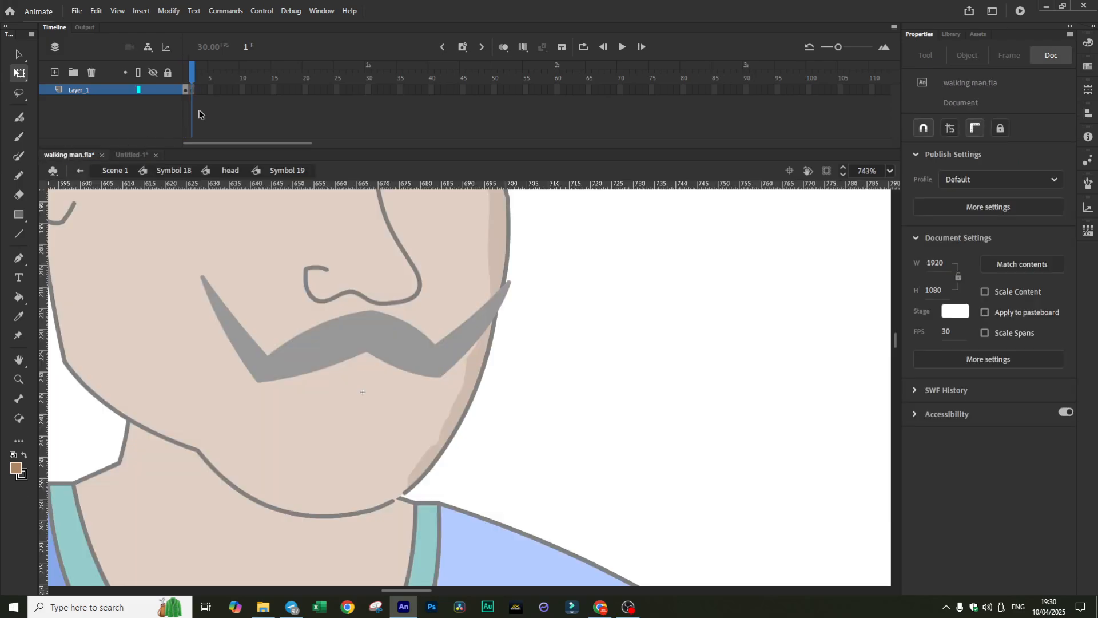
{"action": "key", "text": "ctrl+v"}
{"action": "scroll", "coordinate": [615, 282], "scroll_direction": "down", "scroll_amount": 2}
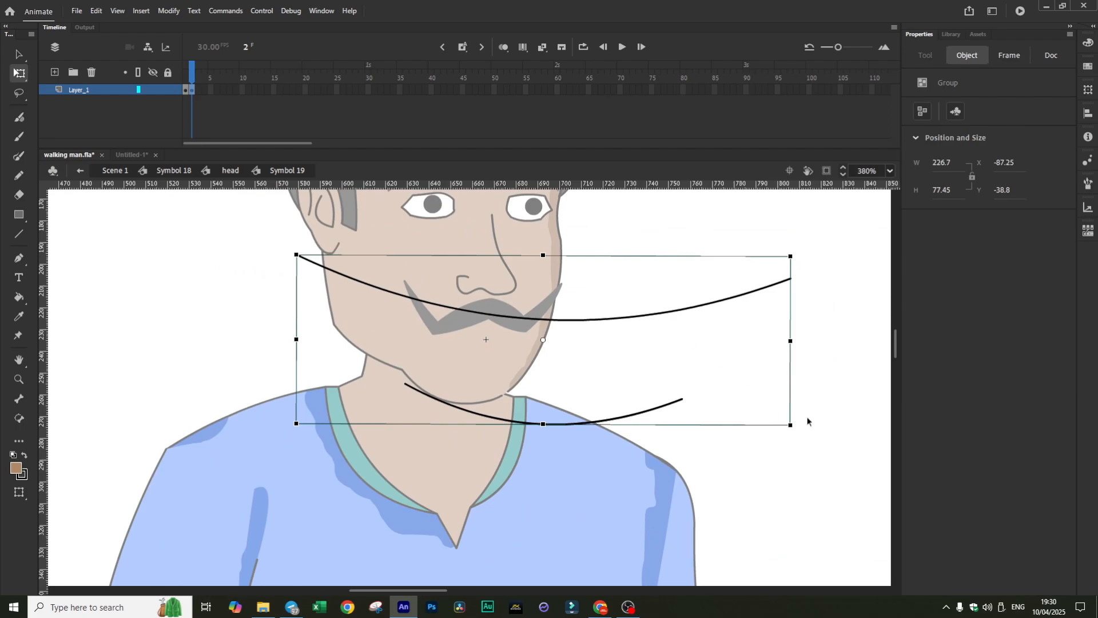
- Scale the pasted closed mouth down to about 22.6 by 7.7 and place it just under the mustache
{"action": "left_click_drag", "start_coordinate": [789, 425], "coordinate": [460, 337]}
{"action": "scroll", "coordinate": [539, 384], "scroll_direction": "up", "scroll_amount": 1}
{"action": "scroll", "coordinate": [538, 384], "scroll_direction": "up", "scroll_amount": 1}
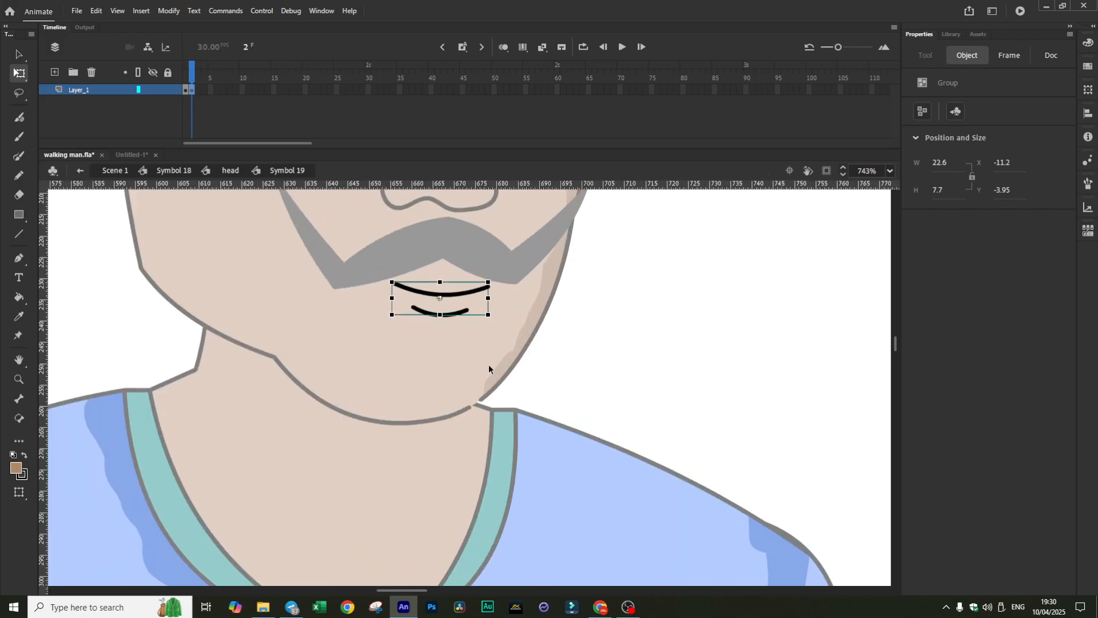
{"action": "left_click_drag", "start_coordinate": [453, 296], "coordinate": [446, 283]}
{"action": "left_click", "coordinate": [589, 309]}
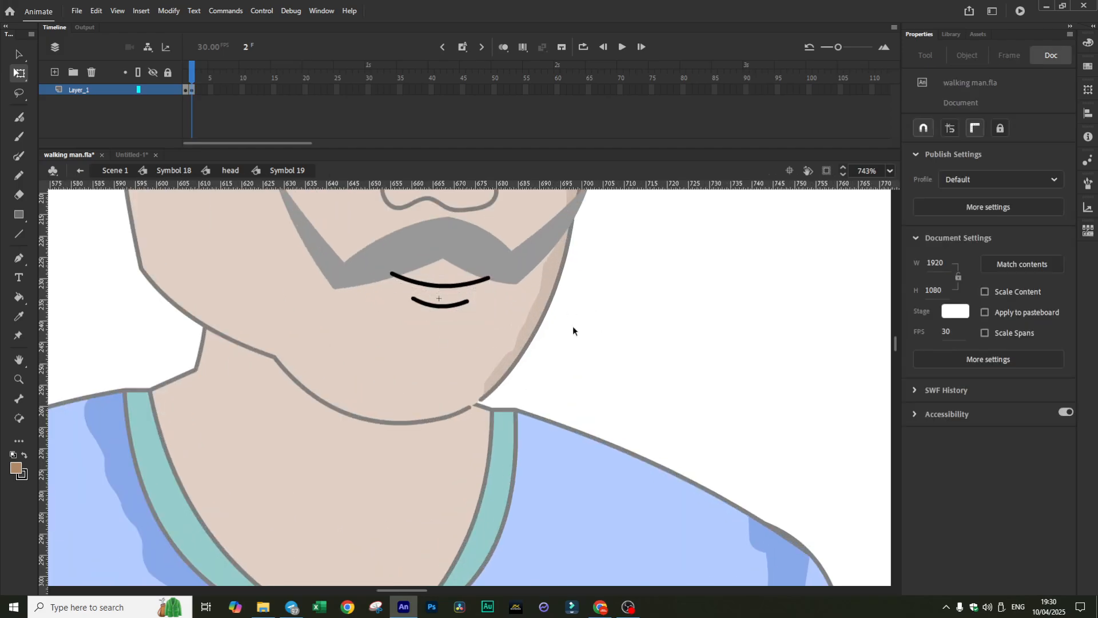
- Delete the closed mouth from frame 2, leaving the keyframe empty
{"action": "mouse_move", "coordinate": [194, 71]}
{"action": "left_mouse_down"}
{"action": "mouse_move", "coordinate": [181, 70]}
{"action": "mouse_move", "coordinate": [192, 69]}
{"action": "left_mouse_up"}
{"action": "left_click", "coordinate": [193, 90]}
{"action": "left_click", "coordinate": [458, 289]}
{"action": "key", "text": "Delete"}
- Cut the open mouth in the first row of Untitled-1 and paste it into frame 2 of the man's mouth symbol
{"action": "key", "text": "ctrl+Tab"}
{"action": "key", "text": "ctrl+x"}
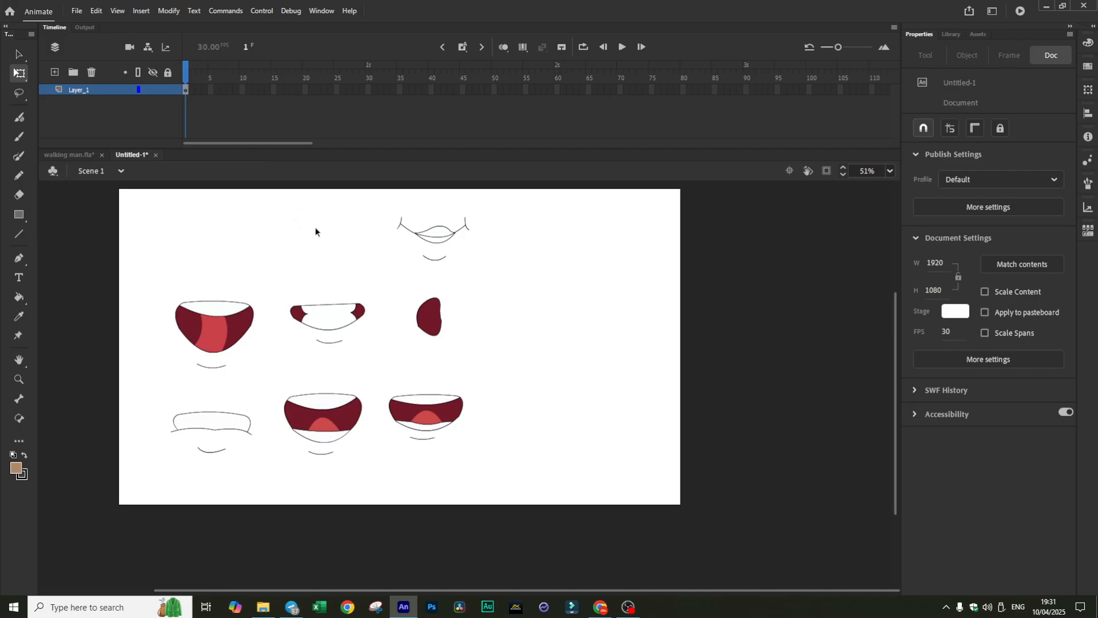
{"action": "left_click", "coordinate": [64, 153]}
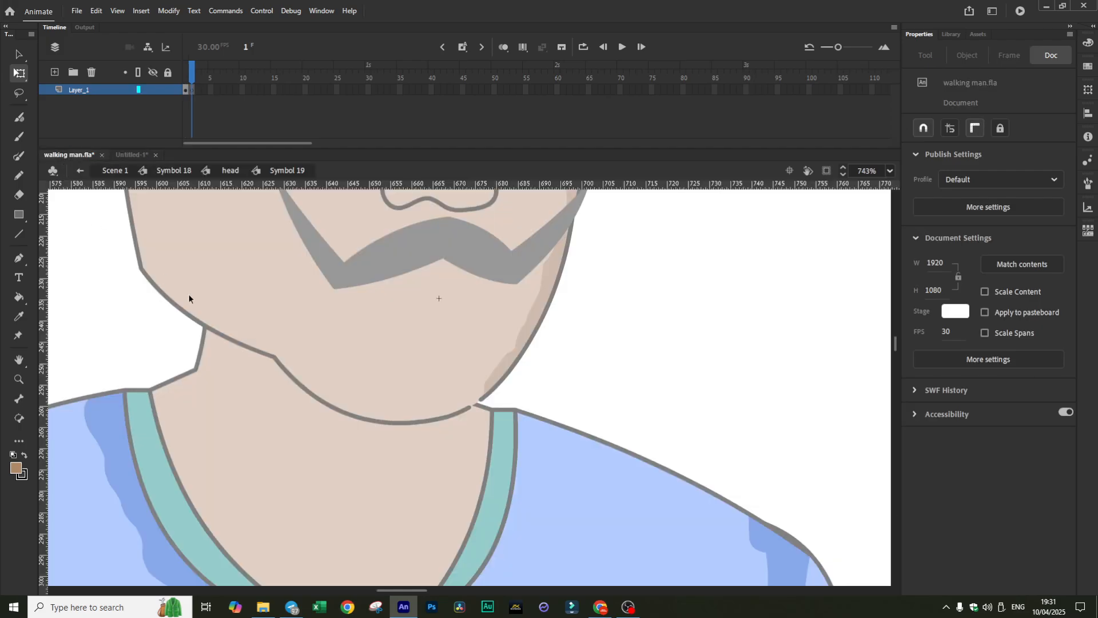
{"action": "key", "text": "period"}
{"action": "key", "text": "ctrl+shift+v"}
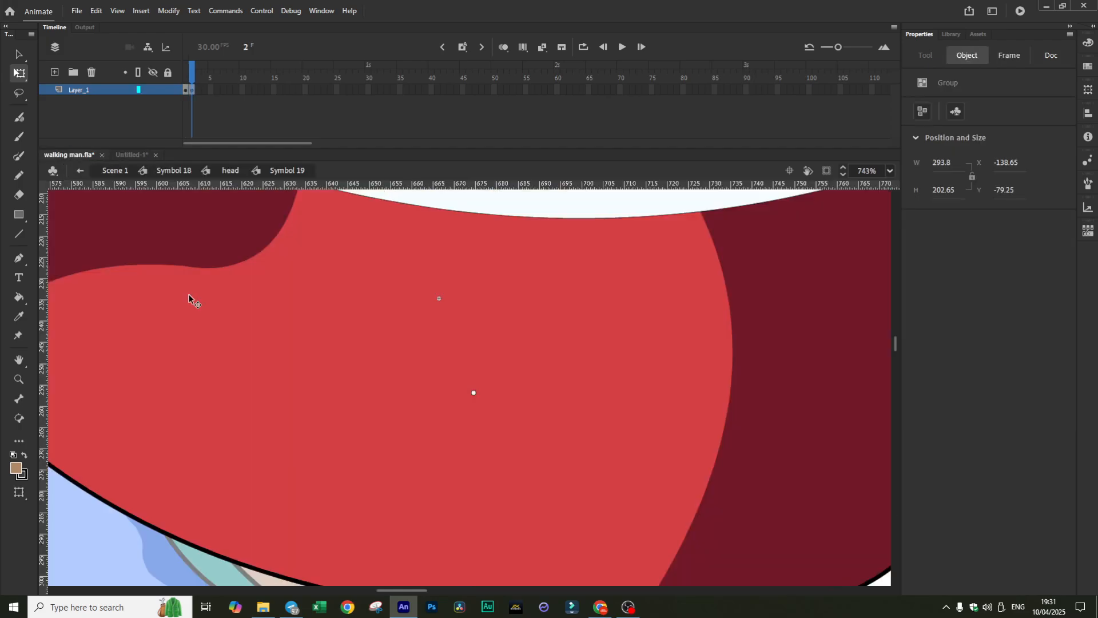
- Scale the open mouth down to about 27.3 by 18.85 and fit it just under the mustache
{"action": "scroll", "coordinate": [407, 366], "scroll_direction": "down", "scroll_amount": 6}
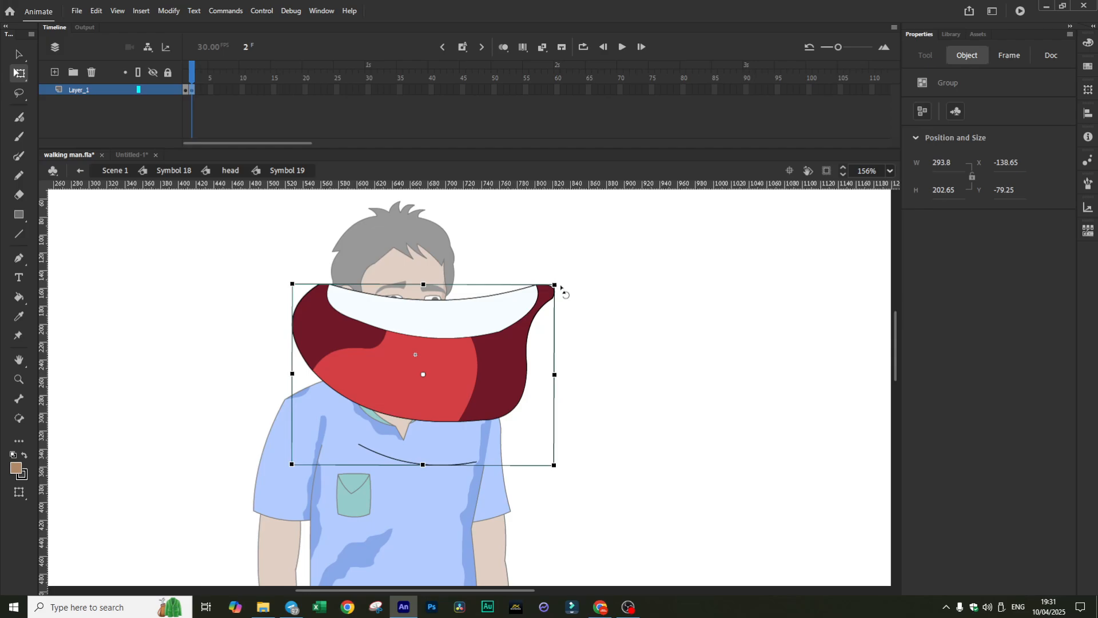
{"action": "left_click_drag", "start_coordinate": [554, 284], "coordinate": [455, 336]}
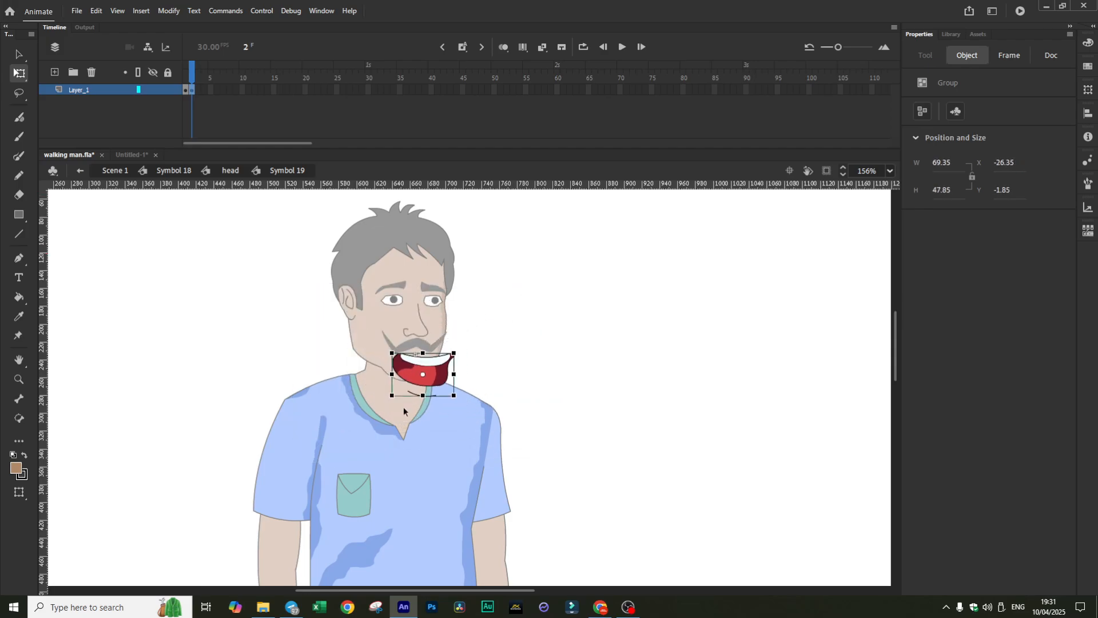
{"action": "scroll", "coordinate": [403, 407], "scroll_direction": "up", "scroll_amount": 4}
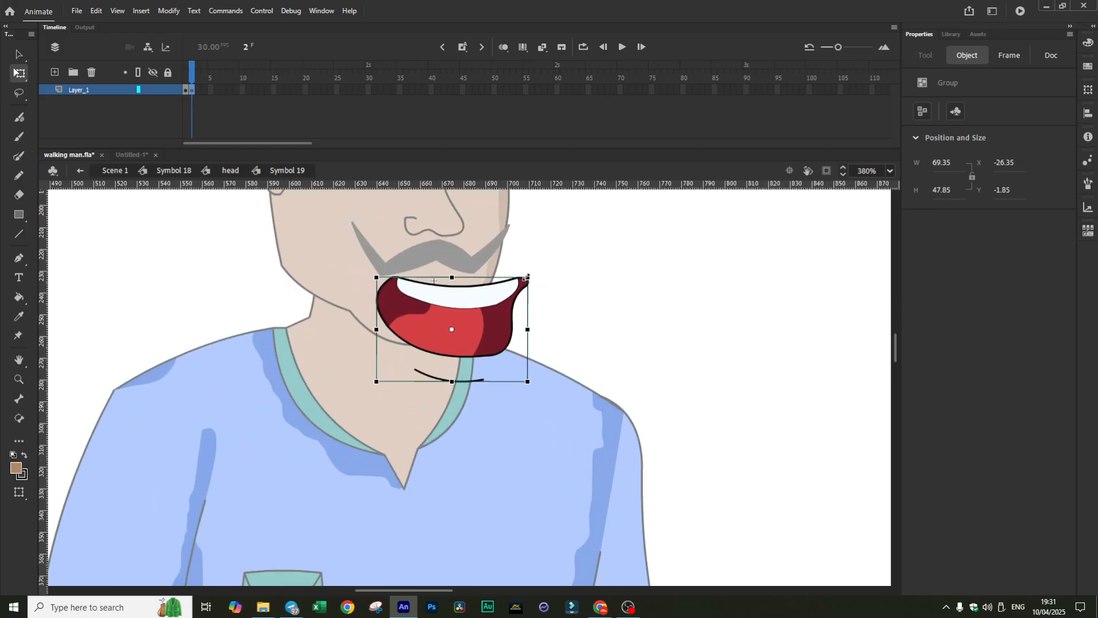
{"action": "left_click_drag", "start_coordinate": [527, 277], "coordinate": [443, 280]}
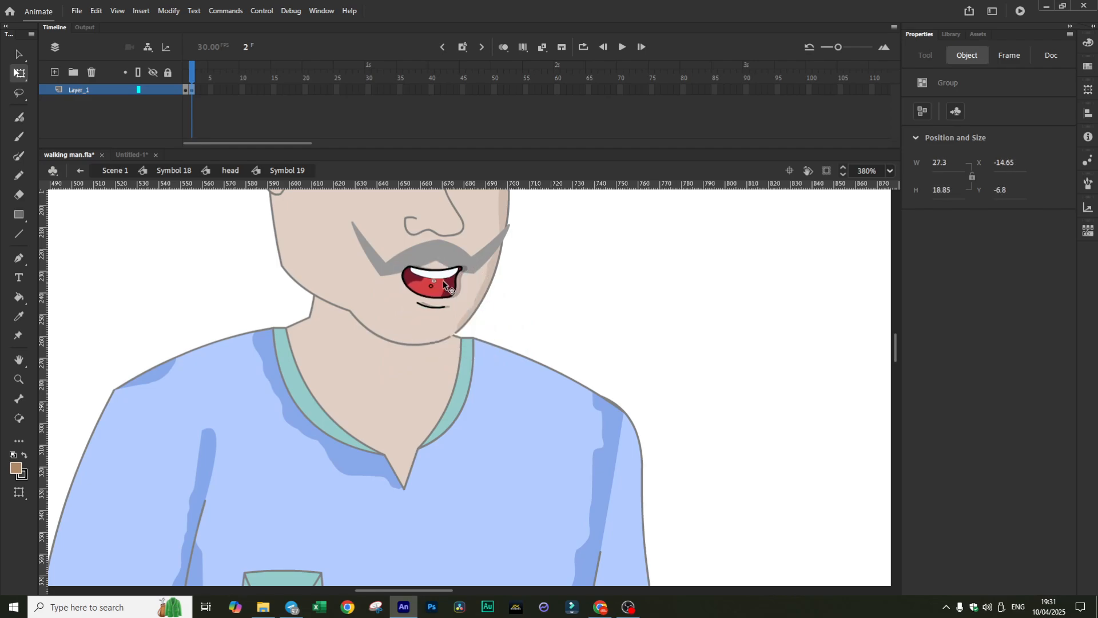
{"action": "left_click", "coordinate": [591, 279]}
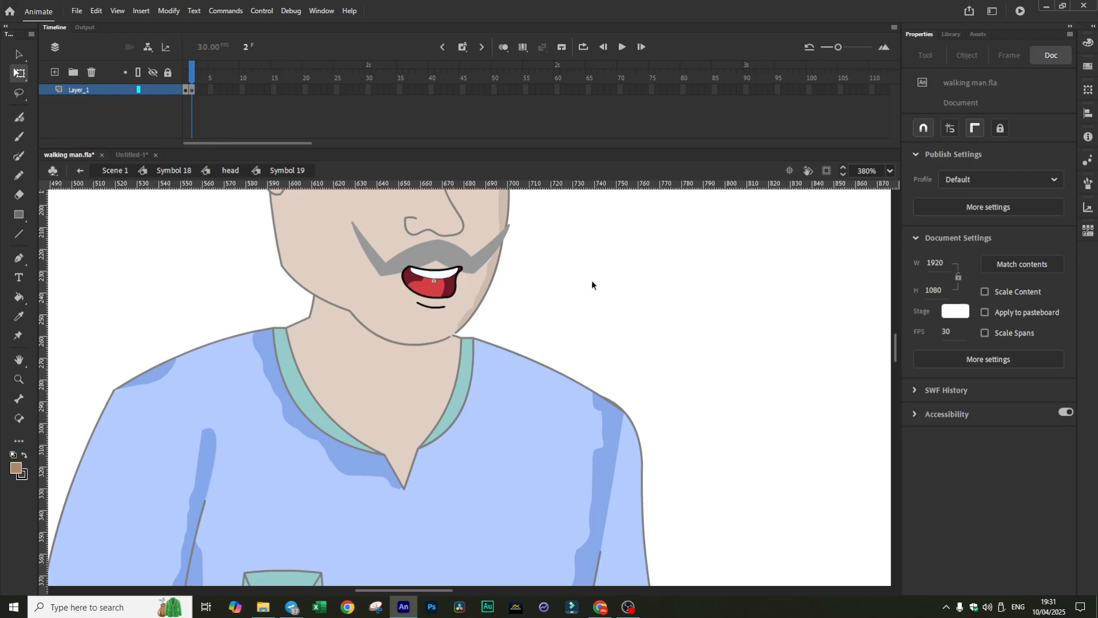
- Insert a blank keyframe at frame 3 of the mouth symbol's Layer_1
{"action": "right_click", "coordinate": [198, 91]}
{"action": "left_click", "coordinate": [211, 192]}
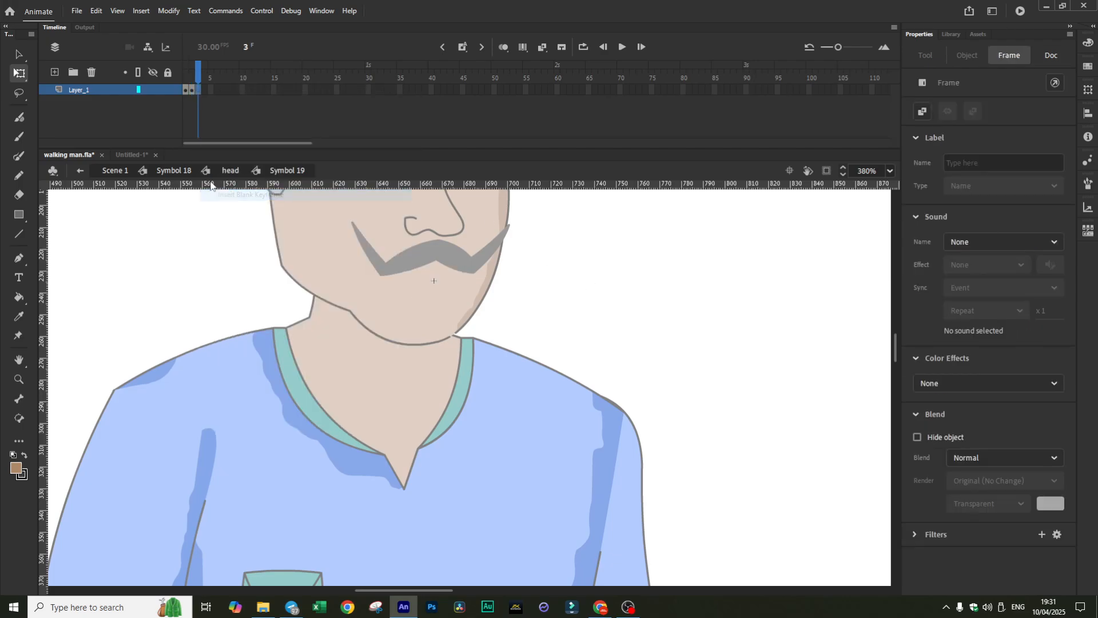
- Move the thin-lipped mouth from Untitled-1 into frame 3 and fit it under the mustache at about 29.2 by 17.5
{"action": "left_click", "coordinate": [122, 153]}
{"action": "left_click", "coordinate": [443, 238]}
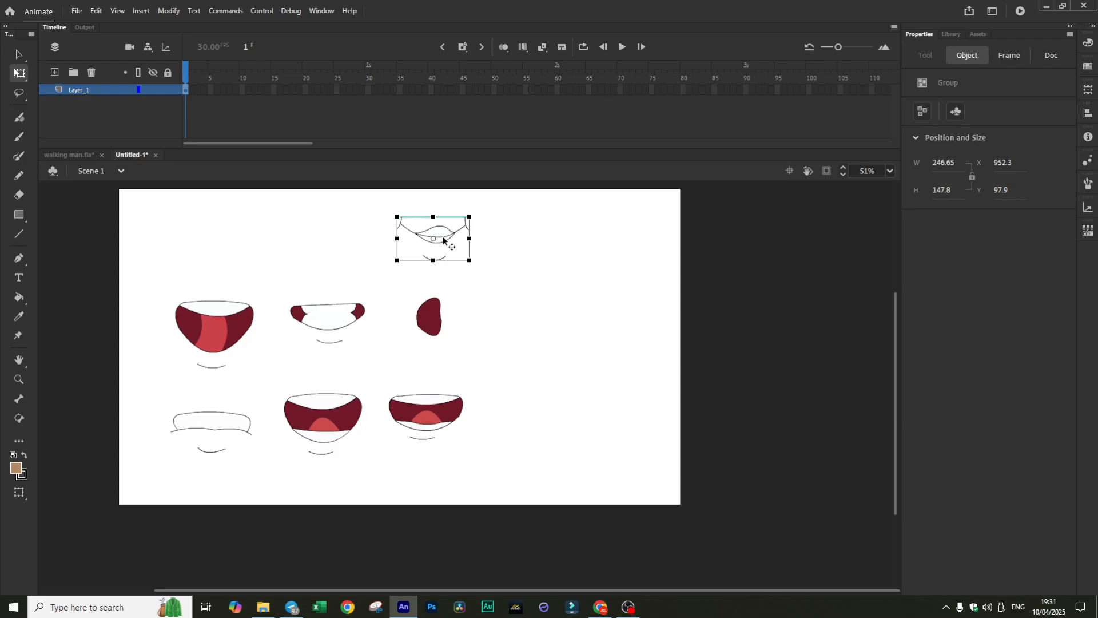
{"action": "key", "text": "ctrl+x"}
{"action": "key", "text": "ctrl+Tab"}
{"action": "key", "text": "ctrl+v"}
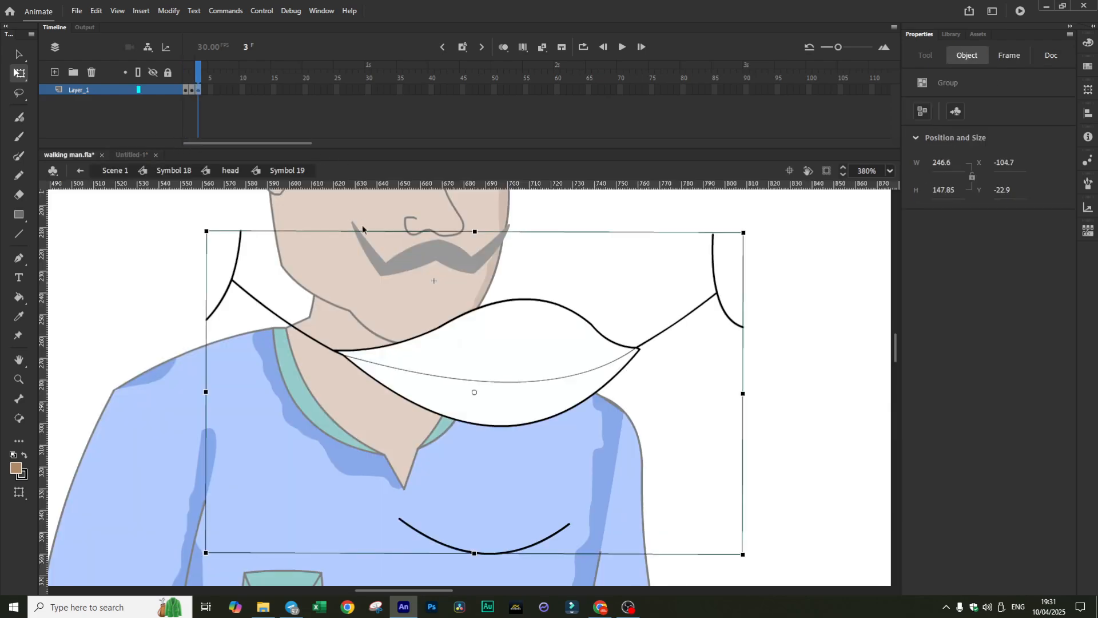
{"action": "left_click_drag", "start_coordinate": [742, 232], "coordinate": [443, 276]}
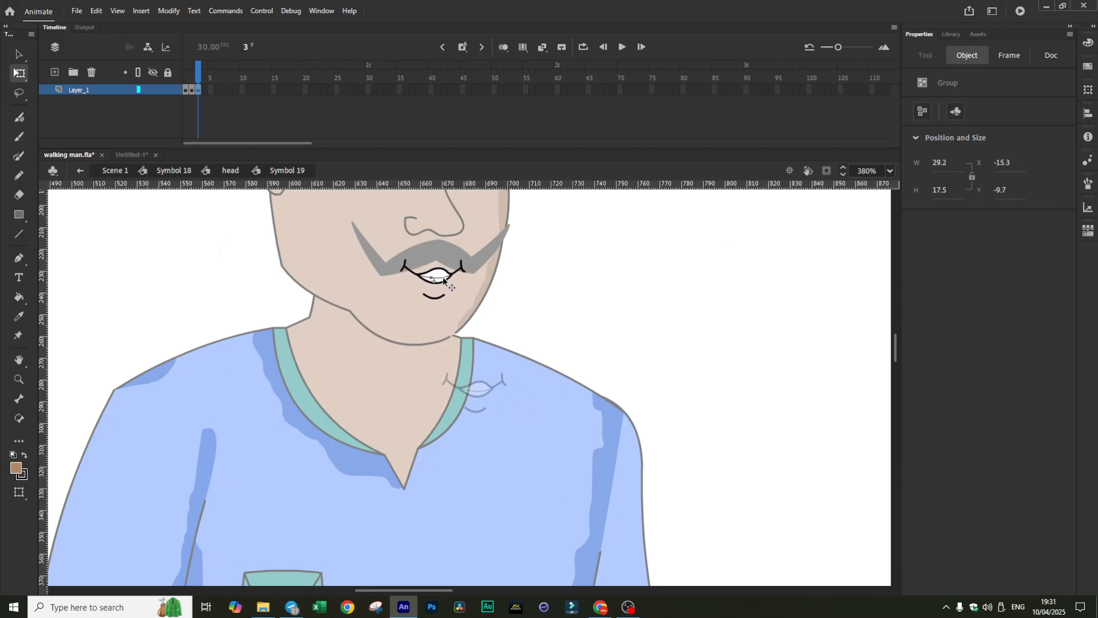
- Insert a blank keyframe at frame 4 and paste in the wide-open mouth with a central tongue, cut from Untitled-1
{"action": "right_click", "coordinate": [206, 90]}
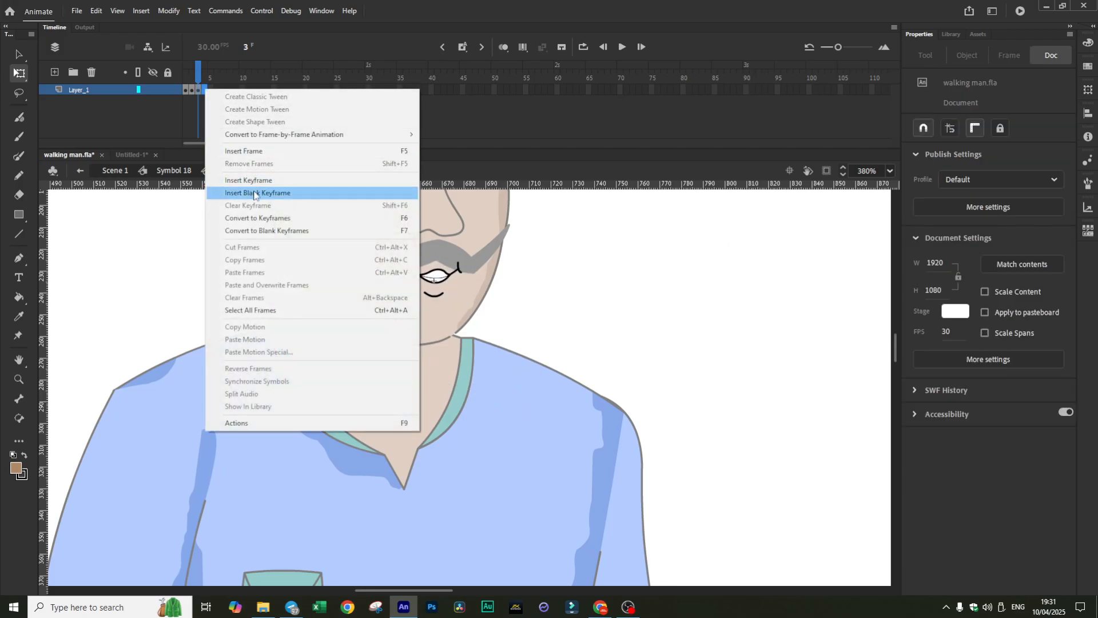
{"action": "left_click", "coordinate": [257, 193]}
{"action": "left_click", "coordinate": [141, 155]}
{"action": "left_click", "coordinate": [227, 312]}
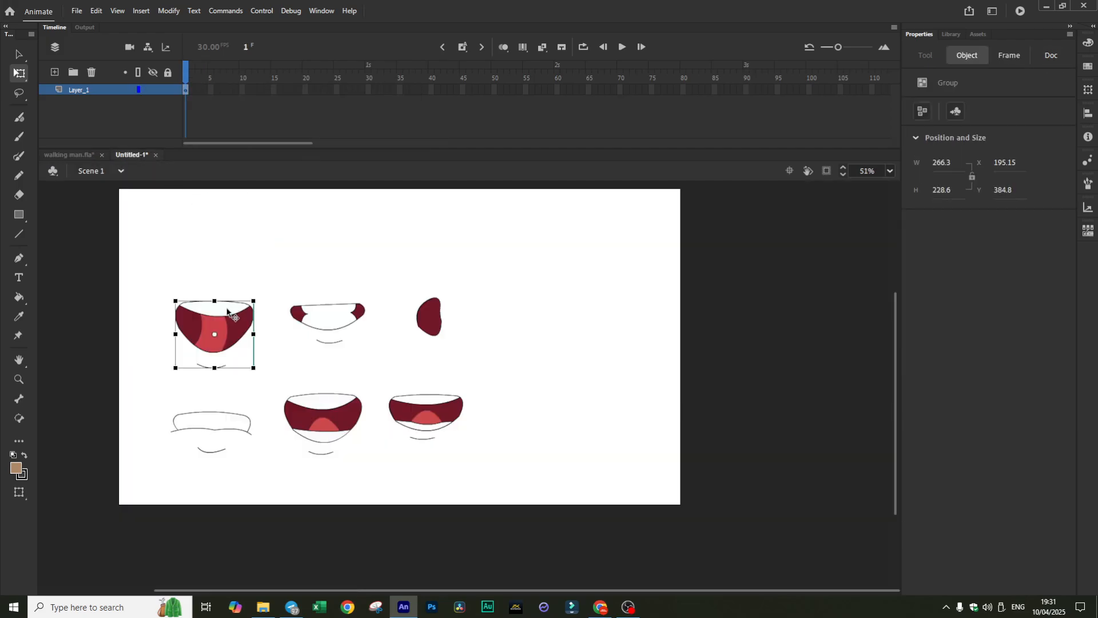
{"action": "key", "text": "ctrl+x"}
{"action": "left_click", "coordinate": [62, 155]}
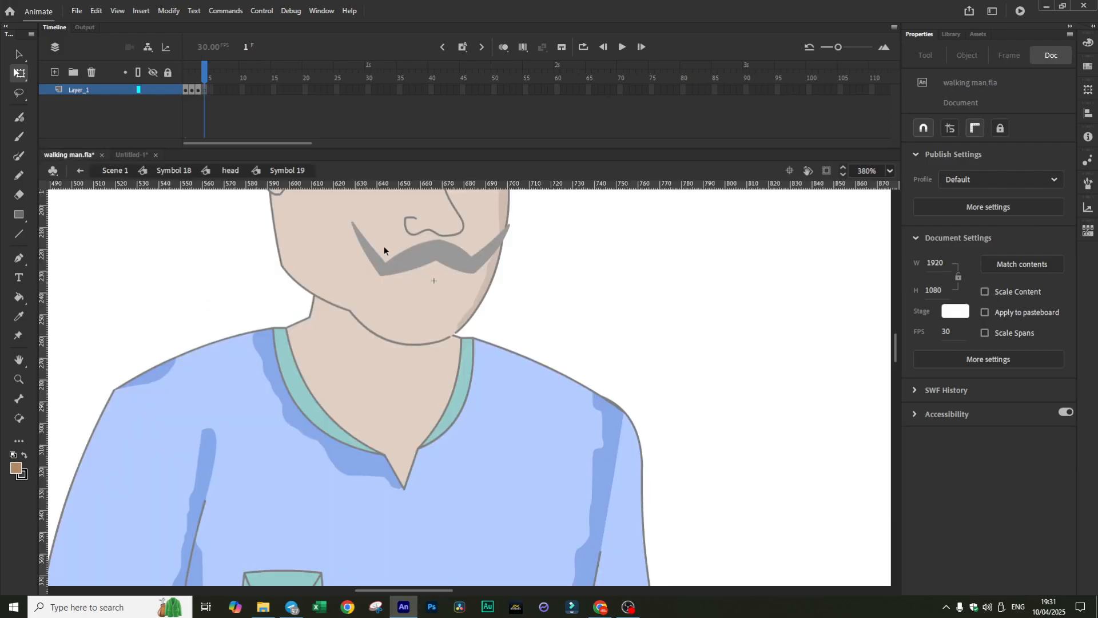
{"action": "key", "text": "ctrl+v"}
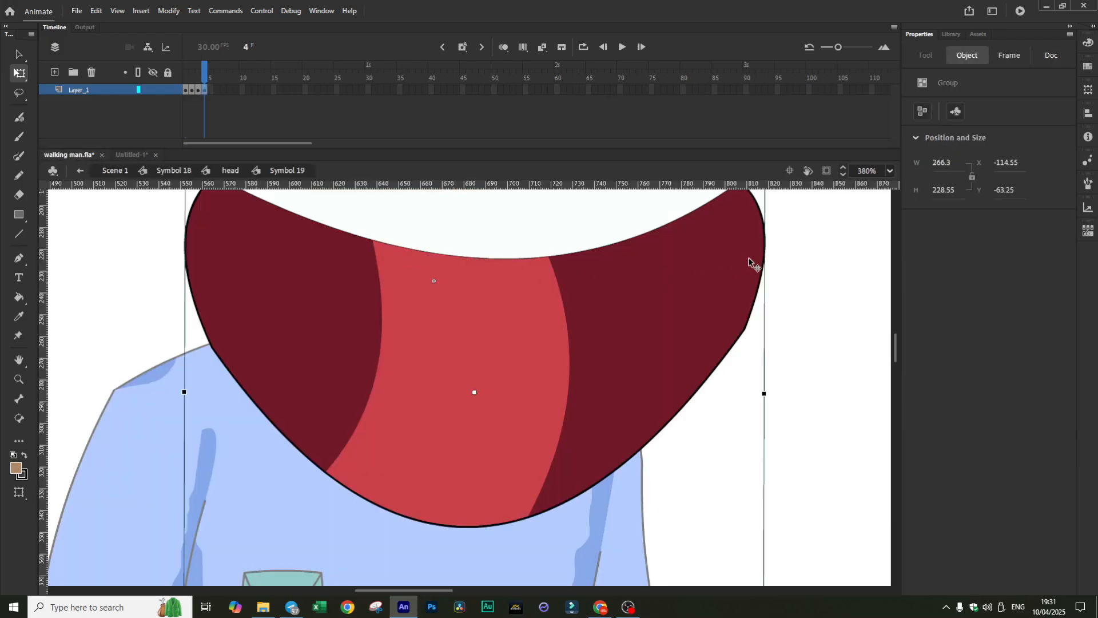
- Scale the pasted wide-open mouth down to fit the face and position it just under the mustache
{"action": "scroll", "coordinate": [750, 263], "scroll_direction": "right", "scroll_amount": 5}
{"action": "scroll", "coordinate": [749, 258], "scroll_direction": "left", "scroll_amount": 5}
{"action": "scroll", "coordinate": [749, 257], "scroll_direction": "down", "scroll_amount": 1}
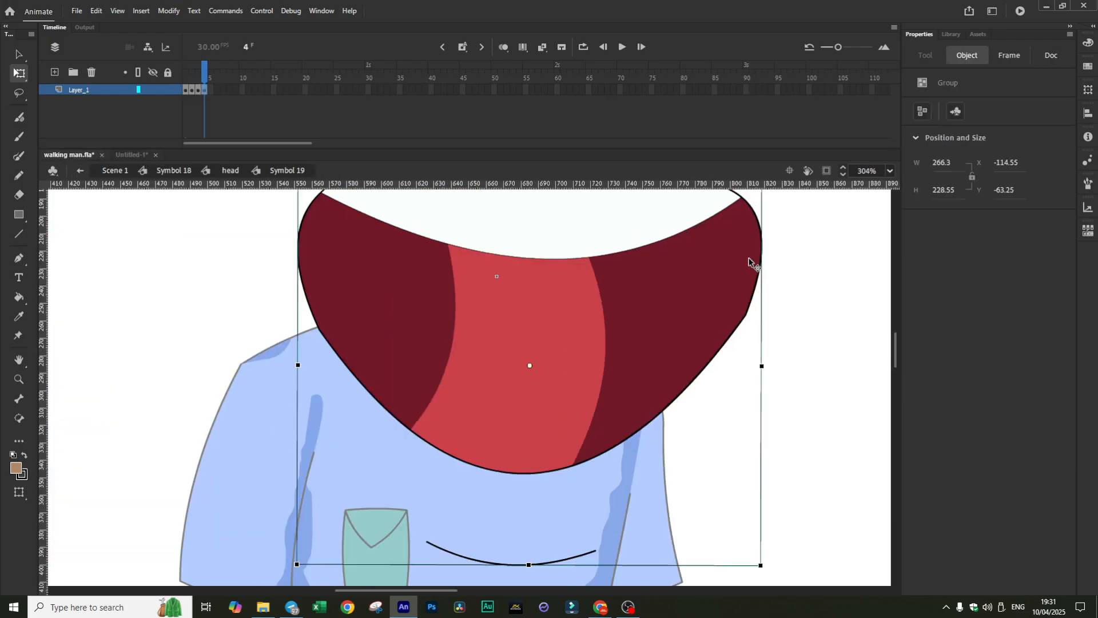
{"action": "left_click_drag", "start_coordinate": [760, 565], "coordinate": [508, 291]}
{"action": "left_click", "coordinate": [653, 286]}
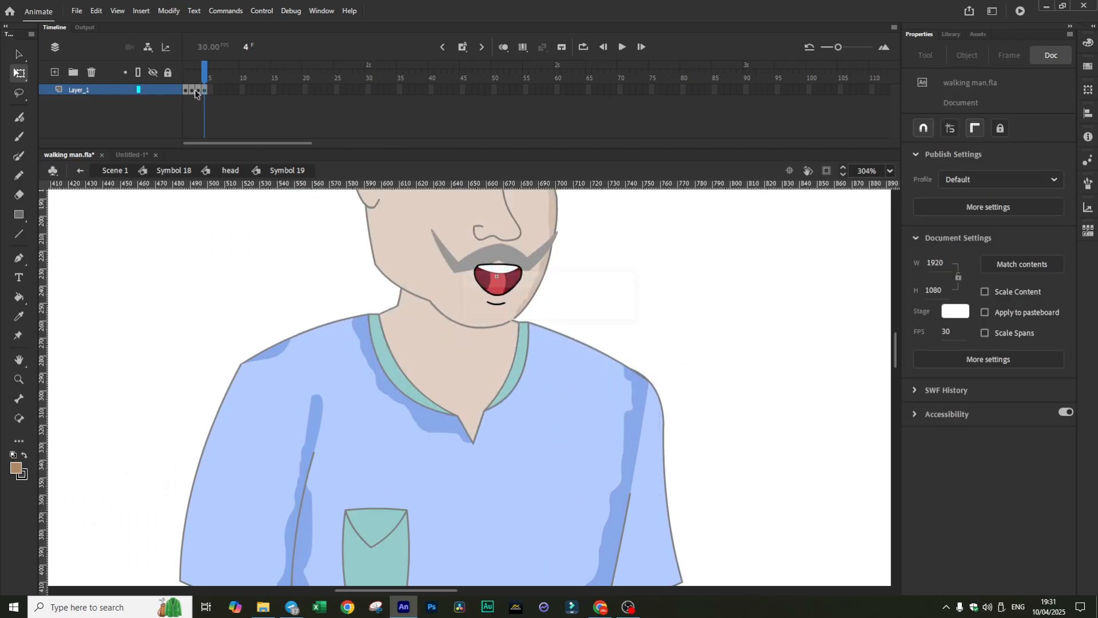
- Add blank keyframe 5 and move in the toothy mouth with dark red corners, fitted under the mustache at about 32.1 by 17.15
{"action": "right_click", "coordinate": [212, 90]}
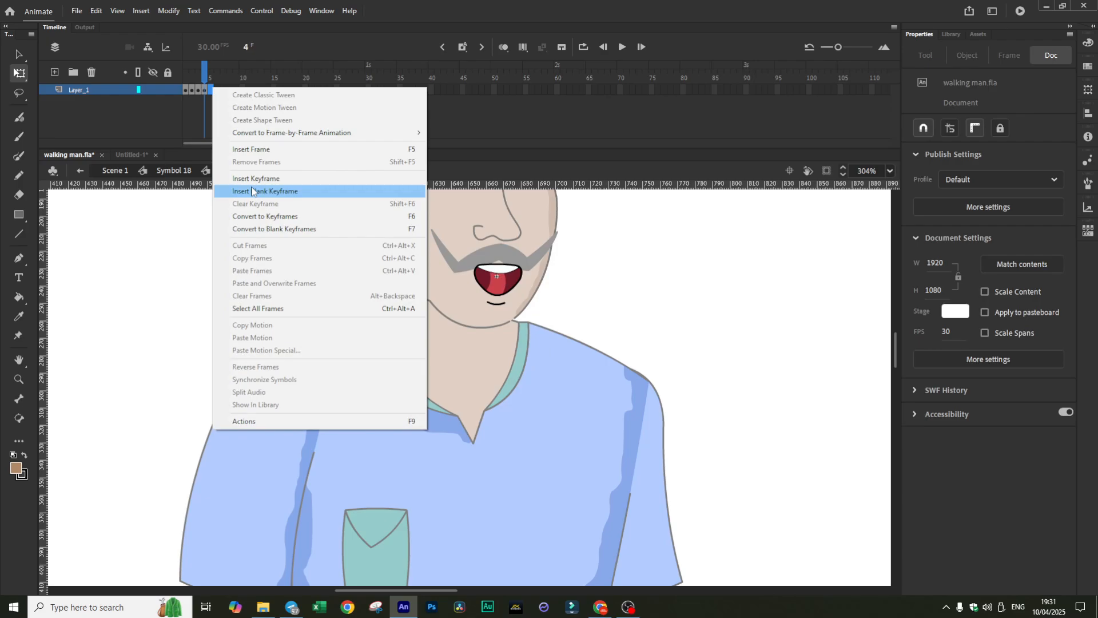
{"action": "left_click", "coordinate": [132, 154]}
{"action": "left_click", "coordinate": [67, 155]}
{"action": "left_click", "coordinate": [506, 276]}
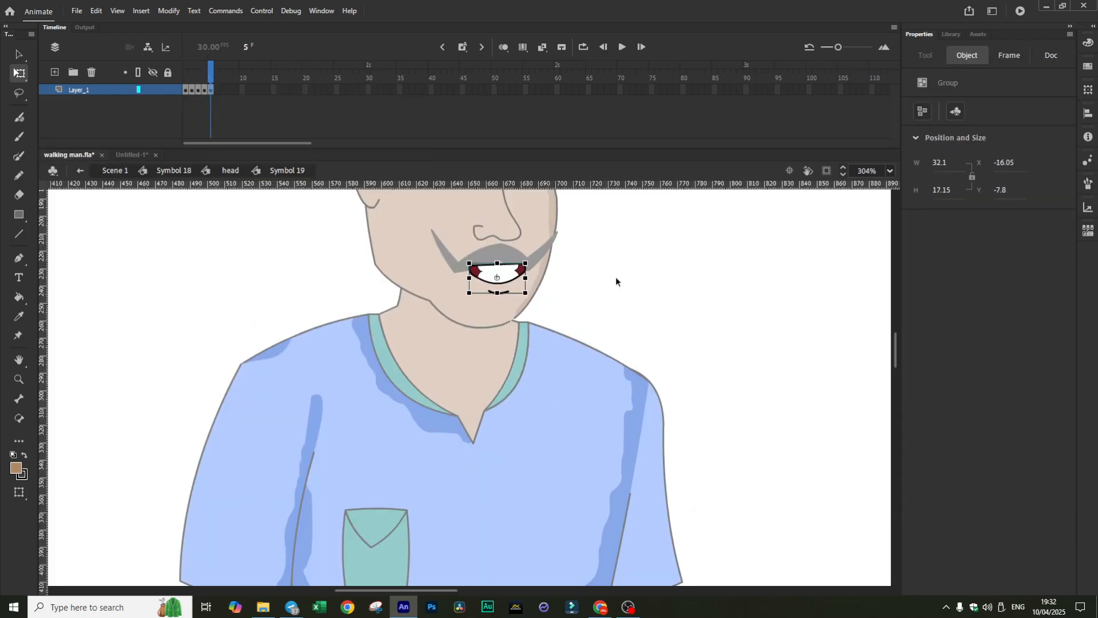
- Add blank keyframe 6 and move in the dark red rounded mouth, placed under the mustache at about 12.65 by 19.5
{"action": "left_click", "coordinate": [219, 90]}
{"action": "left_click", "coordinate": [131, 154]}
{"action": "left_click", "coordinate": [67, 155]}
{"action": "key", "text": "ctrl+v"}
{"action": "left_click_drag", "start_coordinate": [478, 393], "coordinate": [497, 282]}
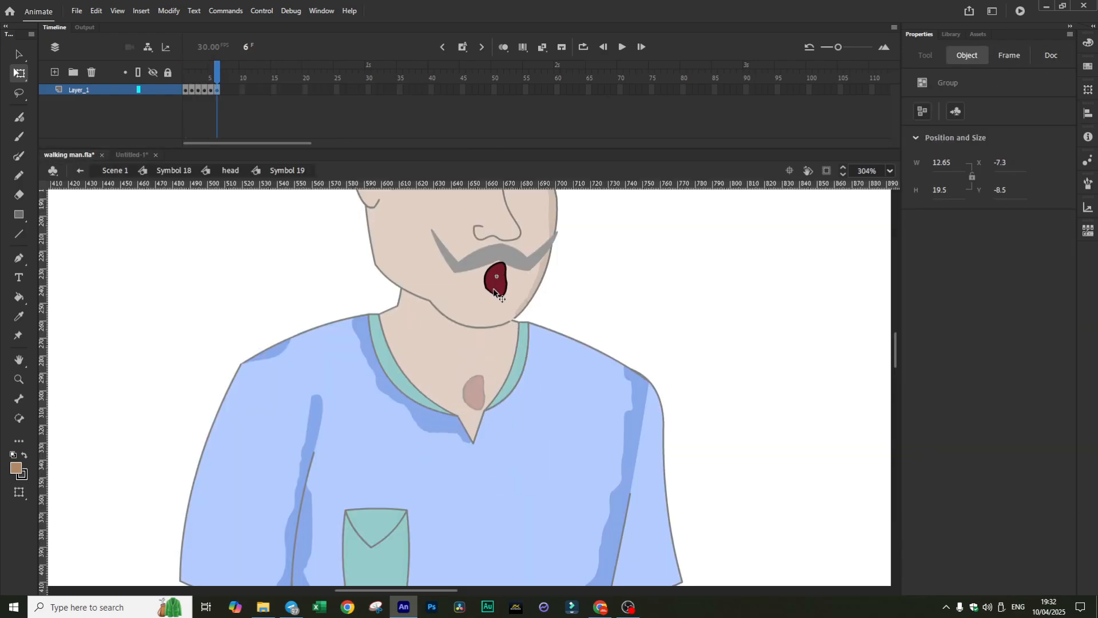
- Insert a blank keyframe at frame 7 and move in the white clenched-teeth mouth from Untitled-1, fitted under the mustache
{"action": "right_click", "coordinate": [223, 90]}
{"action": "left_click", "coordinate": [257, 201]}
{"action": "left_click", "coordinate": [126, 155]}
{"action": "left_click", "coordinate": [67, 155]}
{"action": "key", "text": "ctrl+v"}
- Insert a blank keyframe at frame 8 and move in the larger open mouth from Untitled-1's bottom row
{"action": "right_click", "coordinate": [229, 90]}
{"action": "left_click", "coordinate": [257, 201]}
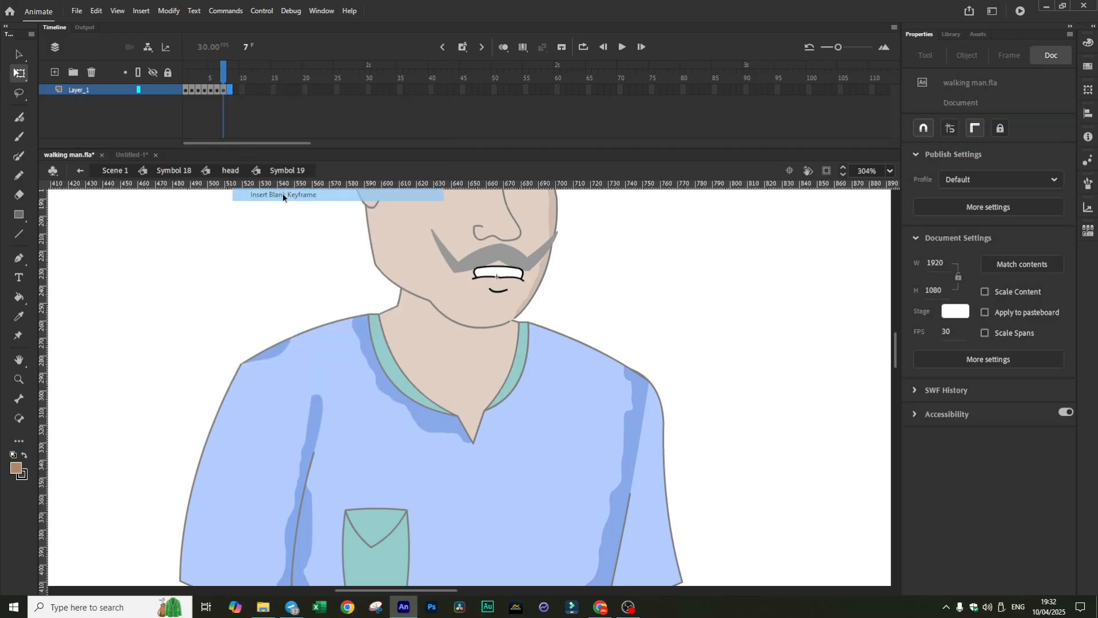
{"action": "left_click", "coordinate": [131, 155]}
{"action": "left_click", "coordinate": [67, 155]}
{"action": "key", "text": "ctrl+v"}
- Add blank keyframe 9 and move in the last open mouth from Untitled-1, scaled to about 25.8 by 15.7 under the mustache
{"action": "right_click", "coordinate": [236, 89]}
{"action": "left_click", "coordinate": [258, 202]}
{"action": "left_click", "coordinate": [131, 154]}
{"action": "left_click", "coordinate": [66, 155]}
{"action": "key", "text": "ctrl+v"}
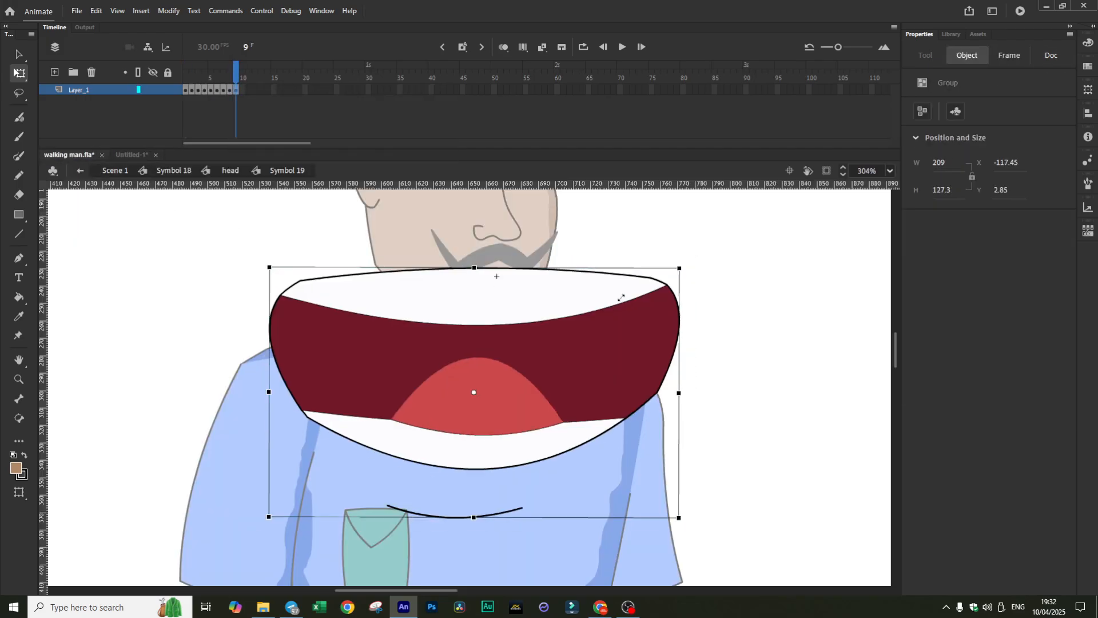
- Close the emptied Untitled-1 document without saving its changes
{"action": "left_click", "coordinate": [131, 154]}
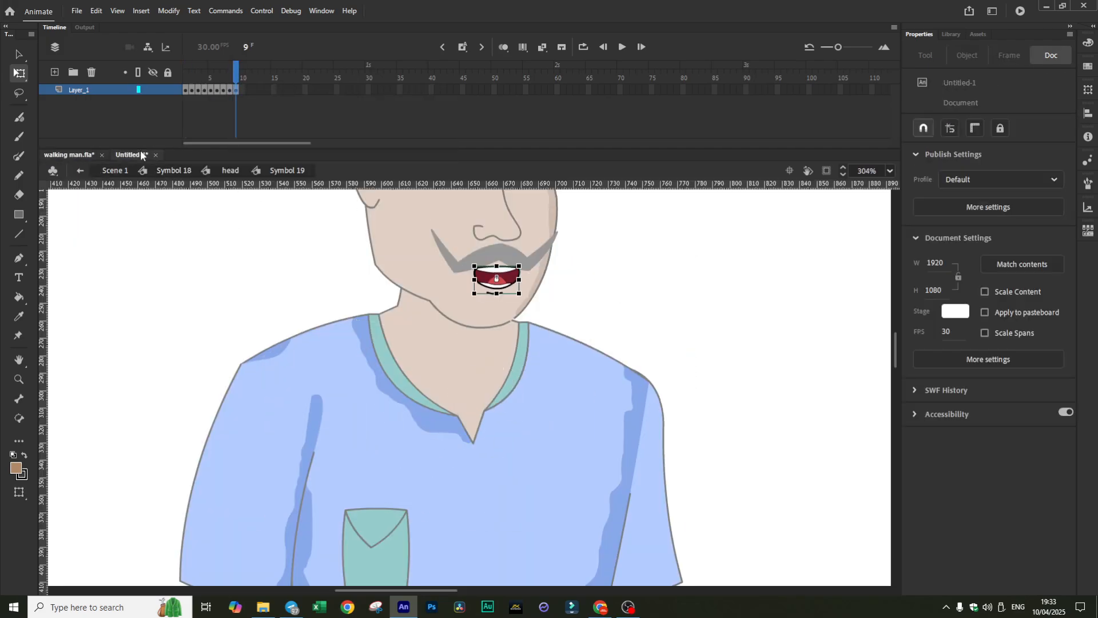
{"action": "left_click", "coordinate": [155, 154]}
{"action": "key", "text": "Tab"}
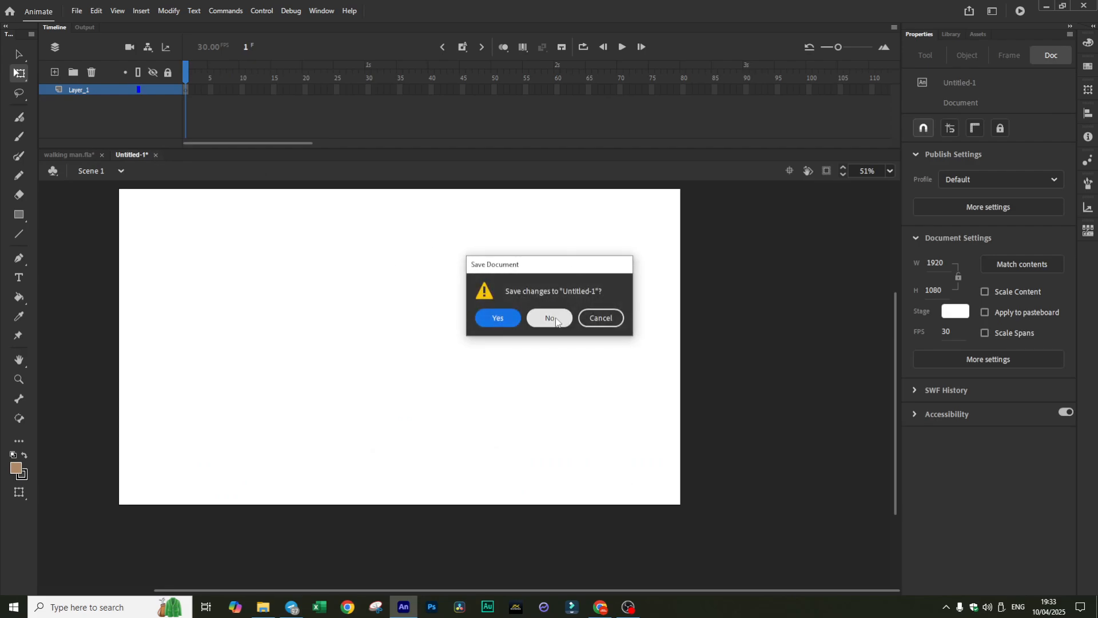
{"action": "key", "text": "Return"}
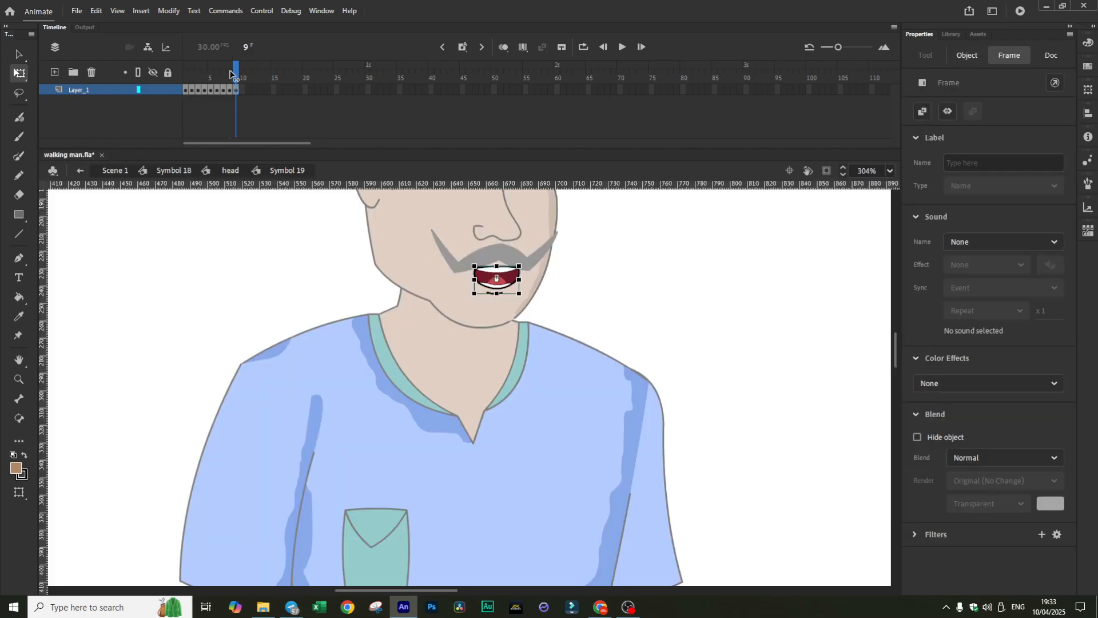
- Return to the head symbol, play its timeline from frame 1 to preview the mouth animation, and rewind to frame 1
{"action": "left_click", "coordinate": [186, 78]}
{"action": "left_click", "coordinate": [522, 333]}
{"action": "double_click", "coordinate": [523, 331]}
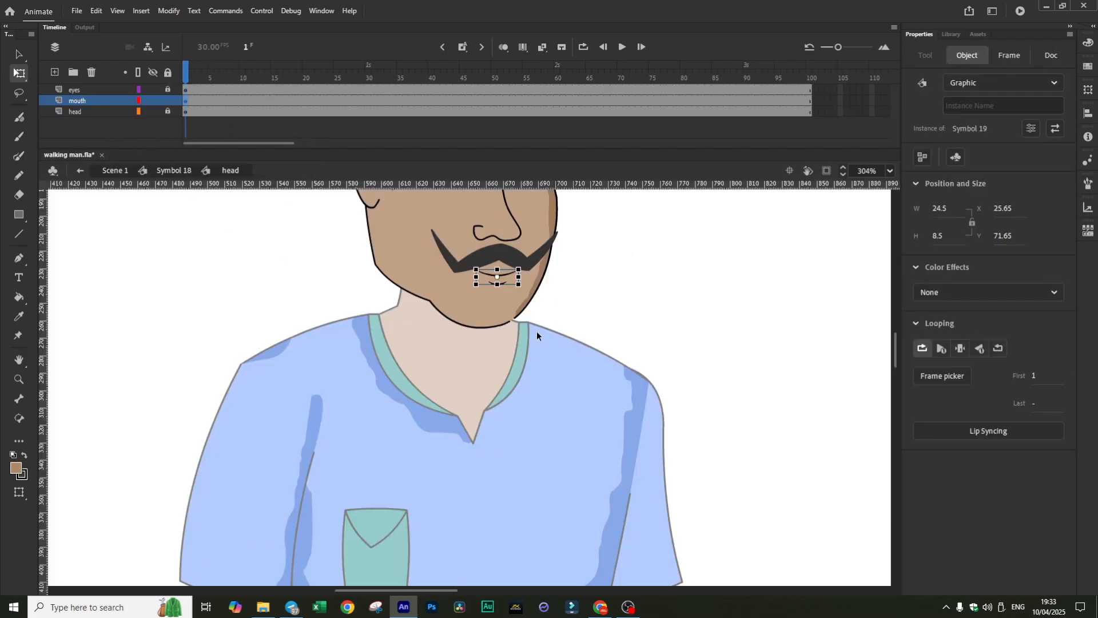
{"action": "left_click", "coordinate": [611, 288]}
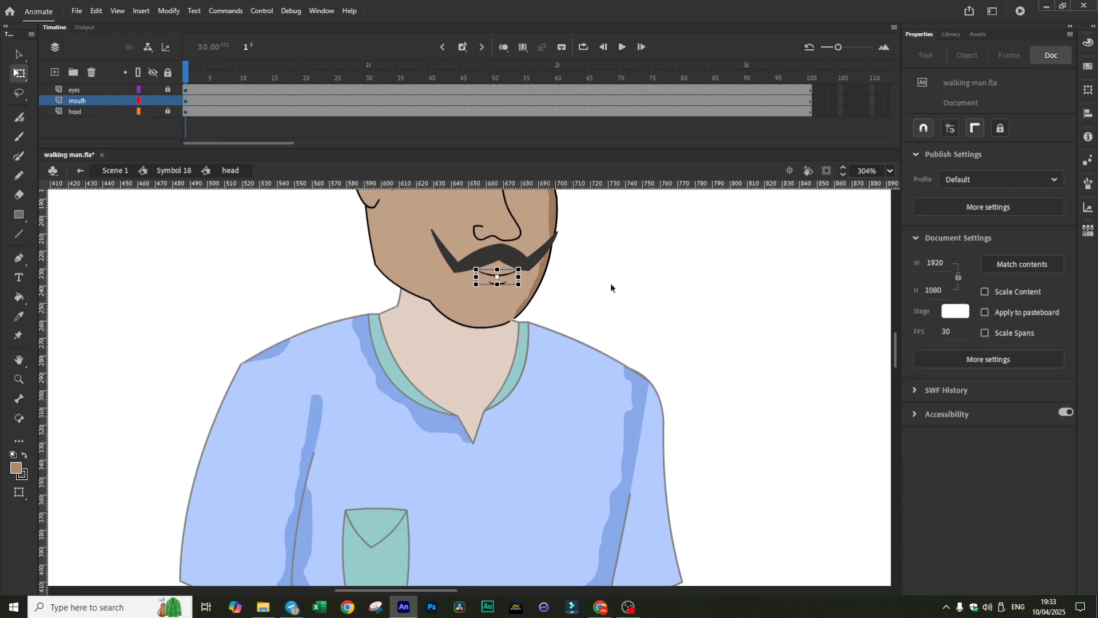
{"action": "left_click", "coordinate": [623, 48]}
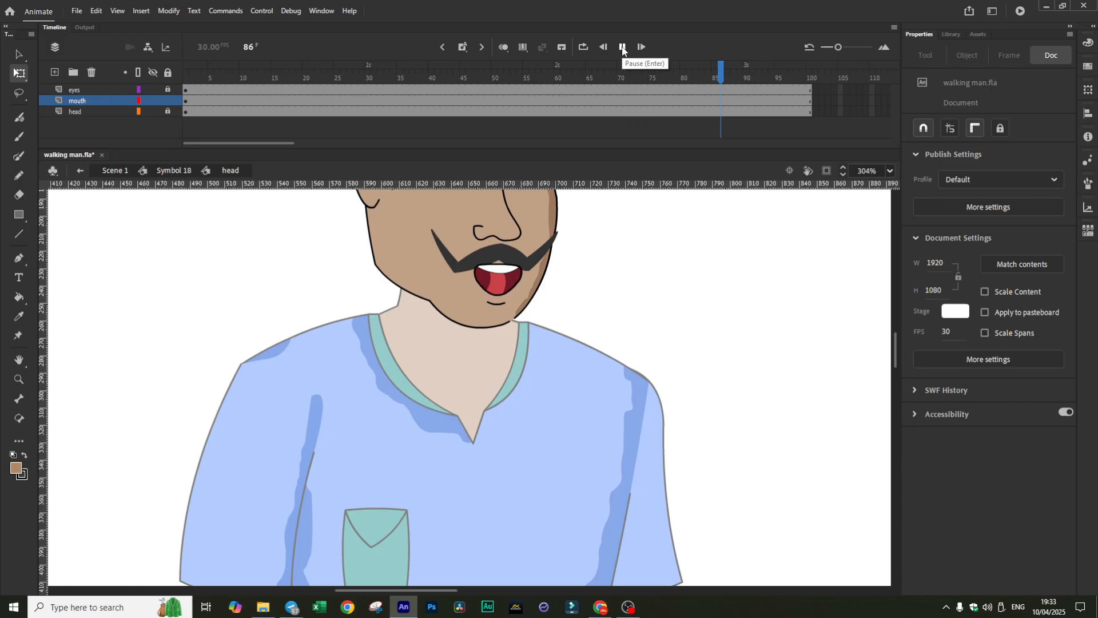
{"action": "left_click_drag", "start_coordinate": [816, 81], "coordinate": [186, 77]}
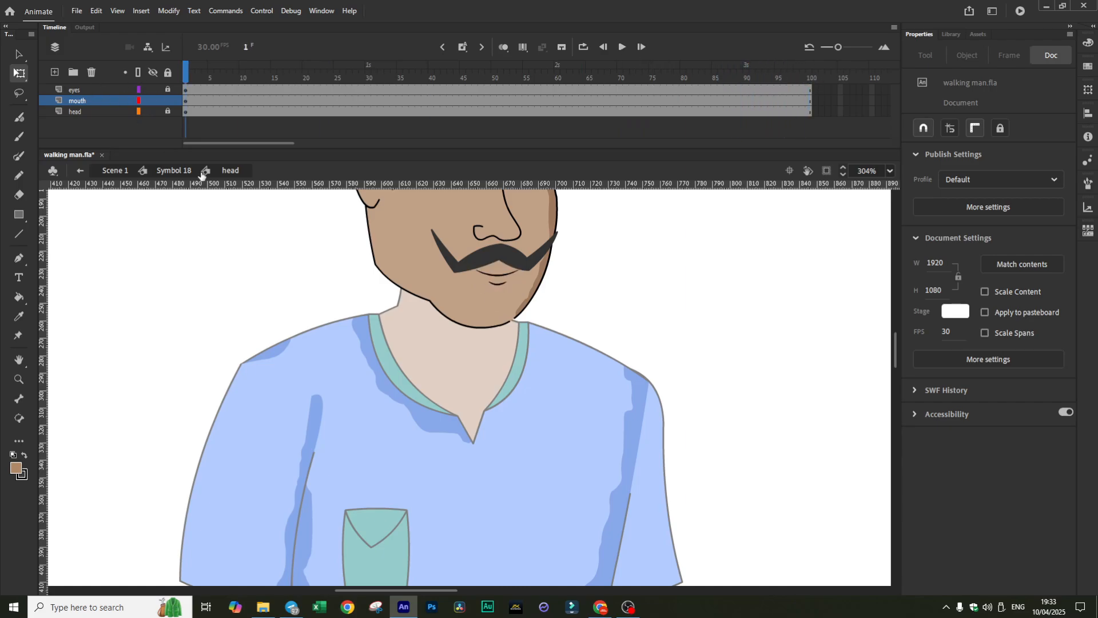
- Reopen the mouth symbol and extend each of its nine mouth keyframes to last three frames, ending at frame 27
{"action": "left_click", "coordinate": [497, 281]}
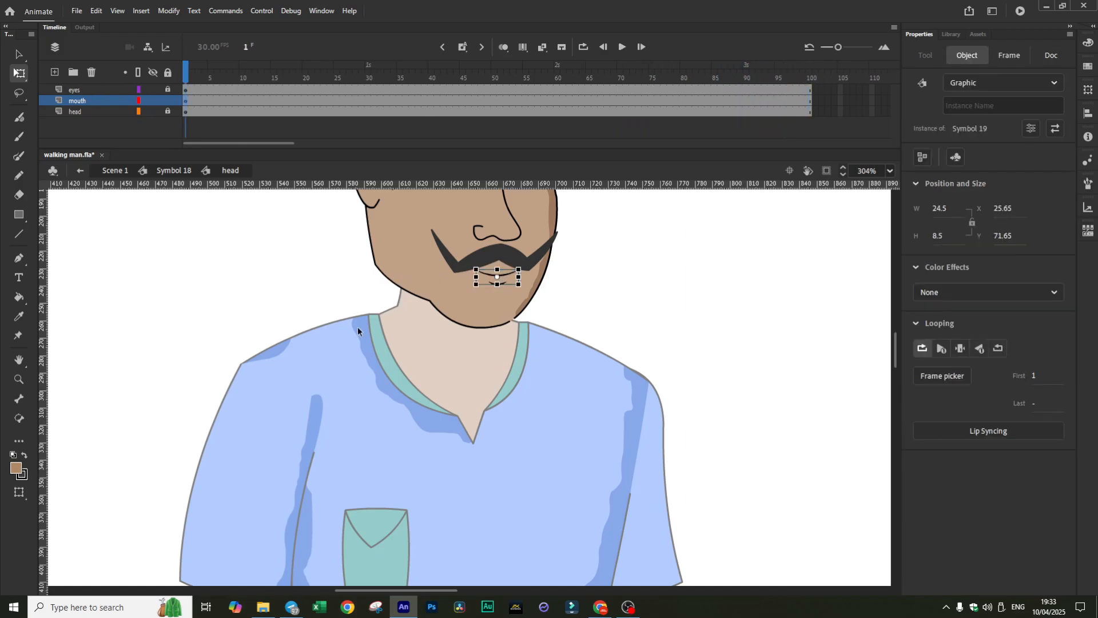
{"action": "scroll", "coordinate": [545, 330], "scroll_direction": "up", "scroll_amount": 4}
{"action": "double_click", "coordinate": [457, 221]}
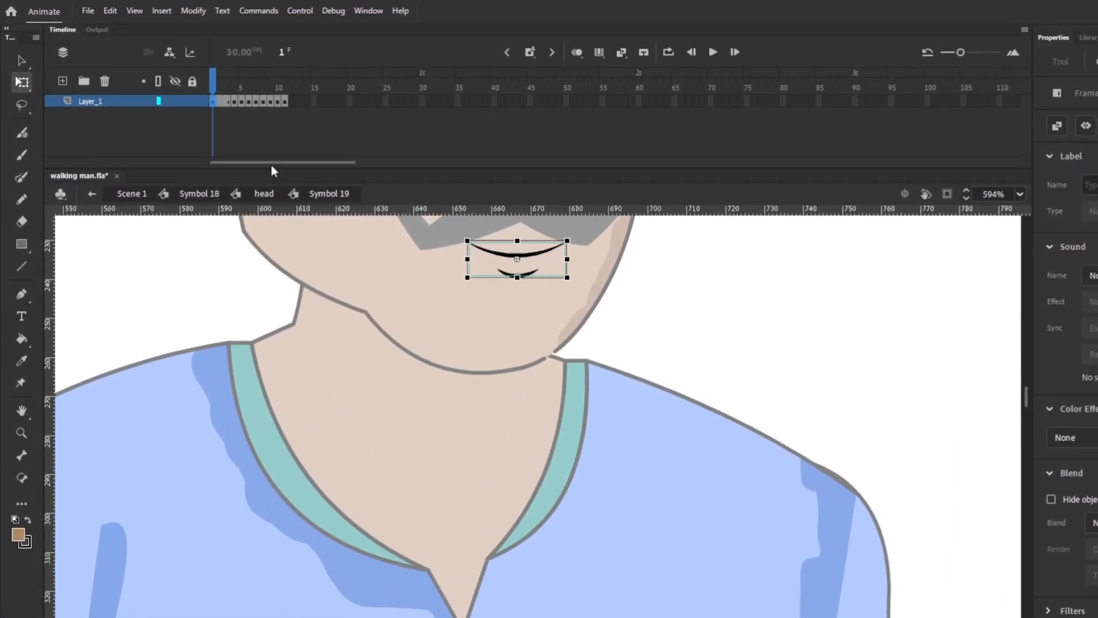
{"action": "left_click", "coordinate": [236, 101]}
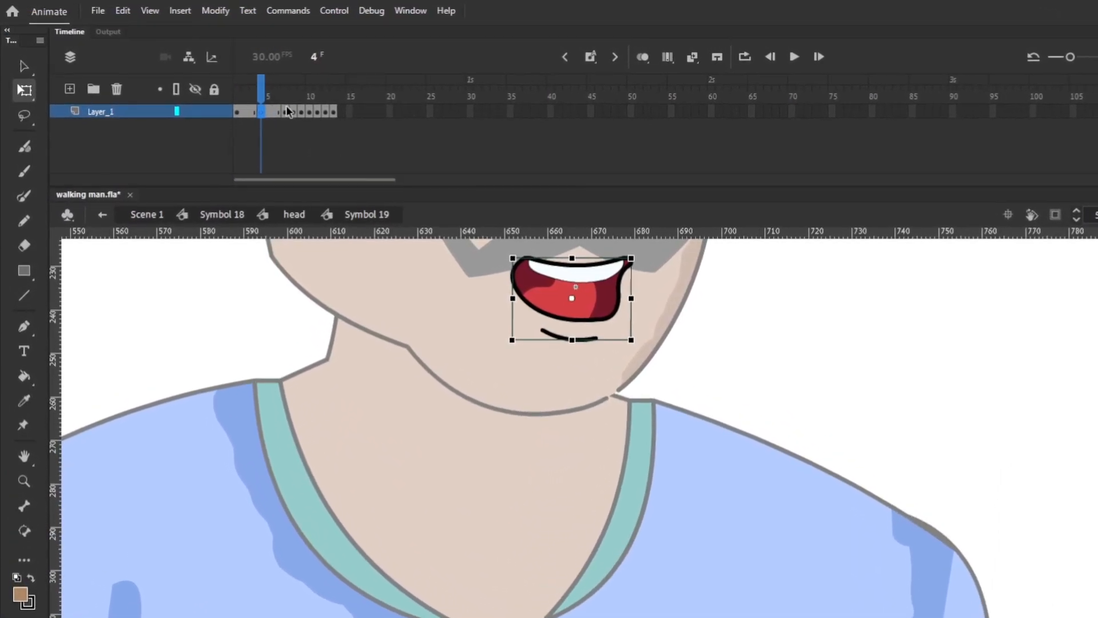
{"action": "left_click", "coordinate": [286, 111]}
{"action": "left_click", "coordinate": [309, 111]}
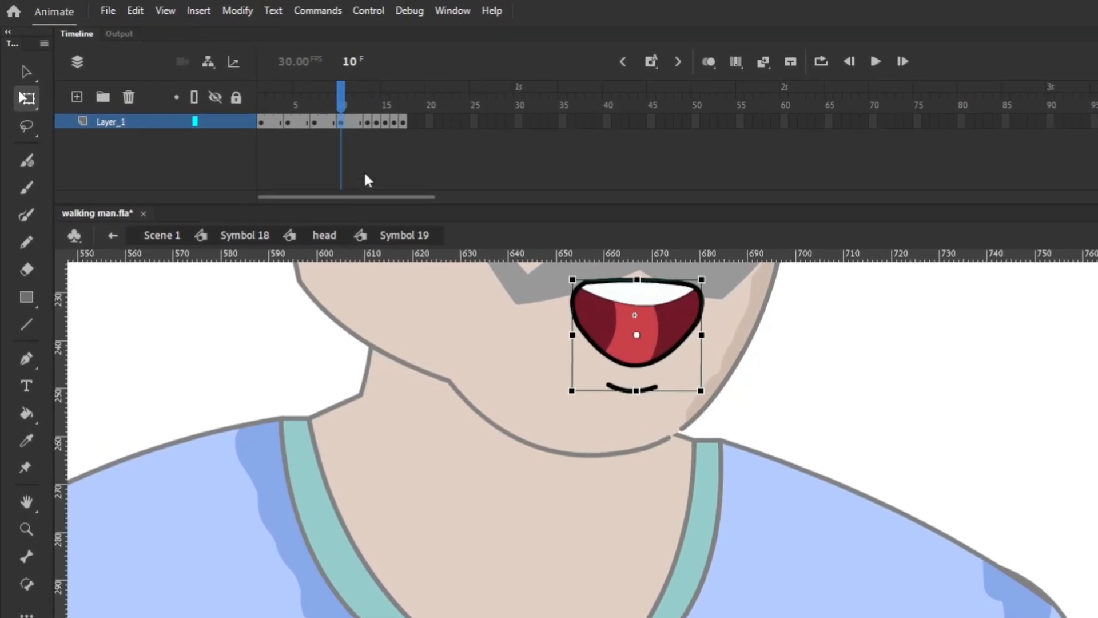
{"action": "left_click", "coordinate": [369, 122]}
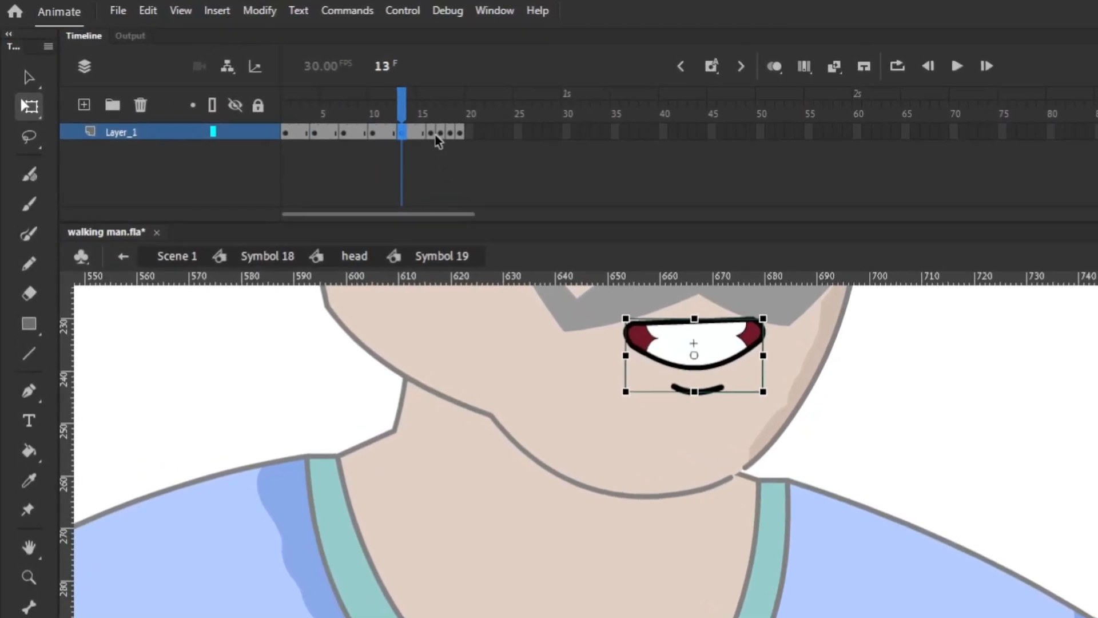
{"action": "left_click", "coordinate": [435, 134]}
{"action": "left_click", "coordinate": [461, 132]}
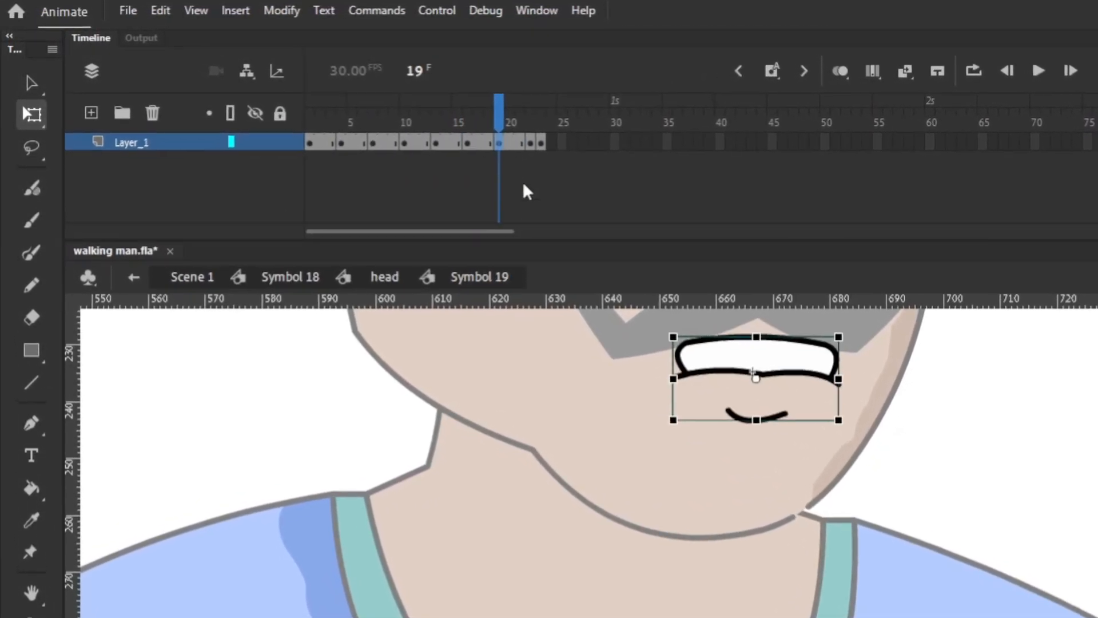
{"action": "left_click", "coordinate": [532, 142]}
{"action": "left_click", "coordinate": [564, 143]}
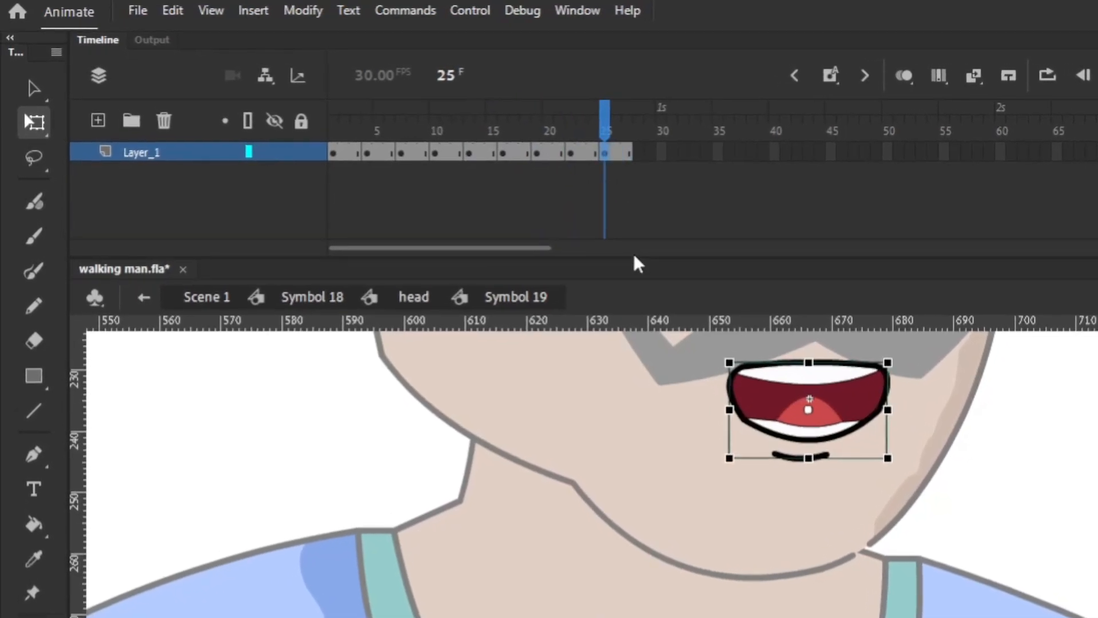
- Preview the slower mouth animation in the head symbol from frame 1, rewind it, and go back up to Symbol 18
{"action": "left_click", "coordinate": [651, 558]}
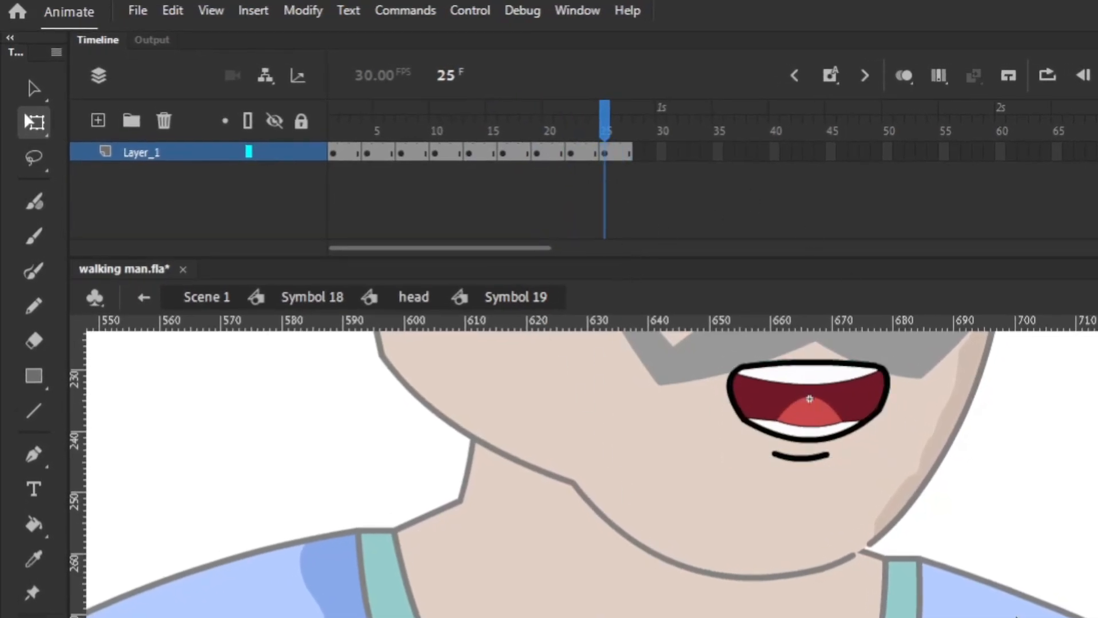
{"action": "double_click", "coordinate": [565, 349]}
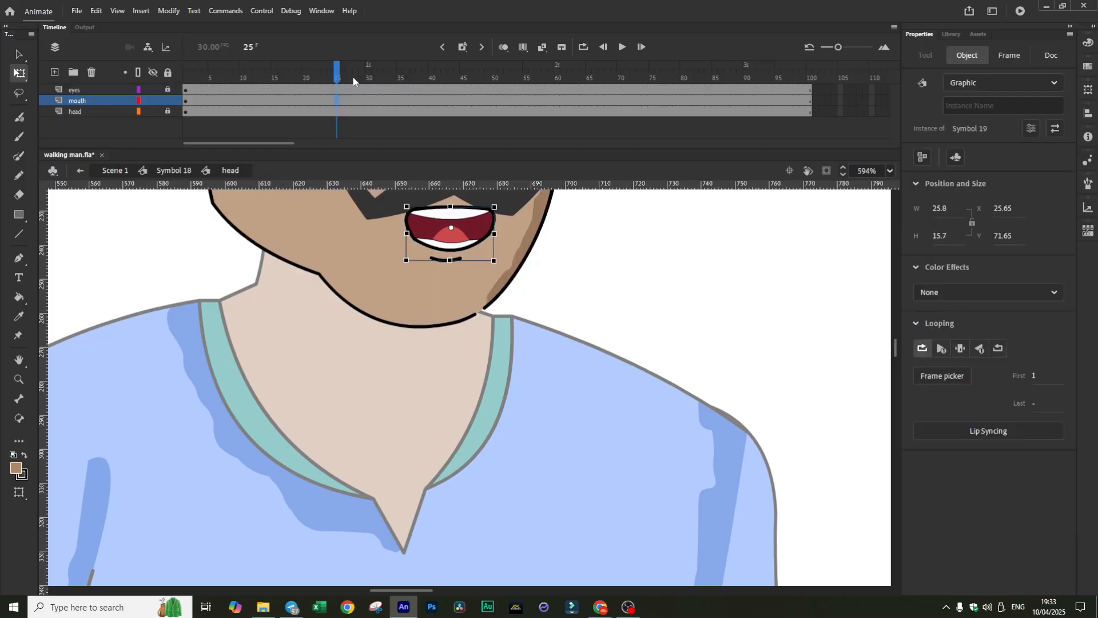
{"action": "left_click", "coordinate": [353, 80]}
{"action": "key", "text": "shift+comma"}
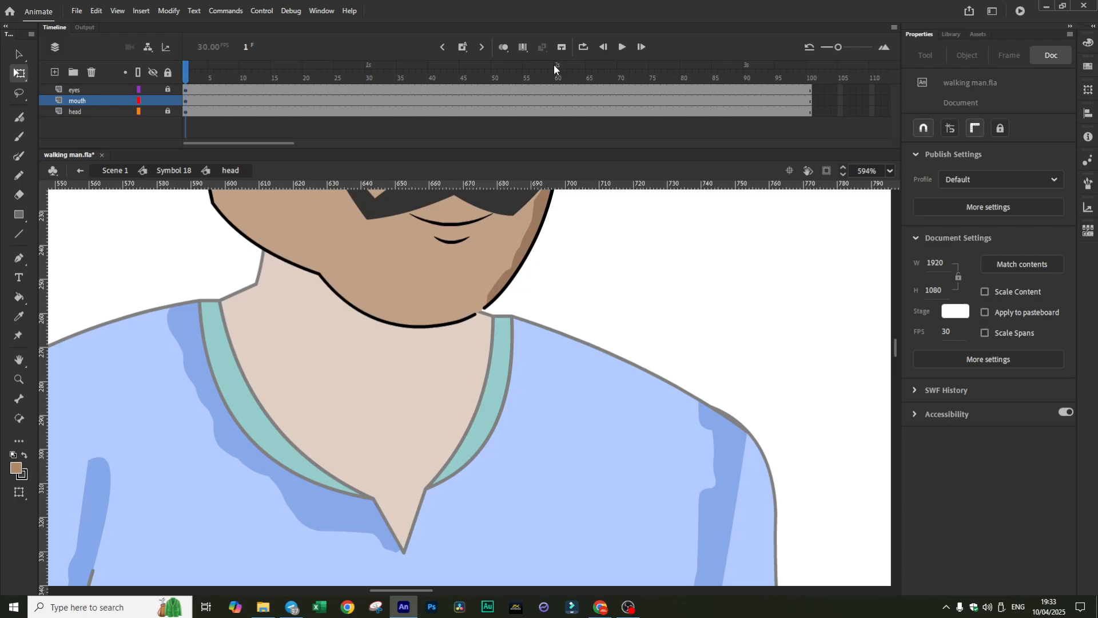
{"action": "scroll", "coordinate": [589, 166], "scroll_direction": "up", "scroll_amount": 2}
{"action": "scroll", "coordinate": [575, 269], "scroll_direction": "down", "scroll_amount": 1}
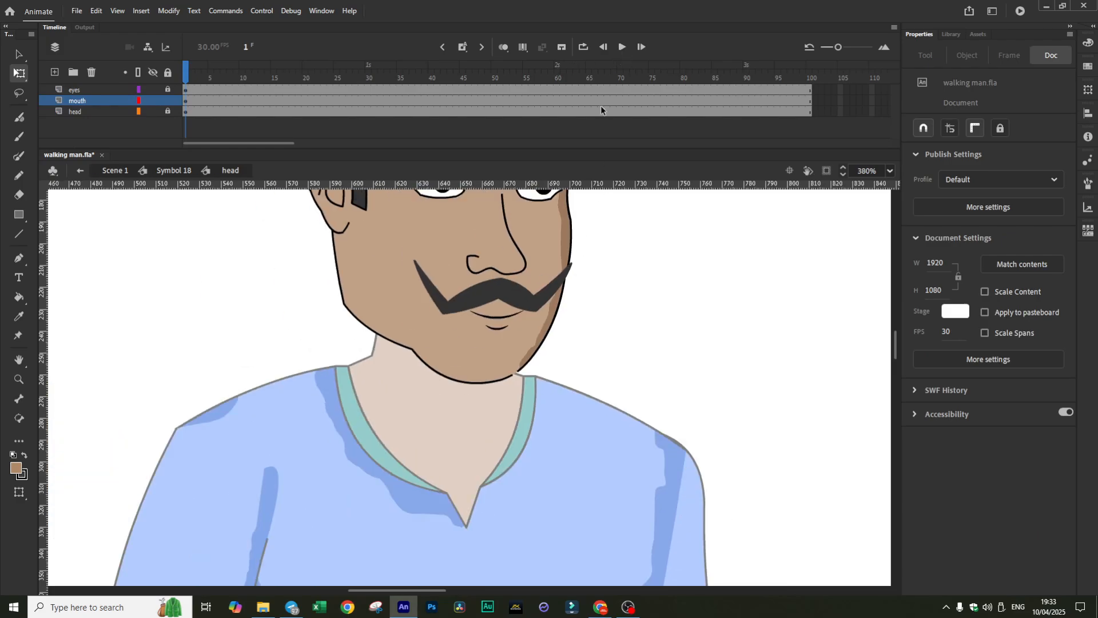
{"action": "left_click", "coordinate": [622, 48]}
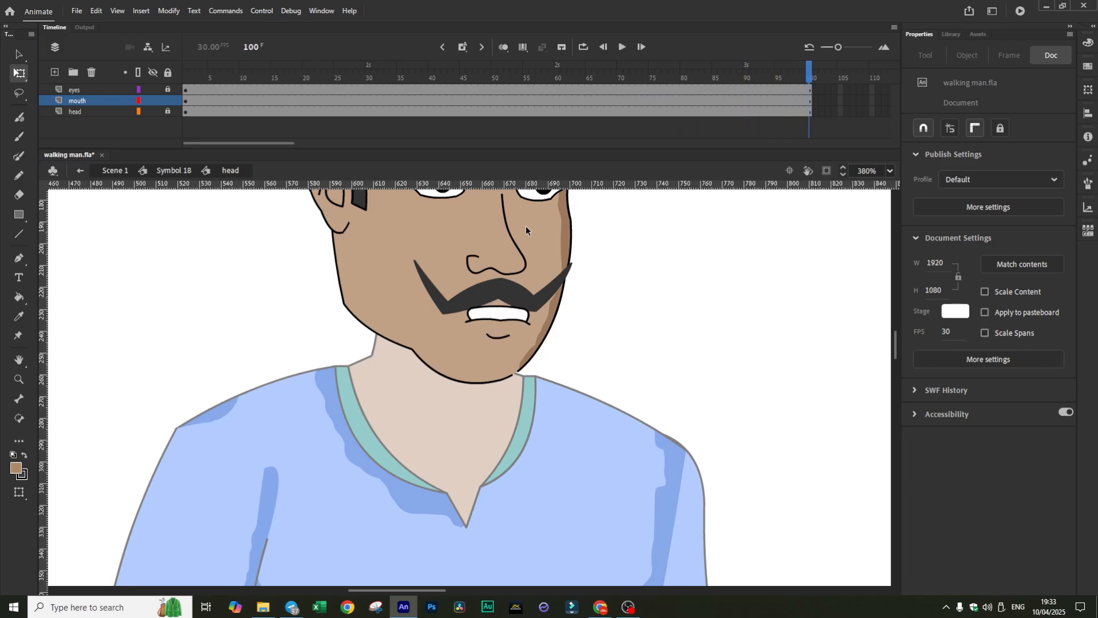
{"action": "key", "text": "shift+comma"}
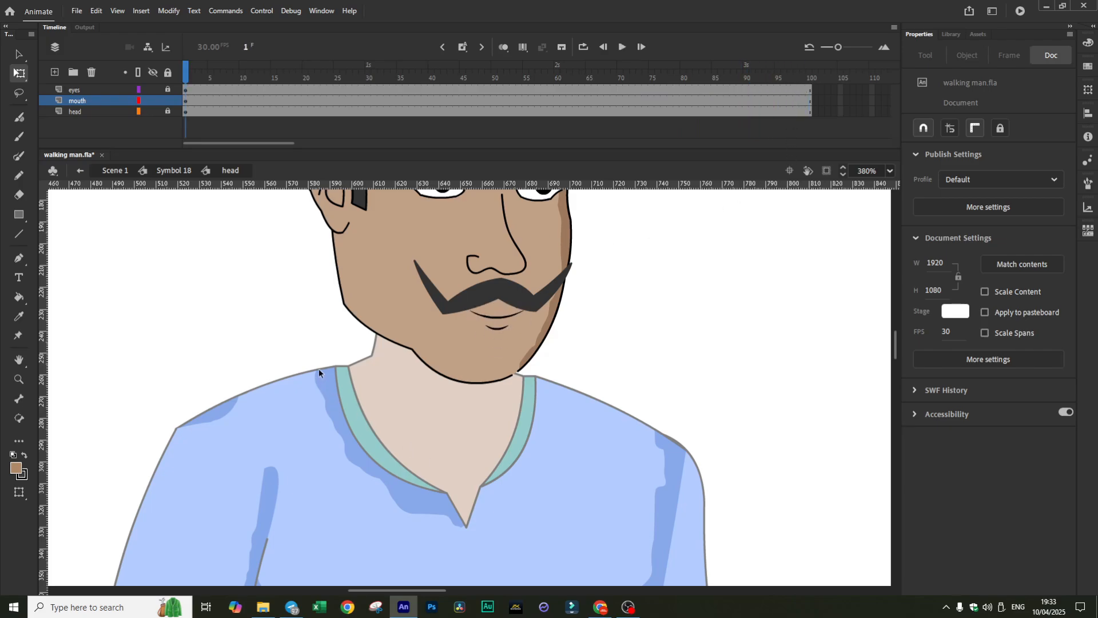
{"action": "double_click", "coordinate": [318, 369]}
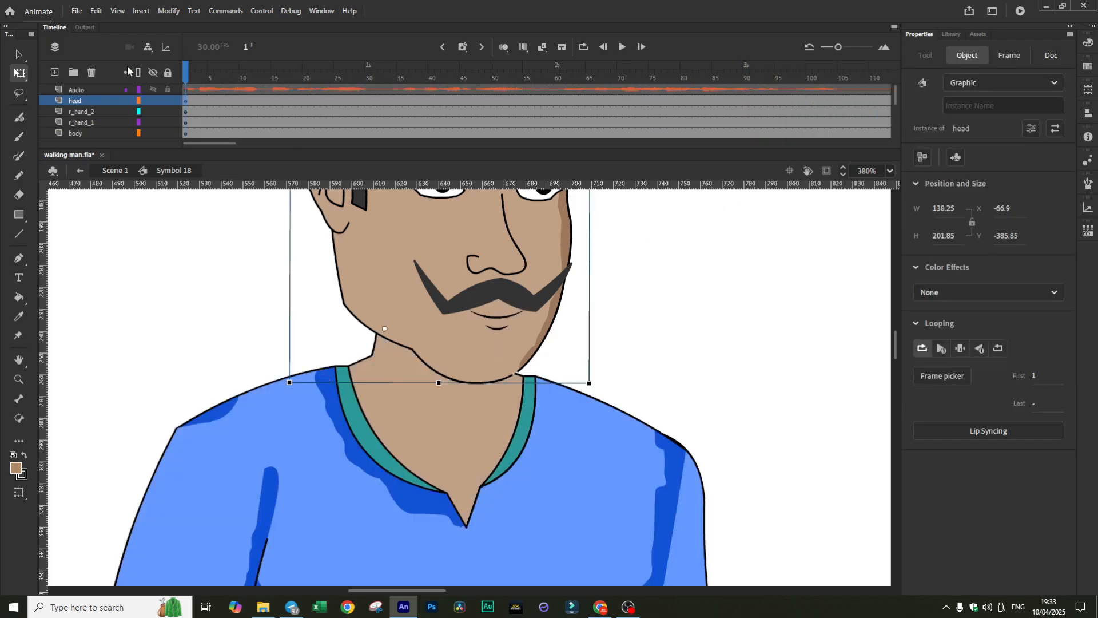
- Copy the Audio layer of Symbol 18 and paste it above the eyes layer inside the head symbol
{"action": "left_click", "coordinate": [201, 387]}
{"action": "scroll", "coordinate": [200, 387], "scroll_direction": "down", "scroll_amount": 3}
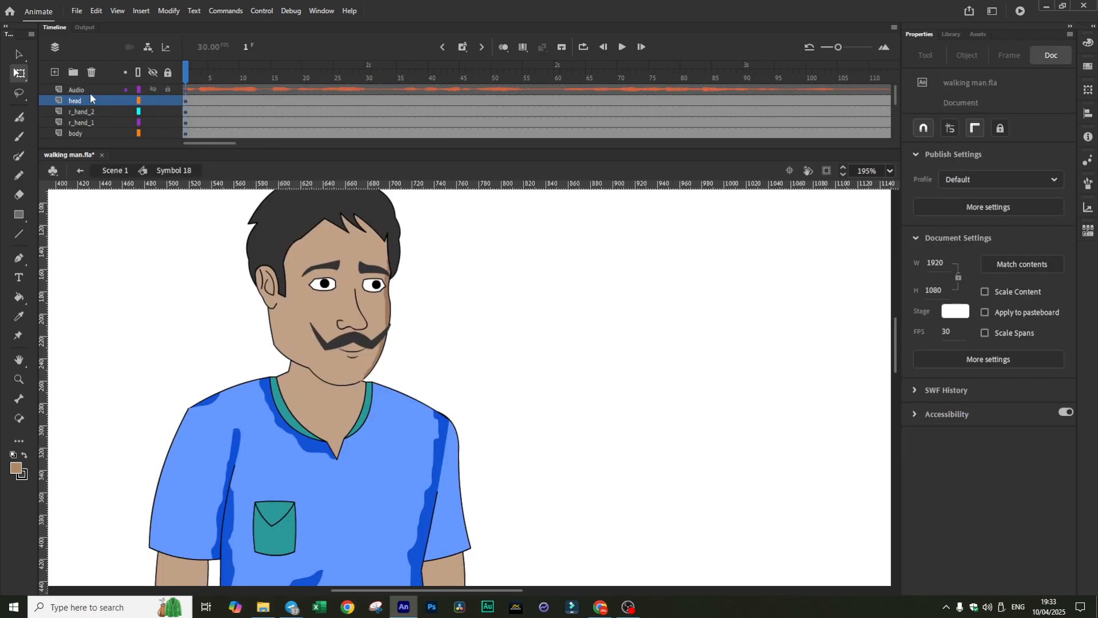
{"action": "right_click", "coordinate": [84, 89]}
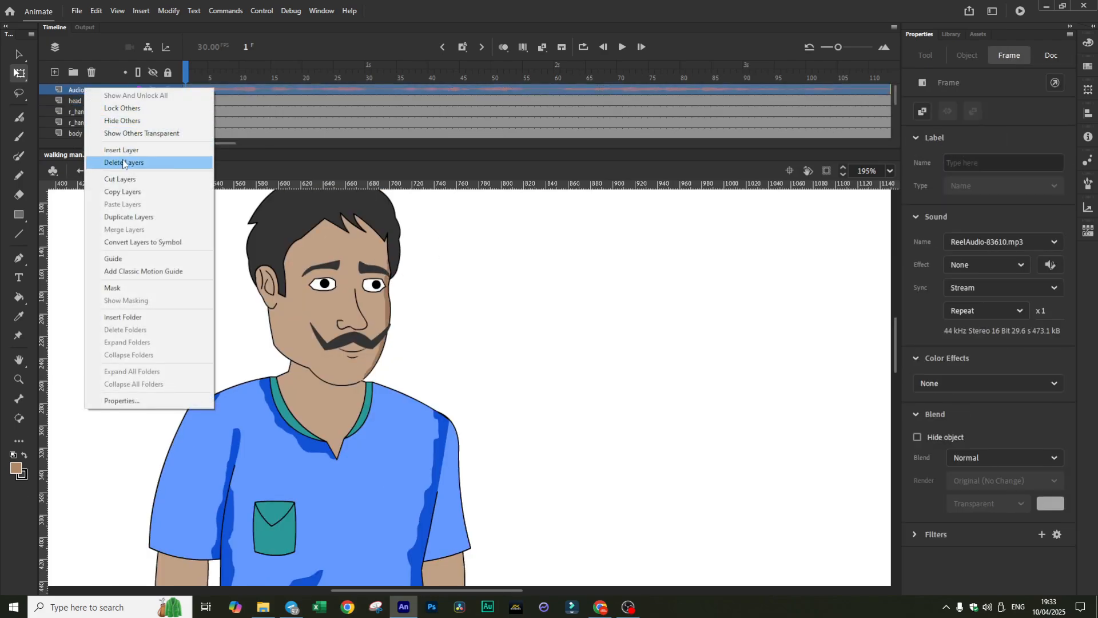
{"action": "left_click", "coordinate": [136, 194]}
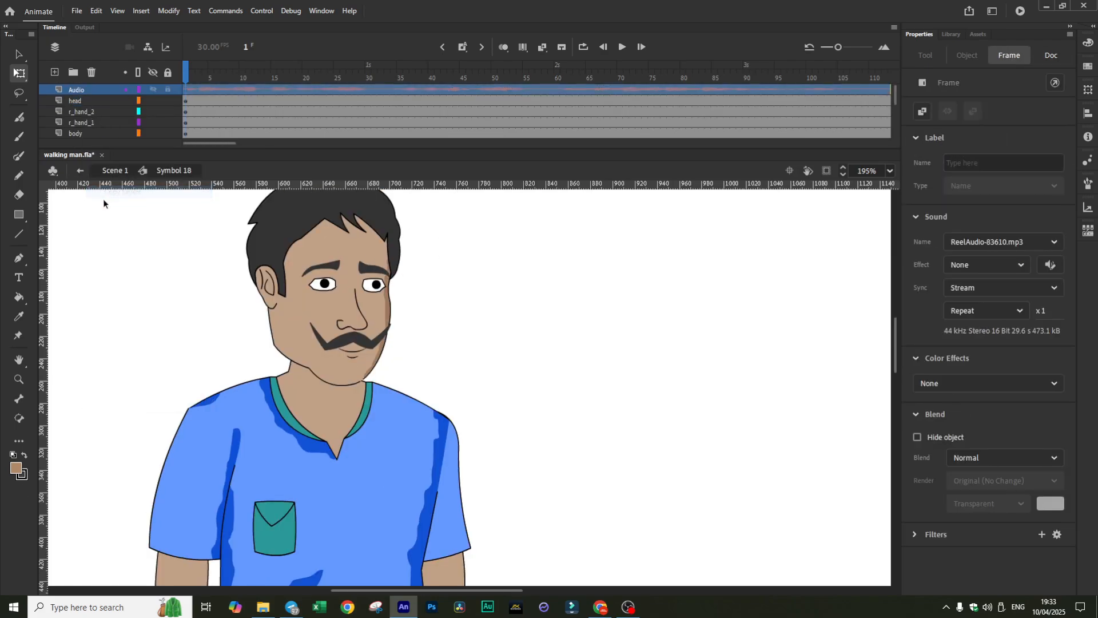
{"action": "double_click", "coordinate": [339, 479]}
{"action": "double_click", "coordinate": [645, 326]}
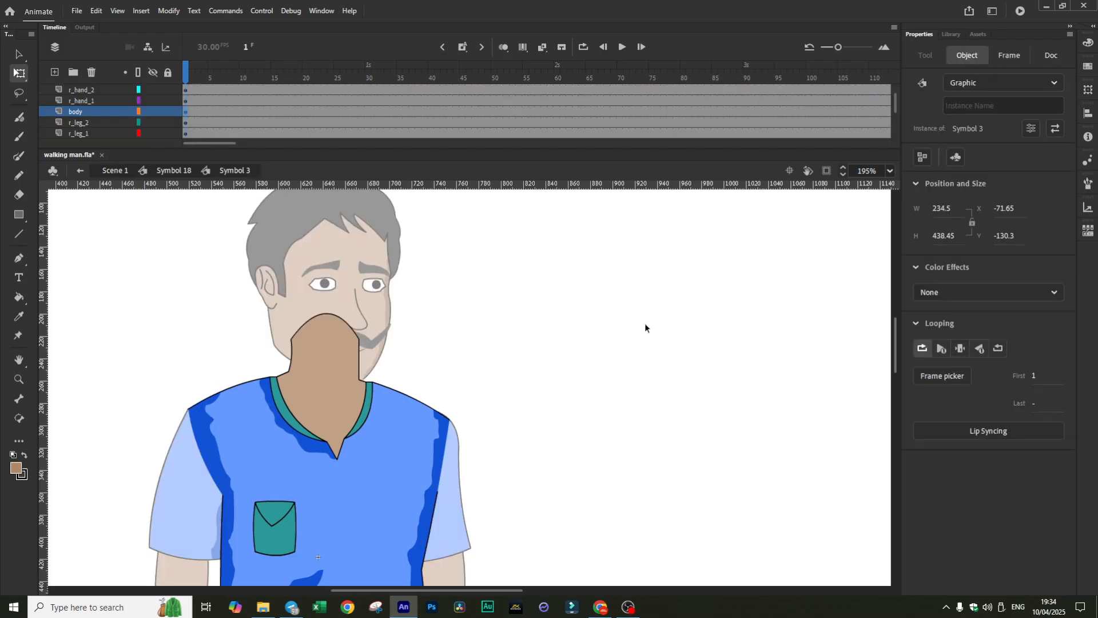
{"action": "left_click", "coordinate": [343, 247]}
{"action": "double_click", "coordinate": [344, 246]}
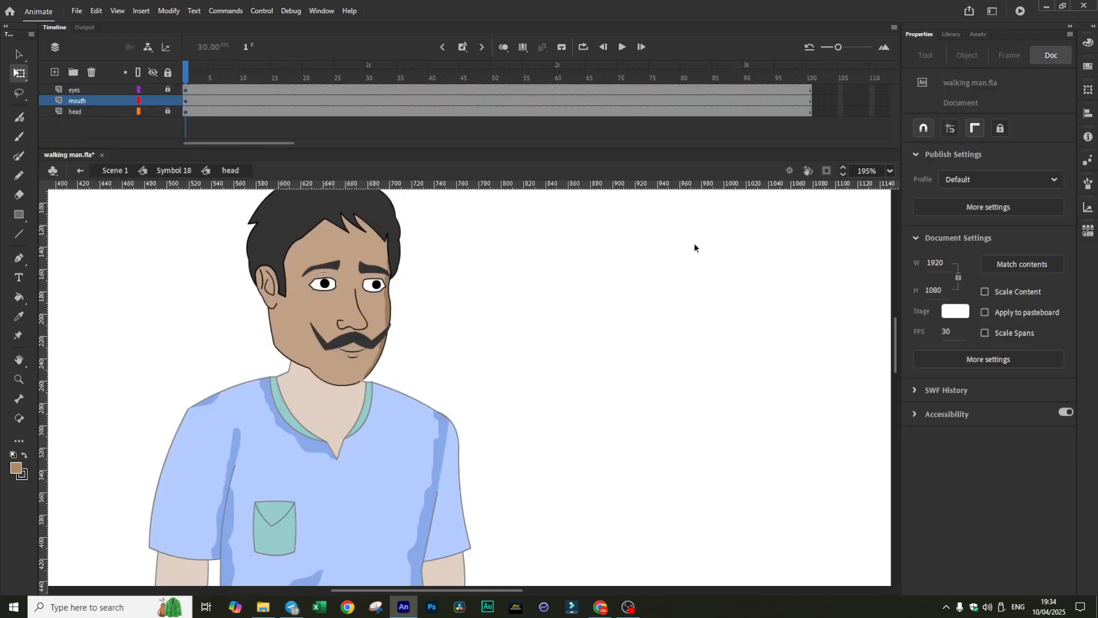
{"action": "right_click", "coordinate": [72, 90]}
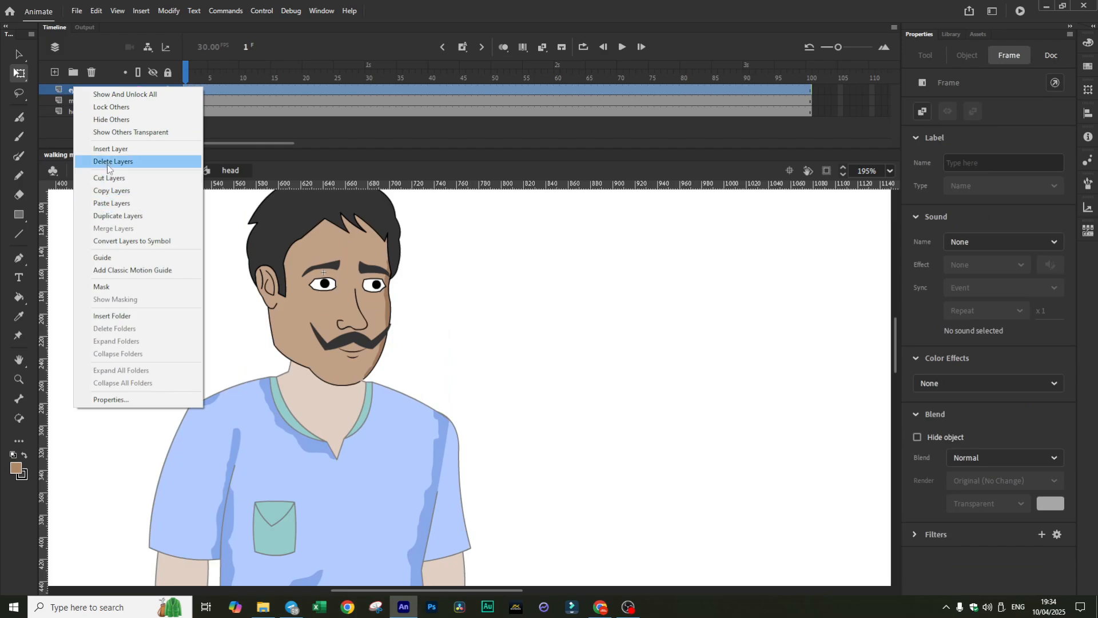
{"action": "left_click", "coordinate": [113, 203]}
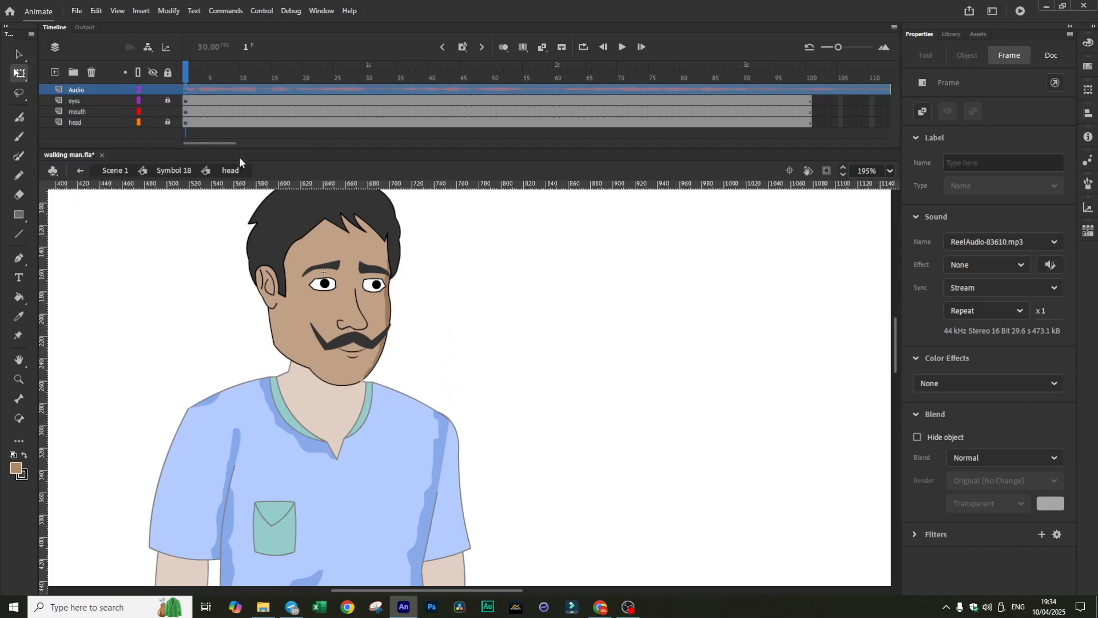
- Extend the eyes, mouth and head layers to frame 890, where the audio ends, and return to frame 1
{"action": "left_click_drag", "start_coordinate": [219, 144], "coordinate": [624, 132]}
{"action": "left_click", "coordinate": [622, 105]}
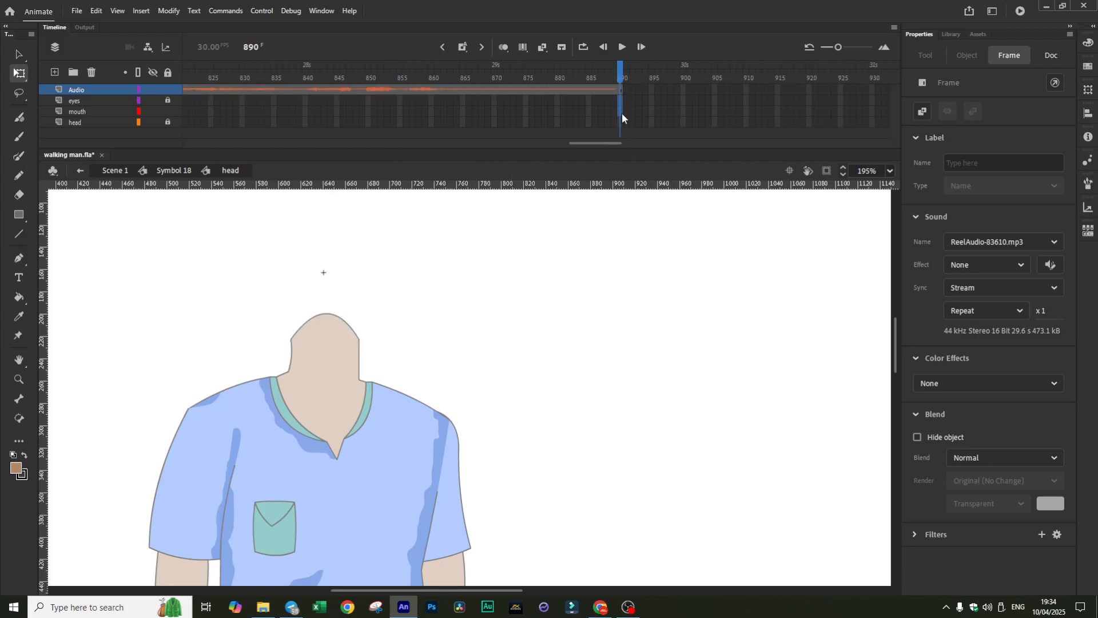
{"action": "left_click", "coordinate": [328, 365]}
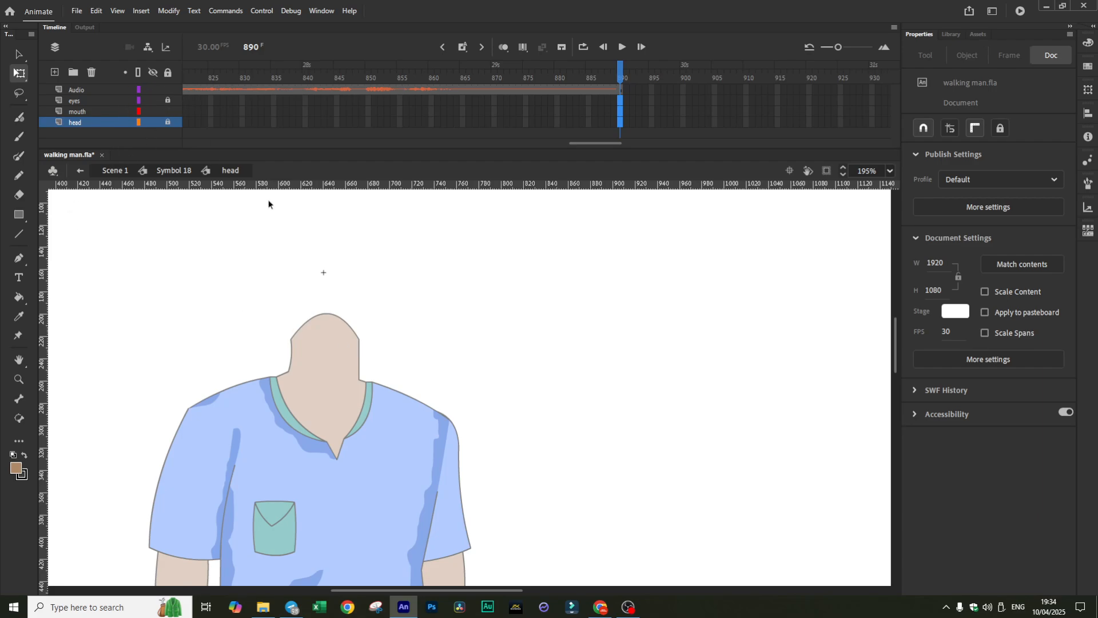
{"action": "key", "text": "F5"}
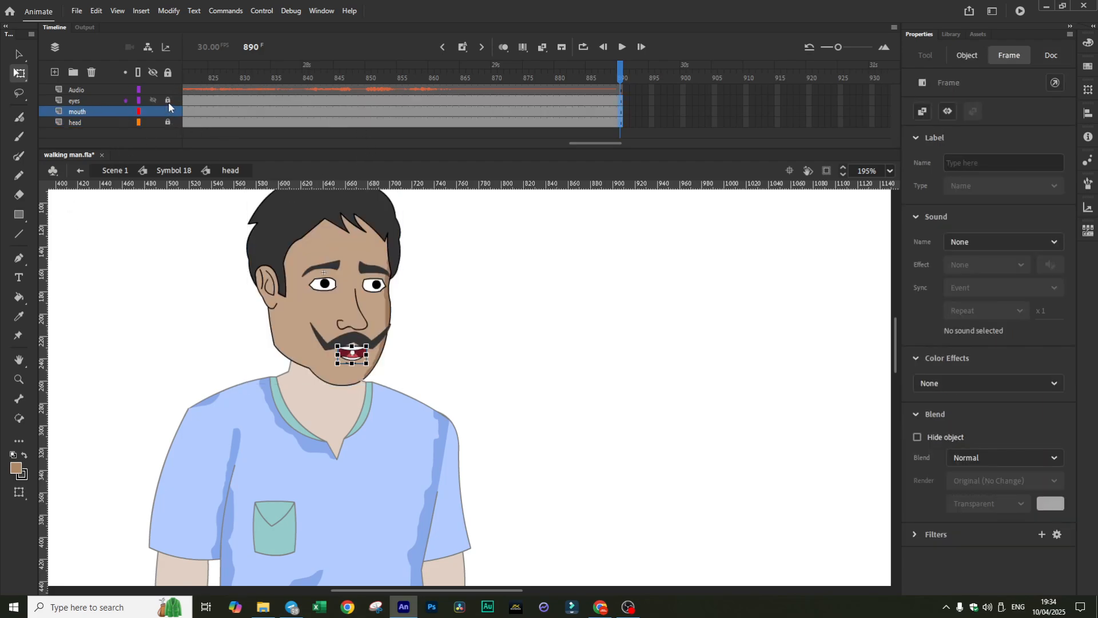
{"action": "left_click_drag", "start_coordinate": [553, 141], "coordinate": [195, 143]}
{"action": "left_click", "coordinate": [185, 72]}
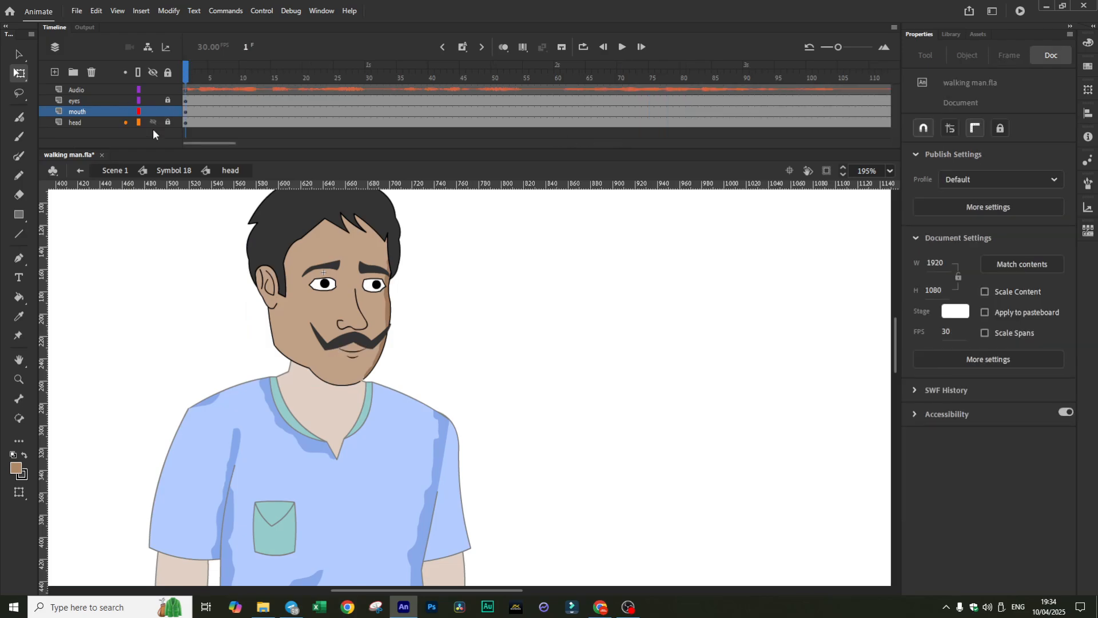
- Preview the looping mouth against the audio from frame 1, then rewind to frame 1
{"action": "left_click", "coordinate": [352, 354]}
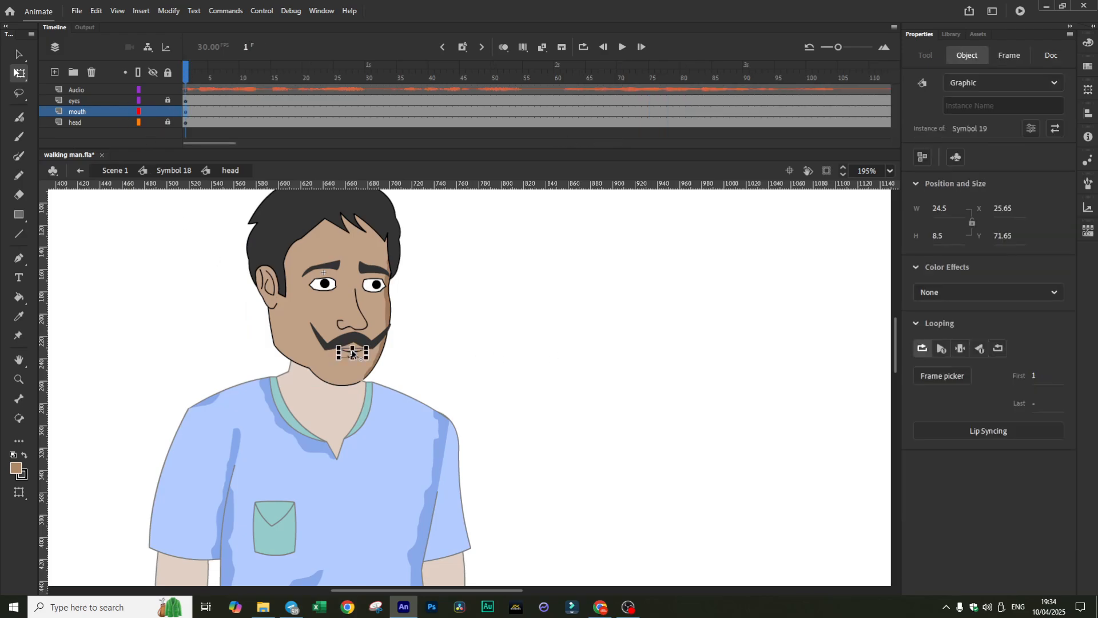
{"action": "left_click", "coordinate": [631, 316]}
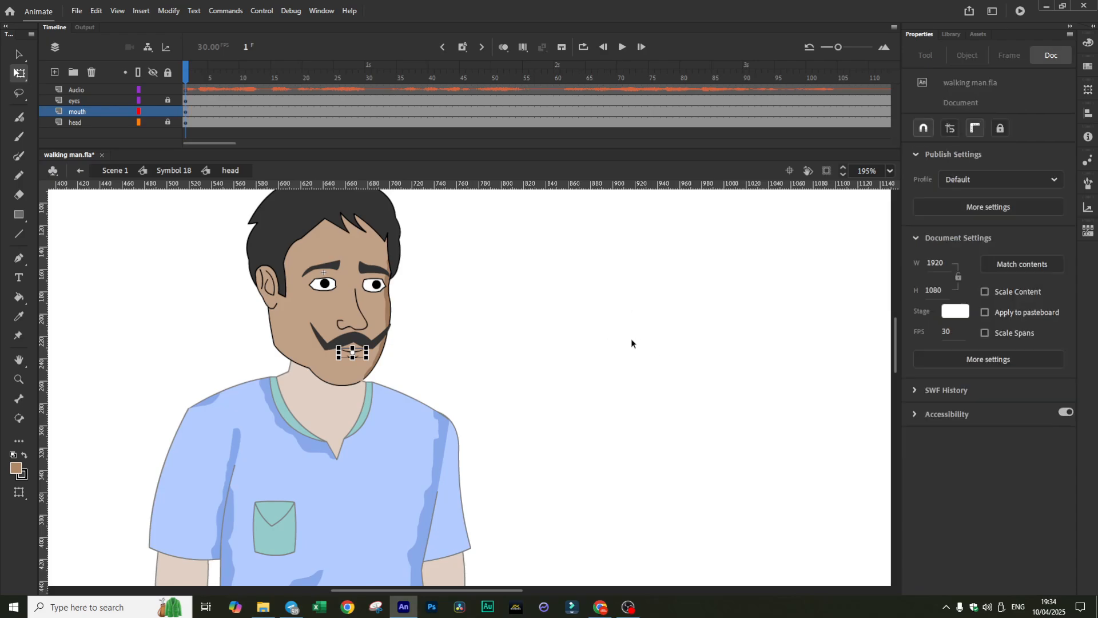
{"action": "left_click", "coordinate": [623, 47]}
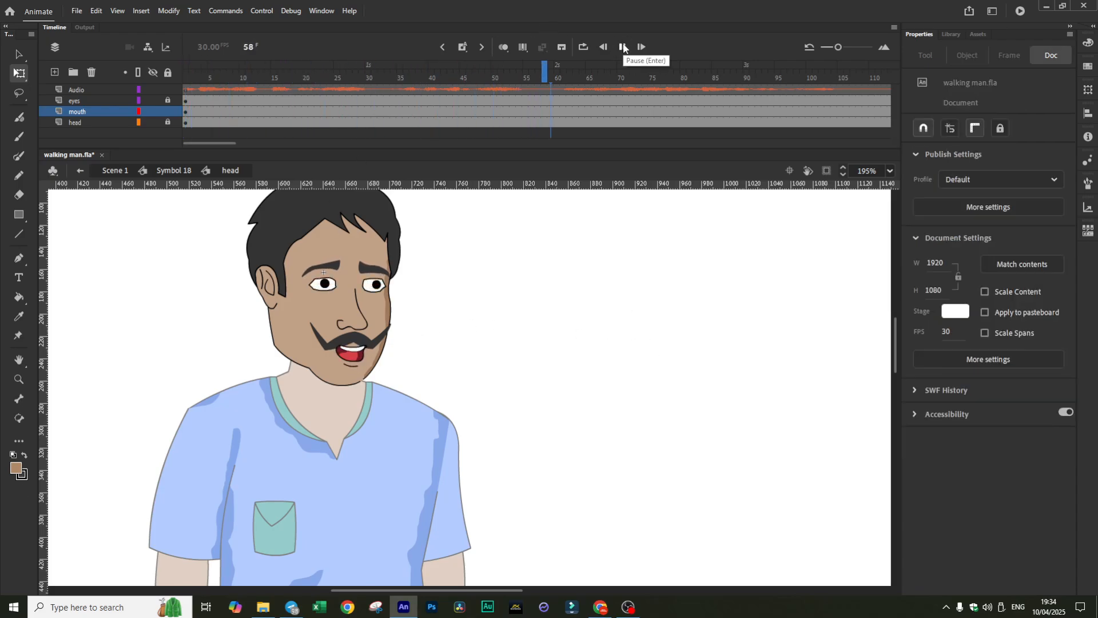
{"action": "left_click", "coordinate": [623, 46]}
{"action": "left_click_drag", "start_coordinate": [688, 76], "coordinate": [185, 77]}
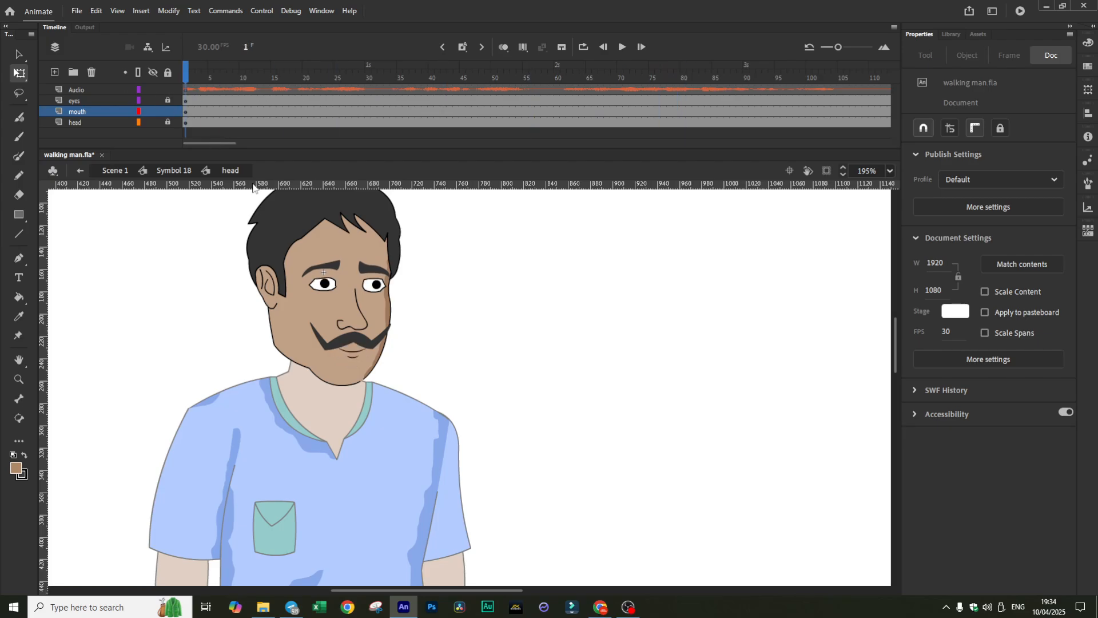
- Set the mouth instance at frame 1 to play a single frame, preview the timeline, and rewind to frame 1
{"action": "left_click", "coordinate": [185, 111]}
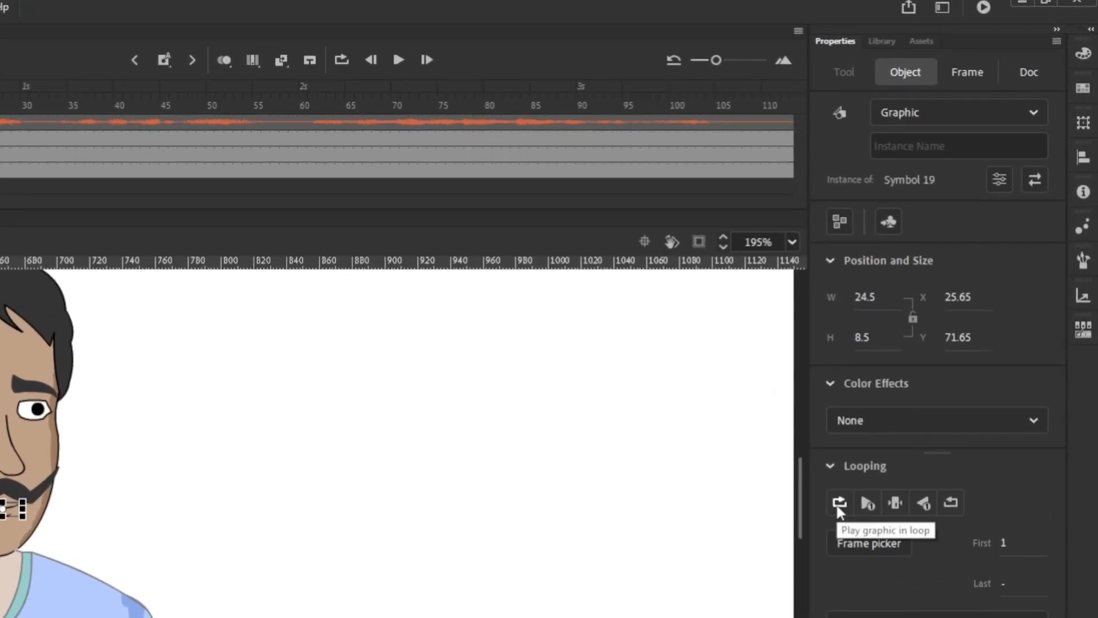
{"action": "left_click", "coordinate": [839, 503]}
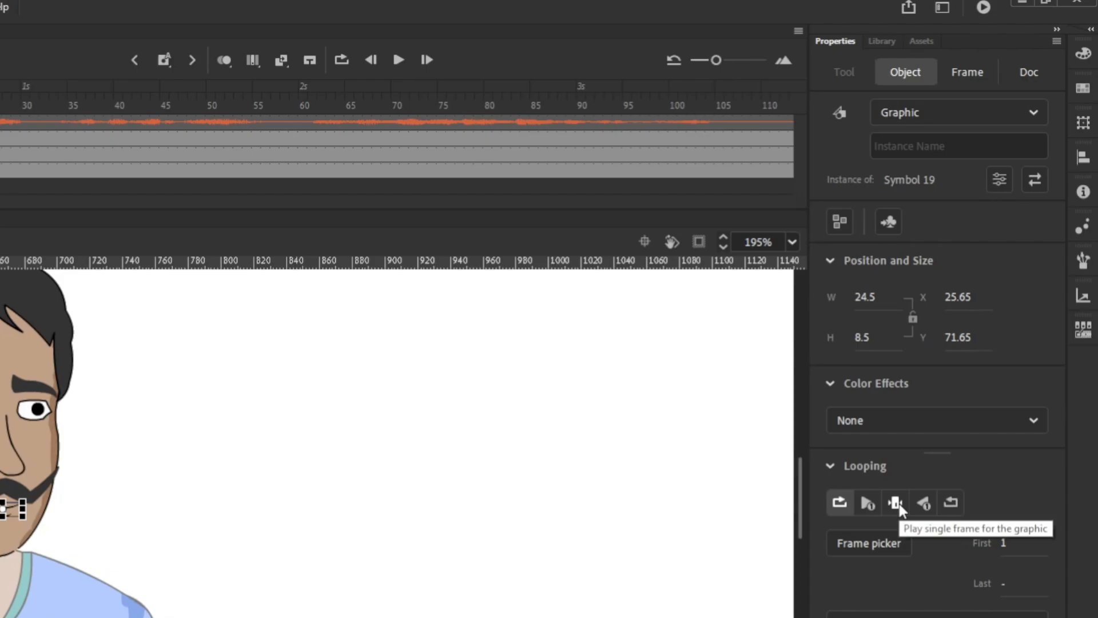
{"action": "left_click", "coordinate": [897, 503]}
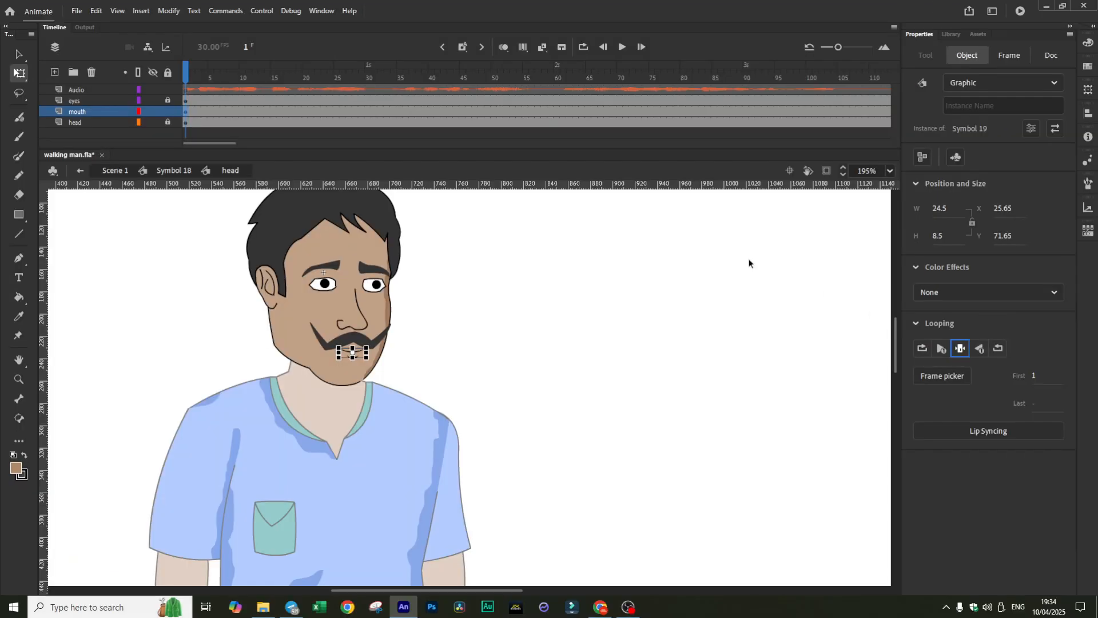
{"action": "left_click", "coordinate": [623, 47]}
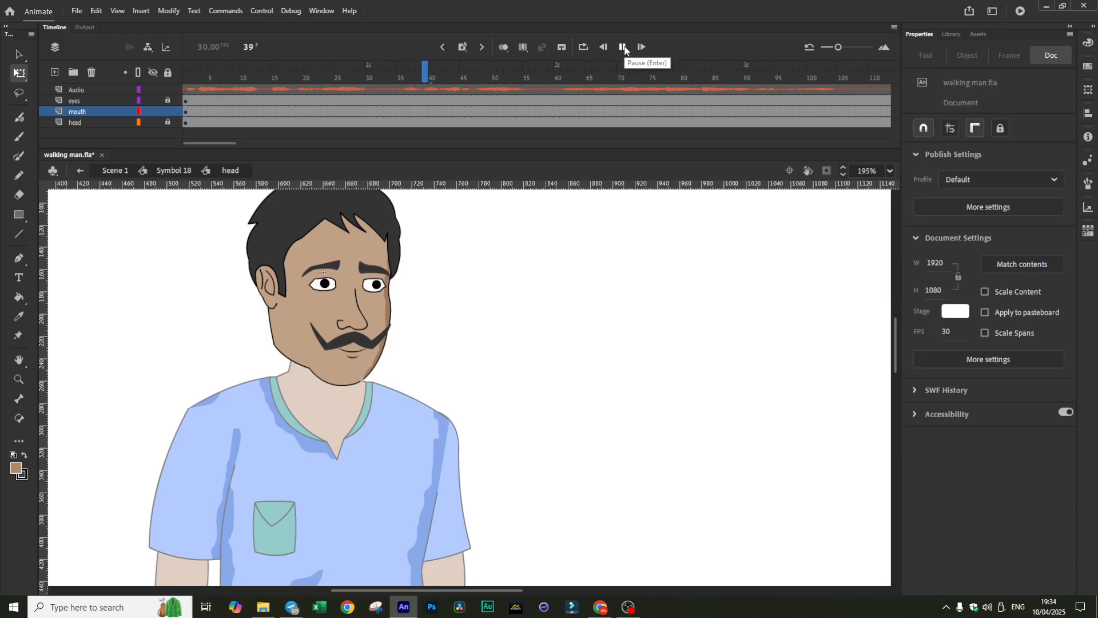
{"action": "left_click", "coordinate": [624, 46]}
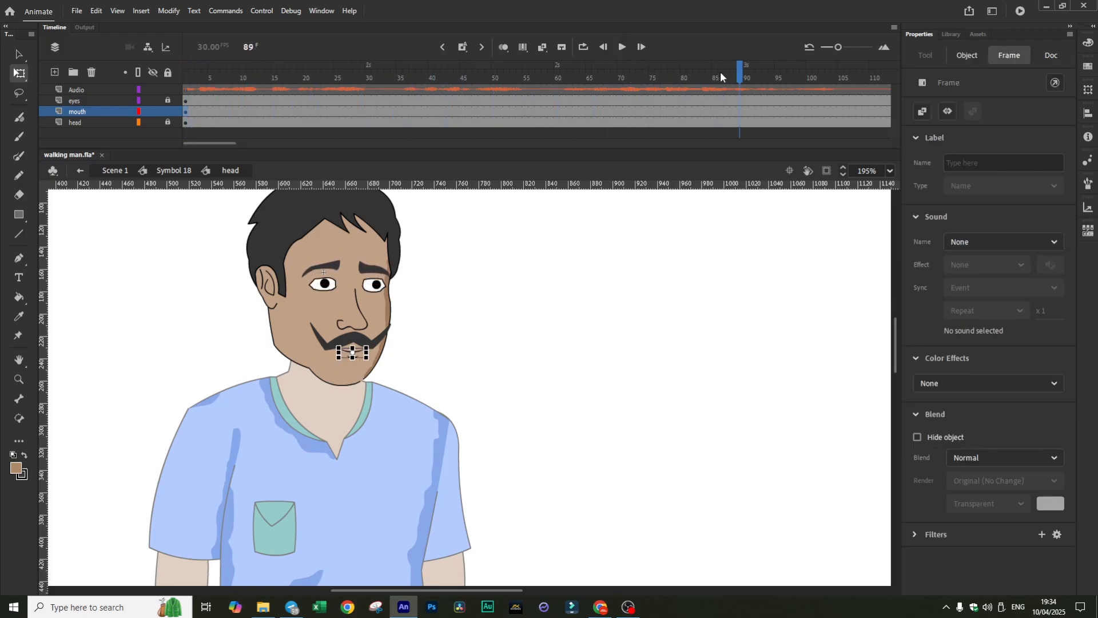
{"action": "left_click_drag", "start_coordinate": [736, 70], "coordinate": [175, 125]}
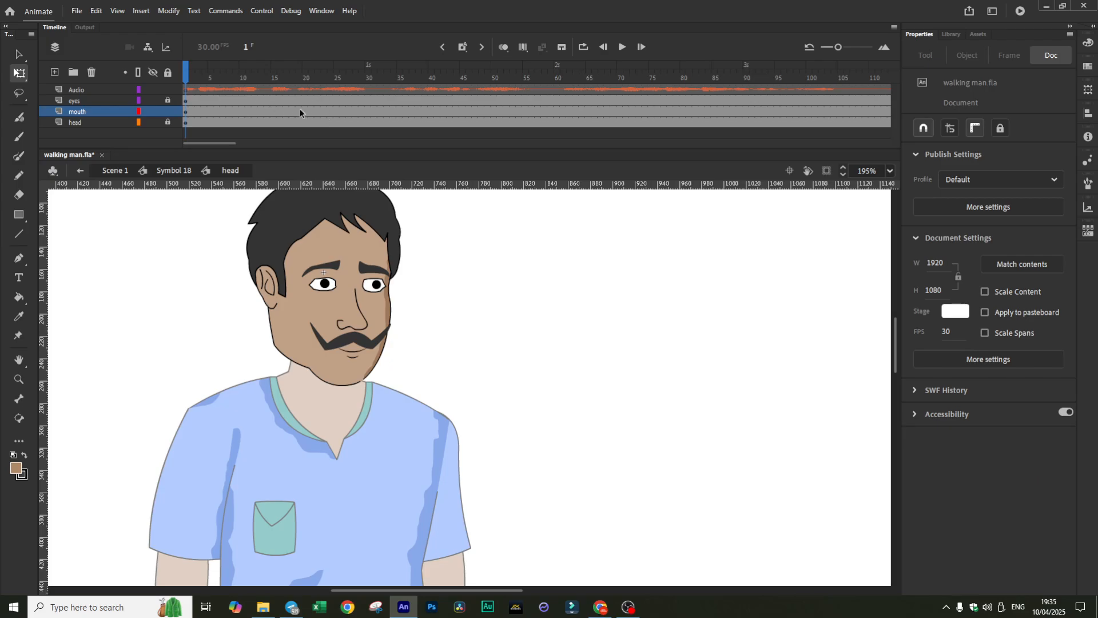
- Listen to the audio and insert mouth layer keyframes at frames 60 and 105 to bracket the spoken passage
{"action": "left_click", "coordinate": [623, 47]}
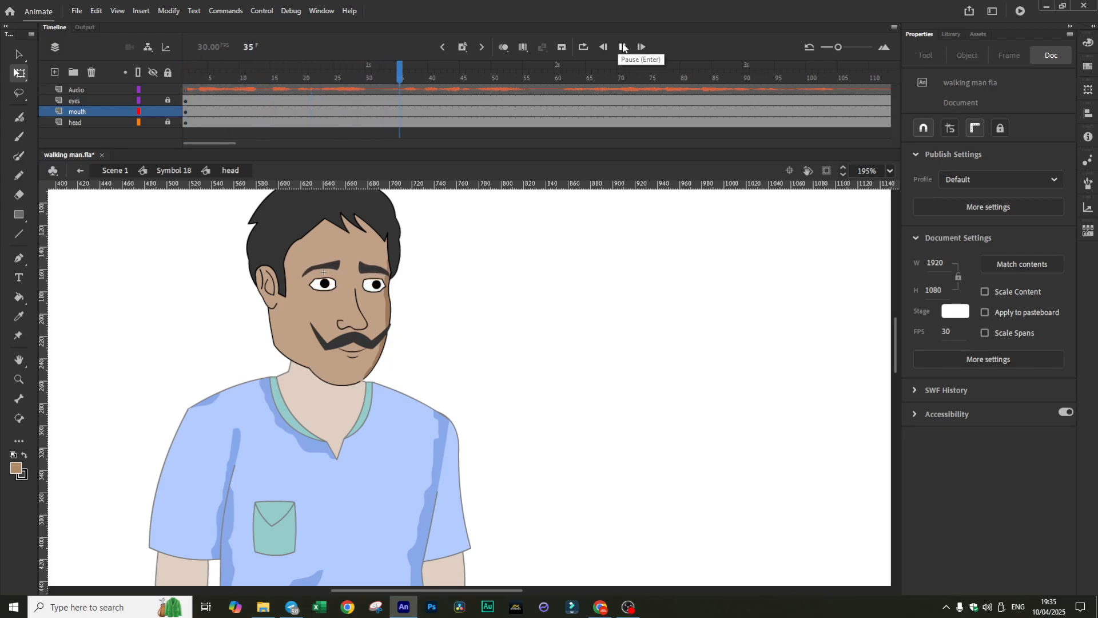
{"action": "left_click_drag", "start_coordinate": [510, 73], "coordinate": [479, 82]}
{"action": "left_click", "coordinate": [623, 47]}
{"action": "left_click", "coordinate": [562, 86]}
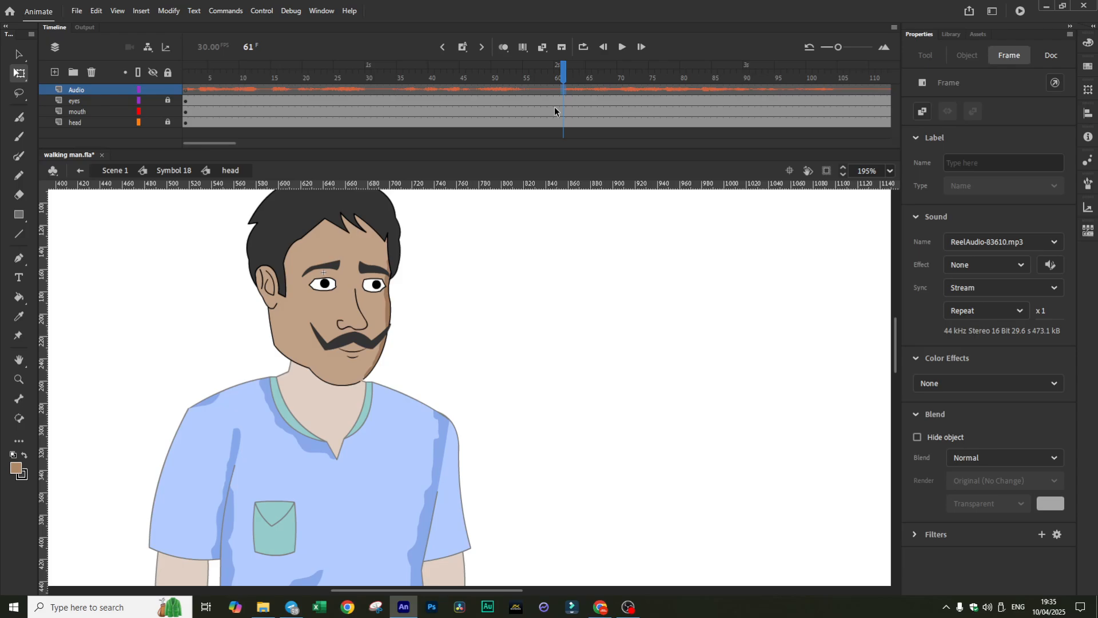
{"action": "left_click", "coordinate": [564, 114]}
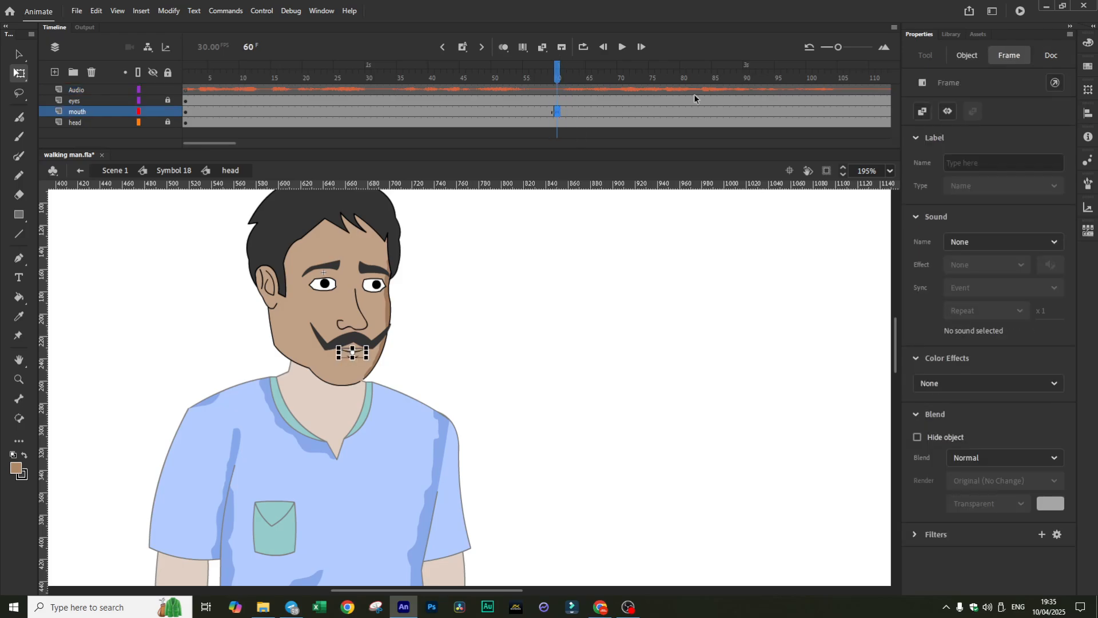
{"action": "left_click", "coordinate": [622, 48]}
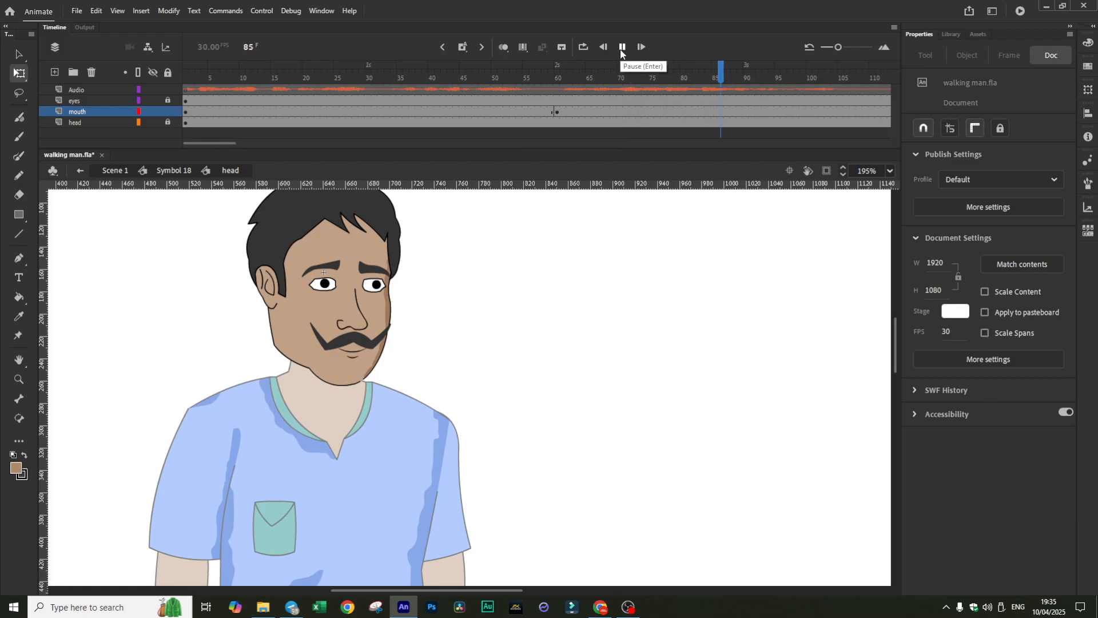
{"action": "left_click", "coordinate": [841, 73]}
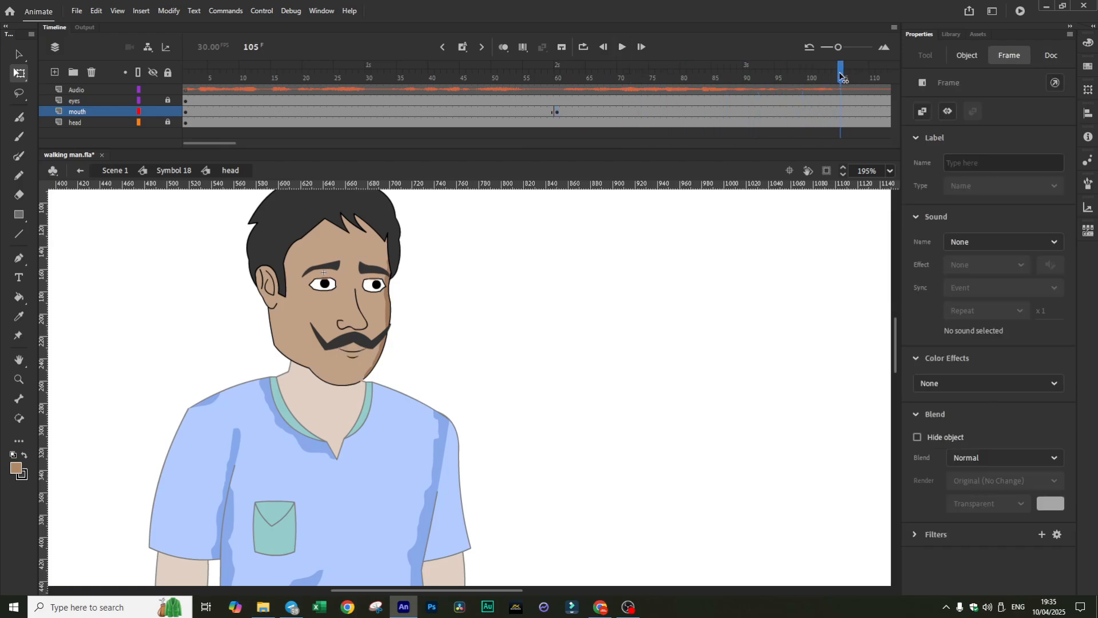
{"action": "left_click", "coordinate": [838, 111]}
- Set the mouth instance at the frame 60 keyframe to play in loop and preview the talking section
{"action": "left_click", "coordinate": [556, 113]}
{"action": "left_click", "coordinate": [557, 112]}
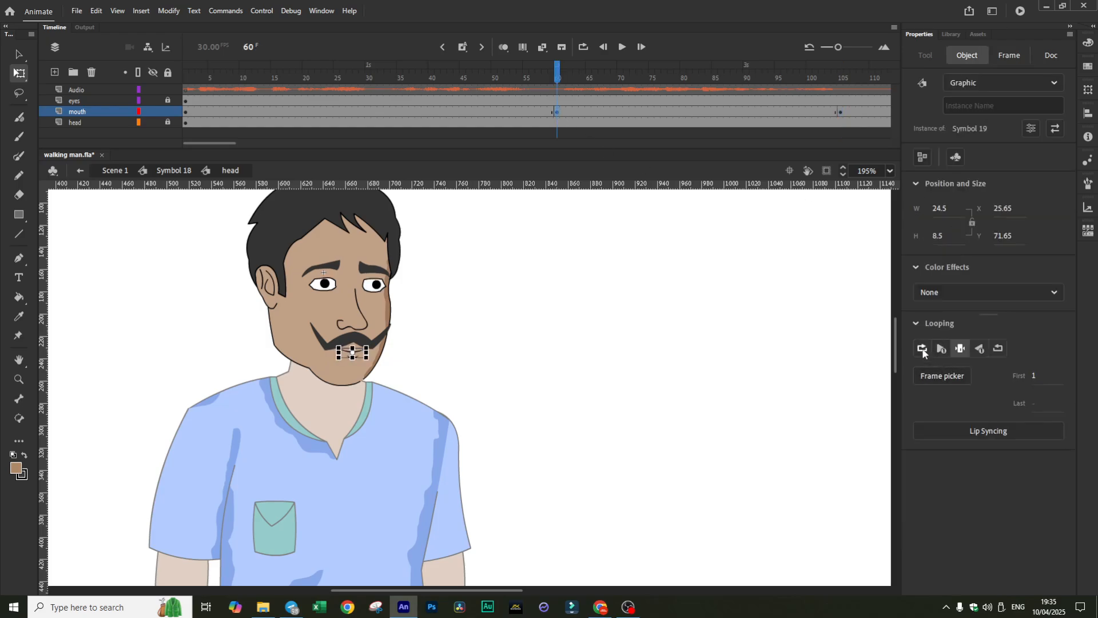
{"action": "left_click", "coordinate": [922, 348]}
{"action": "key", "text": "Return"}
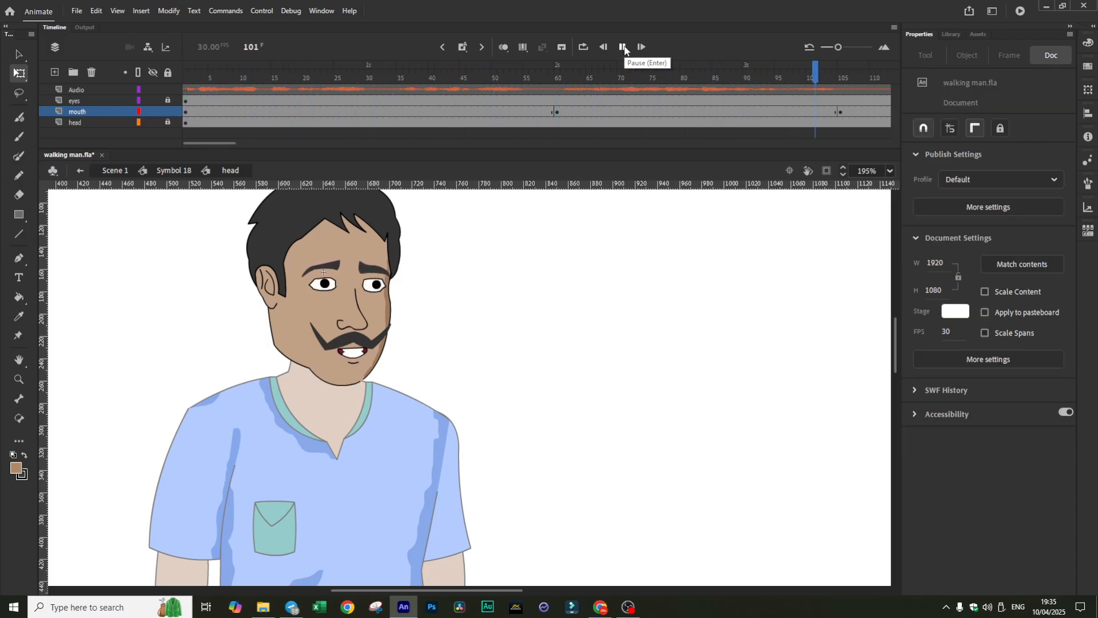
- Play on through the next spoken passage and bracket it with mouth layer keyframes at frames 153 and 187
{"action": "left_click_drag", "start_coordinate": [202, 145], "coordinate": [223, 151]}
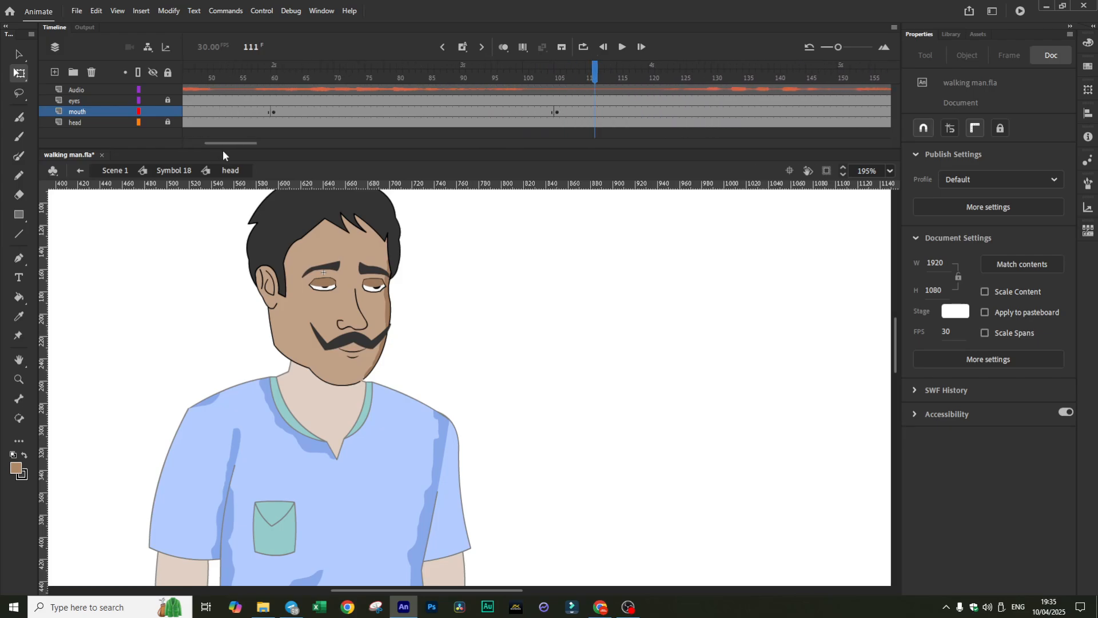
{"action": "left_click", "coordinate": [621, 48]}
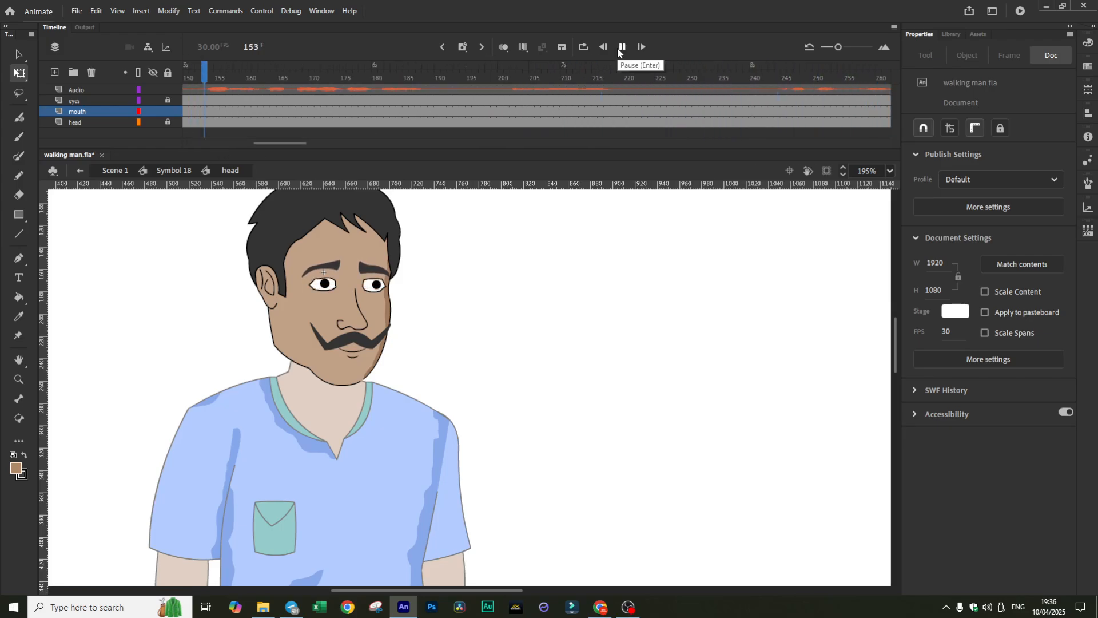
{"action": "left_click", "coordinate": [620, 49]}
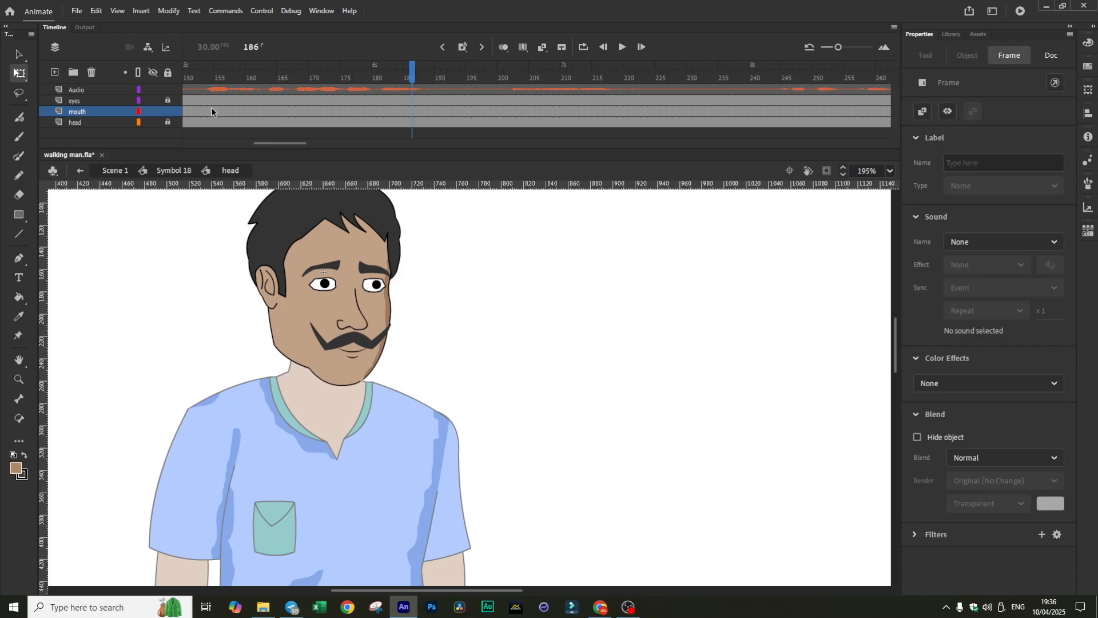
{"action": "left_click", "coordinate": [208, 109]}
{"action": "left_click", "coordinate": [207, 109]}
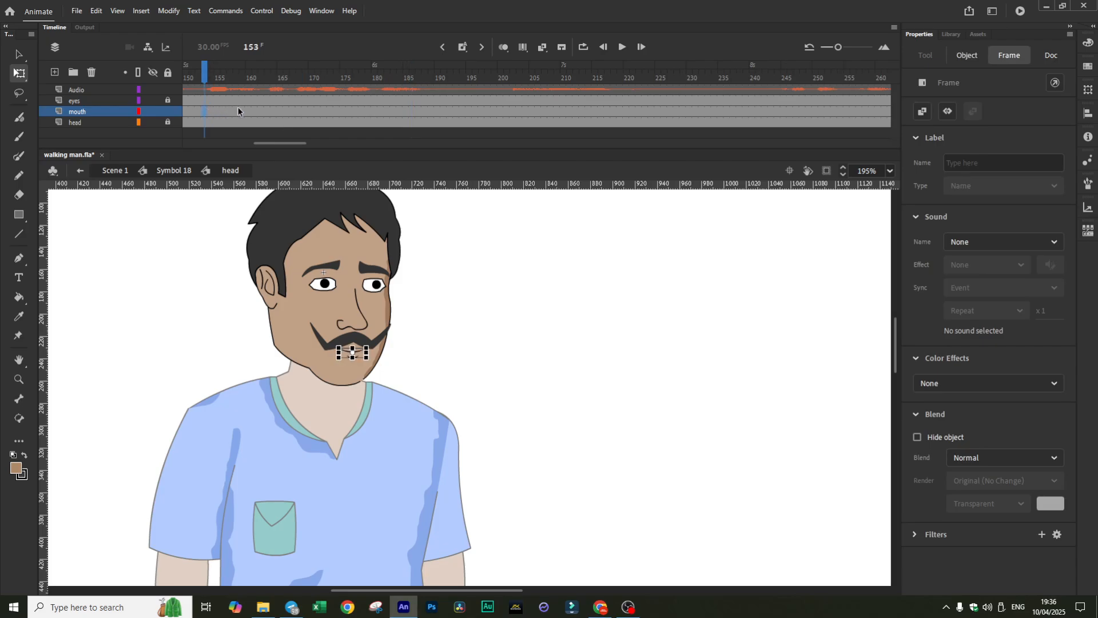
{"action": "left_click", "coordinate": [421, 112]}
{"action": "key", "text": "F6"}
- Set the mouth instance at the frame 153 keyframe to play in loop
{"action": "left_click", "coordinate": [206, 112]}
{"action": "left_click", "coordinate": [966, 55]}
{"action": "left_click", "coordinate": [922, 349]}
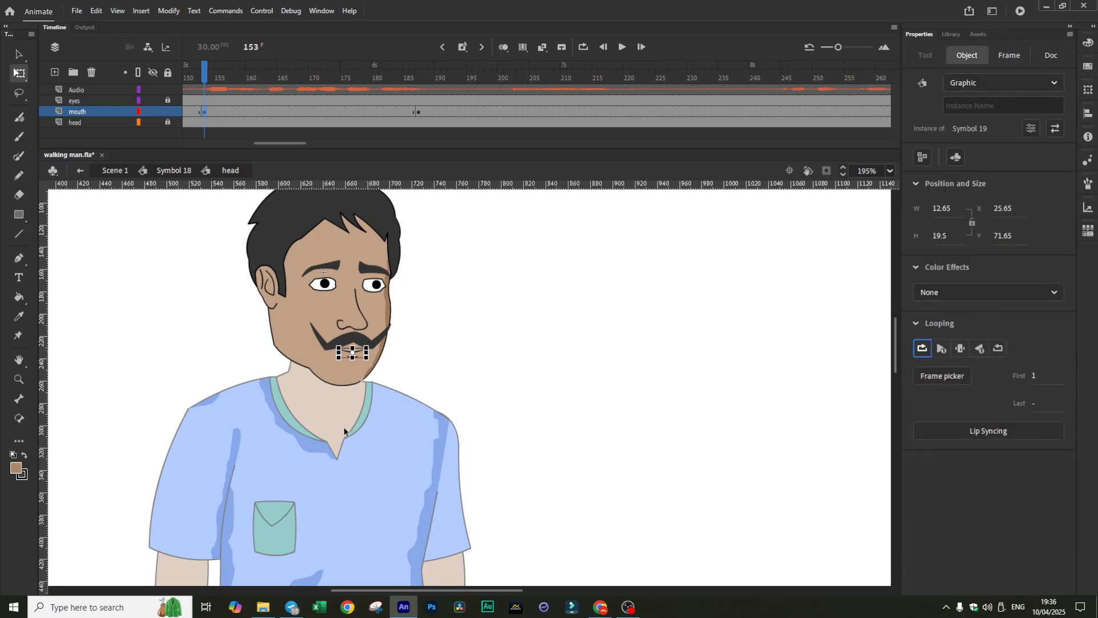
- Play on through the next spoken passage and bracket it with mouth layer keyframes at frames 267 and 302
{"action": "left_click", "coordinate": [623, 48]}
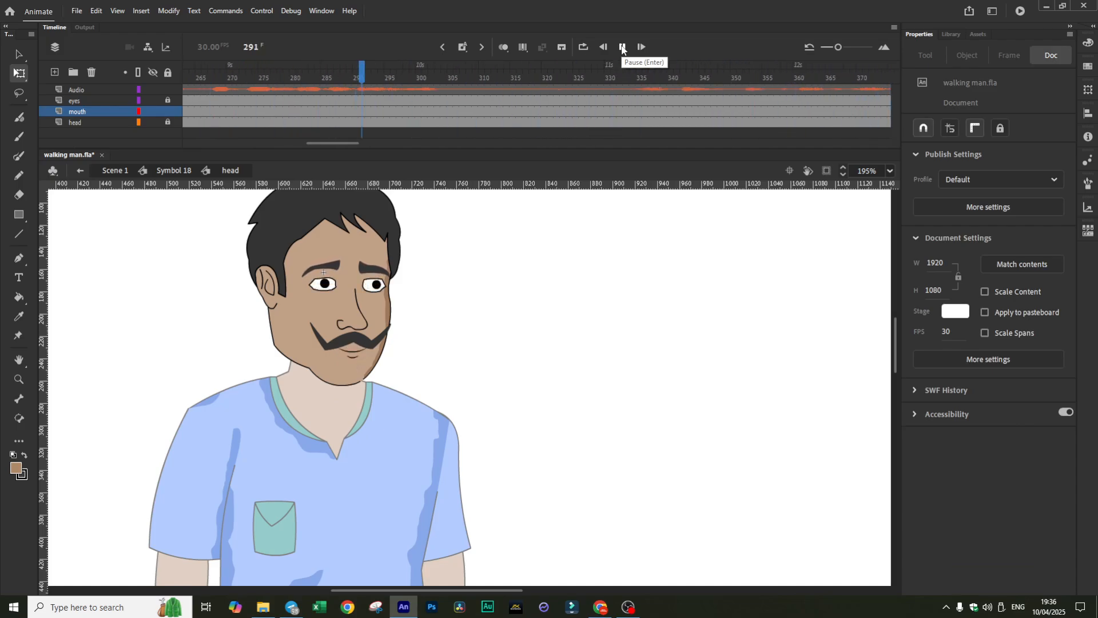
{"action": "left_click", "coordinate": [622, 48]}
{"action": "left_click", "coordinate": [210, 112]}
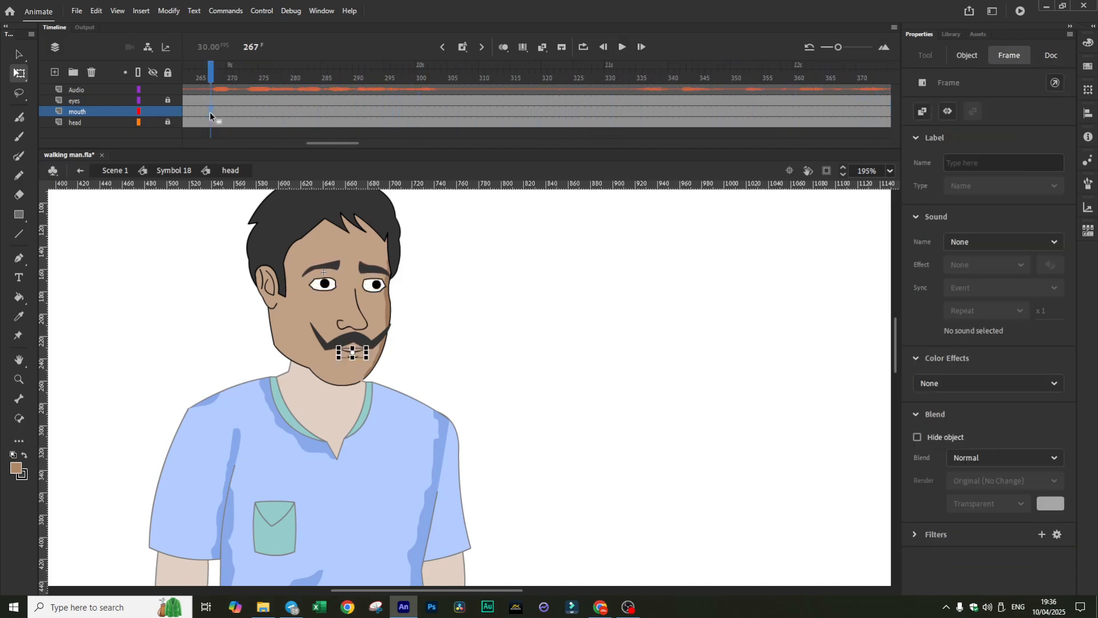
{"action": "left_click", "coordinate": [278, 130]}
{"action": "left_click", "coordinate": [432, 112]}
- Set the mouth instance at the frame 267 keyframe to play in loop and play on to the following speech
{"action": "left_click", "coordinate": [211, 113]}
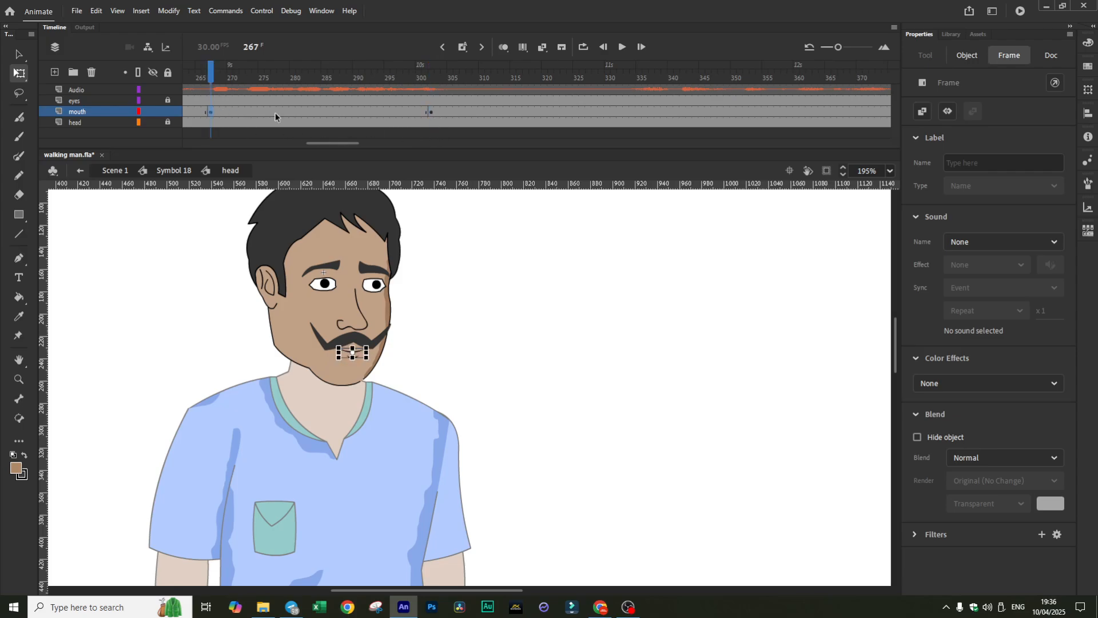
{"action": "left_click", "coordinate": [966, 55]}
{"action": "left_click", "coordinate": [624, 45]}
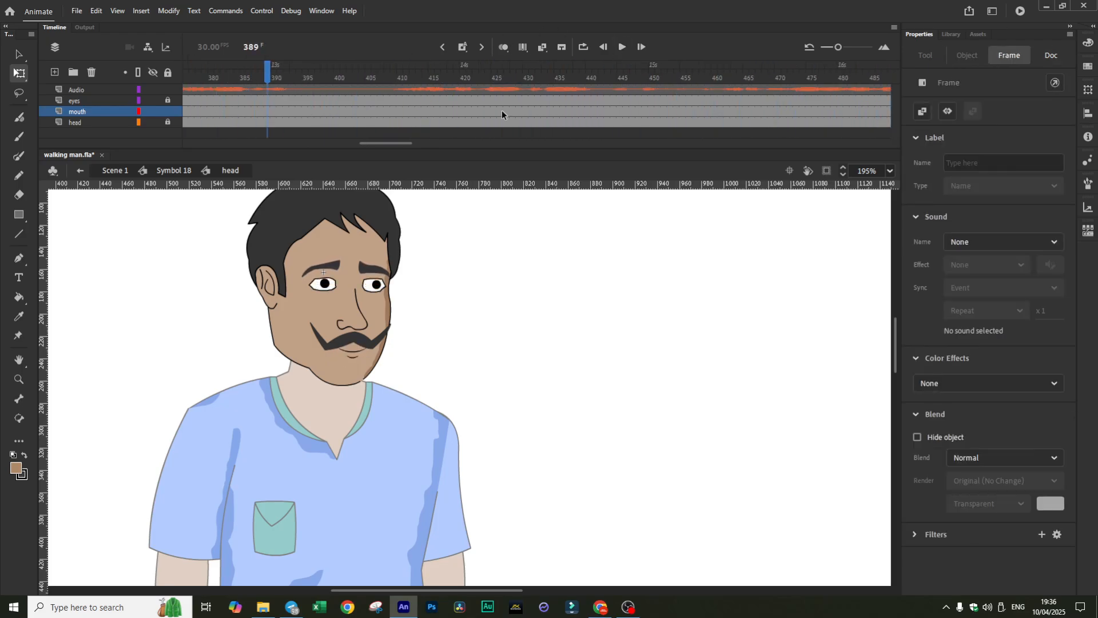
{"action": "left_click", "coordinate": [625, 47]}
- Insert mouth layer keyframes at frames 368 and 395 around the spoken passage
{"action": "left_click", "coordinate": [351, 115]}
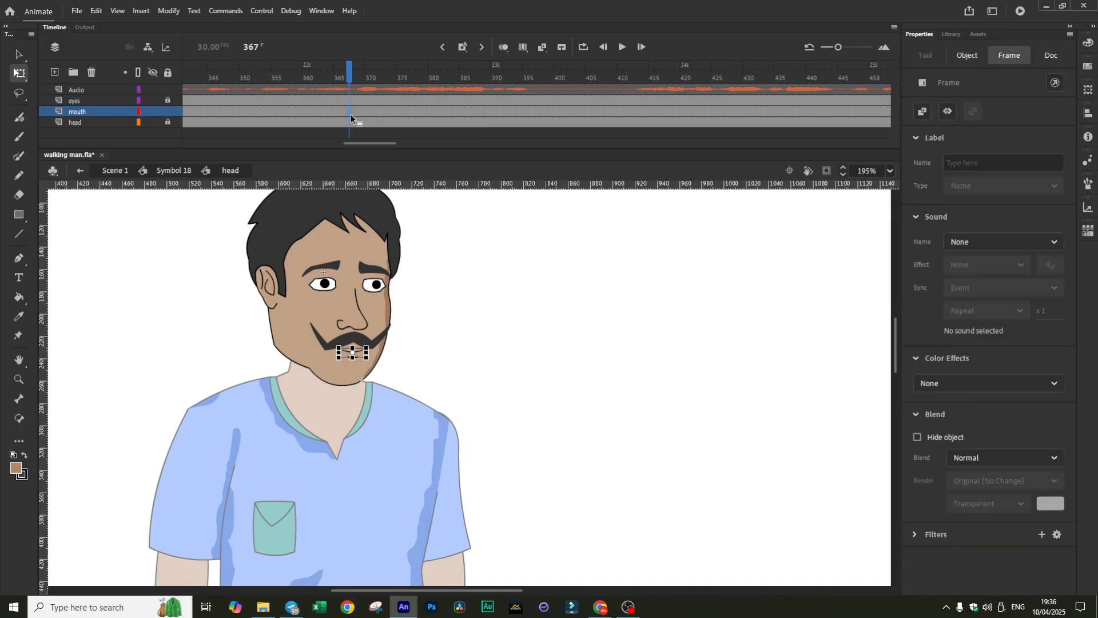
{"action": "key", "text": "F6"}
{"action": "left_click", "coordinate": [522, 111]}
{"action": "key", "text": "F6"}
- Set the mouth instance at the frame 368 keyframe to play in loop and preview the section
{"action": "left_click", "coordinate": [355, 111]}
{"action": "left_click", "coordinate": [922, 348]}
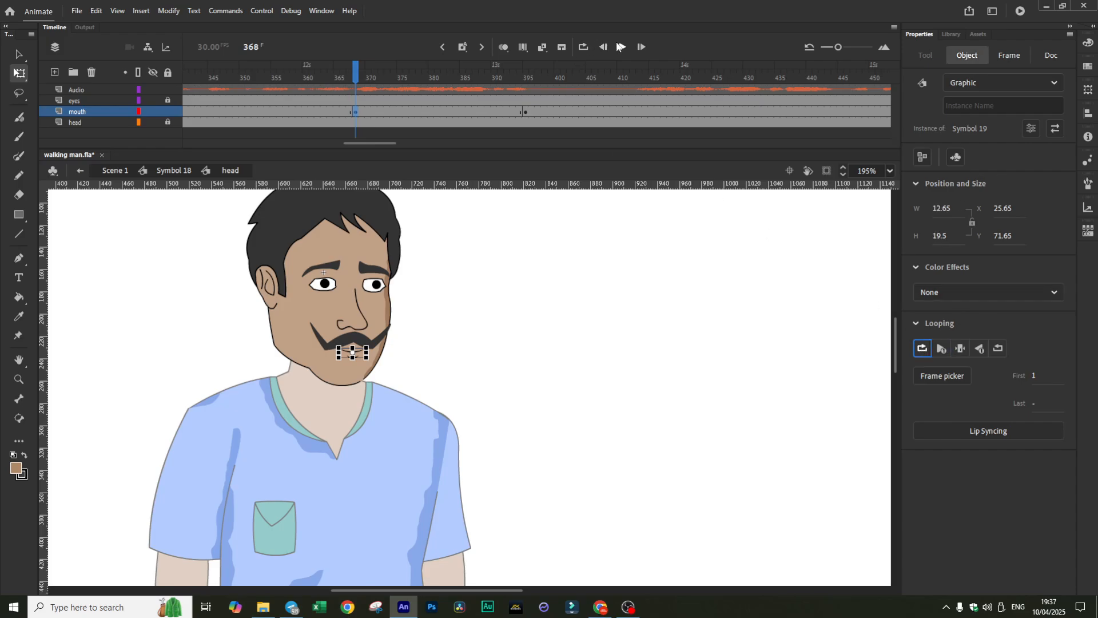
{"action": "left_click", "coordinate": [621, 47]}
- Bracket the next spoken passage with mouth layer keyframes at frames 413 and 438, listening for where the speech ends
{"action": "left_click", "coordinate": [633, 111]}
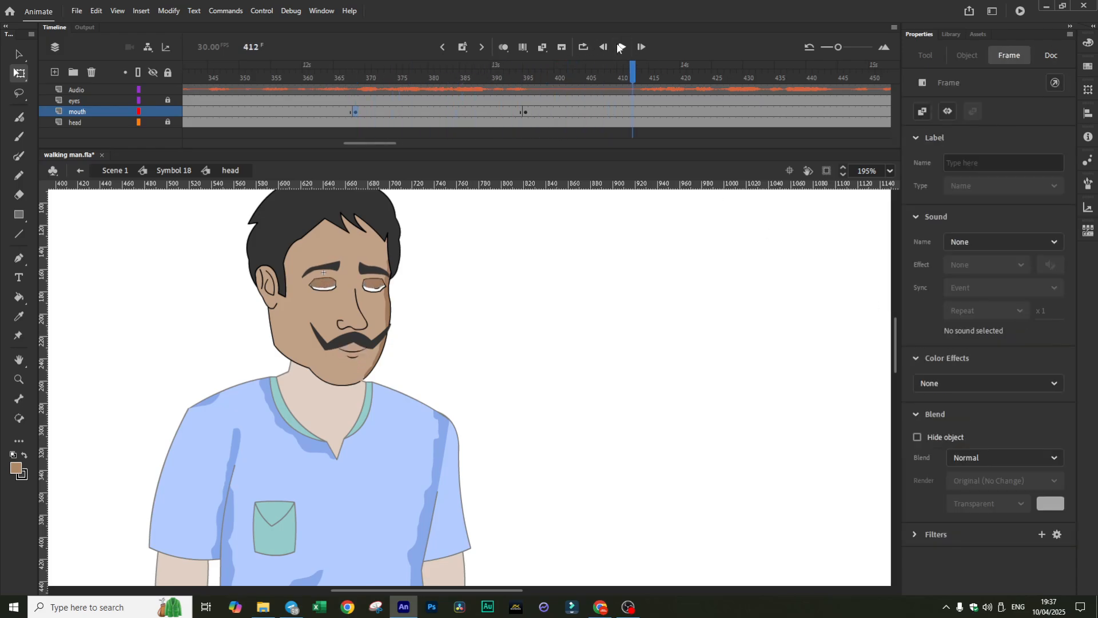
{"action": "left_click", "coordinate": [638, 113]}
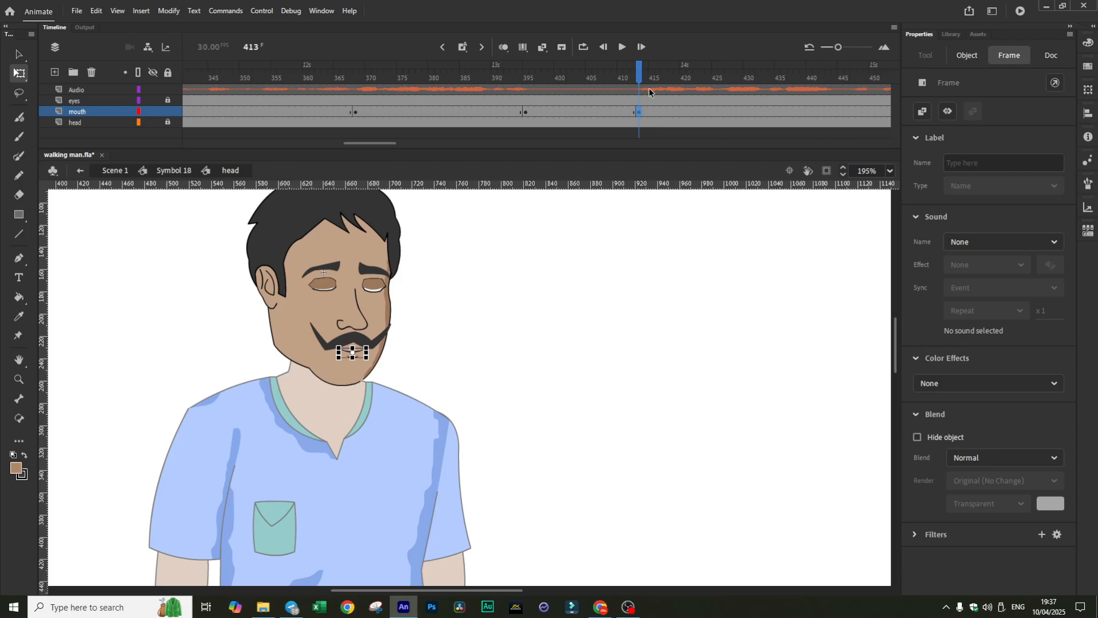
{"action": "left_click", "coordinate": [622, 47]}
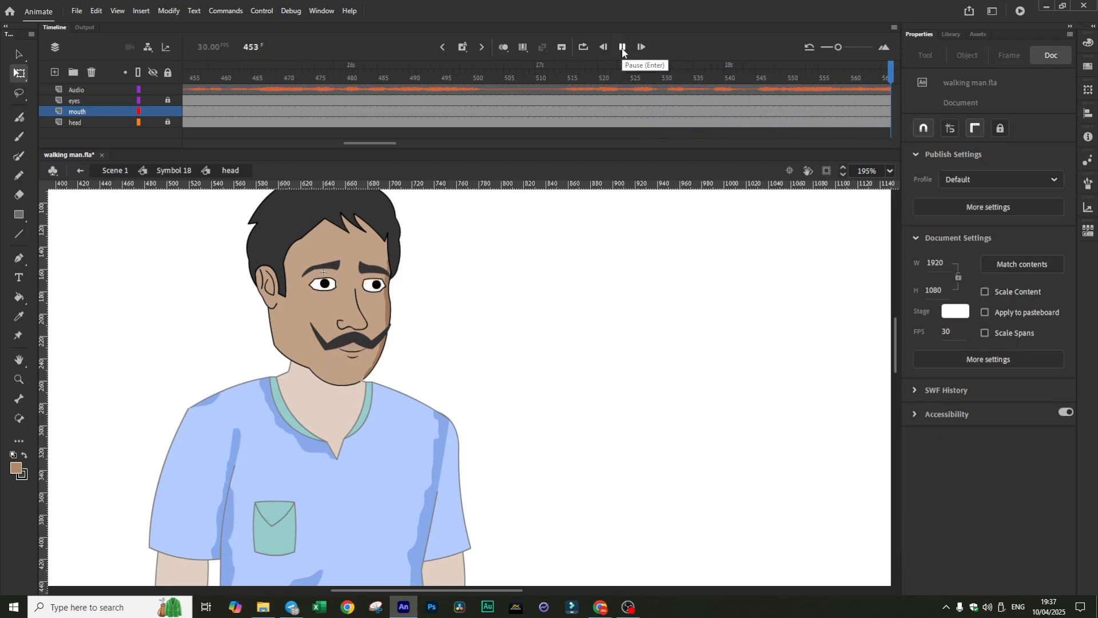
{"action": "left_click", "coordinate": [623, 47]}
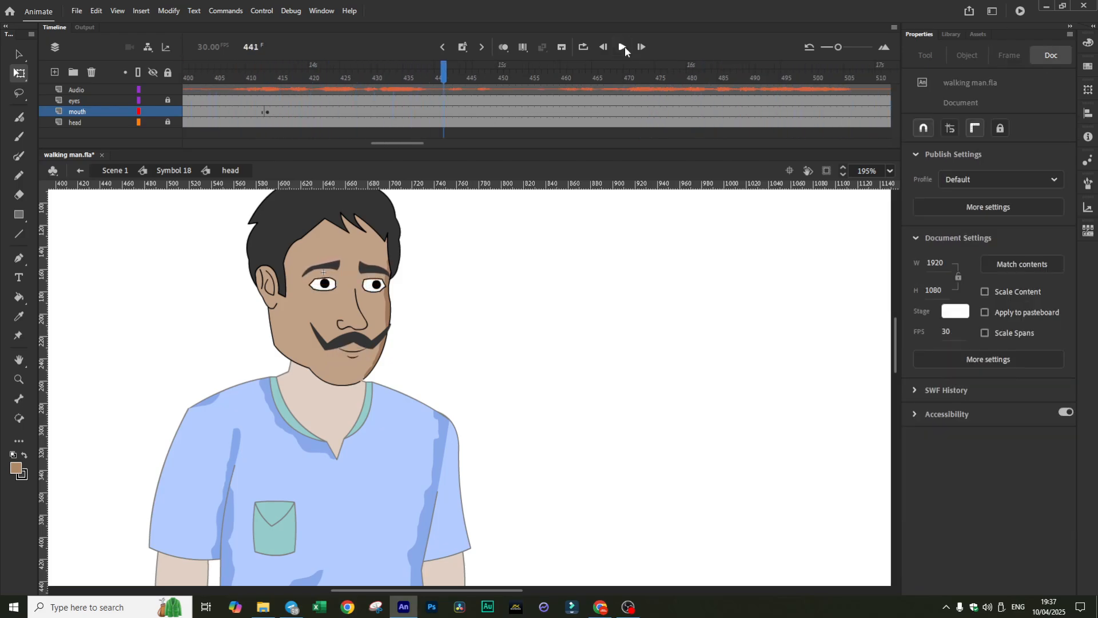
{"action": "left_click", "coordinate": [426, 110]}
{"action": "key", "text": "F6"}
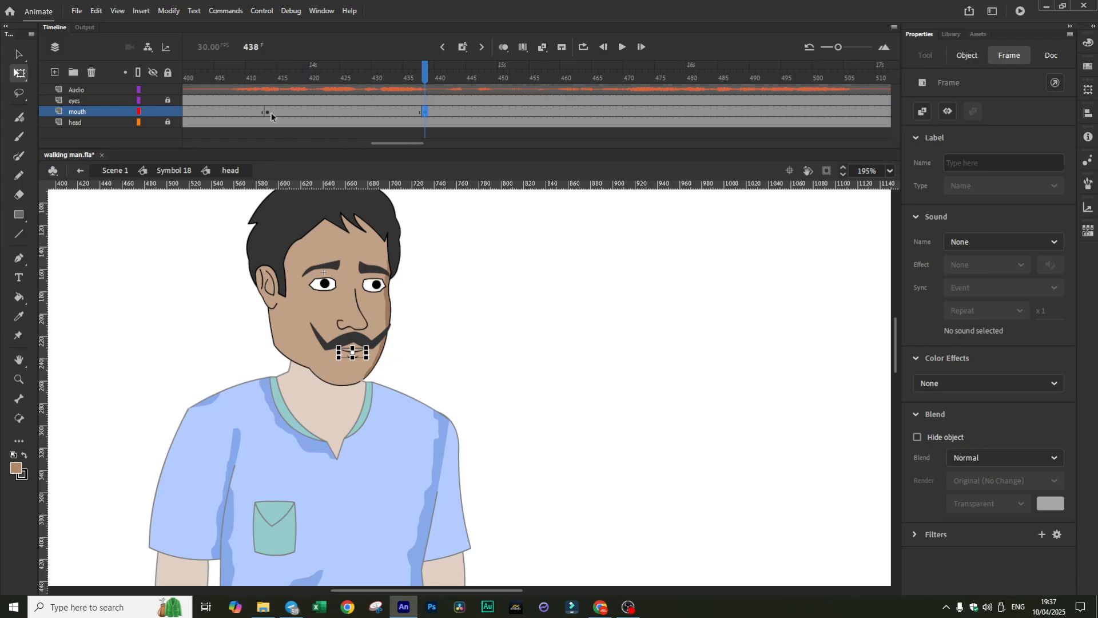
- Set the mouth instance at the frame 413 keyframe to play in loop and preview the talking
{"action": "left_click", "coordinate": [269, 112]}
{"action": "left_click", "coordinate": [967, 55]}
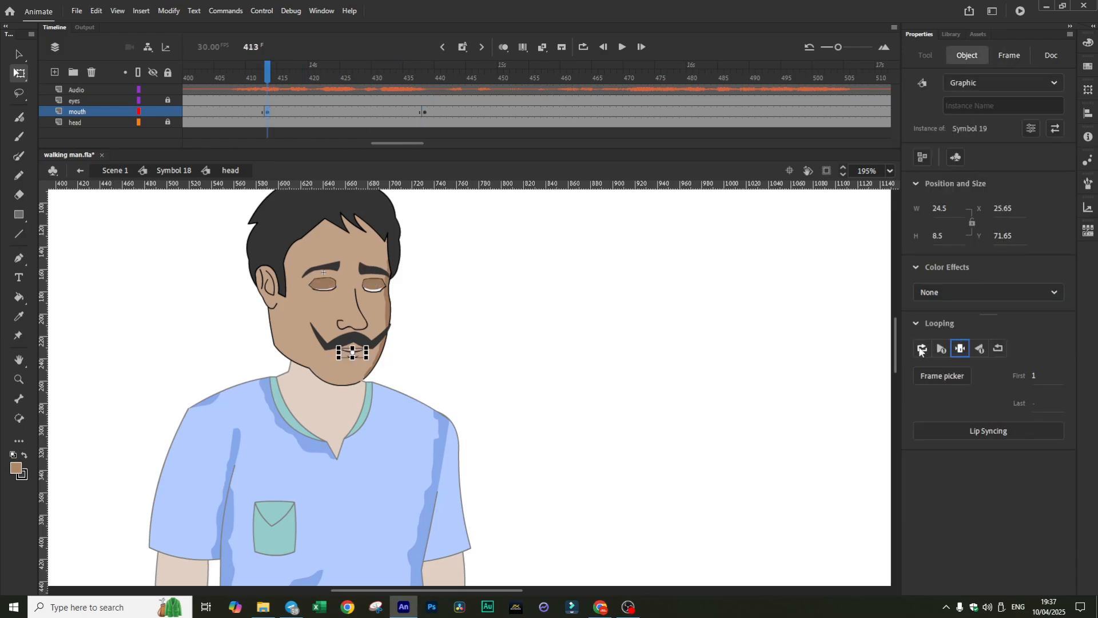
{"action": "left_click", "coordinate": [623, 47]}
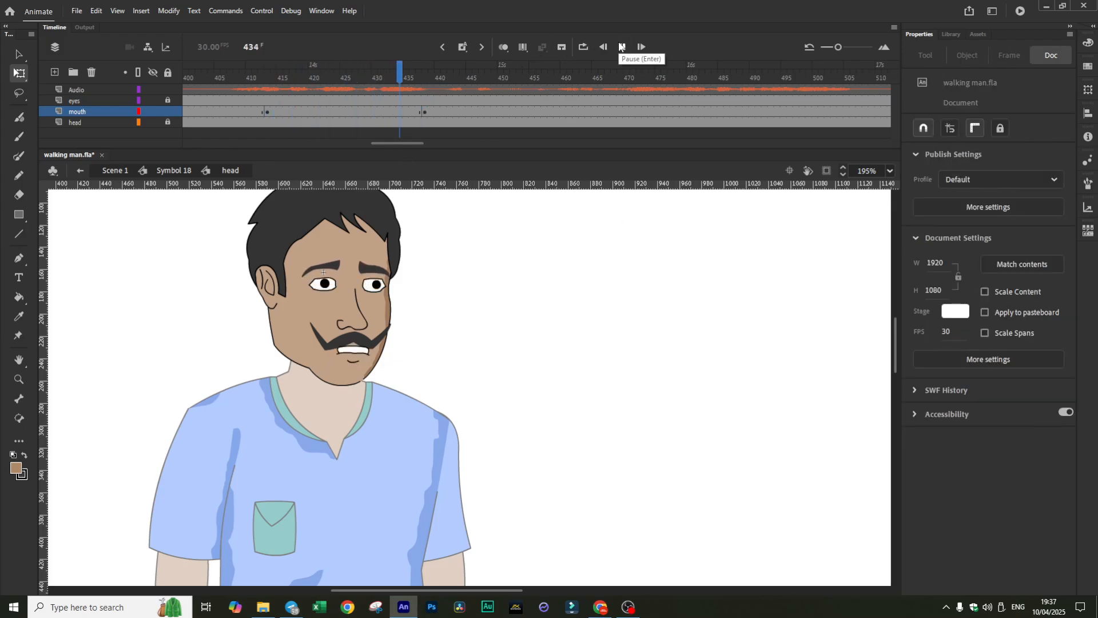
{"action": "left_click", "coordinate": [621, 46]}
- Insert mouth layer keyframes at frames 464 and 503 to bracket the next spoken passage, checking it against the audio
{"action": "left_click", "coordinate": [589, 111]}
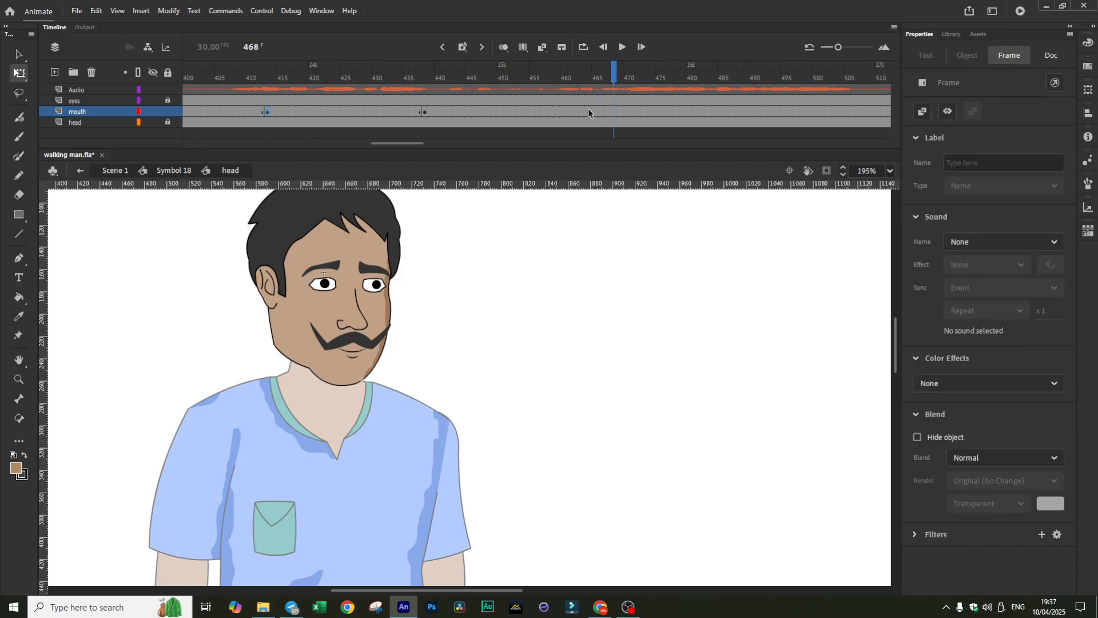
{"action": "key", "text": "F6"}
{"action": "left_click", "coordinate": [622, 46]}
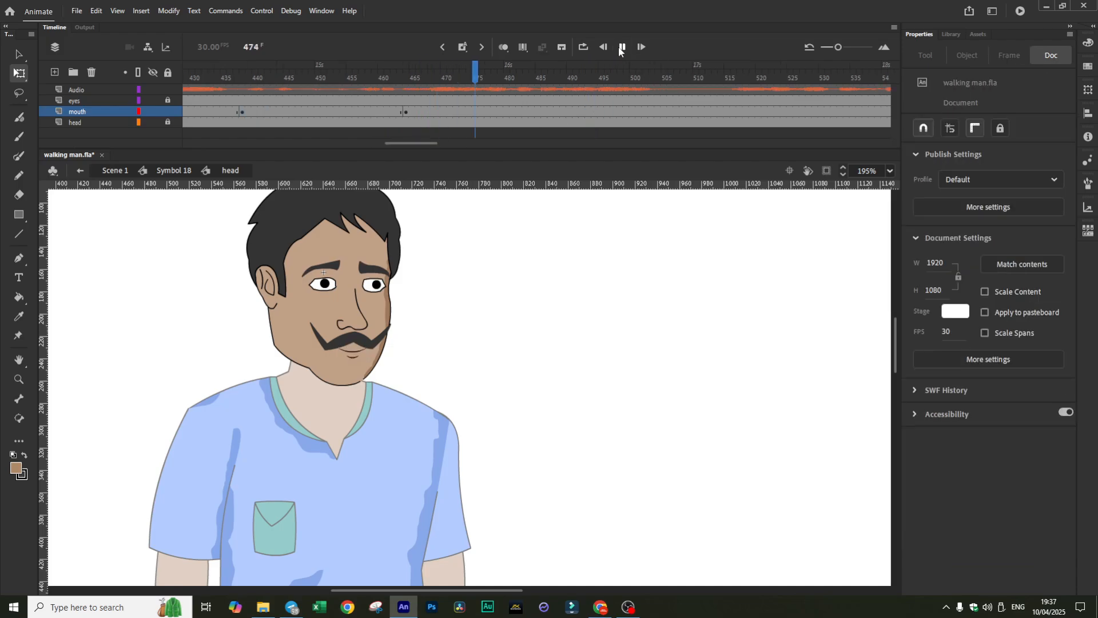
{"action": "left_click", "coordinate": [622, 46]}
{"action": "left_click", "coordinate": [652, 111]}
{"action": "key", "text": "F6"}
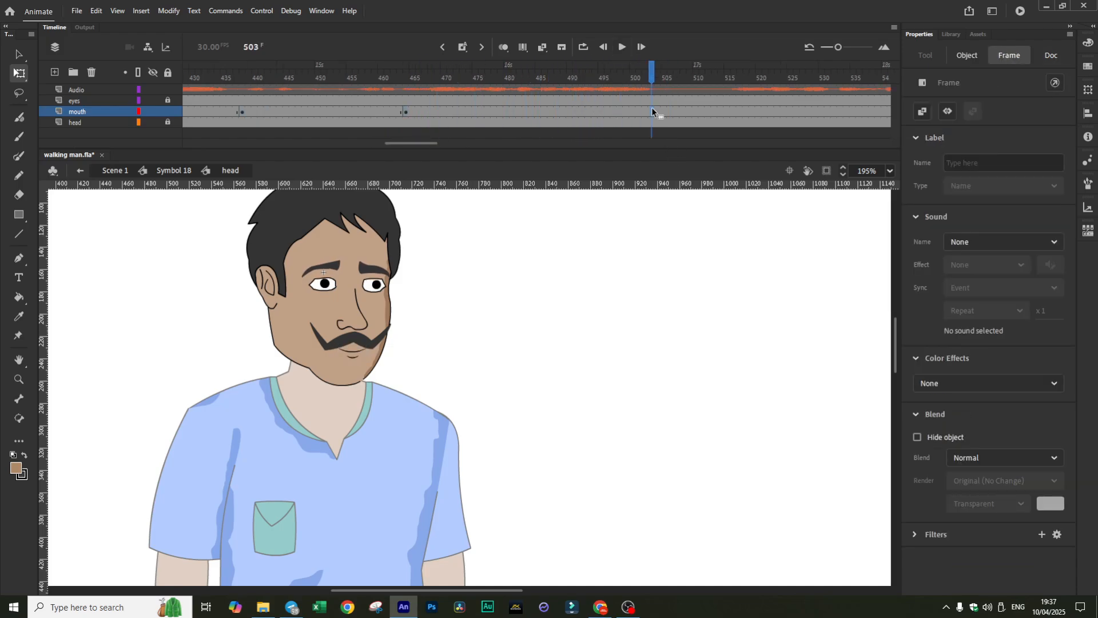
- Set the mouth instance at the frame 464 keyframe to play in loop and play on past its end
{"action": "left_click", "coordinate": [406, 112]}
{"action": "left_click", "coordinate": [967, 55]}
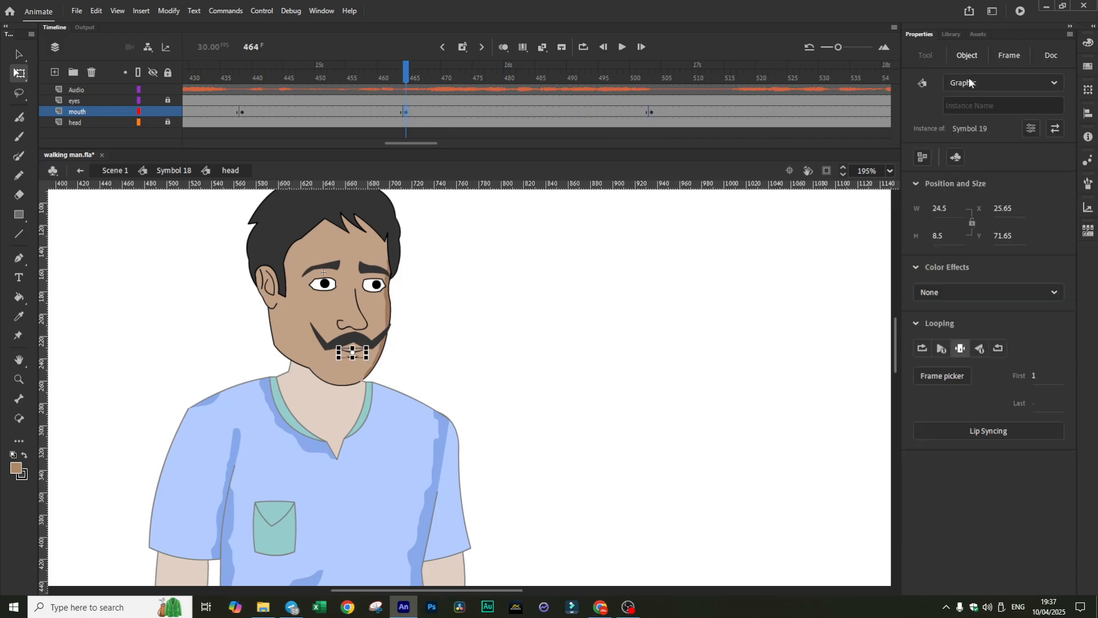
{"action": "left_click", "coordinate": [622, 46]}
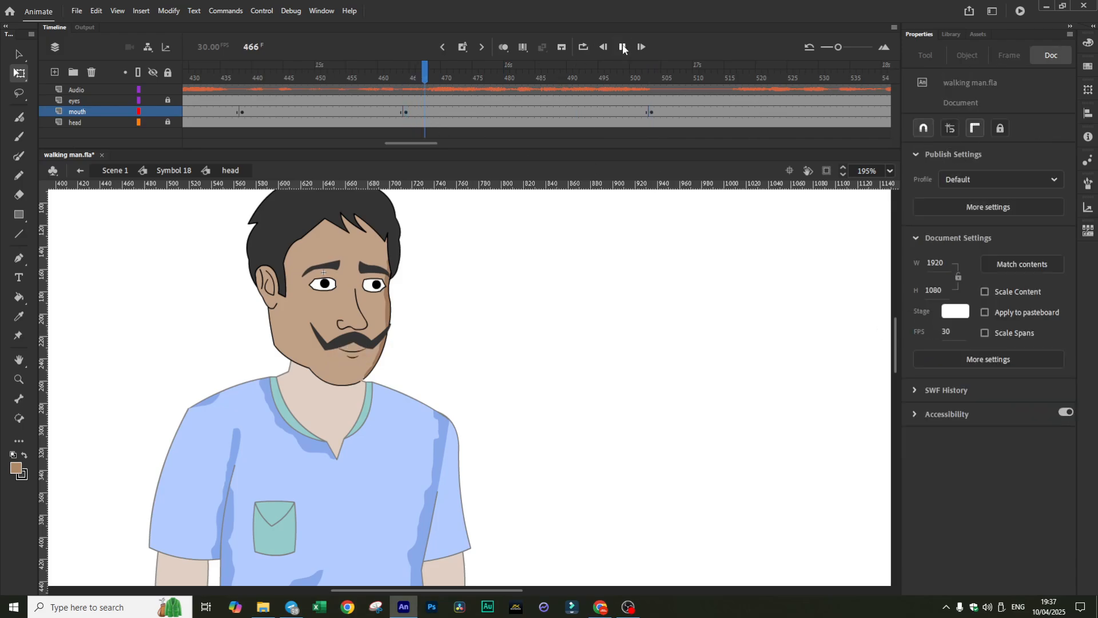
{"action": "key", "text": "Return"}
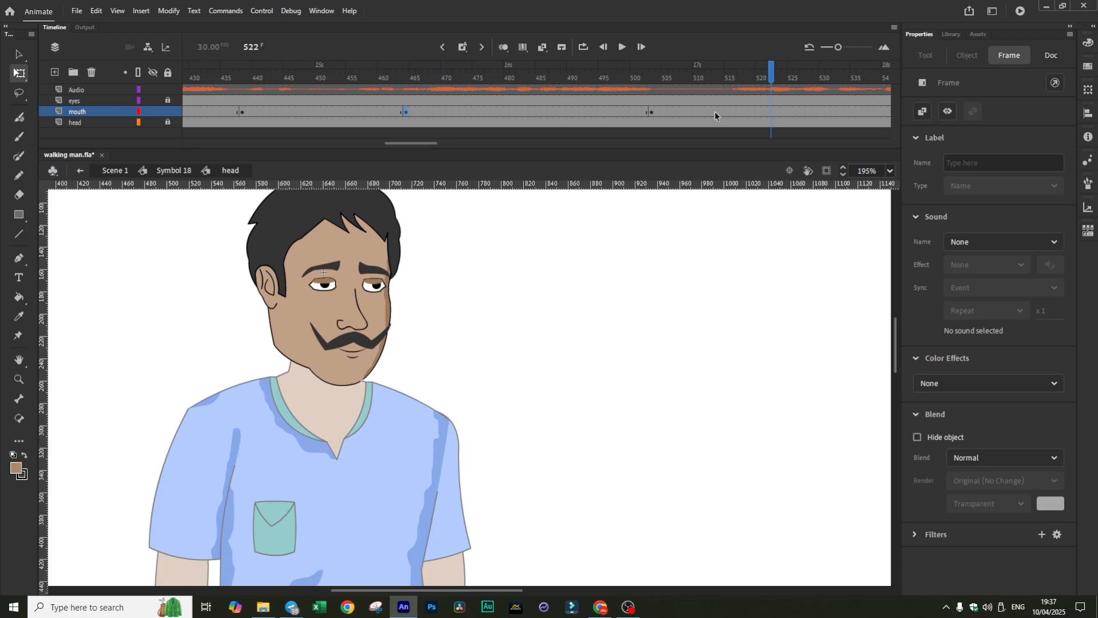
- Listen through the long spoken passage and bracket it with mouth layer keyframes at frames 510 and 713
{"action": "left_click", "coordinate": [732, 111]}
{"action": "key", "text": "F6"}
{"action": "left_click", "coordinate": [621, 47]}
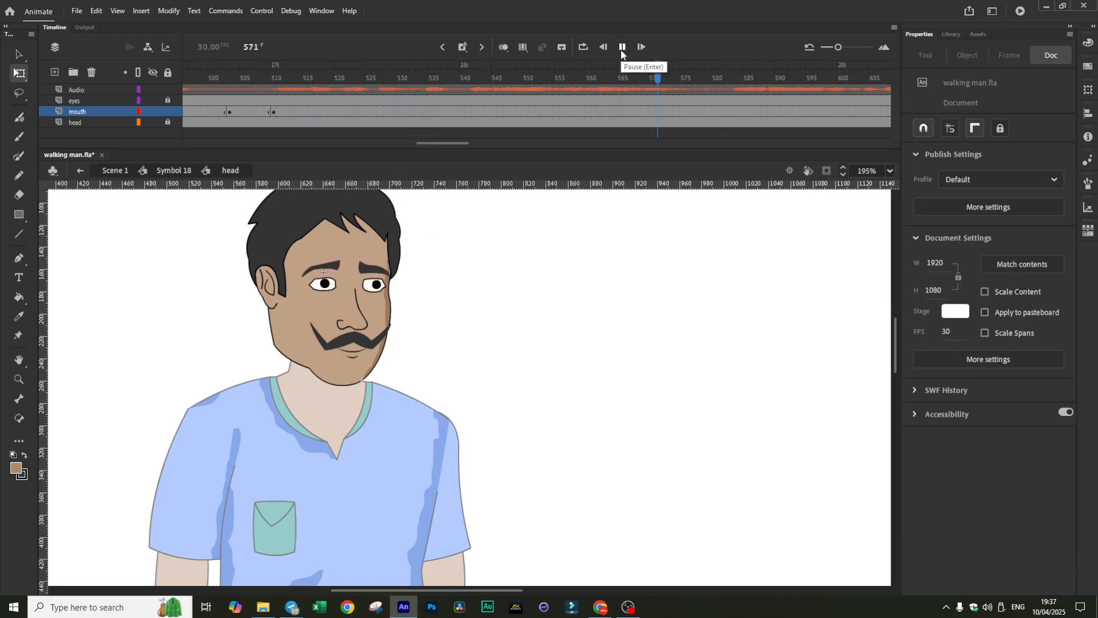
{"action": "key", "text": "Return"}
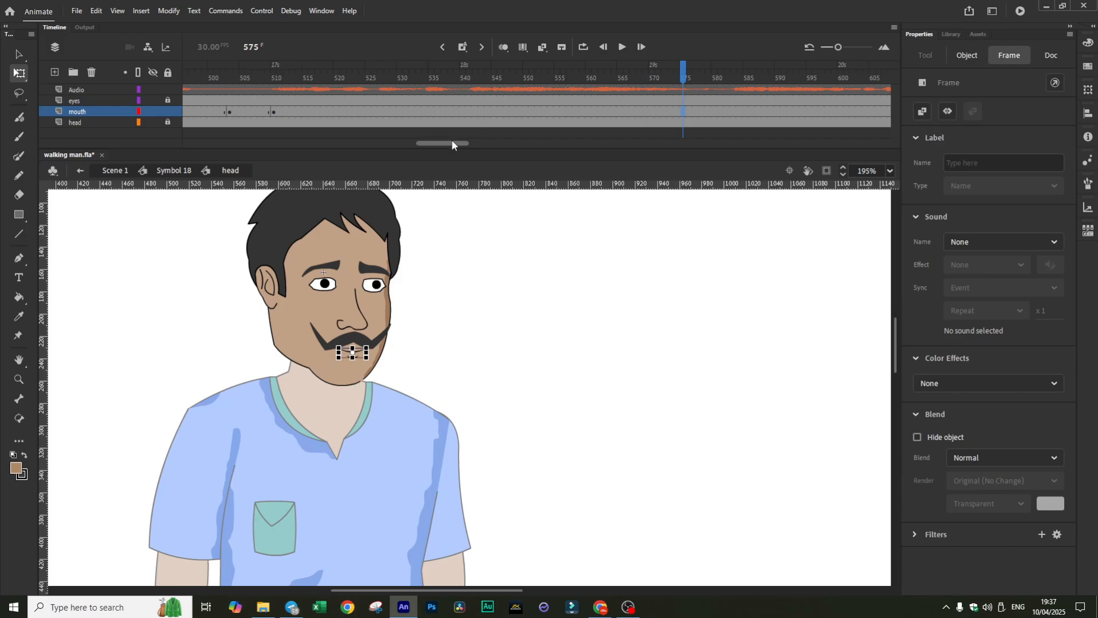
{"action": "scroll", "coordinate": [451, 142], "scroll_direction": "right", "scroll_amount": 1}
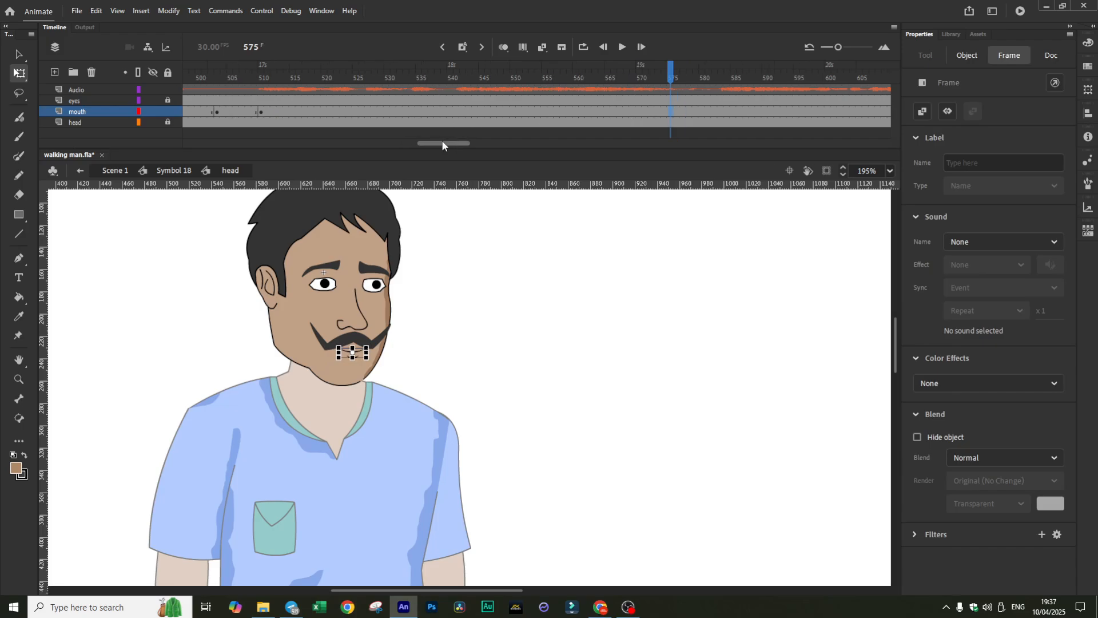
{"action": "left_click", "coordinate": [623, 47]}
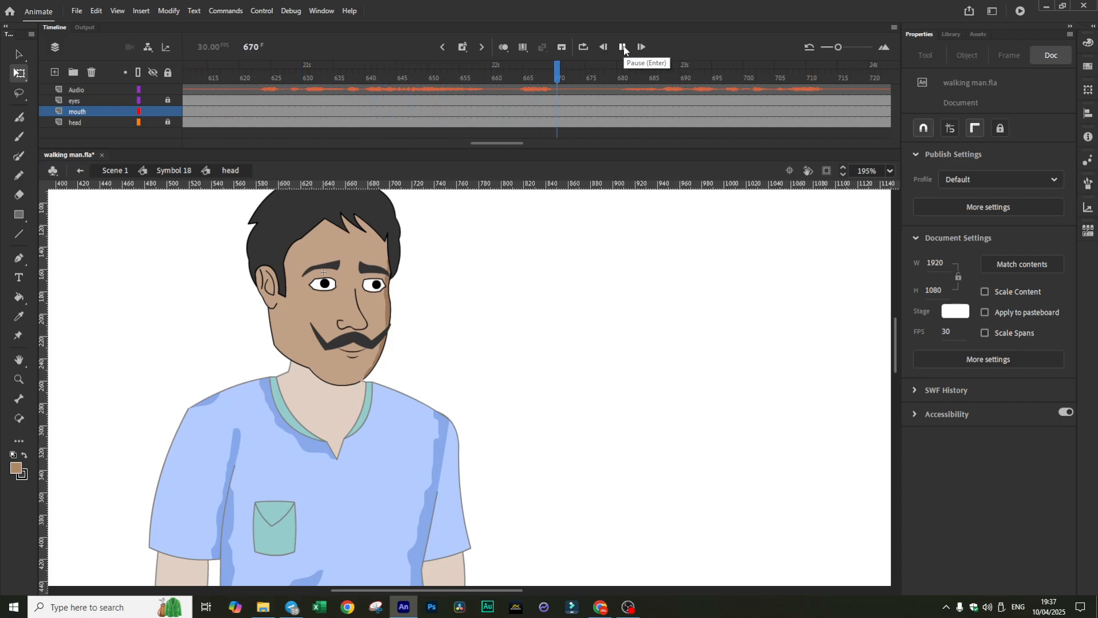
{"action": "left_click", "coordinate": [624, 48]}
{"action": "left_click", "coordinate": [824, 113]}
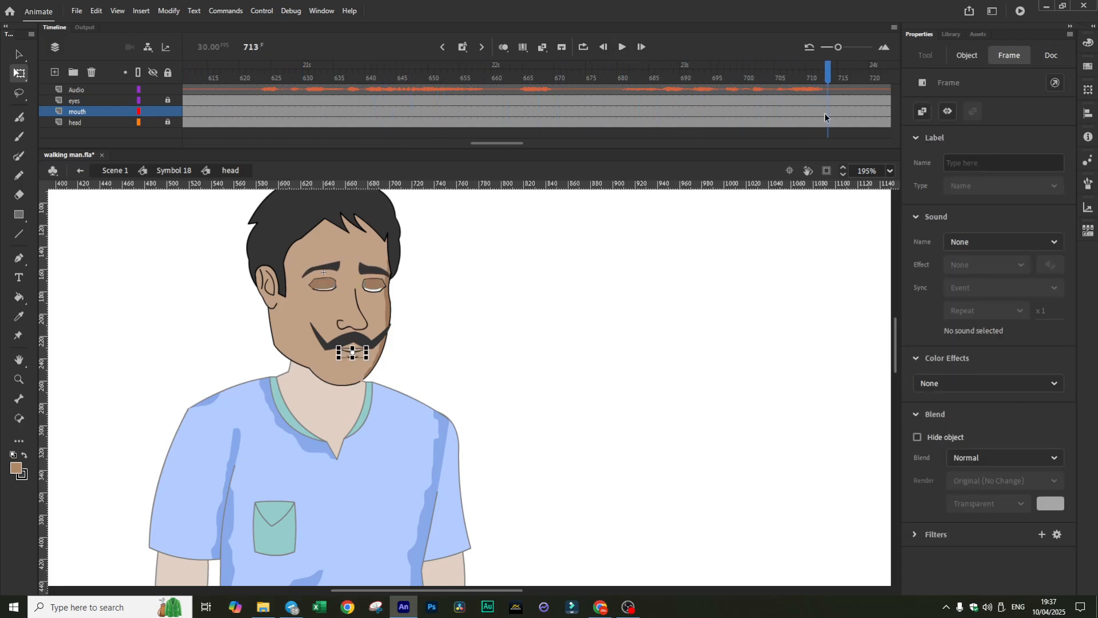
- Set the mouth instance at the frame 510 keyframe to play in loop and preview the long talking section
{"action": "left_click_drag", "start_coordinate": [511, 143], "coordinate": [424, 156]}
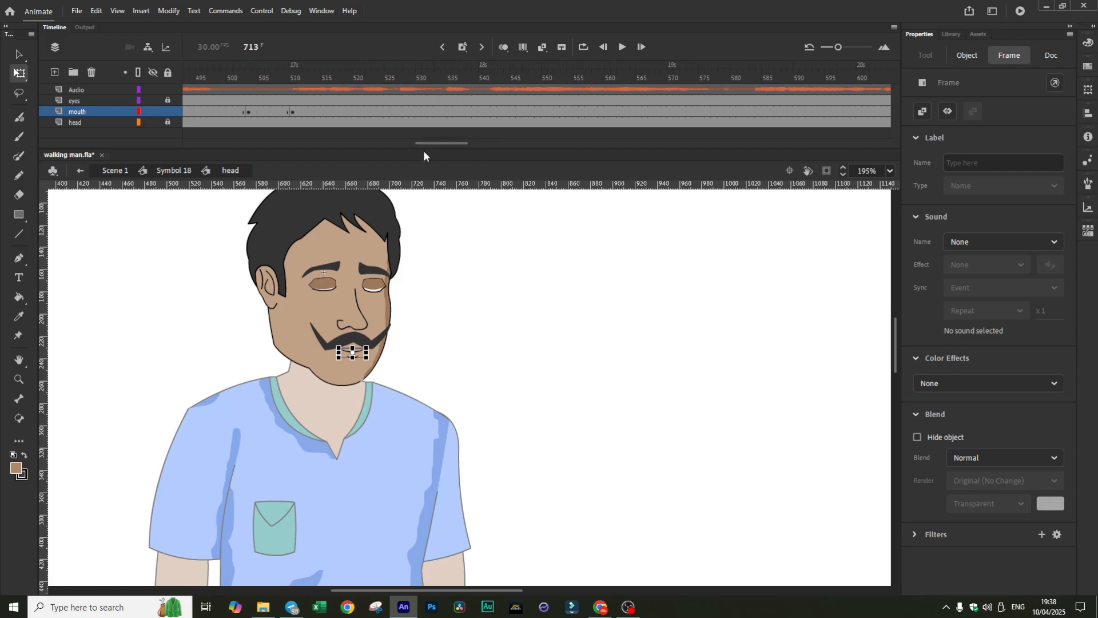
{"action": "left_click", "coordinate": [293, 112]}
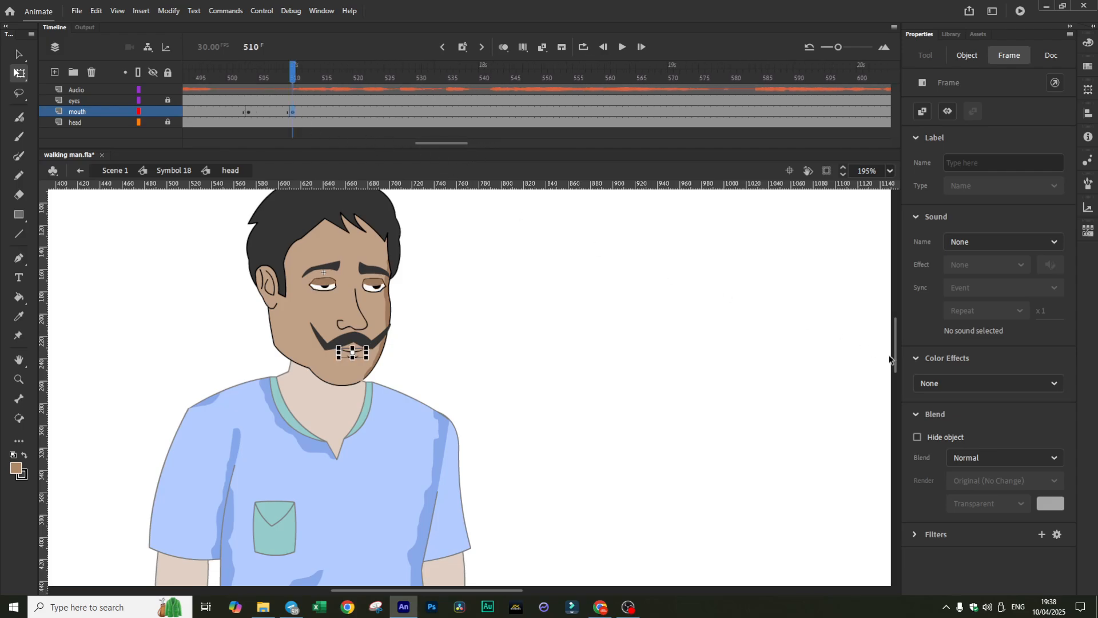
{"action": "left_click", "coordinate": [967, 56]}
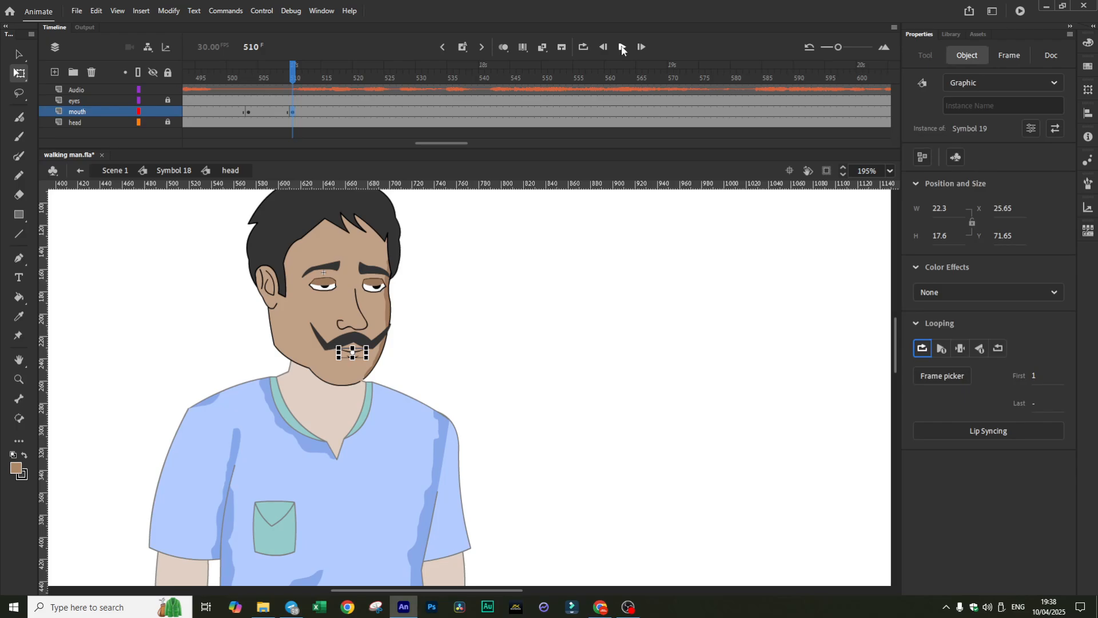
{"action": "left_click", "coordinate": [623, 48]}
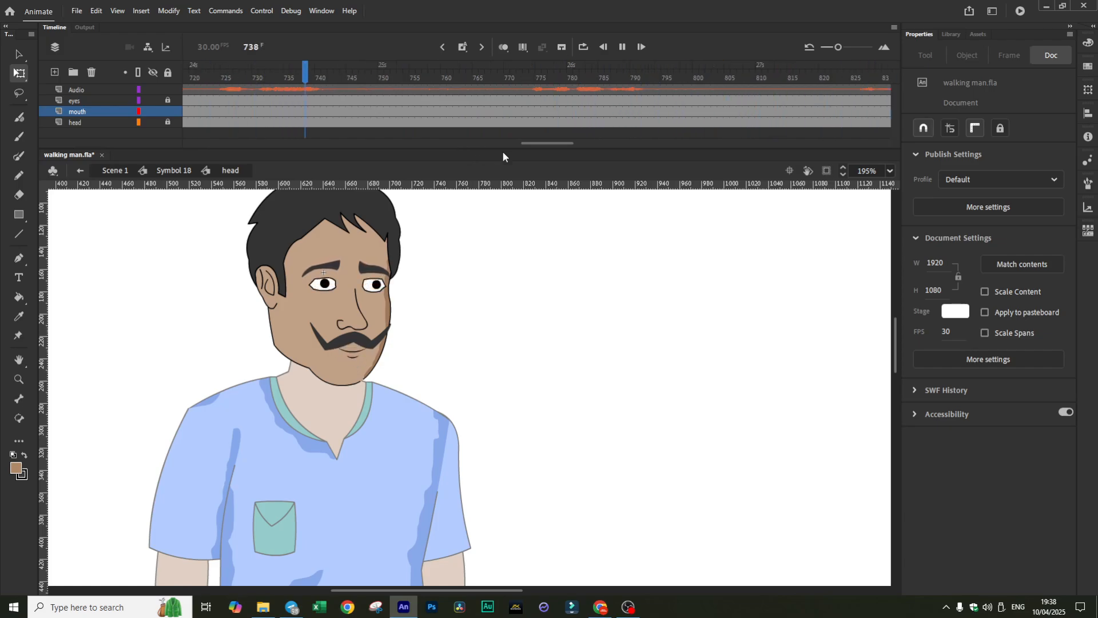
- Play on from frame 713 and bracket the next spoken passage with mouth layer keyframes at frames 729 and 744
{"action": "left_click", "coordinate": [429, 112]}
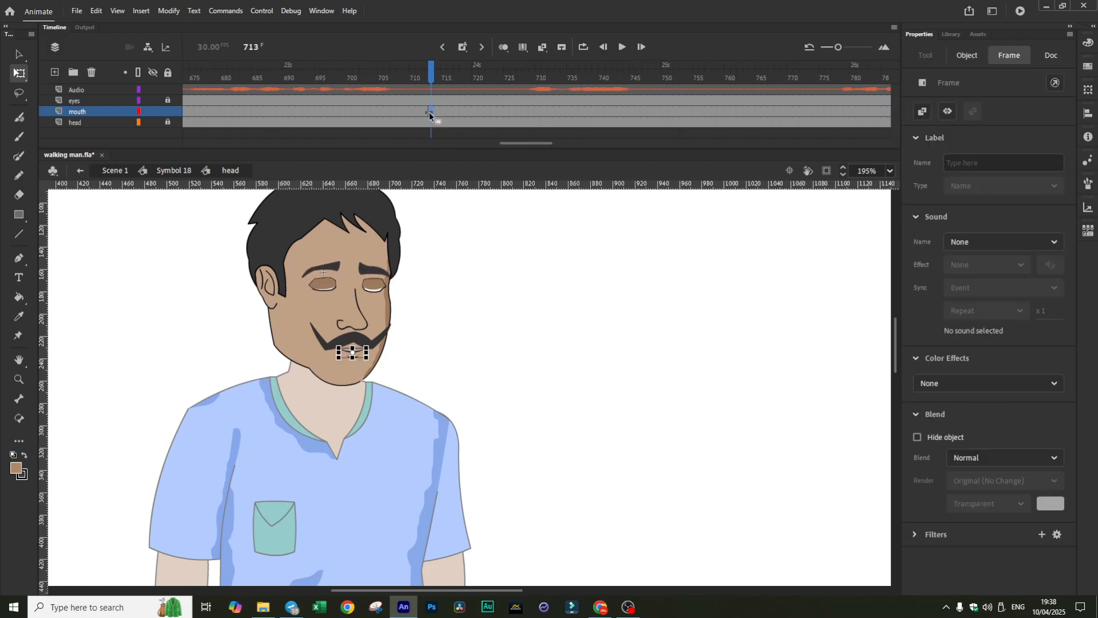
{"action": "left_click", "coordinate": [621, 48]}
{"action": "left_click", "coordinate": [530, 111]}
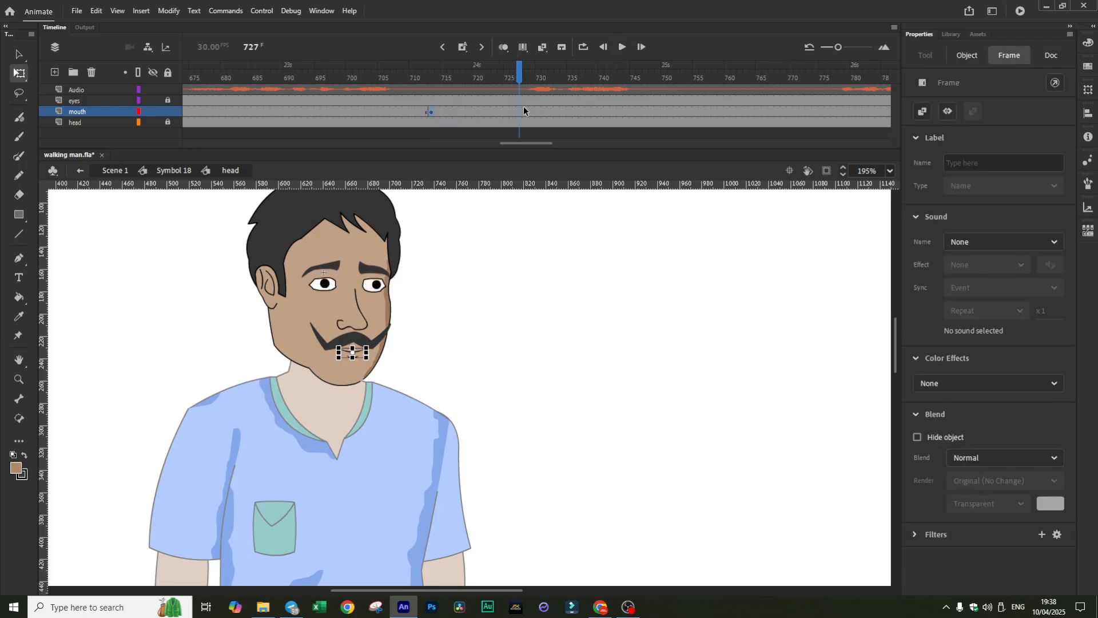
{"action": "key", "text": "F6"}
{"action": "left_click", "coordinate": [626, 112]}
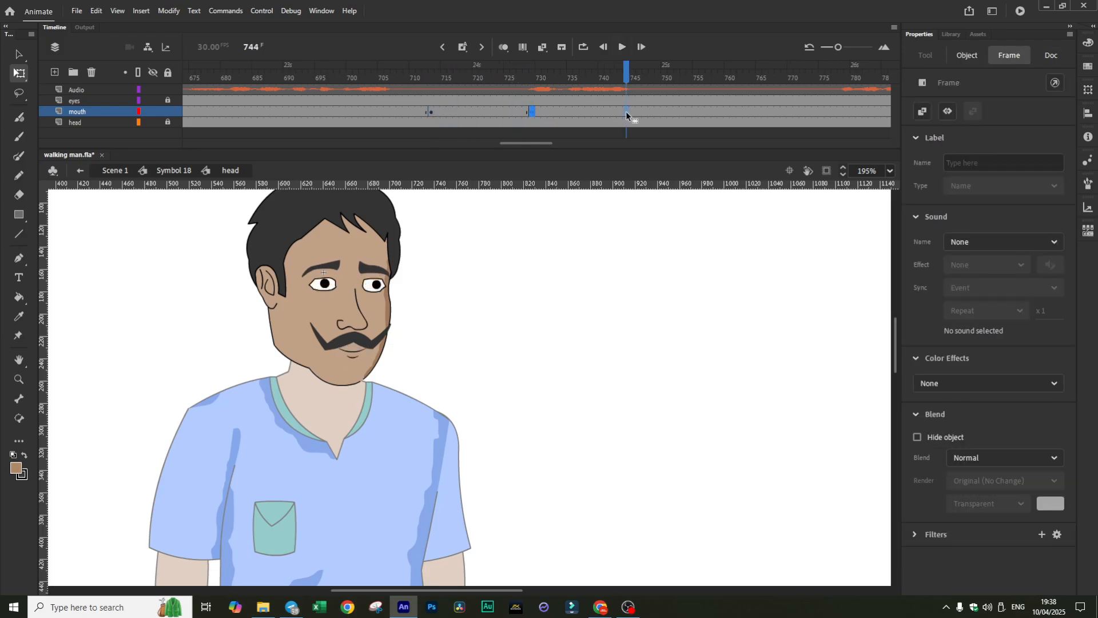
{"action": "key", "text": "F6"}
- Set the mouth instance at the frame 729 keyframe to play in loop and preview the section
{"action": "left_click", "coordinate": [534, 112]}
{"action": "left_click", "coordinate": [966, 55]}
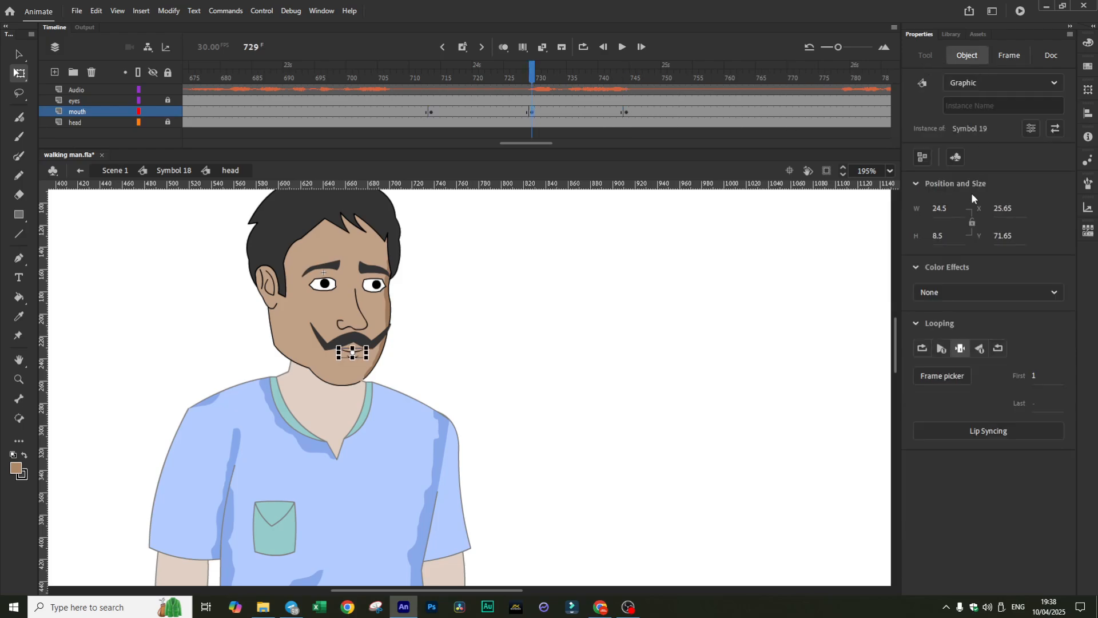
{"action": "left_click", "coordinate": [622, 47]}
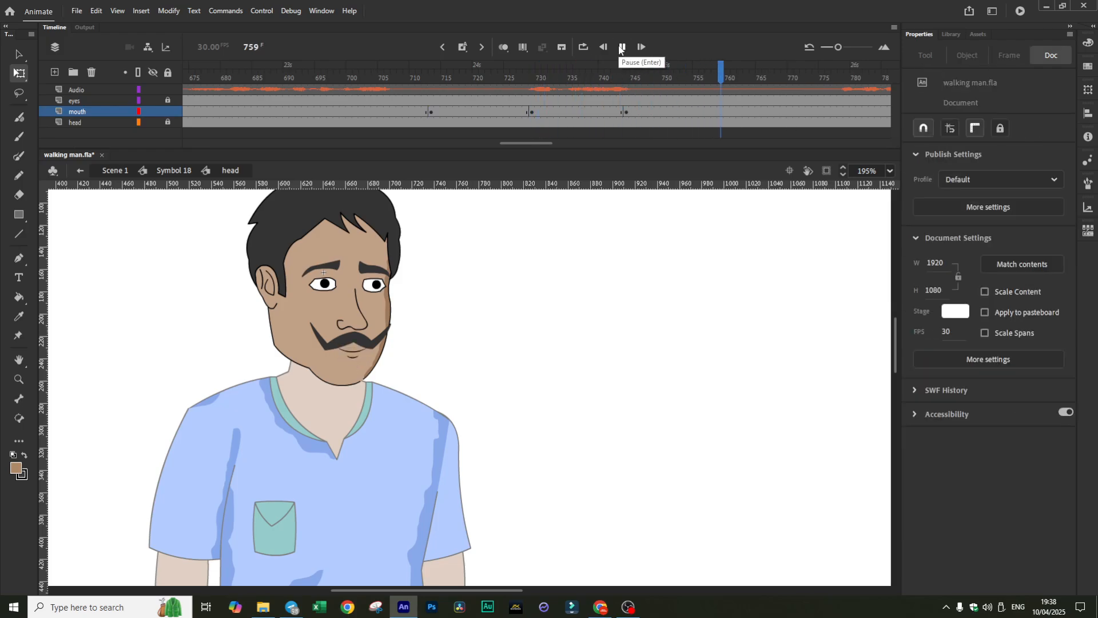
{"action": "left_click", "coordinate": [623, 47]}
- Insert mouth layer keyframes at frames 771 and 789 around the next spoken passage
{"action": "left_click_drag", "start_coordinate": [617, 143], "coordinate": [557, 148]}
{"action": "left_click", "coordinate": [326, 111]}
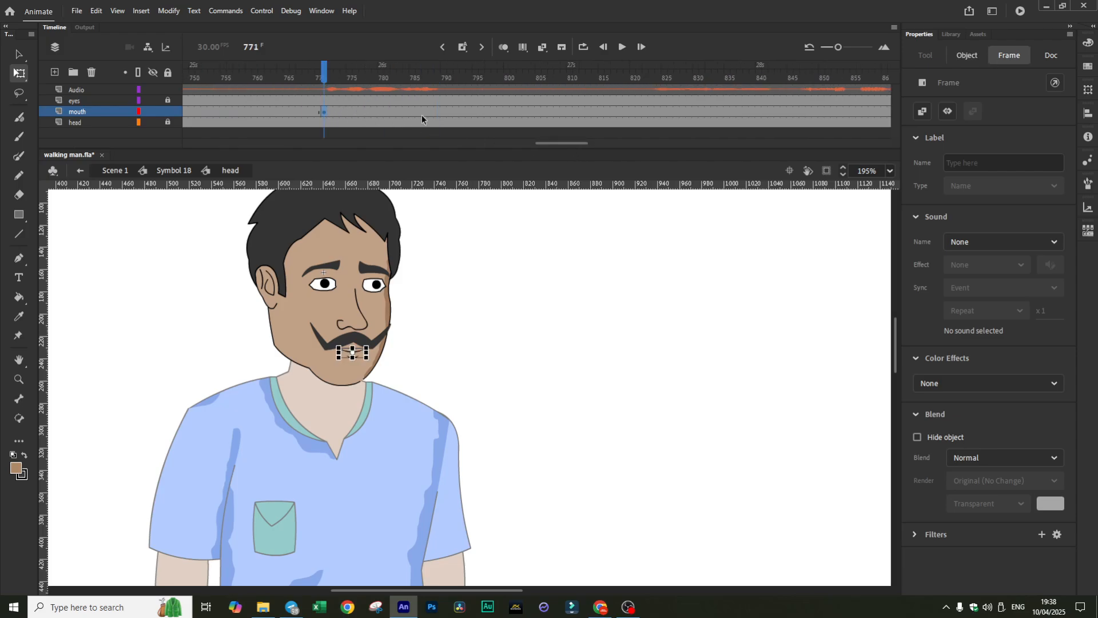
{"action": "left_click", "coordinate": [438, 111]}
{"action": "left_click_drag", "start_coordinate": [439, 116], "coordinate": [438, 113]}
- Set the mouth instance at the frame 771 keyframe to play in loop
{"action": "left_click", "coordinate": [324, 112]}
{"action": "left_click", "coordinate": [971, 56]}
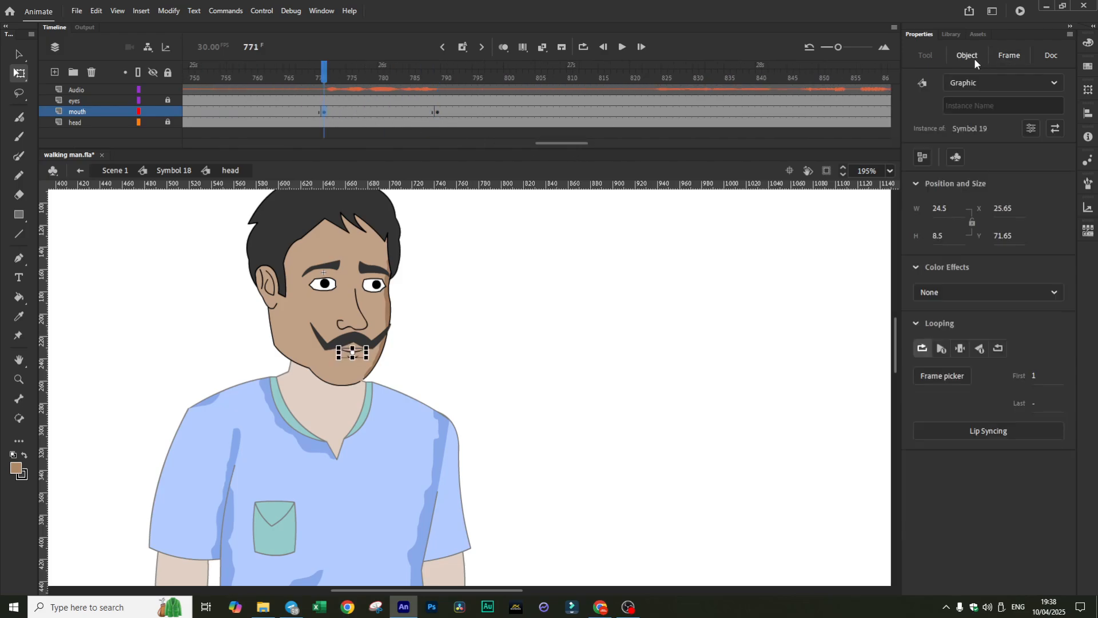
- Play on from frame 771 and bracket the last spoken passage with mouth layer keyframes at frames 824 and 865
{"action": "left_click", "coordinate": [623, 46]}
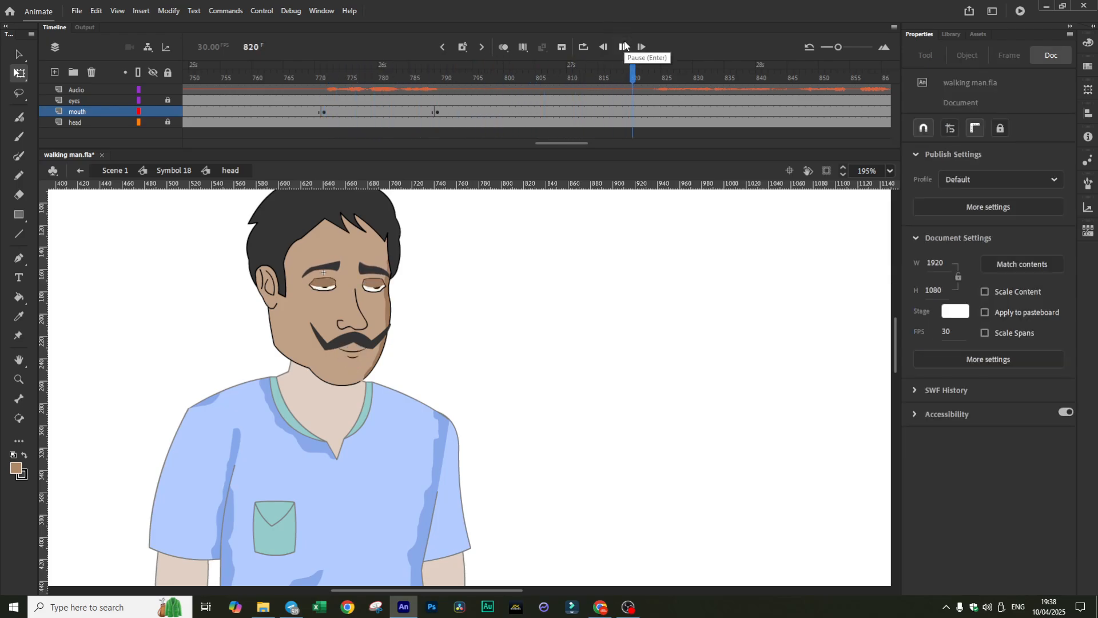
{"action": "left_click", "coordinate": [657, 112]}
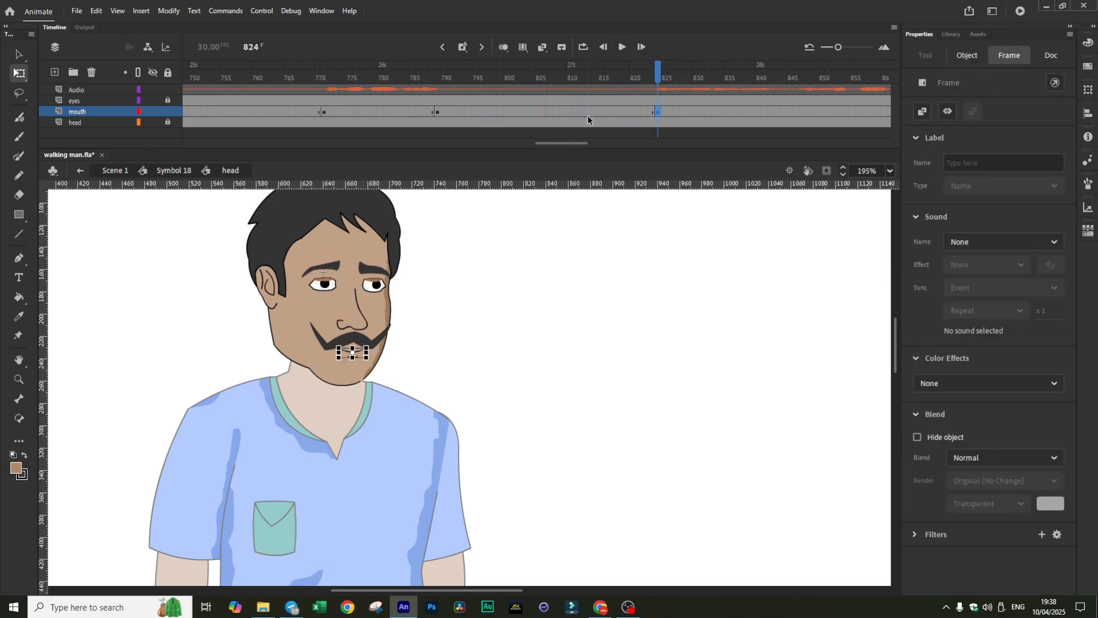
{"action": "left_click_drag", "start_coordinate": [565, 143], "coordinate": [588, 143]}
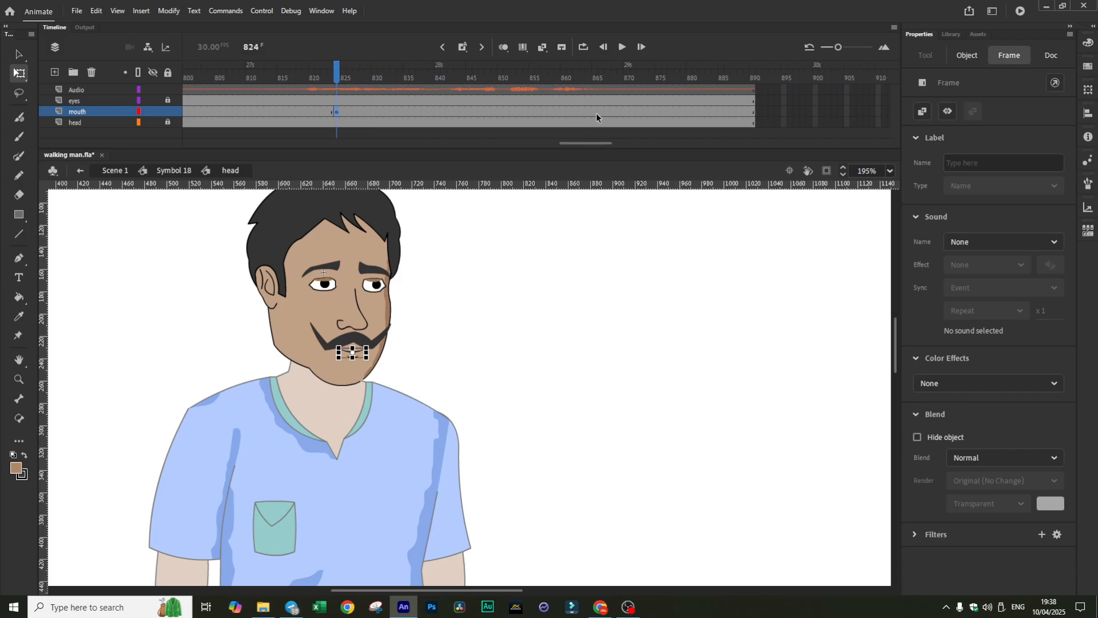
{"action": "left_click", "coordinate": [596, 112]}
- Set the mouth instance at the frame 824 keyframe to play in loop and compare it with the closing keyframe
{"action": "left_click", "coordinate": [334, 112]}
{"action": "left_click", "coordinate": [921, 348]}
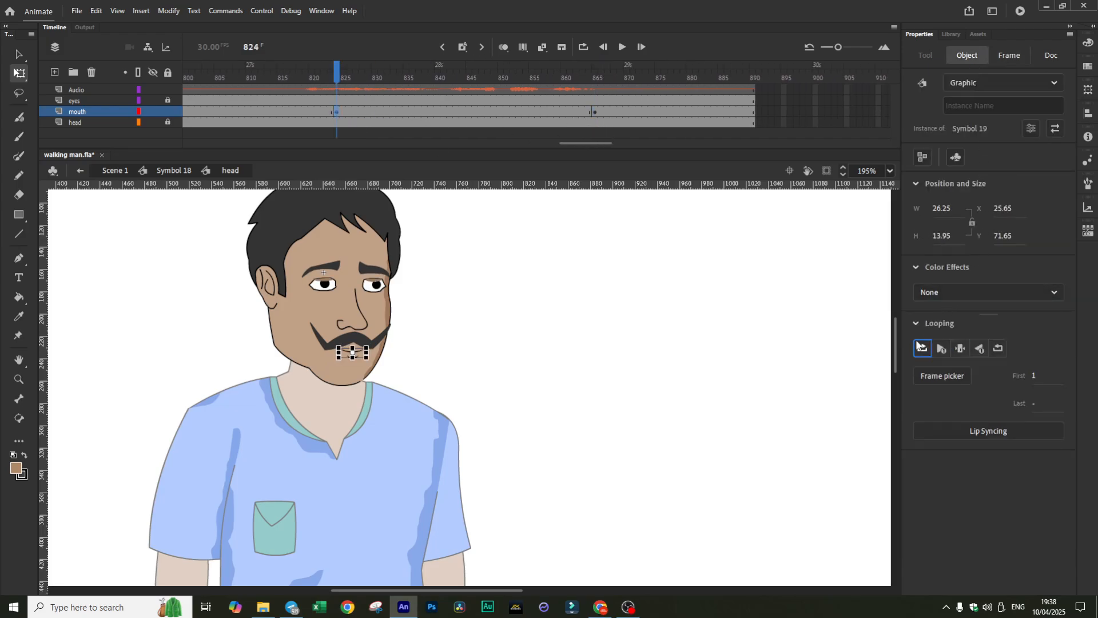
{"action": "left_click", "coordinate": [601, 109]}
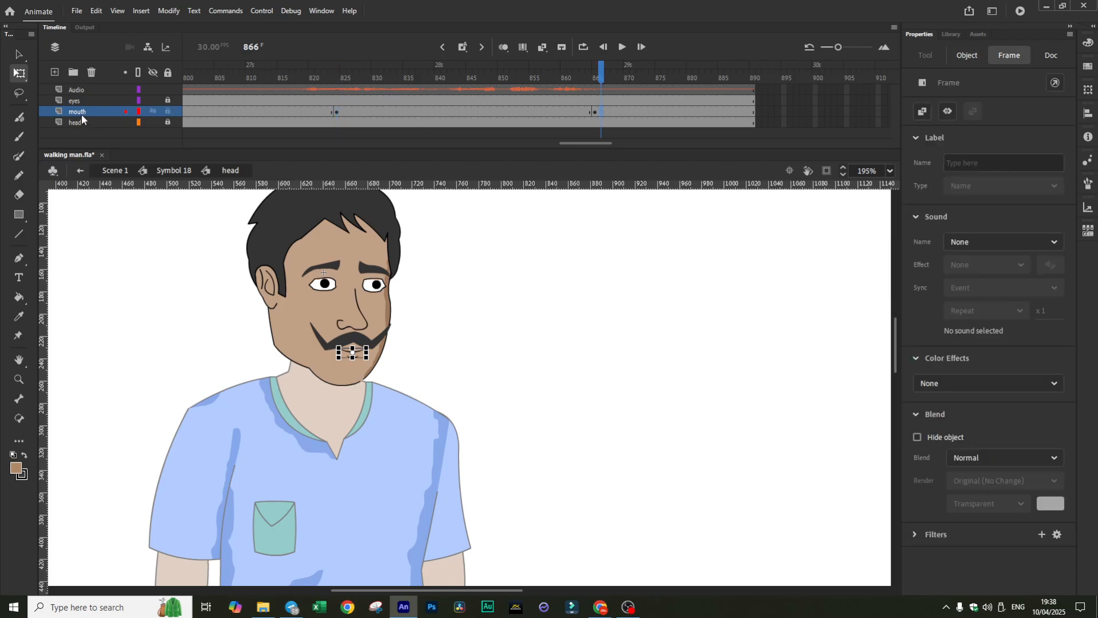
{"action": "left_click", "coordinate": [336, 112]}
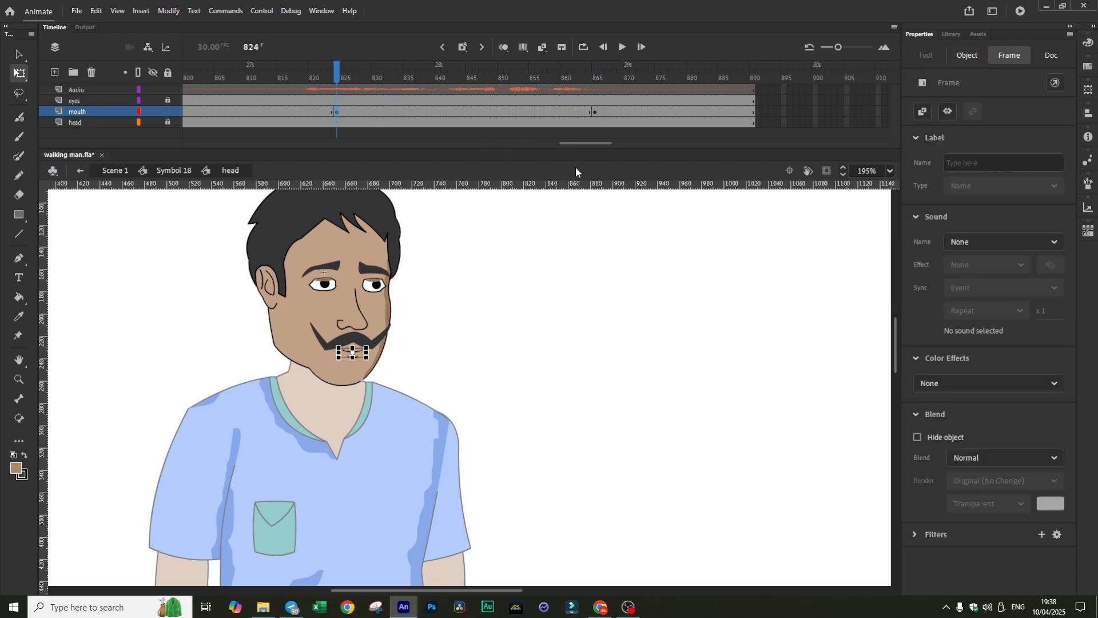
- Return to frame 1 and preview the talking animation up to frame 329
{"action": "left_click_drag", "start_coordinate": [574, 147], "coordinate": [201, 139]}
{"action": "left_click", "coordinate": [189, 77]}
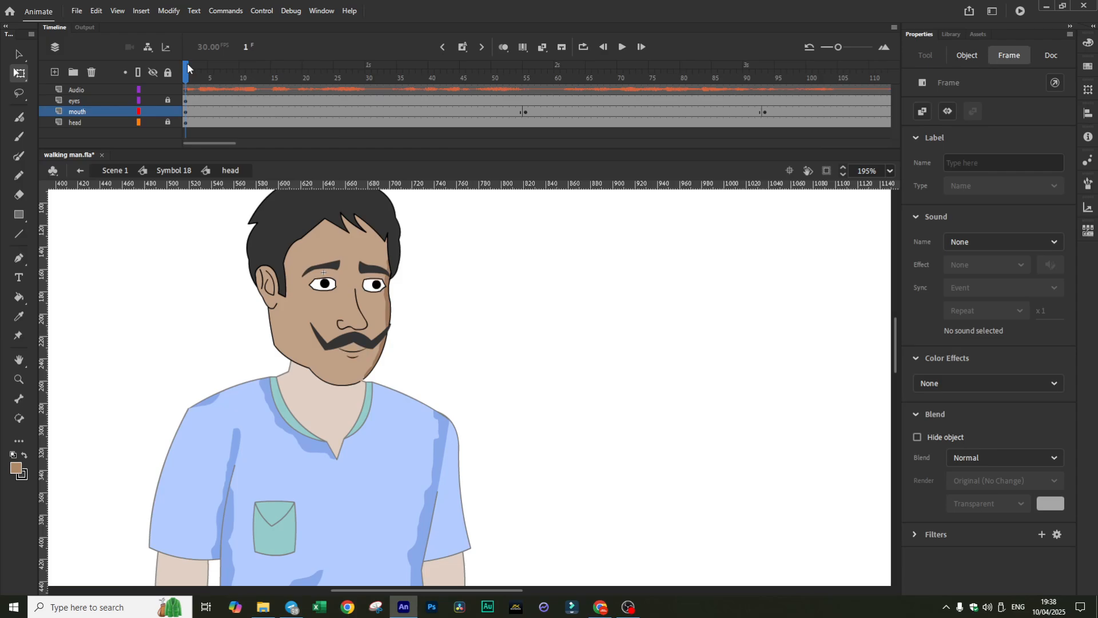
{"action": "left_click", "coordinate": [625, 48]}
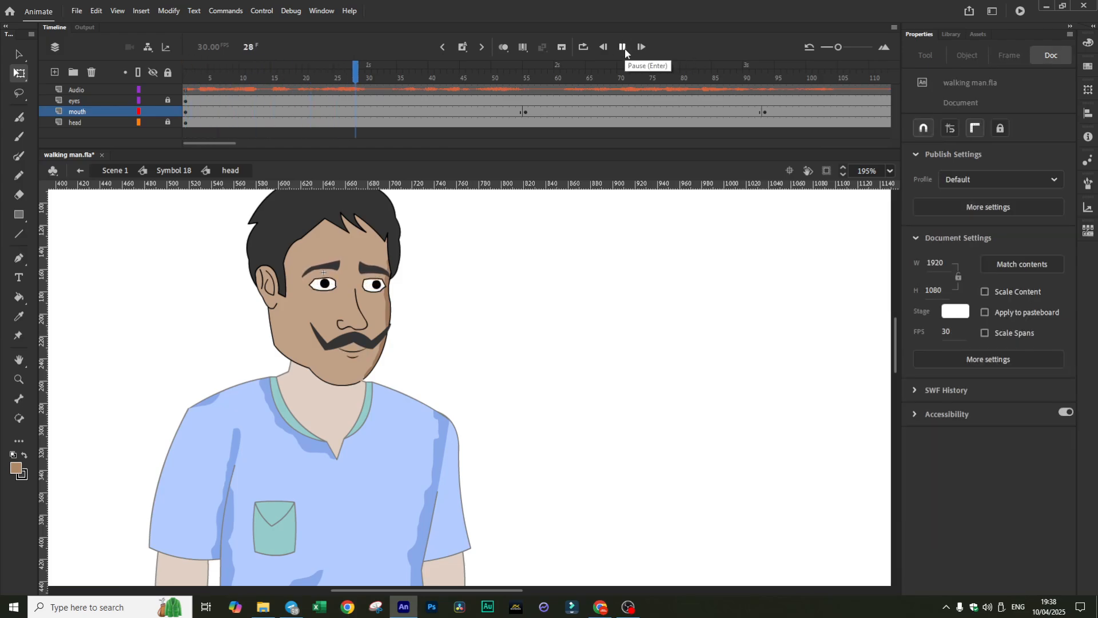
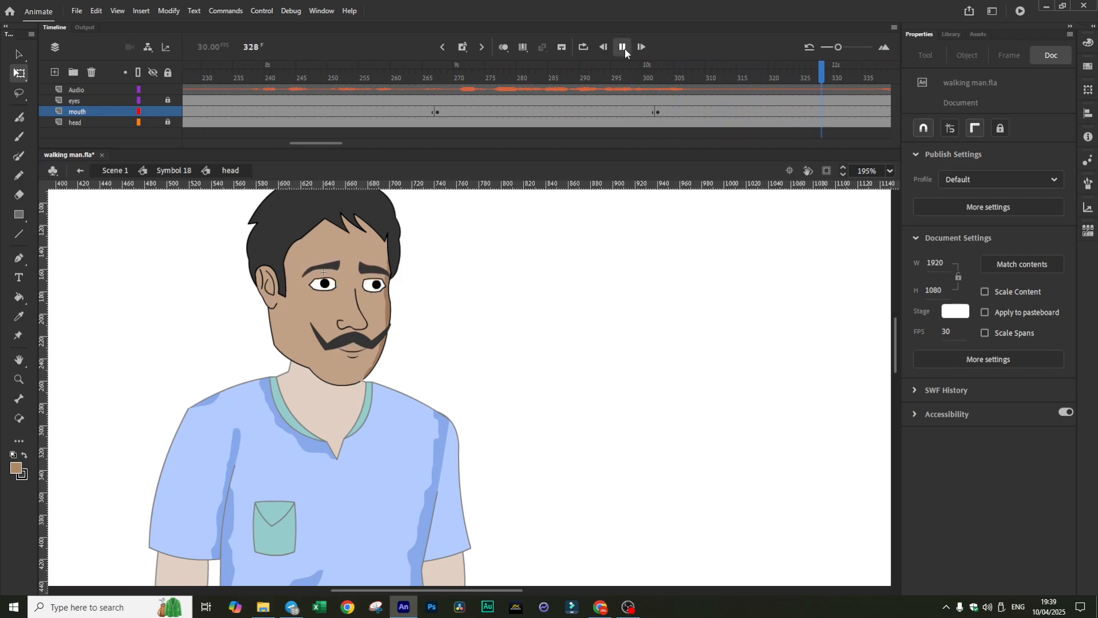
{"action": "left_click", "coordinate": [624, 47]}
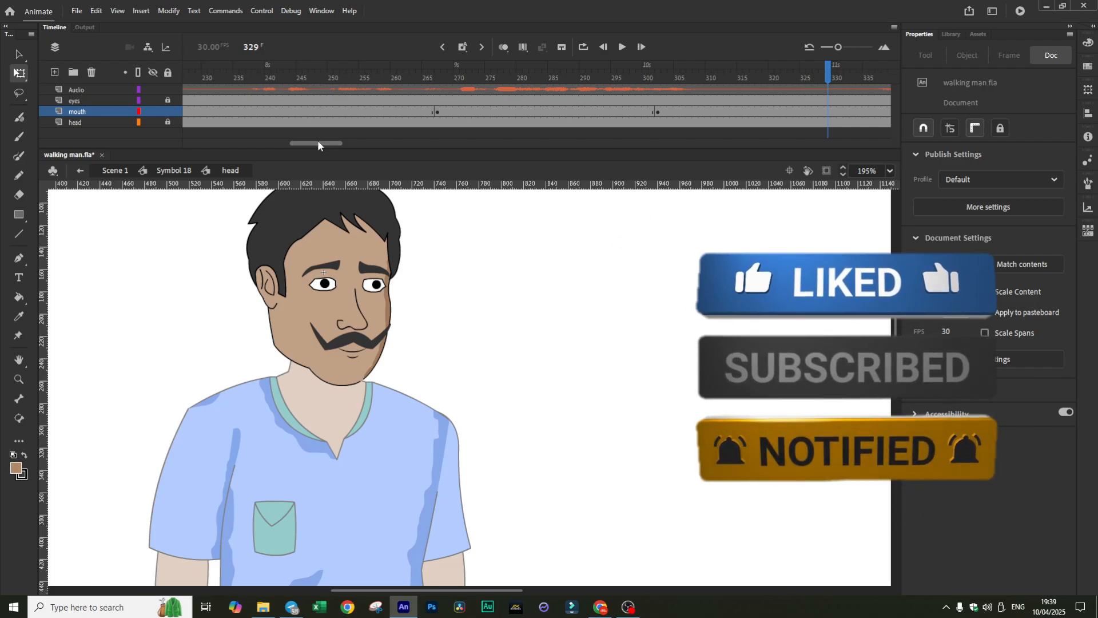
- Clear all mouth layer keyframes after the first one by selecting its frames from about 52 to 879
{"action": "left_click_drag", "start_coordinate": [318, 142], "coordinate": [211, 153]}
{"action": "left_click_drag", "start_coordinate": [444, 111], "coordinate": [983, 114]}
{"action": "left_click_drag", "start_coordinate": [297, 147], "coordinate": [558, 159]}
{"action": "left_click", "coordinate": [461, 113], "text": "shift"}
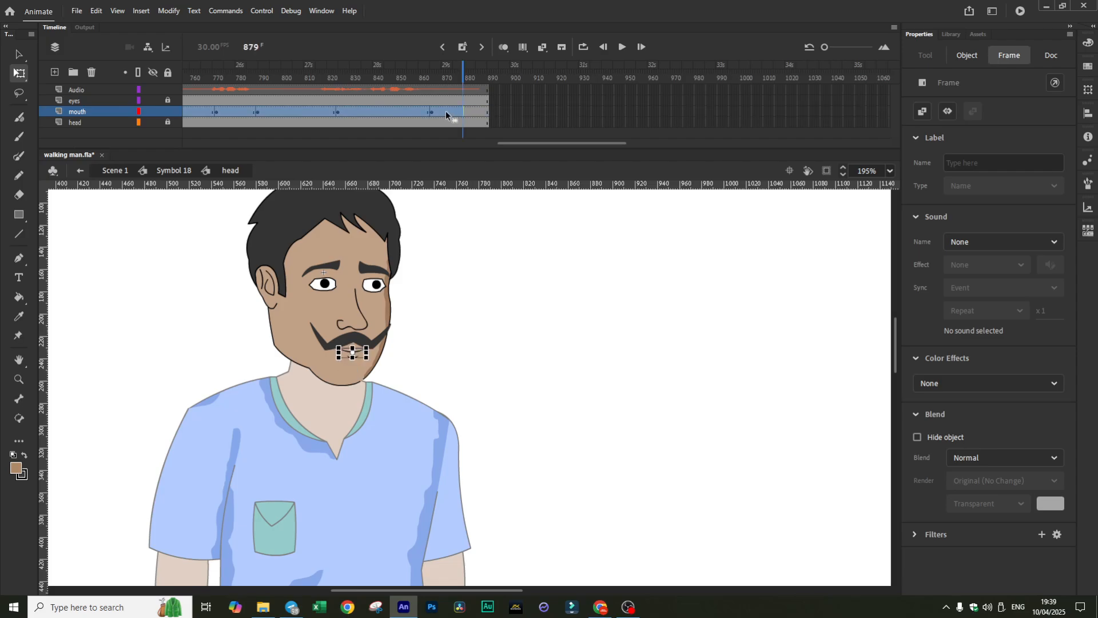
{"action": "key", "text": "Delete"}
- Play the cleared mouth layer from its beginning to frame 83 and bring the playhead back to frame 1
{"action": "left_click_drag", "start_coordinate": [540, 143], "coordinate": [202, 148]}
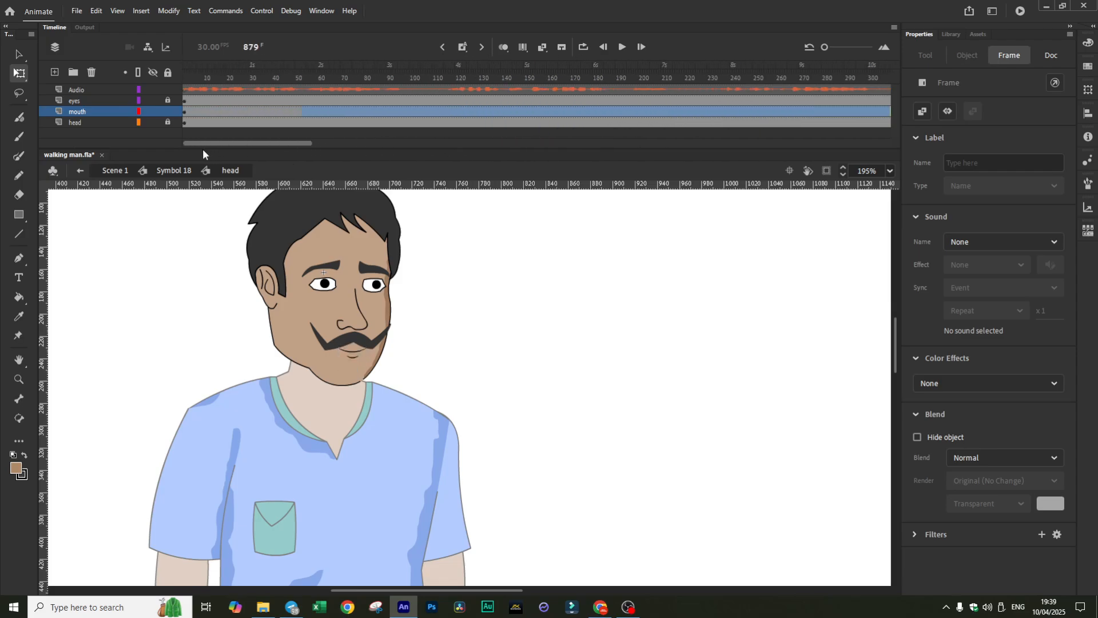
{"action": "left_click", "coordinate": [187, 112]}
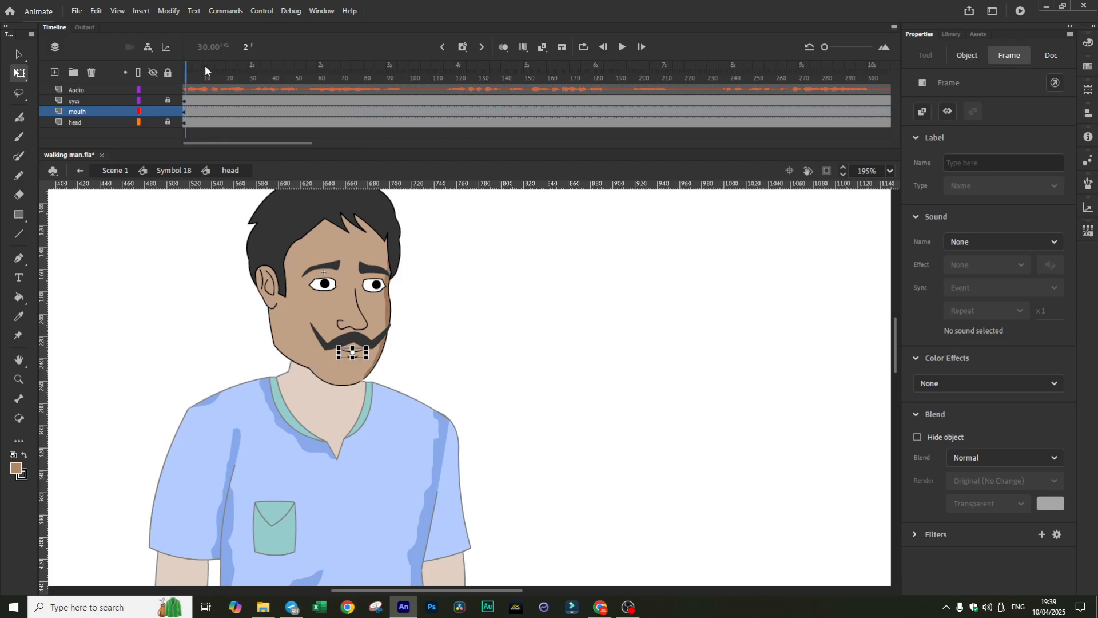
{"action": "left_click", "coordinate": [625, 47]}
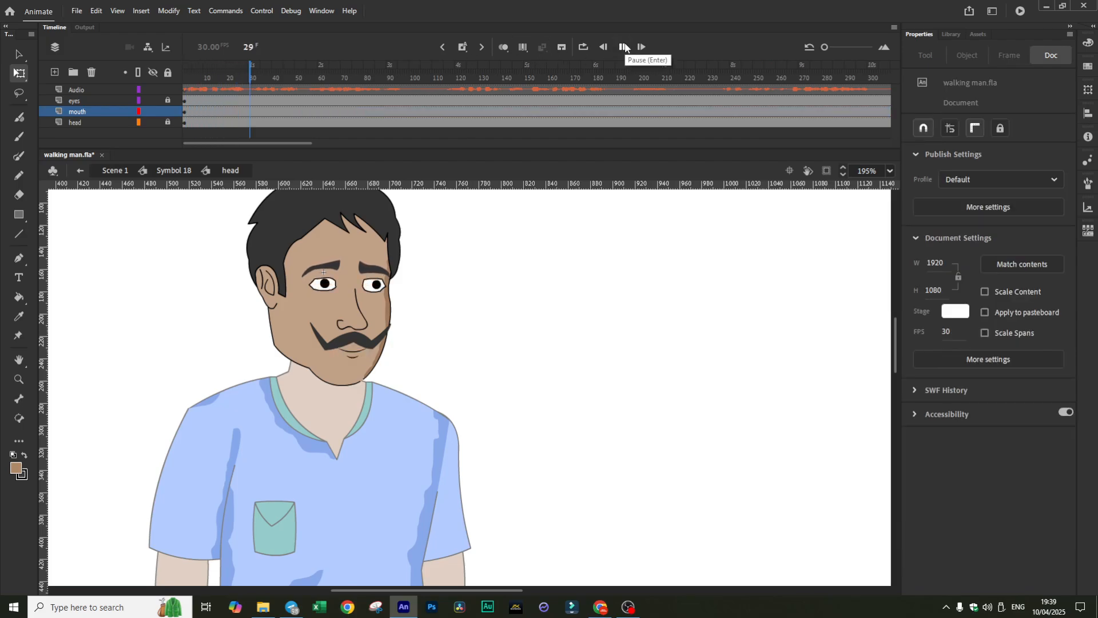
{"action": "left_click", "coordinate": [625, 46]}
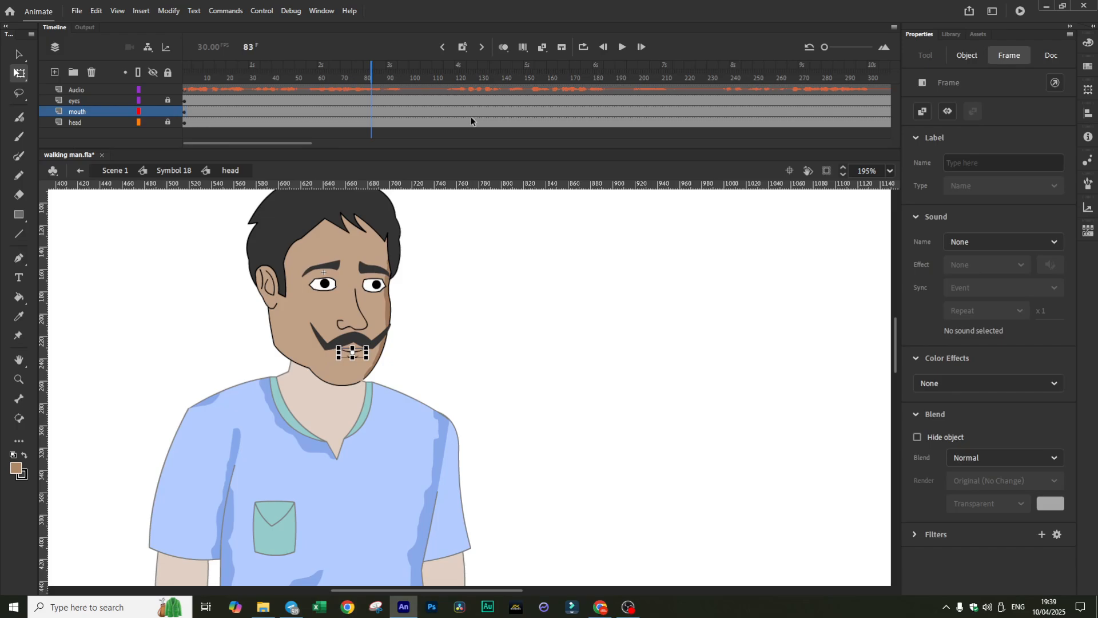
{"action": "left_click_drag", "start_coordinate": [366, 82], "coordinate": [184, 80]}
{"action": "left_click", "coordinate": [471, 313]}
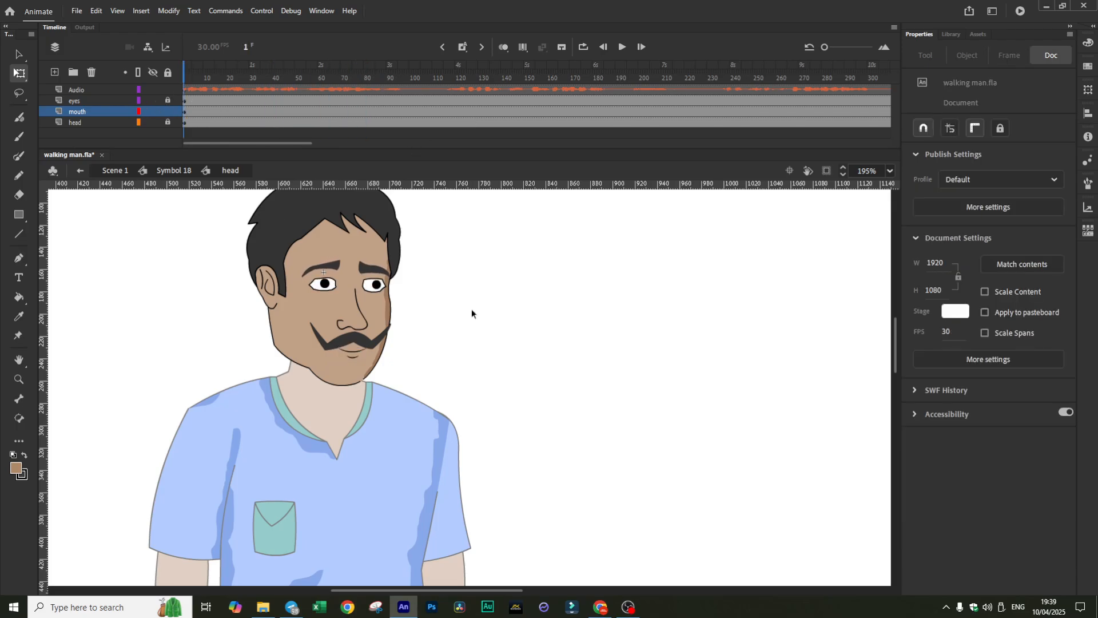
- Open the mouth symbol for editing and scrub its first frames of mouth shapes
{"action": "scroll", "coordinate": [354, 354], "scroll_direction": "up", "scroll_amount": 5}
{"action": "double_click", "coordinate": [353, 354]}
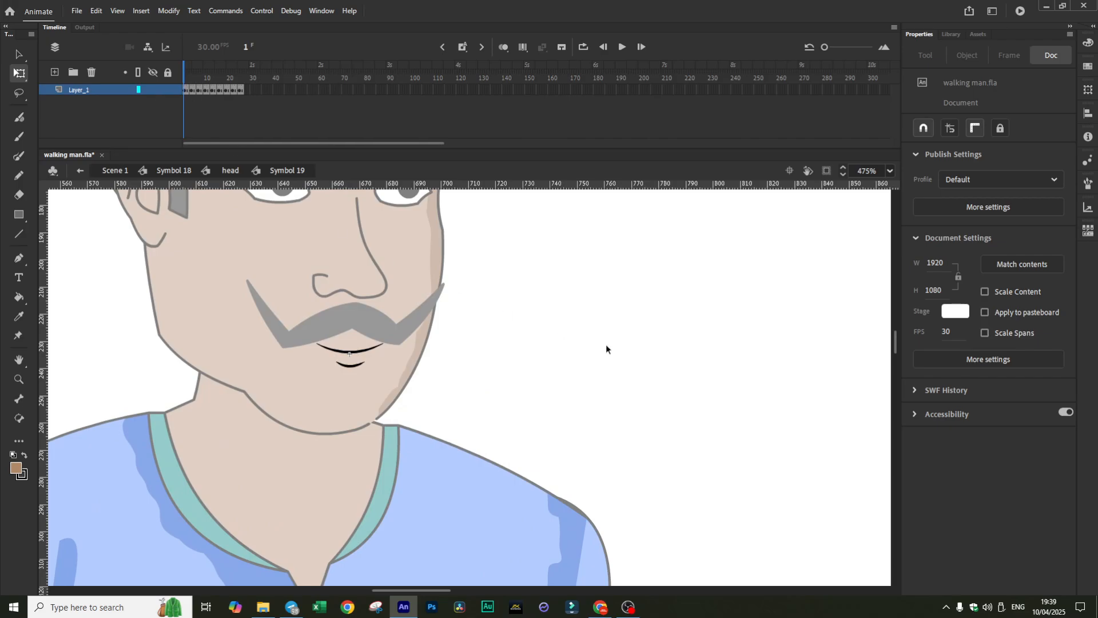
{"action": "mouse_move", "coordinate": [196, 68]}
{"action": "left_mouse_down"}
{"action": "mouse_move", "coordinate": [215, 69]}
{"action": "mouse_move", "coordinate": [185, 69]}
{"action": "left_mouse_up"}
- Return to the head timeline and convert the mouth instance into a new graphic symbol that wraps it
{"action": "double_click", "coordinate": [446, 291]}
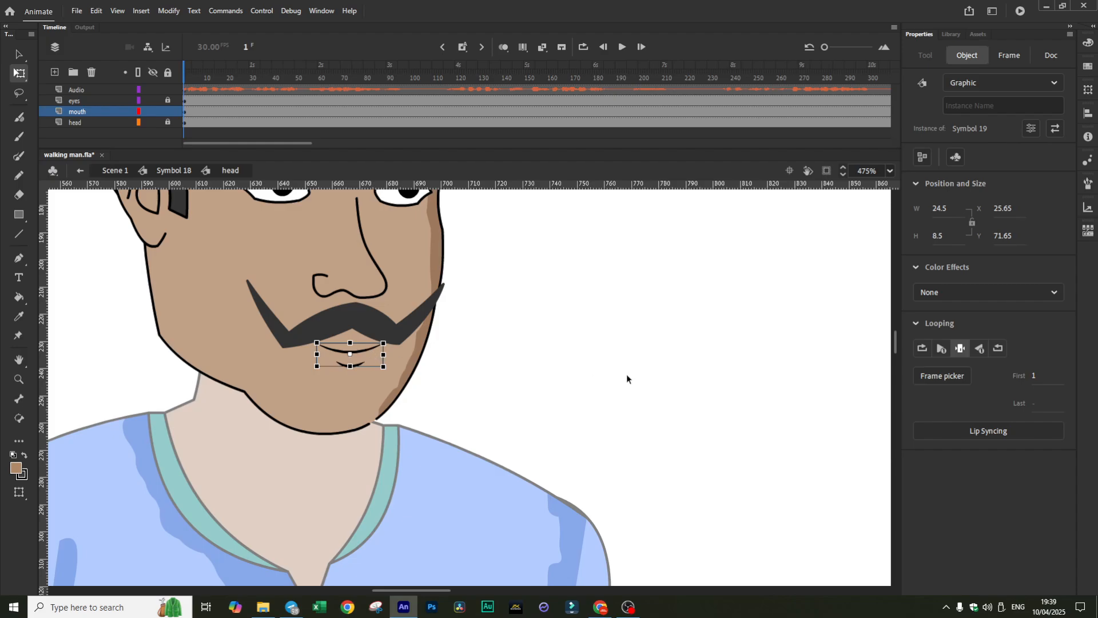
{"action": "key", "text": "F8"}
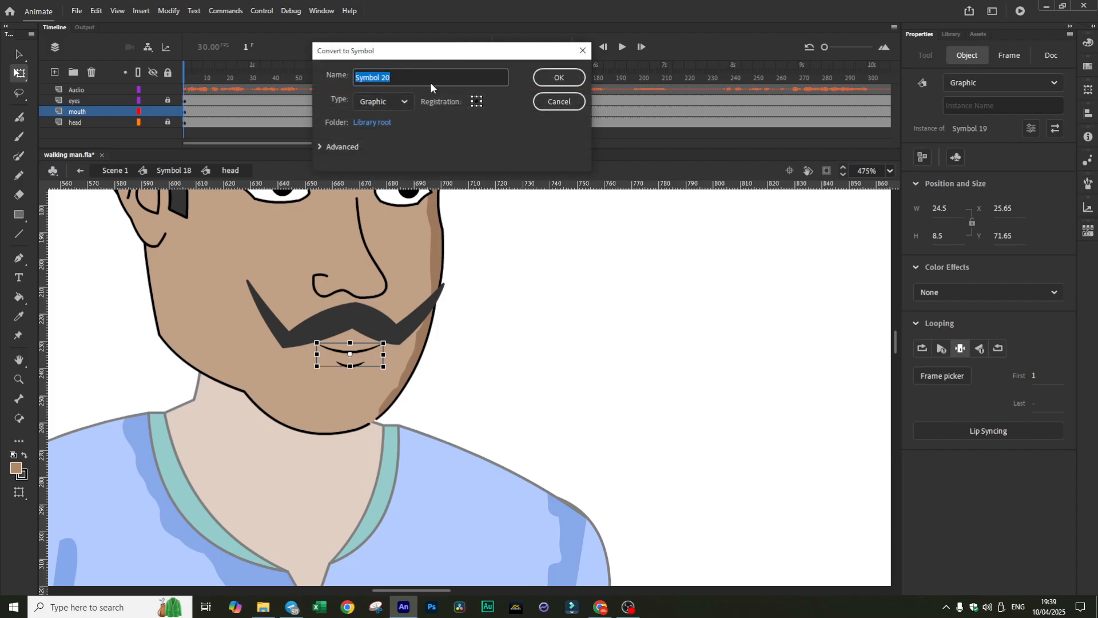
{"action": "left_click", "coordinate": [576, 82]}
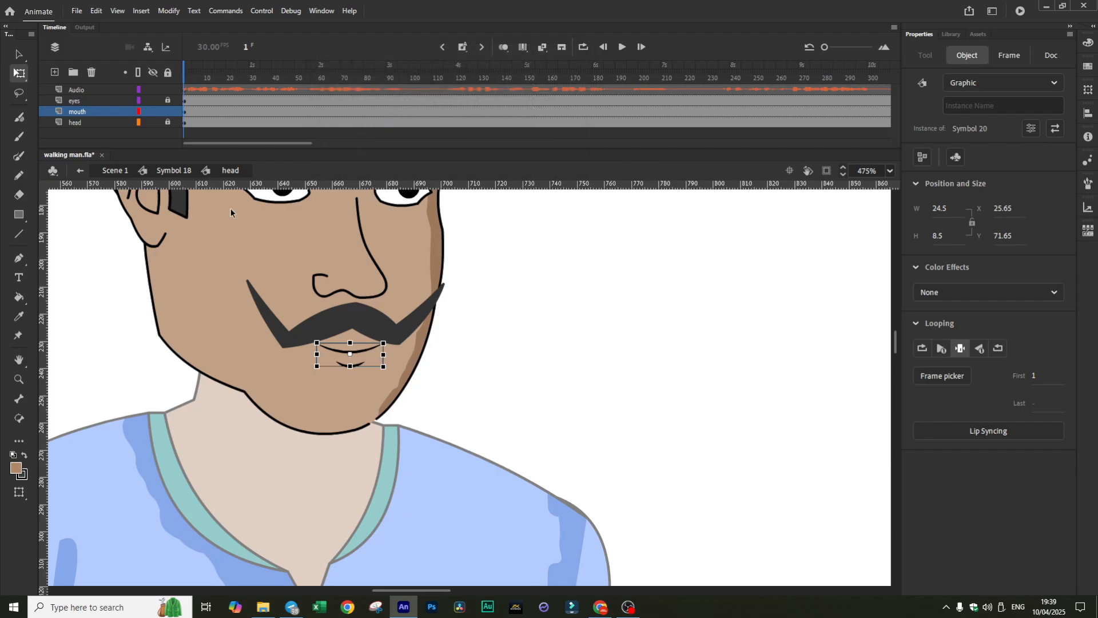
- Check the mouth symbol nested inside the new wrapper symbol, and set the wrapper instance in the head timeline to play in loop
{"action": "double_click", "coordinate": [369, 350]}
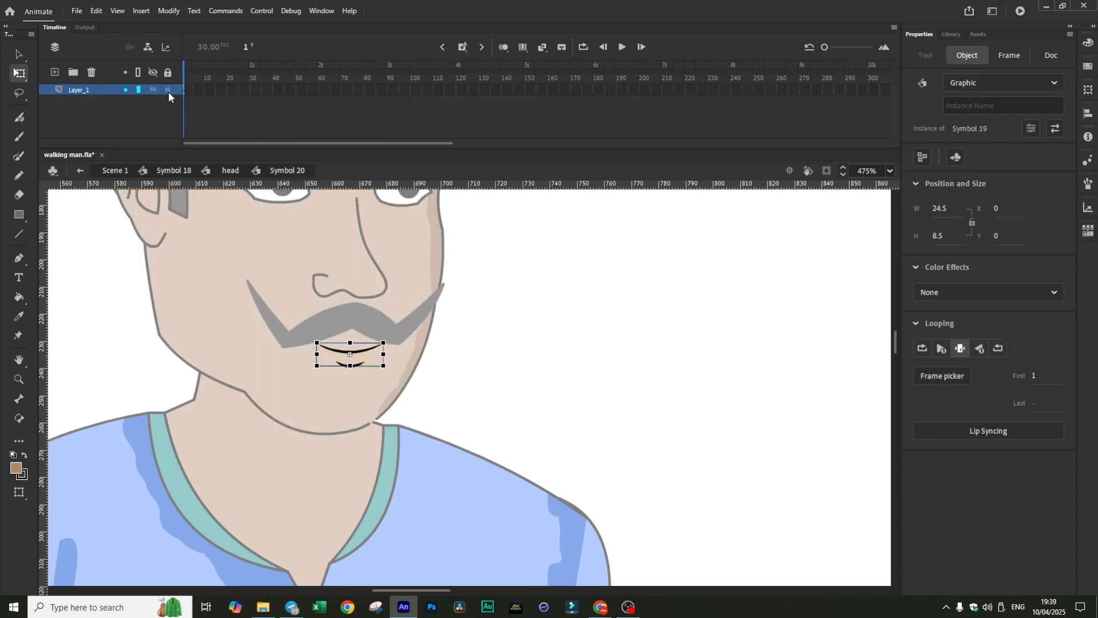
{"action": "left_click", "coordinate": [231, 170]}
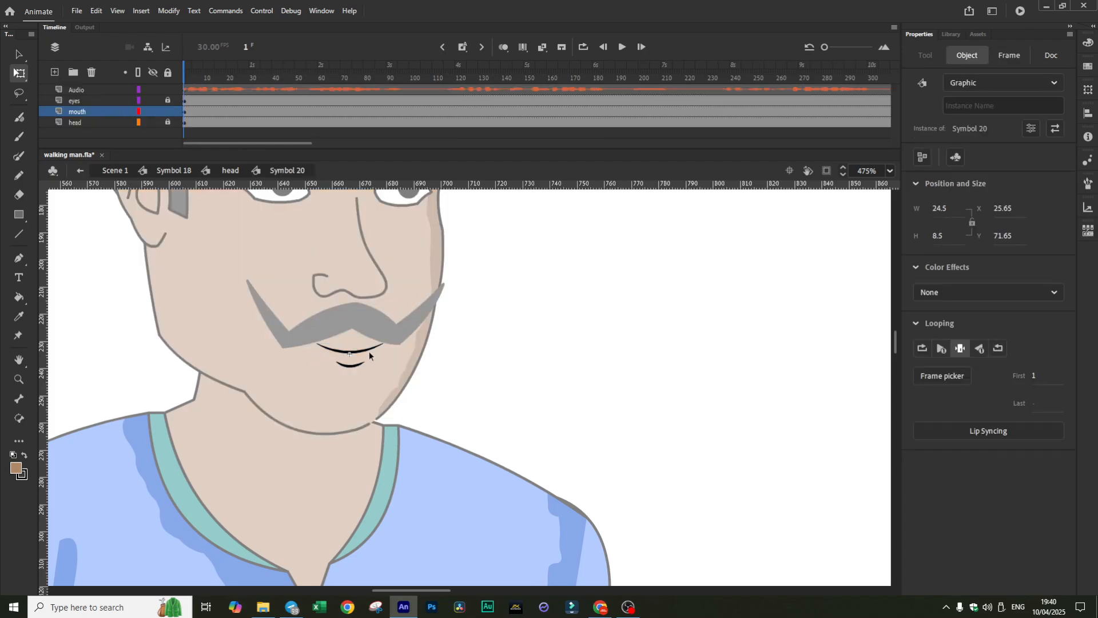
{"action": "double_click", "coordinate": [357, 359]}
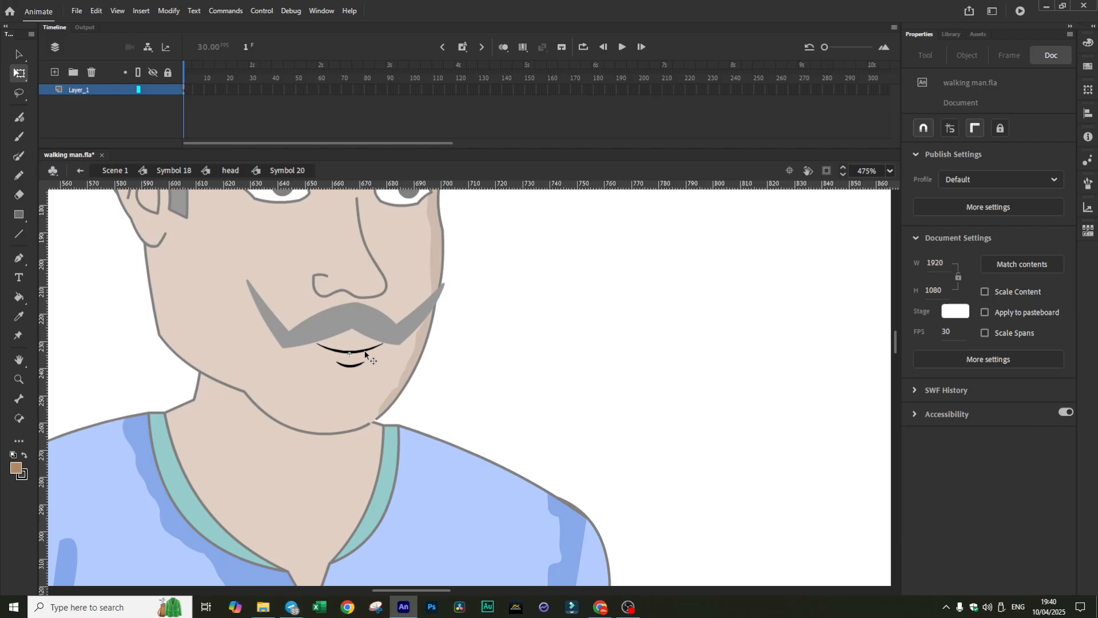
{"action": "left_click", "coordinate": [361, 354]}
{"action": "double_click", "coordinate": [361, 355]}
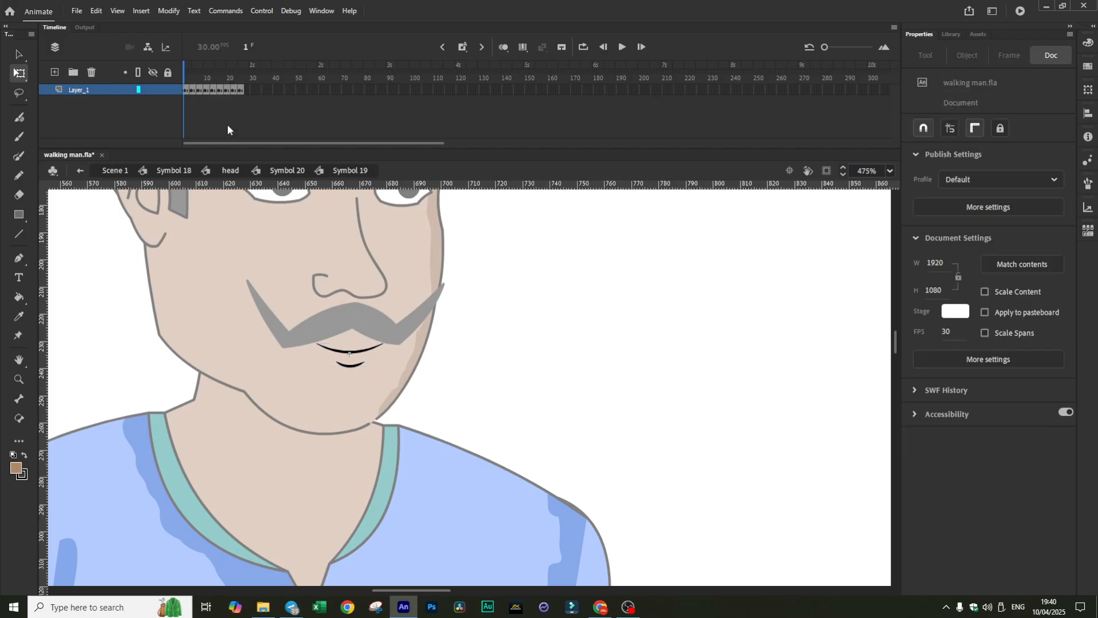
{"action": "double_click", "coordinate": [536, 345]}
{"action": "double_click", "coordinate": [512, 311]}
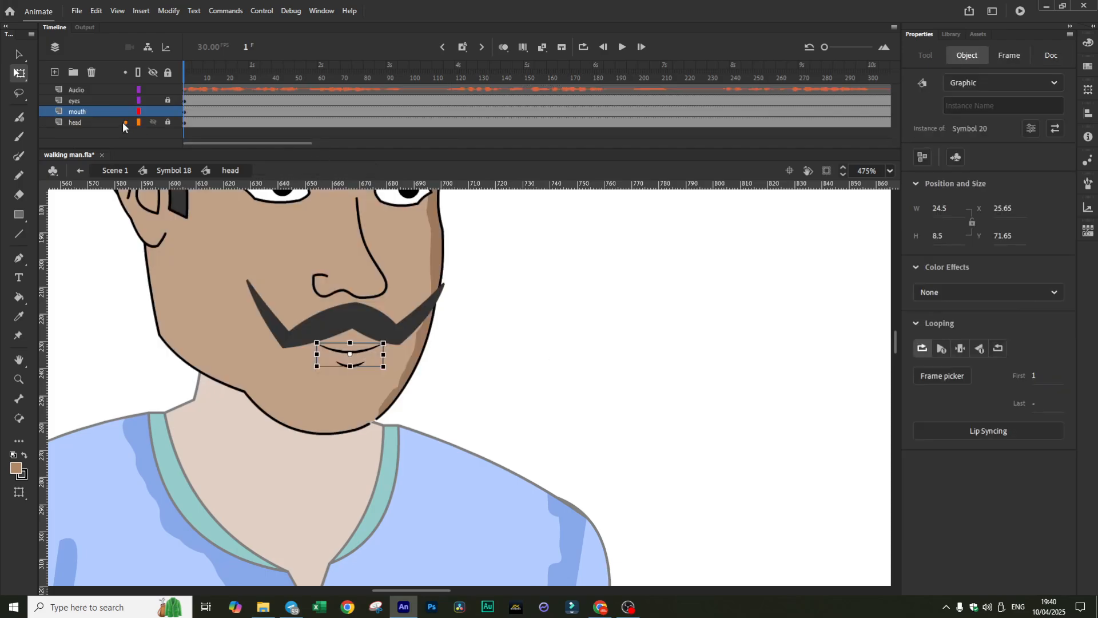
- Copy the Audio layer from the head timeline and paste it into the wrapper mouth symbol's timeline
{"action": "right_click", "coordinate": [80, 92]}
{"action": "left_click", "coordinate": [118, 195]}
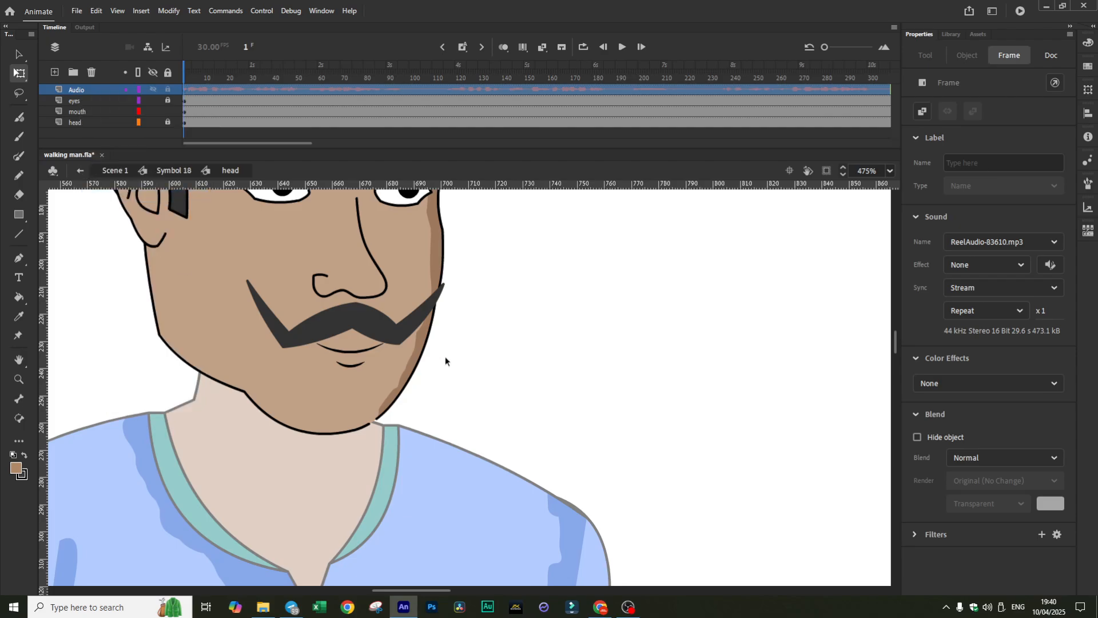
{"action": "scroll", "coordinate": [434, 363], "scroll_direction": "up", "scroll_amount": 4}
{"action": "left_click", "coordinate": [319, 349]}
{"action": "double_click", "coordinate": [319, 349]}
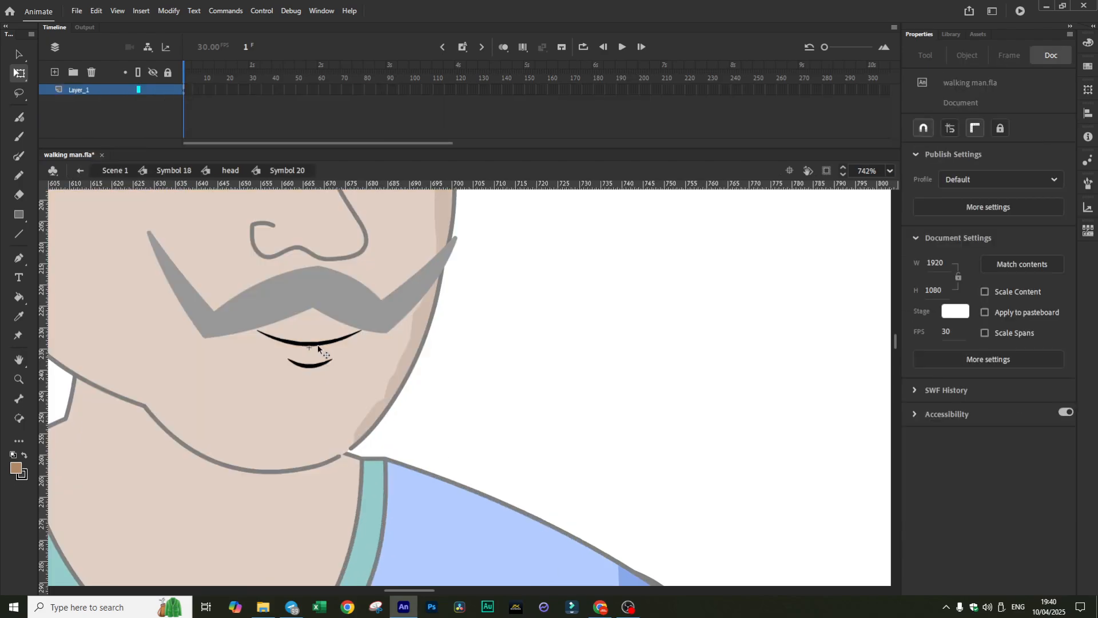
{"action": "right_click", "coordinate": [80, 87]}
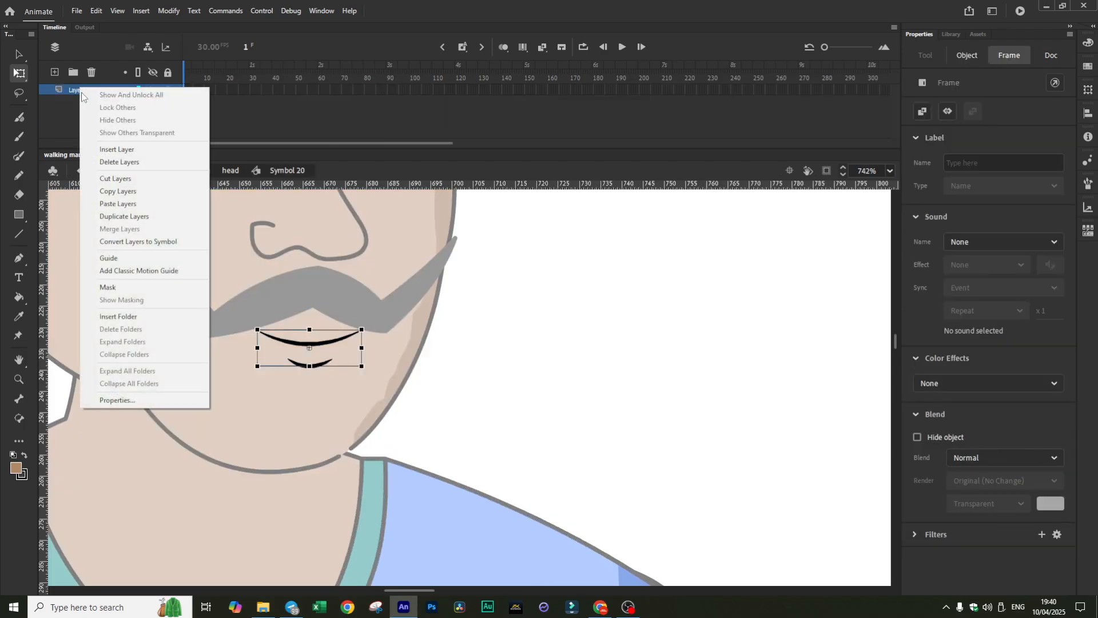
{"action": "left_click", "coordinate": [122, 201]}
- Extend Layer_1 of the wrapper symbol to frame 890 to match the audio, and go back to frame 1
{"action": "mouse_move", "coordinate": [232, 145]}
{"action": "left_mouse_down"}
{"action": "mouse_move", "coordinate": [545, 143]}
{"action": "mouse_move", "coordinate": [224, 154]}
{"action": "left_mouse_up"}
{"action": "left_click", "coordinate": [525, 101]}
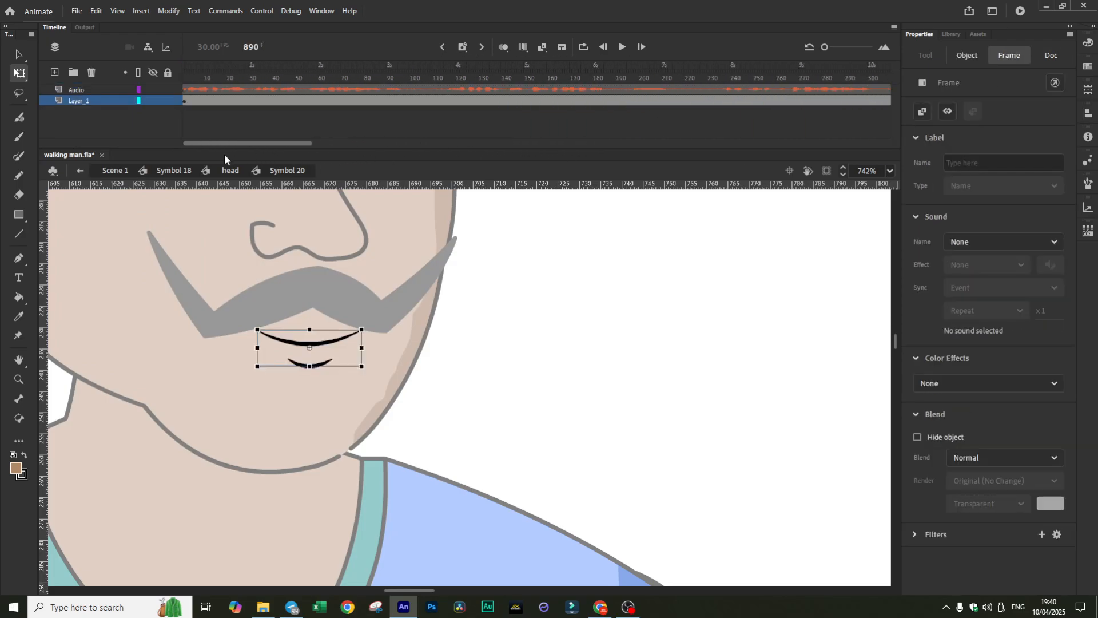
{"action": "left_click", "coordinate": [185, 74]}
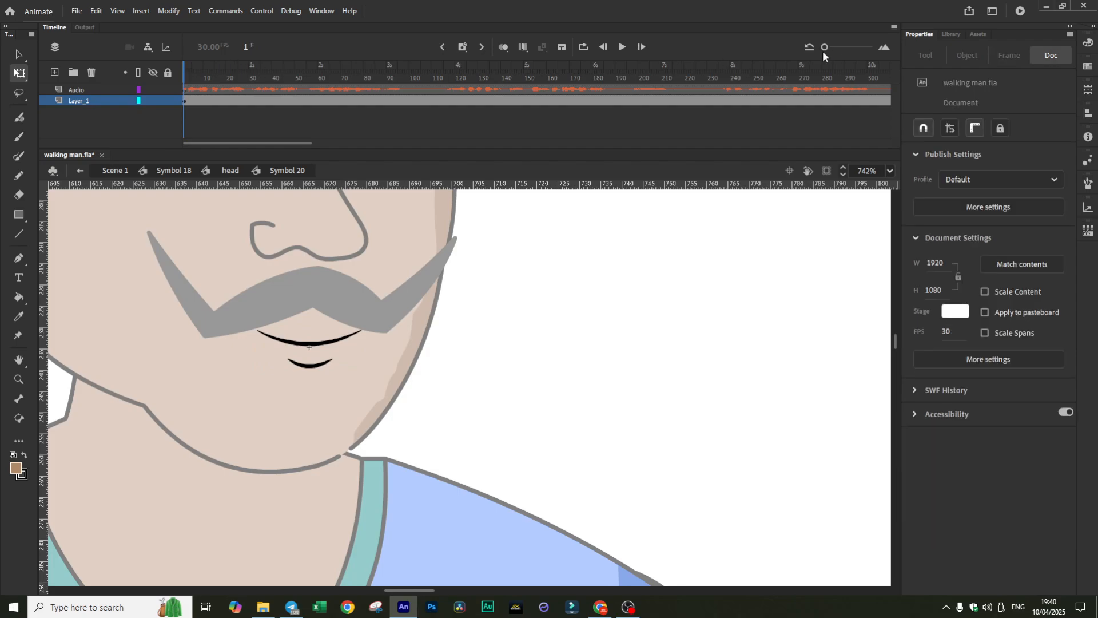
- Listen to the audio in the wrapper mouth symbol's timeline to locate where the speech phrase starts and ends
{"action": "left_click_drag", "start_coordinate": [825, 46], "coordinate": [840, 49]}
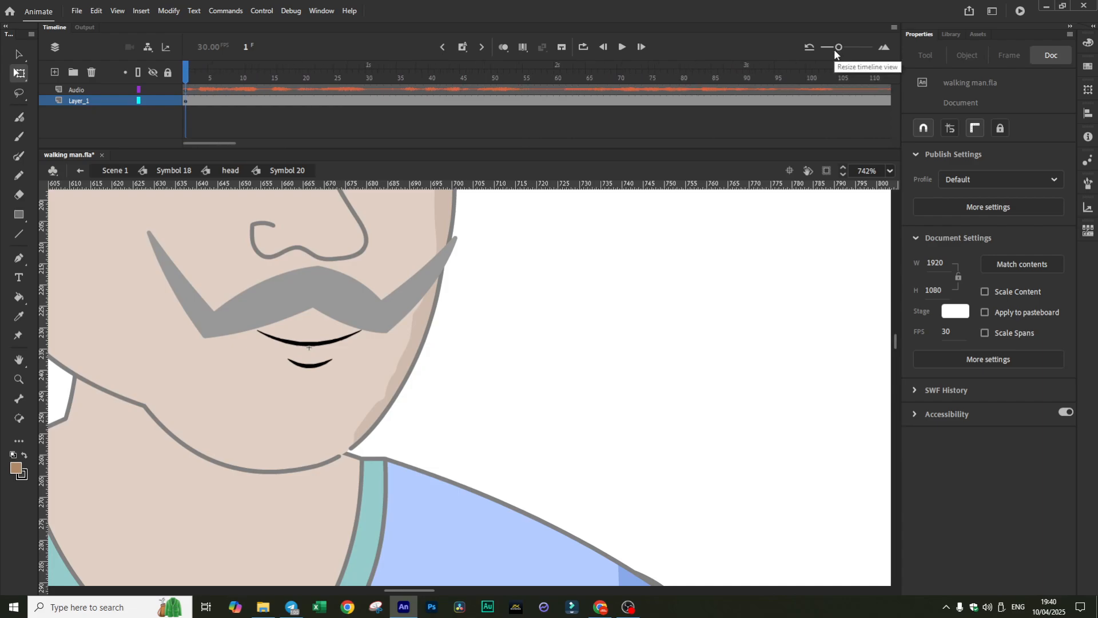
{"action": "left_click", "coordinate": [622, 48]}
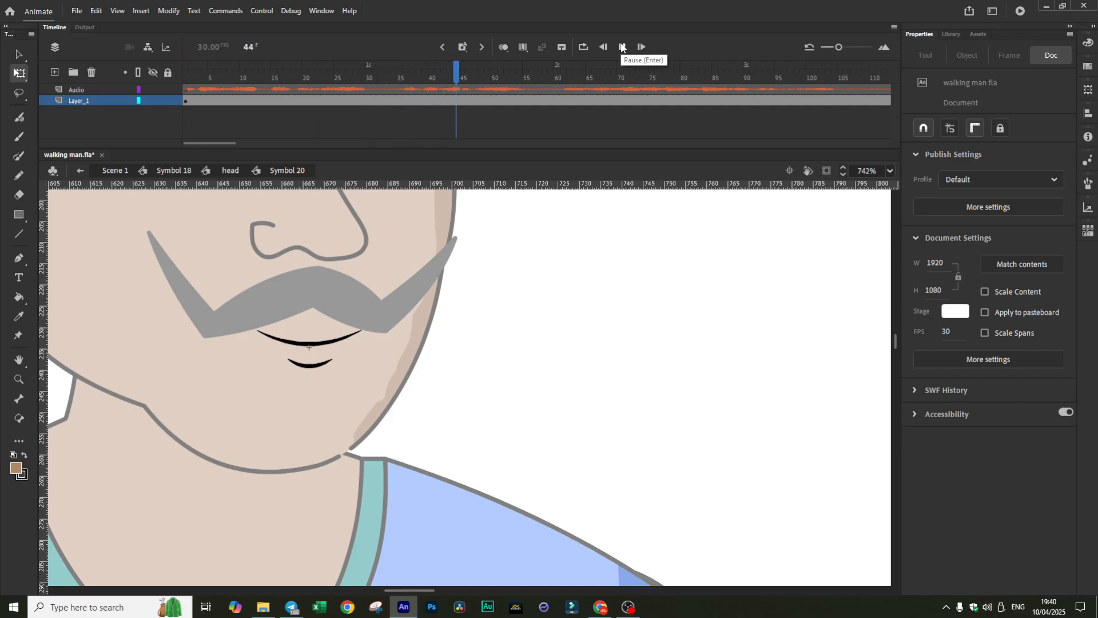
{"action": "left_click", "coordinate": [623, 47]}
{"action": "left_click", "coordinate": [545, 102]}
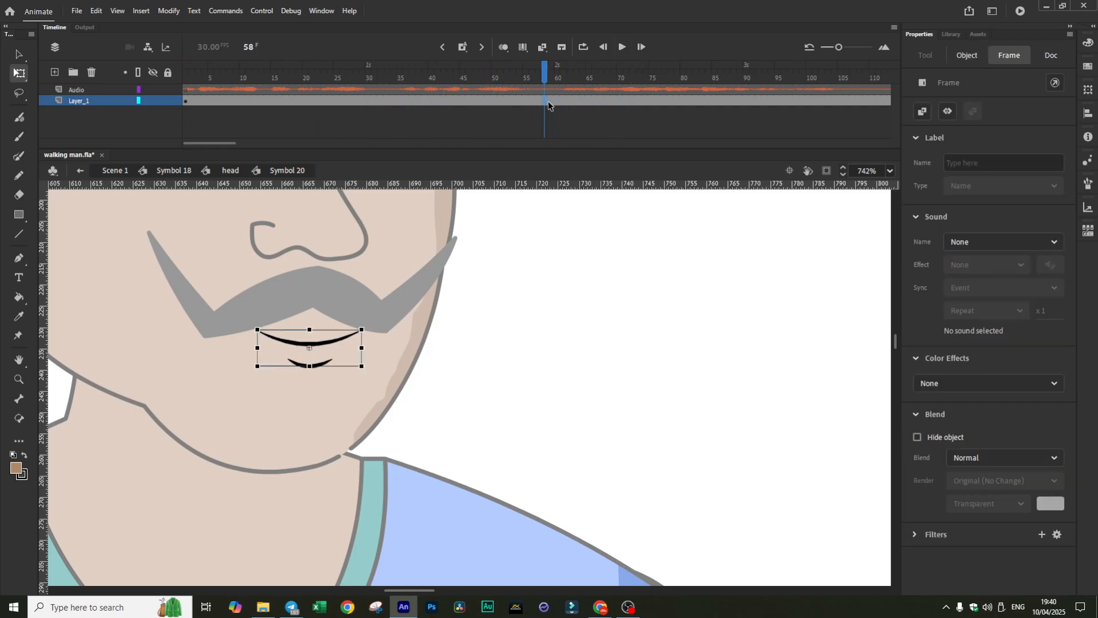
{"action": "left_click_drag", "start_coordinate": [835, 48], "coordinate": [829, 49]}
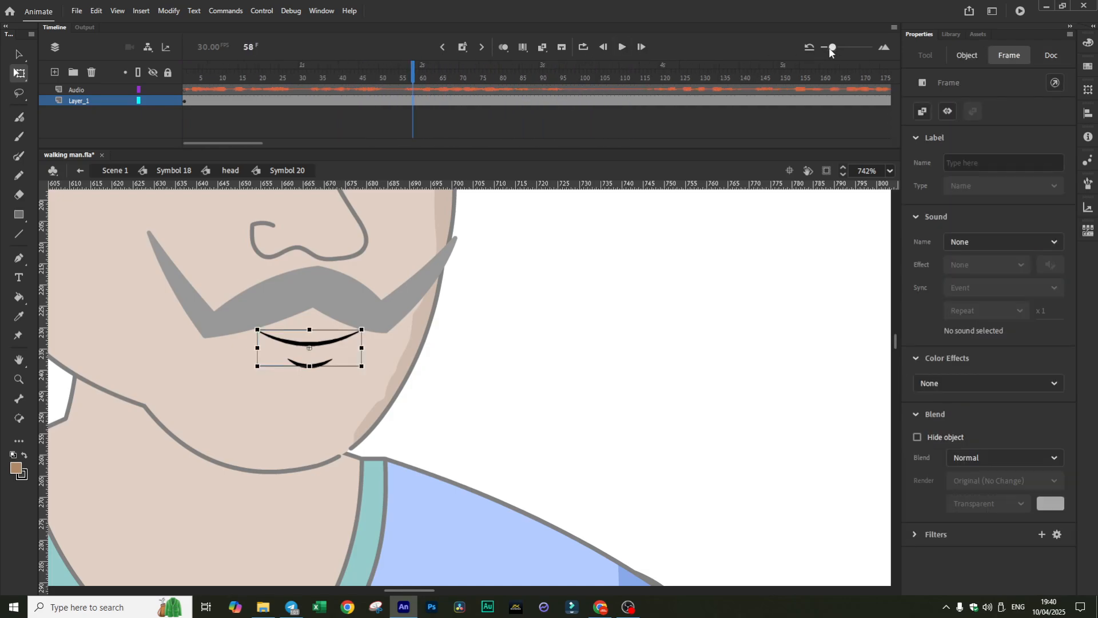
{"action": "left_click", "coordinate": [400, 104]}
{"action": "key", "text": "Return"}
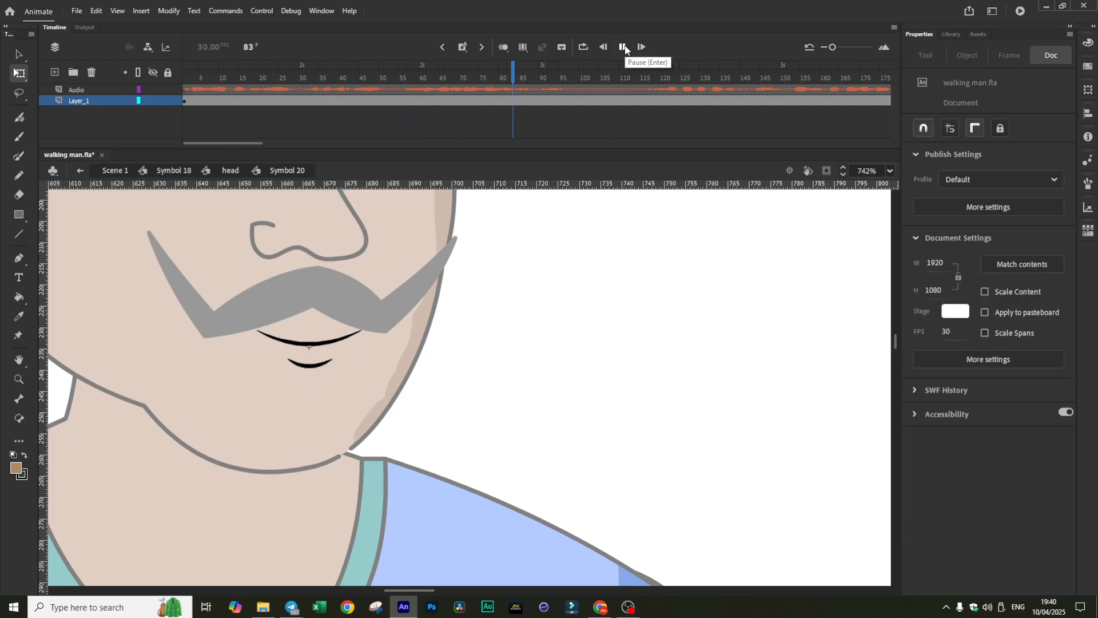
{"action": "key", "text": "Return"}
- Insert keyframes on Layer_1 at frame 56 and about frame 95 to bracket the speech phrase, and return to frame 56
{"action": "left_click", "coordinate": [401, 104]}
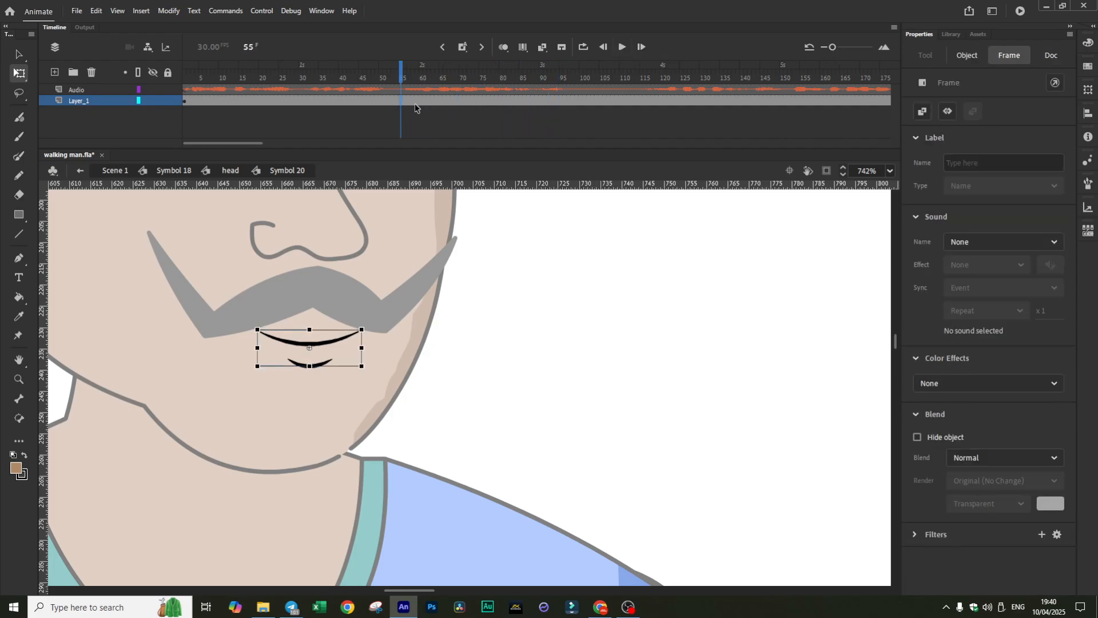
{"action": "key", "text": "F6"}
{"action": "left_click", "coordinate": [562, 100]}
{"action": "left_click", "coordinate": [404, 101]}
- Start Lip Syncing for the mouth instance at frame 56 and assign mouth frame 22 to the Ah viseme
{"action": "left_click", "coordinate": [966, 57]}
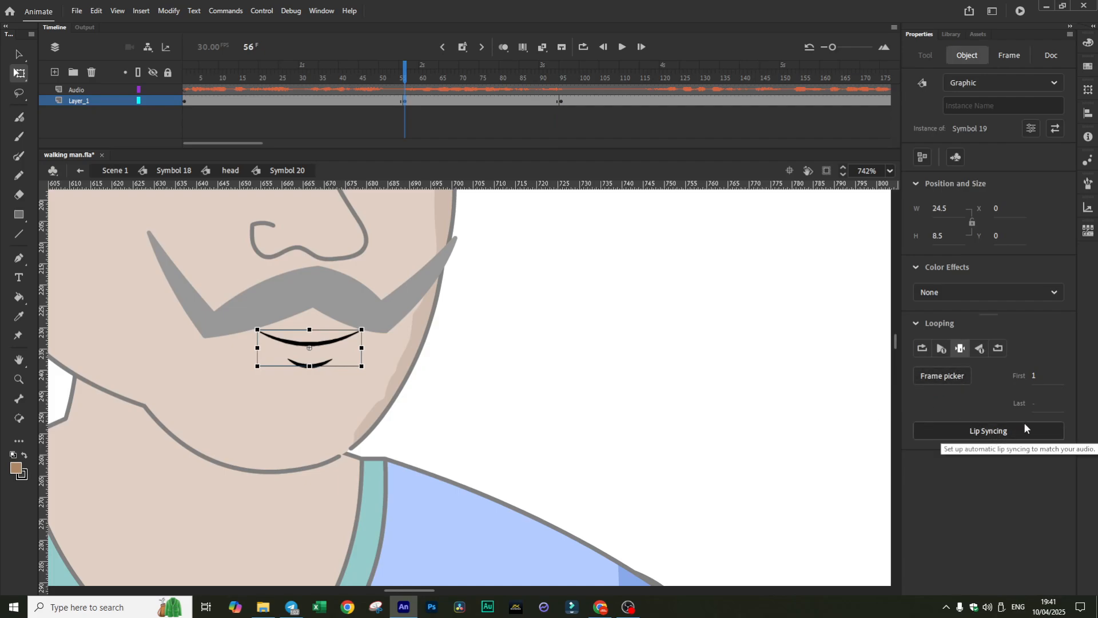
{"action": "left_click", "coordinate": [980, 429]}
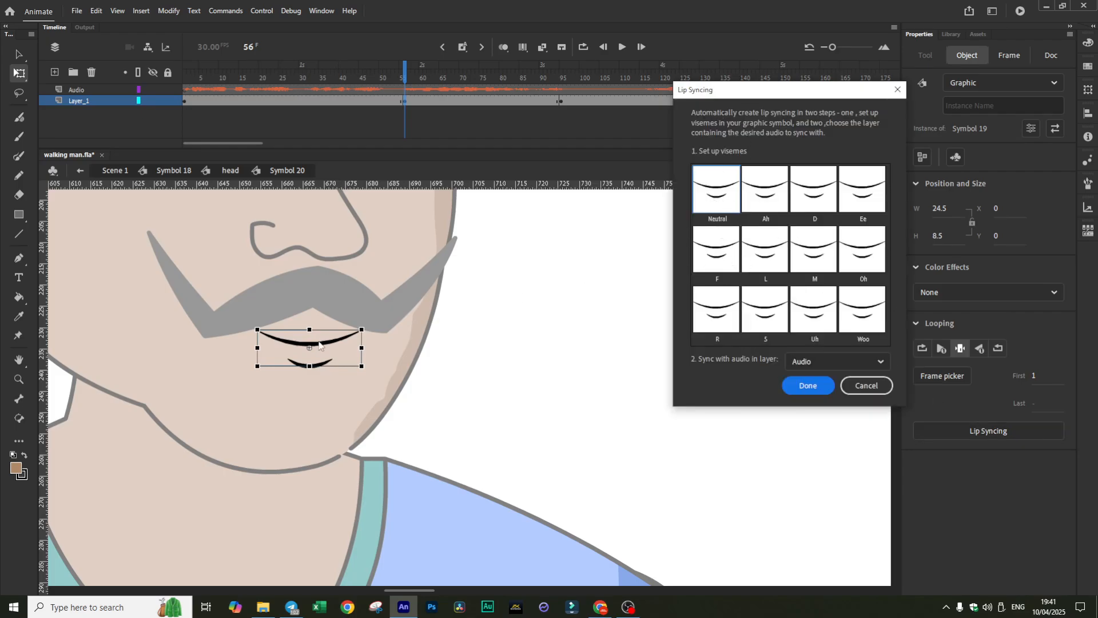
{"action": "left_click", "coordinate": [765, 199]}
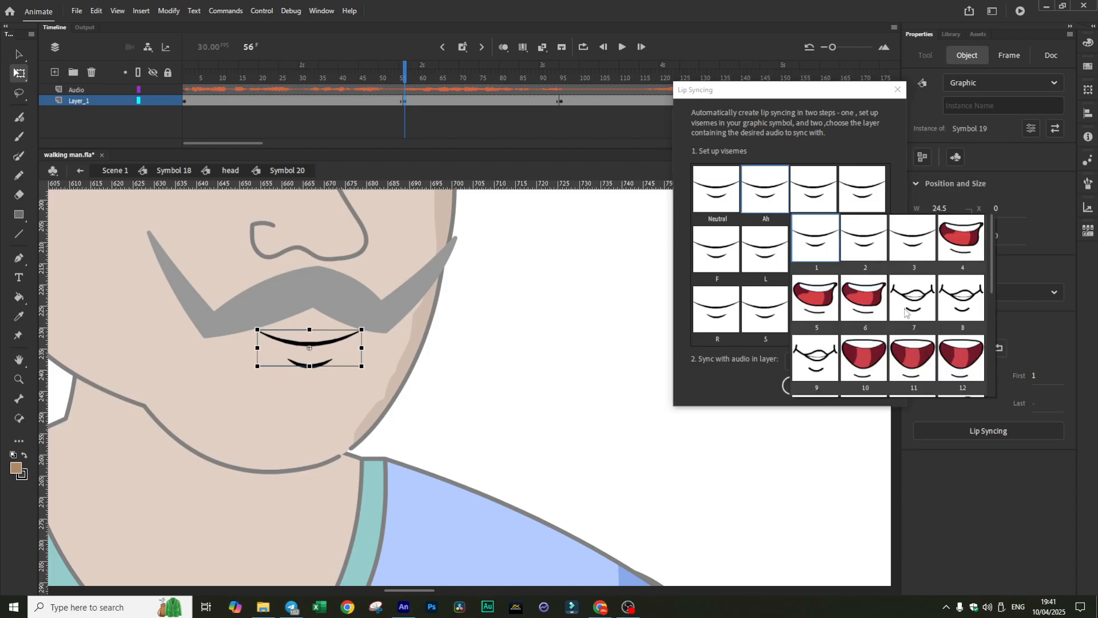
{"action": "mouse_move", "coordinate": [991, 284]}
{"action": "left_mouse_down"}
{"action": "mouse_move", "coordinate": [1010, 406]}
{"action": "mouse_move", "coordinate": [1004, 274]}
{"action": "left_mouse_up"}
{"action": "left_click_drag", "start_coordinate": [991, 283], "coordinate": [993, 374]}
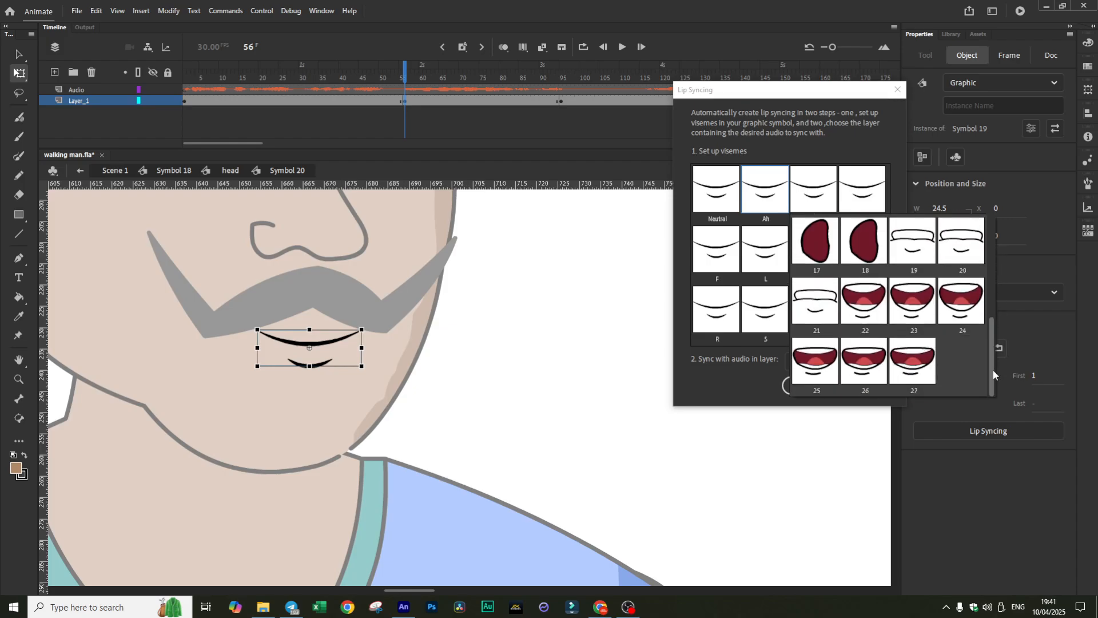
{"action": "left_click", "coordinate": [864, 304]}
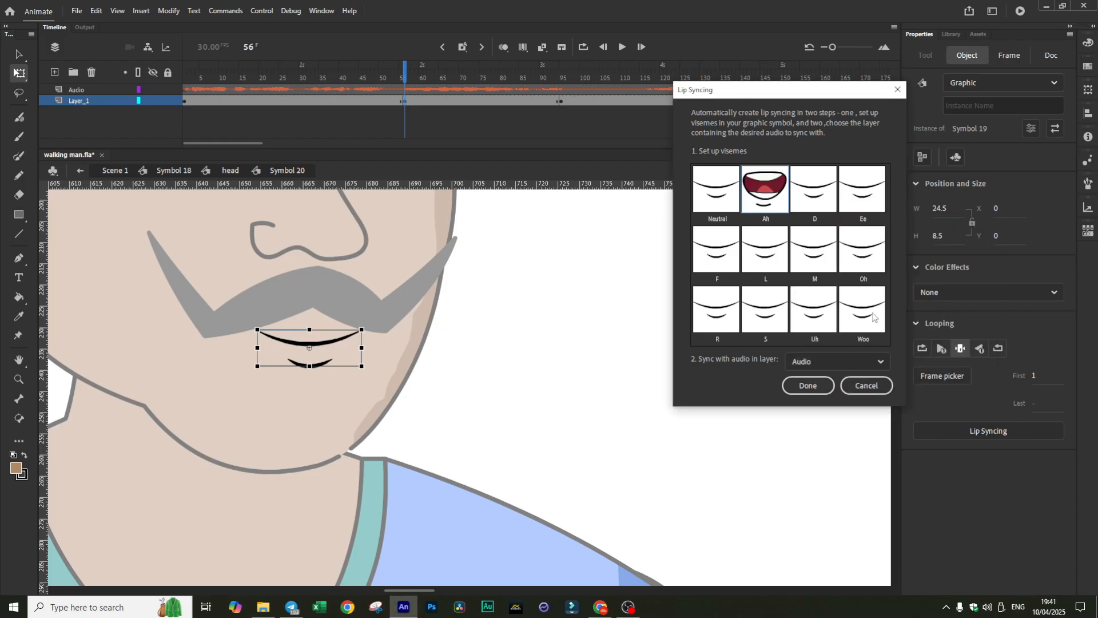
- Assign mouth frame 13 to the D viseme and the closed wavy-lip mouth shape to the Ee viseme
{"action": "left_click", "coordinate": [823, 197]}
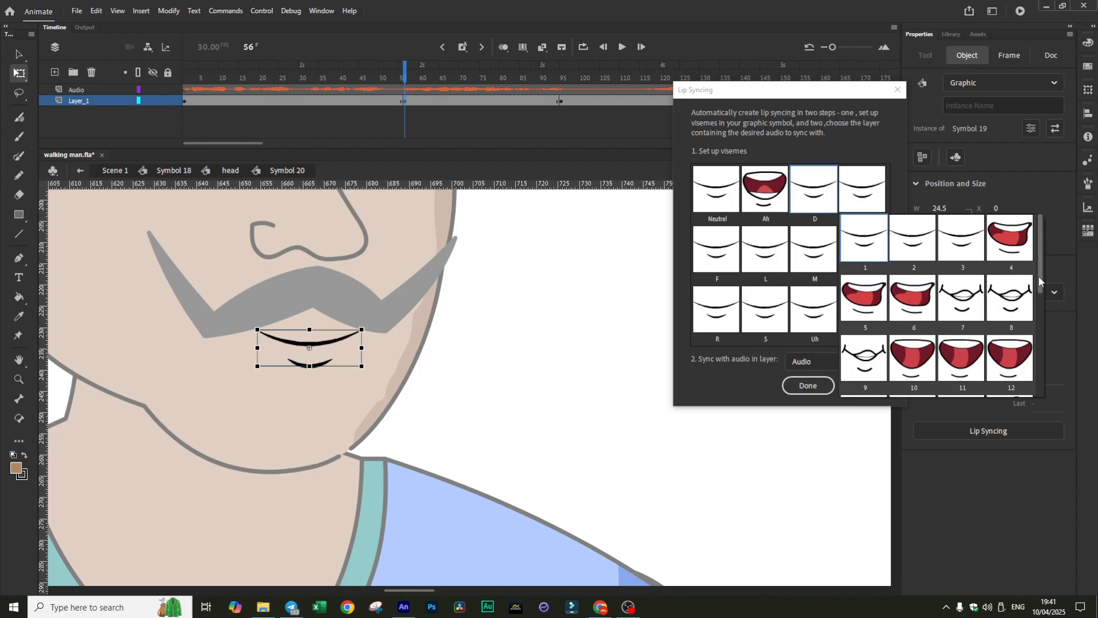
{"action": "left_click_drag", "start_coordinate": [1041, 280], "coordinate": [1042, 322]}
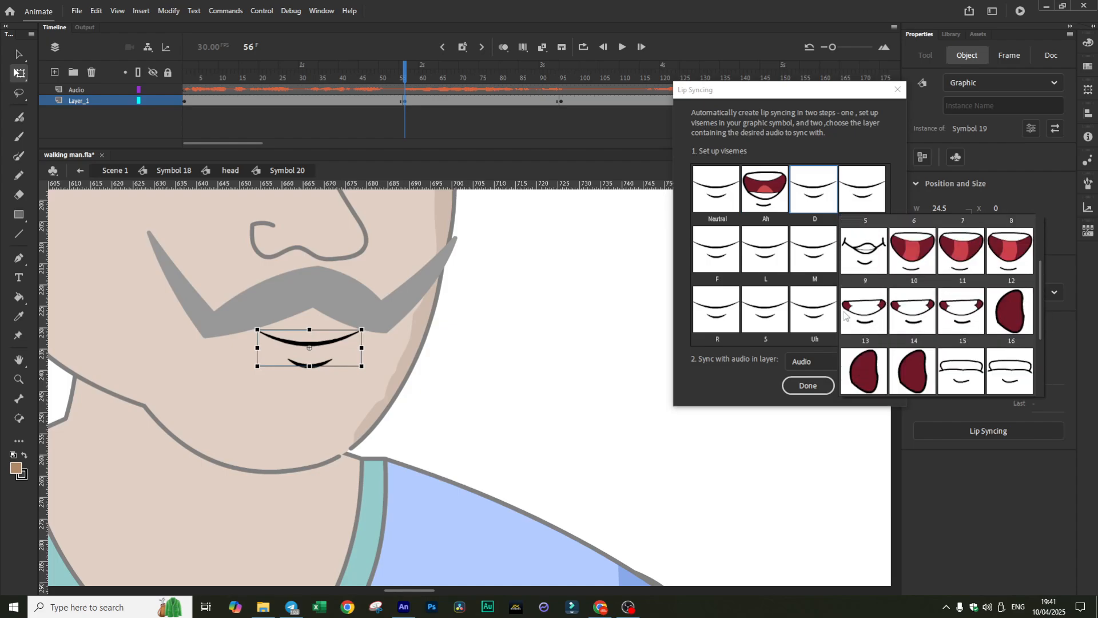
{"action": "left_click", "coordinate": [865, 312]}
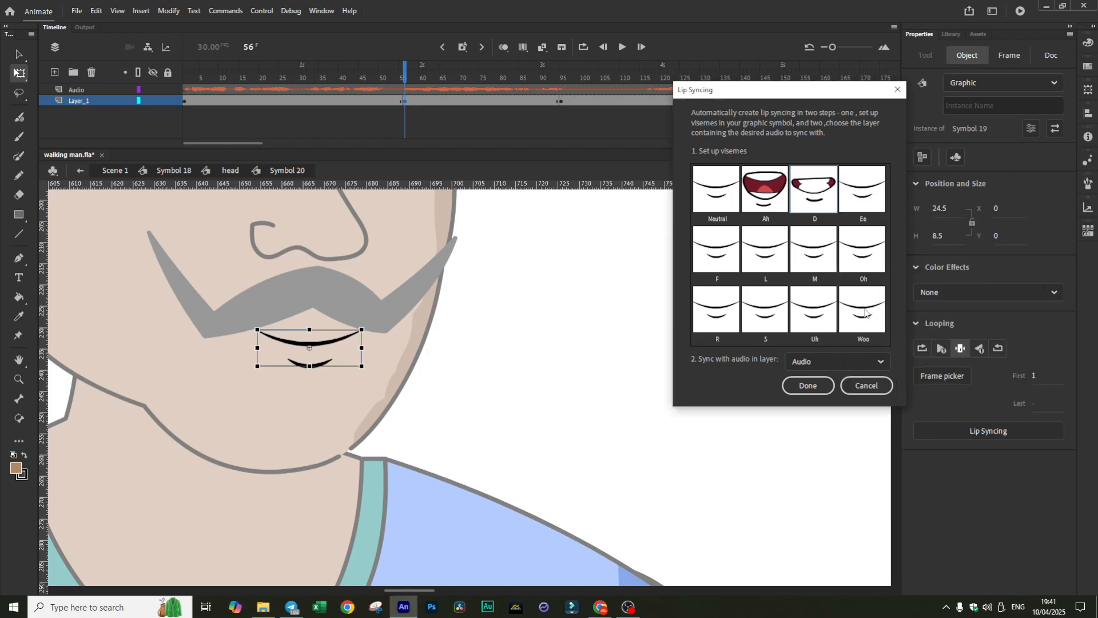
{"action": "left_click", "coordinate": [871, 185]}
{"action": "left_click", "coordinate": [1050, 289]}
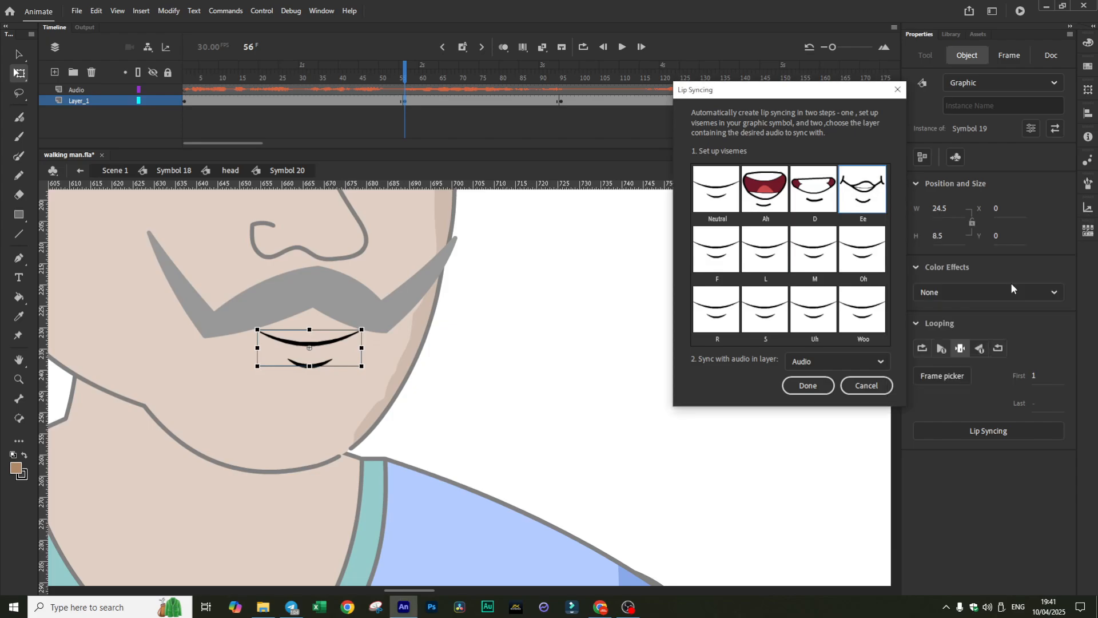
- Assign the flat mouth shape with the wide upper-teeth band to the F viseme and mouth frame 10 to the L viseme
{"action": "left_click", "coordinate": [739, 258]}
{"action": "scroll", "coordinate": [849, 331], "scroll_direction": "down", "scroll_amount": 4}
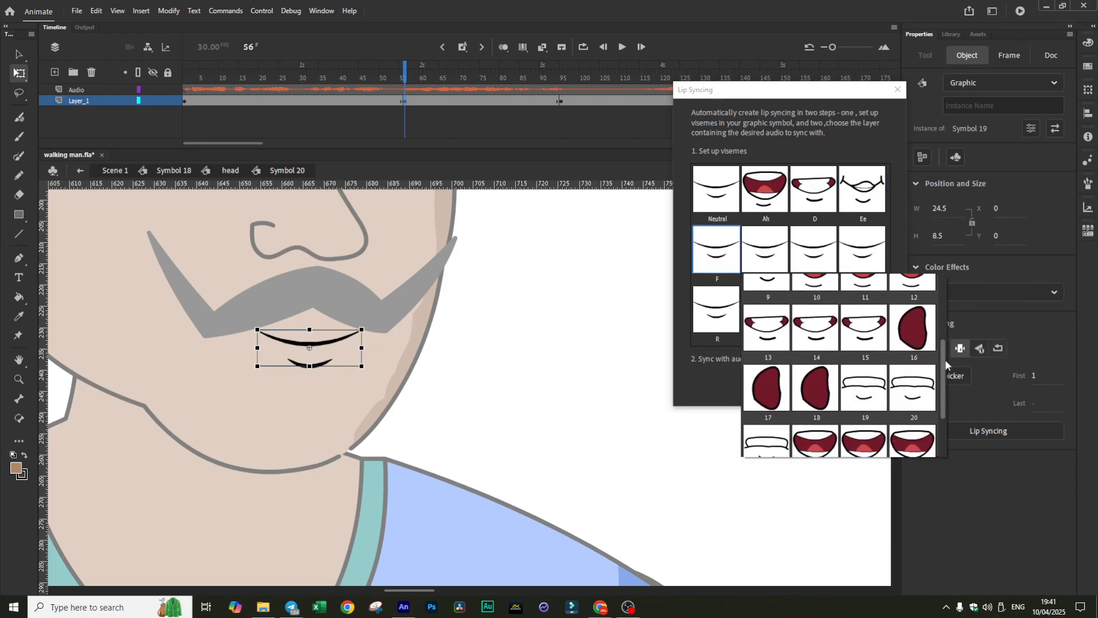
{"action": "left_click", "coordinate": [850, 331]}
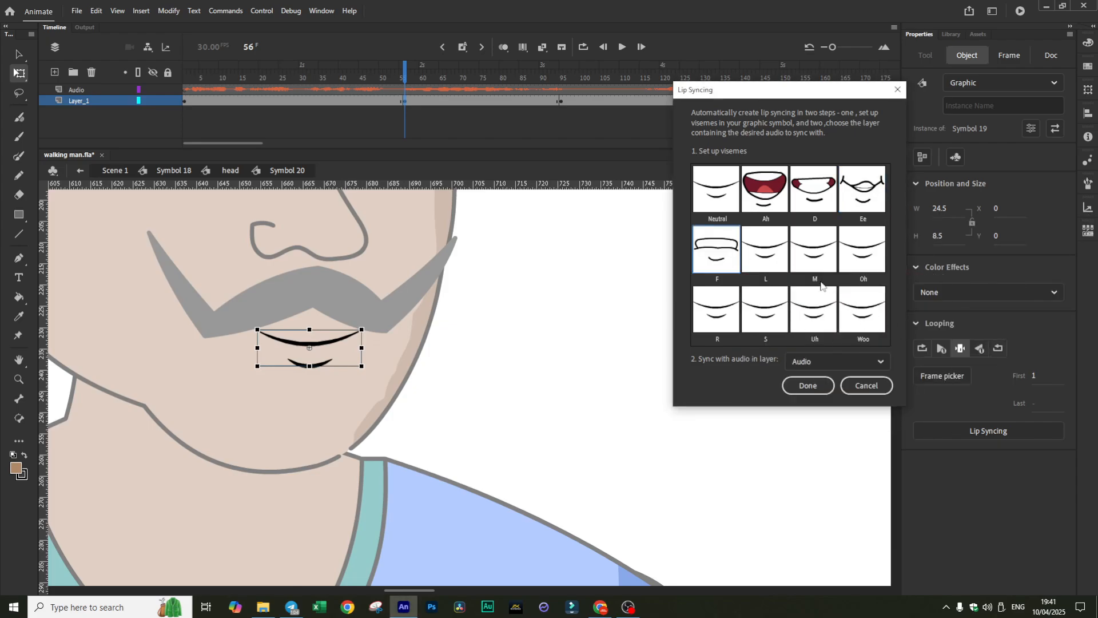
{"action": "left_click", "coordinate": [774, 252]}
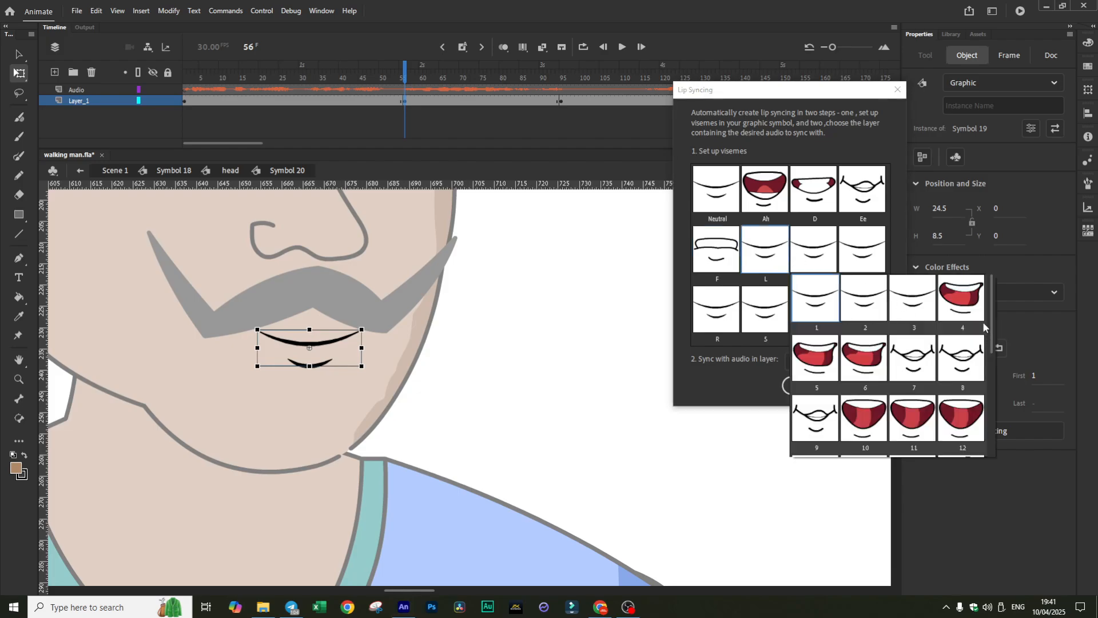
{"action": "left_click", "coordinate": [875, 420]}
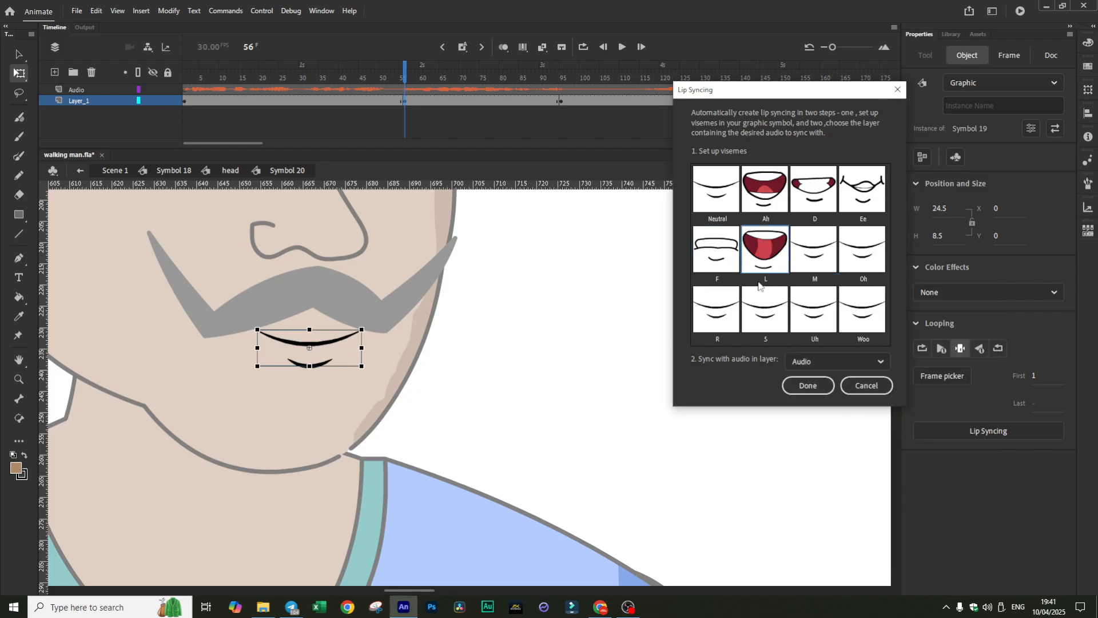
- Assign the closed smiling mouth to the M viseme and the rounded dark-red mouth to the Oh viseme
{"action": "left_click", "coordinate": [817, 245]}
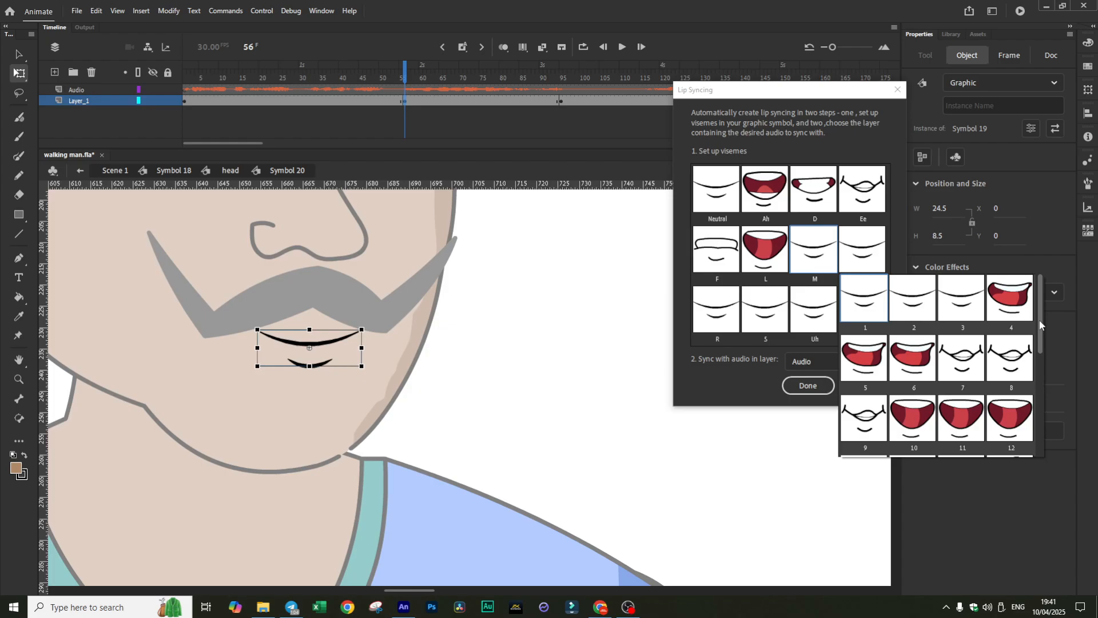
{"action": "left_click_drag", "start_coordinate": [1042, 326], "coordinate": [1034, 300]}
{"action": "left_click", "coordinate": [911, 291]}
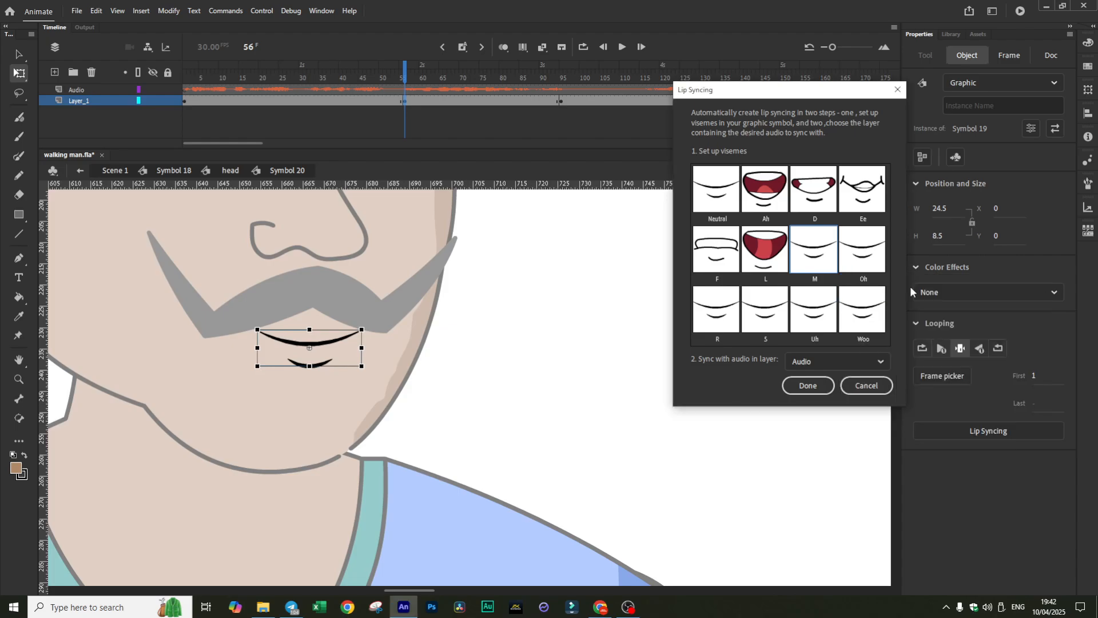
{"action": "left_click", "coordinate": [864, 240]}
{"action": "left_click_drag", "start_coordinate": [1086, 342], "coordinate": [1086, 389]}
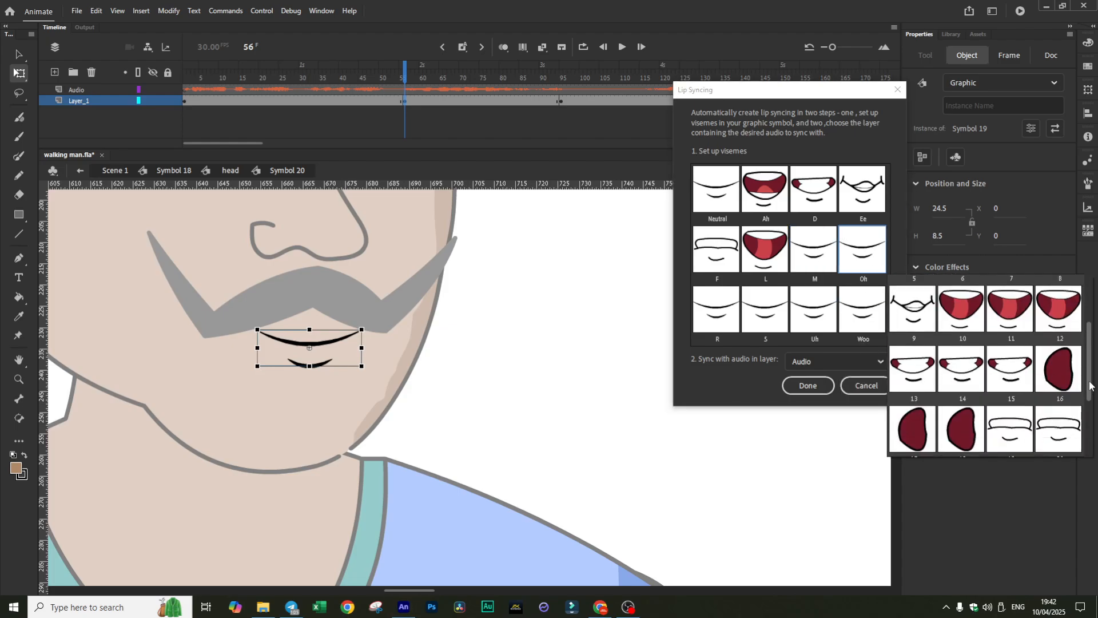
{"action": "left_click", "coordinate": [913, 457]}
- Assign the open mouth in frame 22 to the R viseme and the narrow wavy-lipped mouth to the S viseme
{"action": "left_click", "coordinate": [722, 305]}
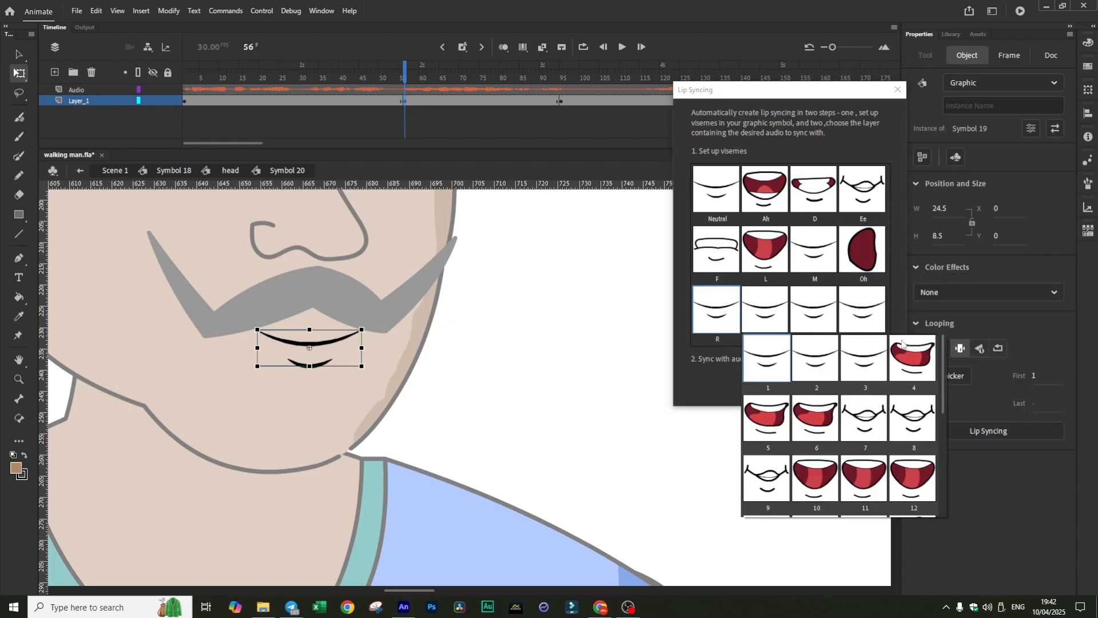
{"action": "scroll", "coordinate": [943, 364], "scroll_direction": "down", "scroll_amount": 1}
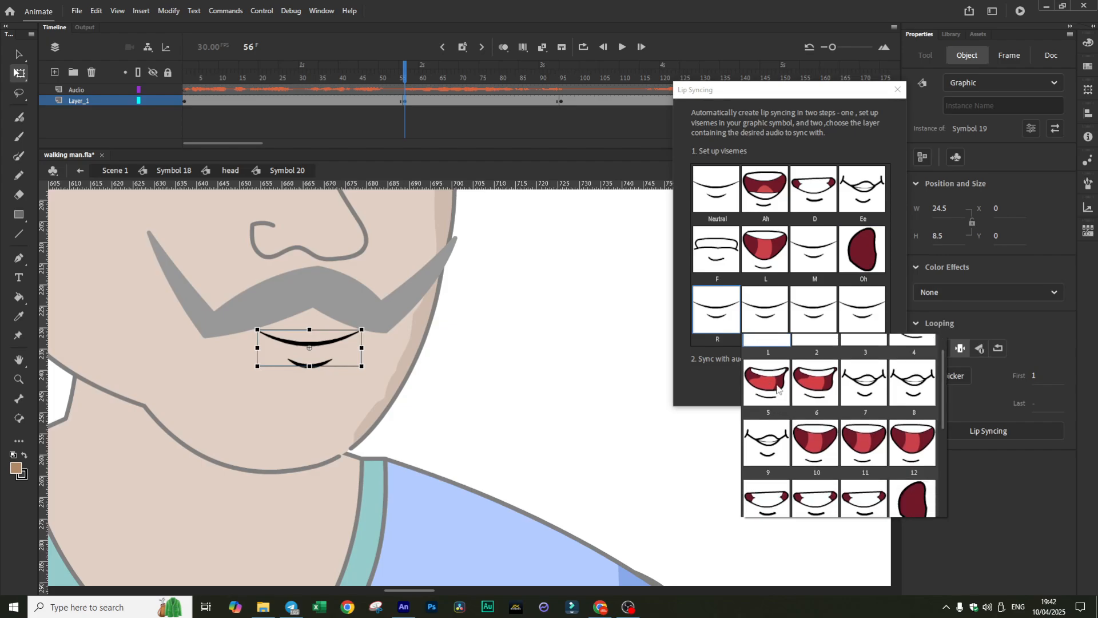
{"action": "scroll", "coordinate": [938, 422], "scroll_direction": "down", "scroll_amount": 5}
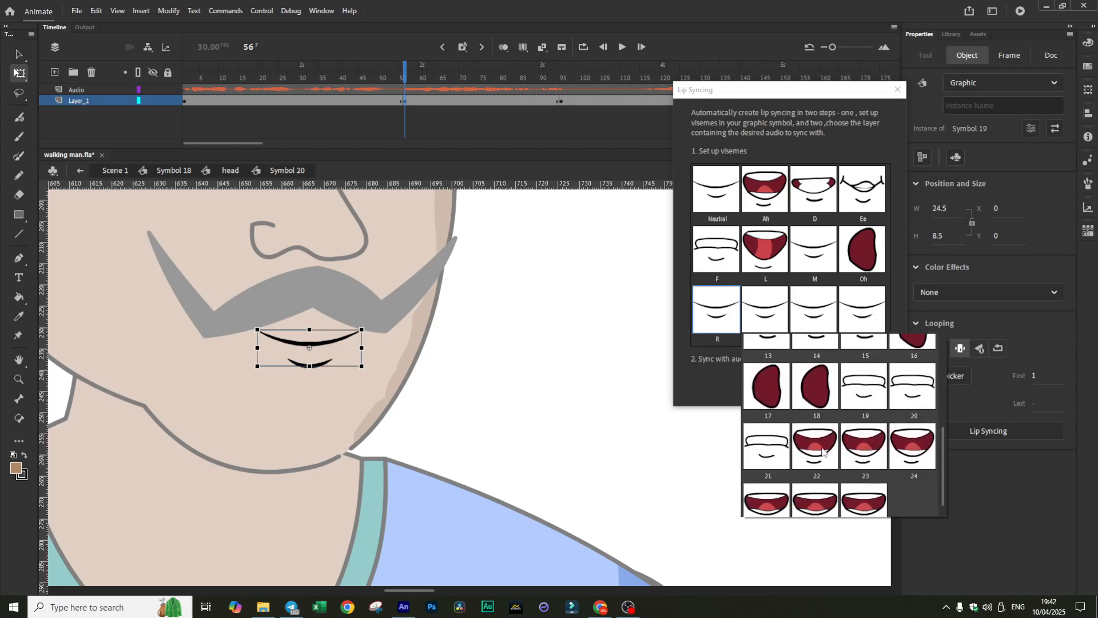
{"action": "left_click", "coordinate": [824, 449]}
{"action": "left_click", "coordinate": [778, 311]}
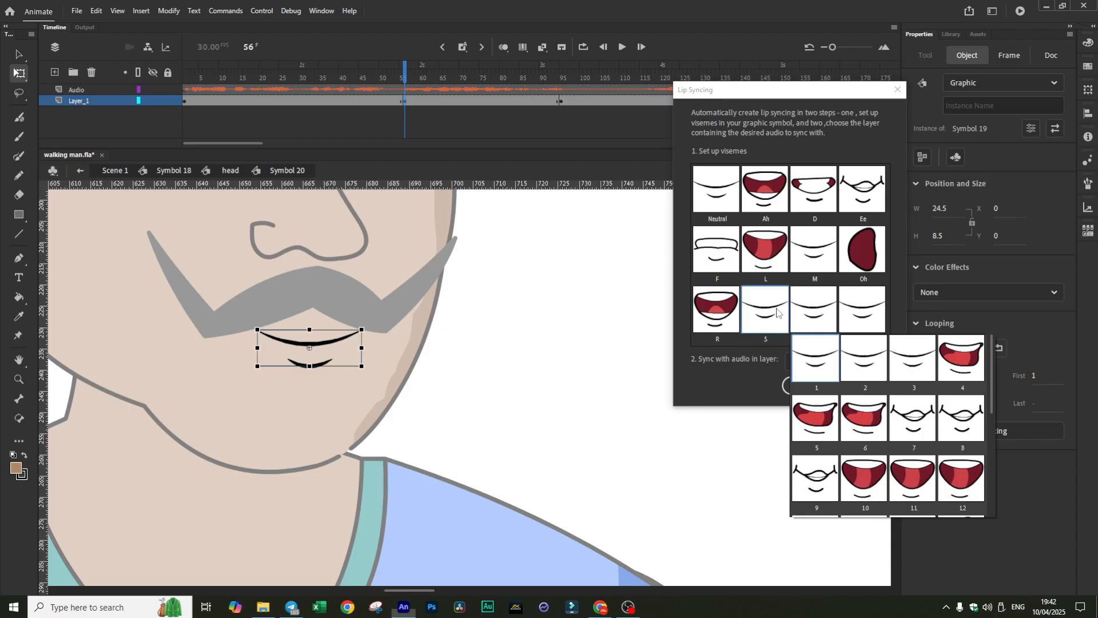
{"action": "left_click", "coordinate": [938, 428]}
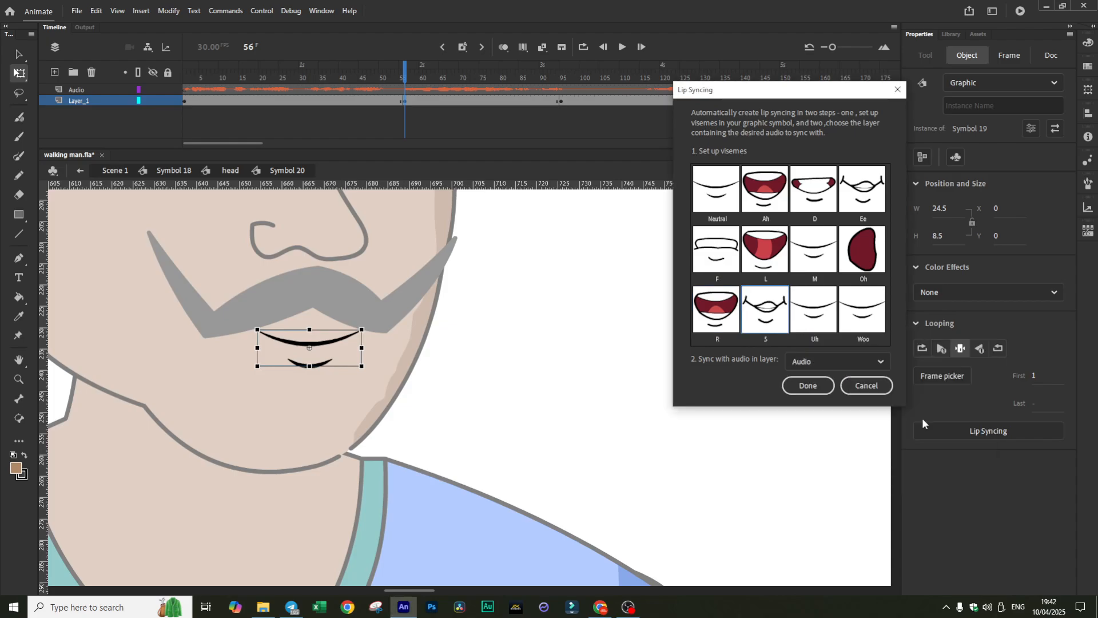
- Assign the rounded dark-red mouth to both the Uh and Woo visemes
{"action": "left_click", "coordinate": [815, 309]}
{"action": "scroll", "coordinate": [1032, 382], "scroll_direction": "down", "scroll_amount": 2}
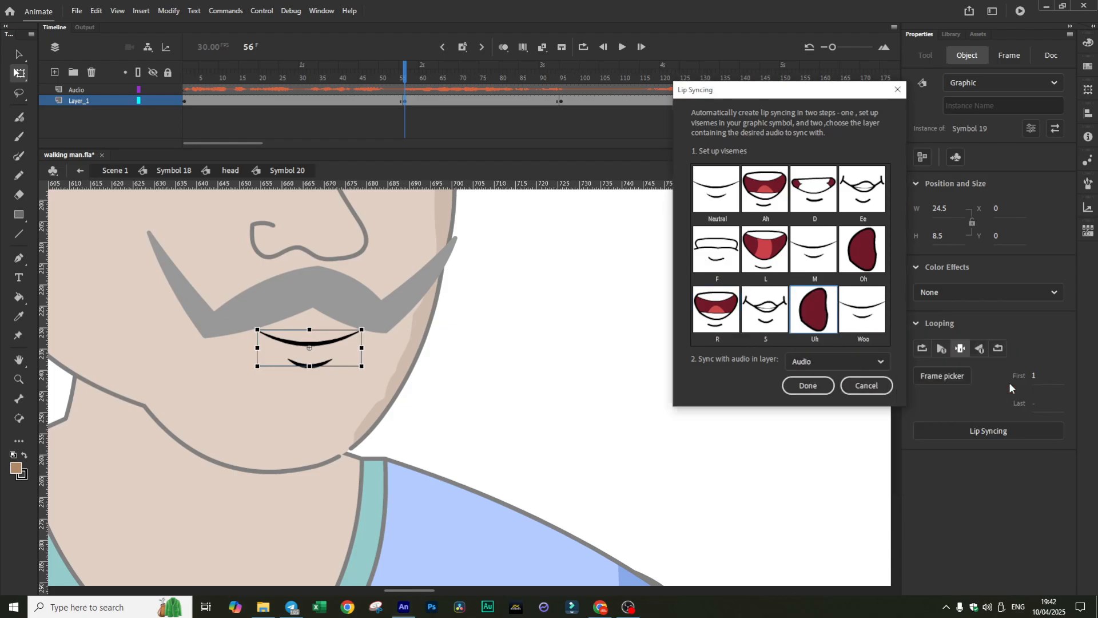
{"action": "left_click", "coordinate": [1012, 389]}
{"action": "left_click", "coordinate": [864, 313]}
{"action": "scroll", "coordinate": [1059, 359], "scroll_direction": "down", "scroll_amount": 5}
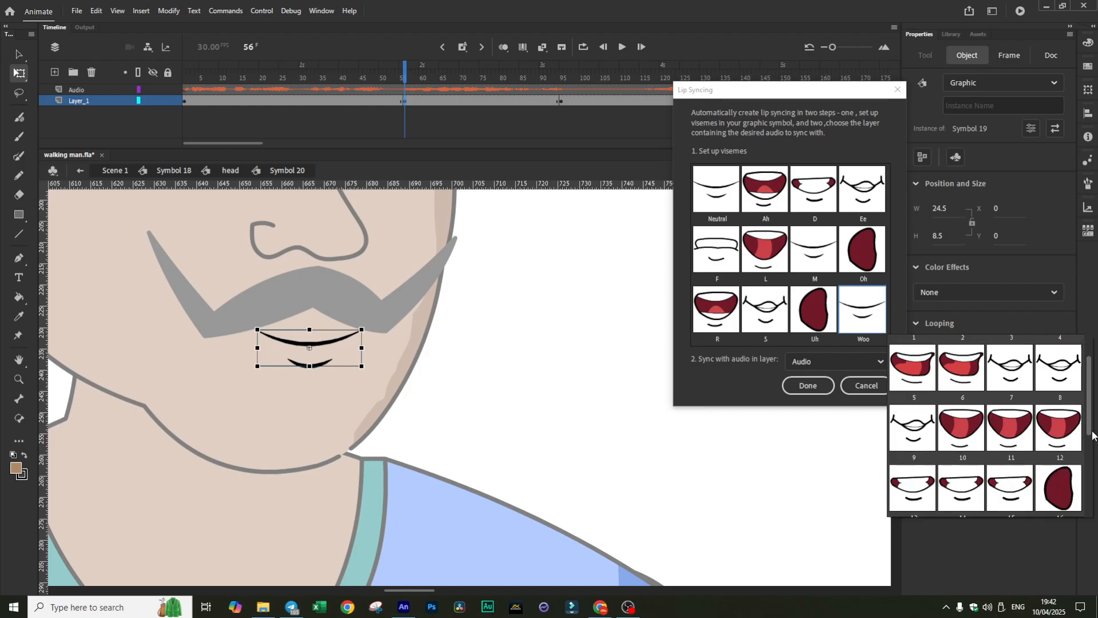
{"action": "left_click", "coordinate": [1059, 359]}
- Change the Uh viseme to the open mouth with teeth and tongue, and generate the lip sync from the Audio layer
{"action": "left_click", "coordinate": [821, 319]}
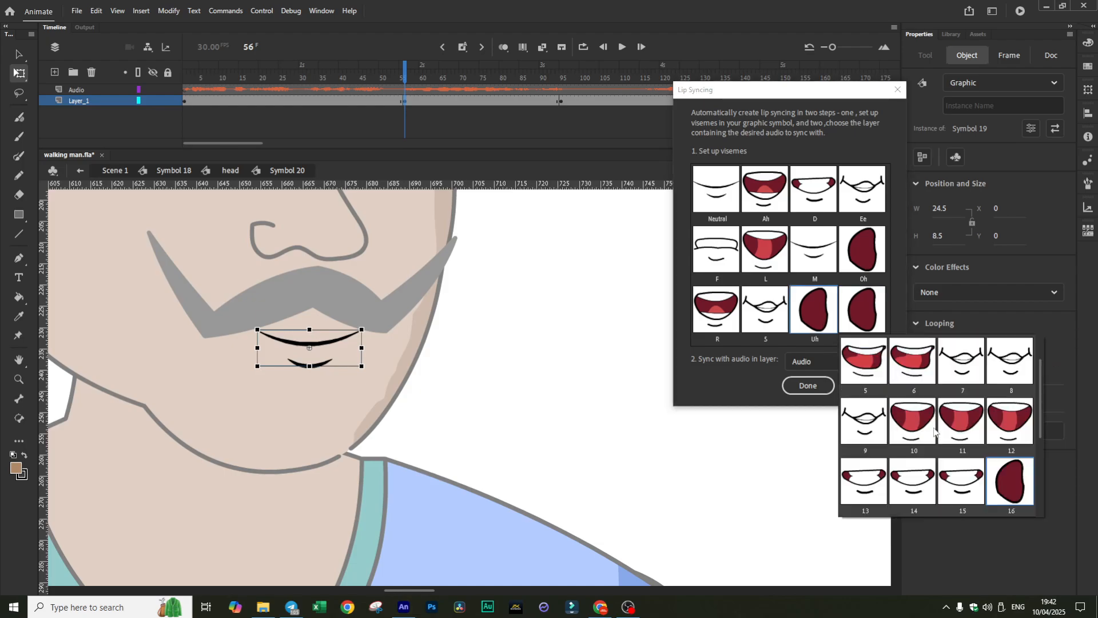
{"action": "scroll", "coordinate": [1034, 420], "scroll_direction": "down", "scroll_amount": 1}
{"action": "left_click", "coordinate": [1024, 474]}
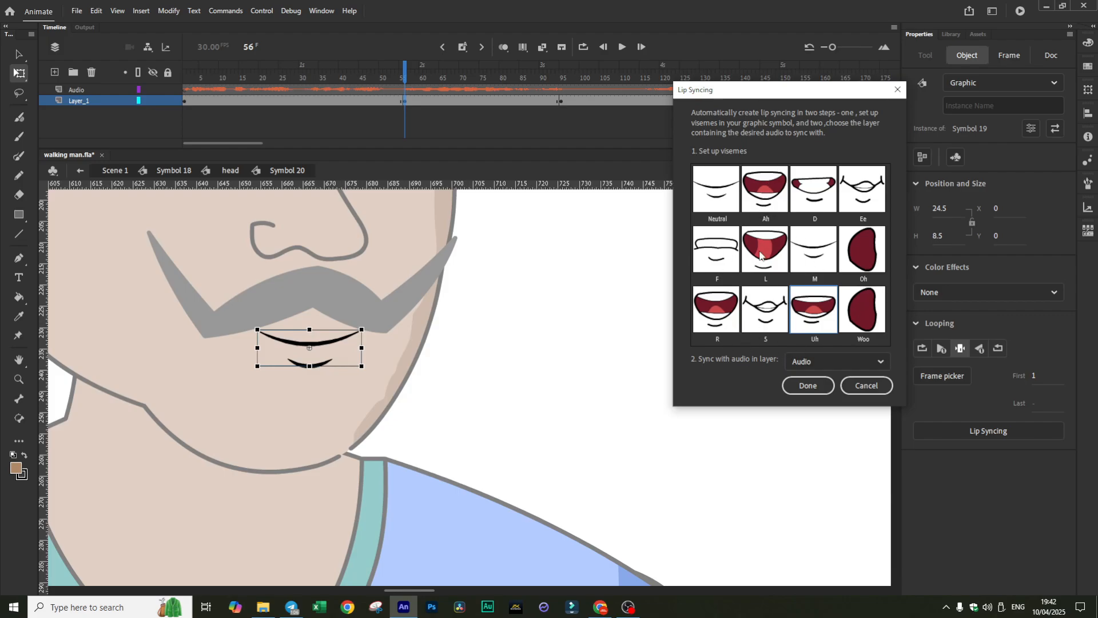
{"action": "left_click", "coordinate": [807, 389]}
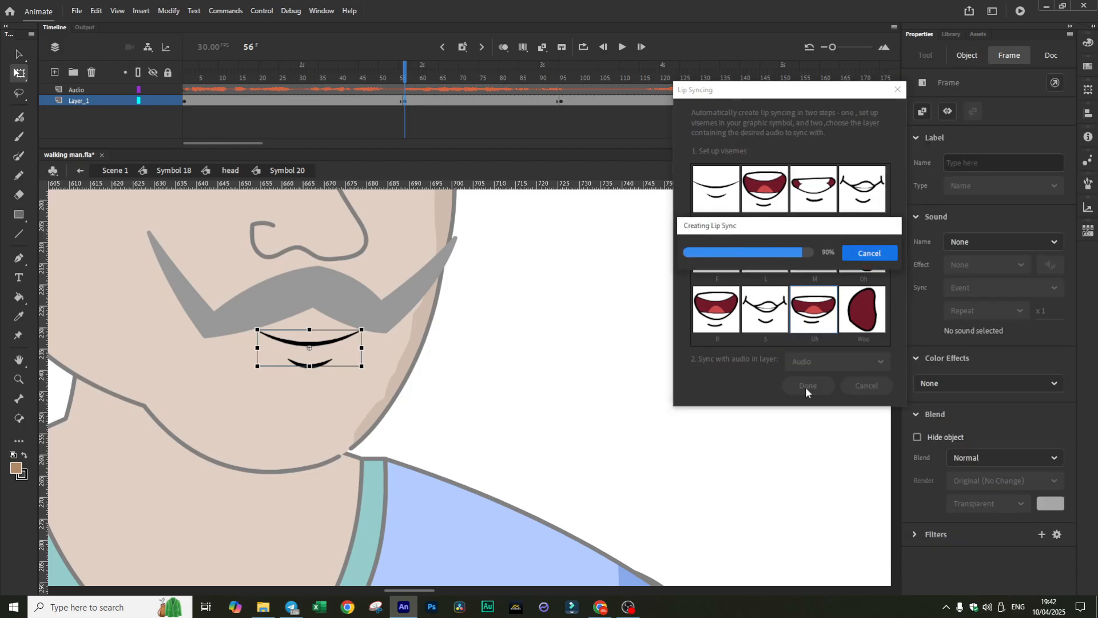
- Play the timeline from frame 52 to review the generated lip sync, and return the playhead to frame 95
{"action": "left_click", "coordinate": [407, 98]}
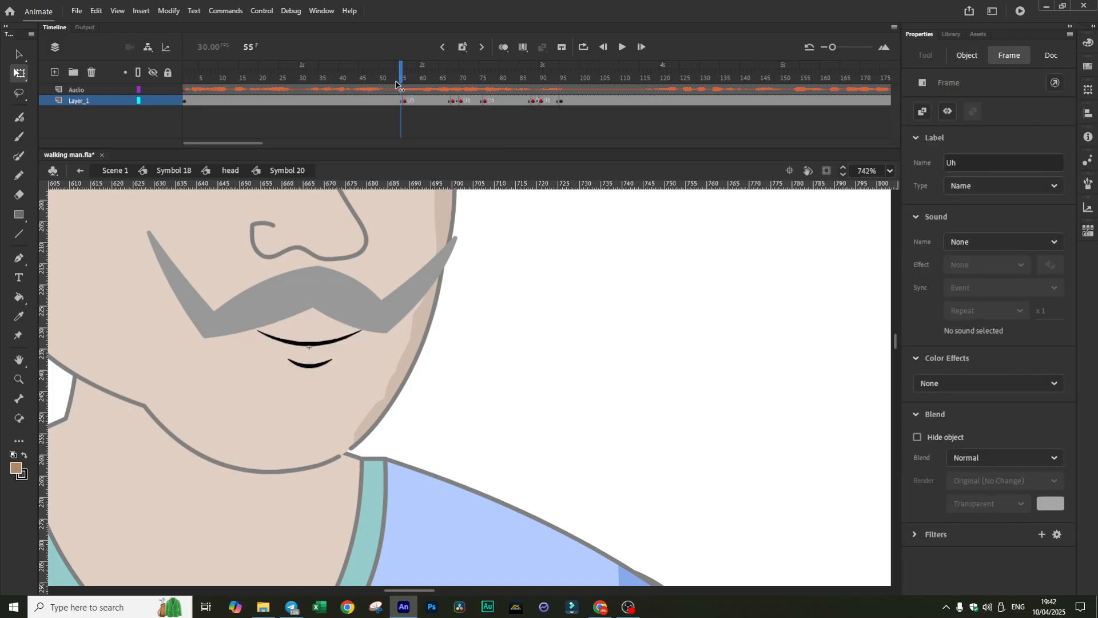
{"action": "left_click", "coordinate": [389, 77]}
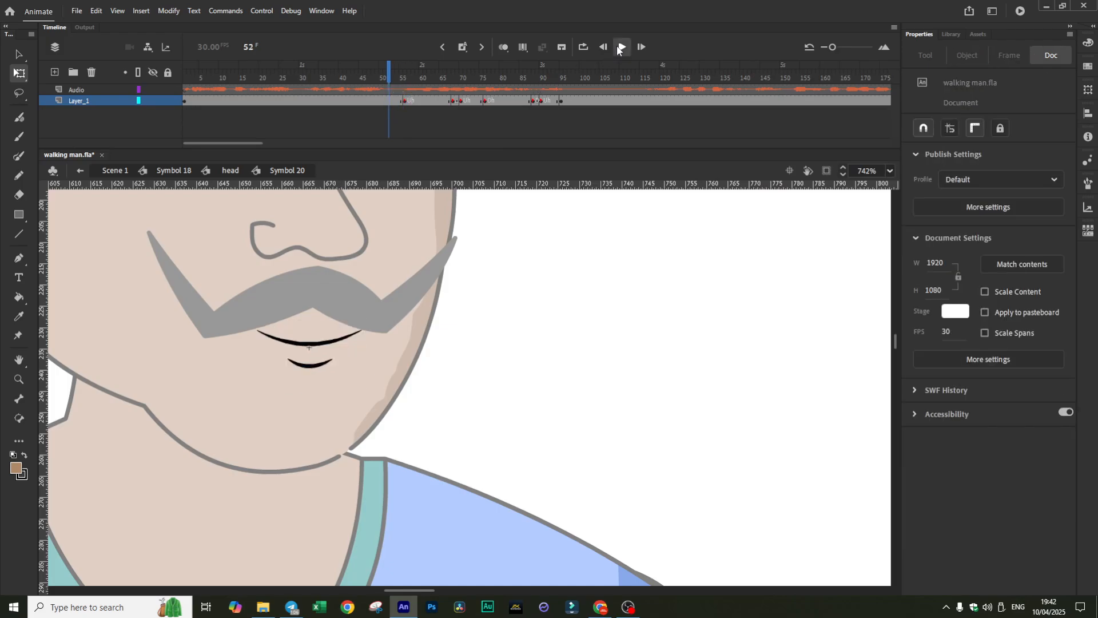
{"action": "left_click", "coordinate": [621, 47]}
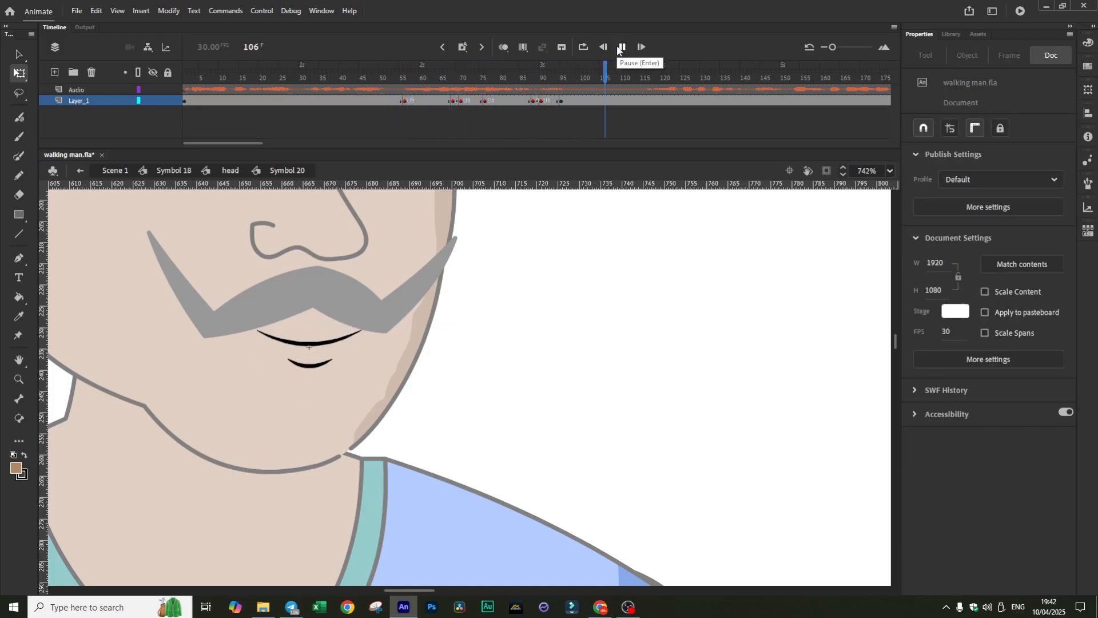
{"action": "left_click", "coordinate": [622, 46]}
{"action": "left_click_drag", "start_coordinate": [608, 81], "coordinate": [560, 96]}
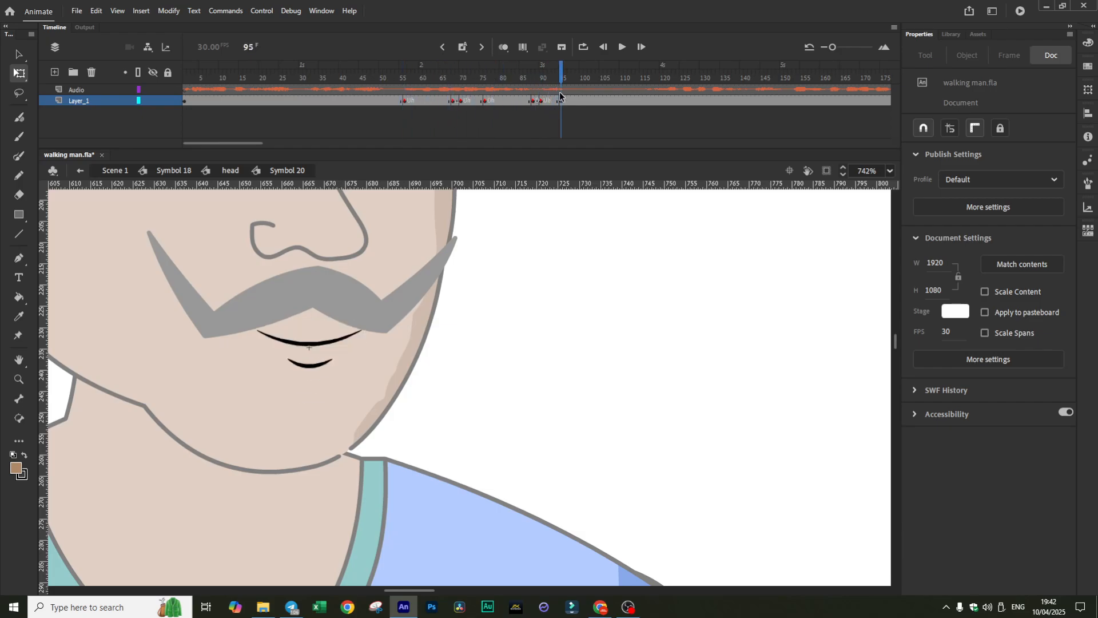
- Undo the generated lip sync and the Layer_1 keyframes at frames 56 and 95
{"action": "key", "text": "ctrl+z"}
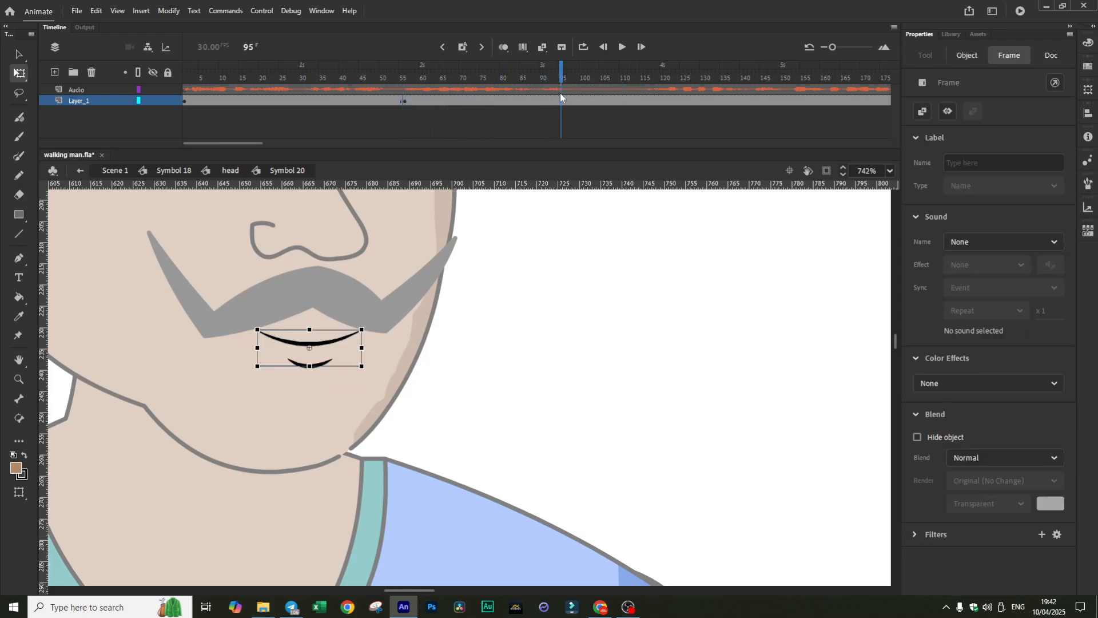
{"action": "key", "text": "shift+comma"}
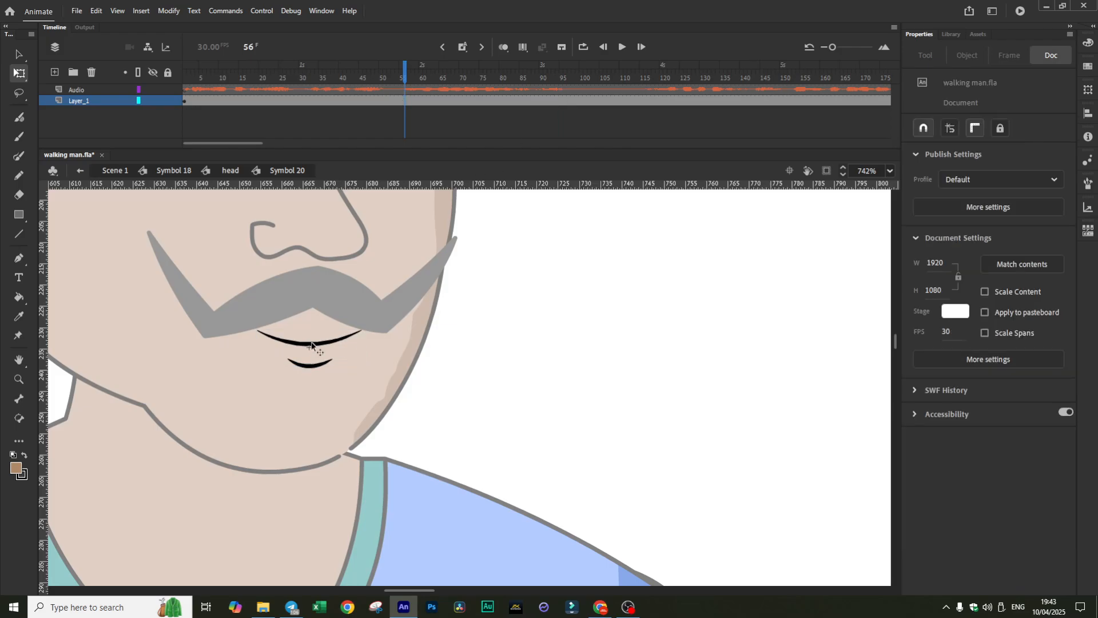
- Open the mouth symbol, Symbol 19, and remove the extra frames so its first three mouth poses last one frame each
{"action": "double_click", "coordinate": [309, 347]}
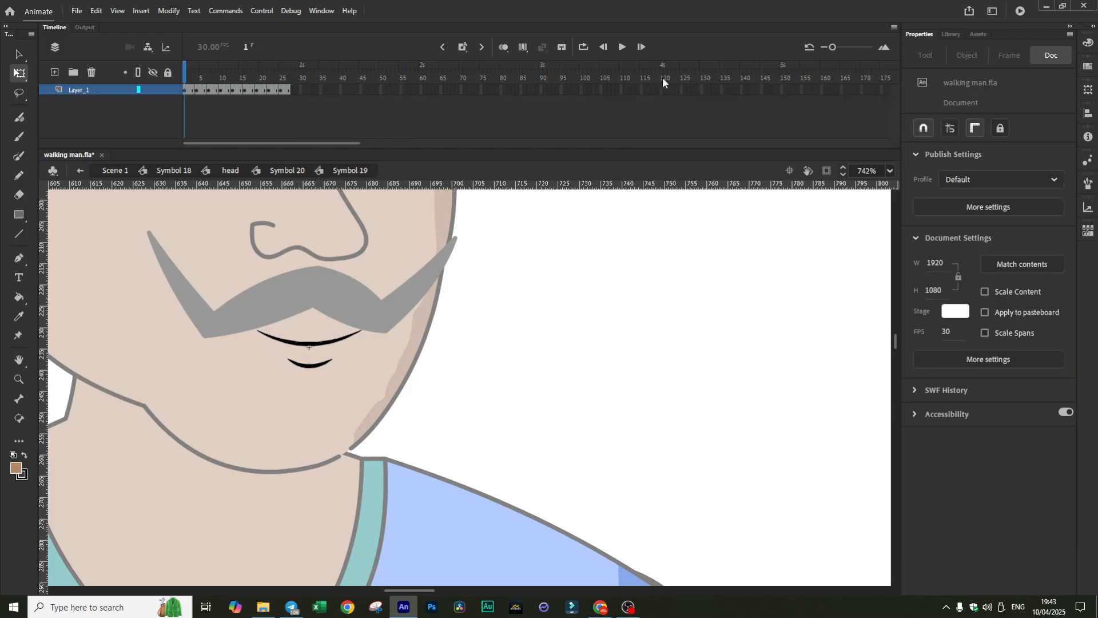
{"action": "left_click_drag", "start_coordinate": [830, 47], "coordinate": [849, 47]}
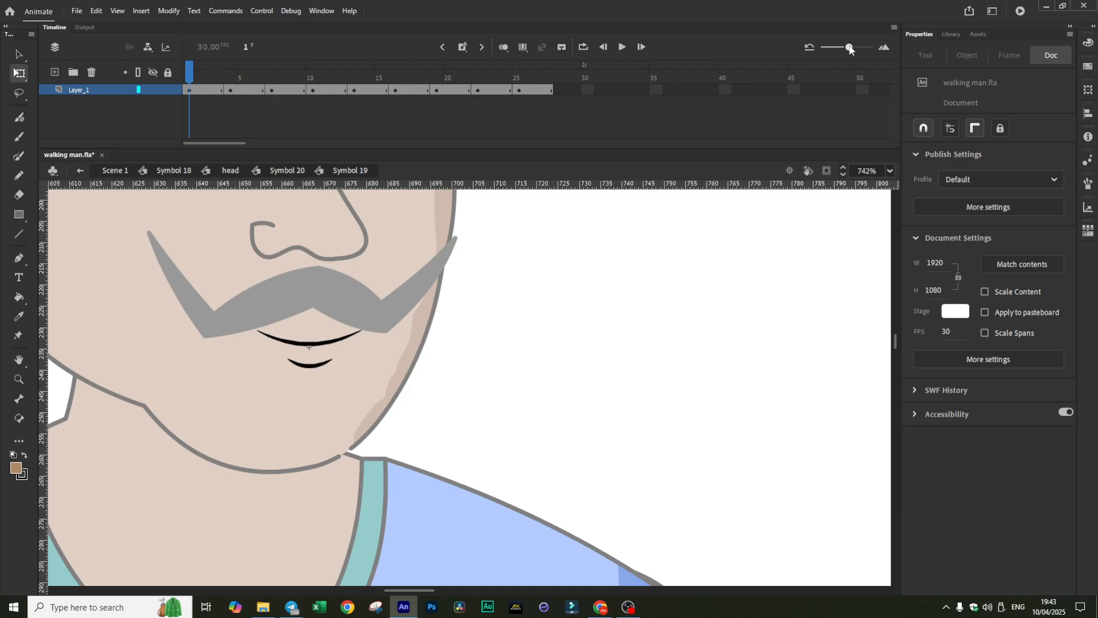
{"action": "left_click", "coordinate": [205, 90]}
{"action": "left_click", "coordinate": [212, 90]}
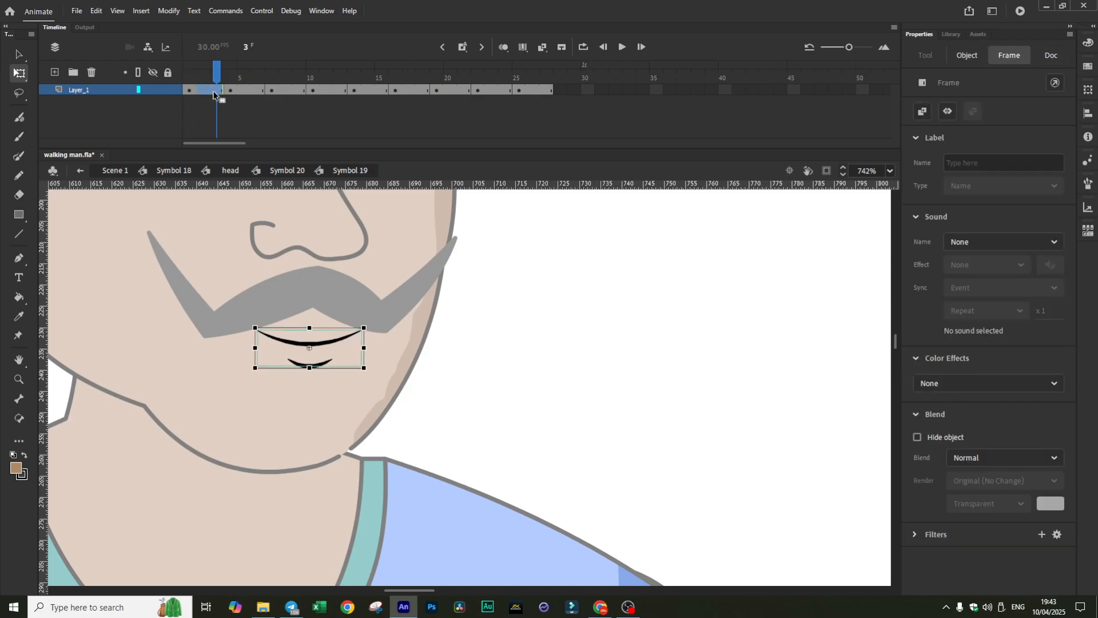
{"action": "key", "text": "shift+F5"}
{"action": "left_click", "coordinate": [228, 91]}
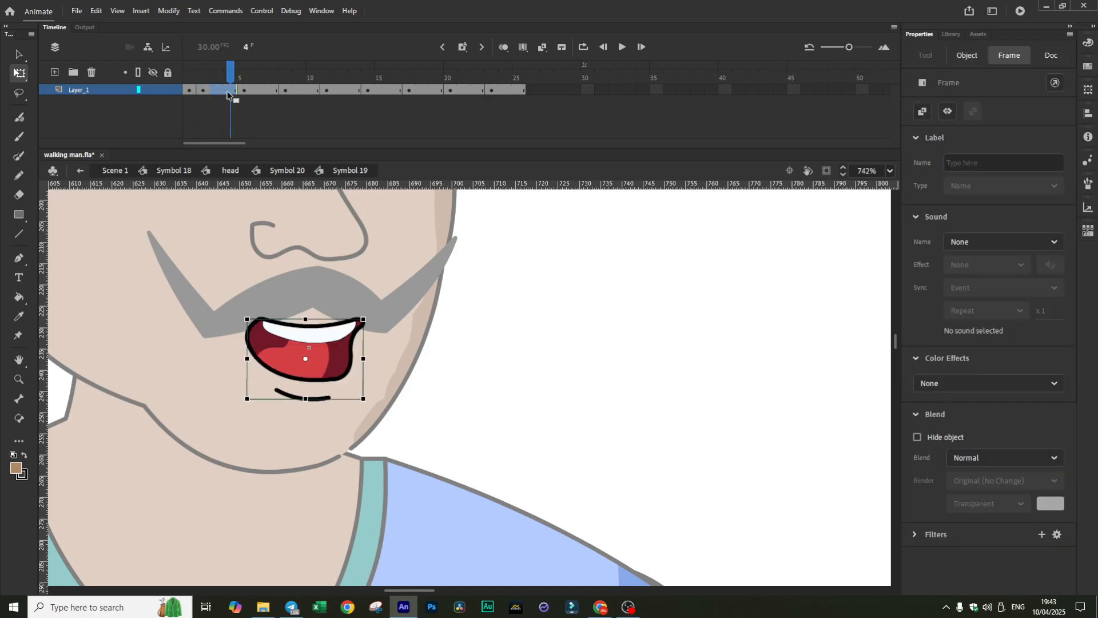
{"action": "key", "text": "shift+F5"}
{"action": "left_click", "coordinate": [225, 103]}
{"action": "left_click", "coordinate": [241, 91]}
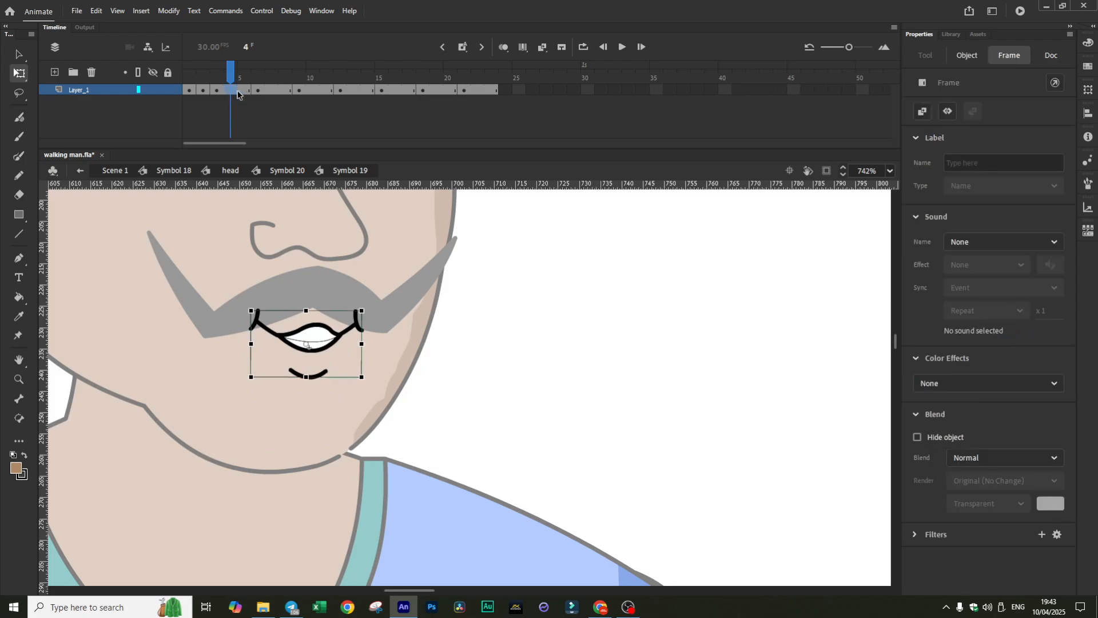
{"action": "key", "text": "shift+F5"}
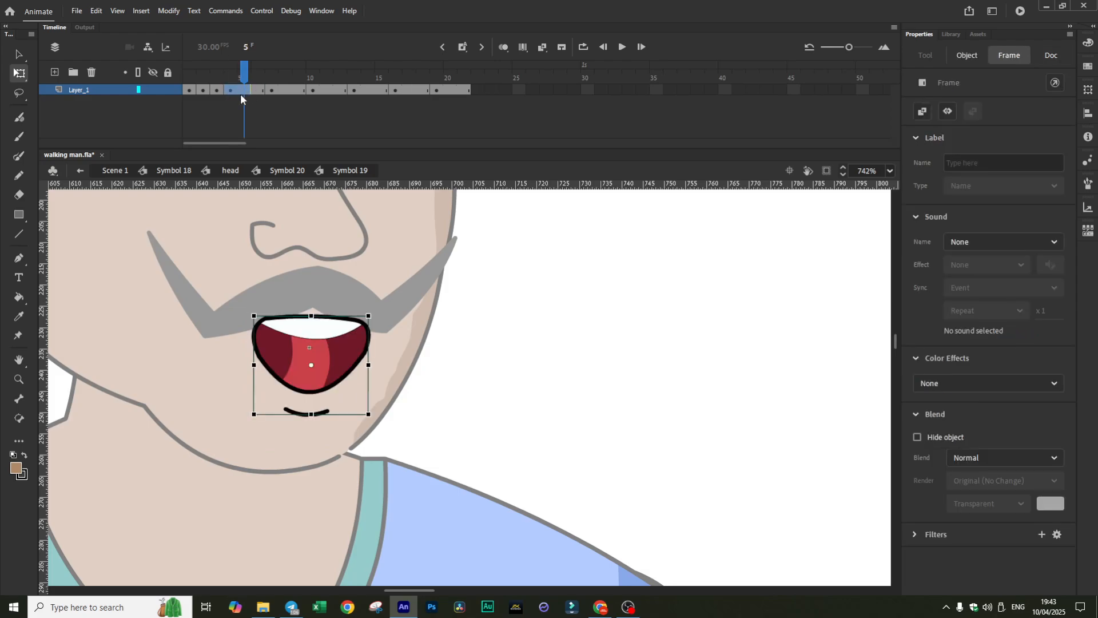
- Trim the remaining mouth poses, fourth through ninth, to a single frame each and return to Symbol 20
{"action": "left_click", "coordinate": [257, 91]}
{"action": "key", "text": "shift+F5"}
{"action": "left_click", "coordinate": [272, 92]}
{"action": "key", "text": "shift+F5"}
{"action": "left_click", "coordinate": [286, 92]}
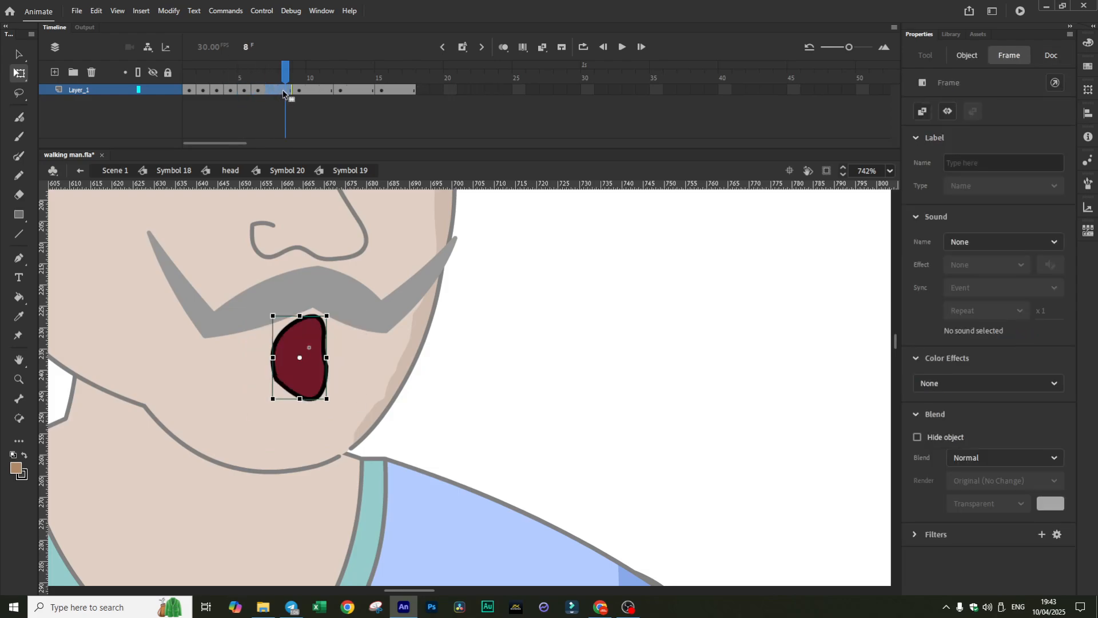
{"action": "key", "text": "shift+F5"}
{"action": "left_click", "coordinate": [297, 93]}
{"action": "key", "text": "shift+F5"}
{"action": "key", "text": "shift+F5"}
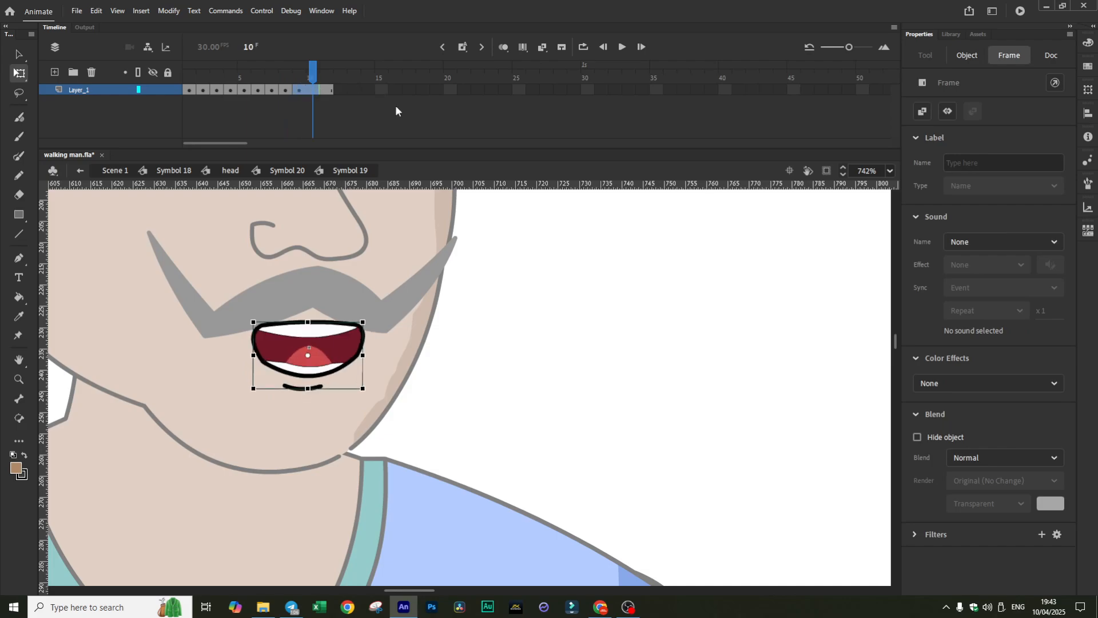
{"action": "left_click", "coordinate": [297, 83]}
{"action": "left_click", "coordinate": [287, 169]}
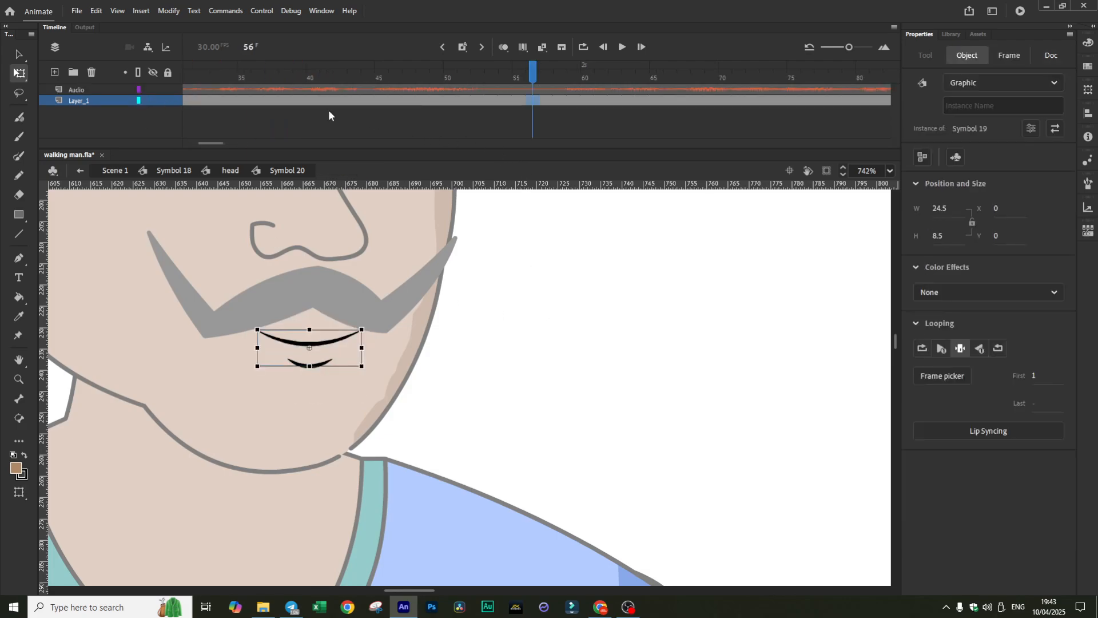
- Play through the spoken section and insert keyframes on Layer_1 at frames 56 and 95
{"action": "left_click", "coordinate": [622, 47]}
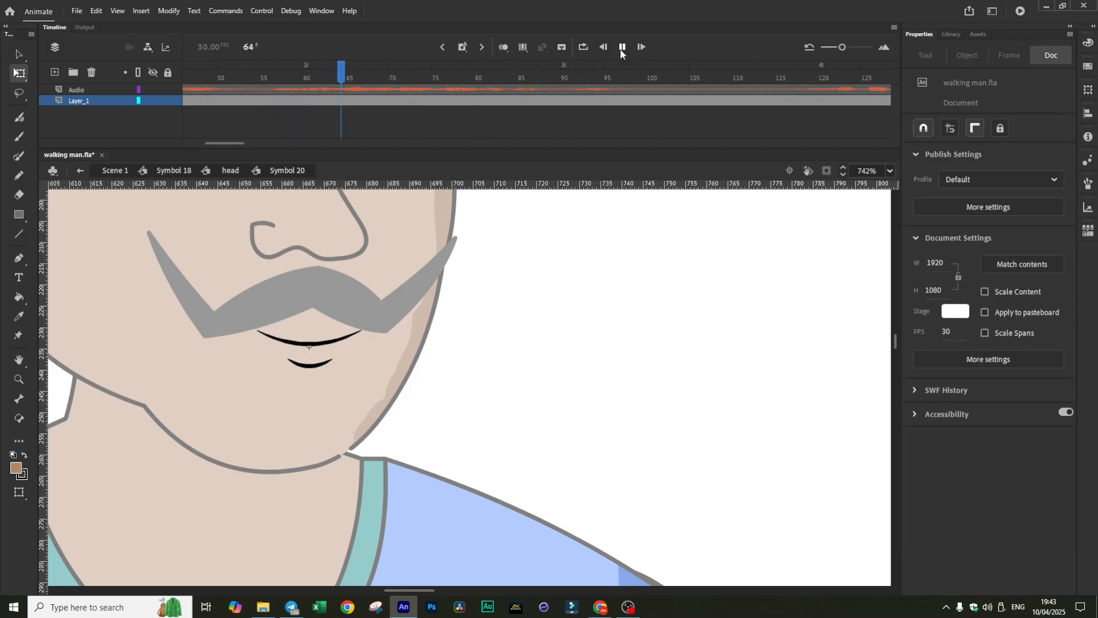
{"action": "left_click", "coordinate": [622, 47]}
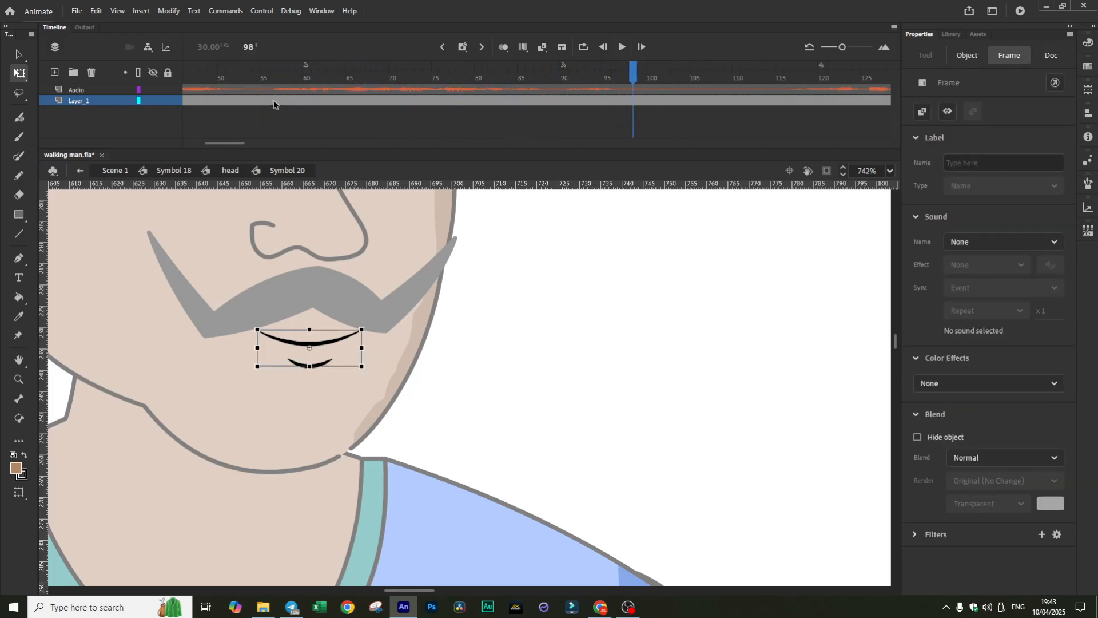
{"action": "left_click", "coordinate": [273, 102]}
{"action": "left_click", "coordinate": [608, 101]}
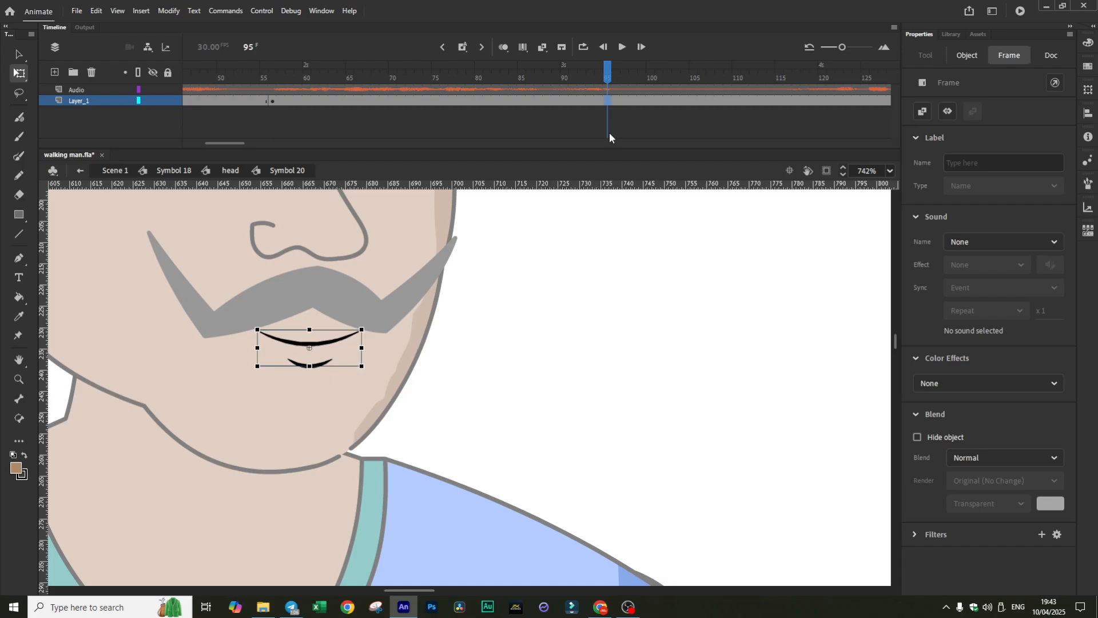
- Open the lip syncing setup for the mouth at frame 56, assigning pose 8 to the Ah viseme and pose 7 to D
{"action": "left_click", "coordinate": [272, 104]}
{"action": "left_click", "coordinate": [962, 58]}
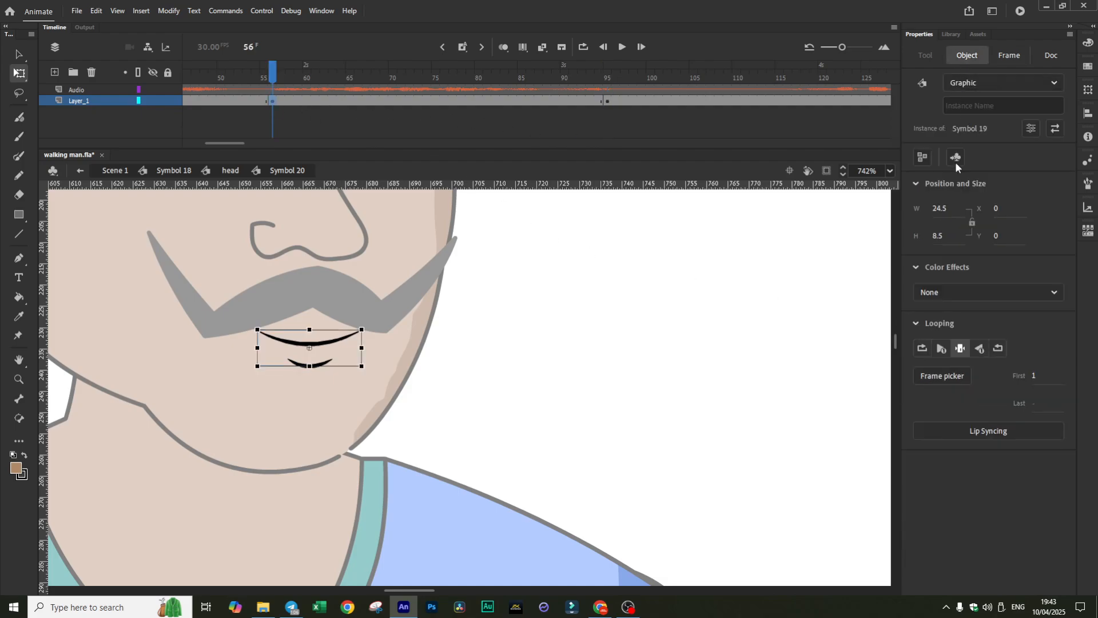
{"action": "left_click", "coordinate": [966, 429]}
{"action": "left_click", "coordinate": [759, 195]}
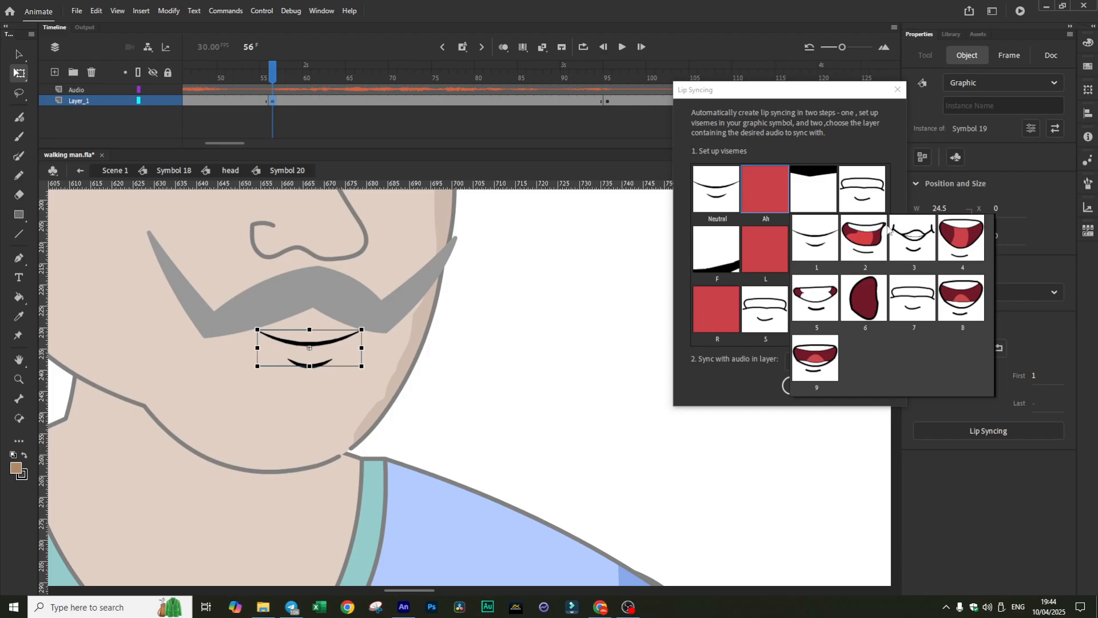
{"action": "left_click", "coordinate": [961, 306]}
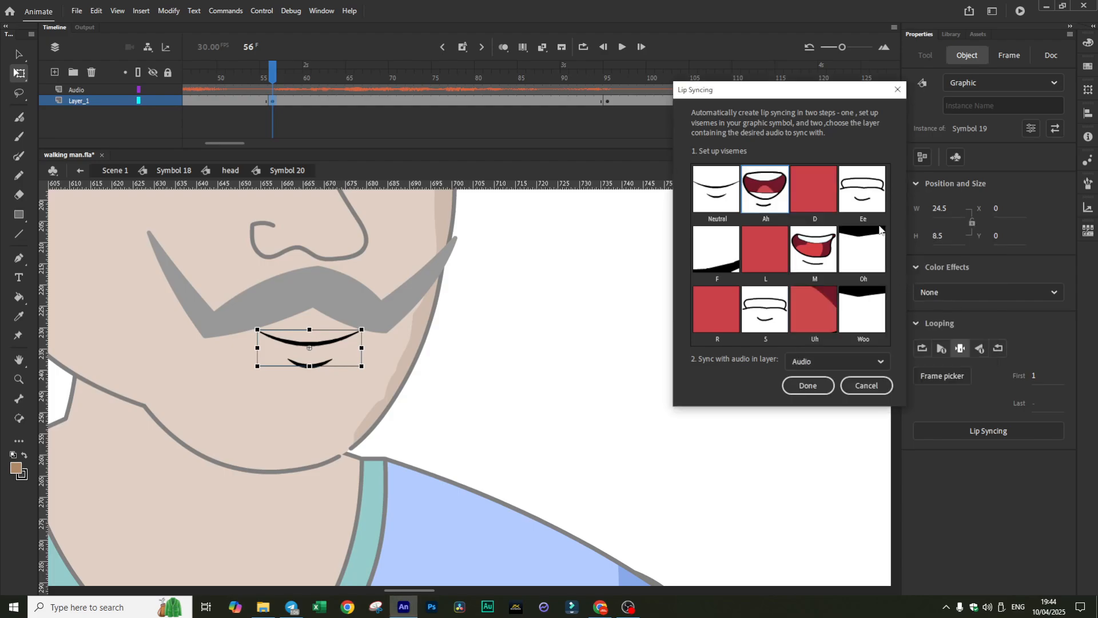
{"action": "left_click", "coordinate": [822, 198]}
{"action": "left_click", "coordinate": [961, 297]}
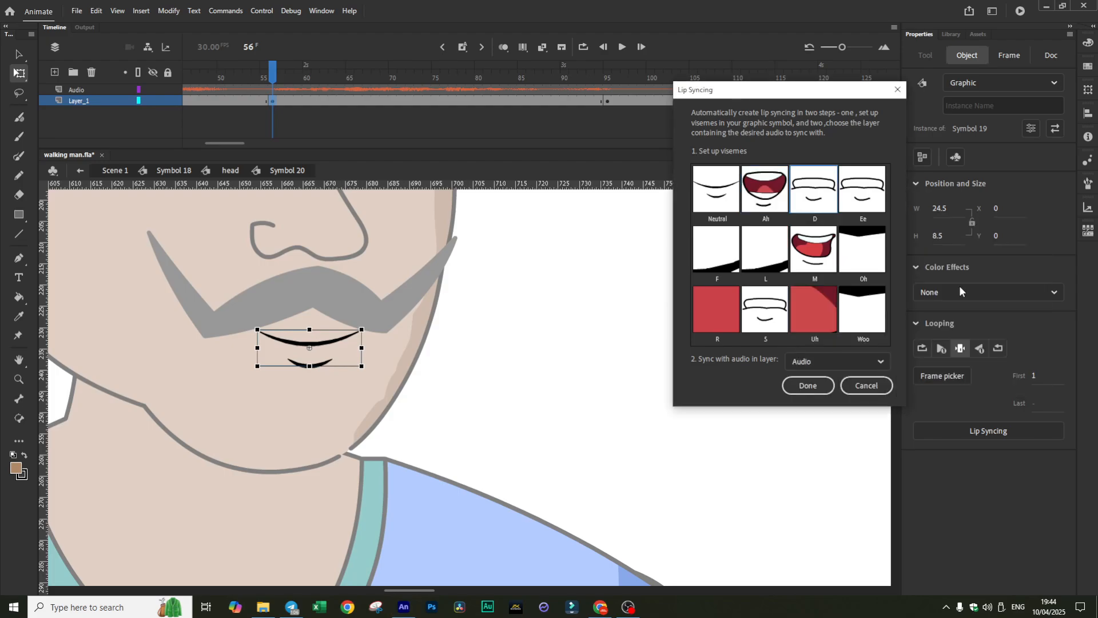
- Assign mouth pose 3 to the D viseme, pose 7 to F and pose 2 to L
{"action": "left_click", "coordinate": [826, 199]}
{"action": "left_click", "coordinate": [966, 246]}
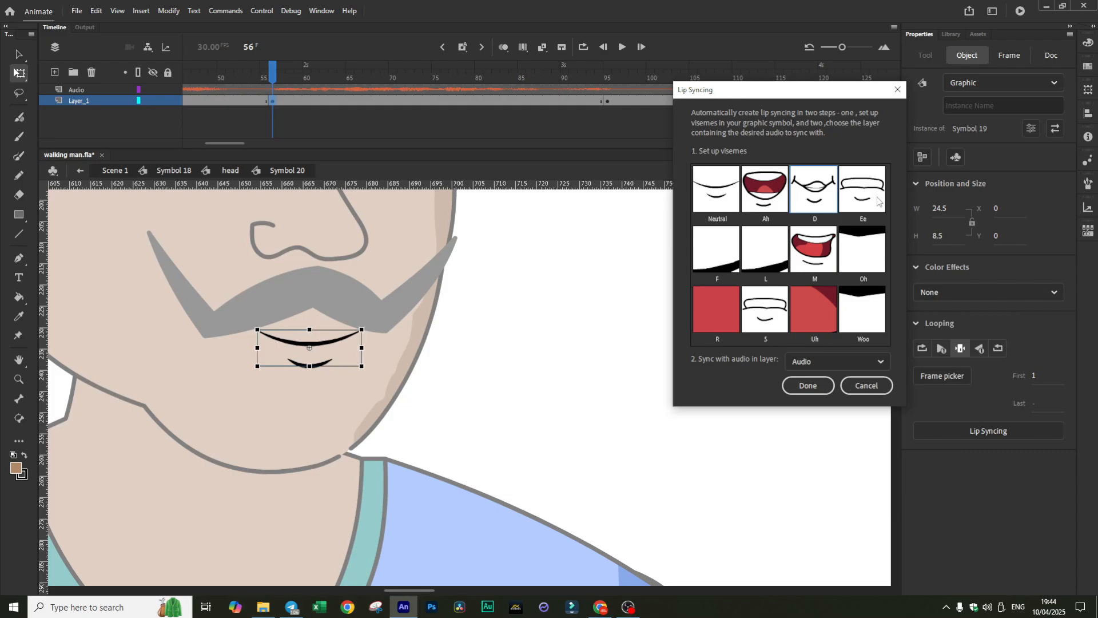
{"action": "left_click", "coordinate": [736, 249]}
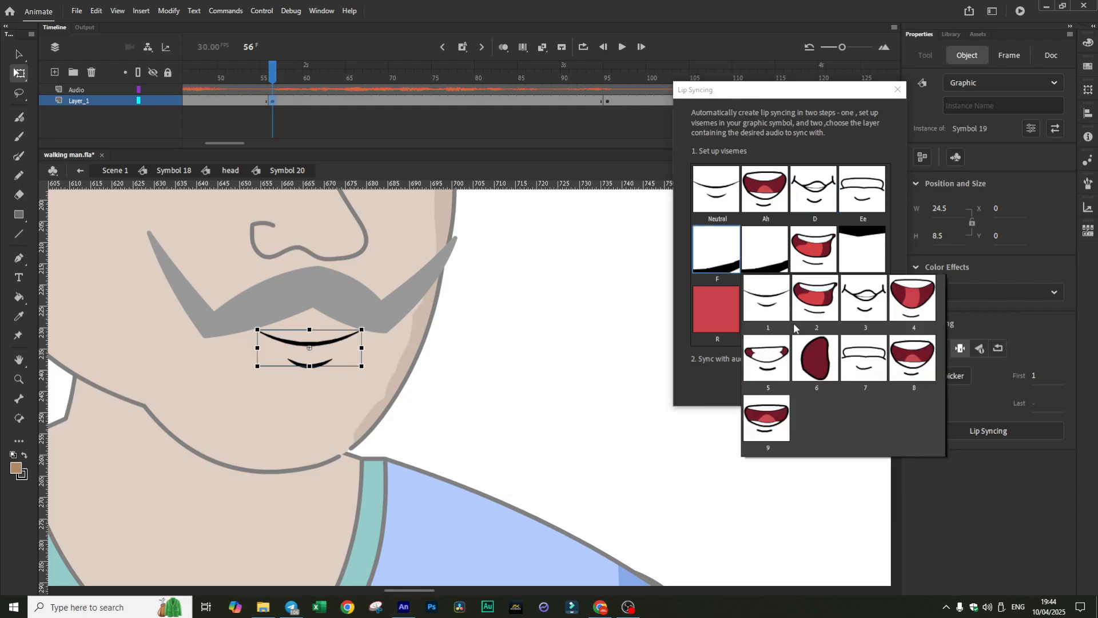
{"action": "left_click", "coordinate": [883, 366]}
{"action": "left_click", "coordinate": [781, 246]}
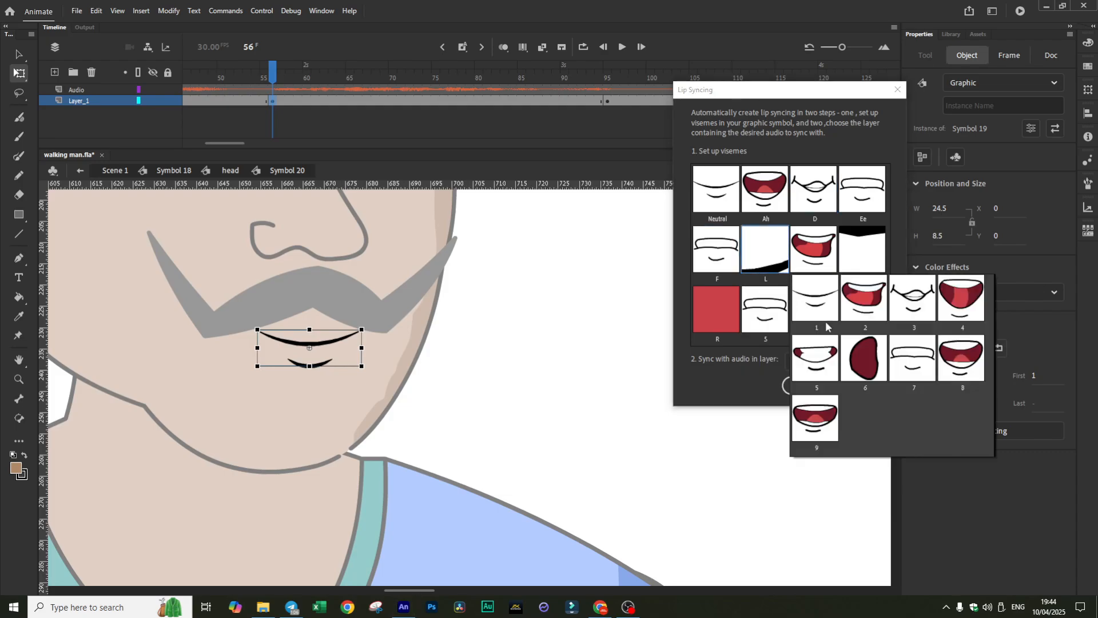
{"action": "left_click", "coordinate": [869, 300]}
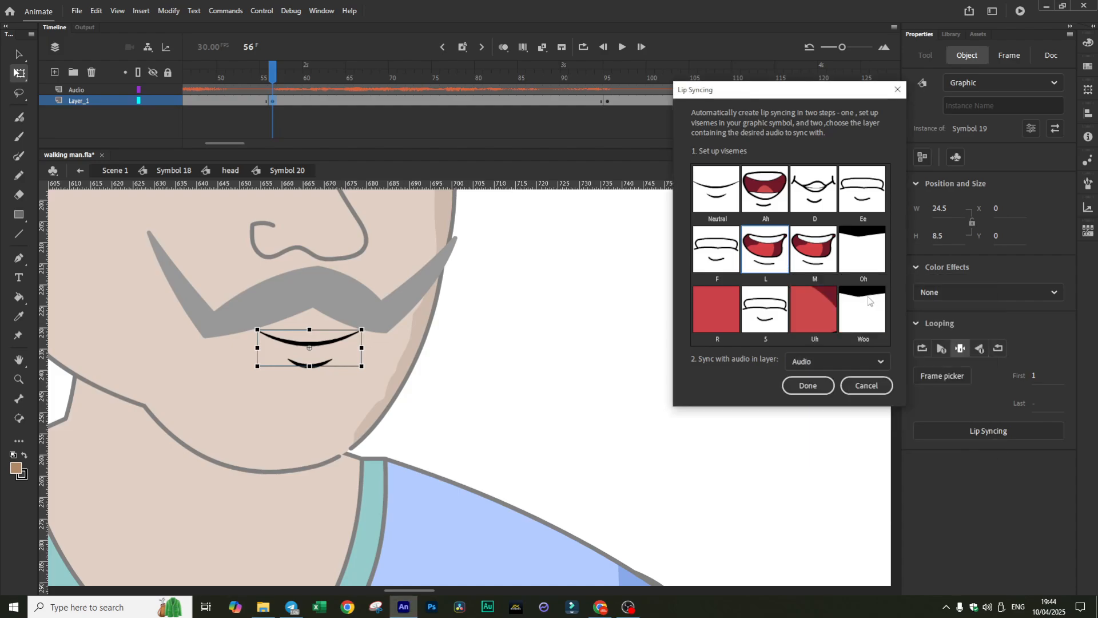
- Assign mouth pose 1 to the M viseme and pose 6 to both Oh and Woo
{"action": "left_click", "coordinate": [809, 251]}
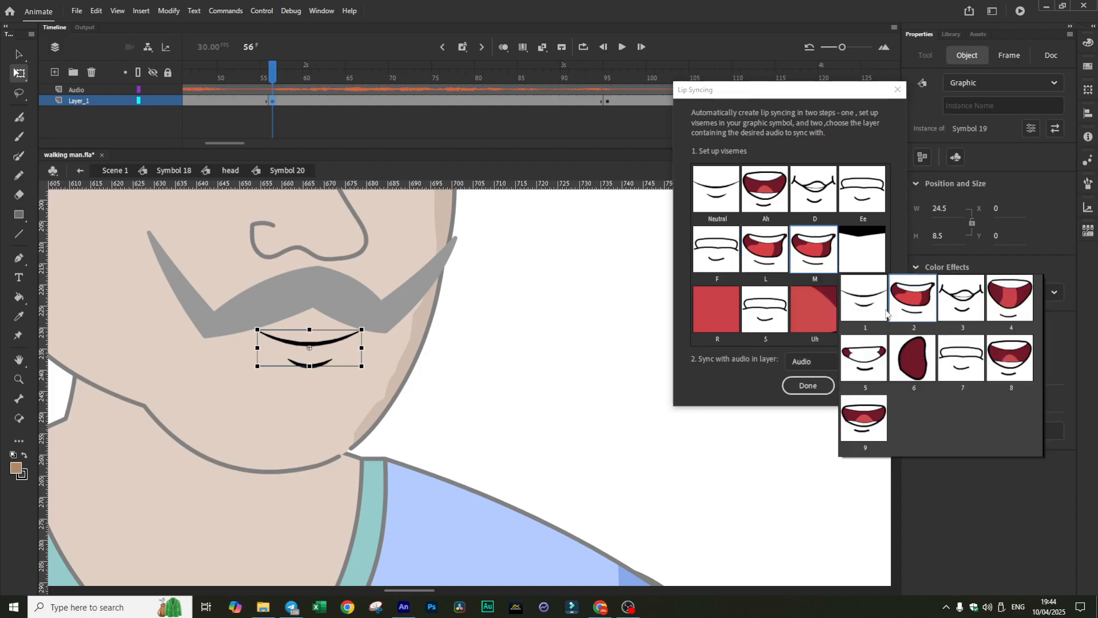
{"action": "left_click", "coordinate": [870, 306]}
{"action": "left_click", "coordinate": [868, 259]}
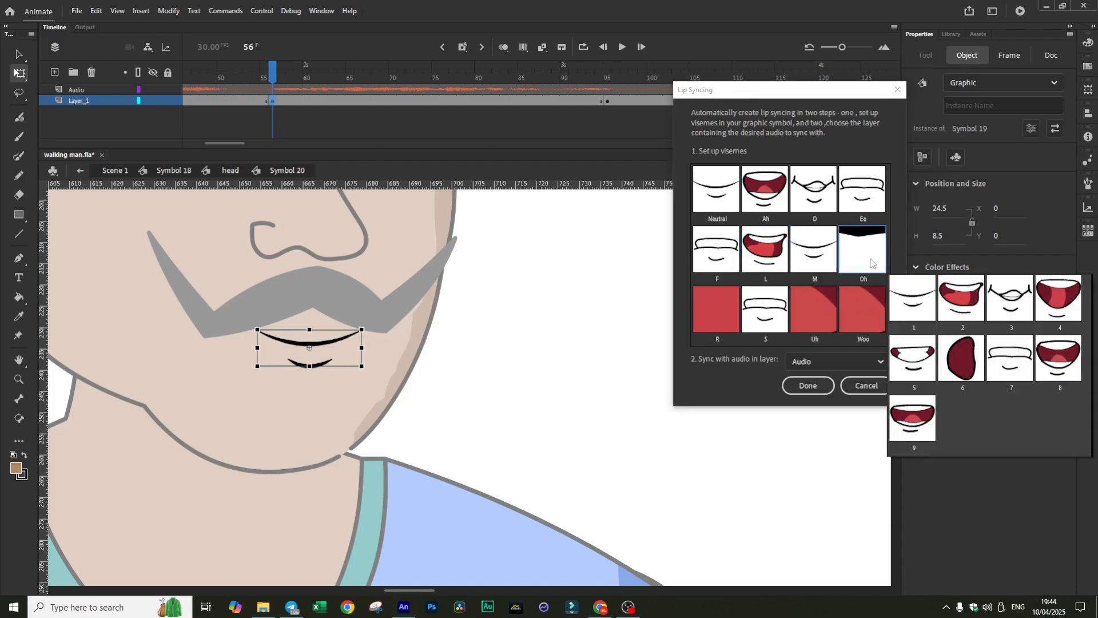
{"action": "left_click", "coordinate": [966, 361]}
{"action": "left_click", "coordinate": [865, 319]}
{"action": "left_click", "coordinate": [963, 361]}
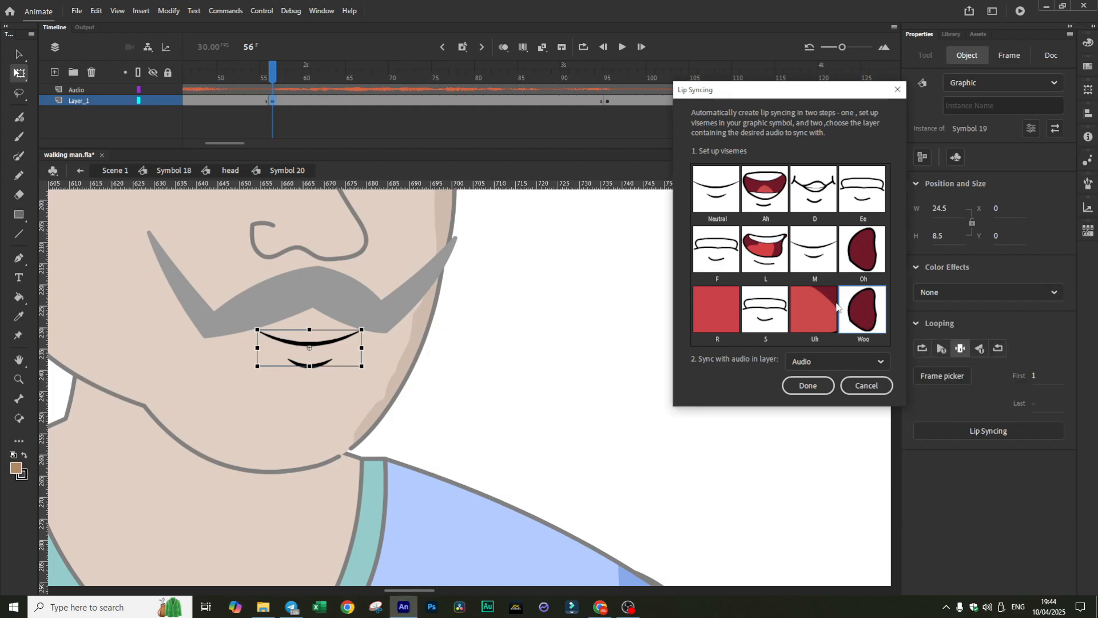
- Assign mouth pose 8 to the Uh viseme, pose 3 to S and pose 4 to R
{"action": "left_click", "coordinate": [833, 308]}
{"action": "left_click", "coordinate": [985, 415]}
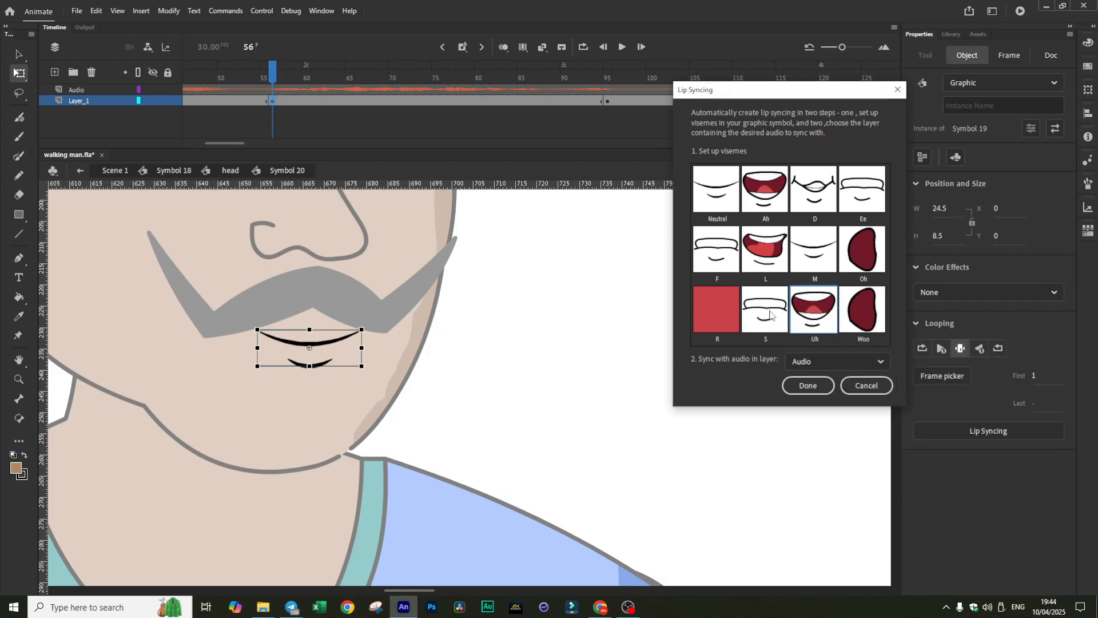
{"action": "left_click", "coordinate": [773, 319]}
{"action": "left_click", "coordinate": [914, 363]}
{"action": "left_click", "coordinate": [719, 320]}
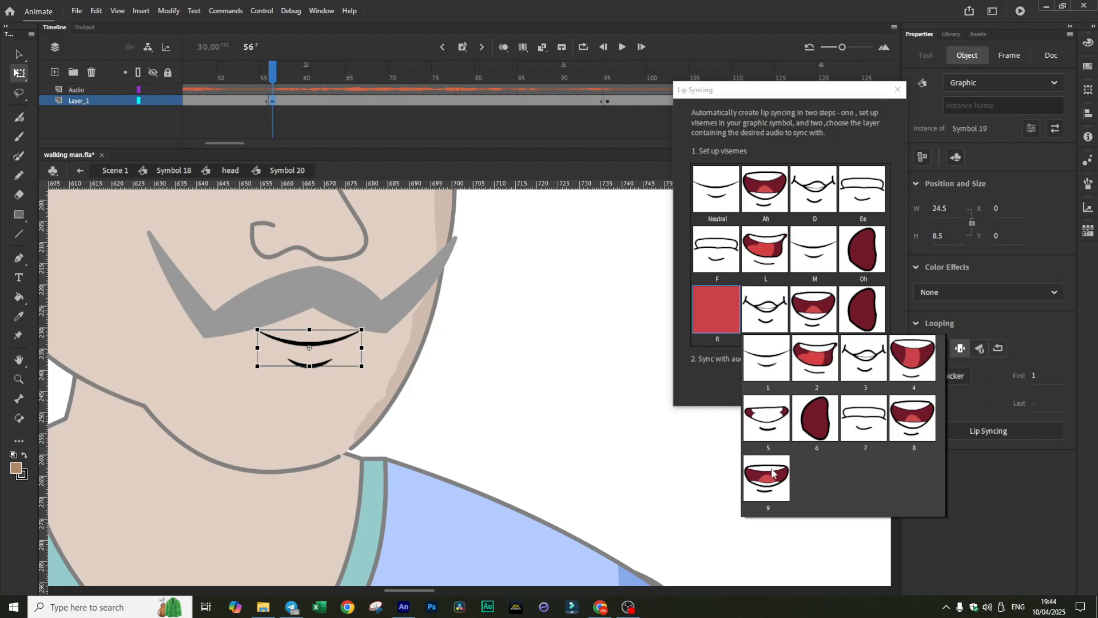
{"action": "left_click", "coordinate": [915, 359]}
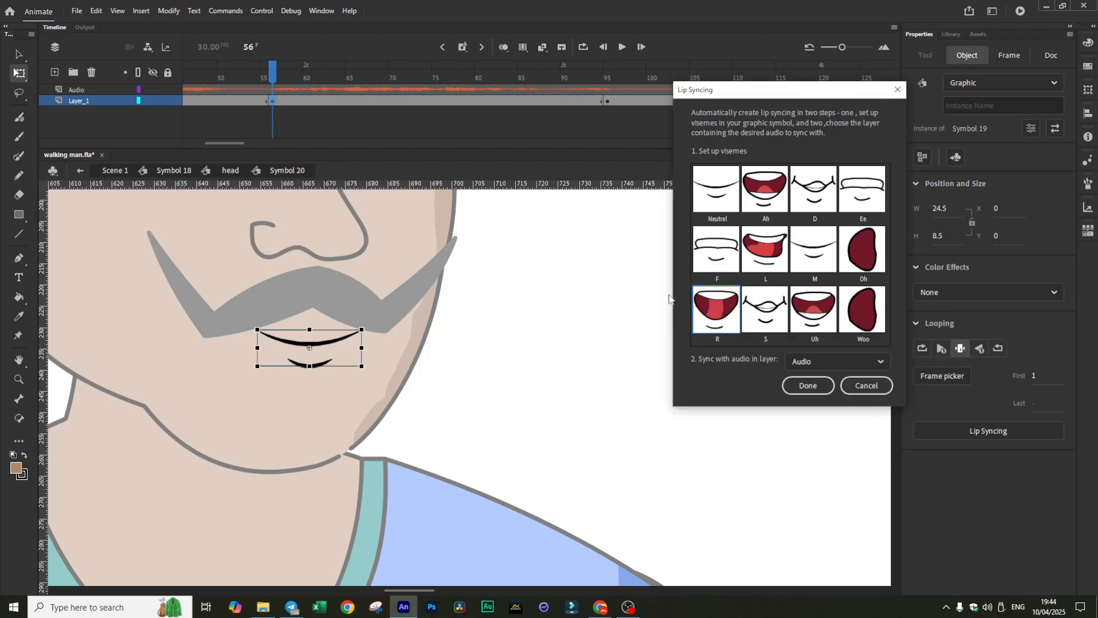
- Reassign the L viseme to pose 4 and R to pose 2, and apply the lip sync with the Audio layer
{"action": "left_click", "coordinate": [775, 258]}
{"action": "left_click", "coordinate": [949, 351]}
{"action": "left_click", "coordinate": [719, 326]}
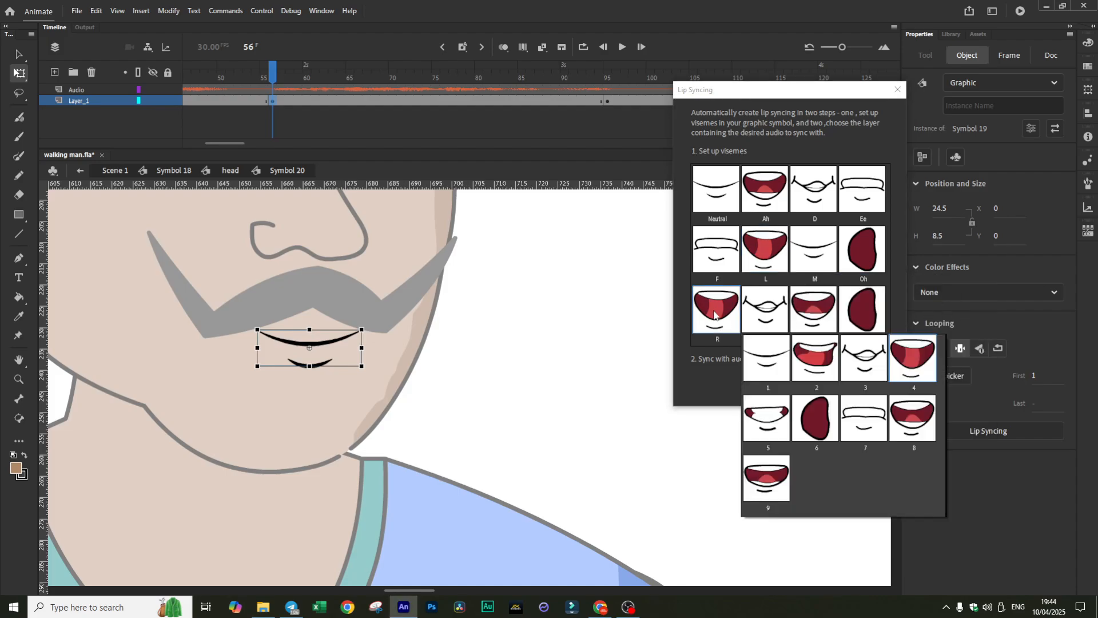
{"action": "left_click", "coordinate": [814, 366]}
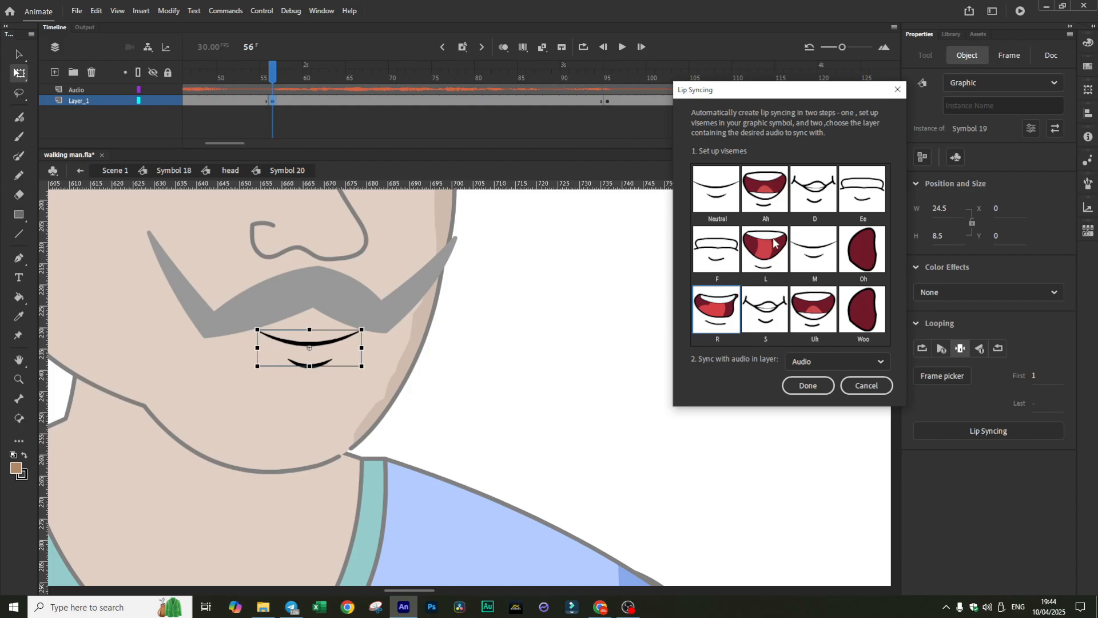
{"action": "left_click", "coordinate": [806, 386]}
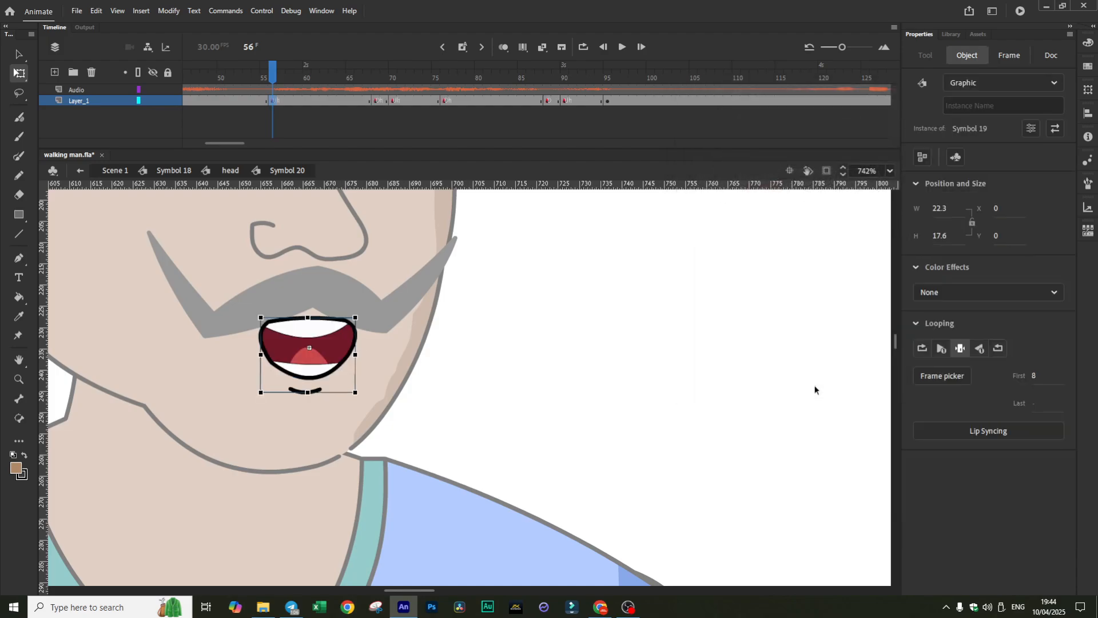
- Play through to the next spoken section and insert keyframes on Layer_1 at frame 153 and about frame 184
{"action": "left_click", "coordinate": [622, 48]}
{"action": "left_click", "coordinate": [622, 48]}
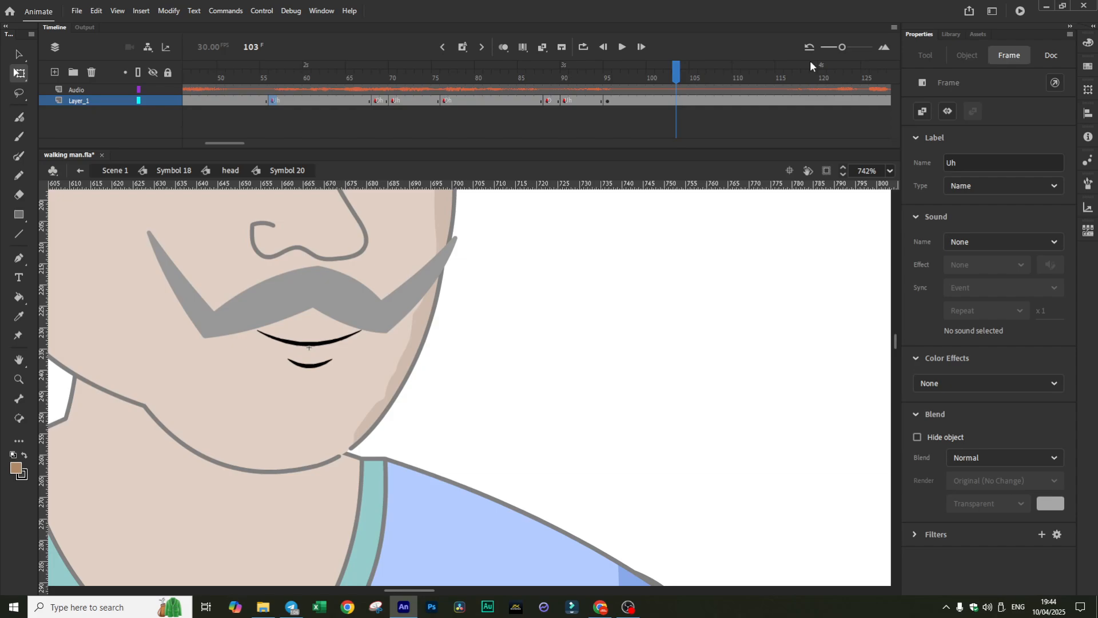
{"action": "left_click_drag", "start_coordinate": [841, 49], "coordinate": [837, 49]}
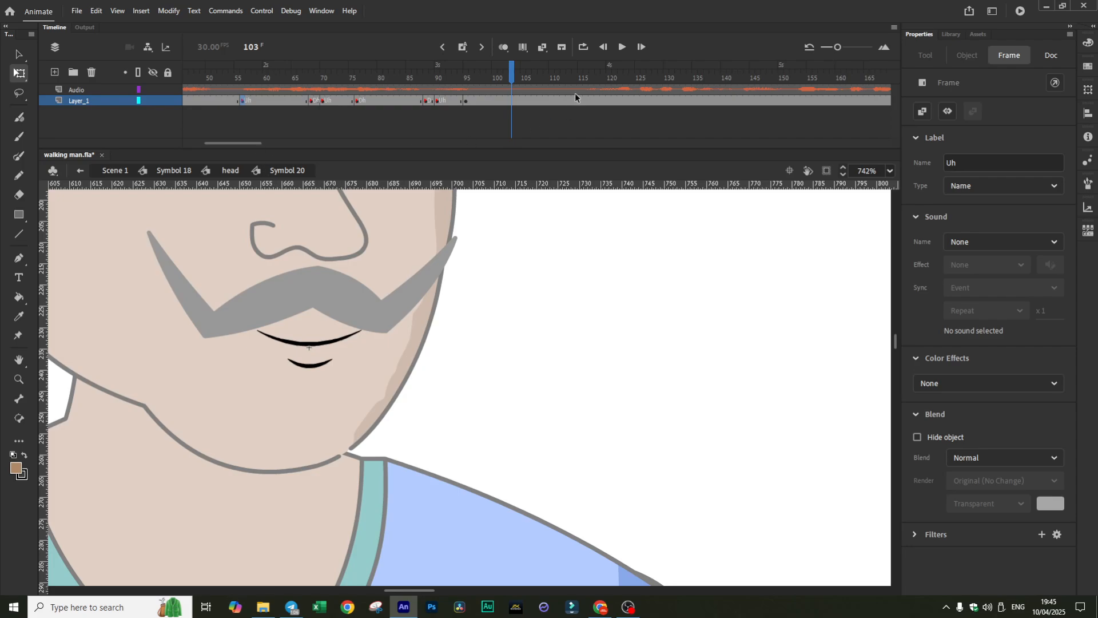
{"action": "left_click_drag", "start_coordinate": [835, 50], "coordinate": [832, 50]}
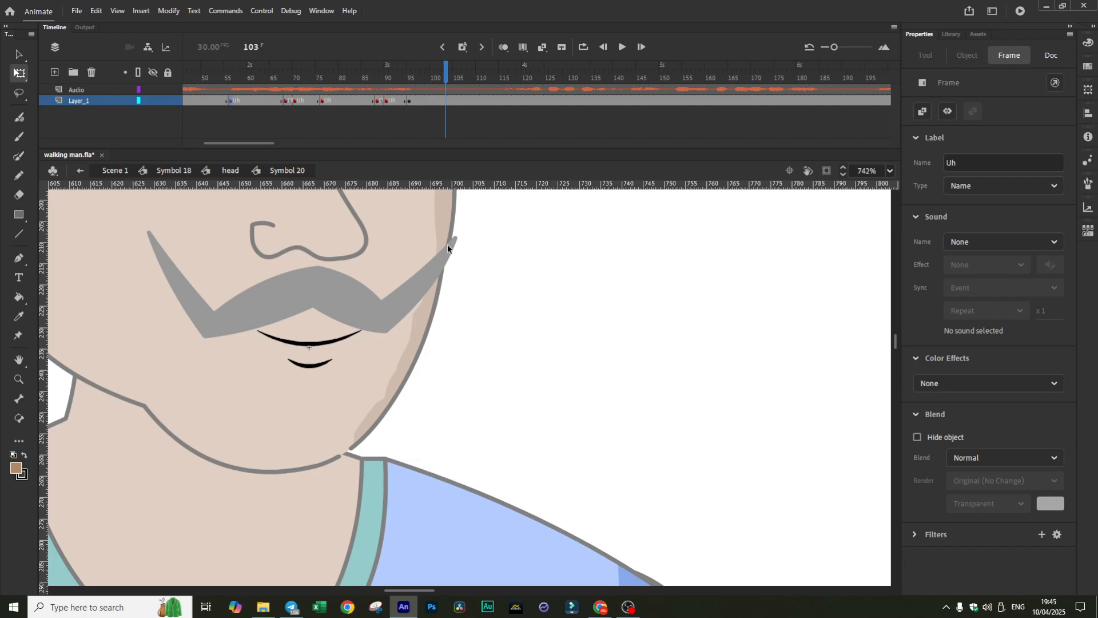
{"action": "left_click", "coordinate": [623, 45]}
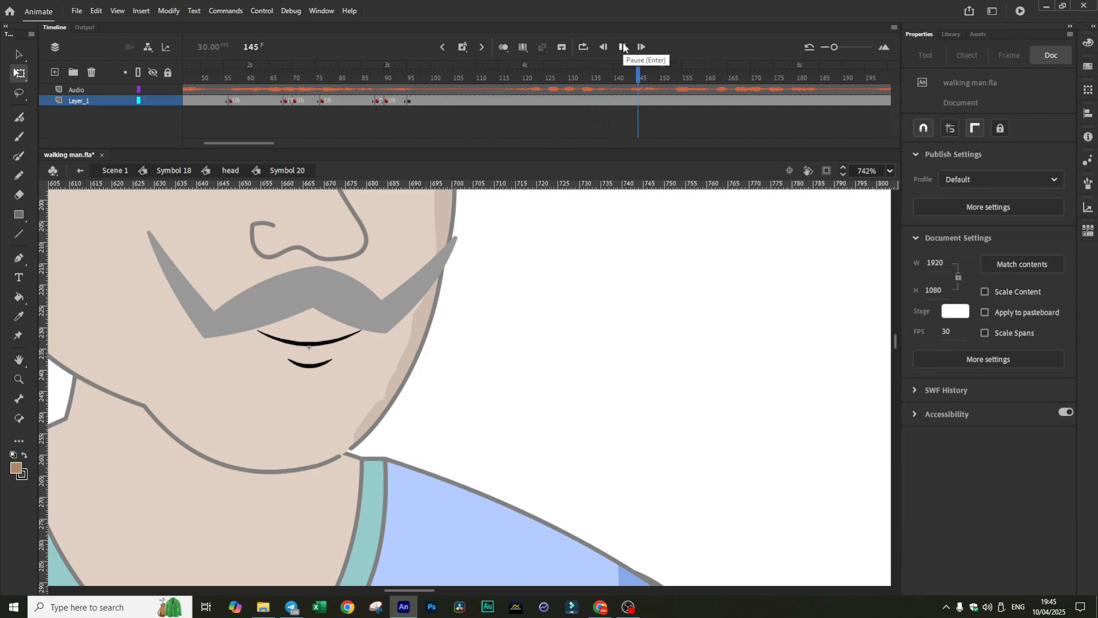
{"action": "left_click", "coordinate": [623, 47]}
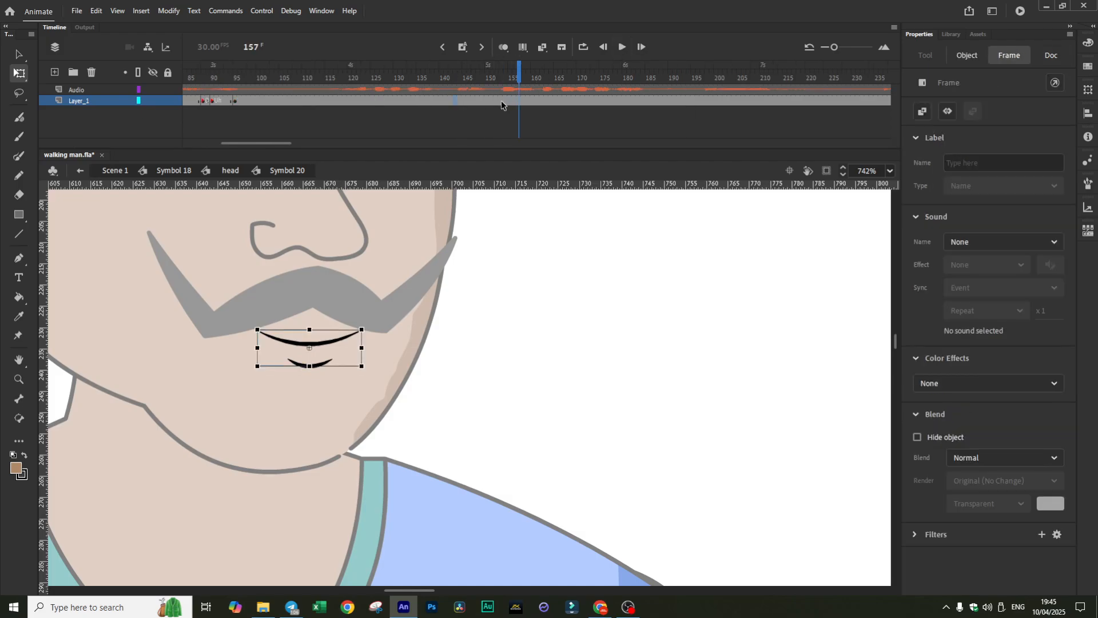
{"action": "left_click", "coordinate": [501, 101]}
{"action": "key", "text": "F6"}
{"action": "left_click", "coordinate": [643, 100]}
{"action": "key", "text": "F6"}
- Apply lip syncing to the mouth at frame 153, using the existing viseme setup and the Audio layer
{"action": "left_click", "coordinate": [498, 101]}
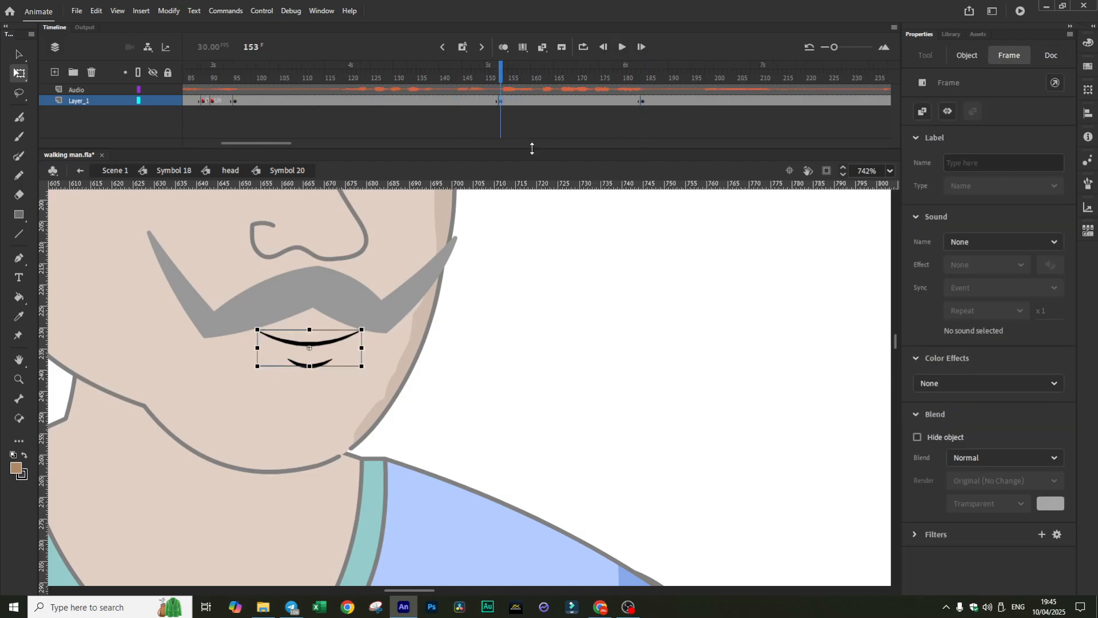
{"action": "left_click", "coordinate": [968, 56]}
{"action": "left_click", "coordinate": [971, 430]}
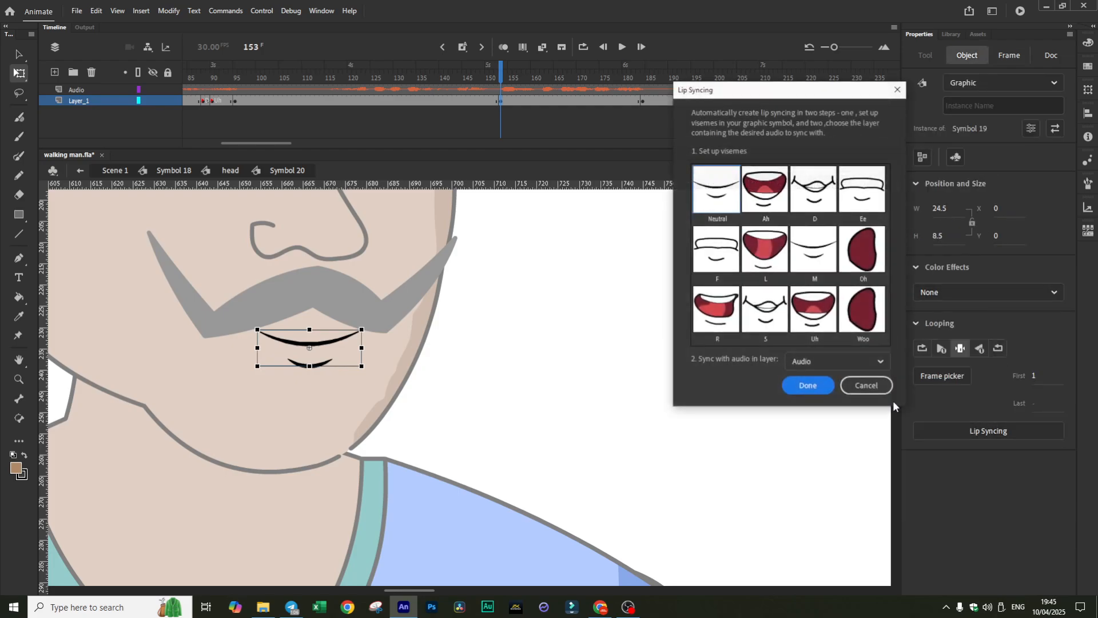
{"action": "left_click", "coordinate": [808, 385]}
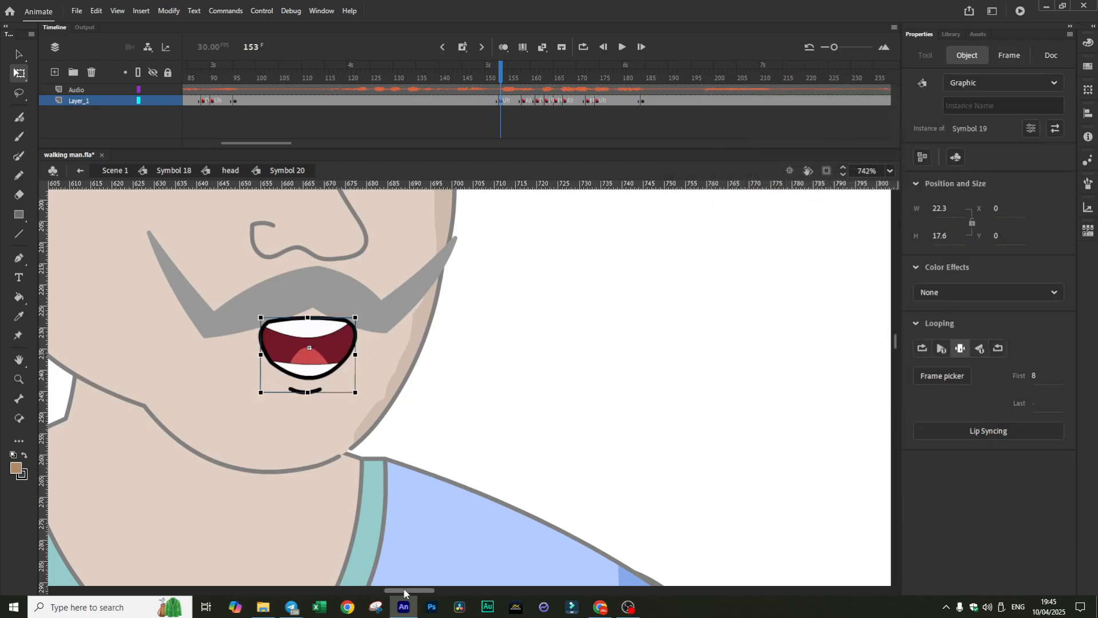
- Play on to locate the following spoken section and insert keyframes on Layer_1 at frame 267 and about frame 300
{"action": "left_click_drag", "start_coordinate": [404, 588], "coordinate": [413, 587]}
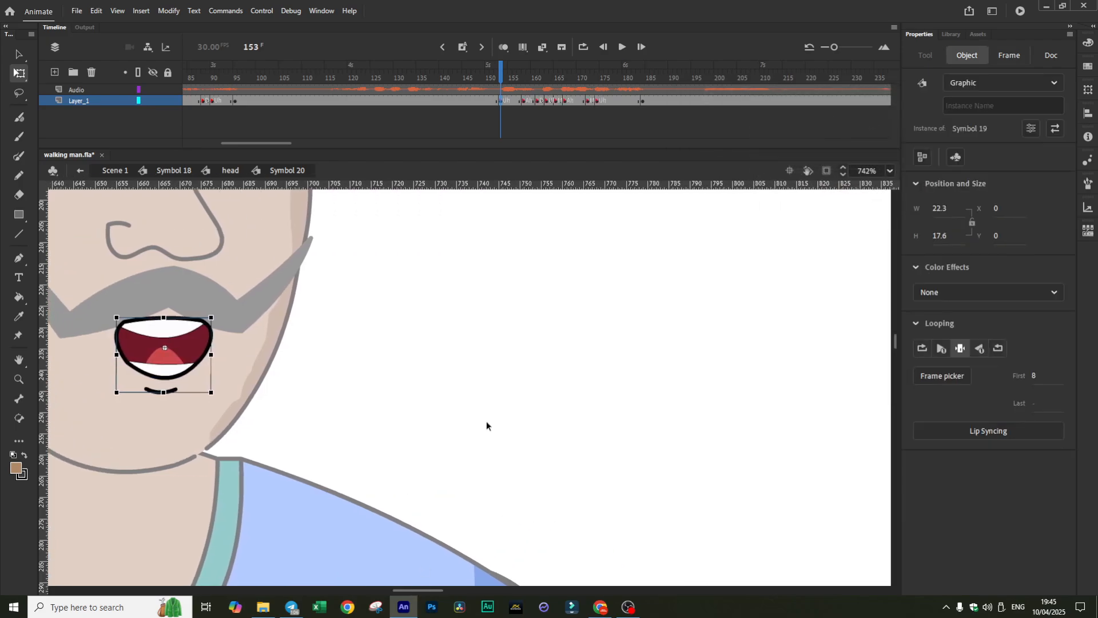
{"action": "left_click", "coordinate": [622, 48]}
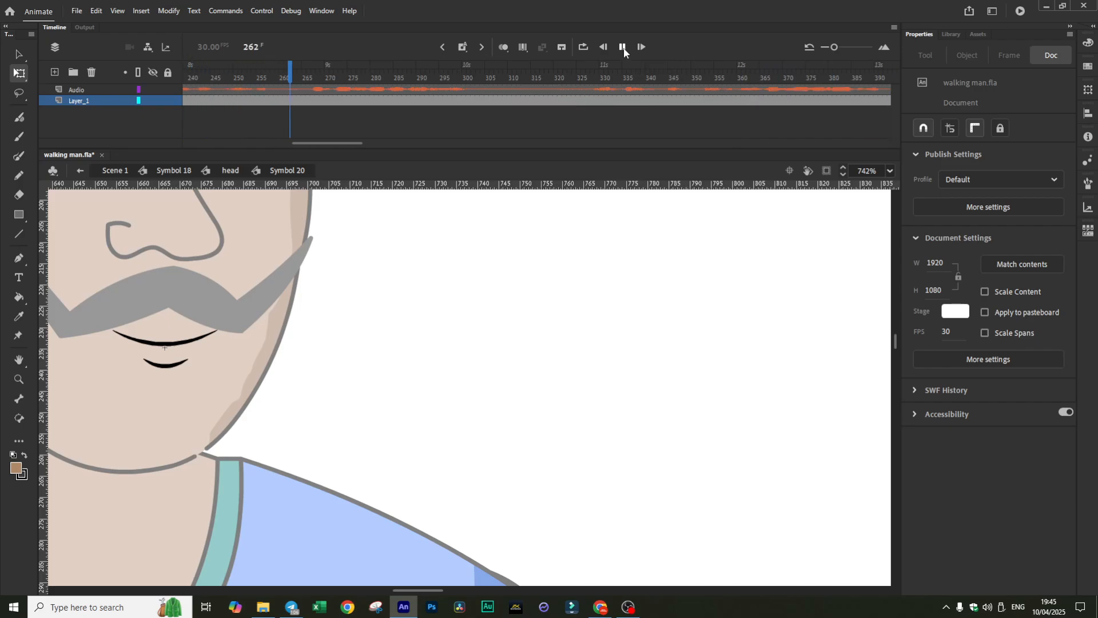
{"action": "left_click", "coordinate": [623, 48]}
{"action": "left_click", "coordinate": [290, 104]}
{"action": "left_click", "coordinate": [621, 48]}
{"action": "left_click", "coordinate": [620, 48]}
{"action": "left_click", "coordinate": [312, 103]}
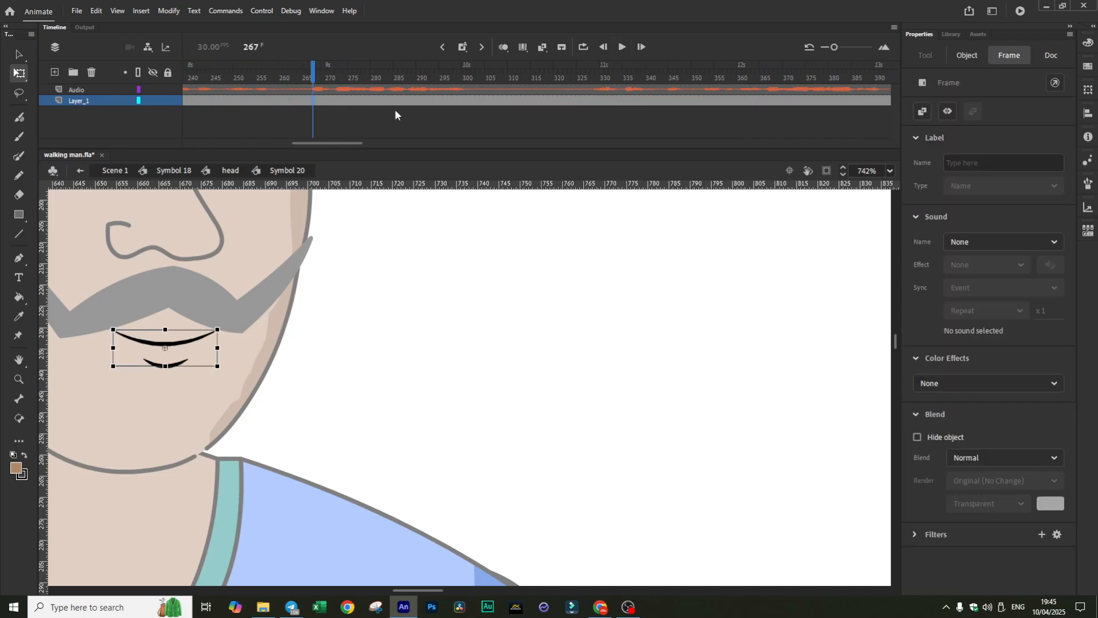
{"action": "left_click", "coordinate": [461, 101]}
{"action": "key", "text": "F6"}
- Apply lip syncing to the mouth at frame 267, using the existing viseme setup and the Audio layer
{"action": "left_click", "coordinate": [314, 101]}
{"action": "left_click", "coordinate": [968, 56]}
{"action": "left_click", "coordinate": [982, 431]}
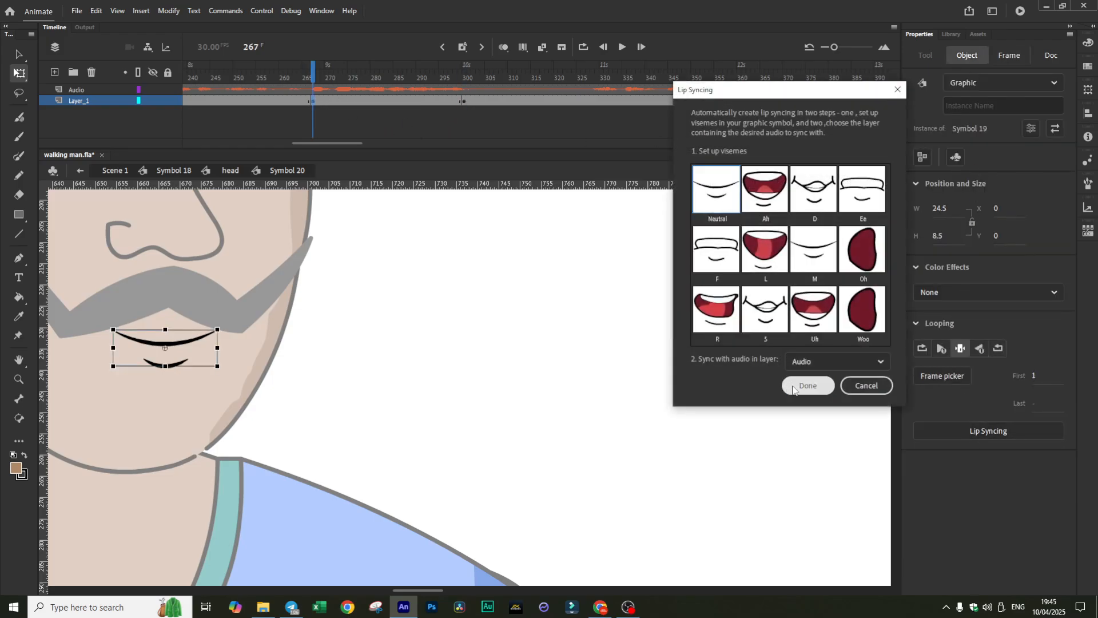
{"action": "left_click", "coordinate": [807, 385]}
- Play further through the audio and insert keyframes on Layer_1 at frames 366 and 435 around the spoken section
{"action": "left_click", "coordinate": [622, 46]}
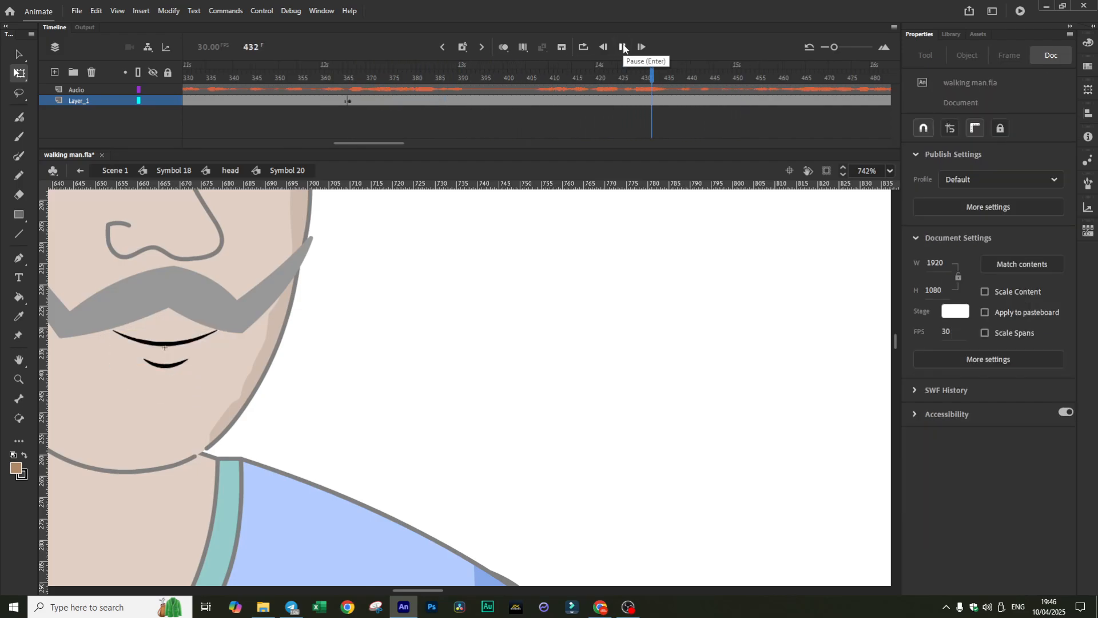
{"action": "left_click", "coordinate": [624, 48]}
{"action": "left_click", "coordinate": [664, 101]}
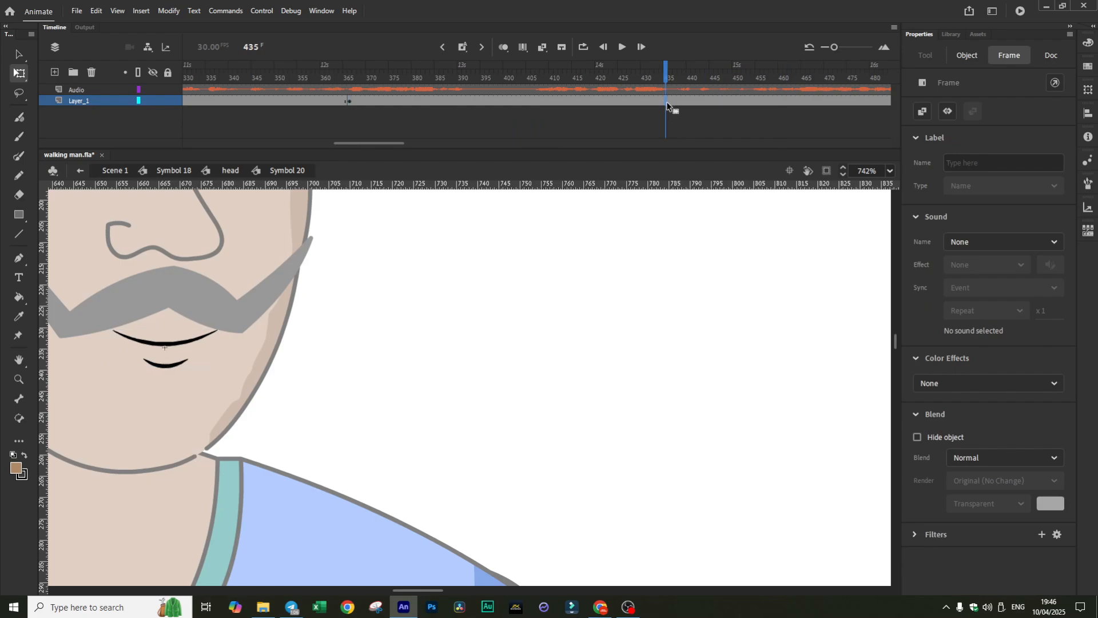
- Apply lip syncing to the mouth at frame 366, using the existing viseme setup and the Audio layer
{"action": "left_click", "coordinate": [350, 102]}
{"action": "left_click", "coordinate": [965, 57]}
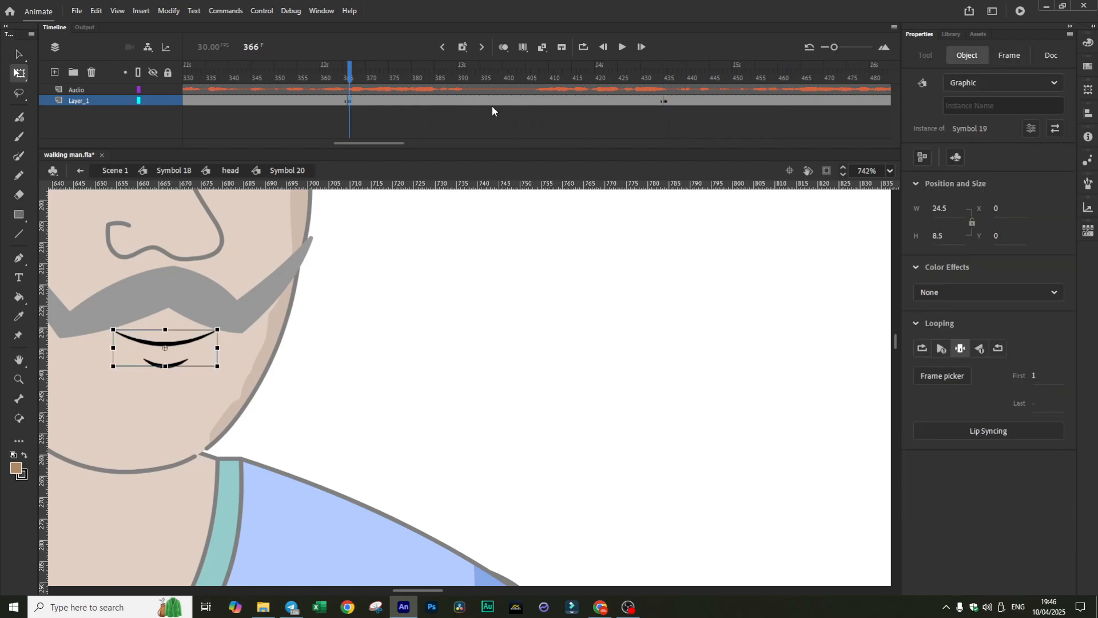
{"action": "left_click", "coordinate": [970, 432]}
{"action": "left_click", "coordinate": [822, 382]}
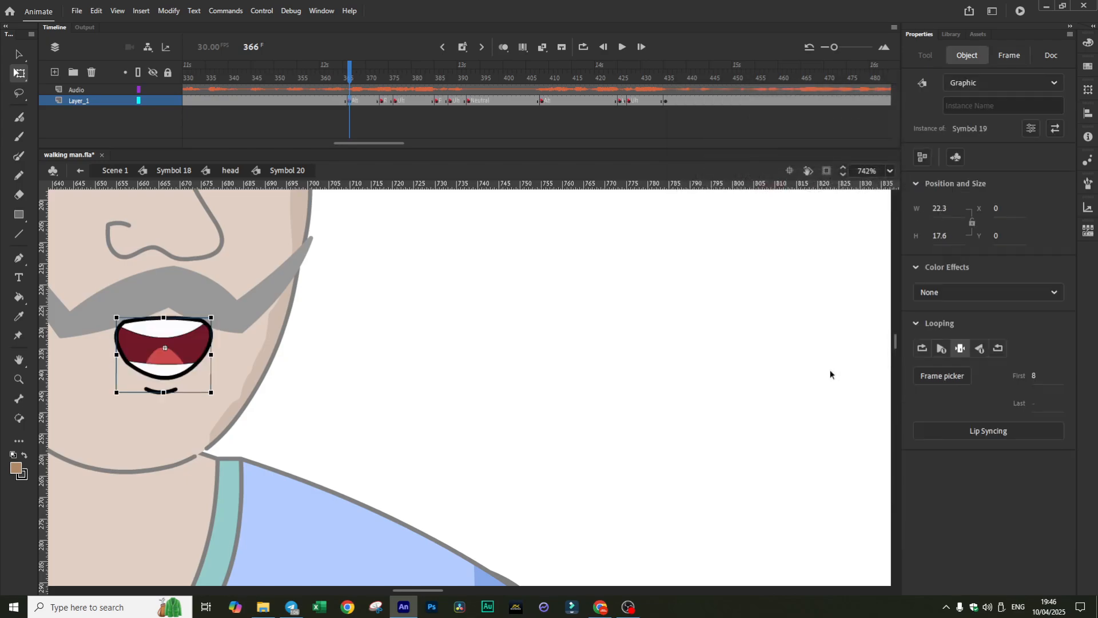
- Play further through the audio to locate the following spoken section and insert a keyframe on Layer_1 at frame 464
{"action": "left_click", "coordinate": [622, 47]}
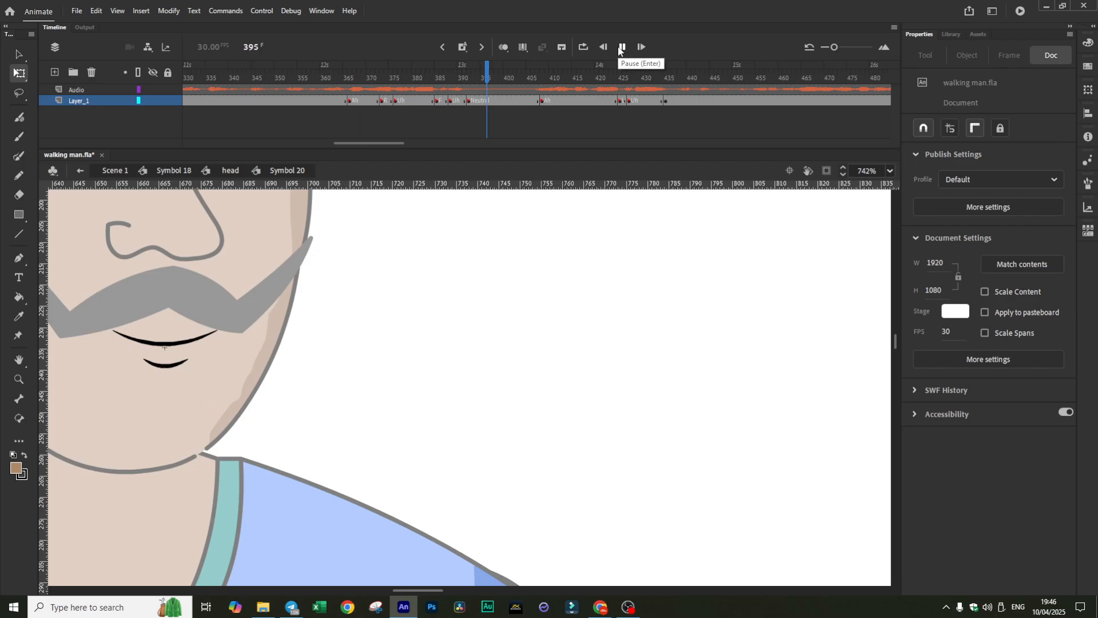
{"action": "left_click", "coordinate": [621, 46]}
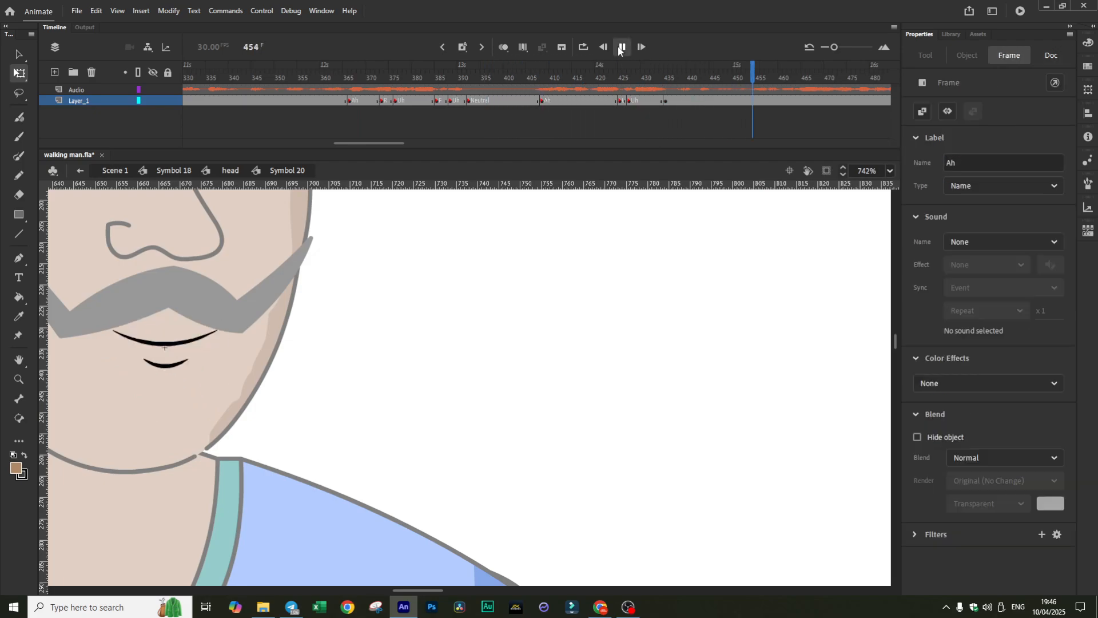
{"action": "left_click_drag", "start_coordinate": [364, 143], "coordinate": [389, 150]}
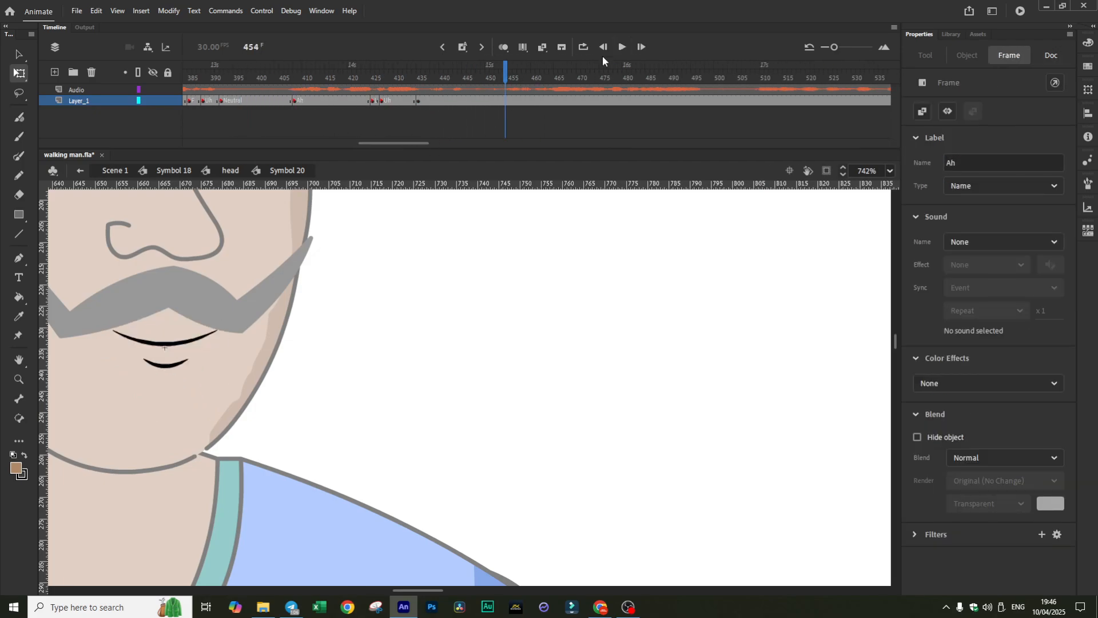
{"action": "left_click", "coordinate": [621, 47]}
{"action": "left_click", "coordinate": [622, 48]}
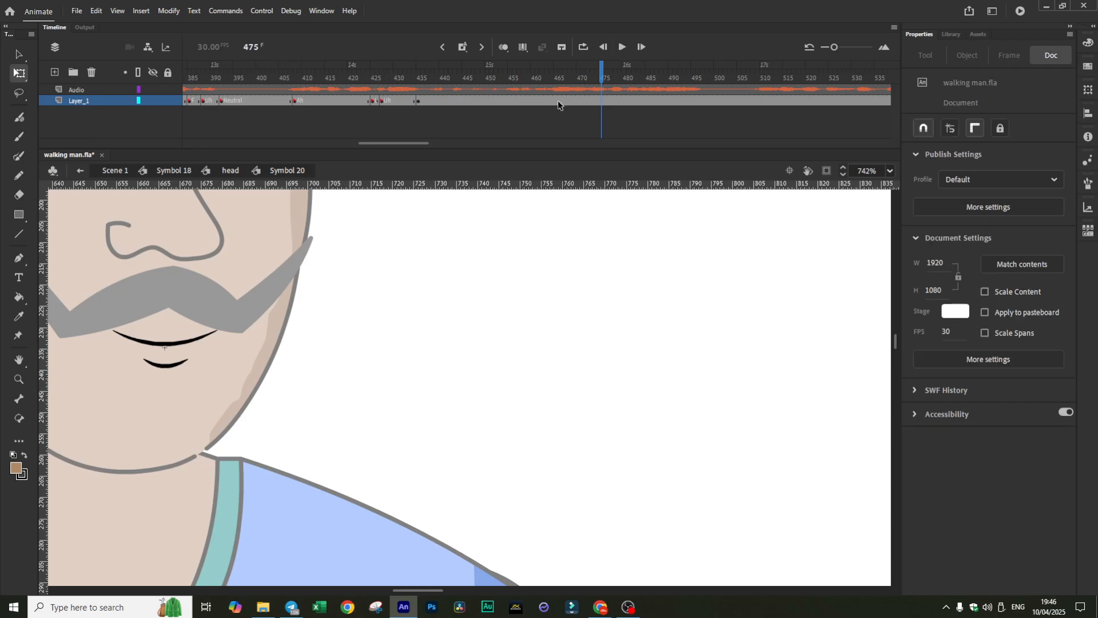
{"action": "left_click", "coordinate": [558, 101]}
{"action": "left_click", "coordinate": [621, 47]}
{"action": "left_click", "coordinate": [621, 47]}
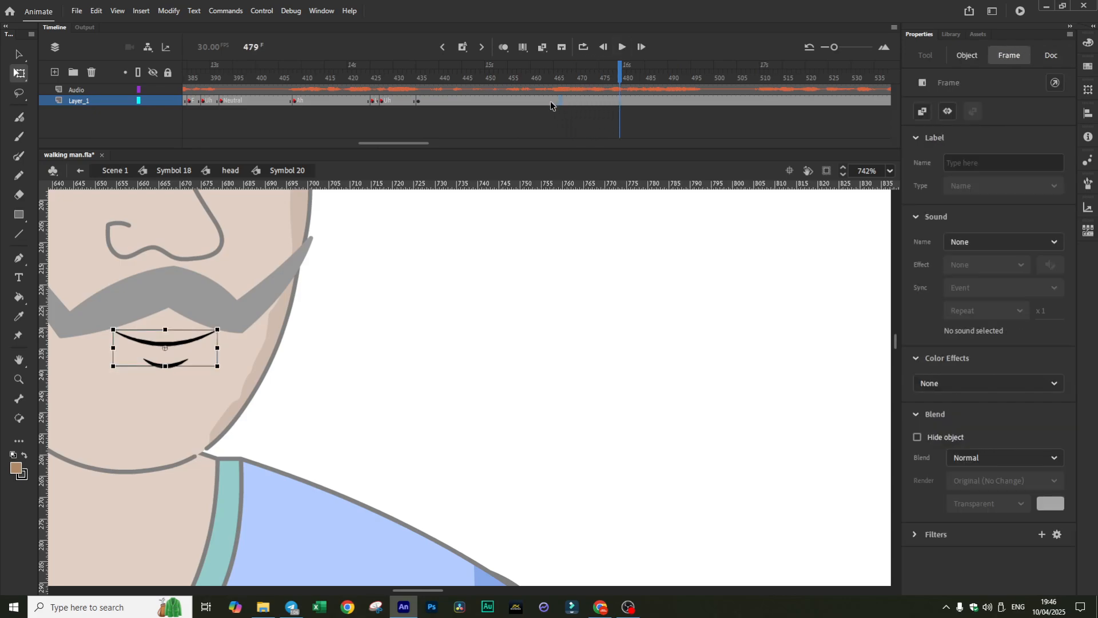
{"action": "left_click", "coordinate": [551, 101]}
{"action": "left_click", "coordinate": [620, 48]}
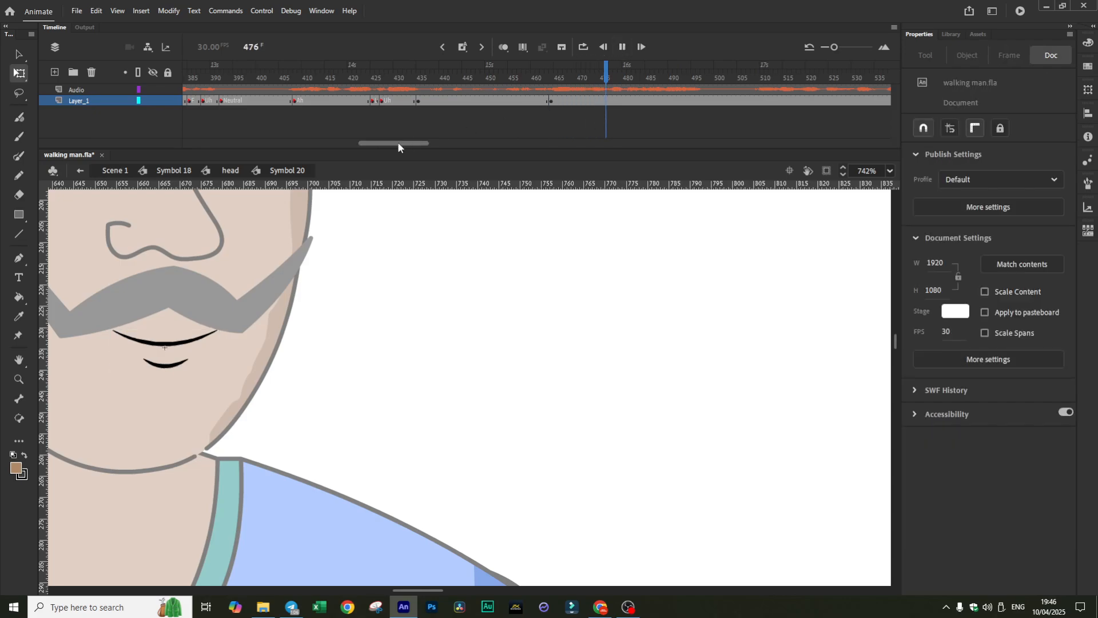
- Apply lip syncing to the mouth at frame 464, using the existing viseme setup and the Audio layer
{"action": "left_click_drag", "start_coordinate": [399, 142], "coordinate": [424, 143]}
{"action": "left_click", "coordinate": [625, 46]}
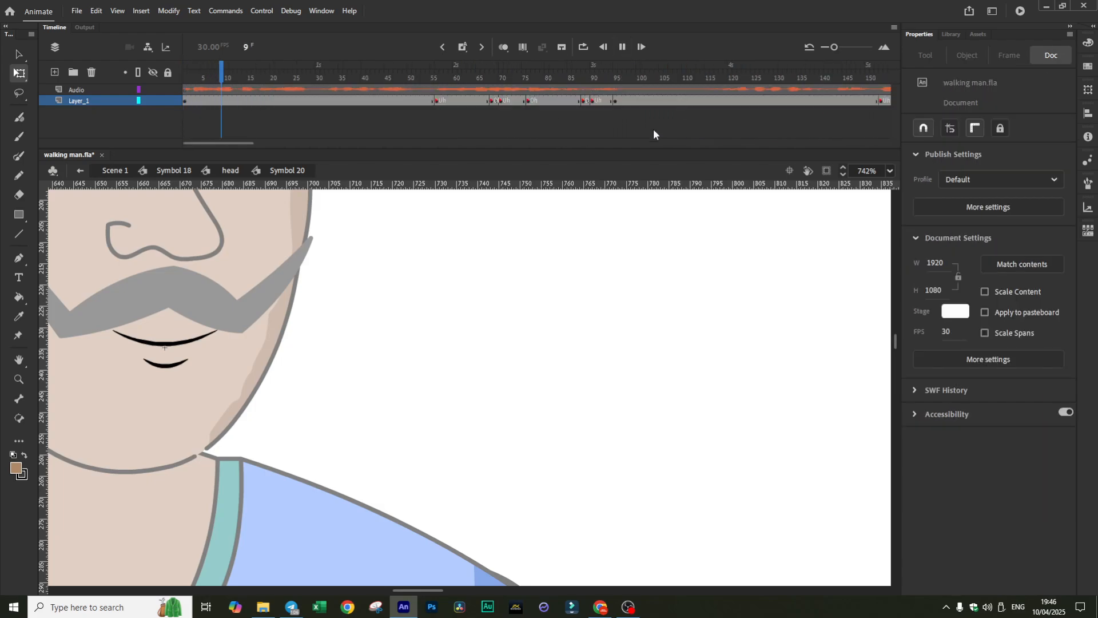
{"action": "left_click", "coordinate": [359, 129]}
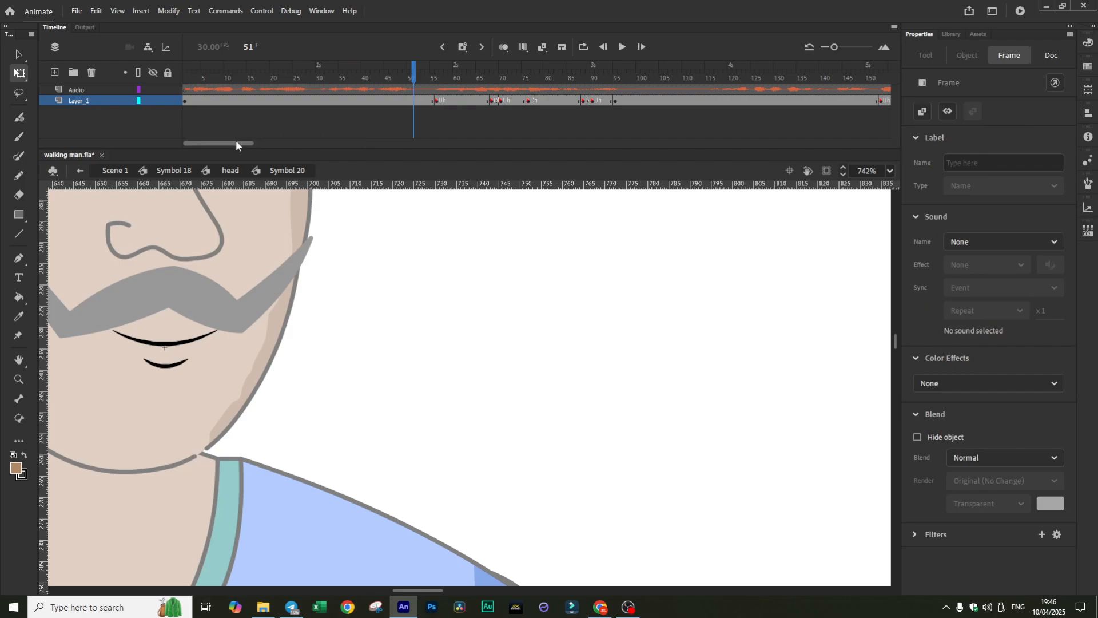
{"action": "left_click_drag", "start_coordinate": [235, 141], "coordinate": [401, 131]}
{"action": "left_click", "coordinate": [527, 103]}
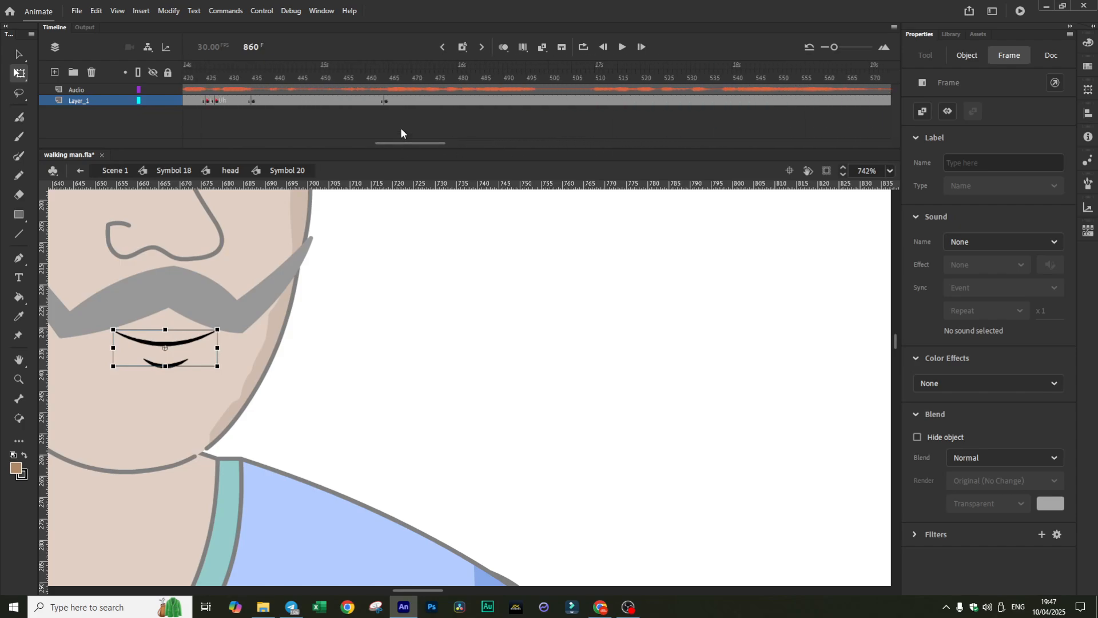
{"action": "left_click", "coordinate": [386, 102]}
{"action": "left_click", "coordinate": [966, 57]}
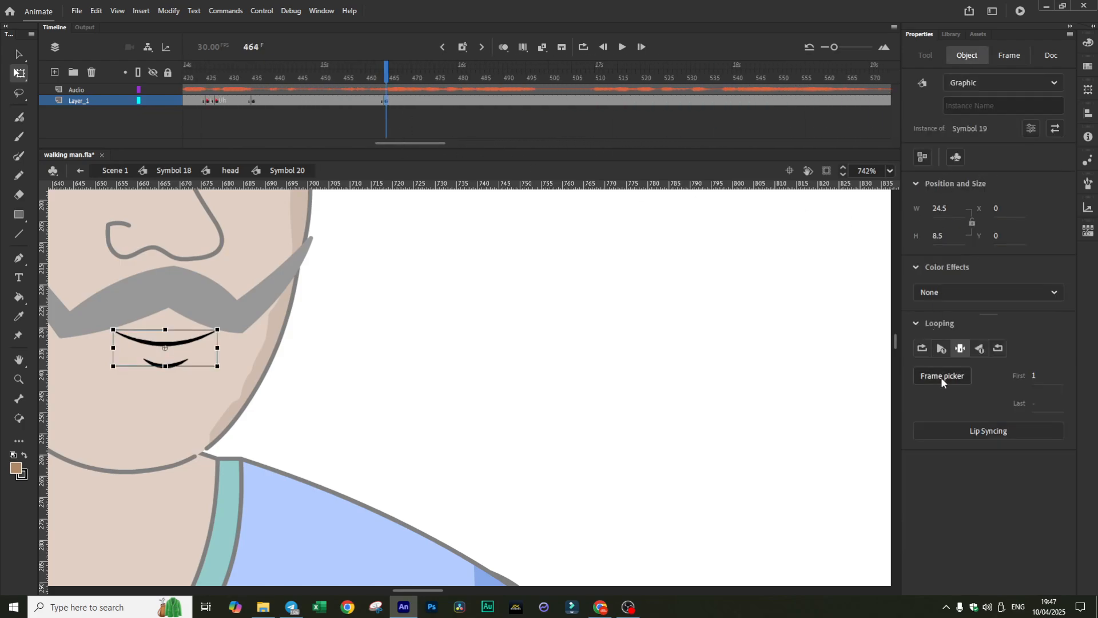
{"action": "left_click", "coordinate": [965, 431]}
{"action": "left_click", "coordinate": [813, 391]}
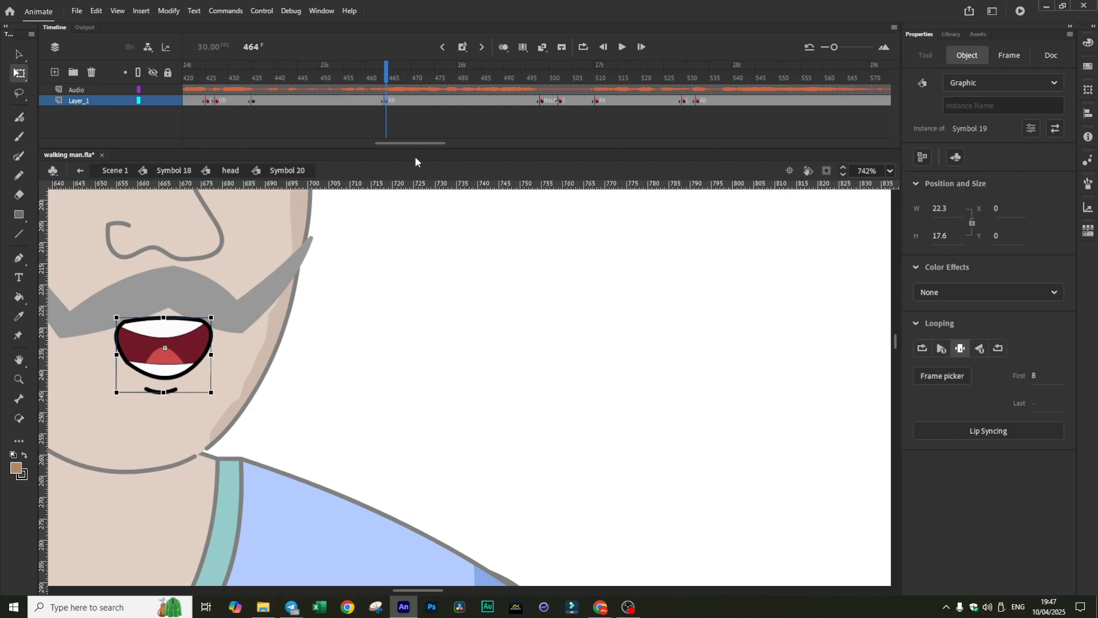
- Play back the lip-synced section from frame 464 and undo the last lip sync
{"action": "left_click_drag", "start_coordinate": [410, 142], "coordinate": [435, 156]}
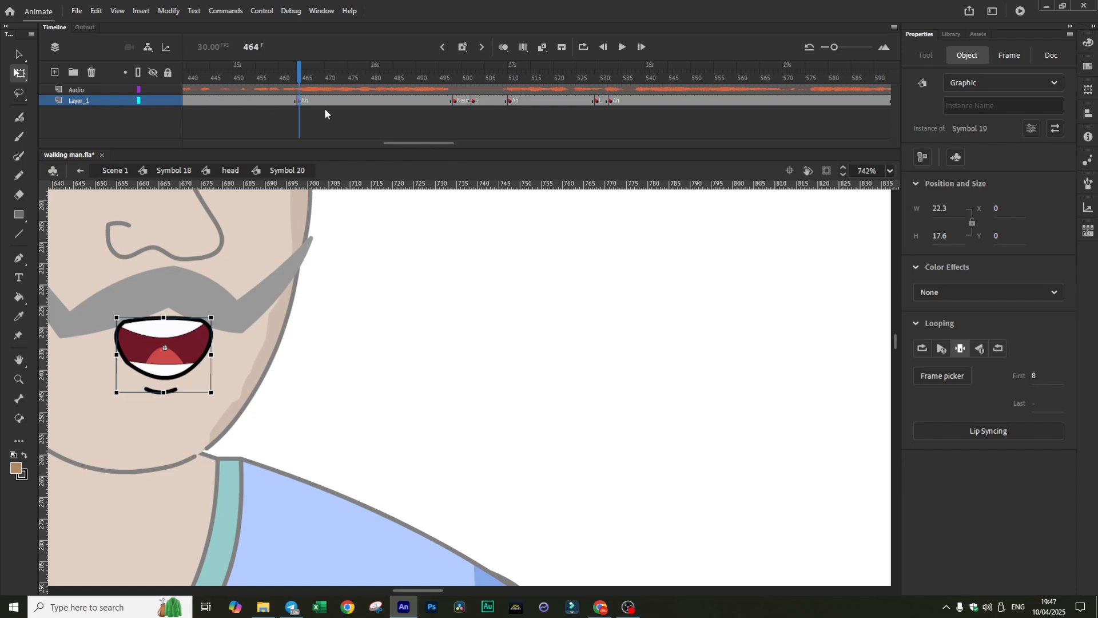
{"action": "left_click", "coordinate": [621, 47]}
{"action": "left_click", "coordinate": [621, 47]}
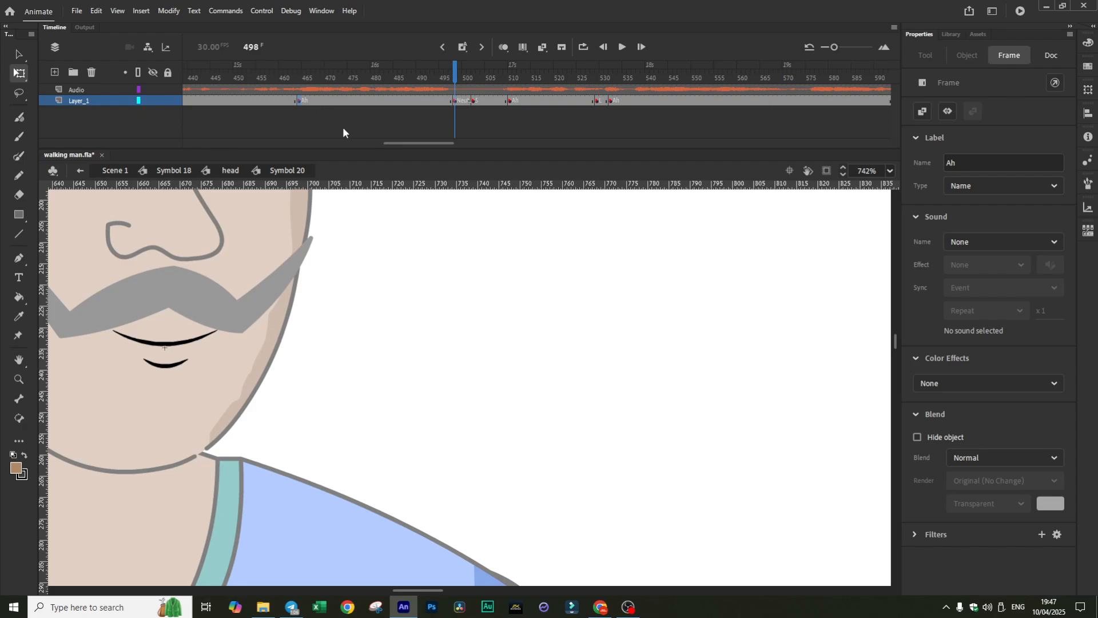
{"action": "key", "text": "ctrl+z"}
{"action": "key", "text": "ctrl+z"}
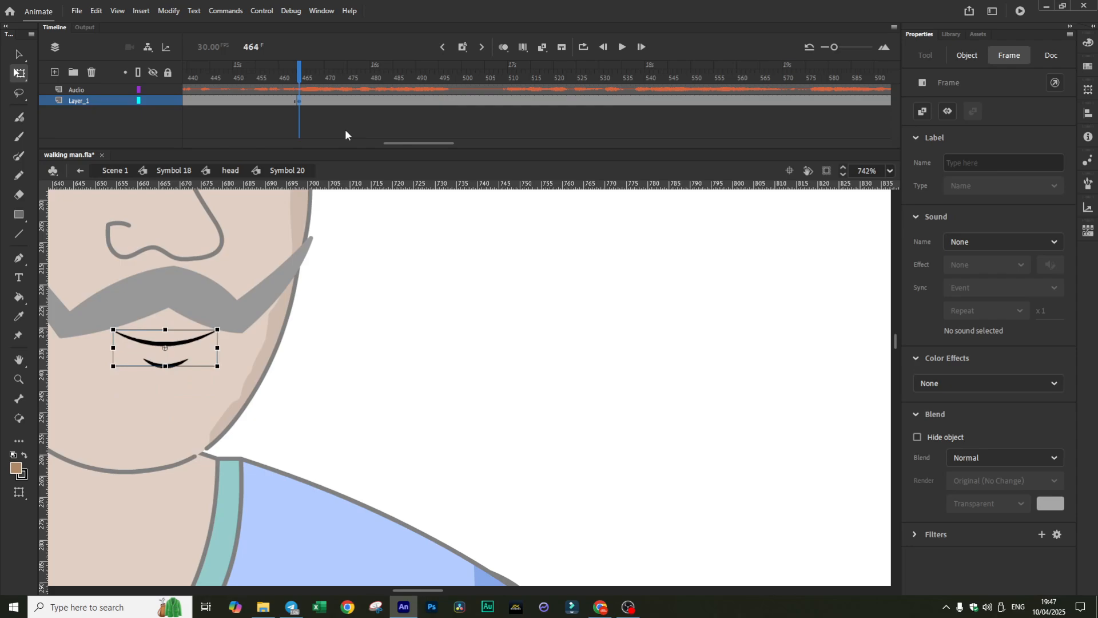
{"action": "key", "text": "ctrl+z"}
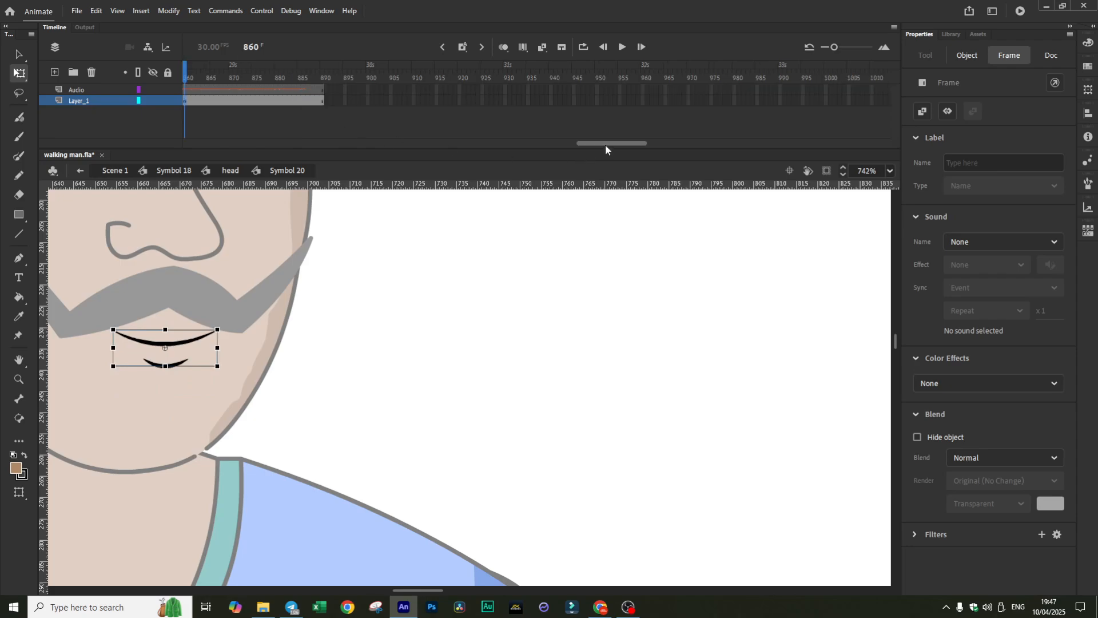
- Select the Layer_1 frames through frame 885 and clear all keyframes after the first one
{"action": "left_click_drag", "start_coordinate": [605, 145], "coordinate": [207, 148]}
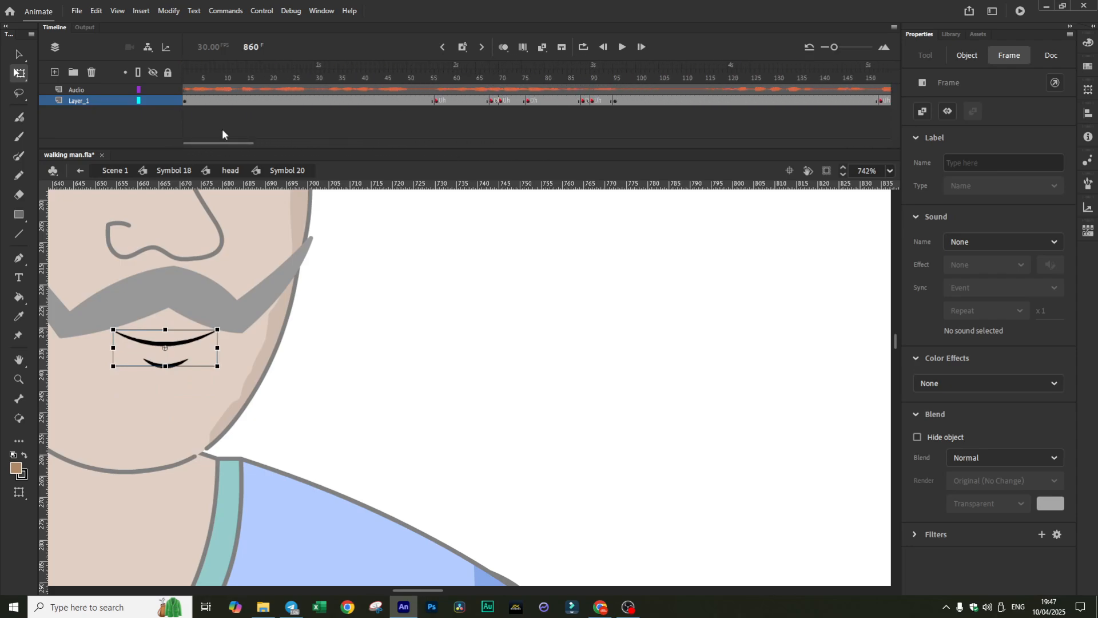
{"action": "left_click", "coordinate": [217, 77]}
{"action": "left_click_drag", "start_coordinate": [413, 104], "coordinate": [1055, 107]}
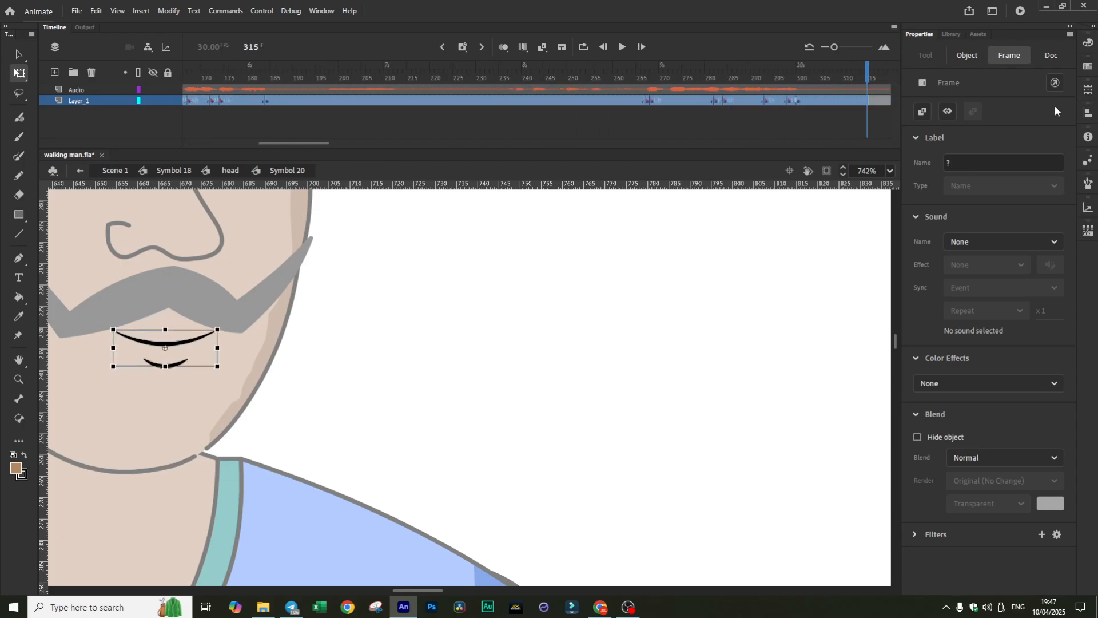
{"action": "key", "text": "shift+F6"}
{"action": "left_click_drag", "start_coordinate": [309, 145], "coordinate": [234, 144]}
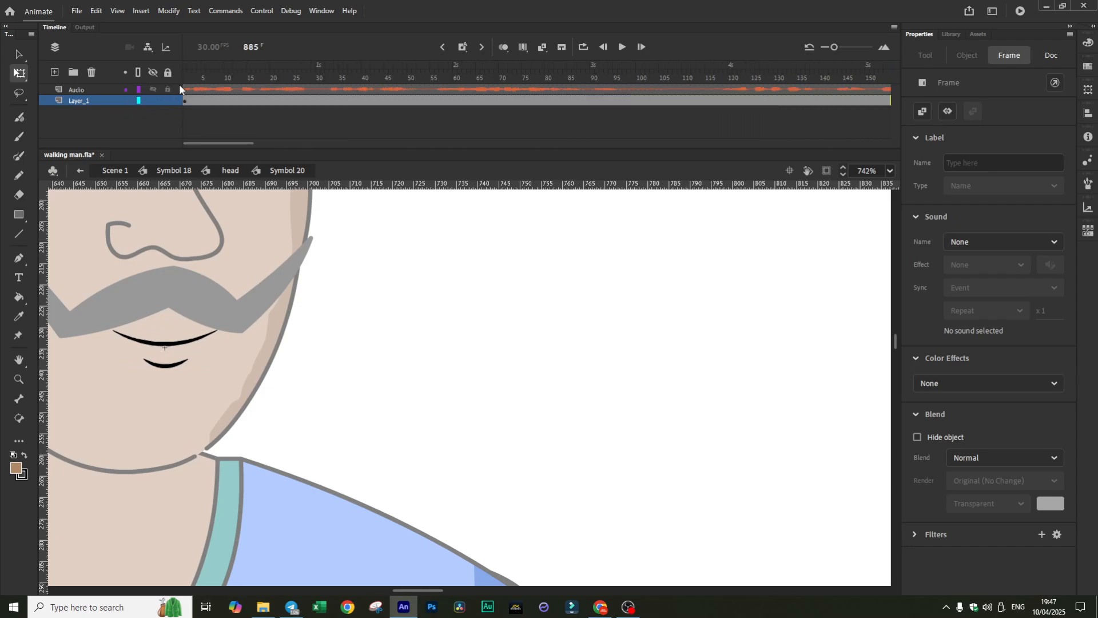
- Open the mouth symbol at frame 1, look through its mouth poses, and return to Symbol 20
{"action": "left_click", "coordinate": [190, 80]}
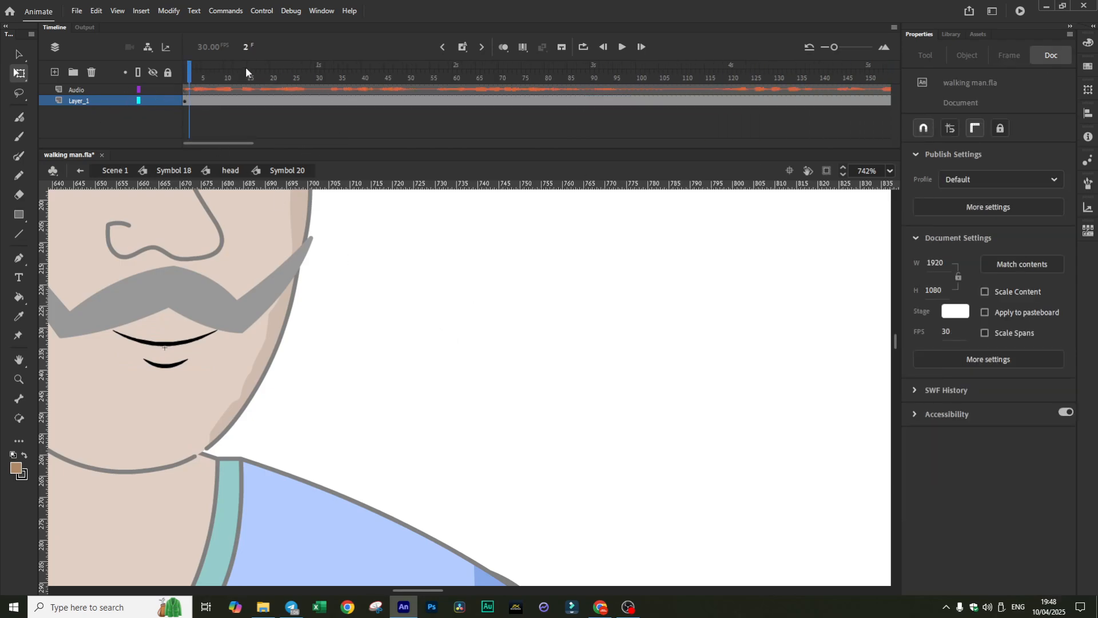
{"action": "mouse_move", "coordinate": [192, 66]}
{"action": "left_mouse_down"}
{"action": "mouse_move", "coordinate": [179, 73]}
{"action": "mouse_move", "coordinate": [246, 71]}
{"action": "mouse_move", "coordinate": [185, 72]}
{"action": "left_mouse_up"}
{"action": "double_click", "coordinate": [173, 346]}
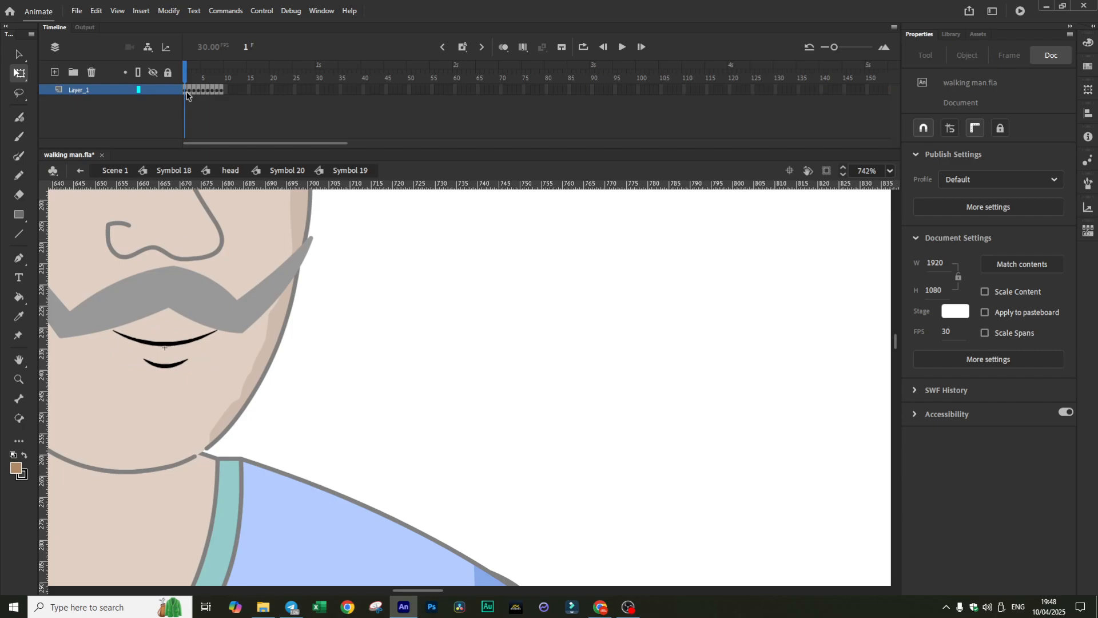
{"action": "mouse_move", "coordinate": [190, 71]}
{"action": "left_mouse_down"}
{"action": "mouse_move", "coordinate": [229, 79]}
{"action": "mouse_move", "coordinate": [170, 85]}
{"action": "left_mouse_up"}
{"action": "double_click", "coordinate": [503, 279]}
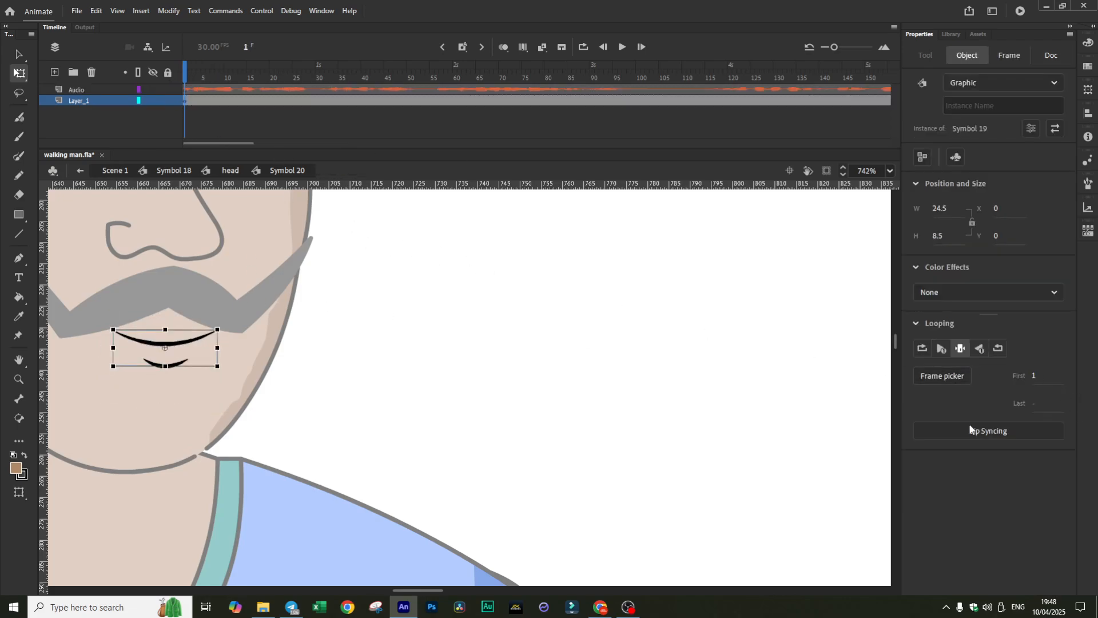
- Try assigning mouth pose 3 to the Ee viseme in the Lip Syncing setup, and close it without applying
{"action": "left_click", "coordinate": [950, 381]}
{"action": "left_click", "coordinate": [980, 433]}
{"action": "left_click_drag", "start_coordinate": [763, 91], "coordinate": [404, 55]}
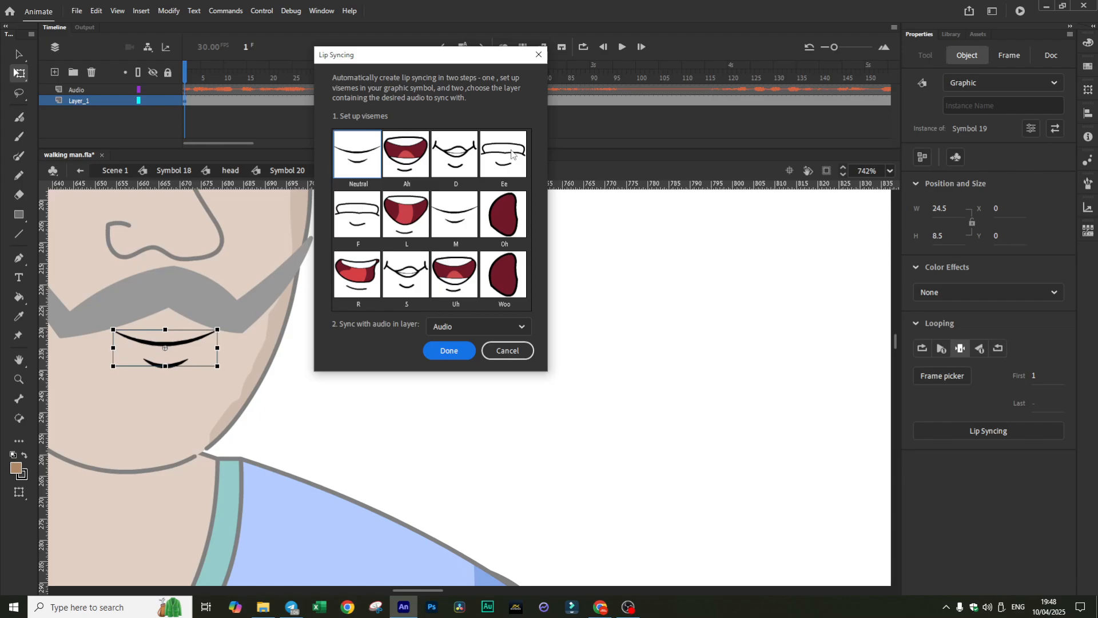
{"action": "left_click", "coordinate": [359, 205]}
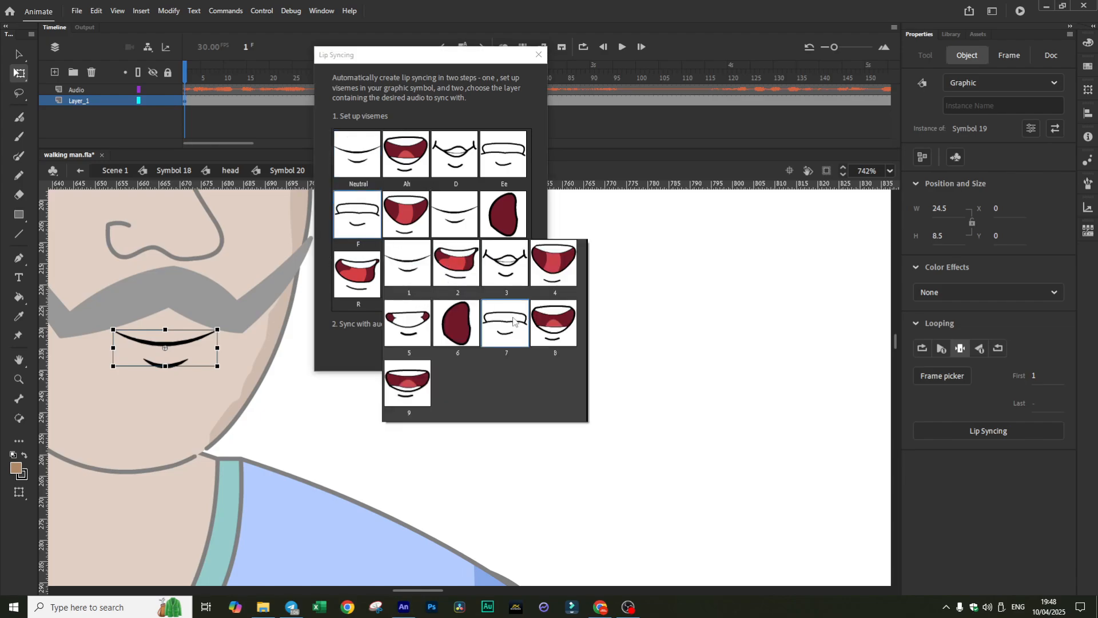
{"action": "left_click", "coordinate": [289, 276]}
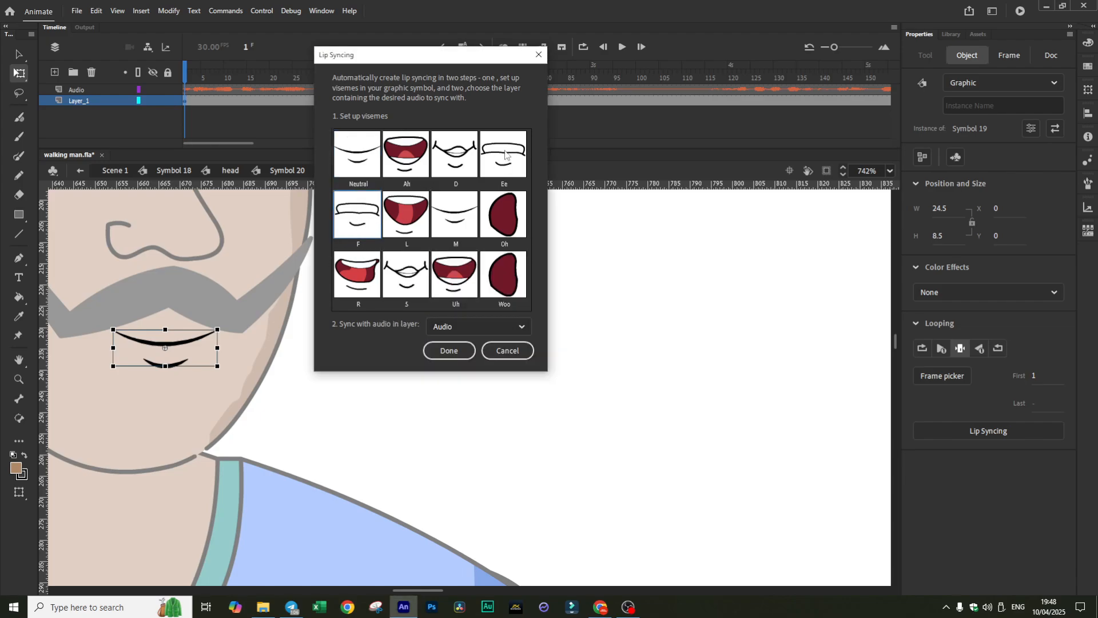
{"action": "left_click", "coordinate": [506, 165]}
{"action": "left_click", "coordinate": [654, 202]}
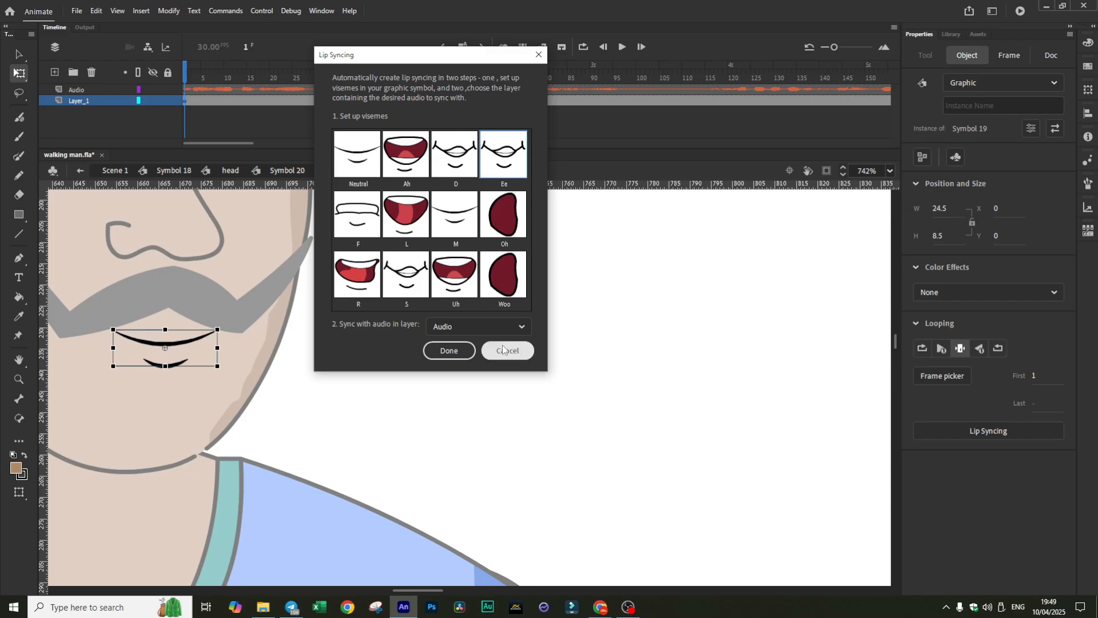
{"action": "left_click", "coordinate": [539, 54]}
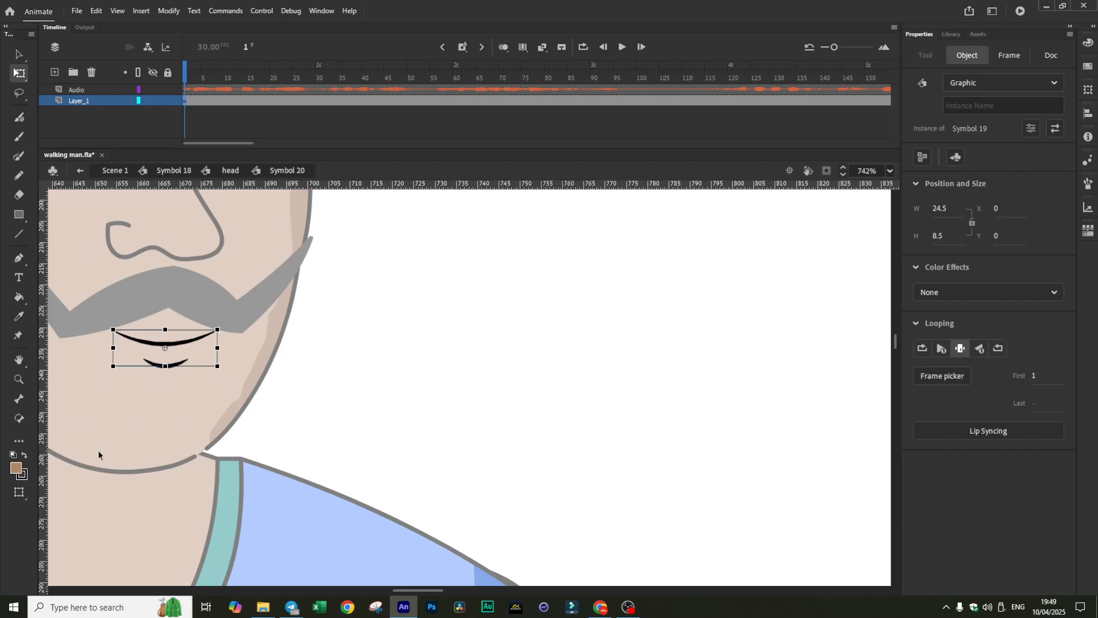
- Play on through the audio and set the mouth to pose 5 at the Layer_1 keyframe near frame 390
{"action": "left_click", "coordinate": [622, 47]}
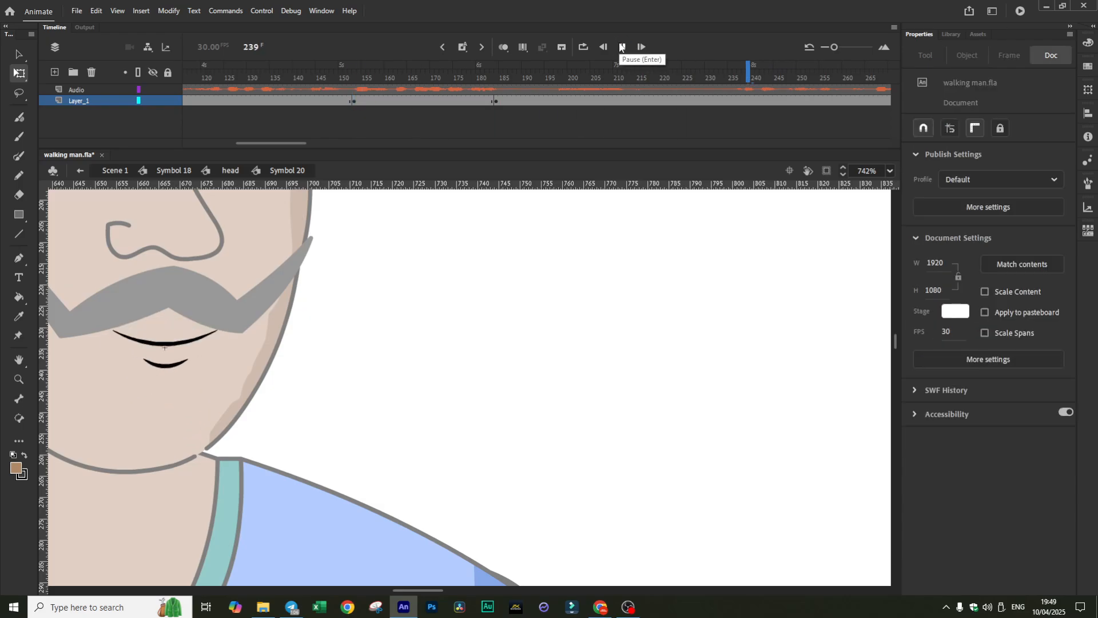
{"action": "left_click", "coordinate": [166, 343]}
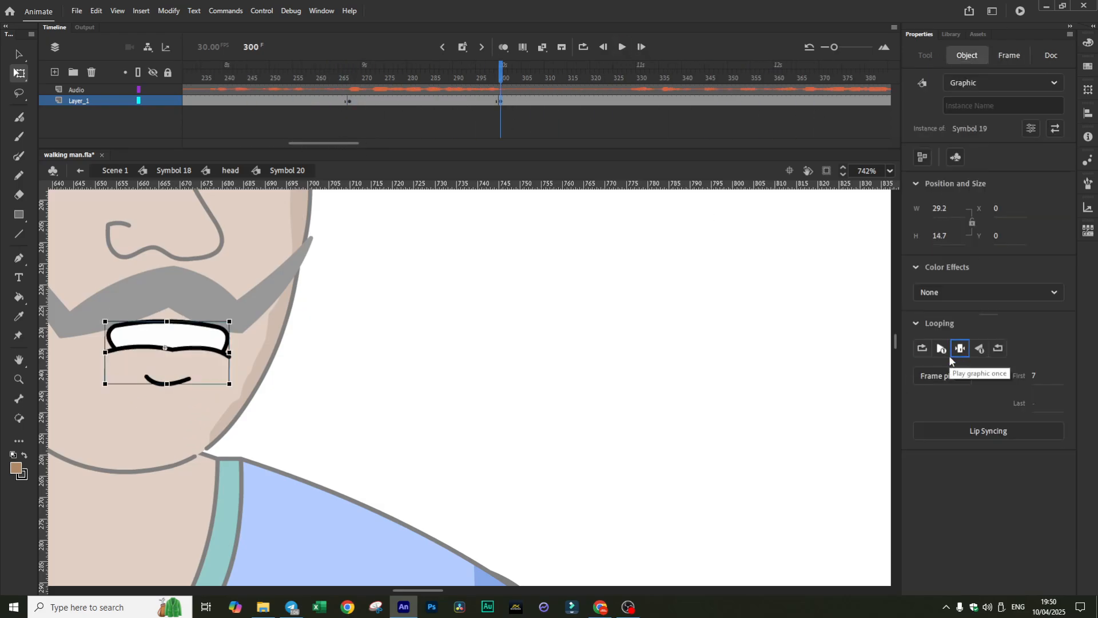
{"action": "left_click", "coordinate": [622, 46]}
{"action": "left_click", "coordinate": [622, 47]}
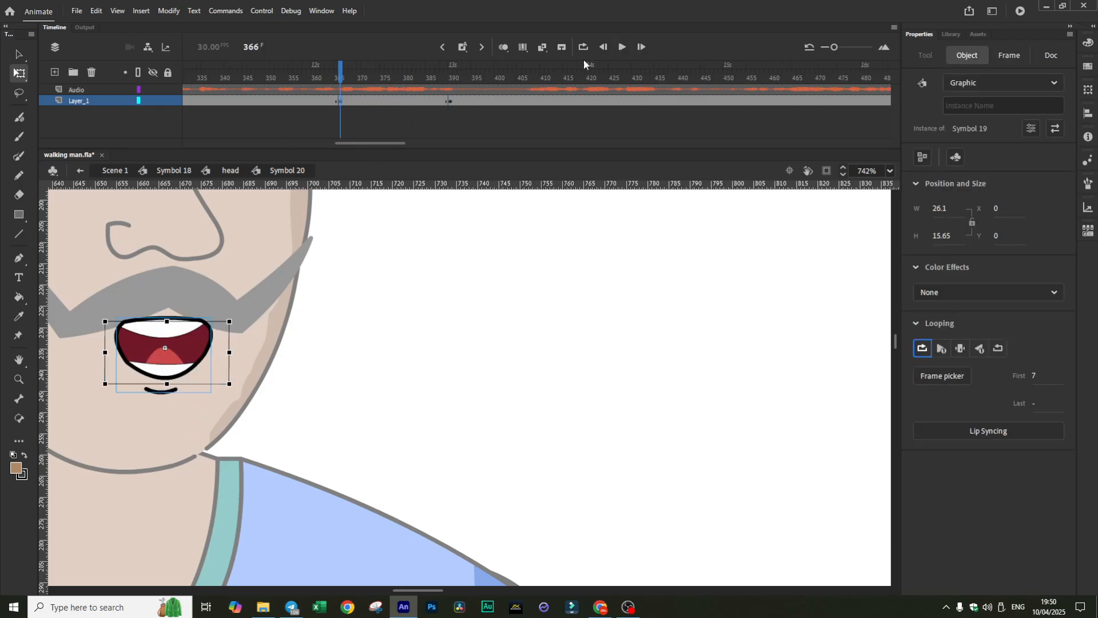
{"action": "left_click", "coordinate": [451, 101]}
{"action": "left_click", "coordinate": [967, 55]}
{"action": "left_click", "coordinate": [942, 375]}
{"action": "scroll", "coordinate": [997, 344], "scroll_direction": "up", "scroll_amount": 1}
{"action": "left_click", "coordinate": [939, 385]}
- Insert a keyframe on Layer_1 at about frame 407 and resume playback from frame 437
{"action": "left_click", "coordinate": [528, 101]}
{"action": "key", "text": "F6"}
{"action": "left_click", "coordinate": [665, 101]}
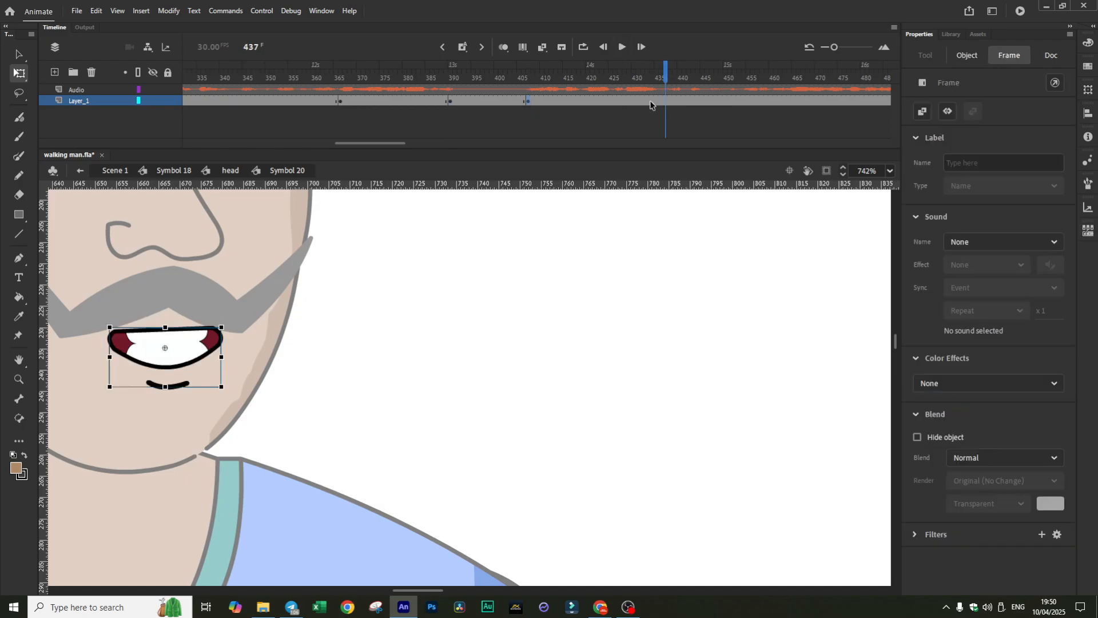
{"action": "left_click", "coordinate": [623, 47]}
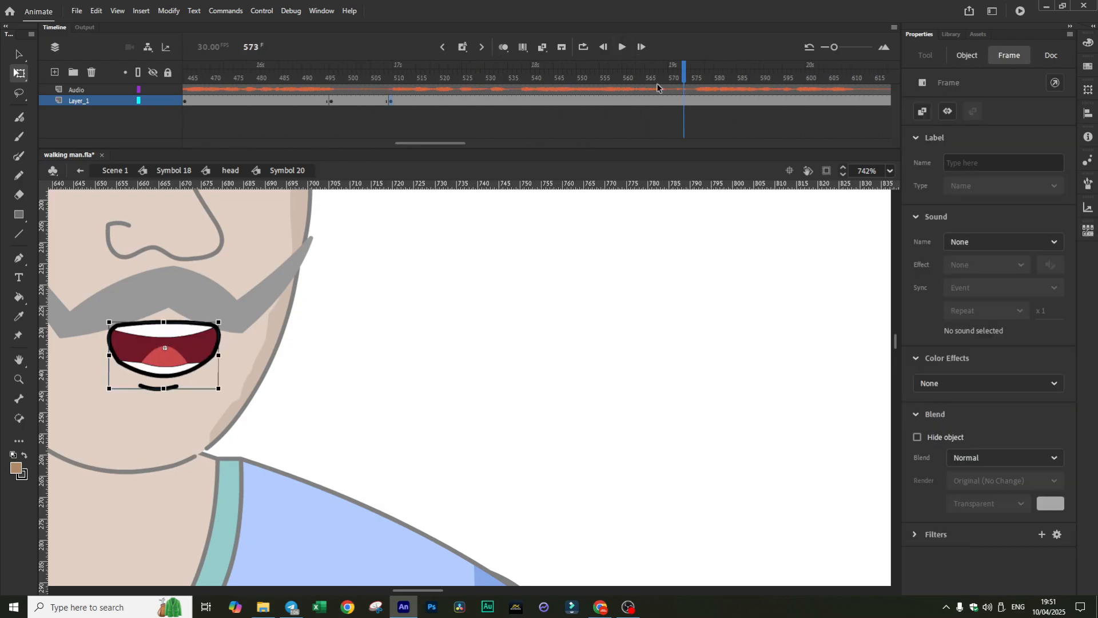
- Insert keyframes on Layer_1 at about frames 562 and 576, playing the audio between them to find the pause
{"action": "left_click", "coordinate": [632, 101]}
{"action": "key", "text": "F6"}
{"action": "left_click", "coordinate": [622, 47]}
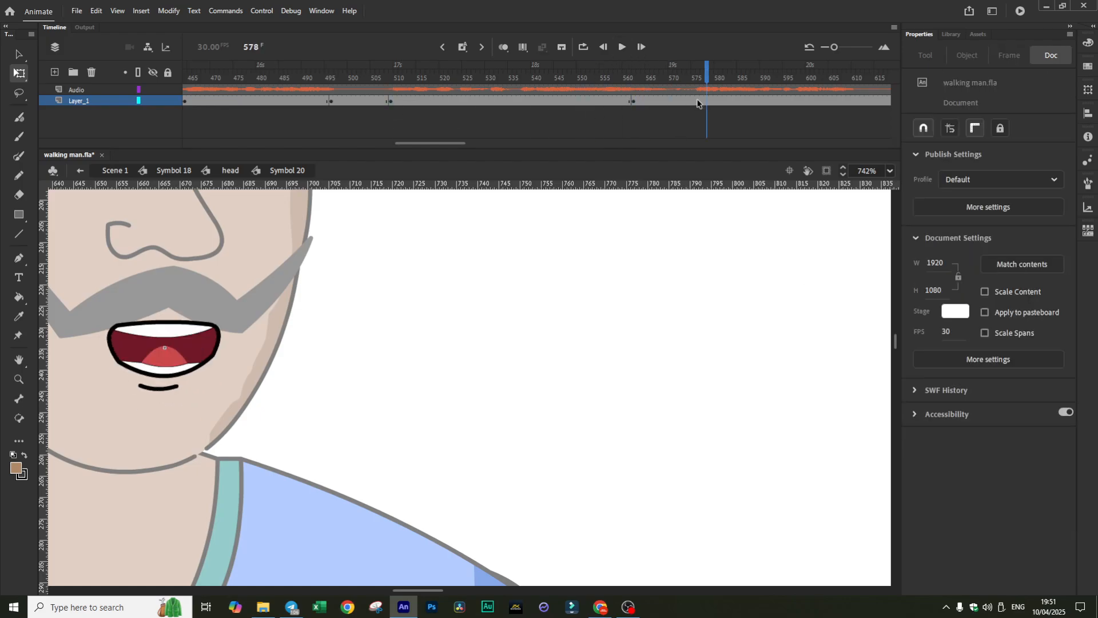
{"action": "left_click", "coordinate": [623, 47]}
{"action": "key", "text": "F6"}
- Play the audio on from about frame 622 and insert a keyframe on Layer_1 at about frame 724
{"action": "left_click", "coordinate": [772, 103]}
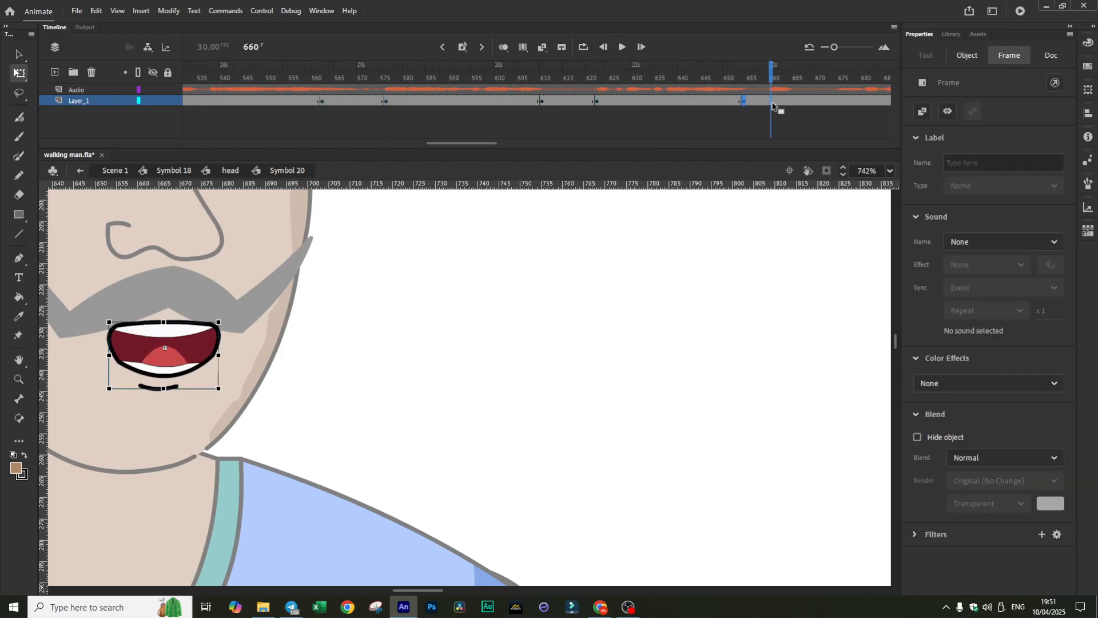
{"action": "left_click", "coordinate": [595, 101]}
{"action": "key", "text": "Return"}
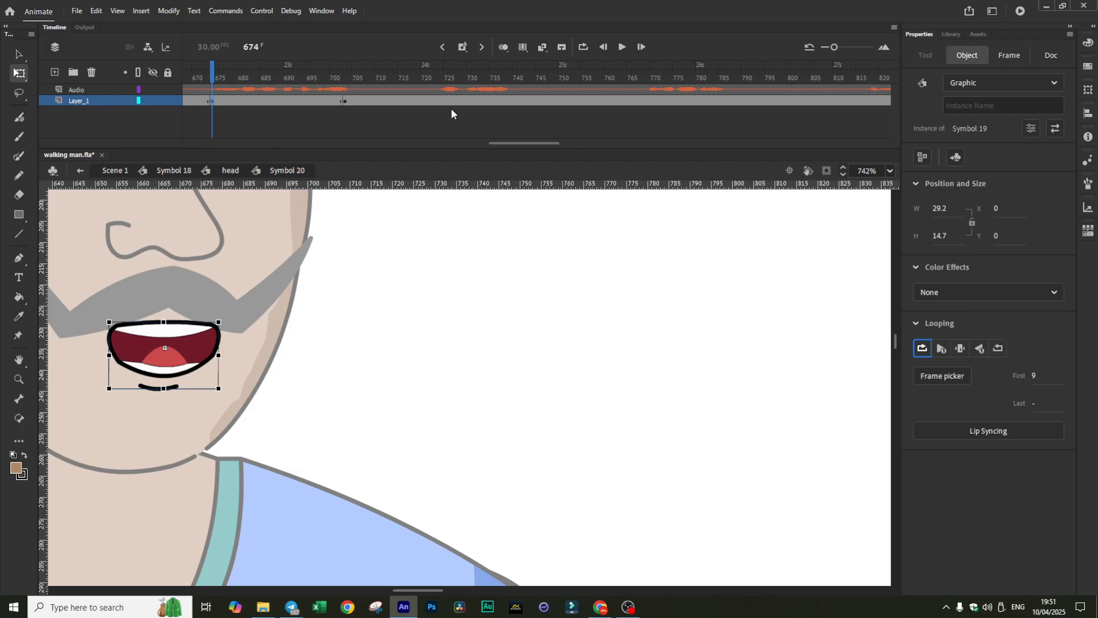
{"action": "left_click", "coordinate": [439, 101]}
{"action": "key", "text": "F6"}
- Insert keyframes on Layer_1 at frame 738 and at about frames 768 and 784, playing the audio between them
{"action": "left_click", "coordinate": [504, 78]}
{"action": "key", "text": "F6"}
{"action": "left_click", "coordinate": [942, 375]}
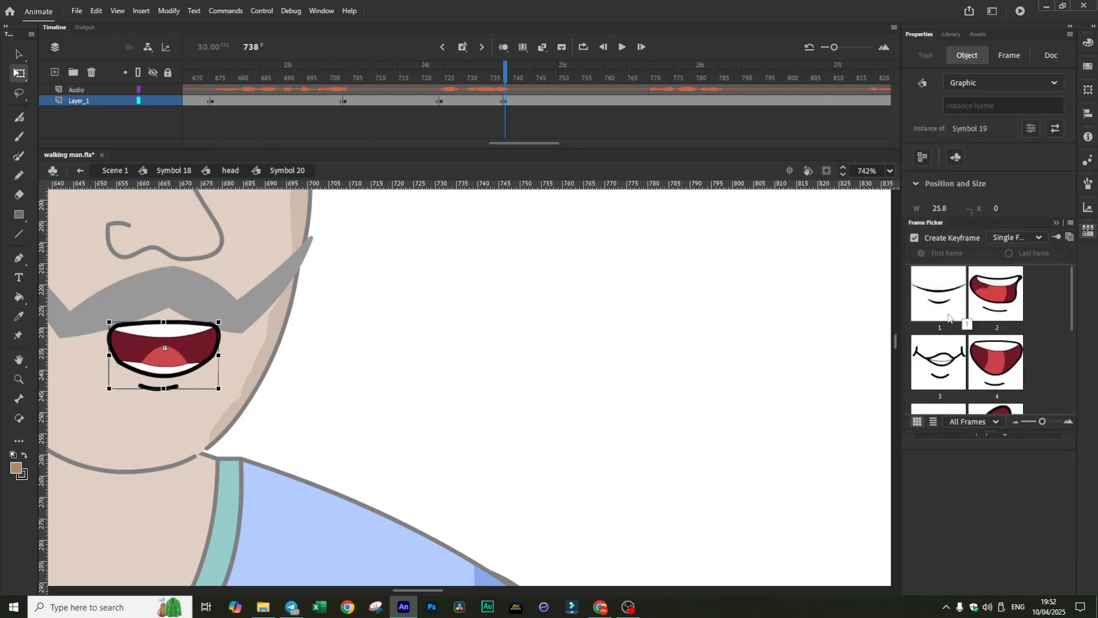
{"action": "left_click", "coordinate": [623, 47]}
{"action": "key", "text": "F6"}
{"action": "key", "text": "F6"}
{"action": "left_click", "coordinate": [624, 49]}
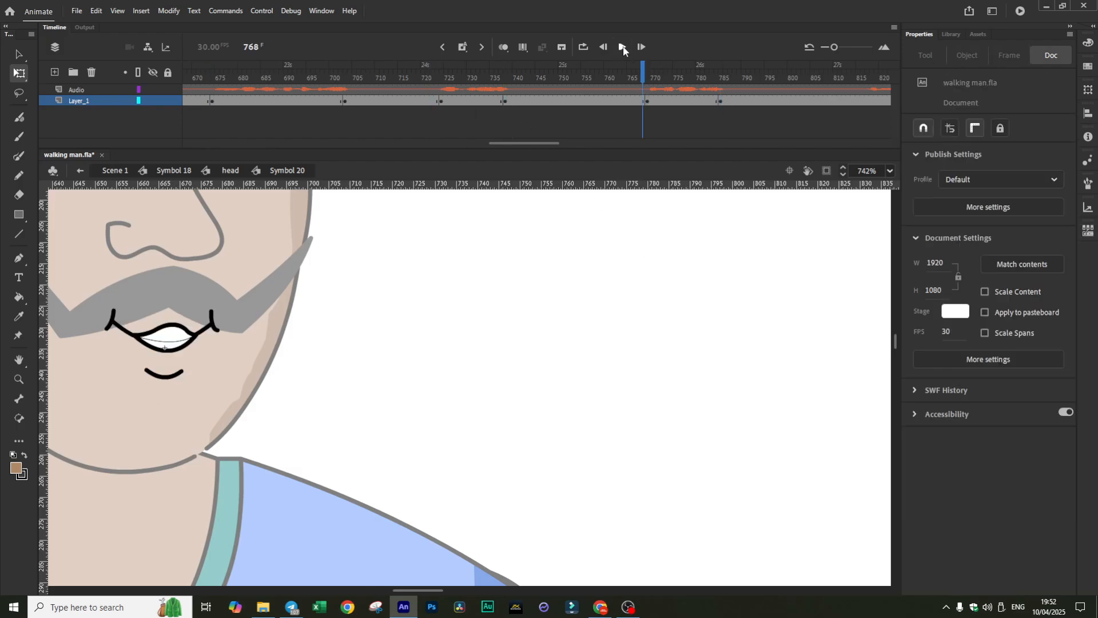
- Play the audio on from frame 768 and return the mouth symbol's playhead to frame 1
{"action": "left_click", "coordinate": [623, 48]}
{"action": "left_click_drag", "start_coordinate": [600, 143], "coordinate": [255, 151]}
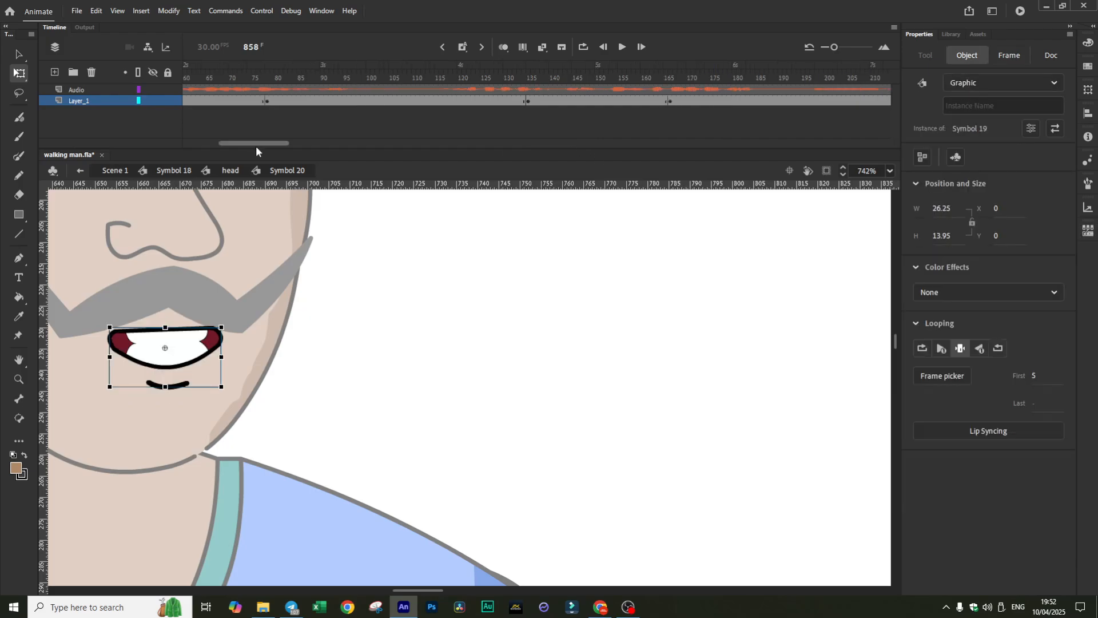
{"action": "key", "text": "ctrl+e"}
{"action": "left_click", "coordinate": [191, 90]}
{"action": "left_click_drag", "start_coordinate": [195, 71], "coordinate": [282, 75]}
{"action": "left_click", "coordinate": [80, 170]}
{"action": "left_click", "coordinate": [181, 78]}
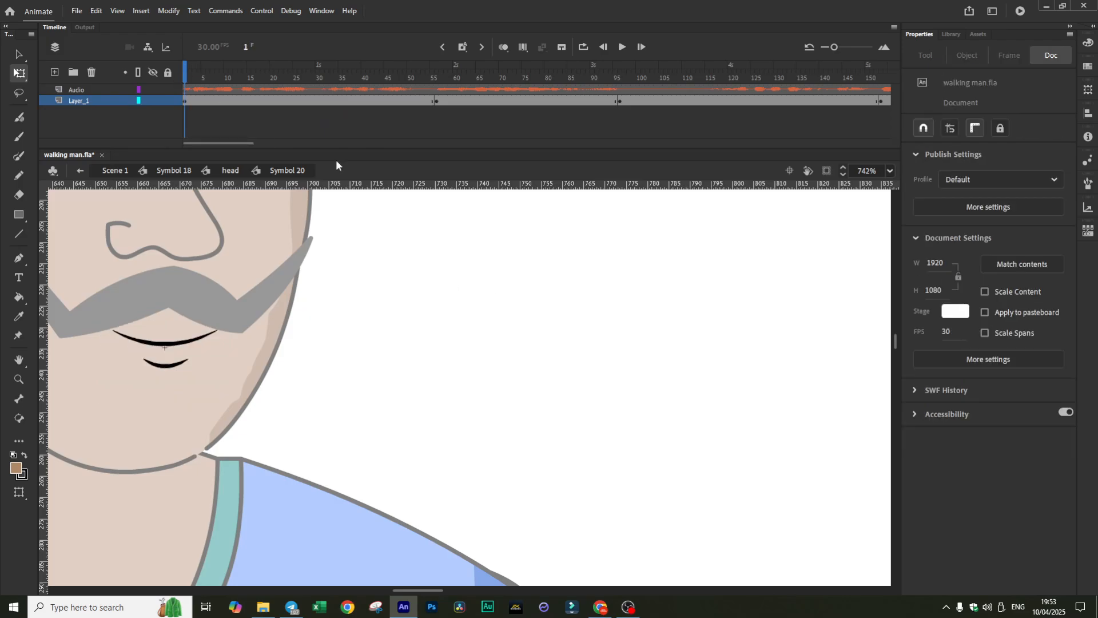
- Exit the nested mouth, head and character symbols back to Scene 1
{"action": "double_click", "coordinate": [515, 245]}
{"action": "scroll", "coordinate": [487, 341], "scroll_direction": "down", "scroll_amount": 5}
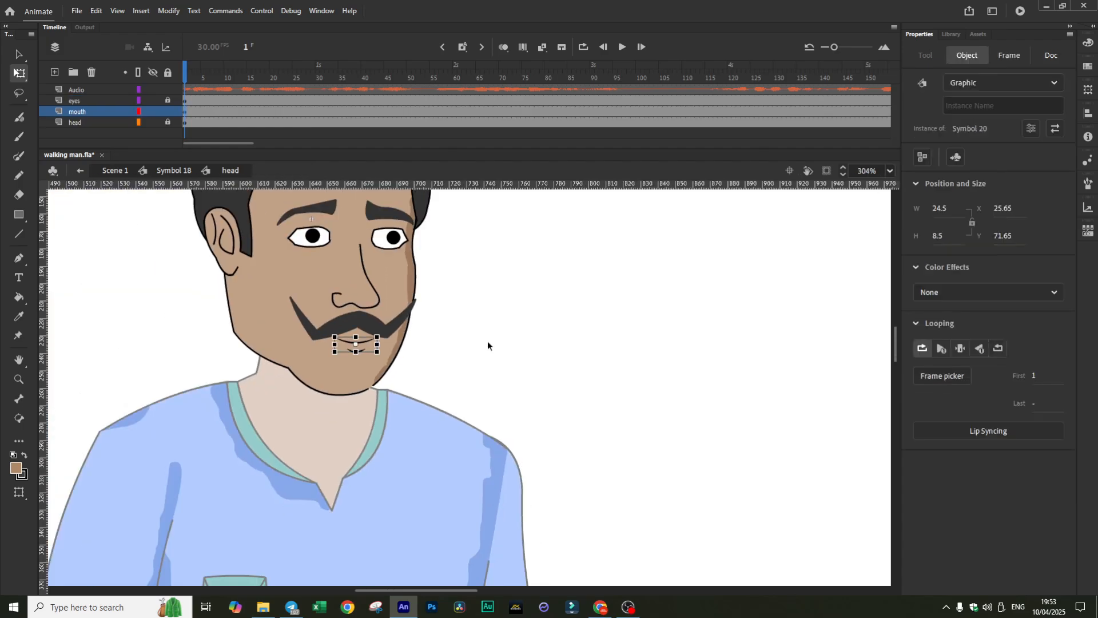
{"action": "double_click", "coordinate": [530, 329]}
{"action": "scroll", "coordinate": [531, 329], "scroll_direction": "down", "scroll_amount": 3}
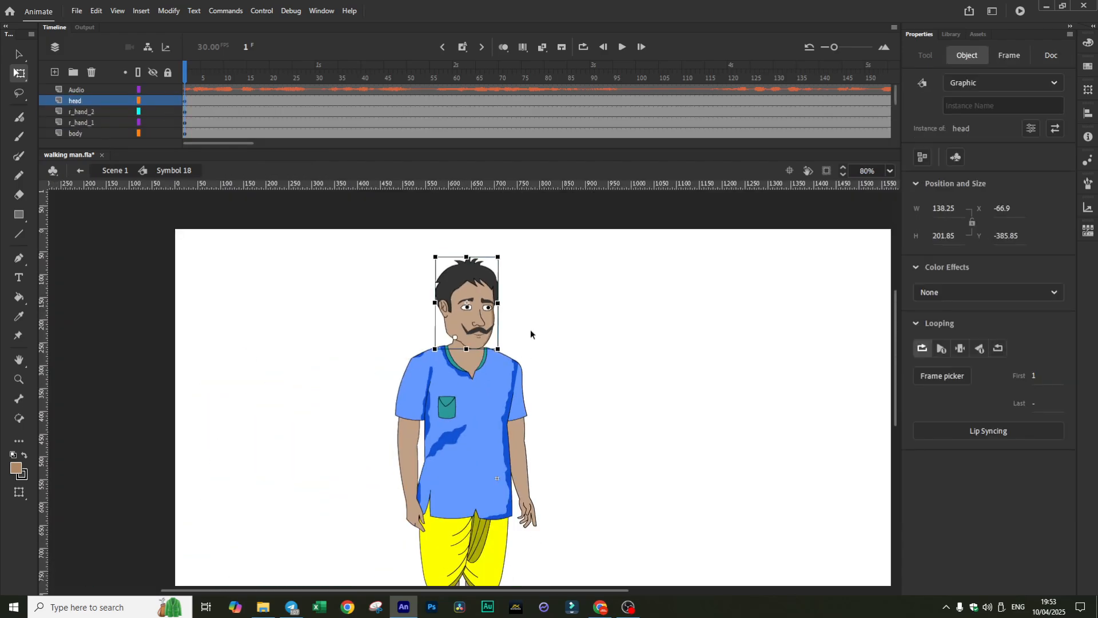
{"action": "left_click", "coordinate": [652, 399]}
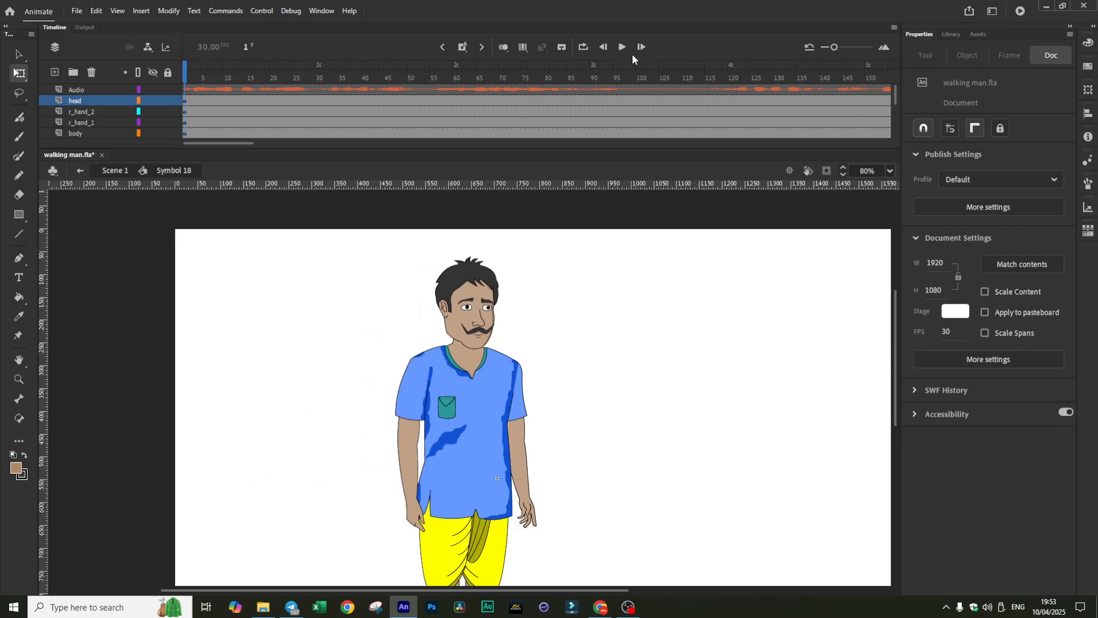
{"action": "scroll", "coordinate": [659, 326], "scroll_direction": "down", "scroll_amount": 3}
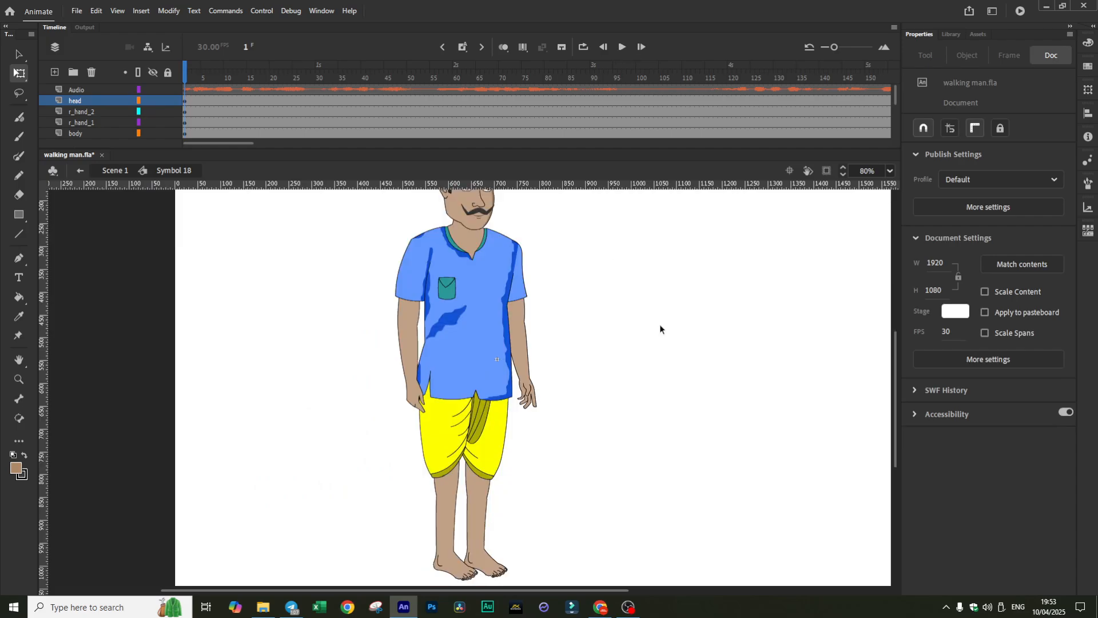
{"action": "double_click", "coordinate": [660, 324]}
{"action": "scroll", "coordinate": [598, 320], "scroll_direction": "up", "scroll_amount": 3}
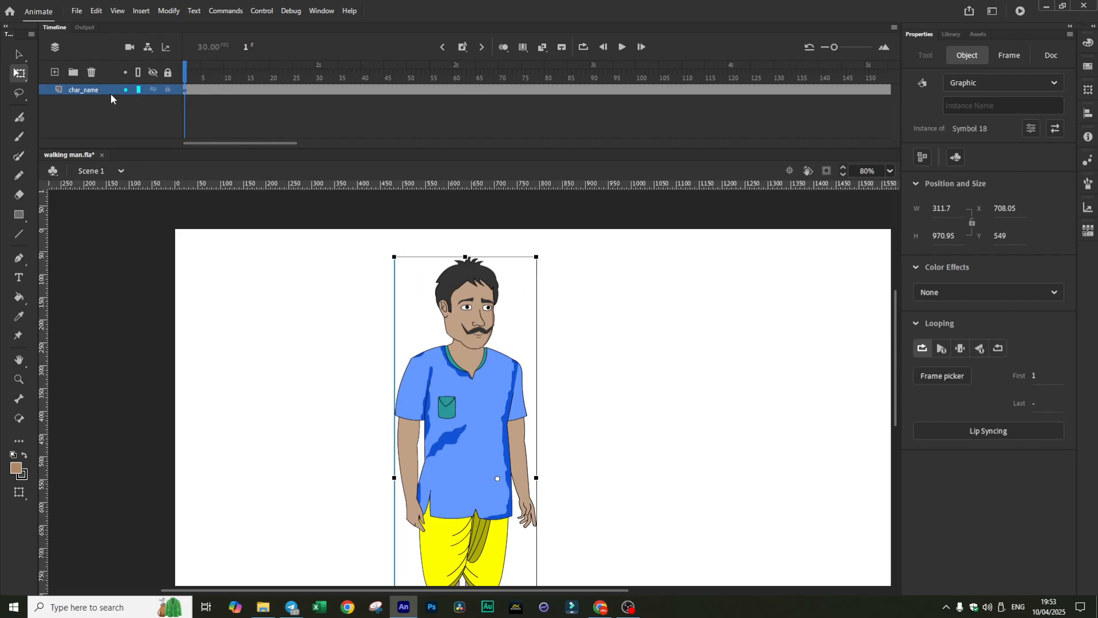
- Copy the Audio layer from inside the character symbol and paste it above the char_name layer in Scene 1
{"action": "double_click", "coordinate": [458, 358]}
{"action": "right_click", "coordinate": [82, 90]}
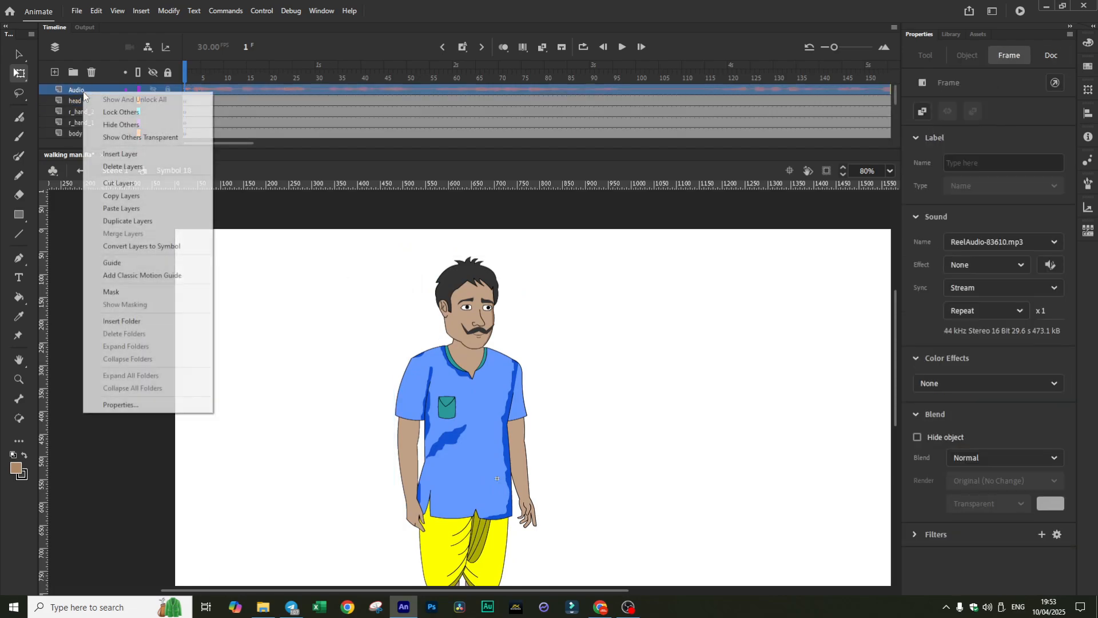
{"action": "left_click", "coordinate": [114, 195]}
{"action": "double_click", "coordinate": [353, 328]}
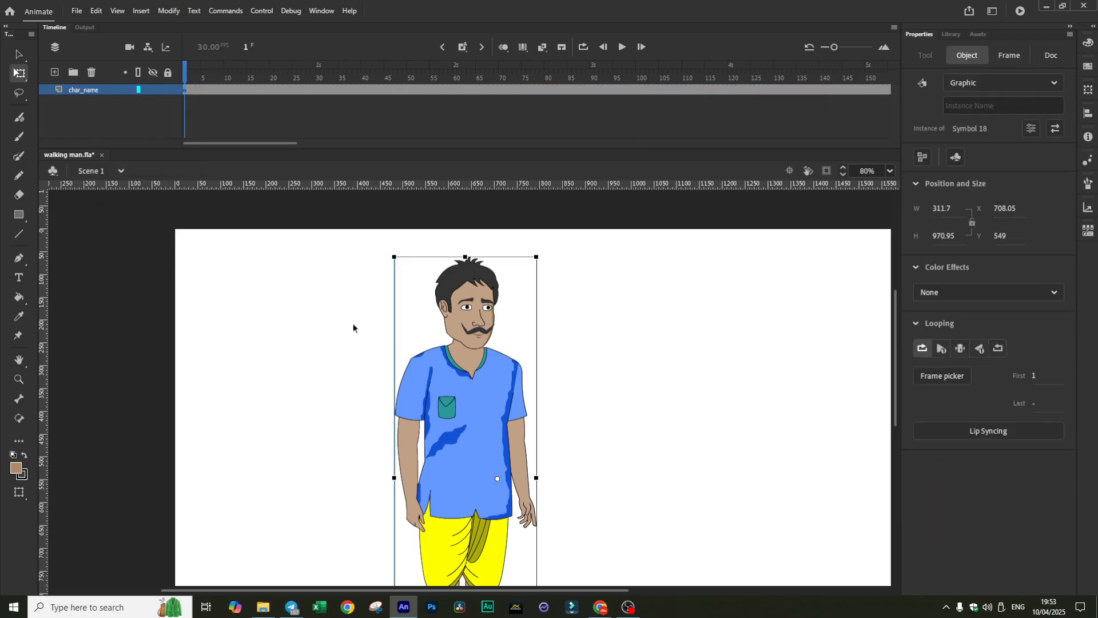
{"action": "right_click", "coordinate": [82, 91]}
{"action": "left_click", "coordinate": [120, 209]}
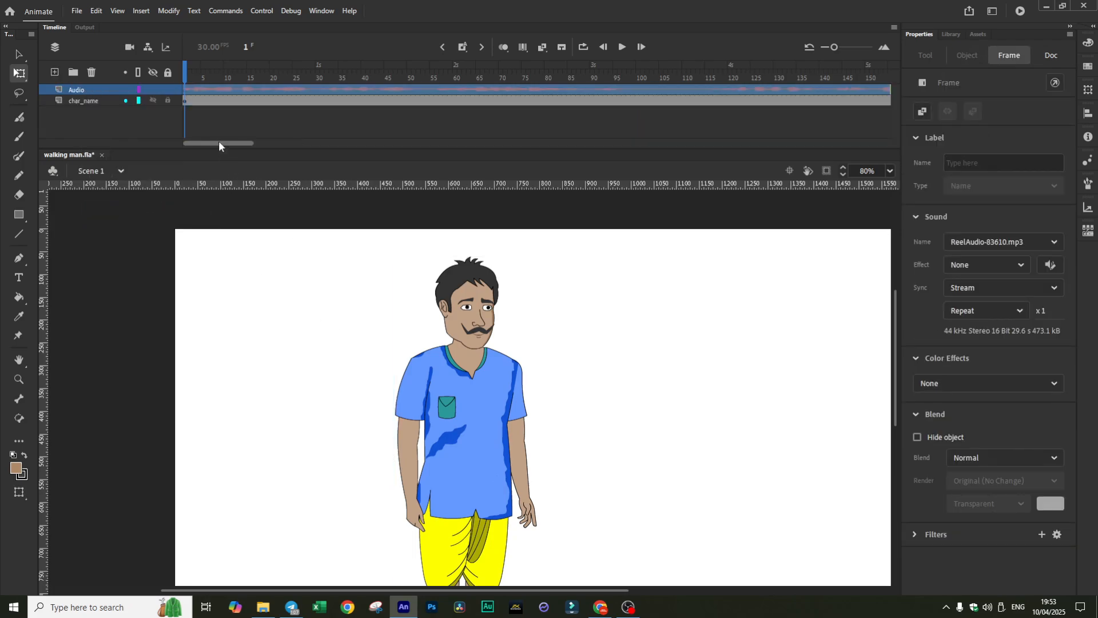
- Extend the char_name layer to frame 890 to match the audio length and return the playhead to frame 1
{"action": "left_click_drag", "start_coordinate": [219, 143], "coordinate": [621, 159]}
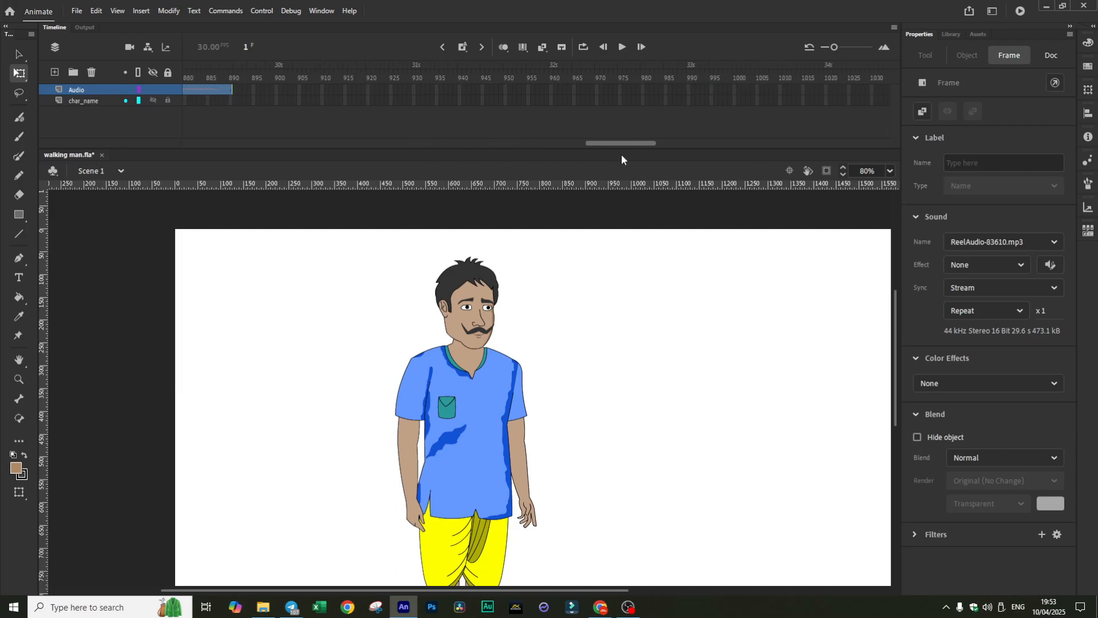
{"action": "left_click", "coordinate": [232, 104]}
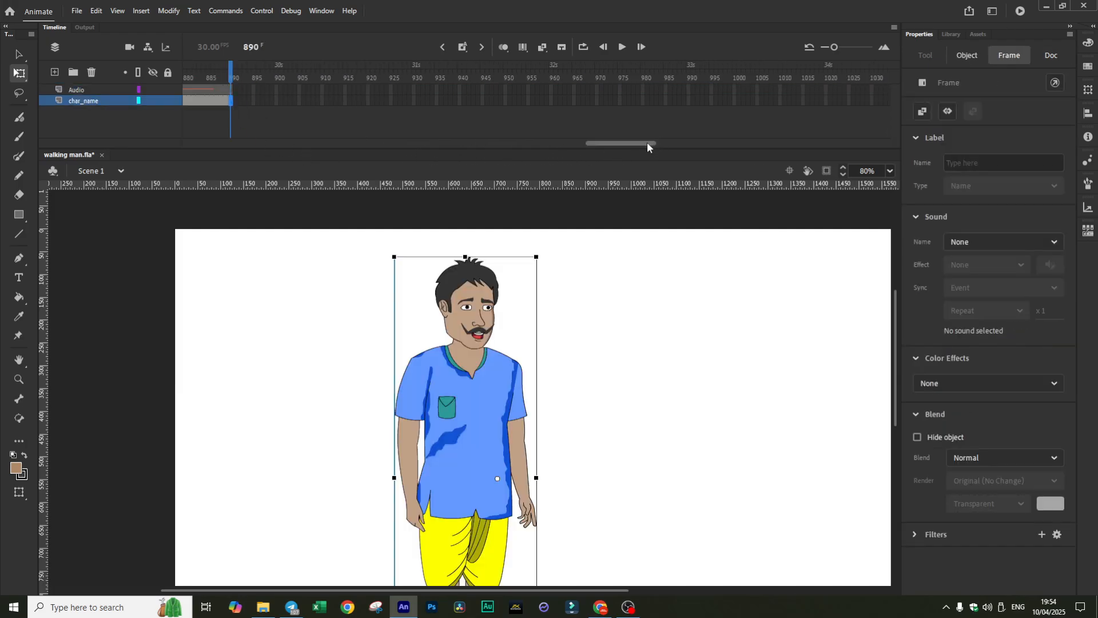
{"action": "left_click_drag", "start_coordinate": [647, 142], "coordinate": [145, 141]}
{"action": "left_click", "coordinate": [183, 75]}
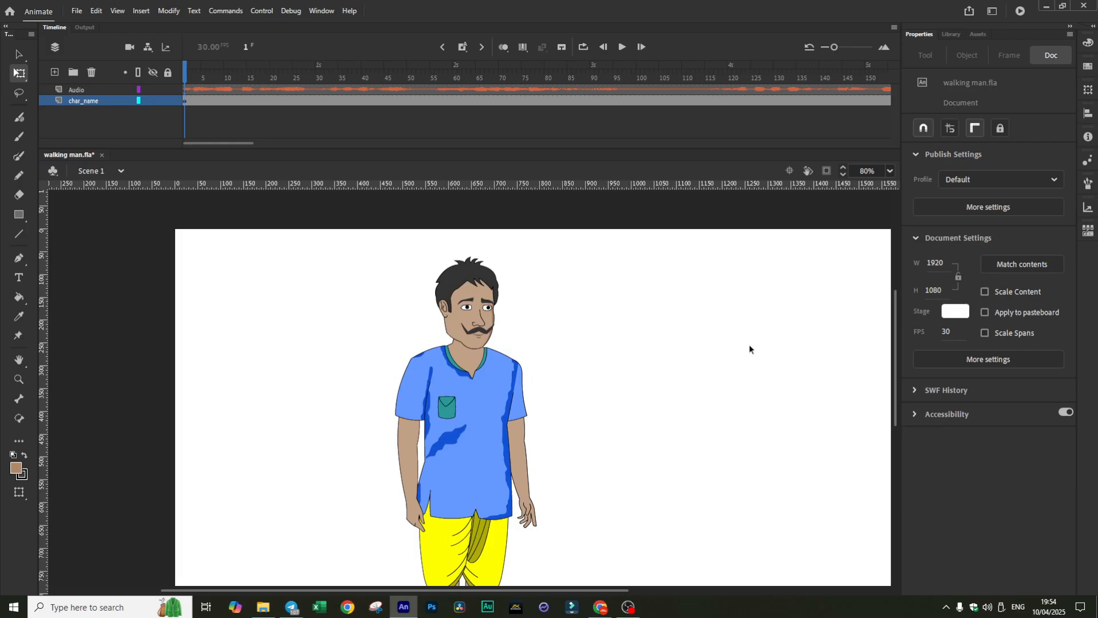
- Play Scene 1 from frame 1 through to the end to check the character's lip sync against the audio
{"action": "left_click_drag", "start_coordinate": [355, 149], "coordinate": [358, 111]}
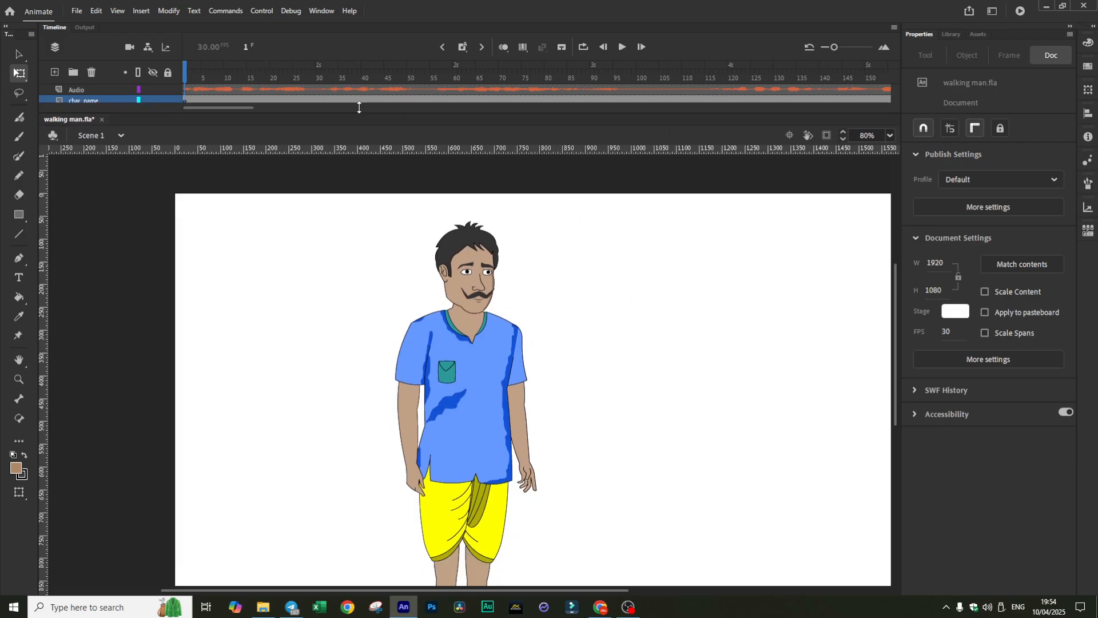
{"action": "scroll", "coordinate": [555, 326], "scroll_direction": "down", "scroll_amount": 4}
{"action": "left_click", "coordinate": [623, 47]}
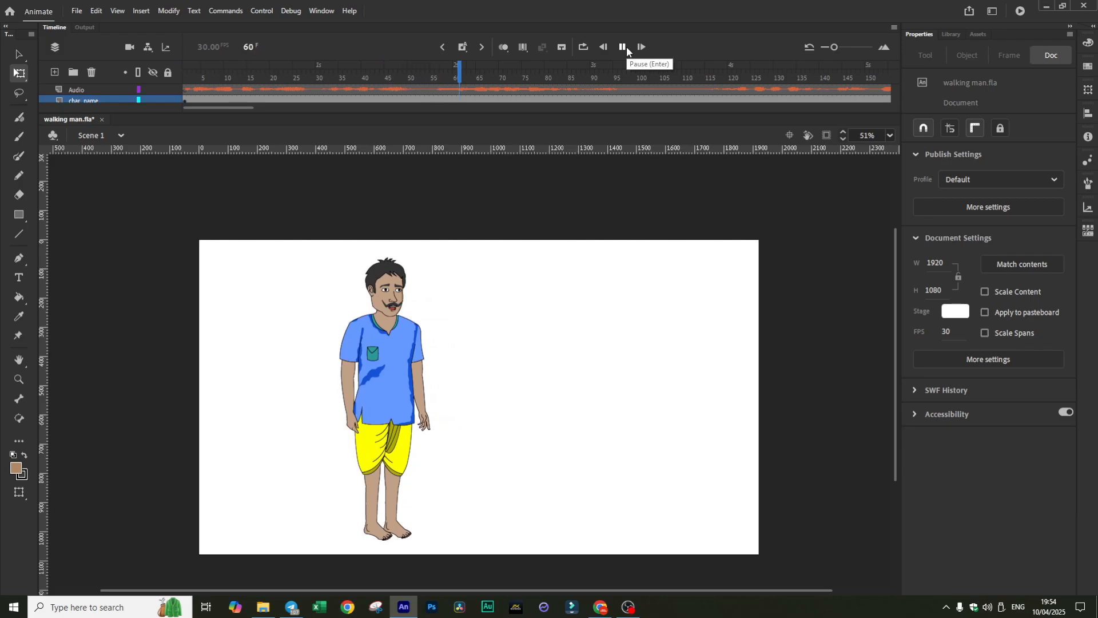
{"action": "scroll", "coordinate": [471, 284], "scroll_direction": "up", "scroll_amount": 2}
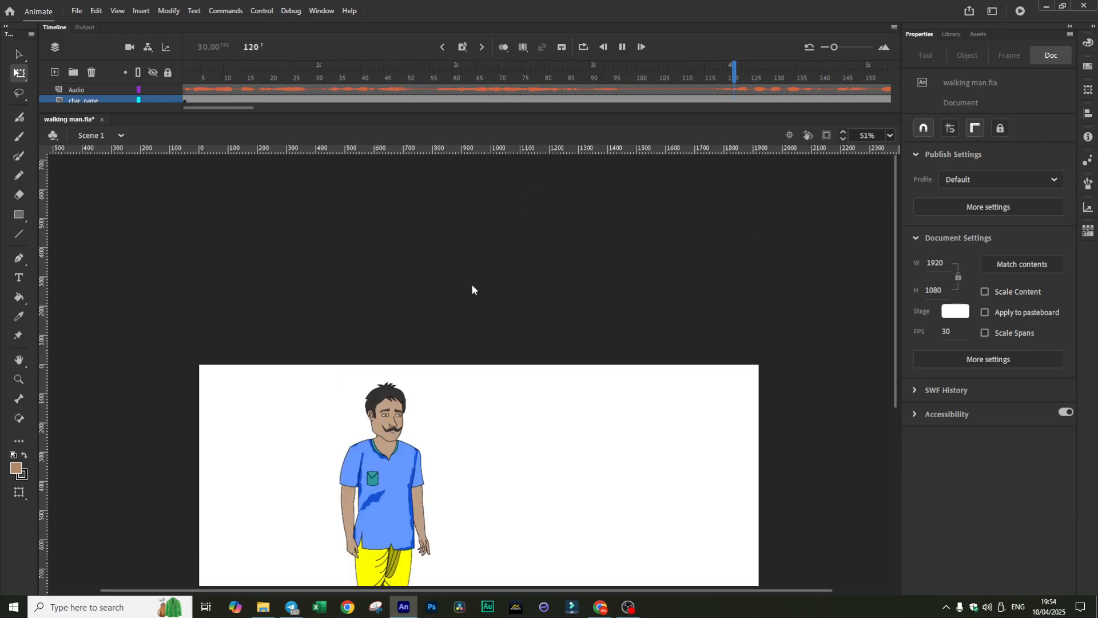
{"action": "scroll", "coordinate": [471, 284], "scroll_direction": "down", "scroll_amount": 4}
{"action": "scroll", "coordinate": [489, 296], "scroll_direction": "up", "scroll_amount": 4}
{"action": "scroll", "coordinate": [491, 299], "scroll_direction": "down", "scroll_amount": 2}
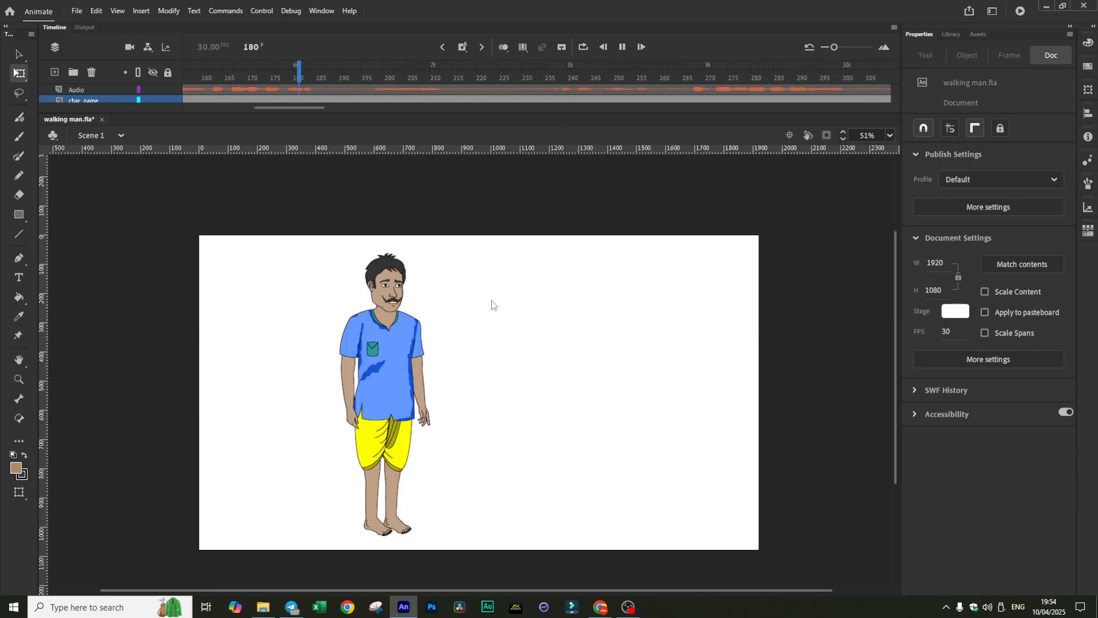
{"action": "left_click", "coordinate": [622, 47]}
{"action": "scroll", "coordinate": [507, 269], "scroll_direction": "up", "scroll_amount": 2}
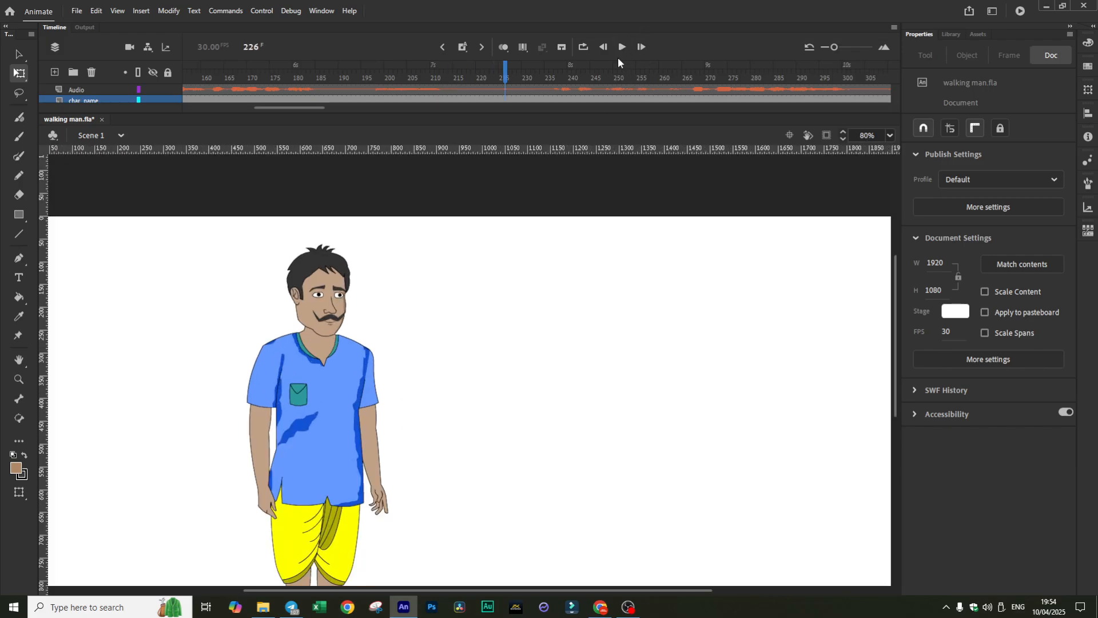
{"action": "left_click", "coordinate": [621, 48]}
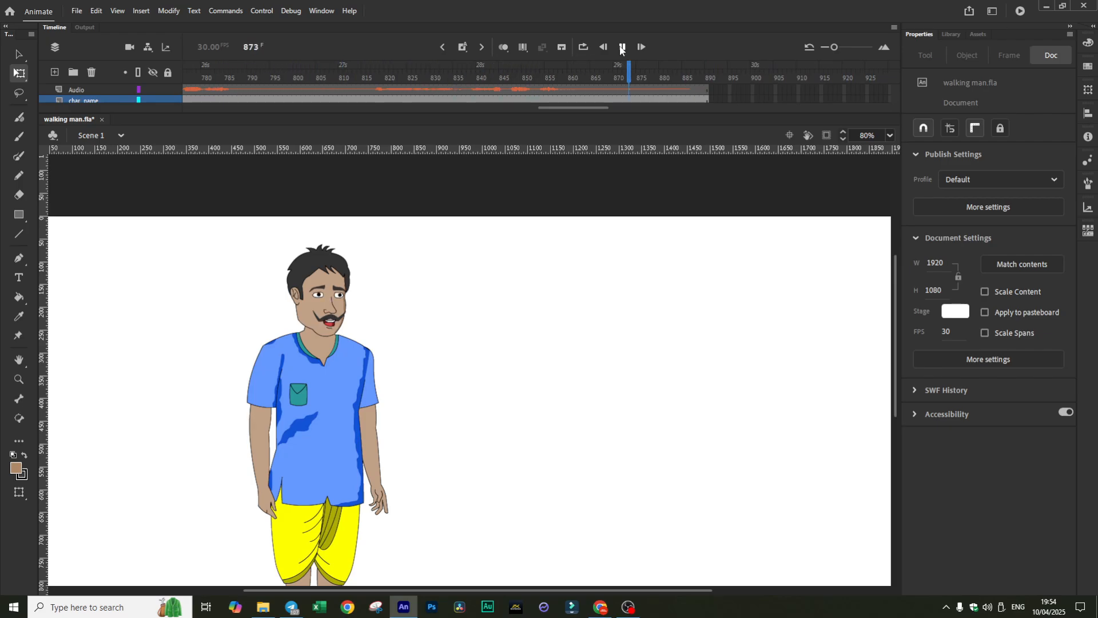
{"action": "left_click", "coordinate": [622, 47]}
- Open the character symbol for editing, enlarge the timeline to show all its body-part layers, and return the playhead to frame 1
{"action": "left_click_drag", "start_coordinate": [579, 108], "coordinate": [223, 110]}
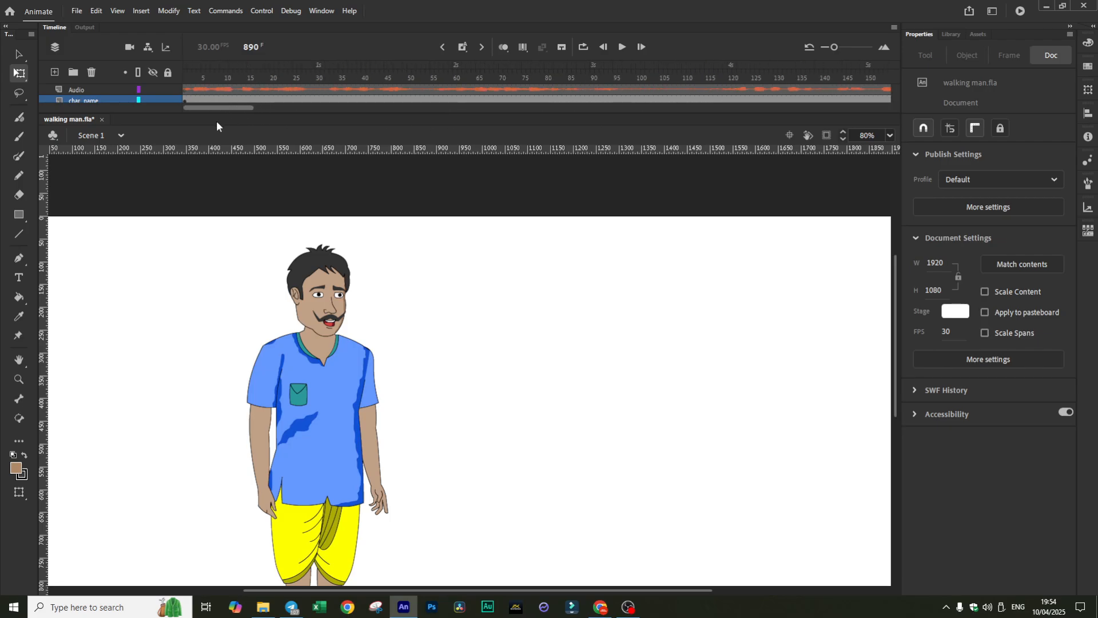
{"action": "scroll", "coordinate": [398, 309], "scroll_direction": "down", "scroll_amount": 3}
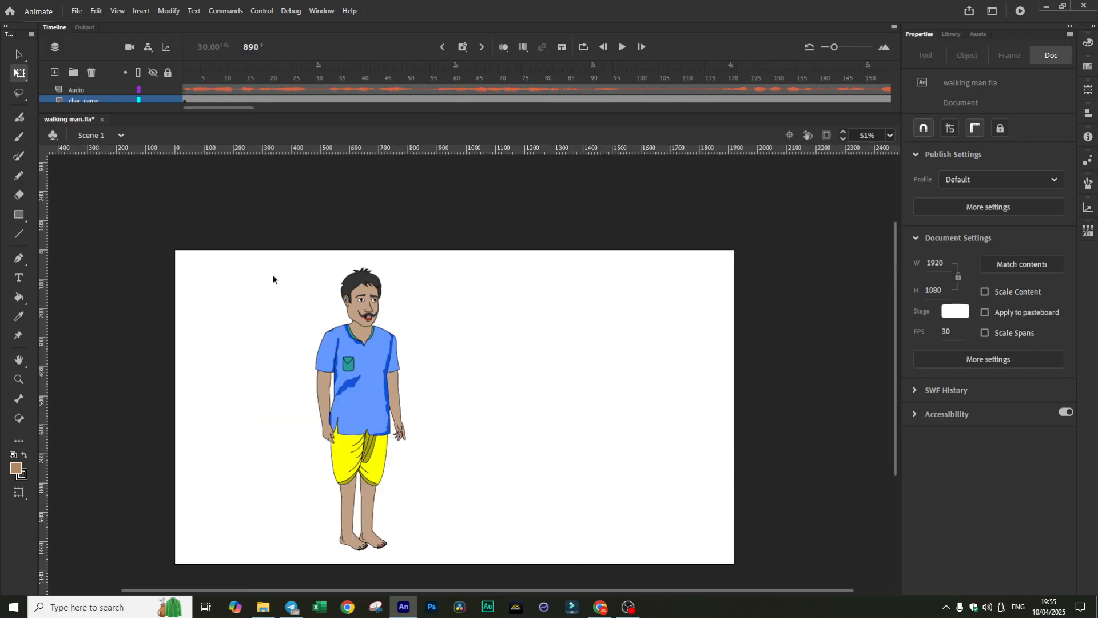
{"action": "left_click_drag", "start_coordinate": [272, 277], "coordinate": [504, 537]}
{"action": "left_click", "coordinate": [479, 373]}
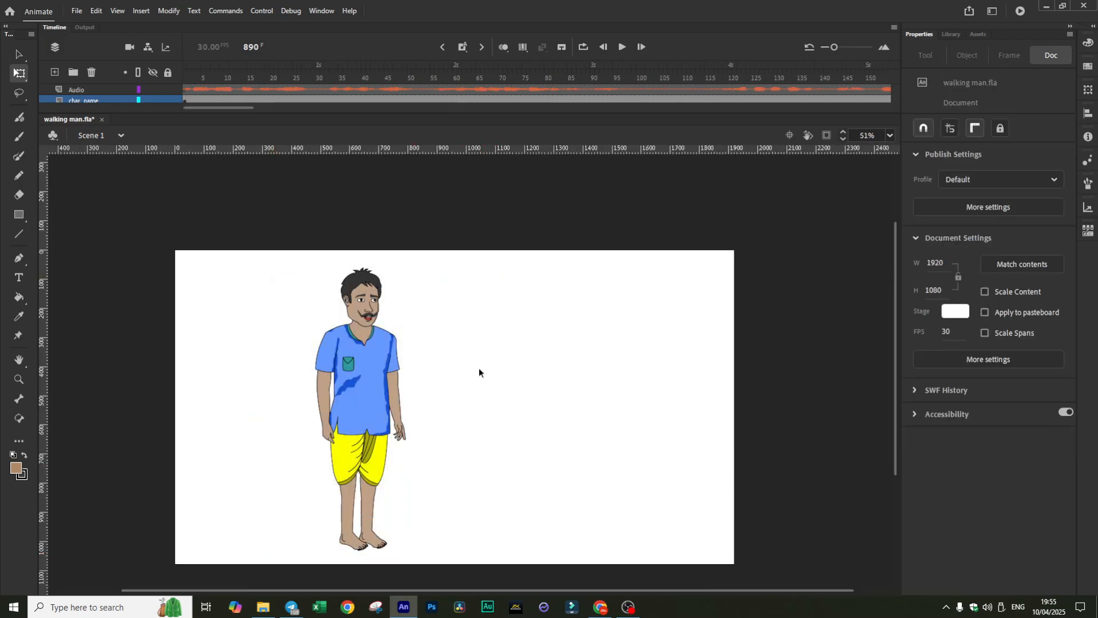
{"action": "double_click", "coordinate": [378, 335]}
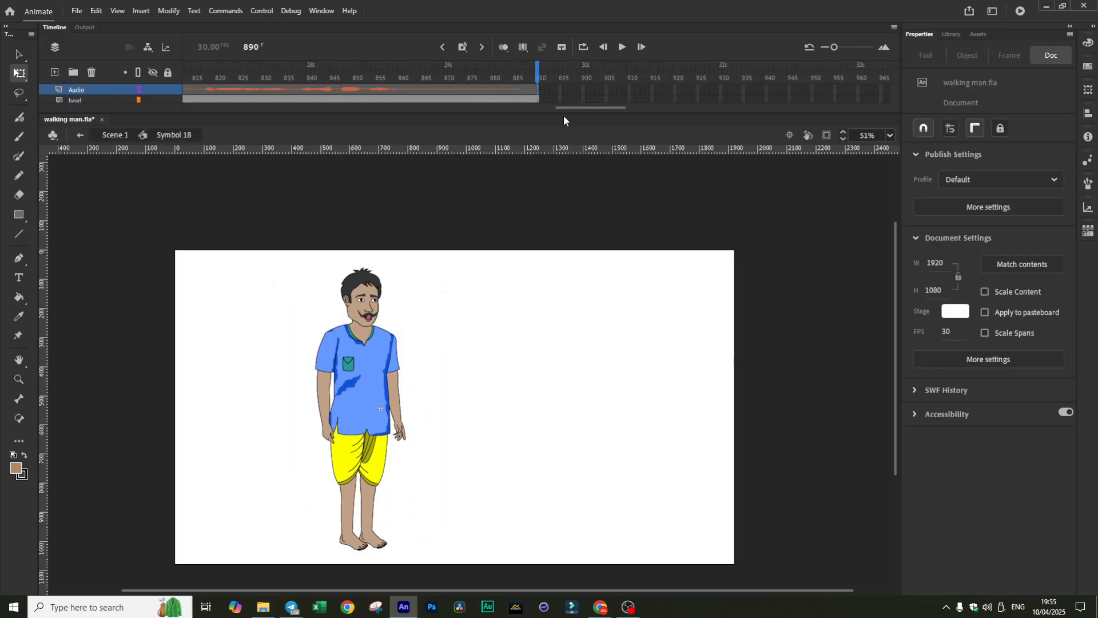
{"action": "left_click_drag", "start_coordinate": [564, 114], "coordinate": [209, 324]}
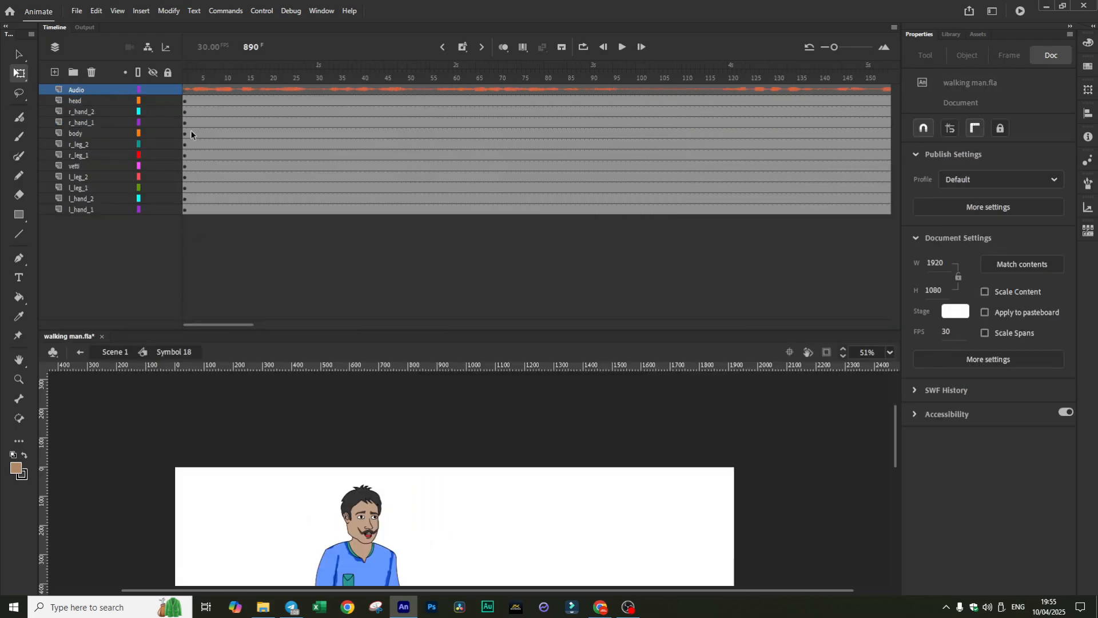
{"action": "left_click", "coordinate": [186, 64]}
{"action": "scroll", "coordinate": [424, 323], "scroll_direction": "right", "scroll_amount": 2}
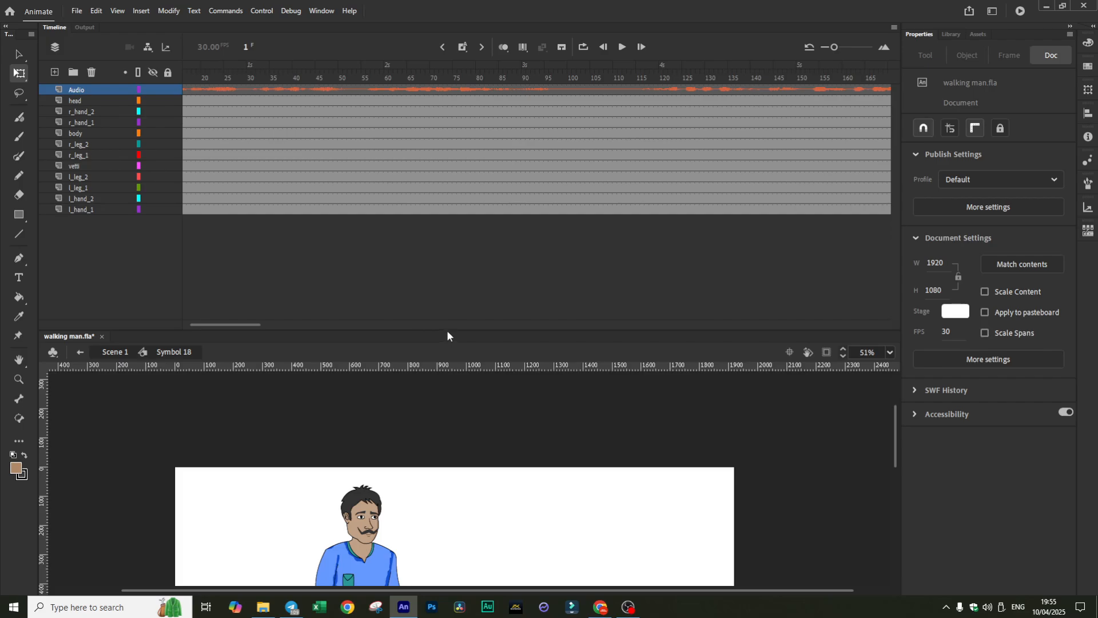
{"action": "left_click_drag", "start_coordinate": [447, 331], "coordinate": [444, 241]}
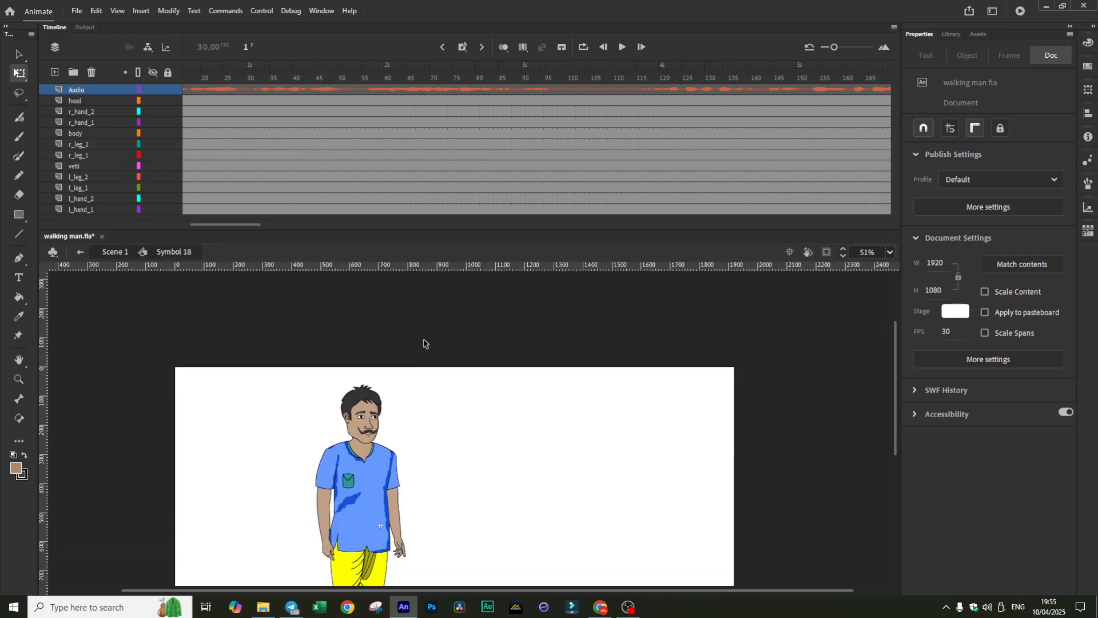
{"action": "scroll", "coordinate": [425, 344], "scroll_direction": "down", "scroll_amount": 3}
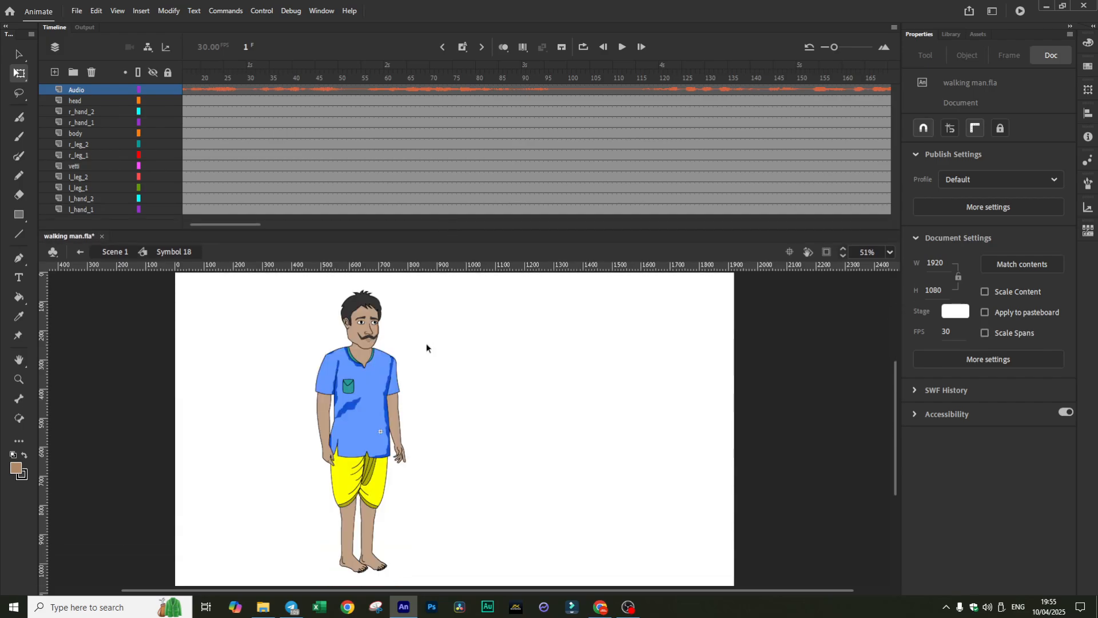
{"action": "left_click_drag", "start_coordinate": [236, 224], "coordinate": [191, 224]}
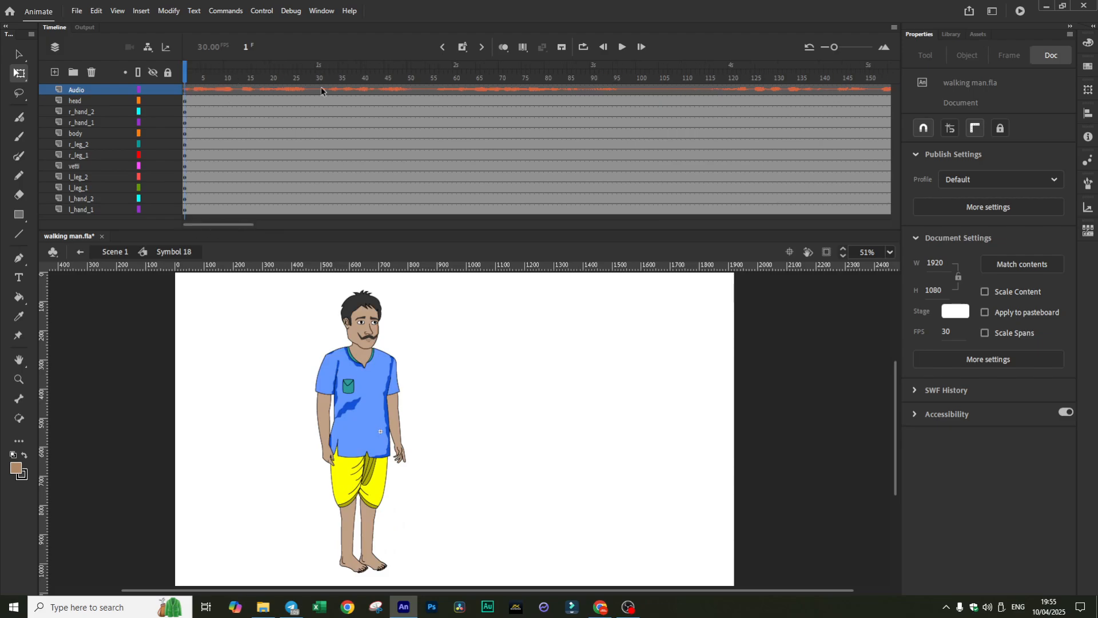
- Play the audio to find the first body movement and insert keyframes at frame 56 on all layers from head to l_hand_1
{"action": "left_click", "coordinate": [624, 47]}
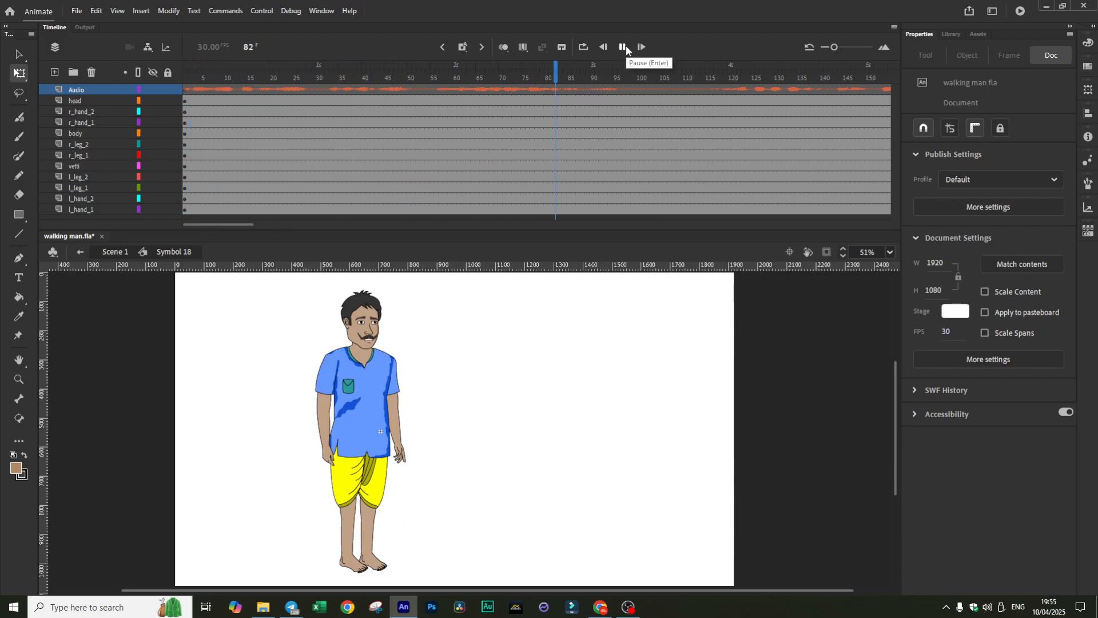
{"action": "left_click", "coordinate": [623, 47]}
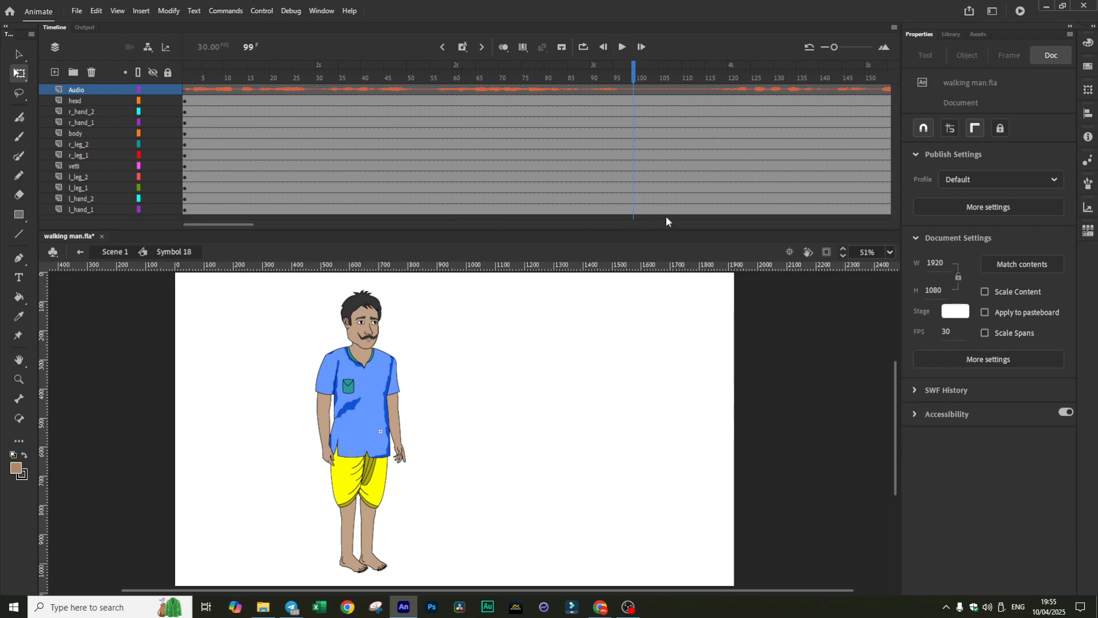
{"action": "left_click_drag", "start_coordinate": [631, 78], "coordinate": [438, 92]}
{"action": "left_click_drag", "start_coordinate": [436, 104], "coordinate": [436, 212]}
{"action": "key", "text": "F6"}
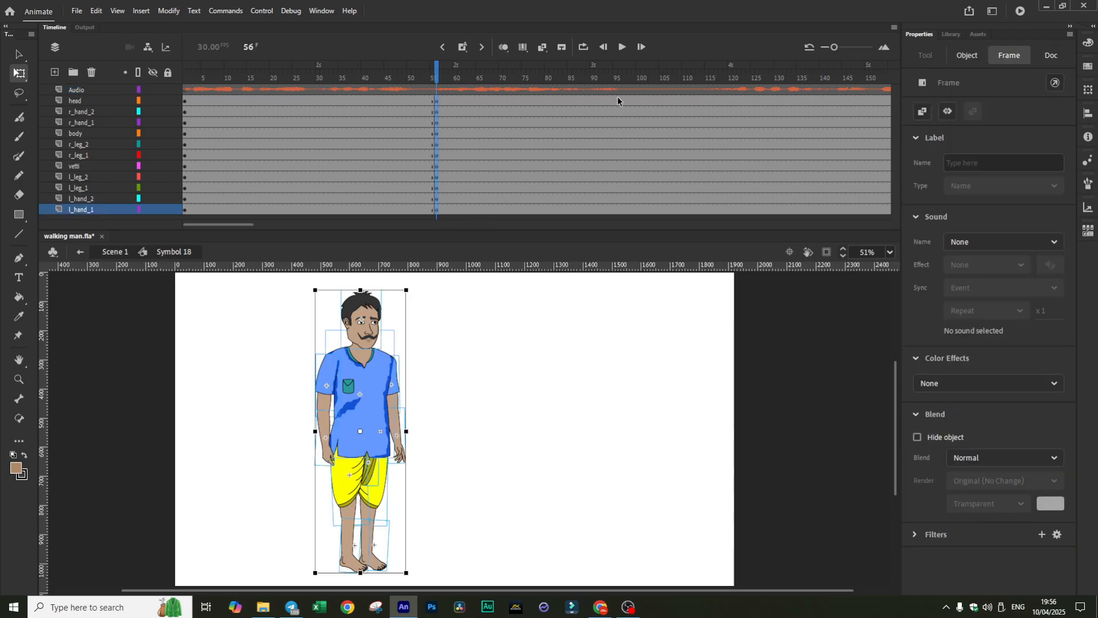
- Insert keyframes on all layers from head to l_hand_1 at about frame 96 and at frame 76
{"action": "left_click_drag", "start_coordinate": [618, 101], "coordinate": [620, 225]}
{"action": "key", "text": "F6"}
{"action": "left_click", "coordinate": [526, 103]}
{"action": "left_click_drag", "start_coordinate": [526, 100], "coordinate": [529, 225]}
{"action": "key", "text": "F6"}
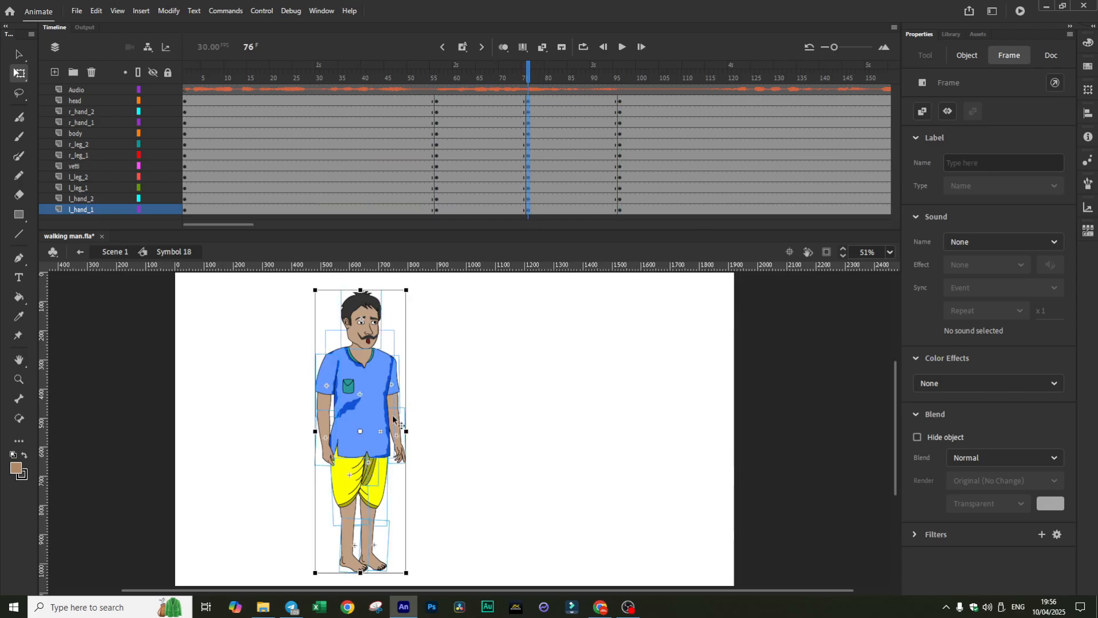
- At frame 76, move the whole figure's transformation point to its feet and squash the figure vertically to a height of about 945
{"action": "left_click_drag", "start_coordinate": [359, 435], "coordinate": [360, 571]}
{"action": "left_click_drag", "start_coordinate": [360, 291], "coordinate": [361, 299]}
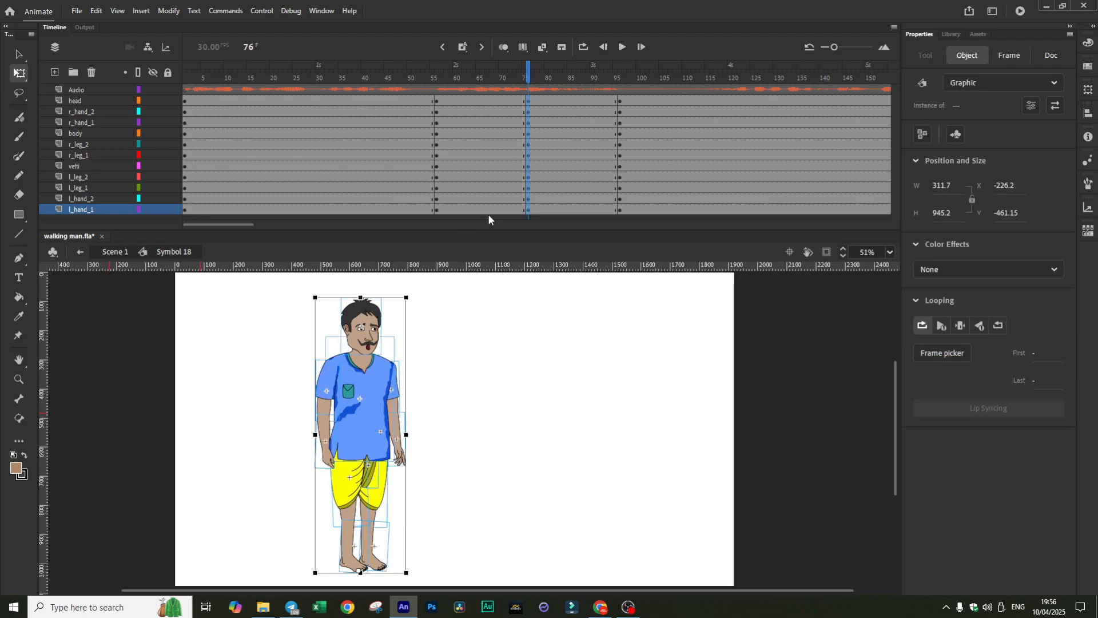
- Rotate the head slightly clockwise at frame 76 and create classic tweens on all body-part layers between frames 56 and 96
{"action": "key", "text": "ctrl+shift+a"}
{"action": "left_click", "coordinate": [364, 328]}
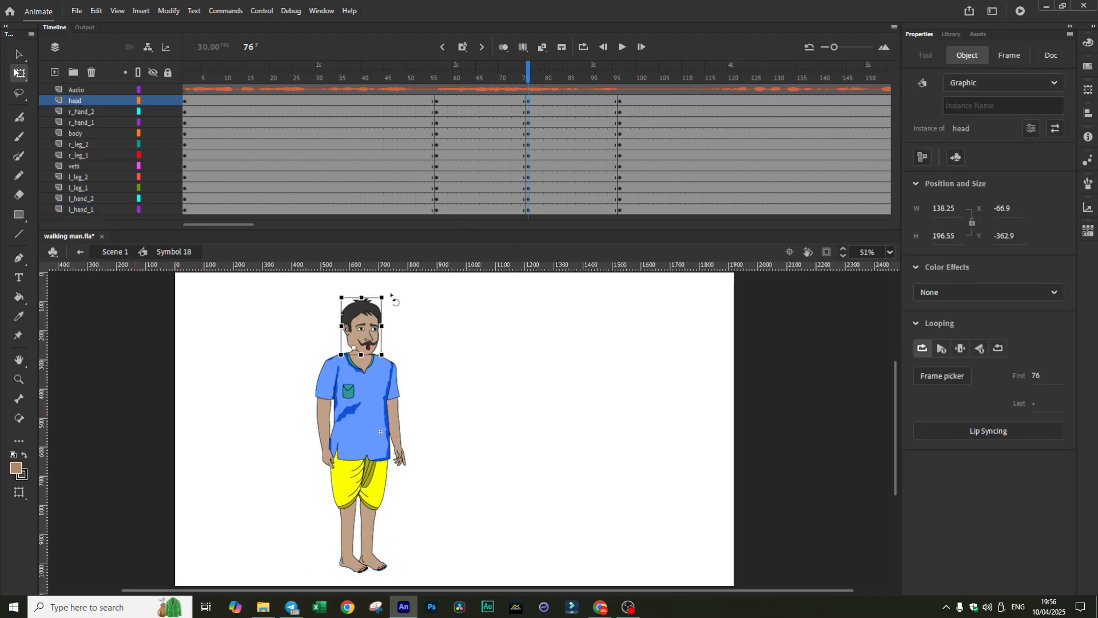
{"action": "left_click_drag", "start_coordinate": [390, 293], "coordinate": [394, 297]}
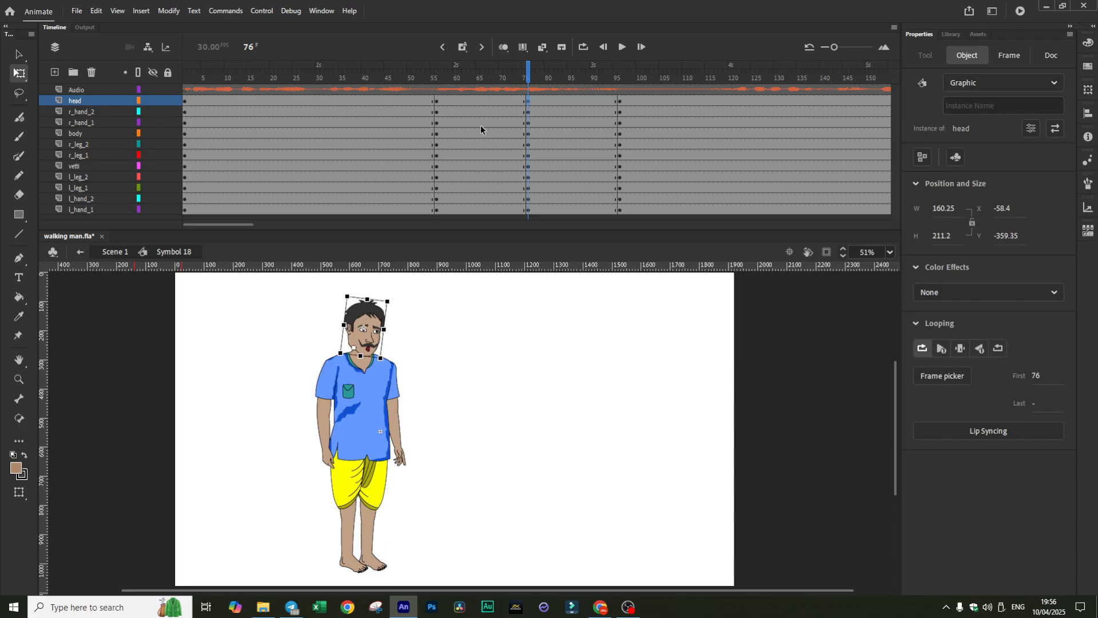
{"action": "left_click_drag", "start_coordinate": [478, 101], "coordinate": [577, 226]}
{"action": "right_click", "coordinate": [558, 136]}
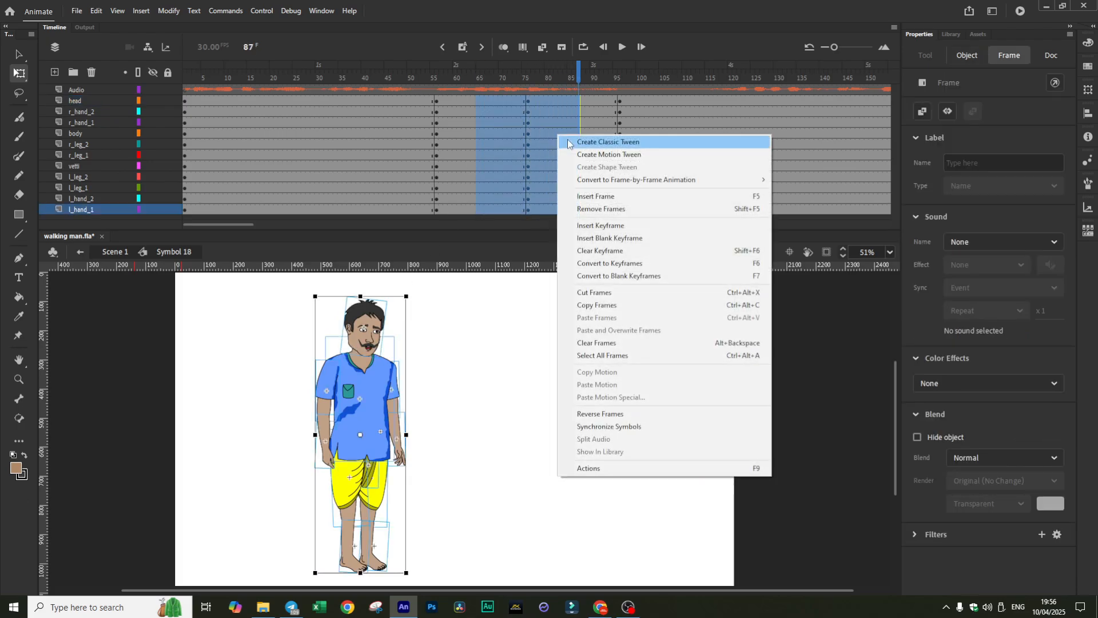
{"action": "left_click", "coordinate": [579, 144]}
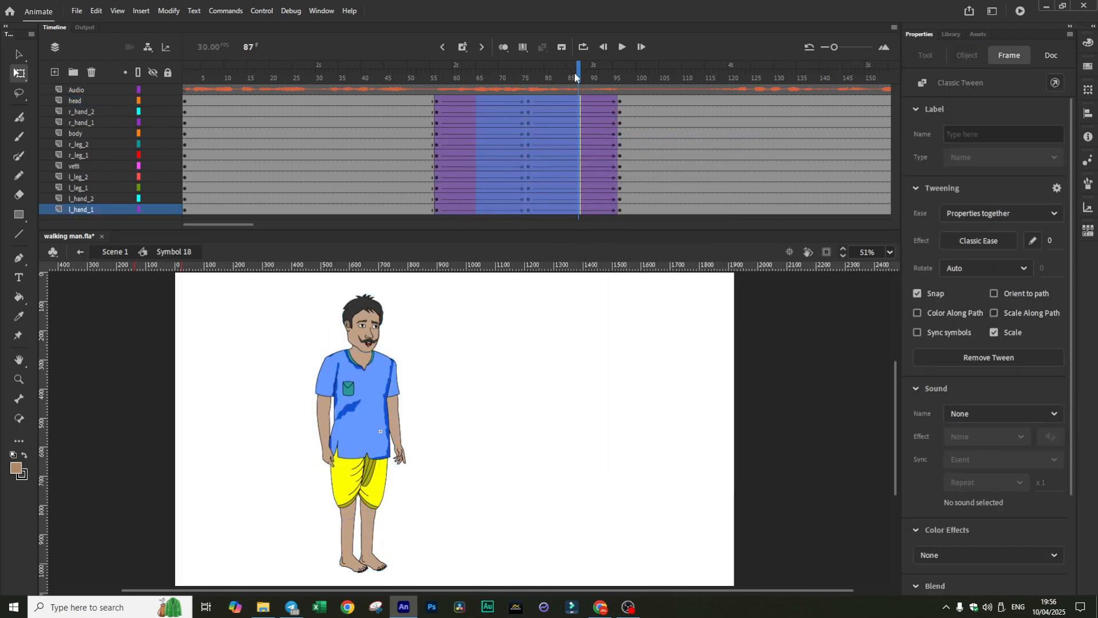
- Scrub and play the tweened body movement from about frame 56 to check its timing against the audio
{"action": "left_click_drag", "start_coordinate": [574, 73], "coordinate": [429, 94]}
{"action": "left_click", "coordinate": [580, 59]}
{"action": "left_click", "coordinate": [622, 48]}
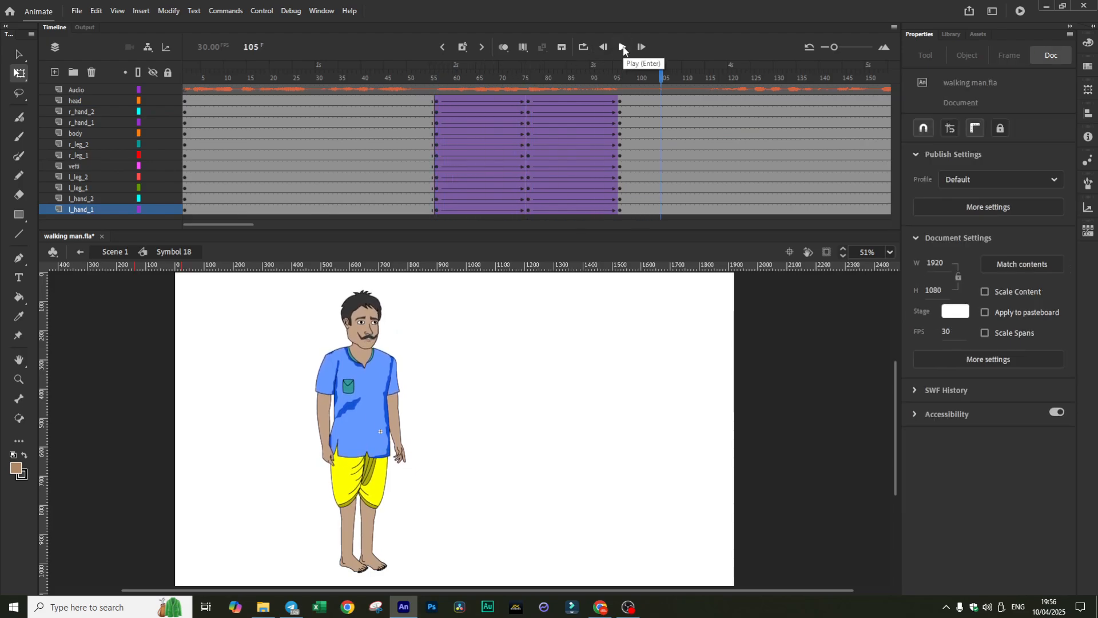
{"action": "left_click", "coordinate": [623, 48]}
- Undo the tweens and the head rotation, and clear the keyframes at frames 76, 96 and 56 on all body-part layers
{"action": "left_click_drag", "start_coordinate": [655, 81], "coordinate": [479, 97]}
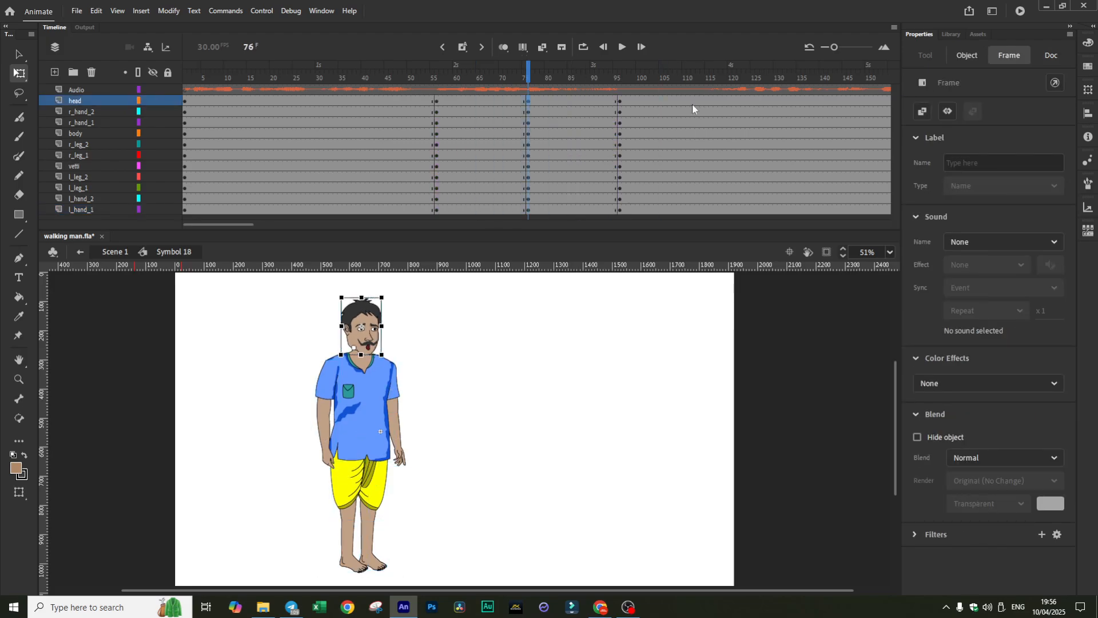
{"action": "key", "text": "ctrl+a"}
{"action": "key", "text": "shift+F6"}
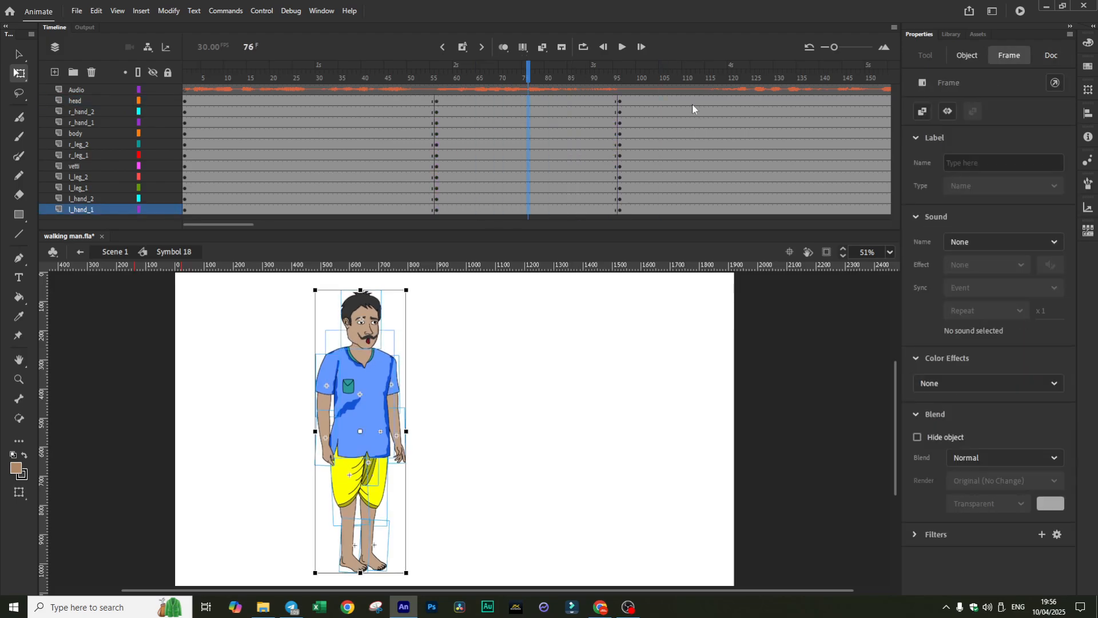
{"action": "key", "text": "shift+period"}
{"action": "key", "text": "shift+F6"}
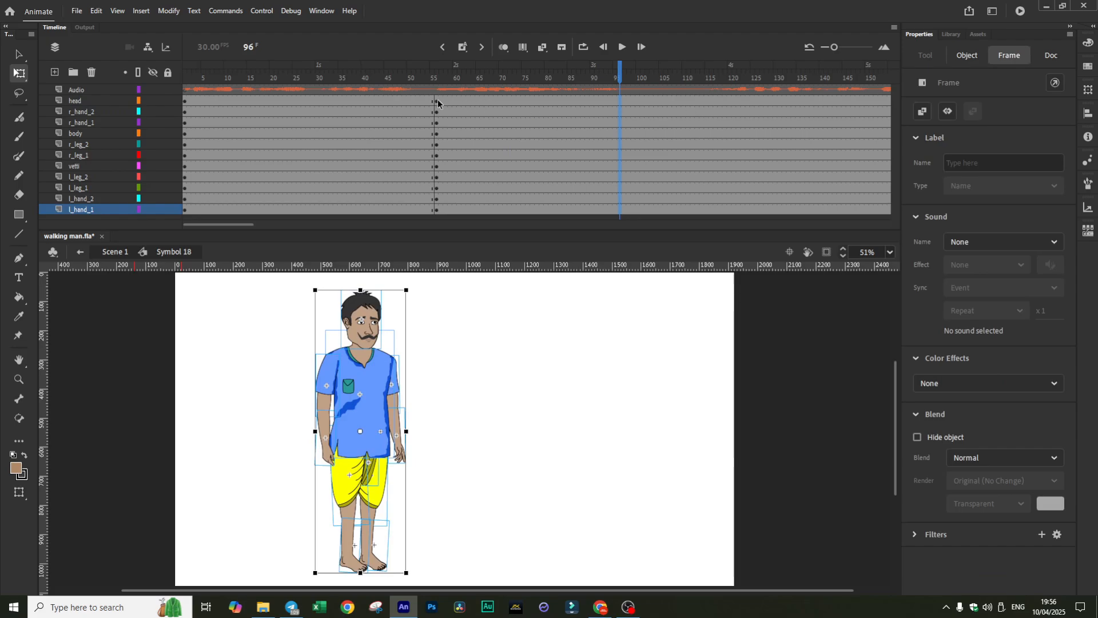
{"action": "key", "text": "shift+comma"}
{"action": "key", "text": "shift+F6"}
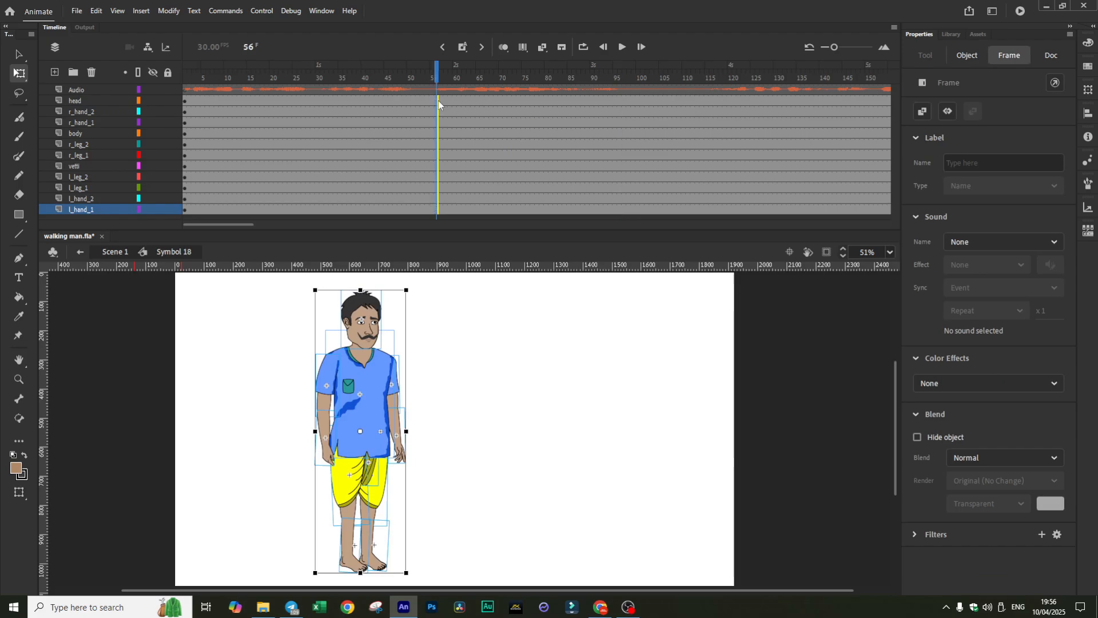
- Insert keyframes at frame 72 on all layers from head to l_hand_1
{"action": "left_click", "coordinate": [501, 108]}
{"action": "left_click", "coordinate": [500, 99]}
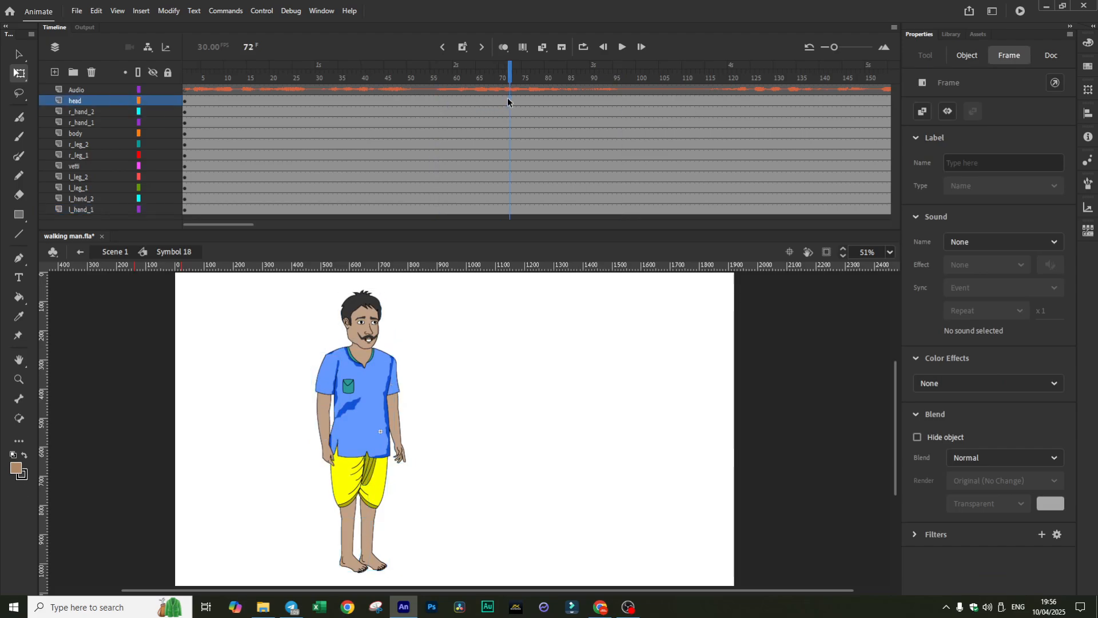
{"action": "key", "text": "period"}
{"action": "key", "text": "period"}
{"action": "key", "text": "ctrl+a"}
{"action": "key", "text": "F6"}
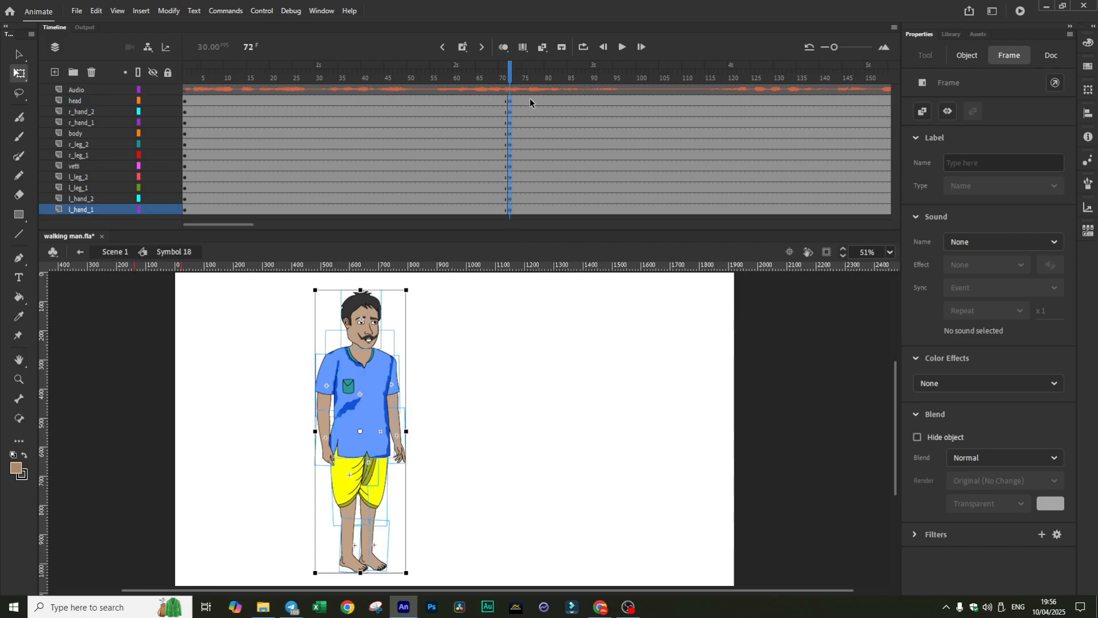
- Insert keyframes at frames 77 and 82 on all layers from head to l_hand_1
{"action": "scroll", "coordinate": [609, 86], "scroll_direction": "up", "scroll_amount": 2}
{"action": "left_click_drag", "start_coordinate": [341, 99], "coordinate": [344, 160]}
{"action": "key", "text": "comma"}
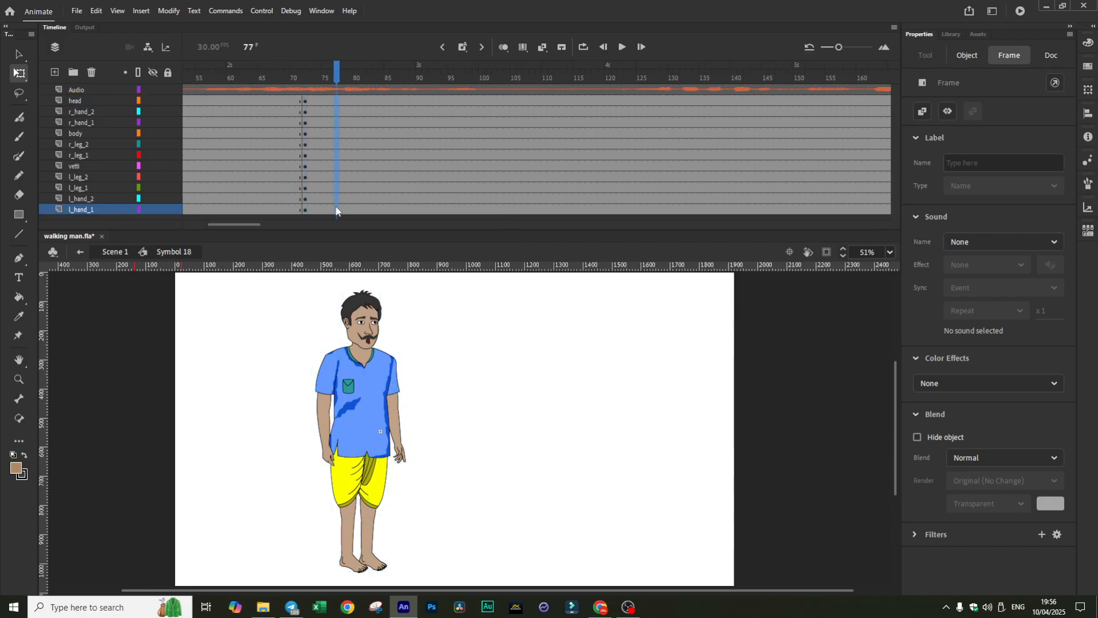
{"action": "key", "text": "ctrl+a"}
{"action": "key", "text": "F6"}
{"action": "left_click_drag", "start_coordinate": [365, 97], "coordinate": [365, 163]}
{"action": "key", "text": "period"}
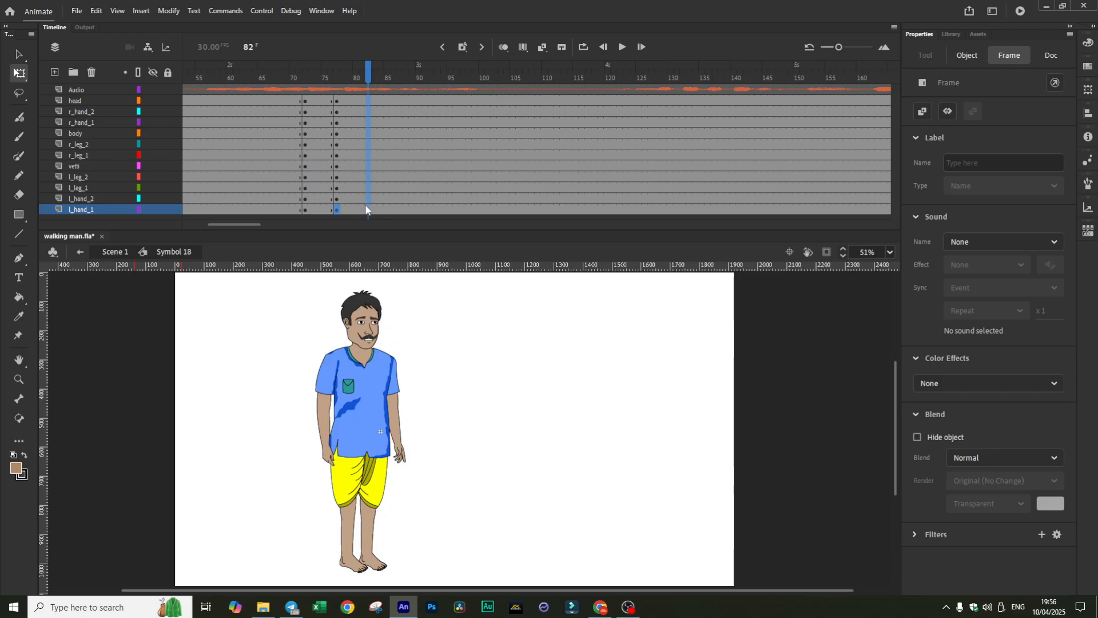
{"action": "key", "text": "ctrl+a"}
{"action": "key", "text": "F6"}
{"action": "left_click", "coordinate": [489, 344]}
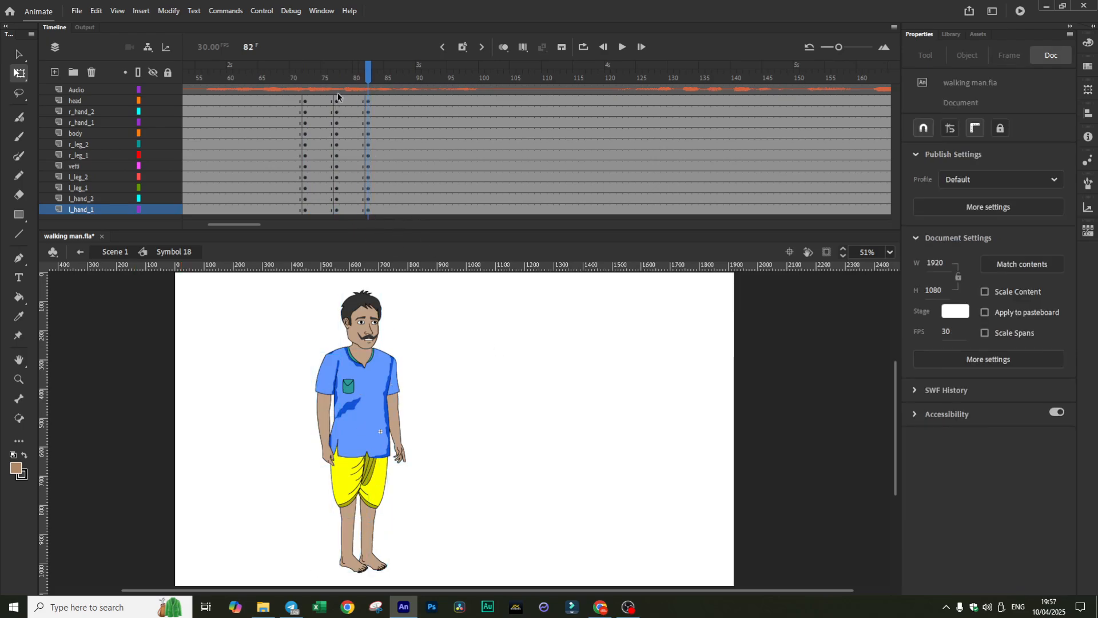
- At frame 77, move the whole figure's transformation point to its feet and squash the figure slightly vertically
{"action": "left_click", "coordinate": [339, 84]}
{"action": "left_click_drag", "start_coordinate": [290, 279], "coordinate": [436, 601]}
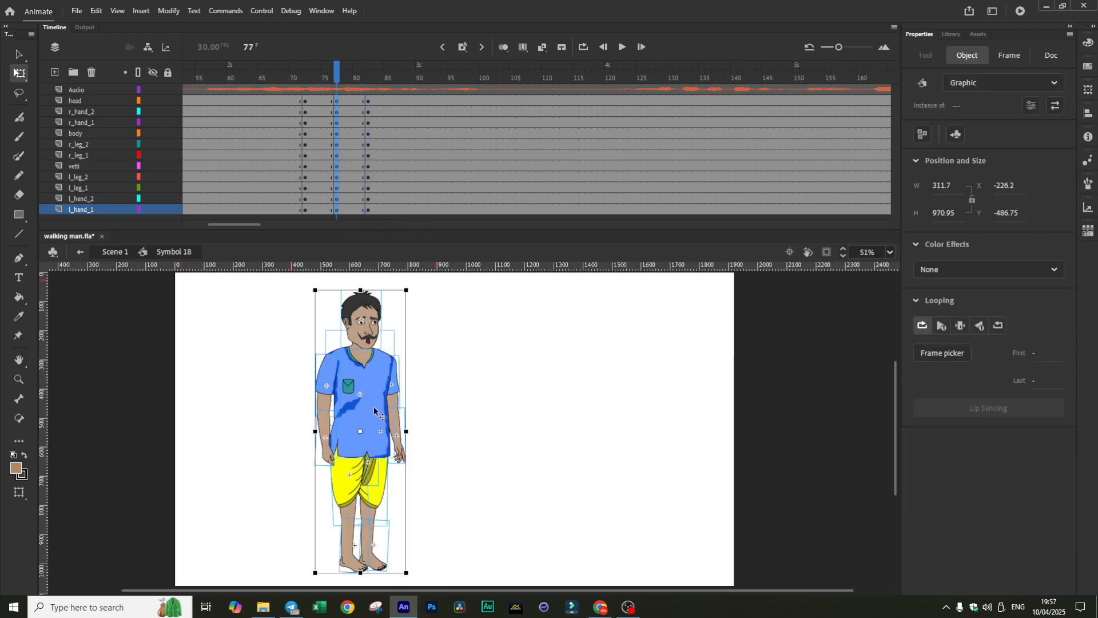
{"action": "left_click_drag", "start_coordinate": [360, 431], "coordinate": [360, 572]}
{"action": "left_click_drag", "start_coordinate": [361, 290], "coordinate": [360, 296]}
- Create classic tweens on all body-part layers between the keyframes at frames 72, 77 and 82
{"action": "left_click_drag", "start_coordinate": [310, 101], "coordinate": [357, 210]}
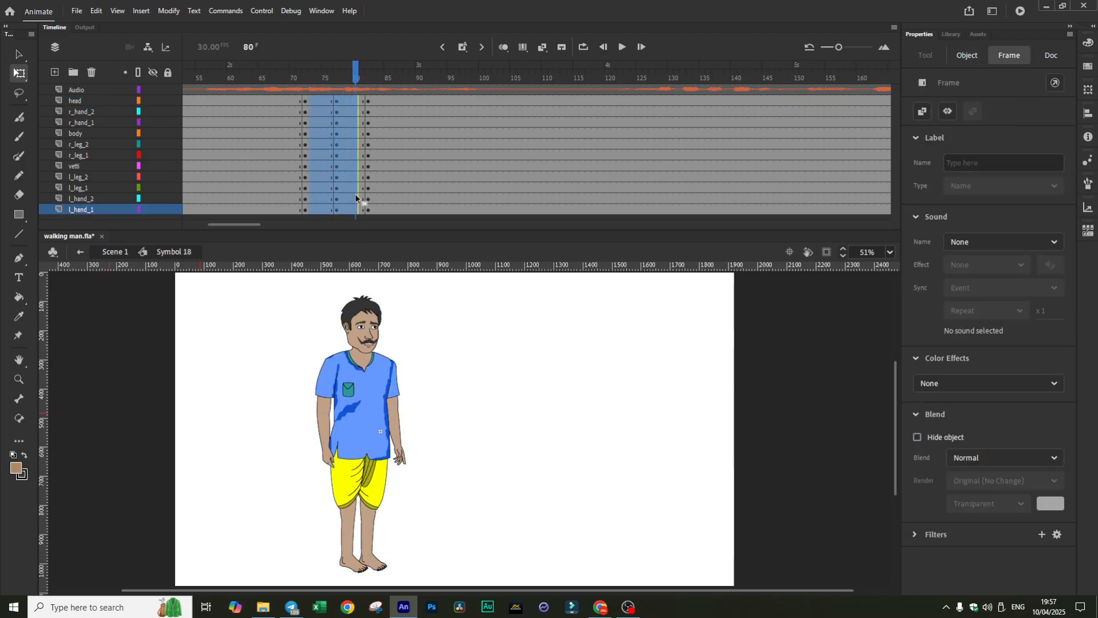
{"action": "right_click", "coordinate": [348, 152]}
{"action": "left_click", "coordinate": [369, 160]}
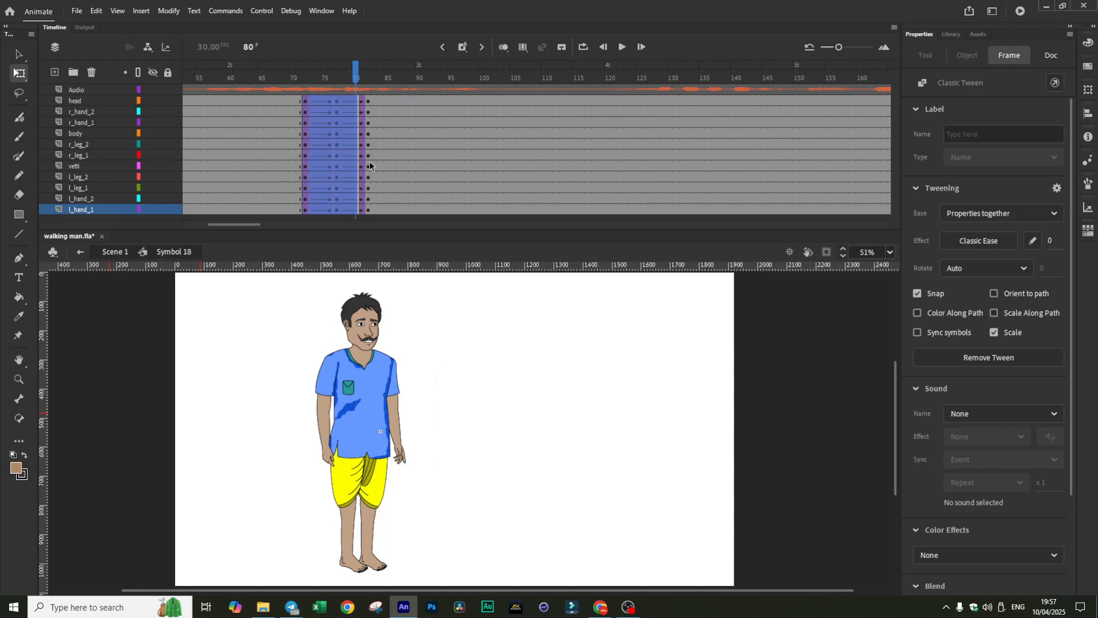
- At frame 77, rotate the head slightly counterclockwise so it tilts back
{"action": "left_click", "coordinate": [287, 89]}
{"action": "left_click_drag", "start_coordinate": [290, 77], "coordinate": [338, 80]}
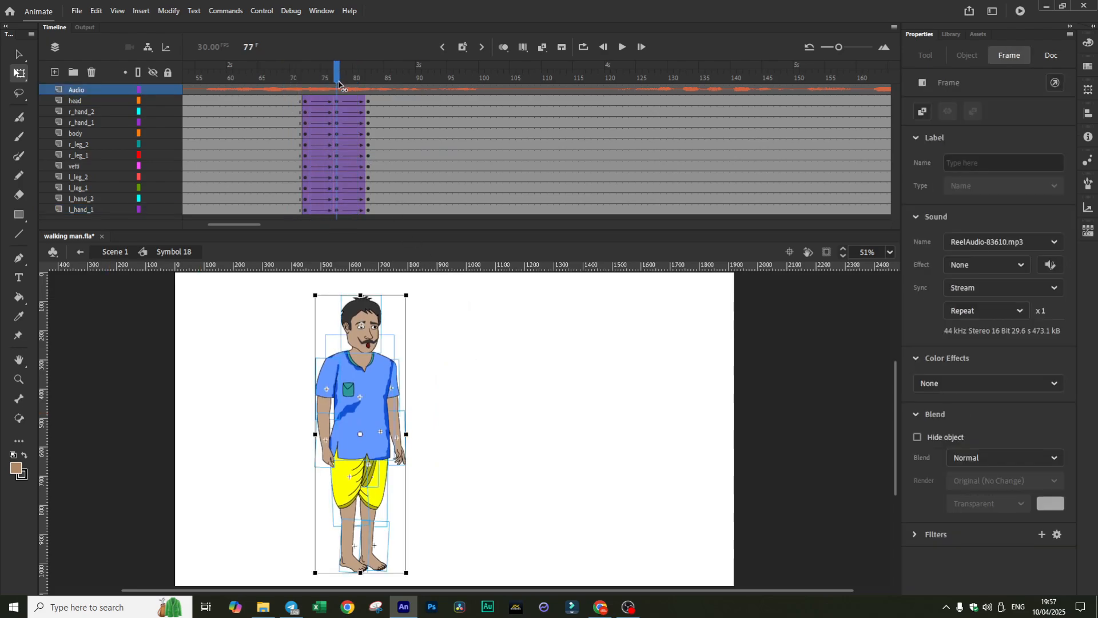
{"action": "left_click", "coordinate": [446, 320]}
{"action": "left_click", "coordinate": [360, 320]}
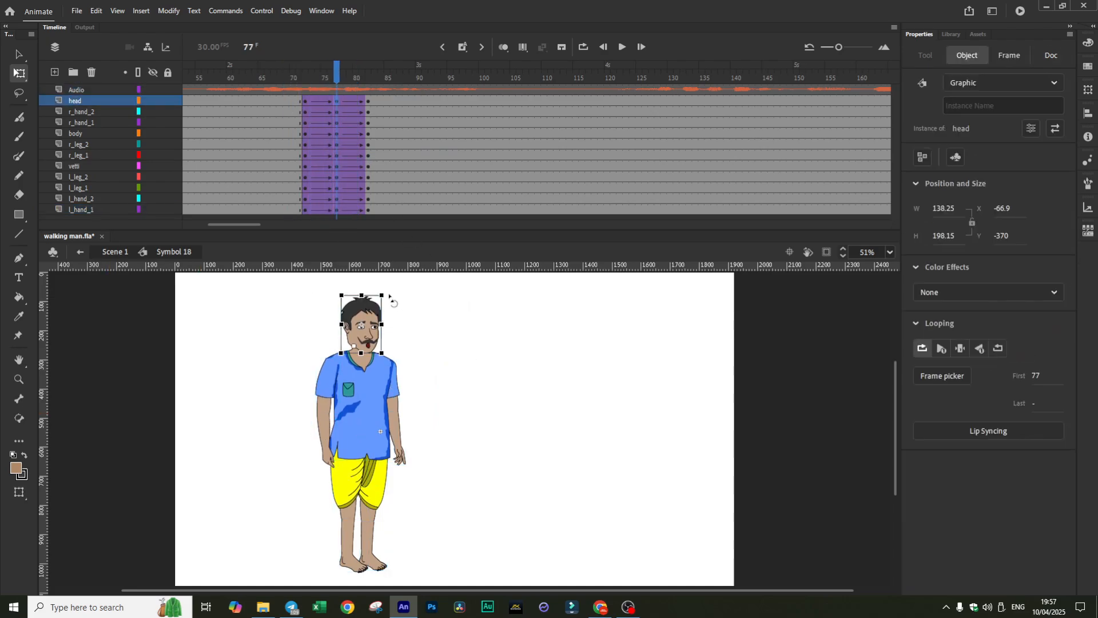
{"action": "left_click", "coordinate": [455, 317]}
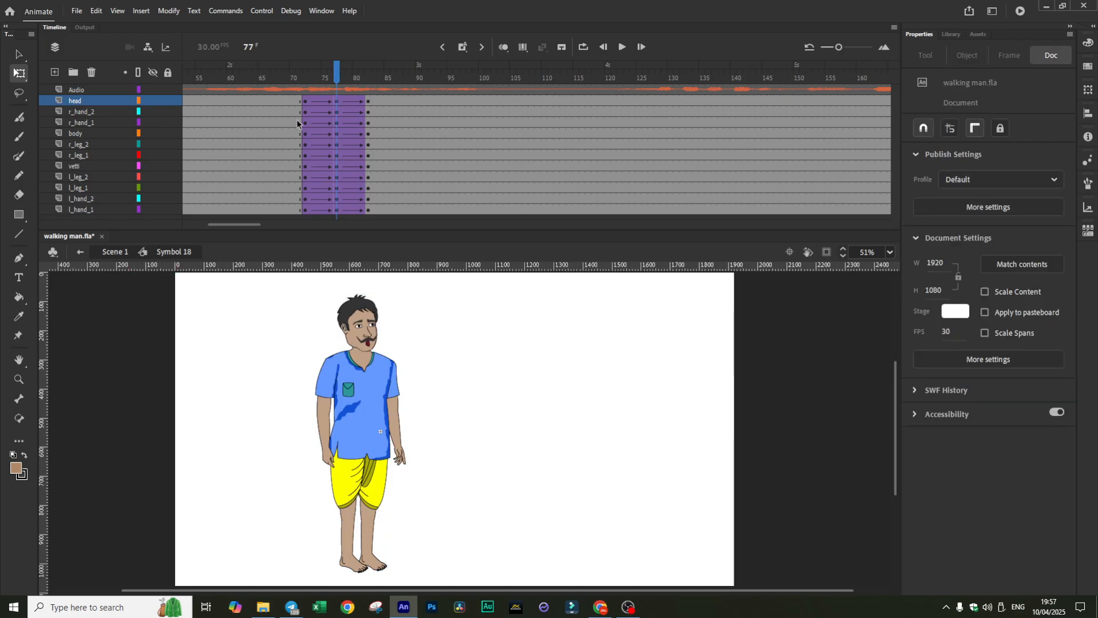
- Play the timeline from about frame 70 to check the squash and head tilt
{"action": "left_click", "coordinate": [292, 78]}
{"action": "left_click", "coordinate": [623, 47]}
{"action": "left_click", "coordinate": [622, 46]}
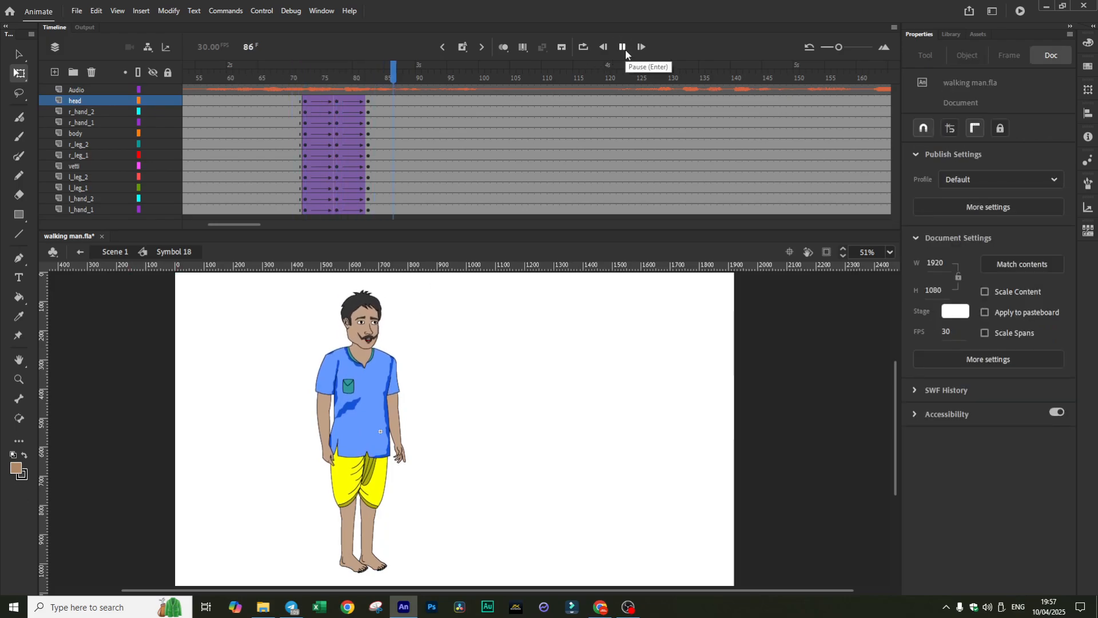
- At frame 82, rotate the l_hand_1 upper arm outward and raise the l_hand_2 forearm into a gesturing pose
{"action": "left_click_drag", "start_coordinate": [425, 92], "coordinate": [368, 95]}
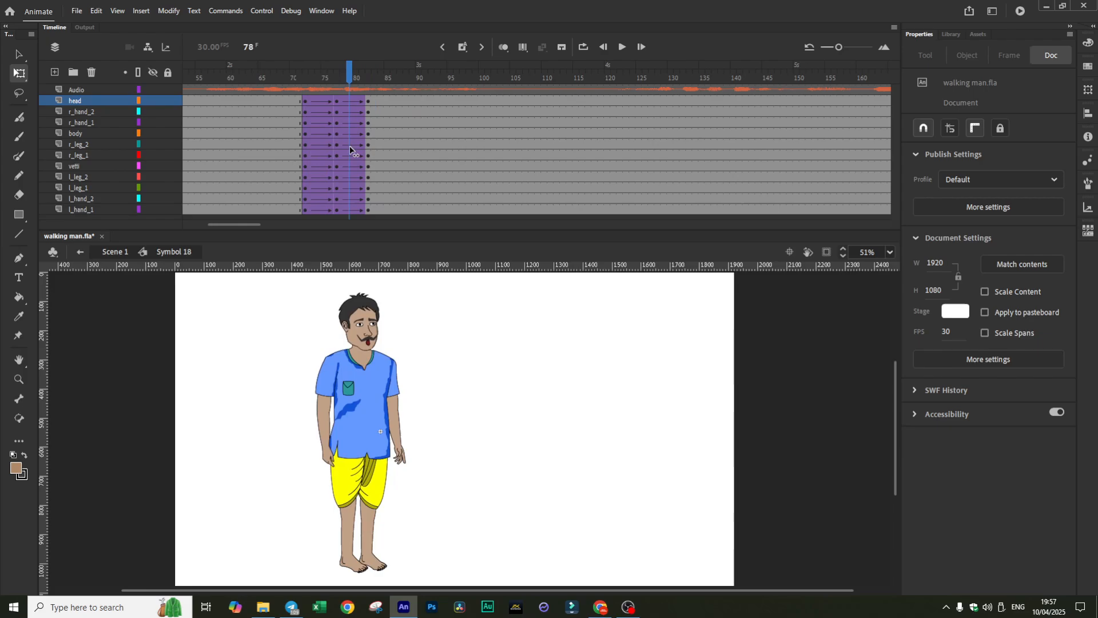
{"action": "left_click", "coordinate": [326, 377]}
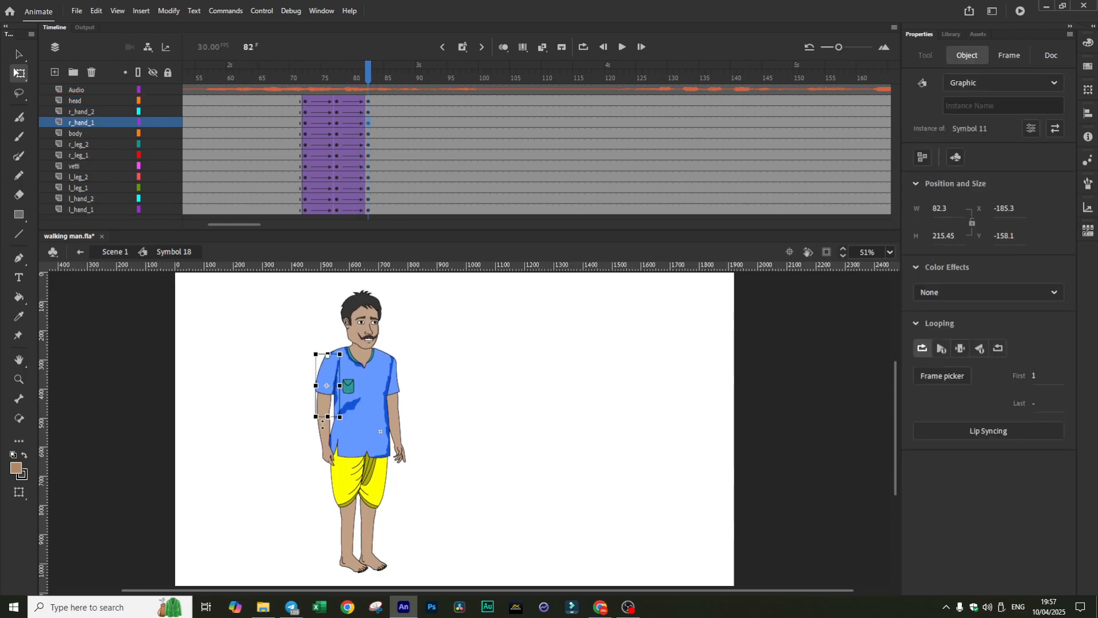
{"action": "left_click", "coordinate": [399, 437]}
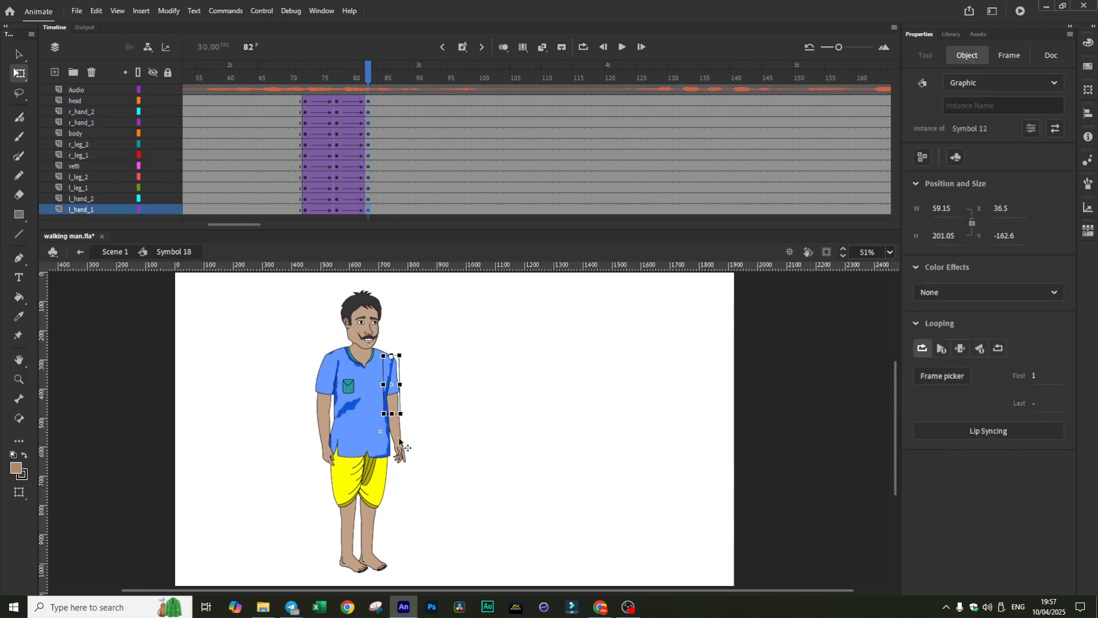
{"action": "left_click_drag", "start_coordinate": [389, 361], "coordinate": [384, 351]}
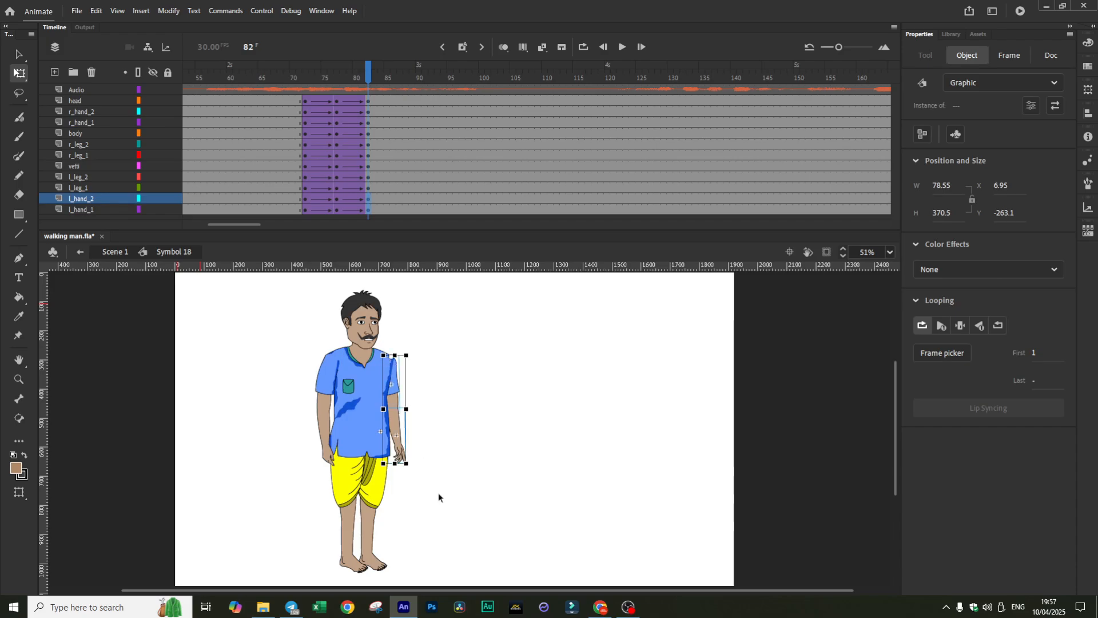
{"action": "left_click_drag", "start_coordinate": [421, 461], "coordinate": [463, 372]}
{"action": "left_click", "coordinate": [461, 433]}
{"action": "left_click", "coordinate": [408, 428]}
- At frame 82, select both r_hand_1 and r_hand_2 and rotate the arm slightly away from the body
{"action": "left_click", "coordinate": [327, 379]}
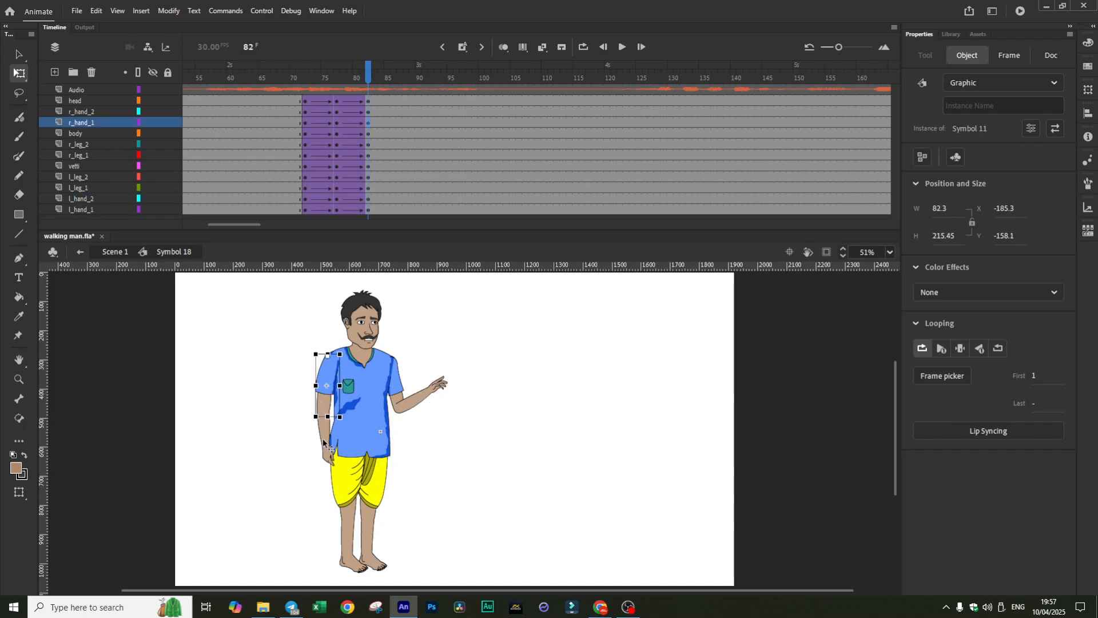
{"action": "left_click_drag", "start_coordinate": [333, 464], "coordinate": [336, 467]}
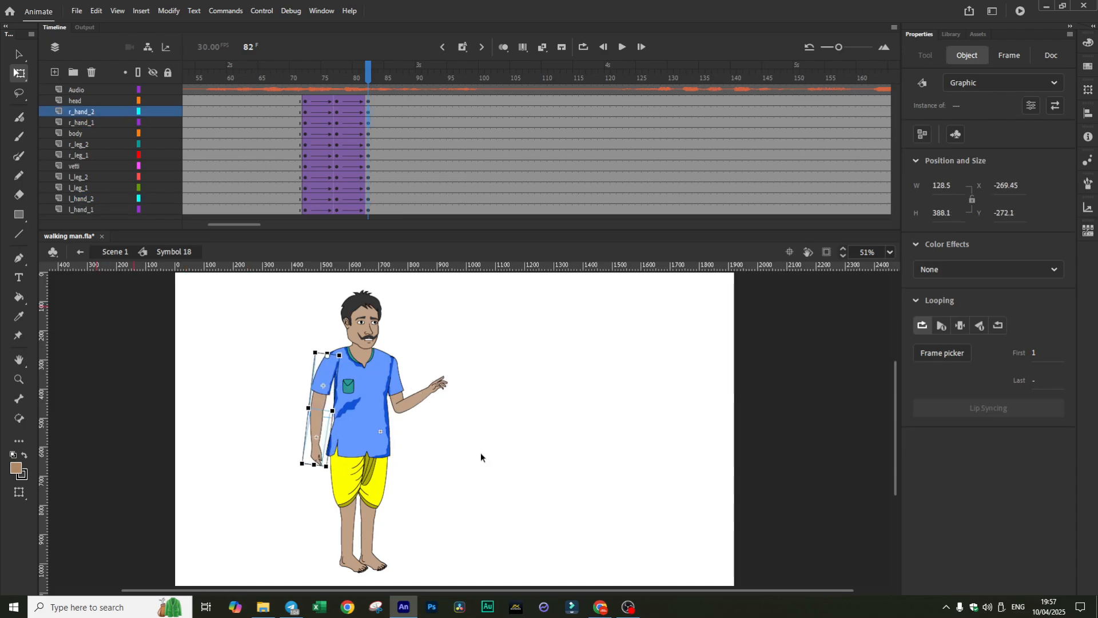
{"action": "left_click", "coordinate": [480, 452]}
- Play the timeline with the arm gesture and find where in the audio the gesture should end
{"action": "key", "text": "Return"}
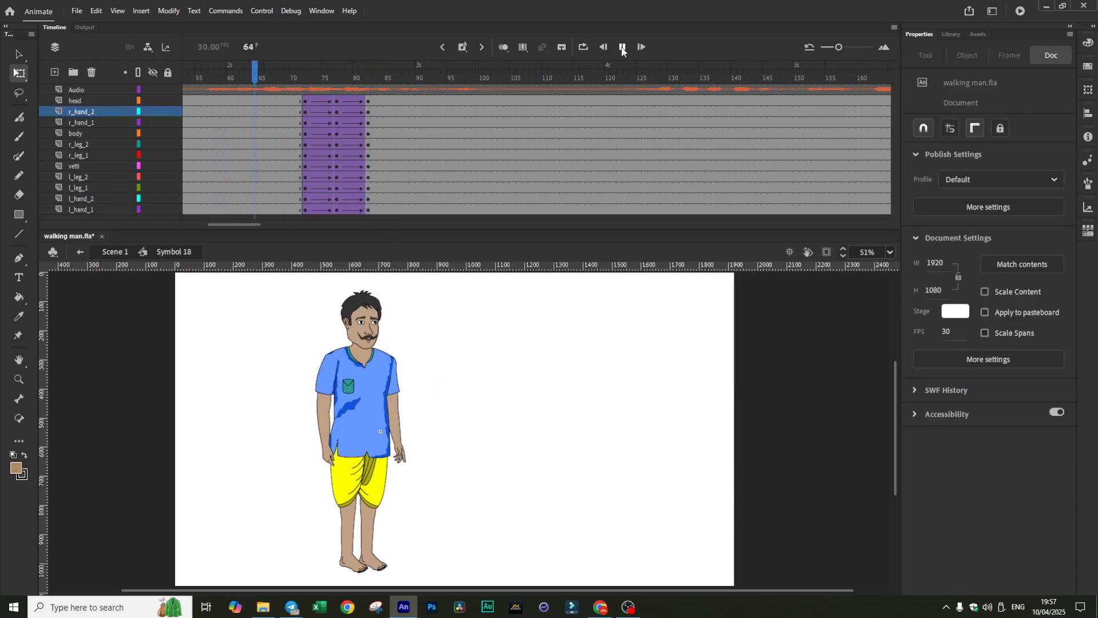
{"action": "left_click", "coordinate": [622, 49]}
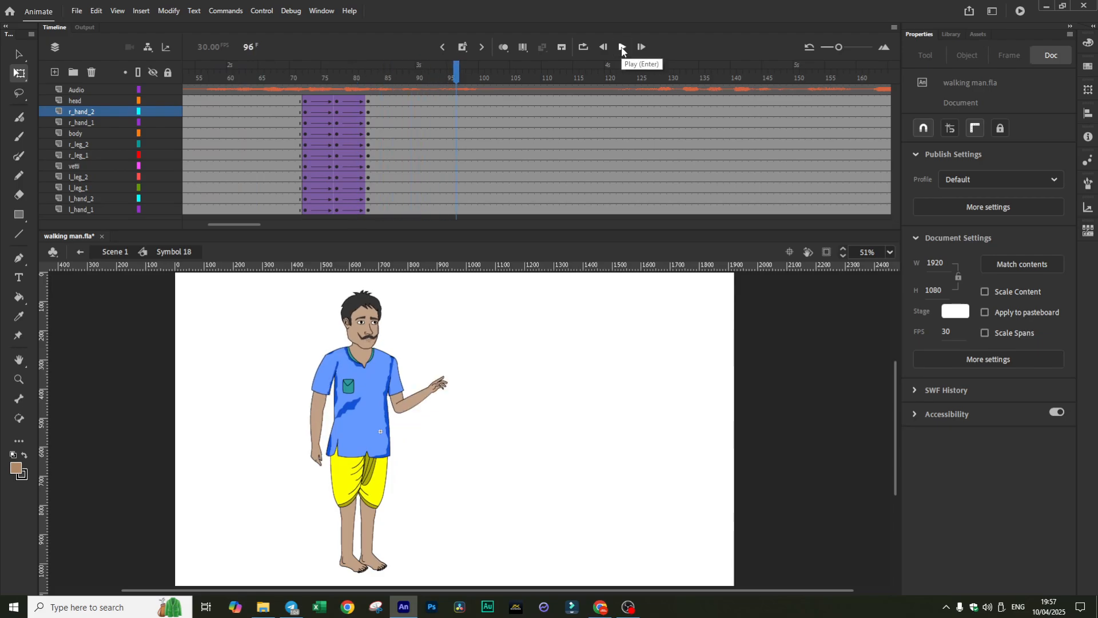
{"action": "left_click", "coordinate": [622, 48]}
{"action": "left_click", "coordinate": [622, 48]}
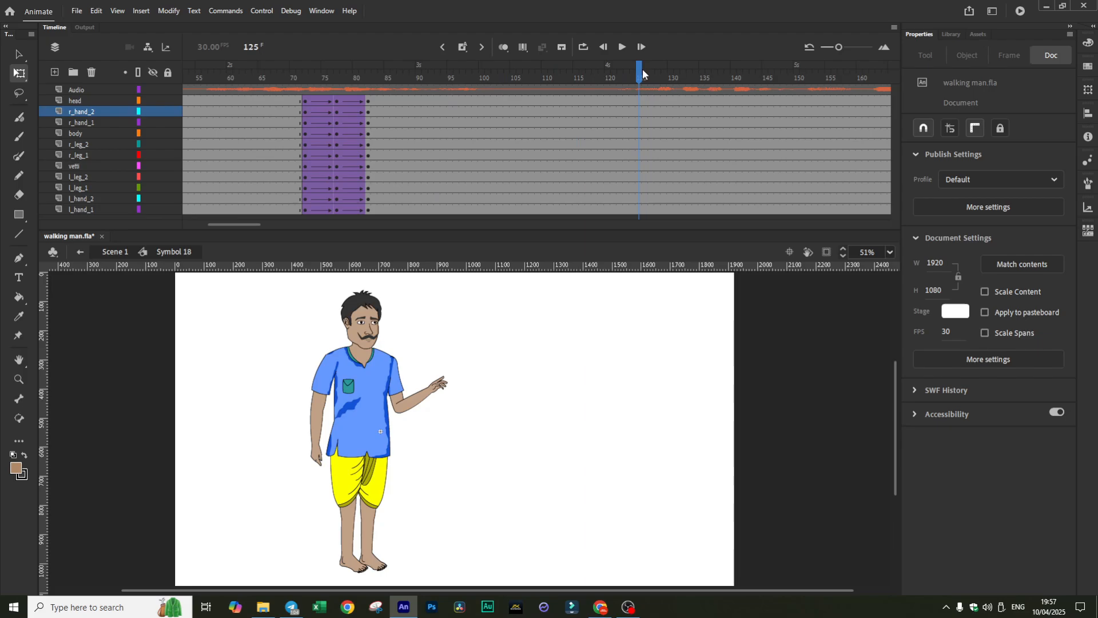
- Copy the tweened frames 72 to 82 of all body-part layers to frame 111 and reverse the copied frames
{"action": "left_click_drag", "start_coordinate": [643, 72], "coordinate": [521, 103]}
{"action": "left_click_drag", "start_coordinate": [303, 102], "coordinate": [367, 210]}
{"action": "left_click_drag", "start_coordinate": [305, 103], "coordinate": [554, 102]}
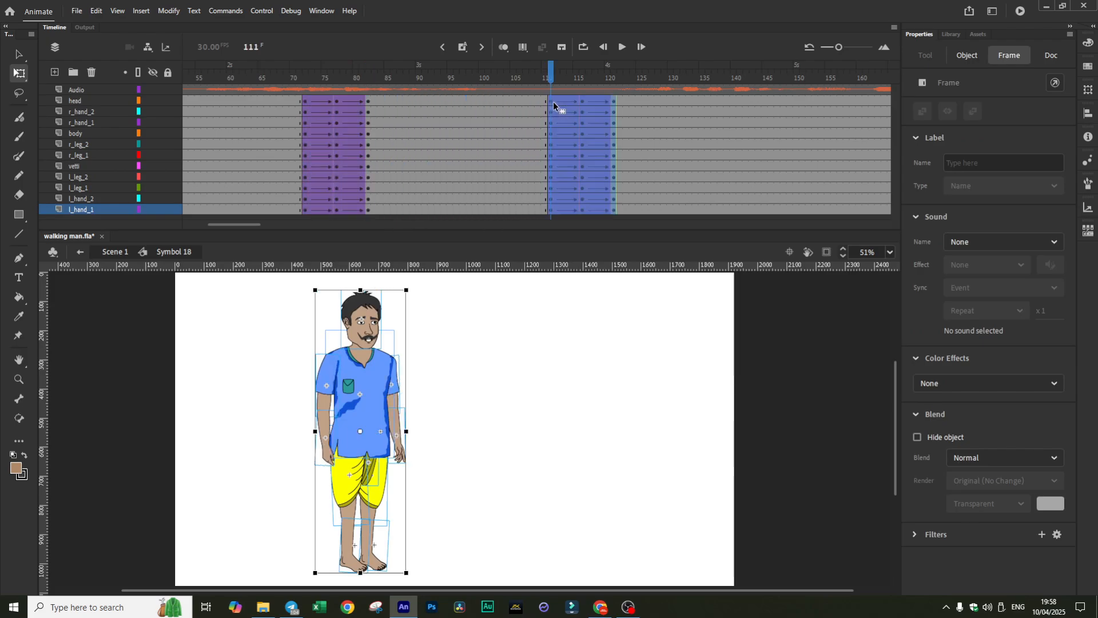
{"action": "right_click", "coordinate": [553, 102]}
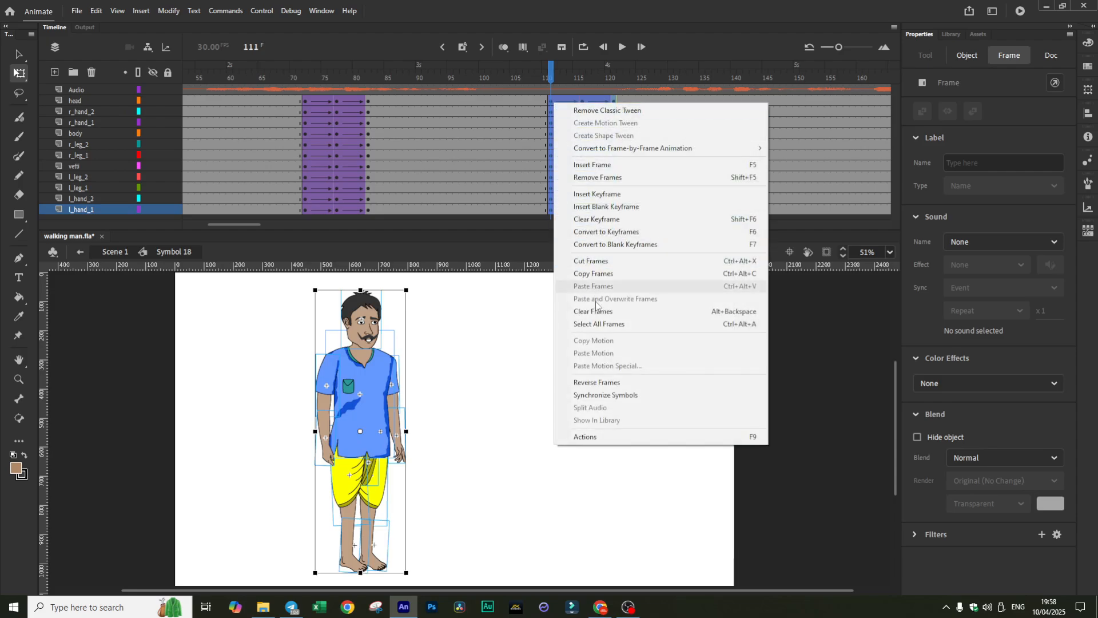
{"action": "left_click", "coordinate": [603, 383]}
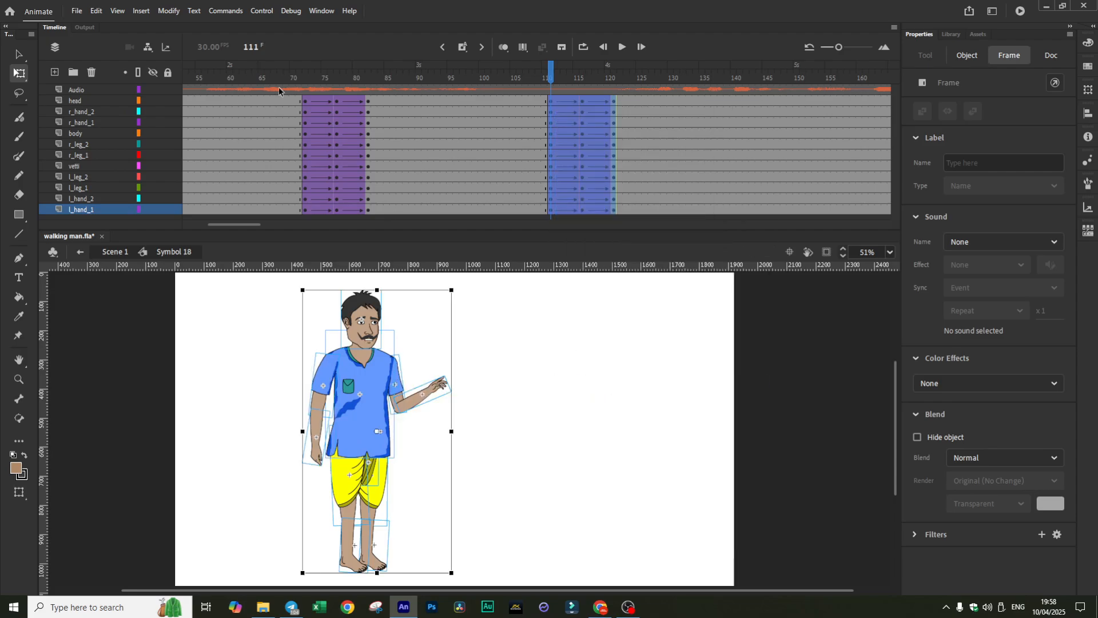
- Play the timeline from about frame 71 through the reversed frames to check the full arm gesture
{"action": "left_click", "coordinate": [298, 78]}
{"action": "left_click", "coordinate": [618, 51]}
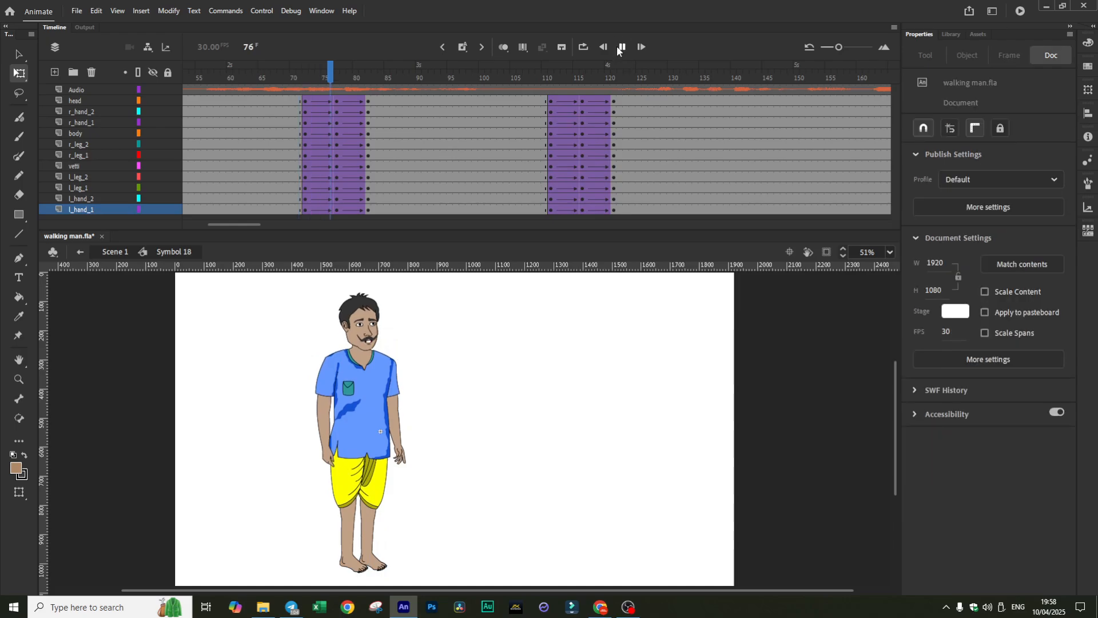
{"action": "left_click", "coordinate": [619, 50]}
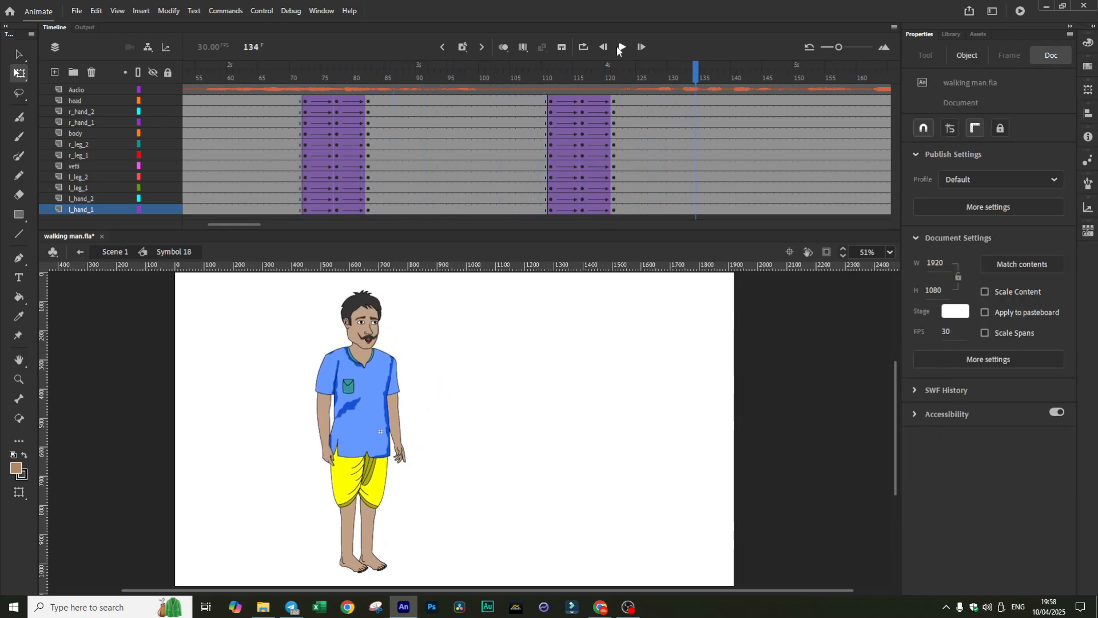
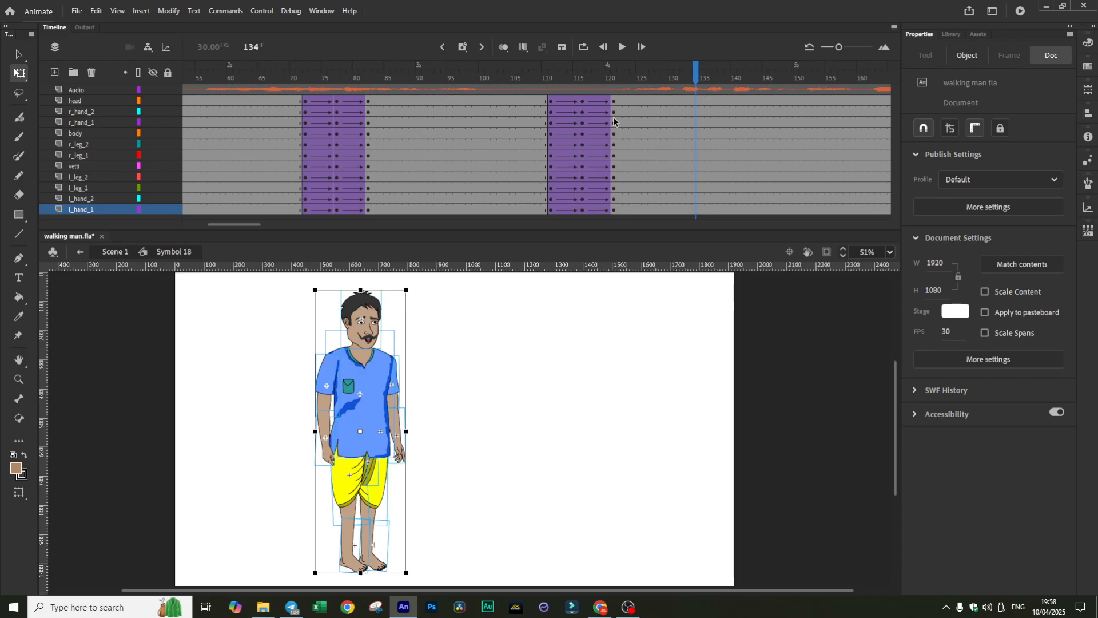
- Select all frames of the symbol's timeline and synchronize the symbols so the lip-sync carries across the tweened keyframes
{"action": "right_click", "coordinate": [458, 121]}
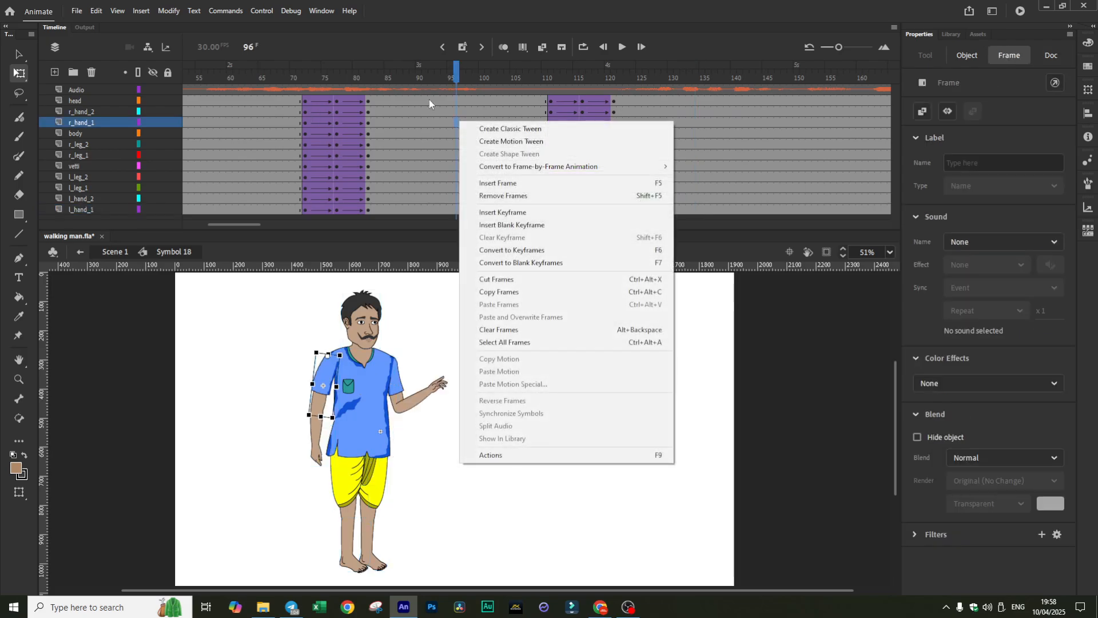
{"action": "left_click", "coordinate": [429, 98]}
{"action": "left_click_drag", "start_coordinate": [429, 98], "coordinate": [483, 259]}
{"action": "right_click", "coordinate": [461, 145]}
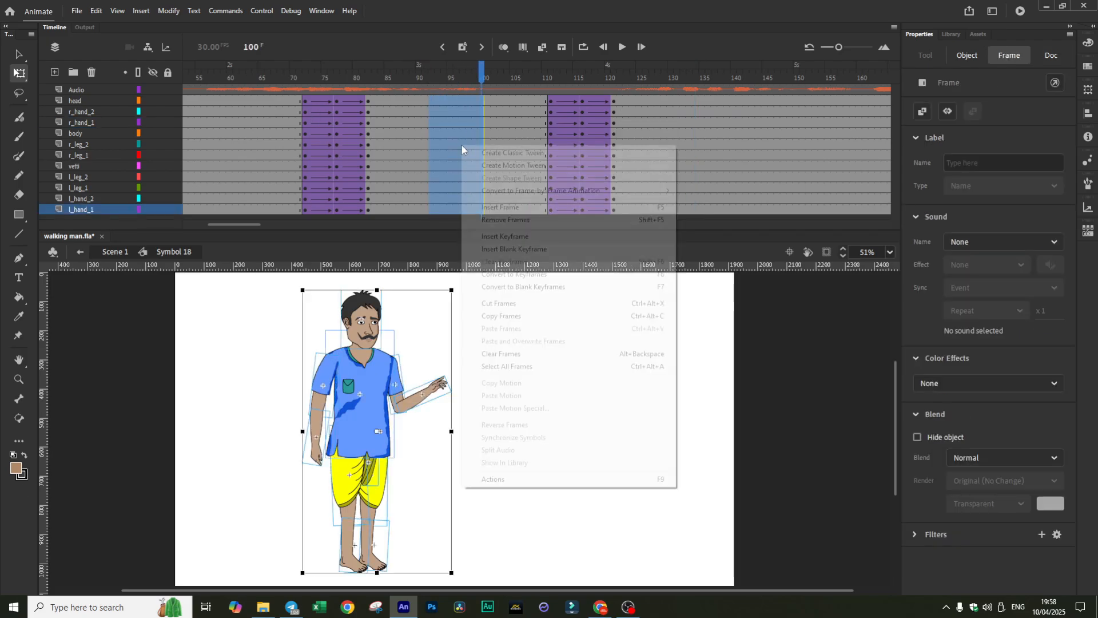
{"action": "left_click", "coordinate": [499, 365]}
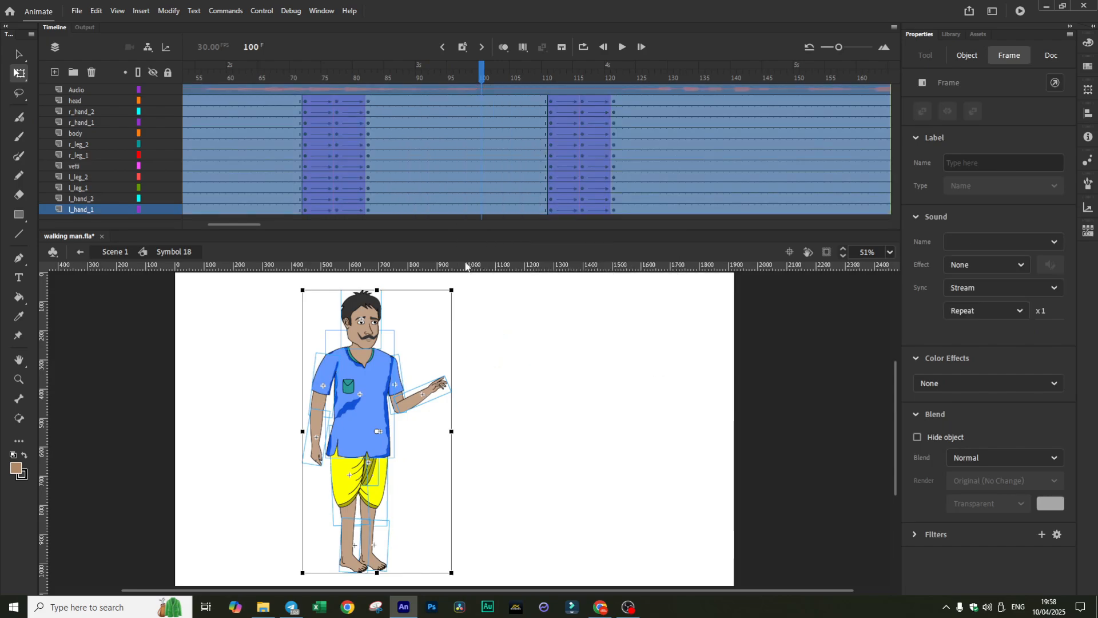
{"action": "right_click", "coordinate": [439, 168]}
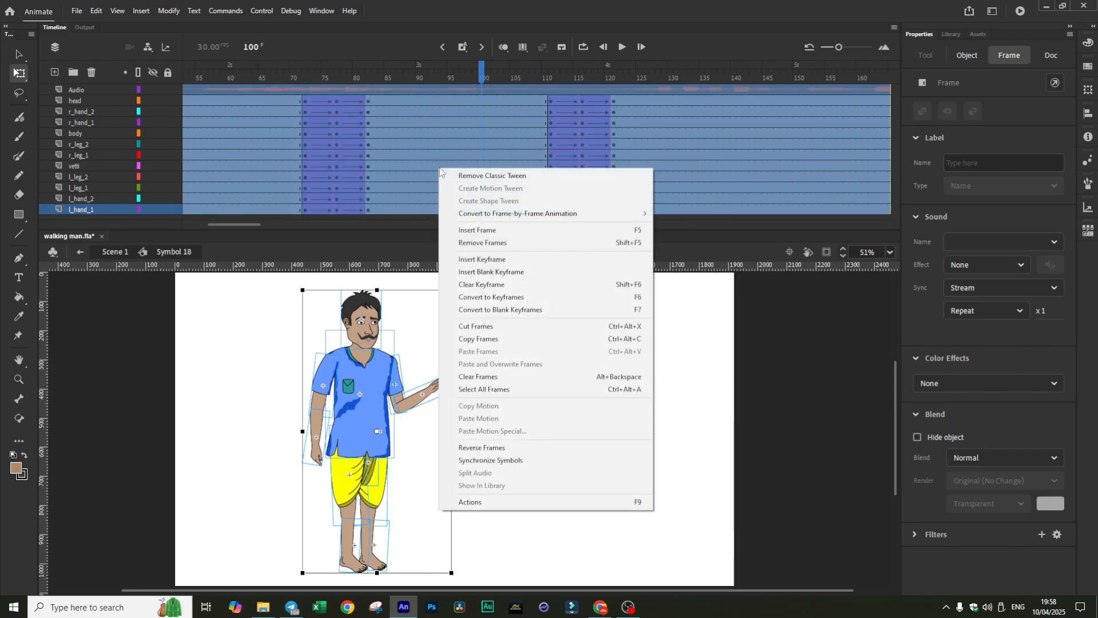
{"action": "left_click", "coordinate": [509, 460]}
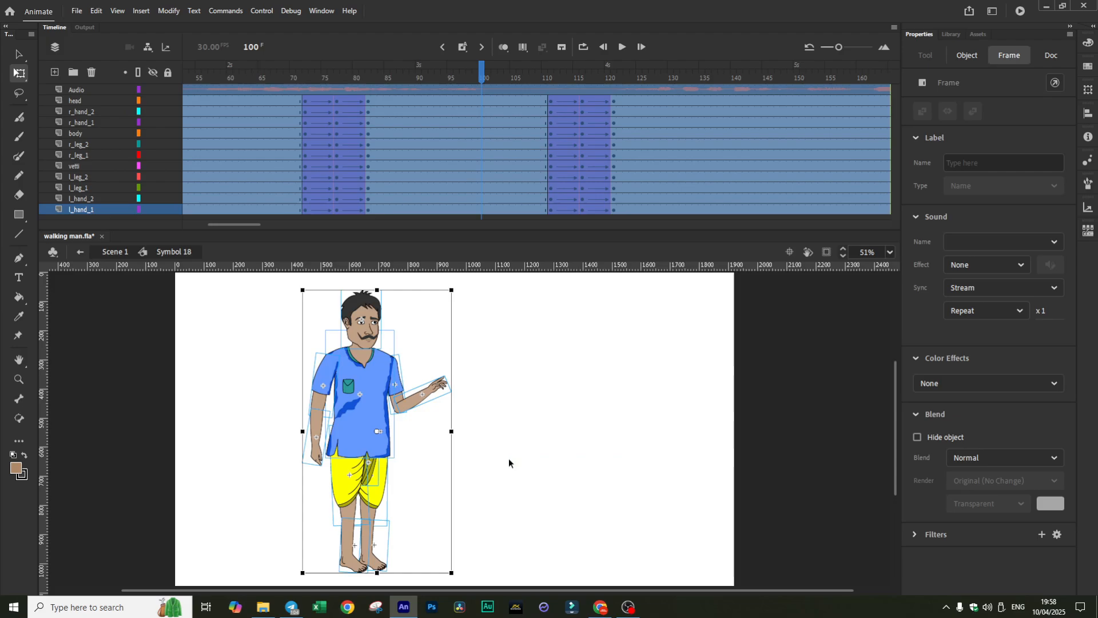
{"action": "left_click", "coordinate": [544, 447]}
- Play the timeline from frame 70 to check the arm gesture together with the lip-sync
{"action": "left_click", "coordinate": [293, 65]}
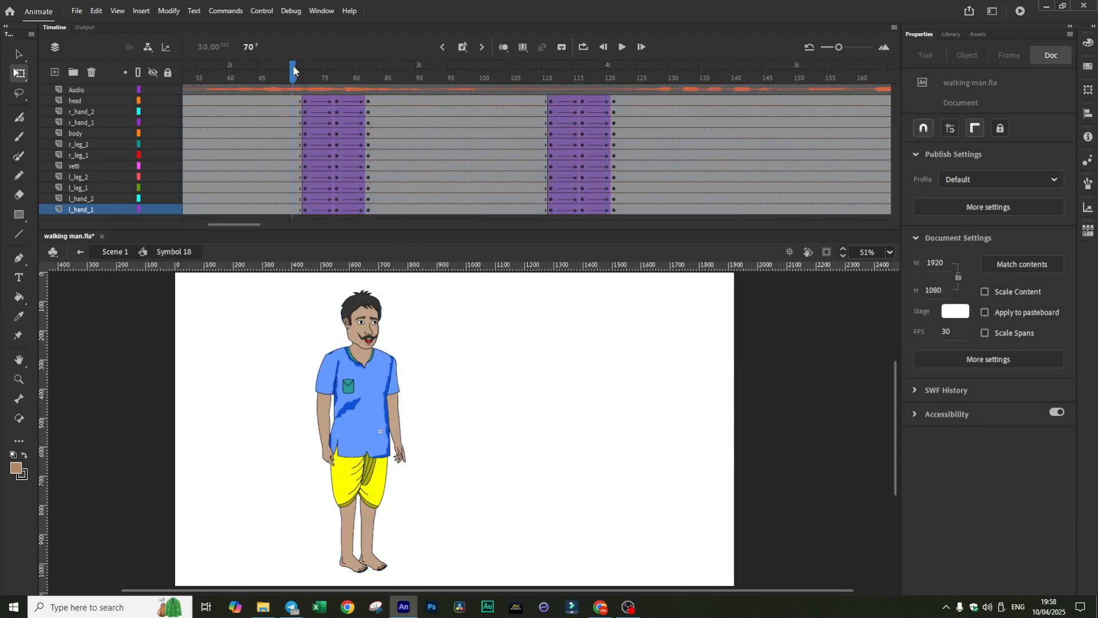
{"action": "left_click", "coordinate": [623, 47]}
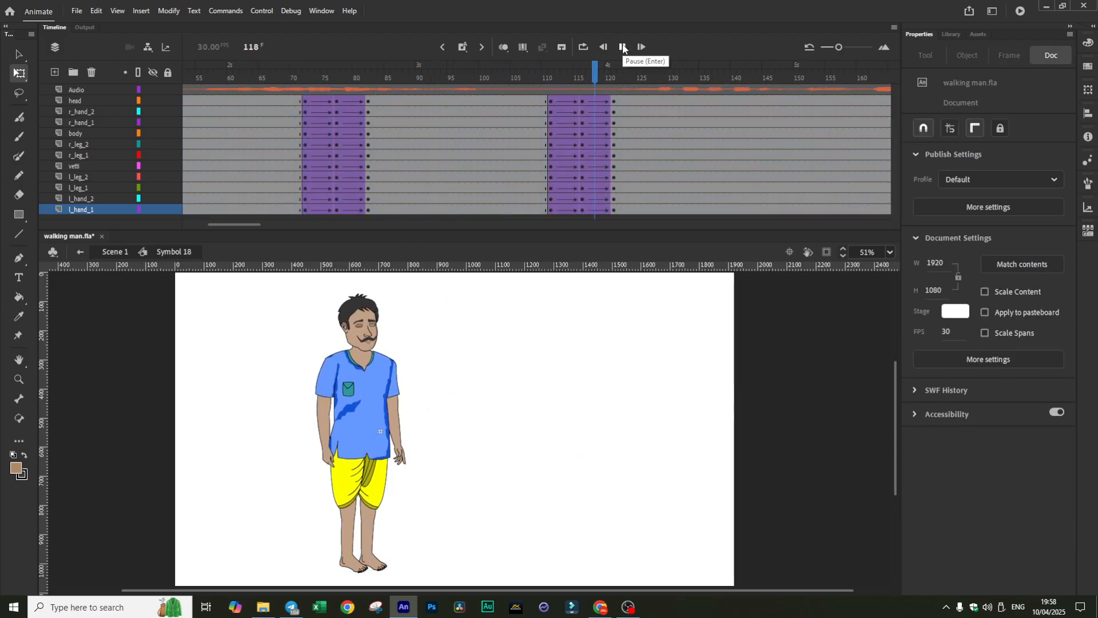
{"action": "left_click", "coordinate": [623, 46]}
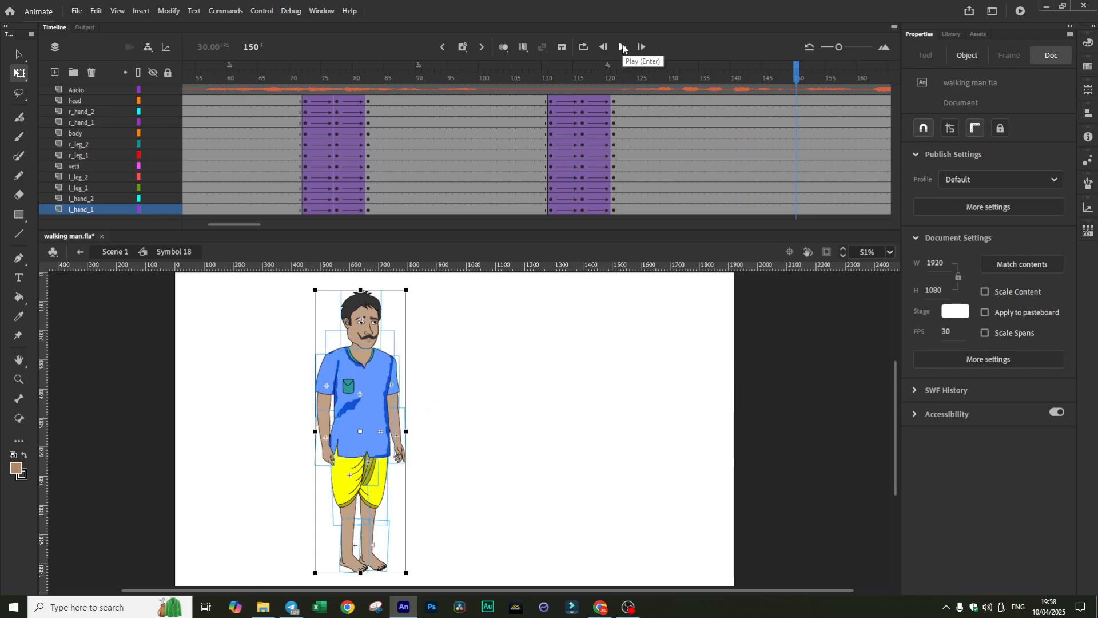
- Play the audio onward from frame 150 and replay it from frame 154 to find where the next gesture belongs
{"action": "left_click_drag", "start_coordinate": [226, 228], "coordinate": [263, 226]}
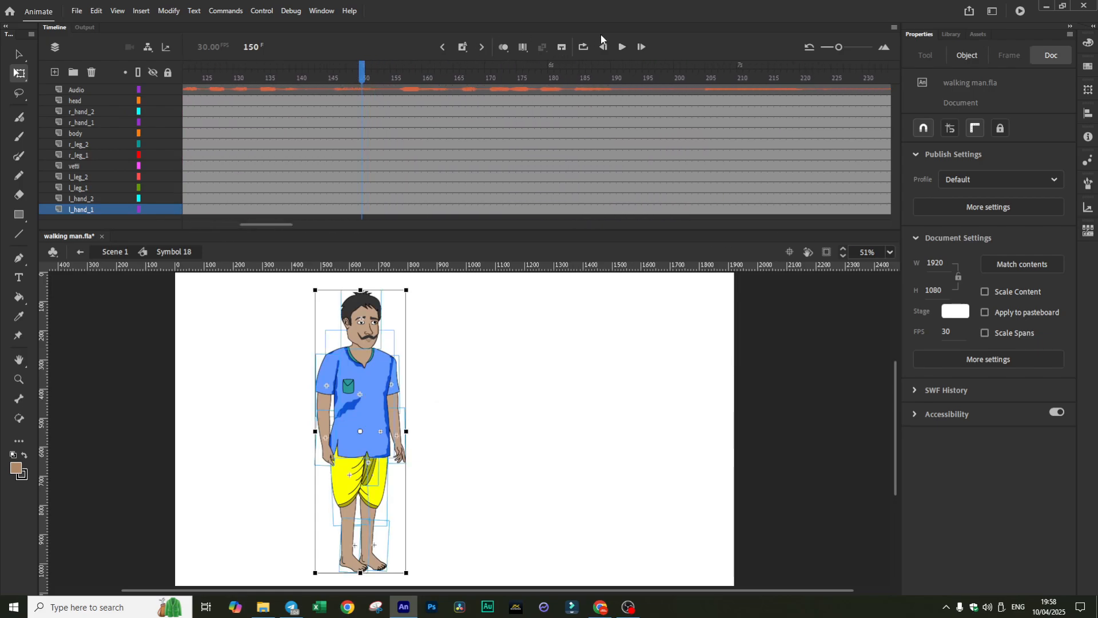
{"action": "left_click", "coordinate": [622, 46]}
{"action": "left_click", "coordinate": [622, 46]}
{"action": "mouse_move", "coordinate": [273, 226]}
{"action": "left_mouse_down"}
{"action": "mouse_move", "coordinate": [263, 222]}
{"action": "mouse_move", "coordinate": [328, 225]}
{"action": "mouse_move", "coordinate": [290, 234]}
{"action": "left_mouse_up"}
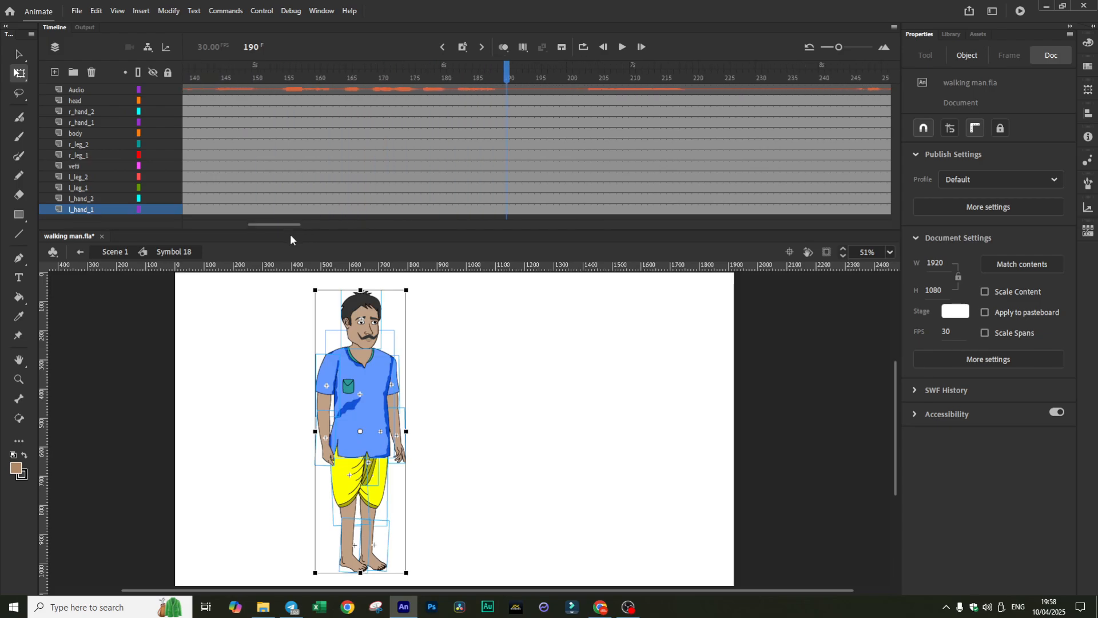
{"action": "left_click", "coordinate": [280, 101]}
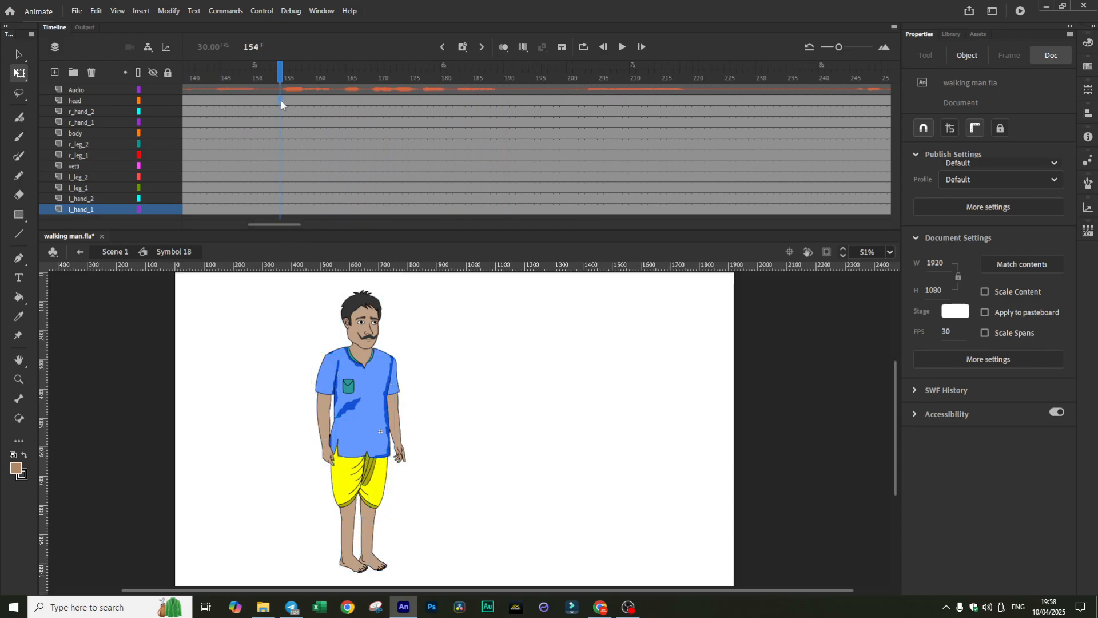
{"action": "left_click", "coordinate": [623, 48]}
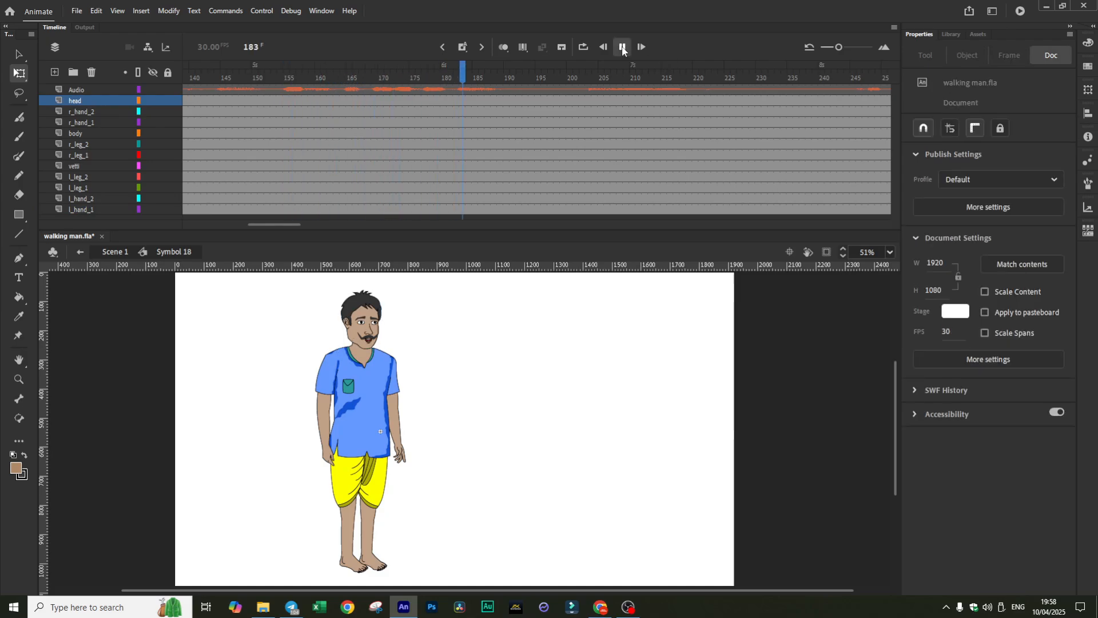
{"action": "left_click", "coordinate": [623, 48]}
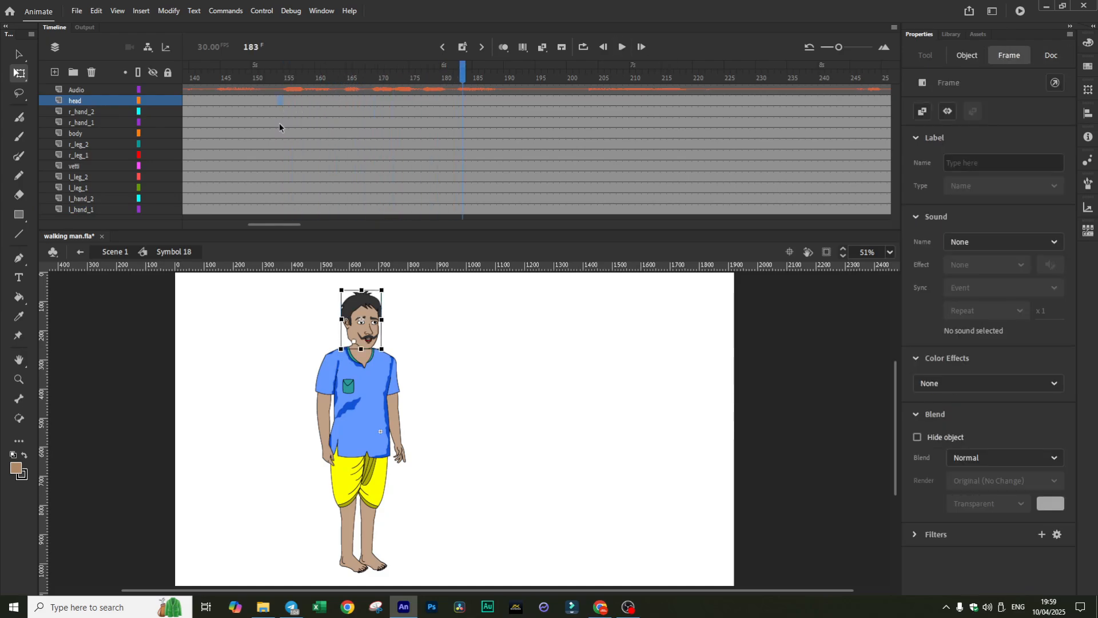
{"action": "left_click", "coordinate": [468, 313]}
{"action": "left_click", "coordinate": [359, 300]}
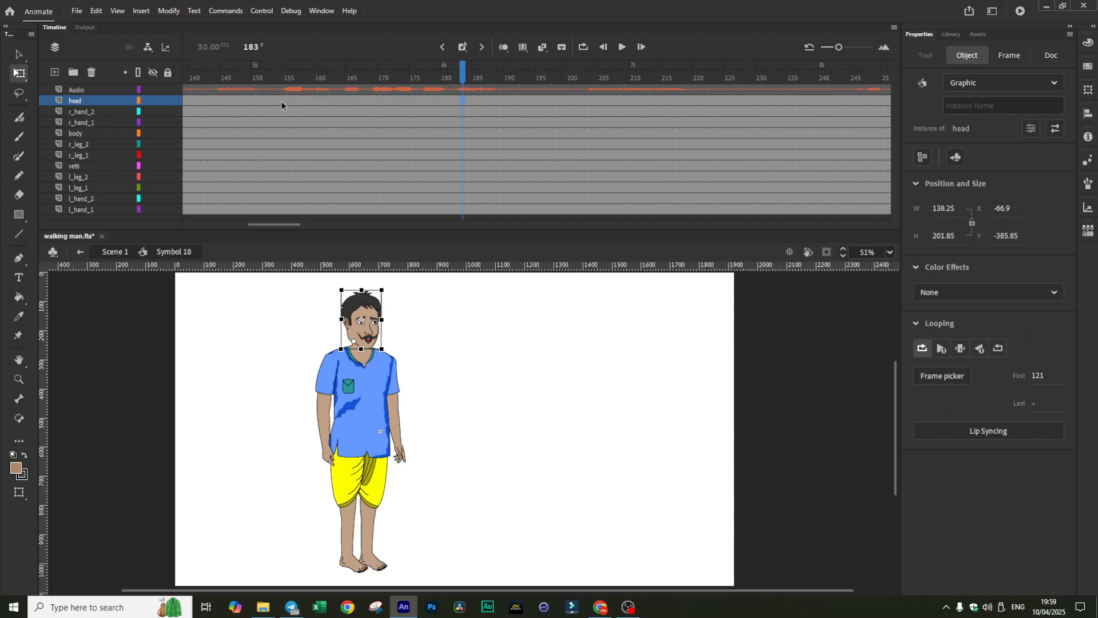
{"action": "left_click_drag", "start_coordinate": [387, 291], "coordinate": [384, 284]}
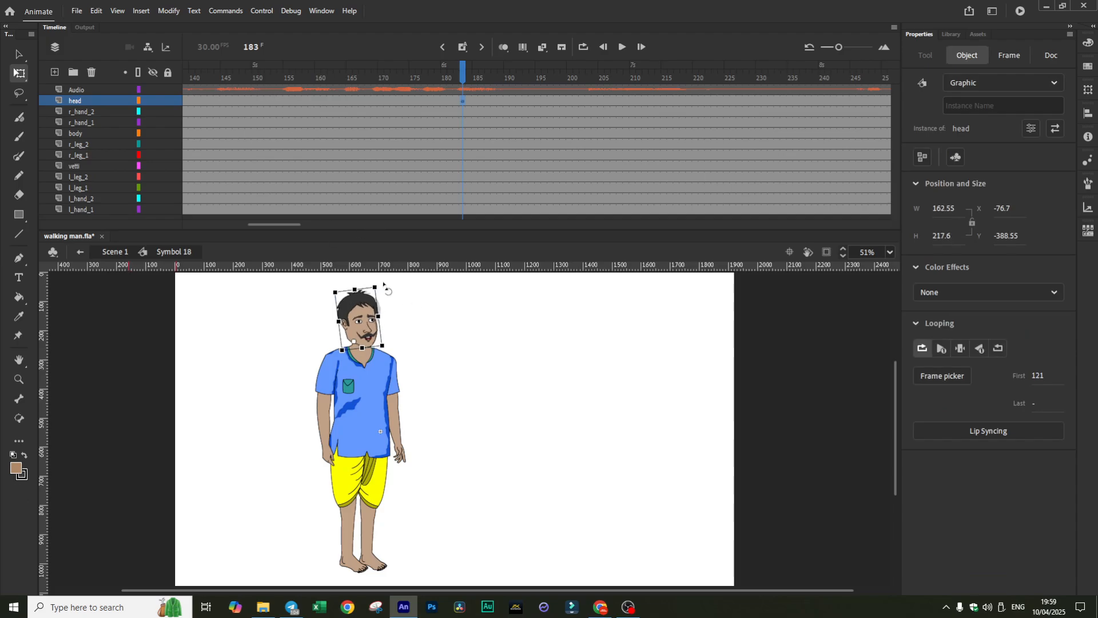
{"action": "key", "text": "ctrl+z"}
- At frame 155, tilt the head slightly counterclockwise in a new keyframe
{"action": "left_click", "coordinate": [286, 100]}
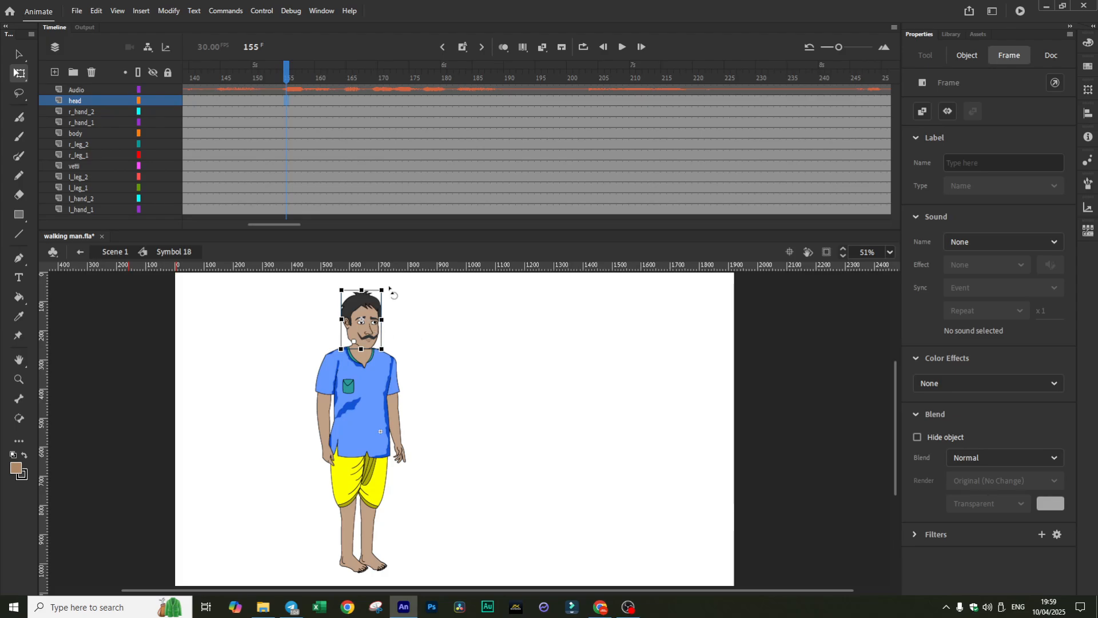
{"action": "left_click_drag", "start_coordinate": [385, 288], "coordinate": [384, 285]}
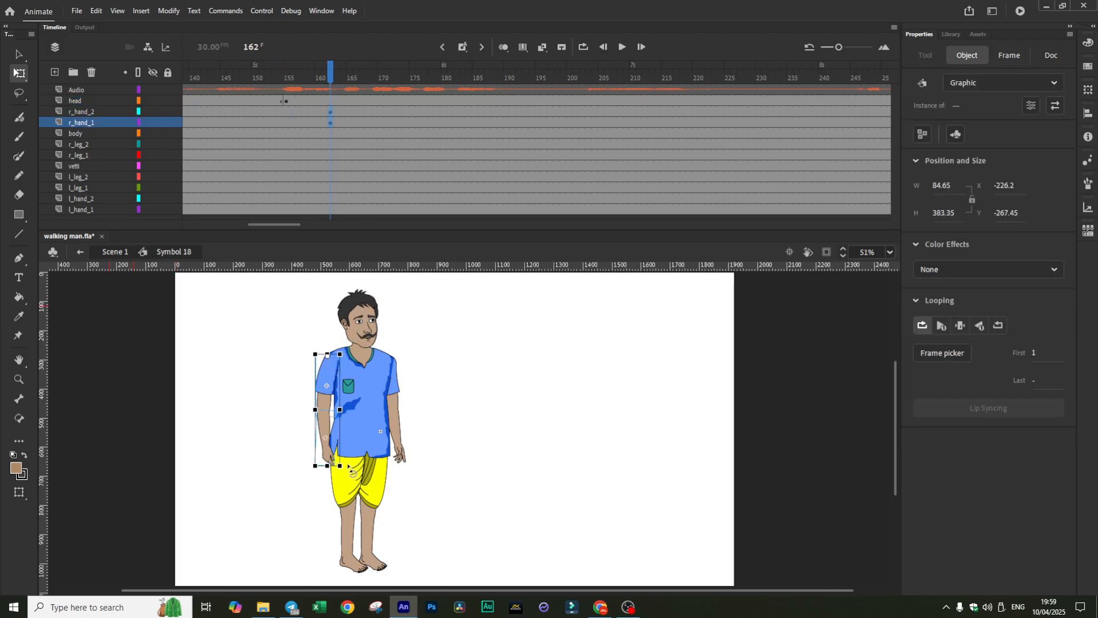
- At frame 162, rotate the r_hand arm outward and bend its forearm in so the hand rests at the hip
{"action": "mouse_move", "coordinate": [350, 470]}
{"action": "left_mouse_down"}
{"action": "mouse_move", "coordinate": [320, 475]}
{"action": "mouse_move", "coordinate": [345, 468]}
{"action": "left_mouse_up"}
{"action": "left_click", "coordinate": [320, 475]}
{"action": "left_click", "coordinate": [307, 427]}
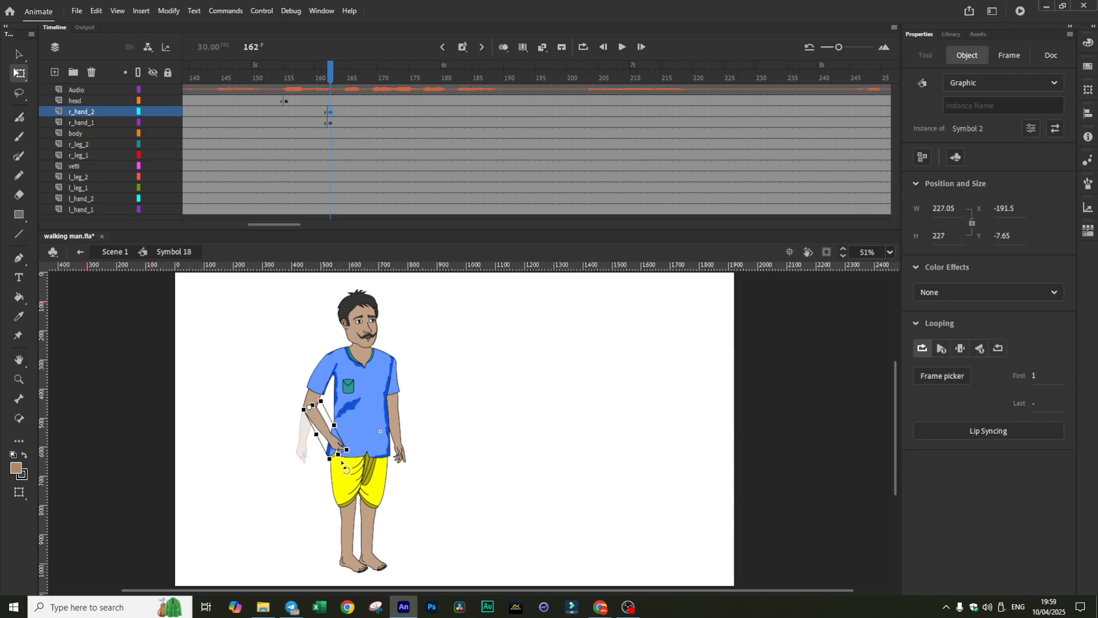
{"action": "left_click", "coordinate": [436, 400]}
- At frame 162, swing the l_hand upper arm slightly forward and raise its forearm to about horizontal, pointing away from the body
{"action": "left_click", "coordinate": [395, 380]}
{"action": "left_click", "coordinate": [398, 432], "text": "shift"}
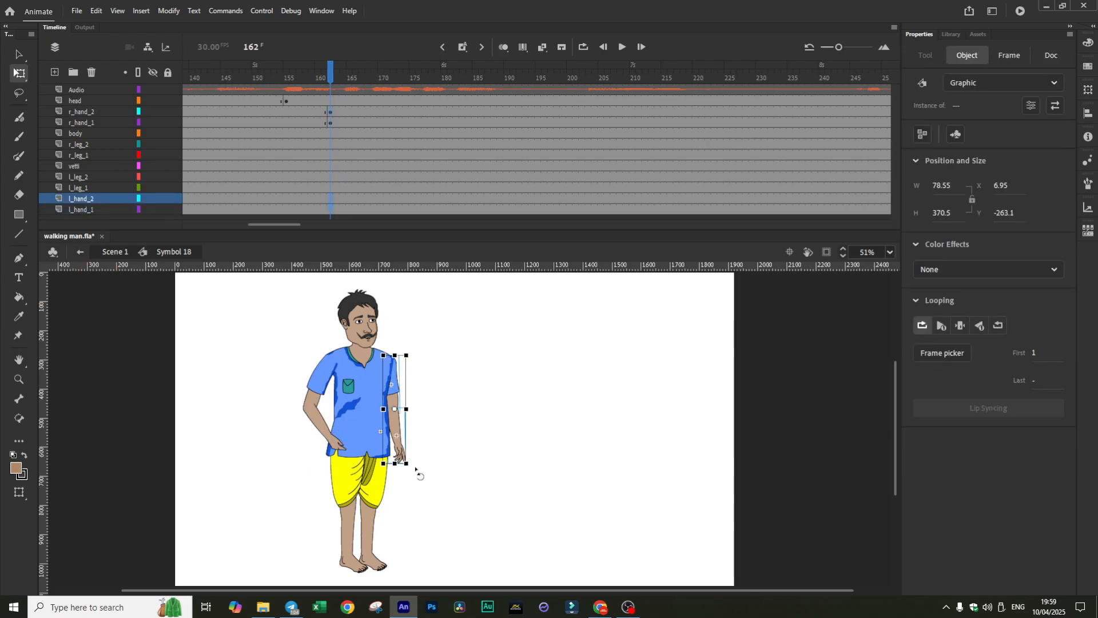
{"action": "left_click_drag", "start_coordinate": [419, 467], "coordinate": [490, 411]}
{"action": "key", "text": "ctrl+z"}
{"action": "left_click", "coordinate": [387, 363]}
{"action": "left_click", "coordinate": [404, 406]}
{"action": "left_click", "coordinate": [490, 411]}
- Select the head, body and both arms at frame 162, move their pivot to the waist and lean them slightly clockwise
{"action": "left_click_drag", "start_coordinate": [292, 294], "coordinate": [449, 422]}
{"action": "left_click_drag", "start_coordinate": [380, 373], "coordinate": [359, 458]}
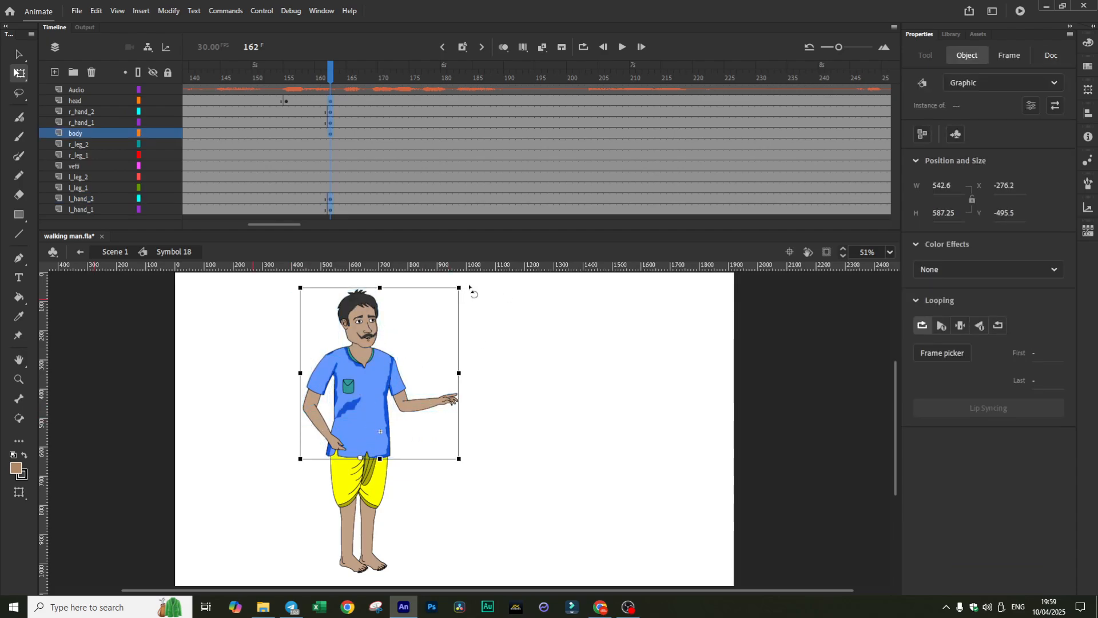
{"action": "left_click_drag", "start_coordinate": [469, 287], "coordinate": [496, 306]}
{"action": "left_click", "coordinate": [540, 429]}
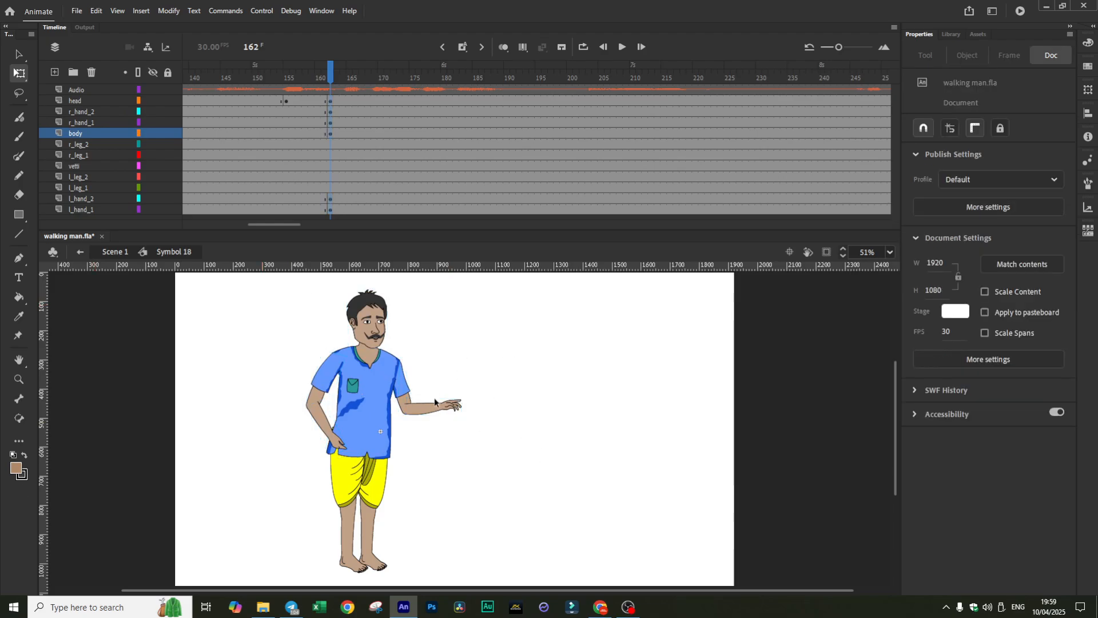
- Play the timeline from about frame 150 to check the new pose against the speech and find where it should end
{"action": "left_click", "coordinate": [326, 72]}
{"action": "left_click", "coordinate": [249, 70]}
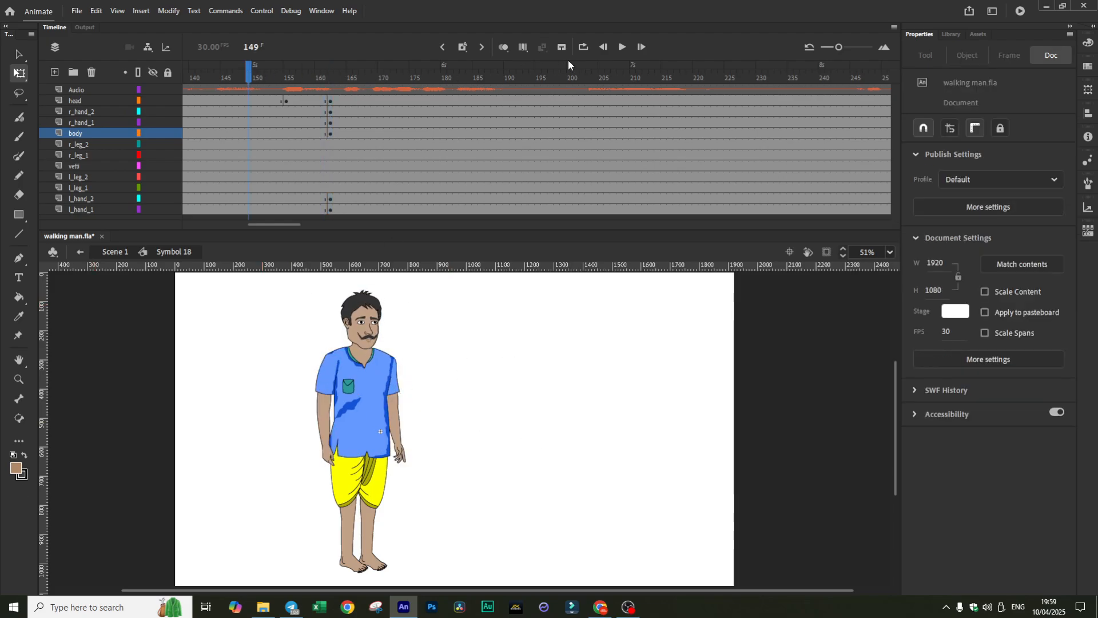
{"action": "left_click", "coordinate": [622, 46]}
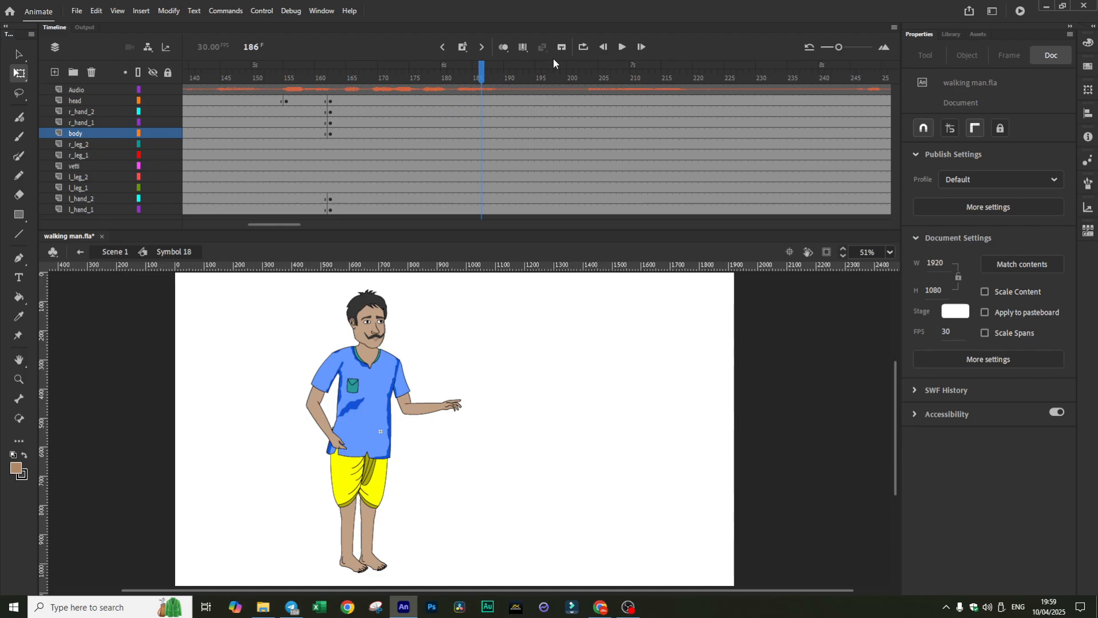
{"action": "left_click_drag", "start_coordinate": [484, 76], "coordinate": [269, 76]}
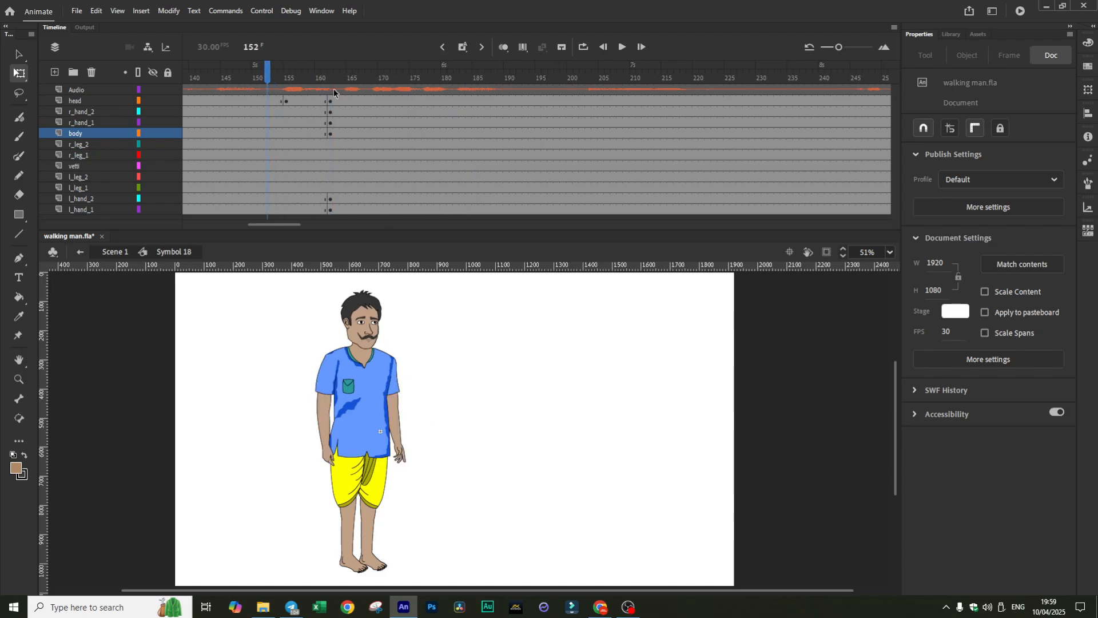
{"action": "left_click", "coordinate": [622, 47]}
{"action": "left_click", "coordinate": [622, 47]}
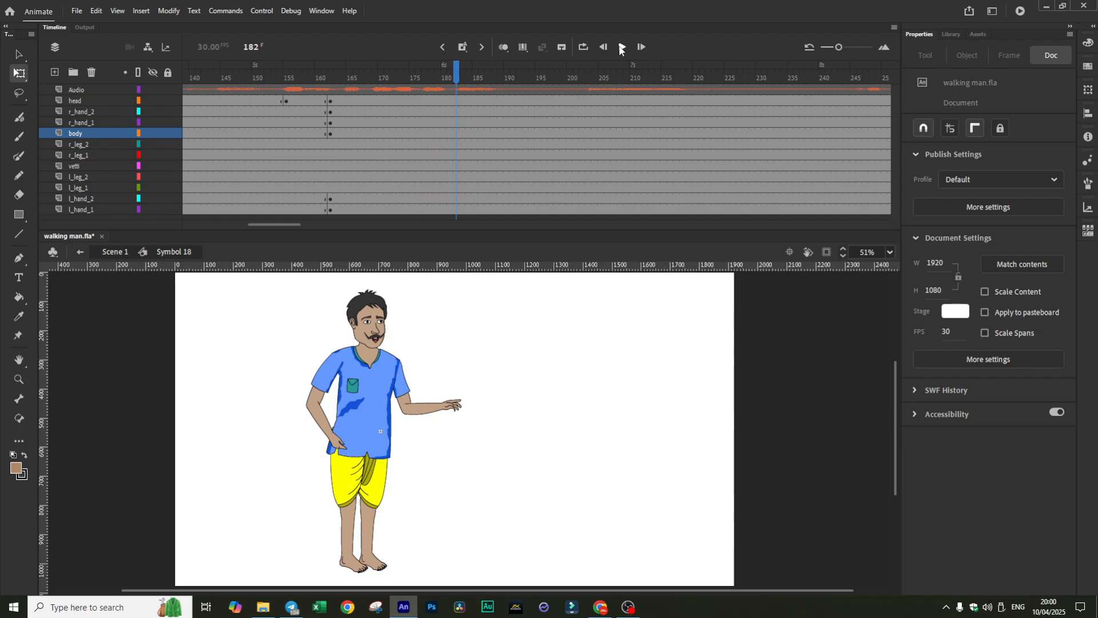
- Insert keyframes at frame 190 on all body-part layers from head to l_hand_1
{"action": "mouse_move", "coordinate": [280, 225]}
{"action": "left_mouse_down"}
{"action": "mouse_move", "coordinate": [227, 224]}
{"action": "mouse_move", "coordinate": [271, 225]}
{"action": "left_mouse_up"}
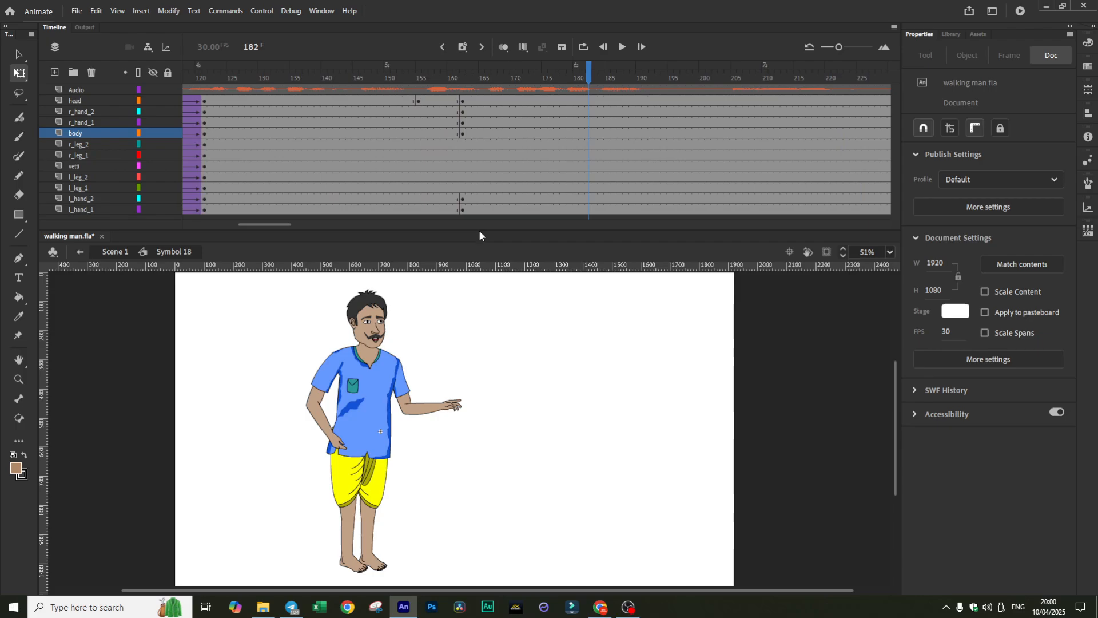
{"action": "left_click_drag", "start_coordinate": [640, 102], "coordinate": [638, 222]}
{"action": "key", "text": "F6"}
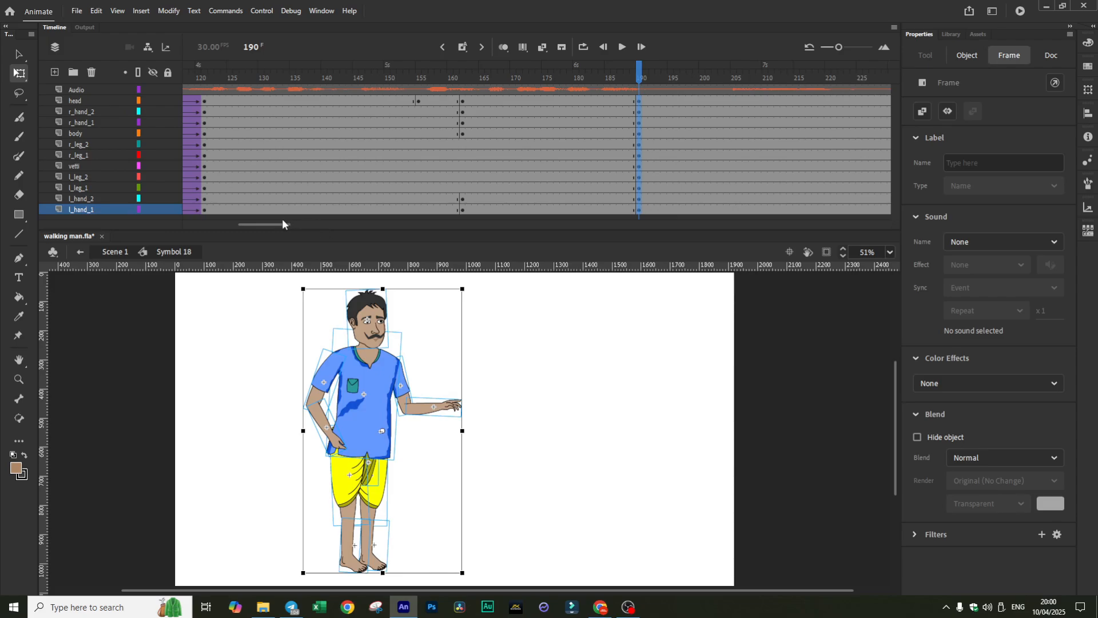
- Copy the standing-pose keyframes of all body-part layers from frame 1 onto frame 190
{"action": "left_click_drag", "start_coordinate": [283, 224], "coordinate": [215, 228]}
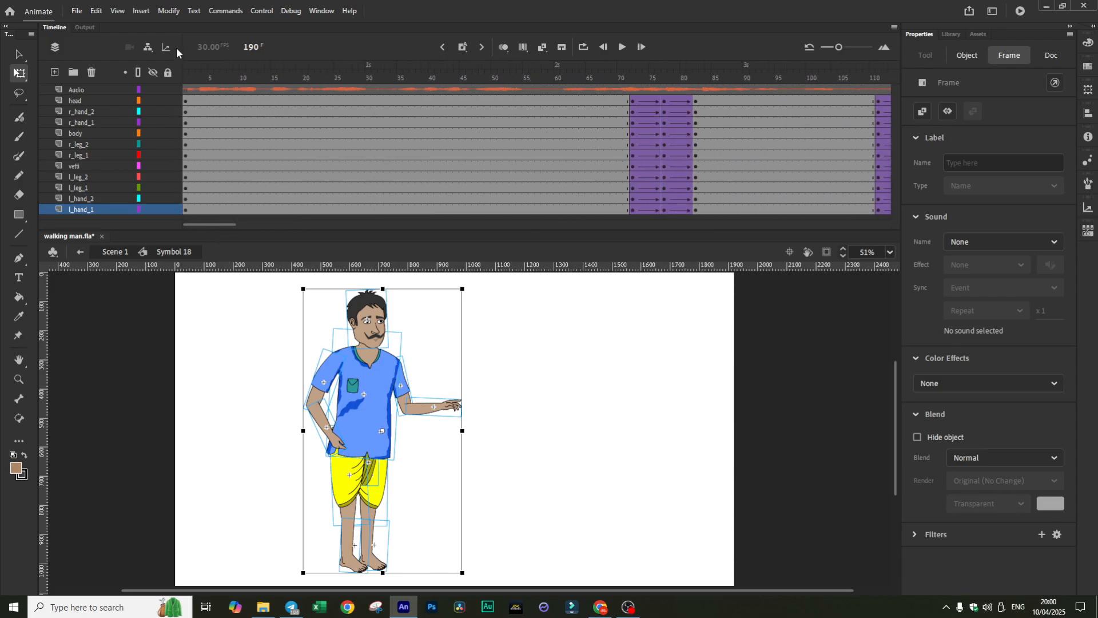
{"action": "left_click", "coordinate": [185, 101]}
{"action": "left_click", "coordinate": [186, 211], "text": "shift"}
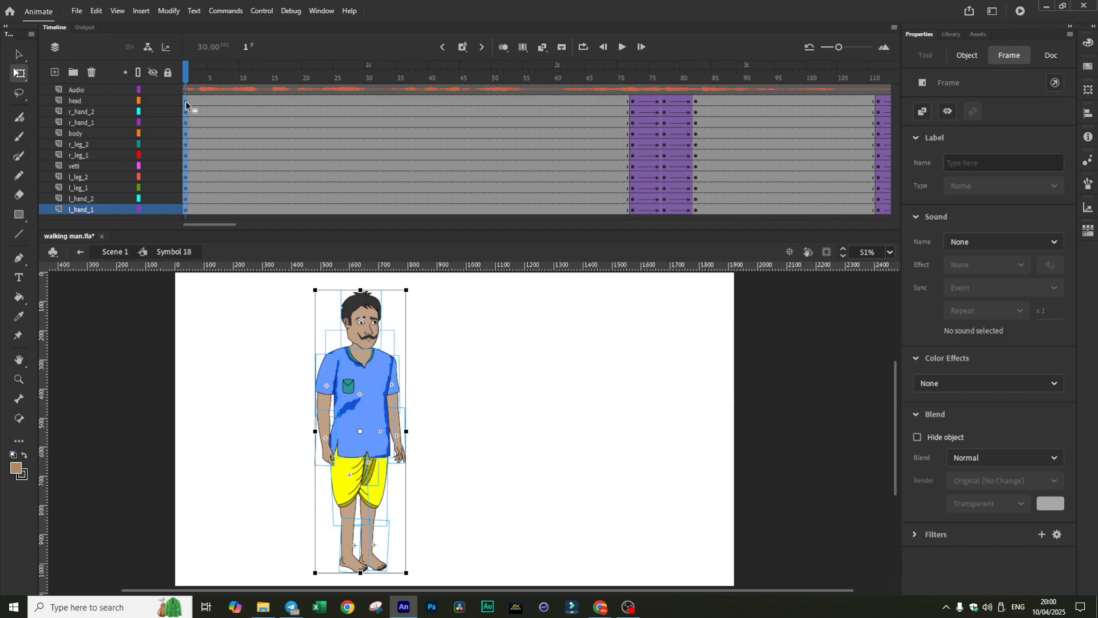
{"action": "scroll", "coordinate": [502, 103], "scroll_direction": "right", "scroll_amount": 10}
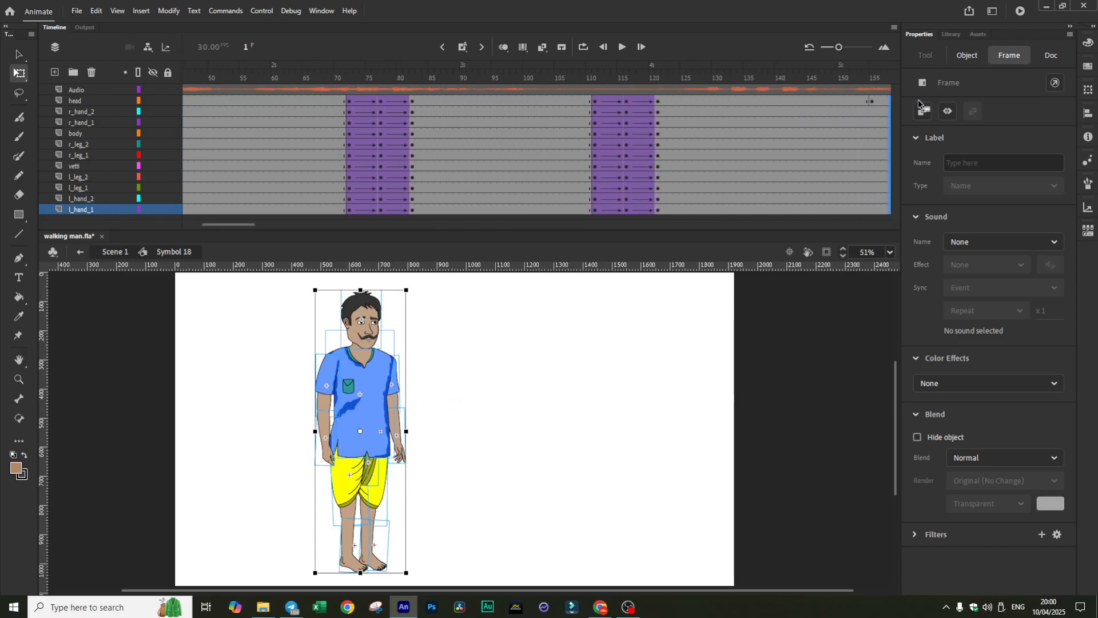
{"action": "left_click_drag", "start_coordinate": [733, 210], "coordinate": [729, 112]}
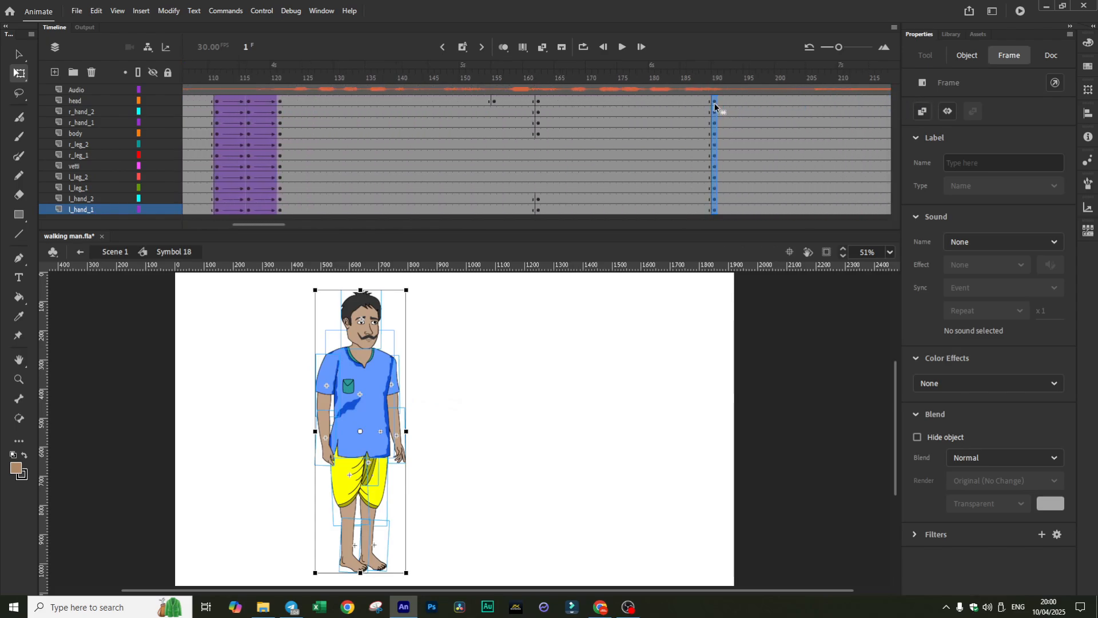
{"action": "left_click", "coordinate": [714, 102]}
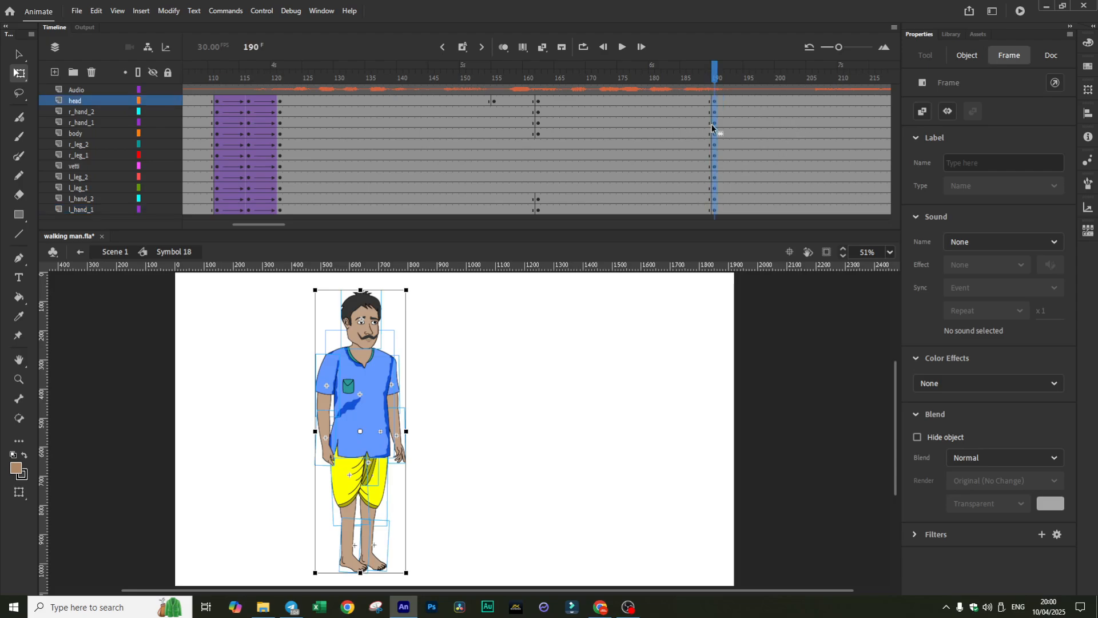
- Select all frames again and synchronize the symbols so the lip-sync stays continuous through the frame 190 keyframes
{"action": "right_click", "coordinate": [671, 130]}
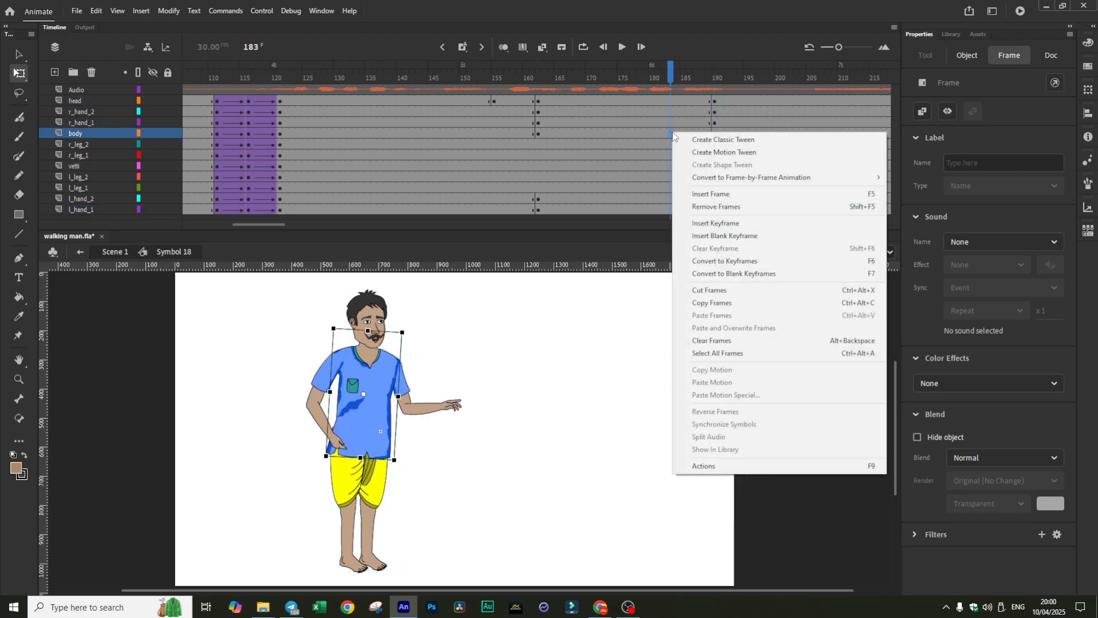
{"action": "left_click", "coordinate": [715, 353]}
{"action": "right_click", "coordinate": [656, 175]}
{"action": "left_click", "coordinate": [667, 444]}
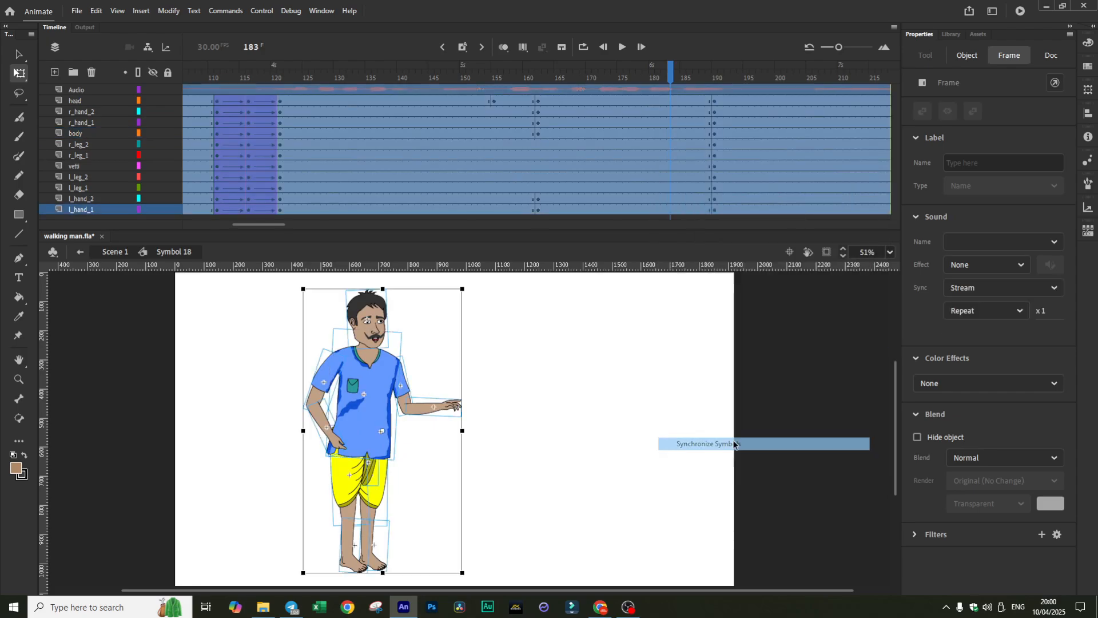
- Play the timeline from frame 148 to check the gestures against the speech and find where the next gesture should start
{"action": "left_click", "coordinate": [631, 400]}
{"action": "left_click", "coordinate": [450, 77]}
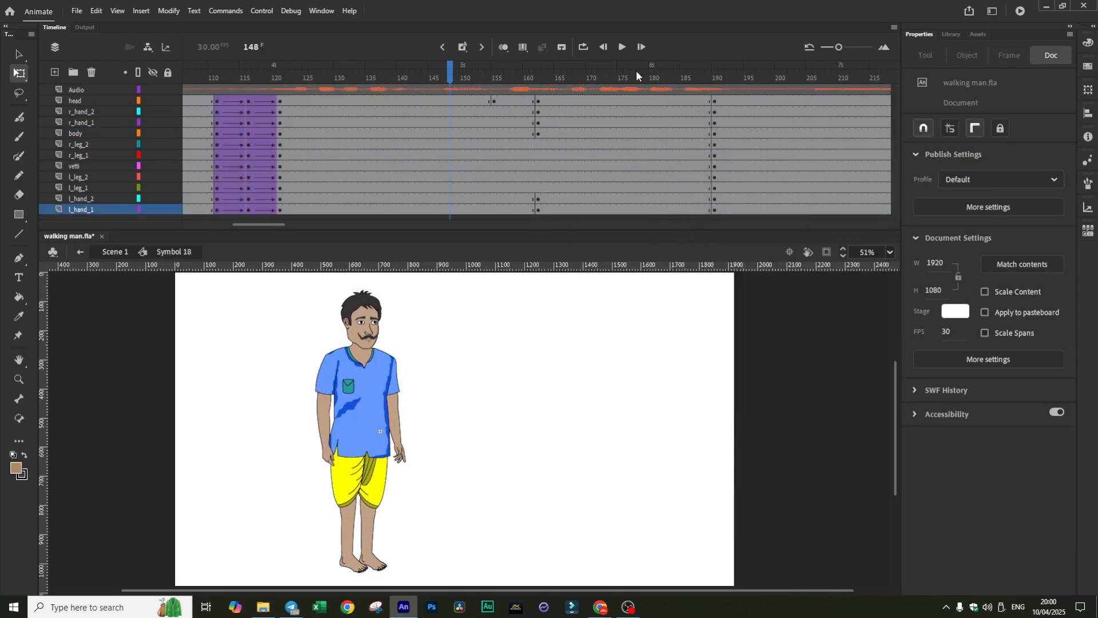
{"action": "left_click", "coordinate": [622, 48]}
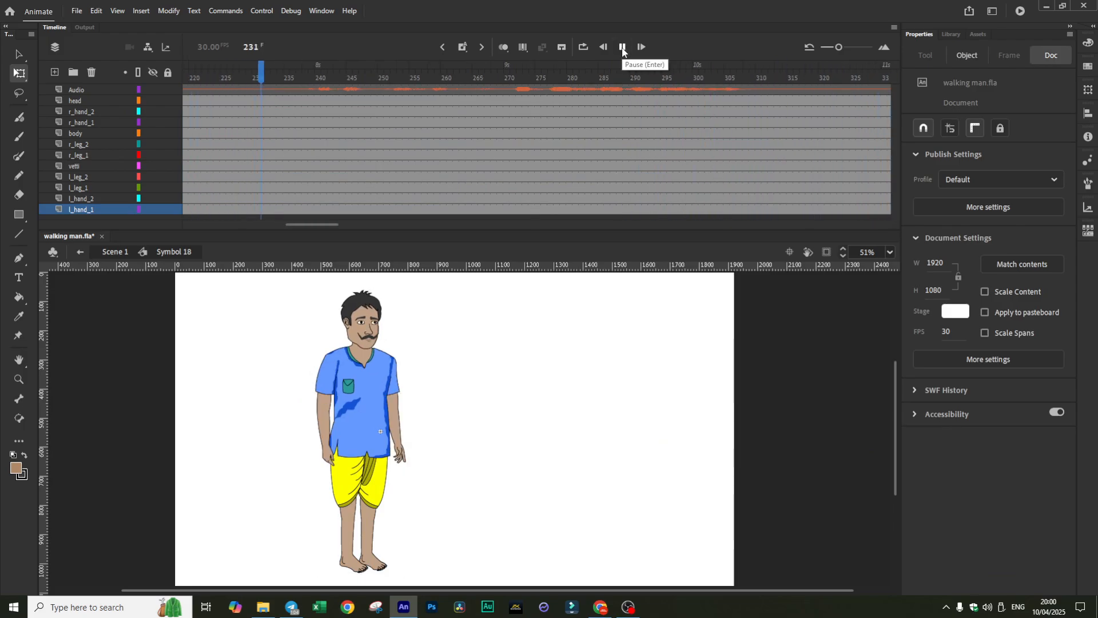
{"action": "left_click", "coordinate": [623, 47]}
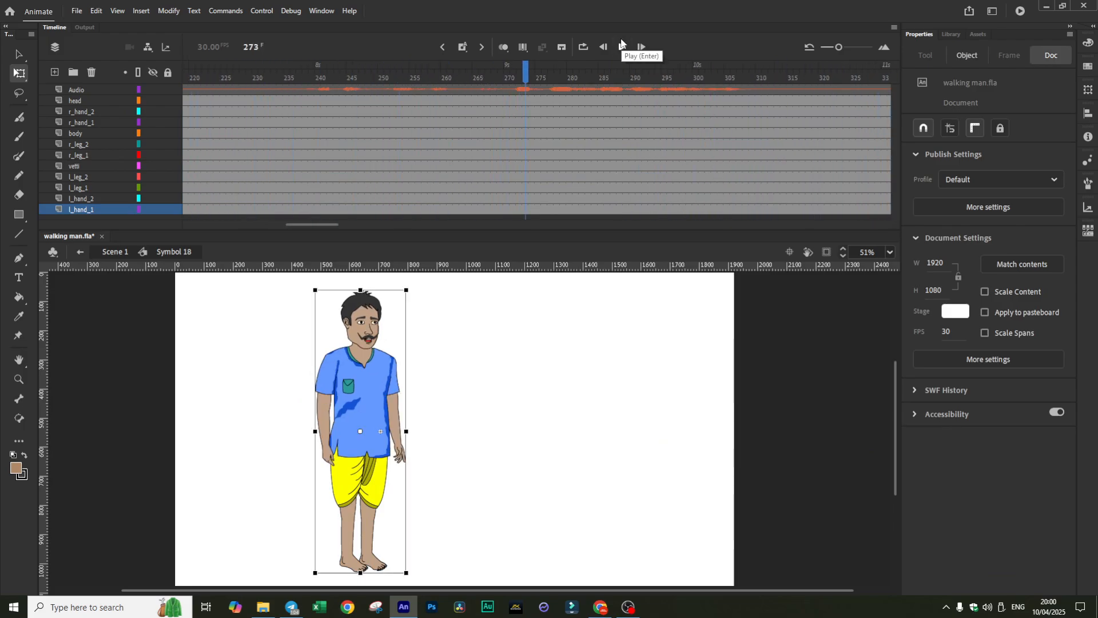
{"action": "left_click", "coordinate": [622, 46]}
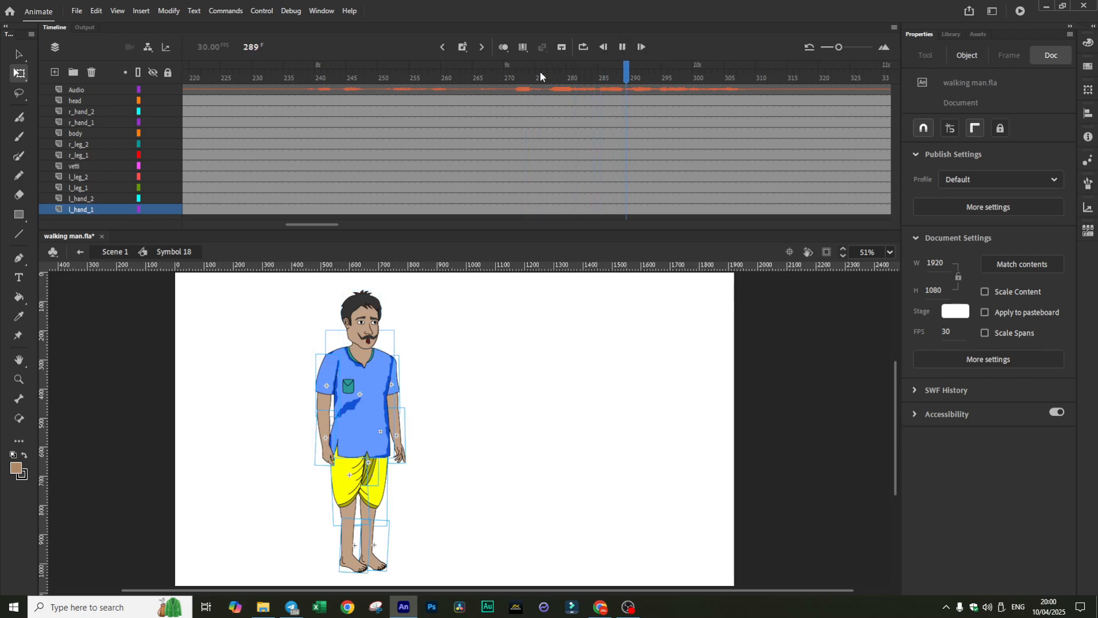
{"action": "left_click", "coordinate": [622, 48]}
- At frame 271, tilt the head slightly back and bend the r_hand arm so the forearm crosses the waist
{"action": "left_click", "coordinate": [515, 101]}
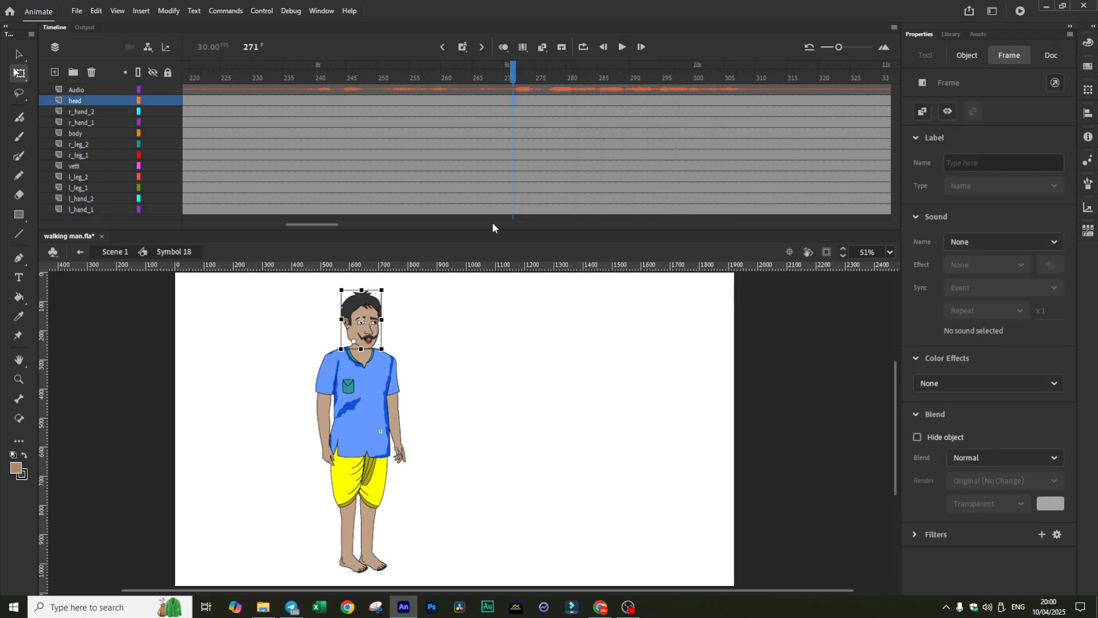
{"action": "left_click", "coordinate": [366, 320]}
{"action": "left_click_drag", "start_coordinate": [385, 288], "coordinate": [395, 303]}
{"action": "left_click", "coordinate": [327, 411]}
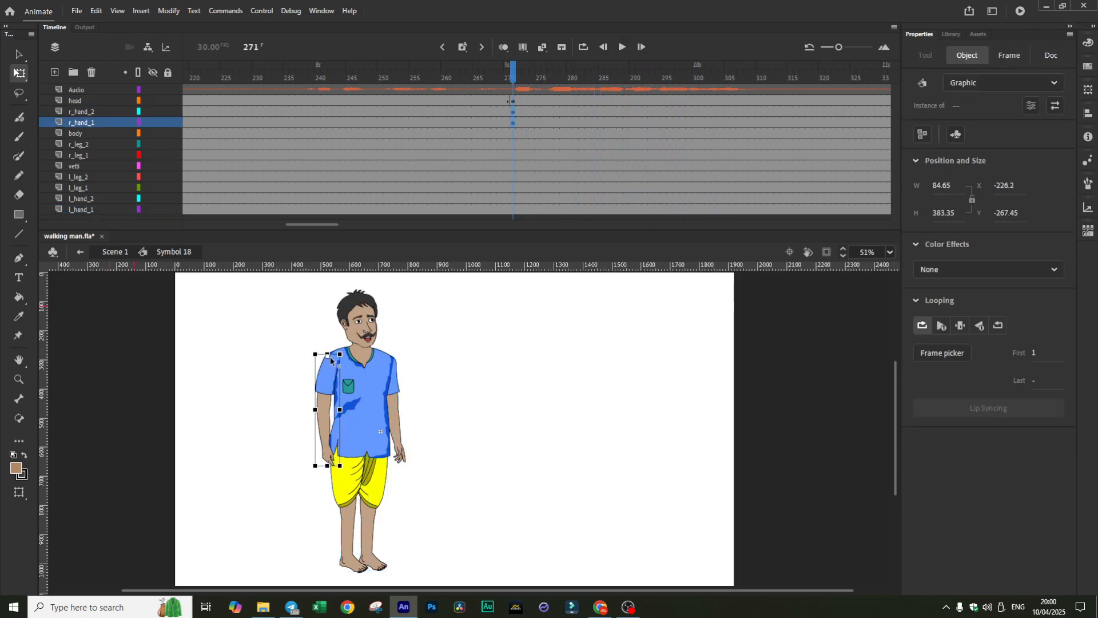
{"action": "left_click_drag", "start_coordinate": [356, 467], "coordinate": [434, 406]}
{"action": "left_click", "coordinate": [471, 427]}
- Select the head, body and both arms together at frame 271 and lean the upper body backward
{"action": "left_click", "coordinate": [358, 434]}
{"action": "left_click", "coordinate": [393, 375]}
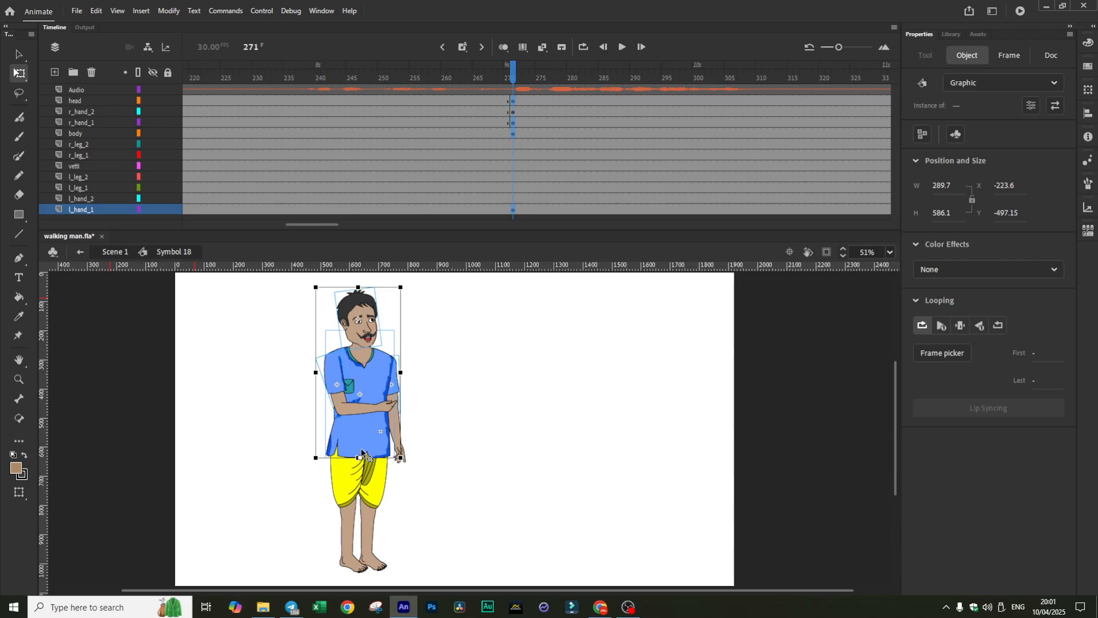
{"action": "mouse_move", "coordinate": [411, 287]}
{"action": "left_mouse_down"}
{"action": "mouse_move", "coordinate": [416, 302]}
{"action": "mouse_move", "coordinate": [400, 282]}
{"action": "left_mouse_up"}
{"action": "left_click", "coordinate": [510, 336]}
- At frame 271, bend the l_hand forearm outward and raise the whole arm forward so the hand points up at chest height
{"action": "left_click", "coordinate": [394, 382]}
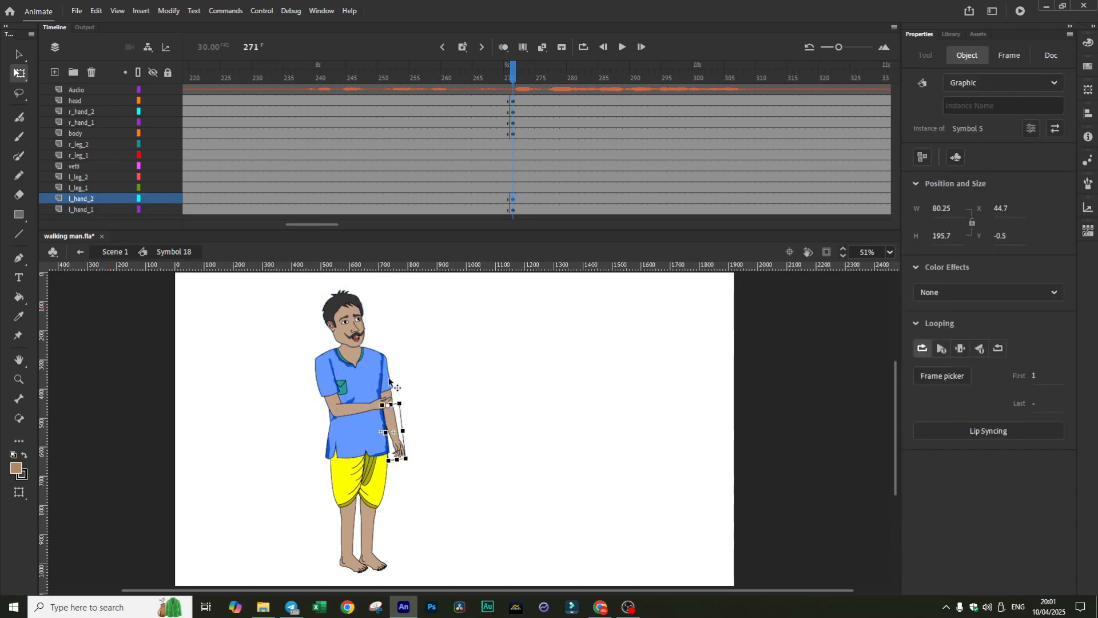
{"action": "left_click", "coordinate": [388, 384]}
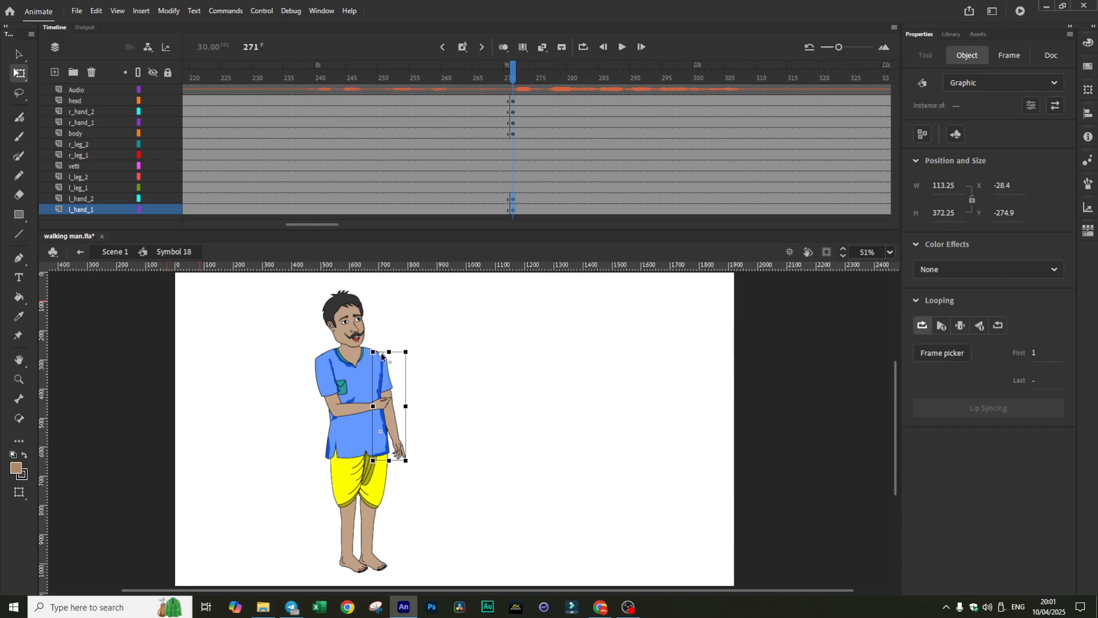
{"action": "left_click_drag", "start_coordinate": [416, 466], "coordinate": [471, 392]}
{"action": "left_click", "coordinate": [408, 433]}
{"action": "left_click", "coordinate": [589, 326]}
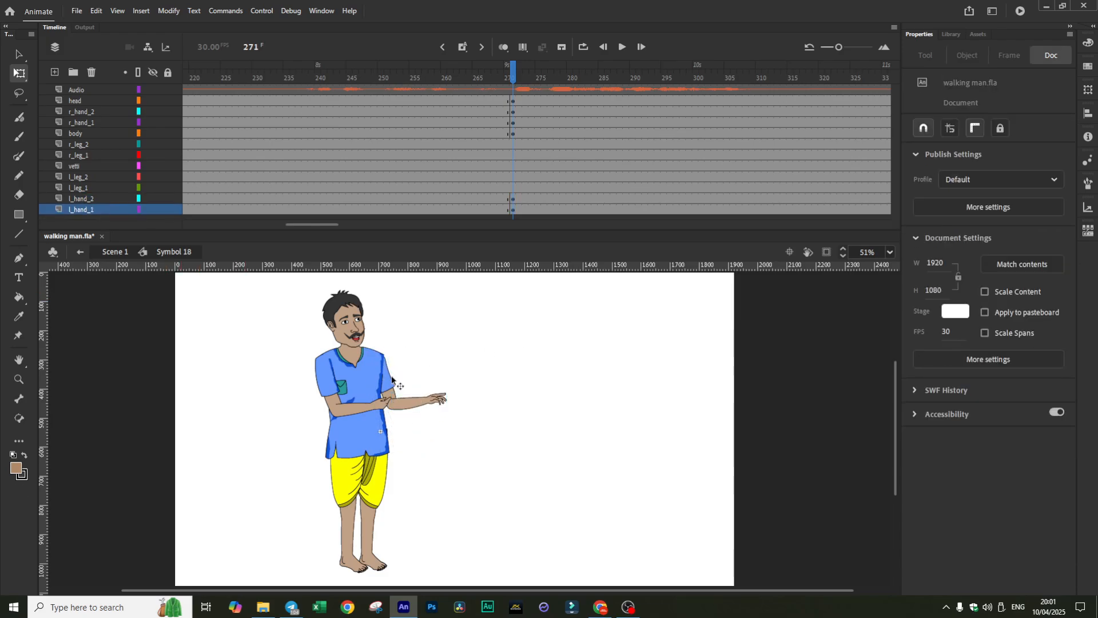
{"action": "left_click", "coordinate": [404, 393]}
{"action": "left_click", "coordinate": [426, 402], "text": "shift"}
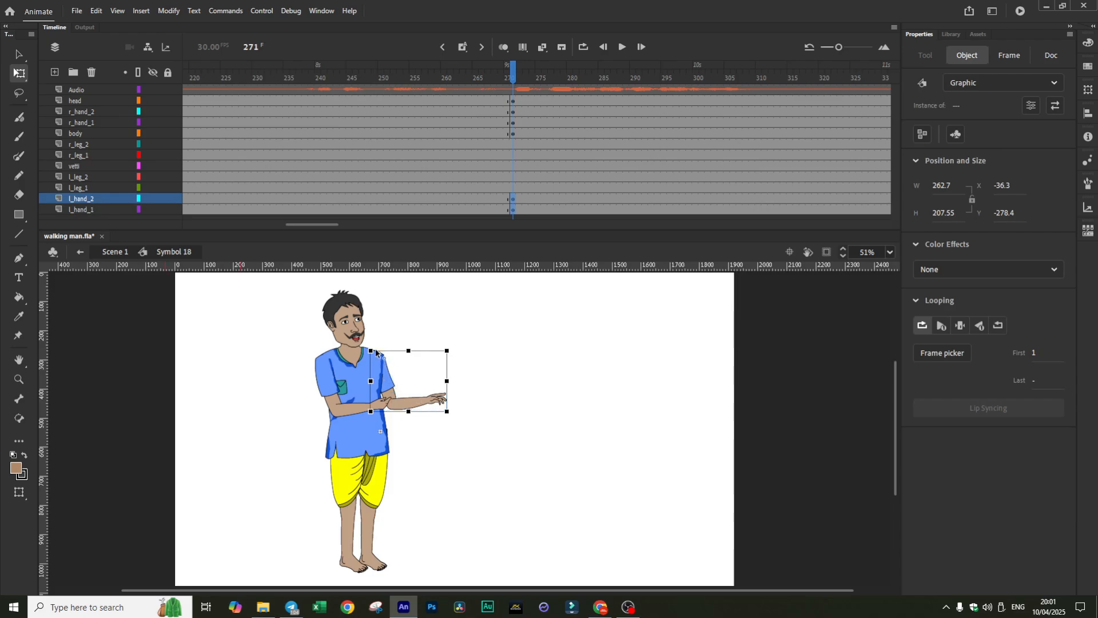
{"action": "left_click_drag", "start_coordinate": [457, 415], "coordinate": [534, 378]}
{"action": "left_click", "coordinate": [534, 378]}
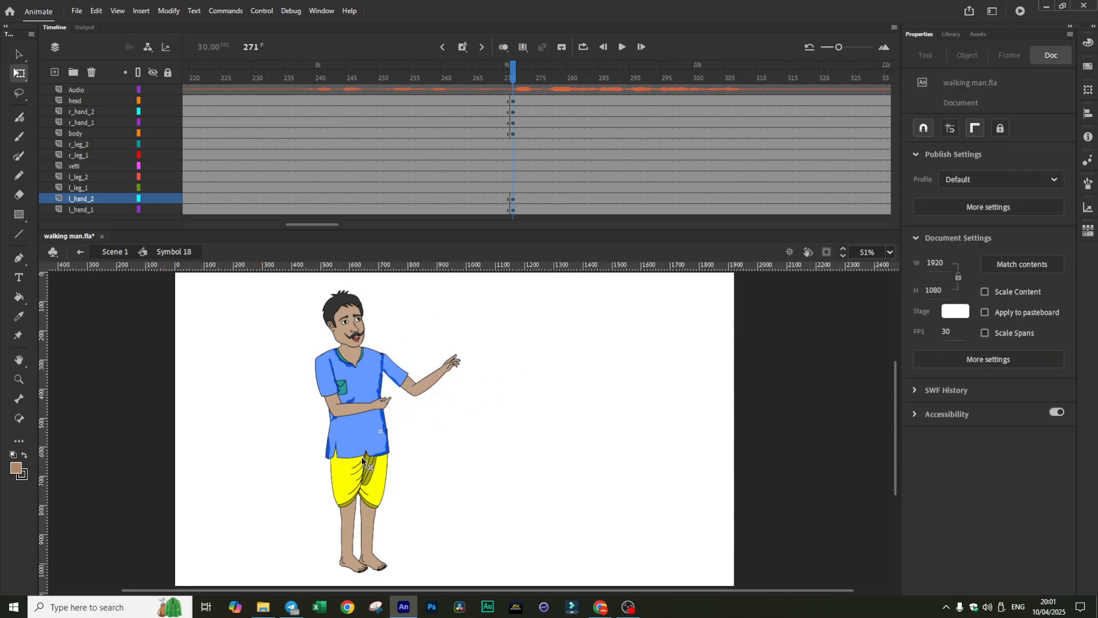
- Play the section around frame 271 to check the raised-arm pose against the speech and find where it should end
{"action": "left_click", "coordinate": [416, 85]}
{"action": "left_click", "coordinate": [622, 47]}
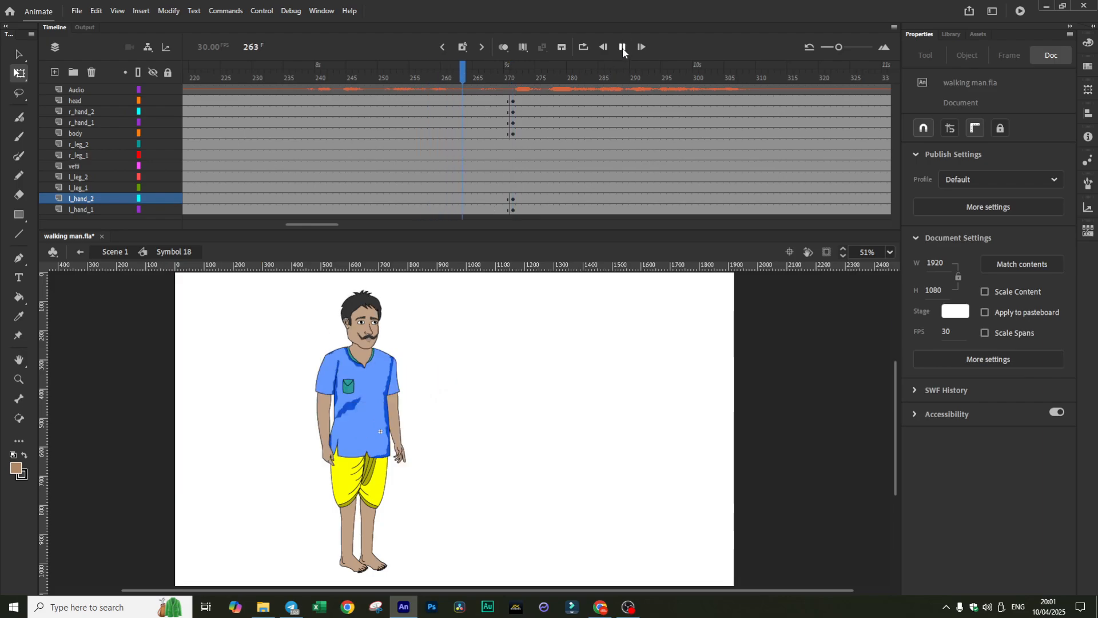
{"action": "left_click", "coordinate": [529, 105]}
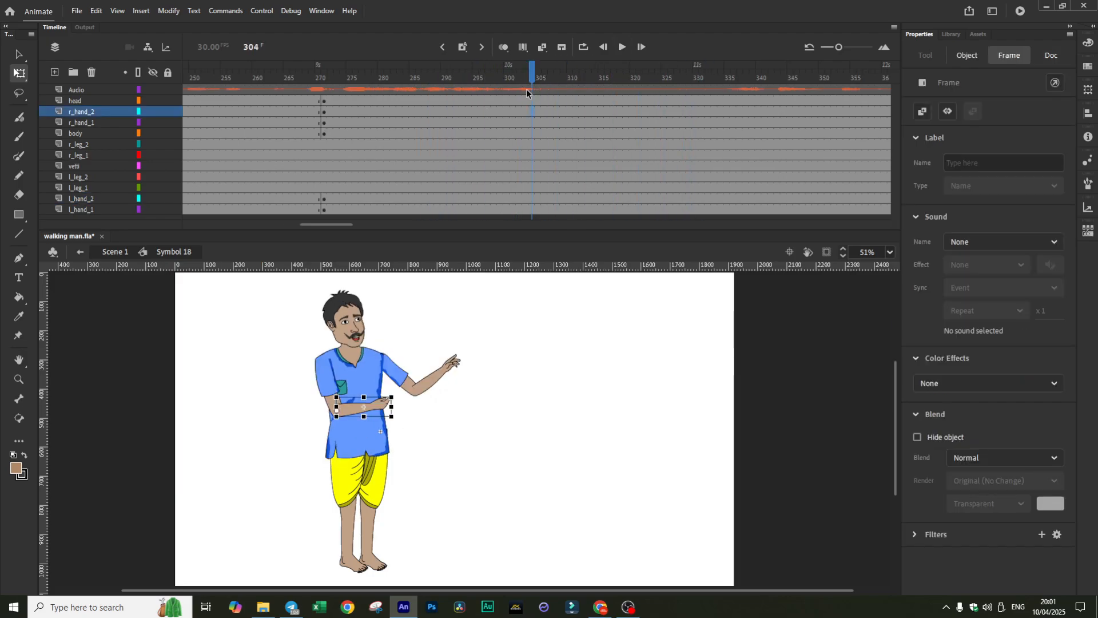
{"action": "left_click", "coordinate": [297, 87]}
{"action": "left_click", "coordinate": [622, 47]}
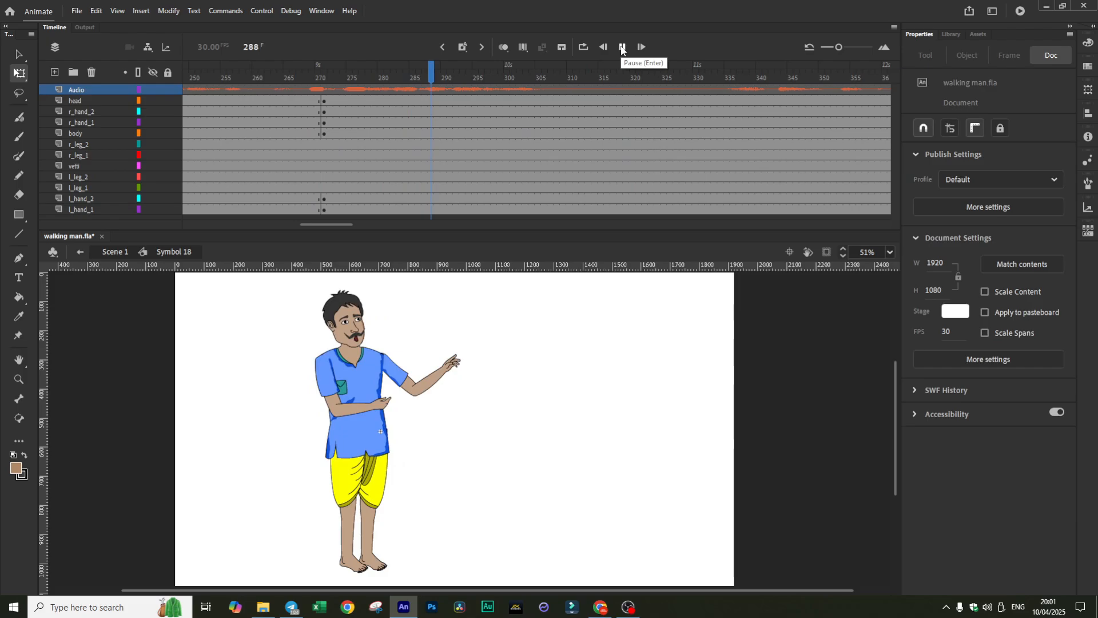
- Insert keyframes at frames 294, 298 and 302 on all body-part layers from head to l_hand_1
{"action": "left_click", "coordinate": [470, 77]}
{"action": "left_click_drag", "start_coordinate": [470, 100], "coordinate": [468, 230]}
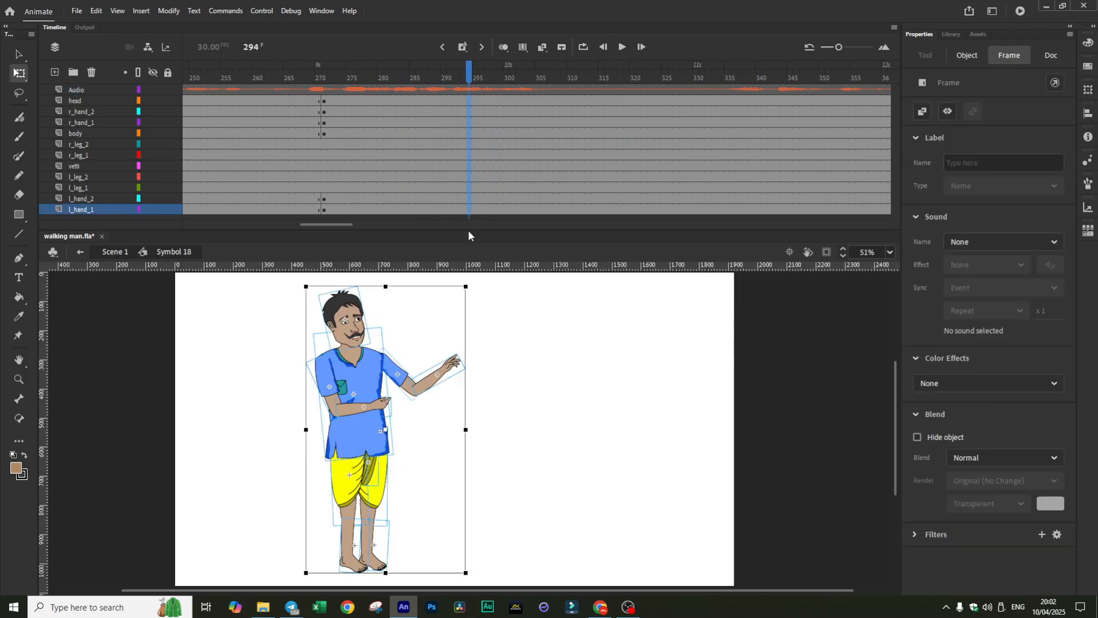
{"action": "key", "text": "F6"}
{"action": "left_click", "coordinate": [495, 100]}
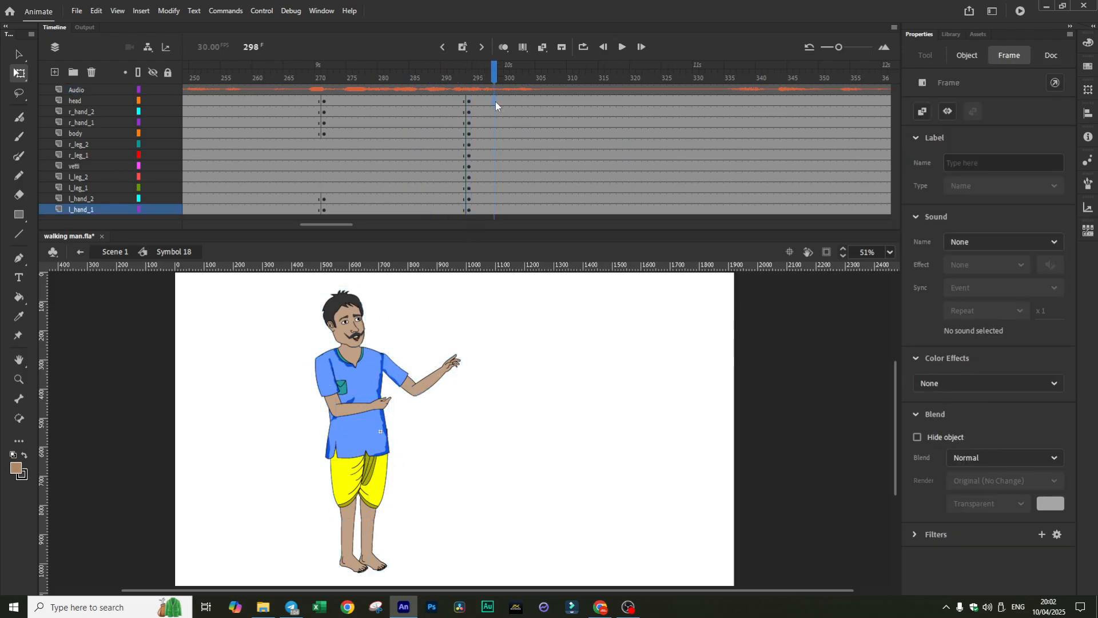
{"action": "key", "text": "F6"}
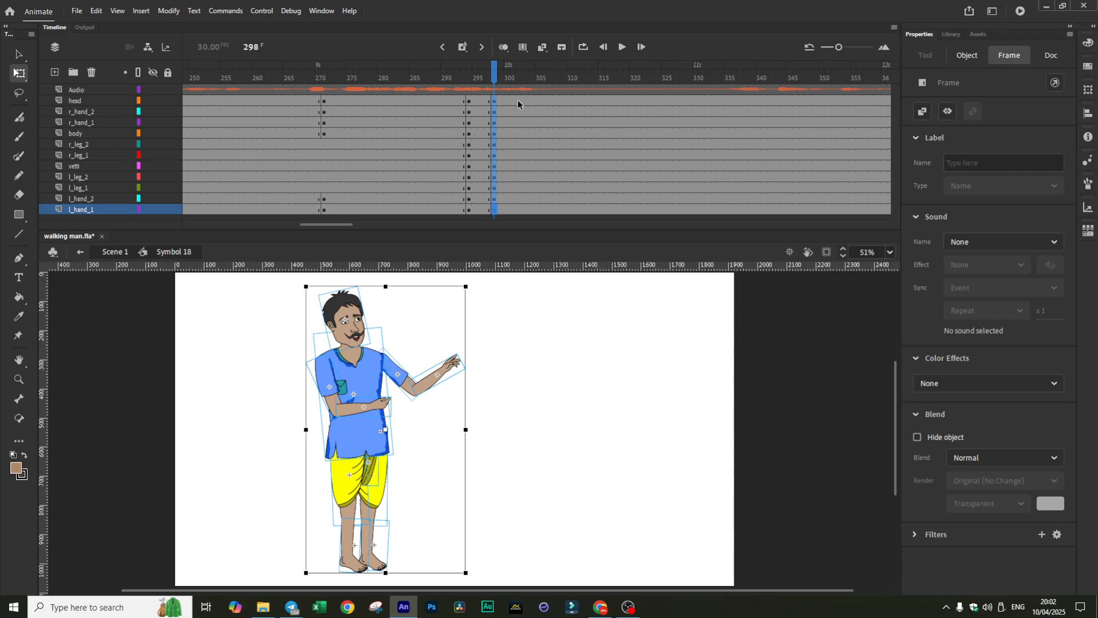
{"action": "left_click_drag", "start_coordinate": [518, 101], "coordinate": [523, 190]}
{"action": "key", "text": "F6"}
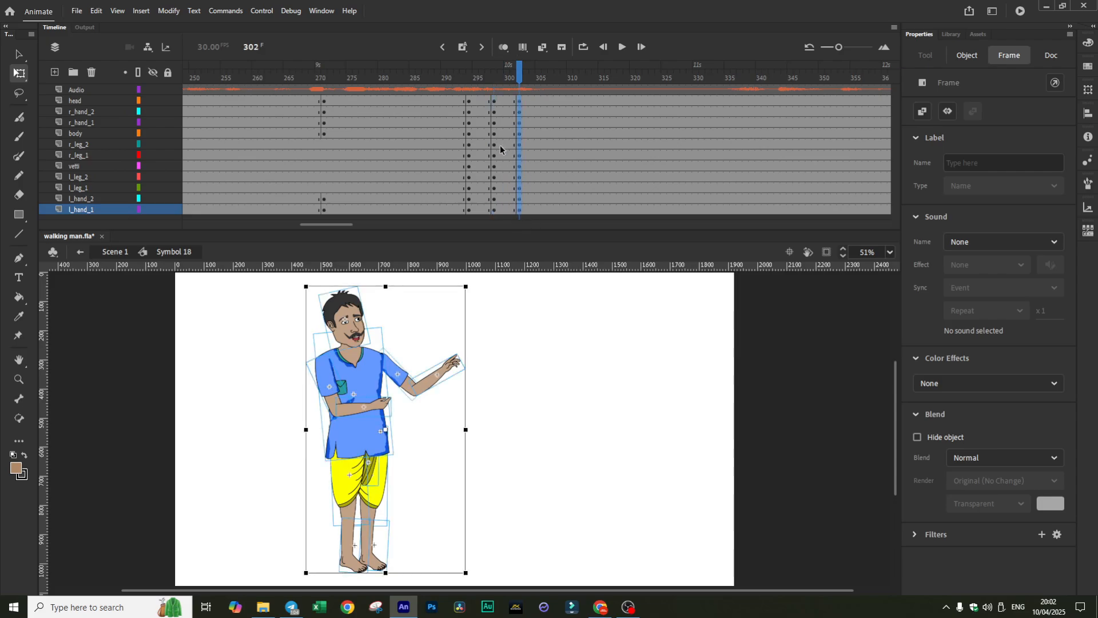
- Try squashing the whole character slightly toward the feet at frame 298 and tilting the head forward
{"action": "left_click", "coordinate": [497, 77]}
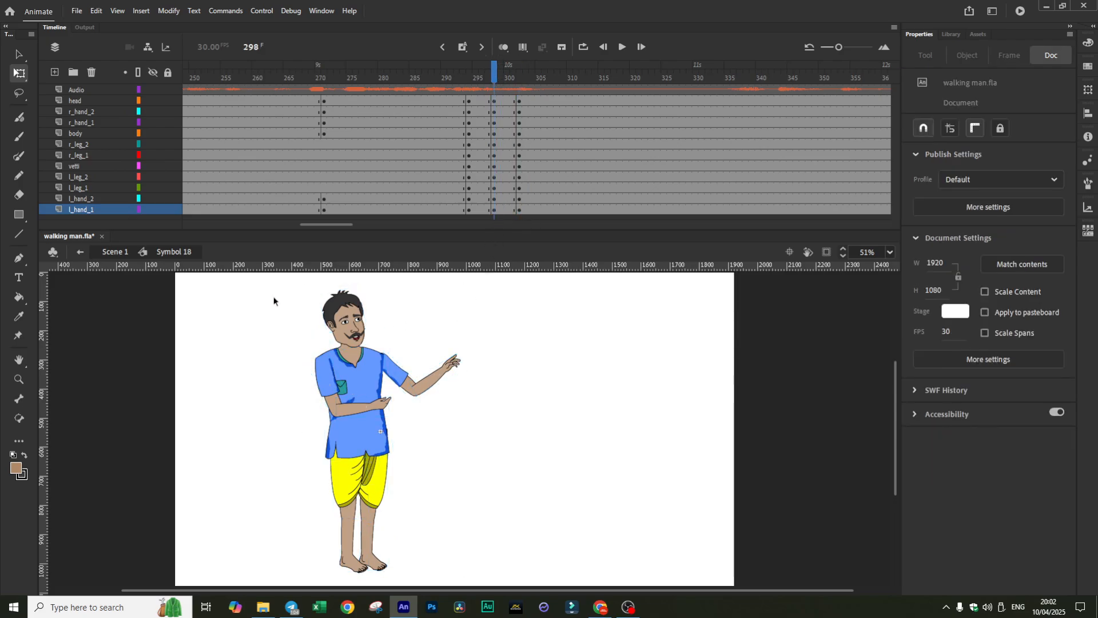
{"action": "left_click_drag", "start_coordinate": [273, 302], "coordinate": [452, 500]}
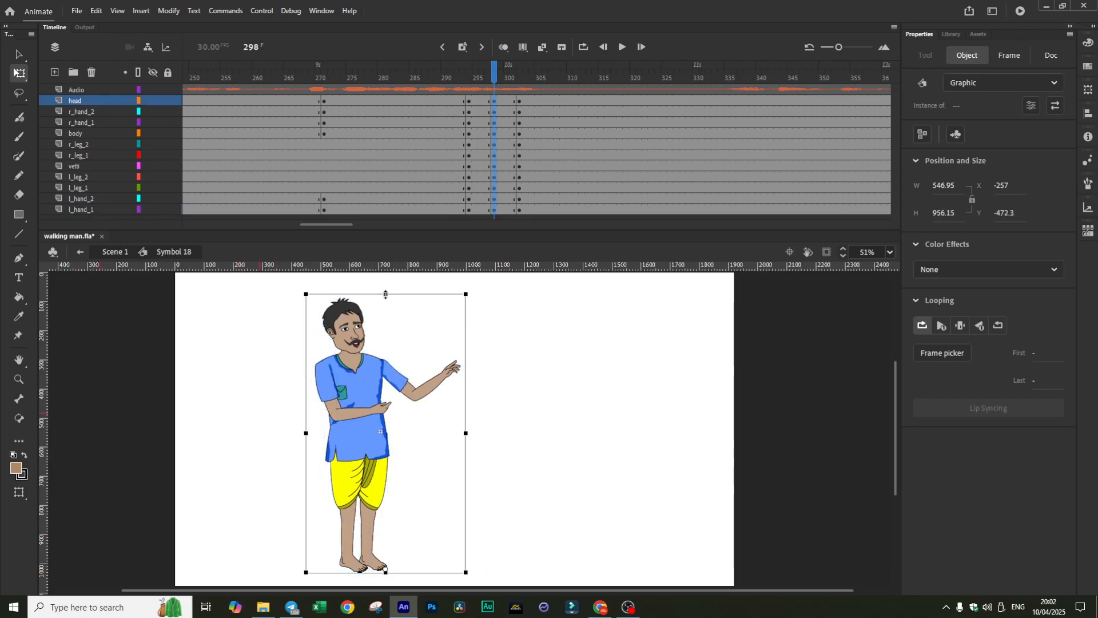
{"action": "left_click", "coordinate": [505, 298]}
{"action": "left_click", "coordinate": [351, 328]}
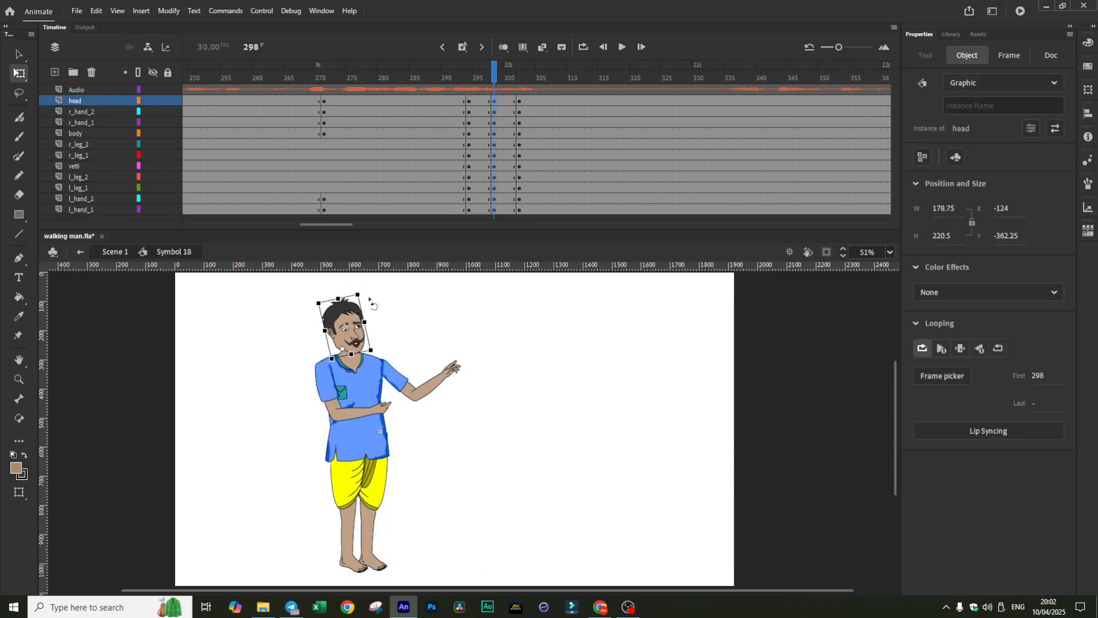
{"action": "left_click_drag", "start_coordinate": [378, 301], "coordinate": [375, 294]}
{"action": "left_click", "coordinate": [378, 295]}
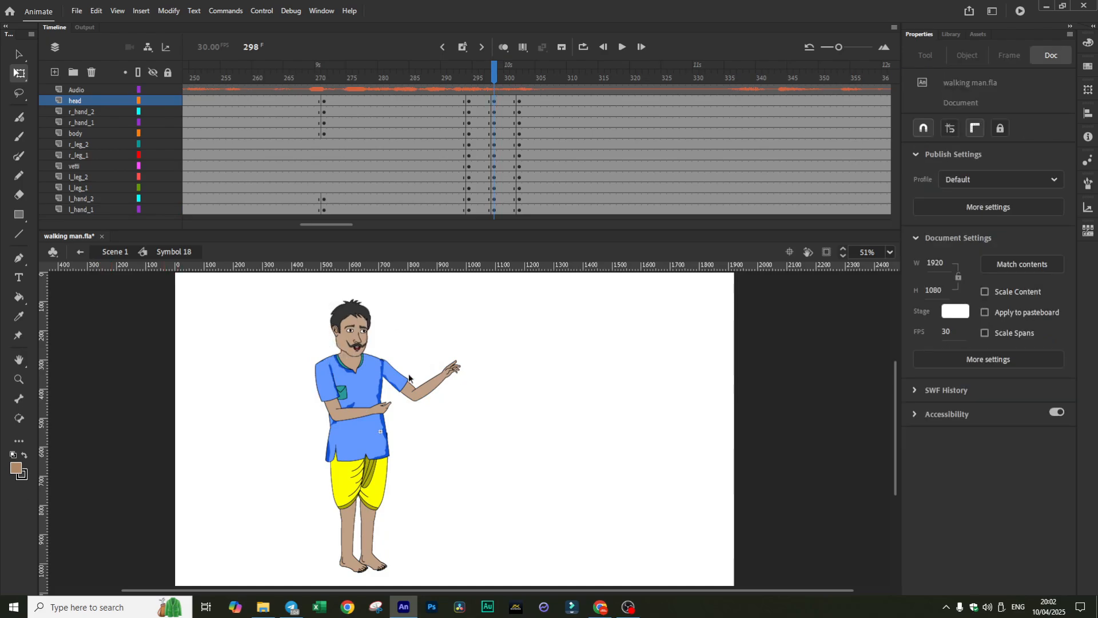
- Try lowering the raised l_hand arm at frame 298 until the forearm is horizontal
{"action": "left_click", "coordinate": [406, 379]}
{"action": "left_click", "coordinate": [409, 378]}
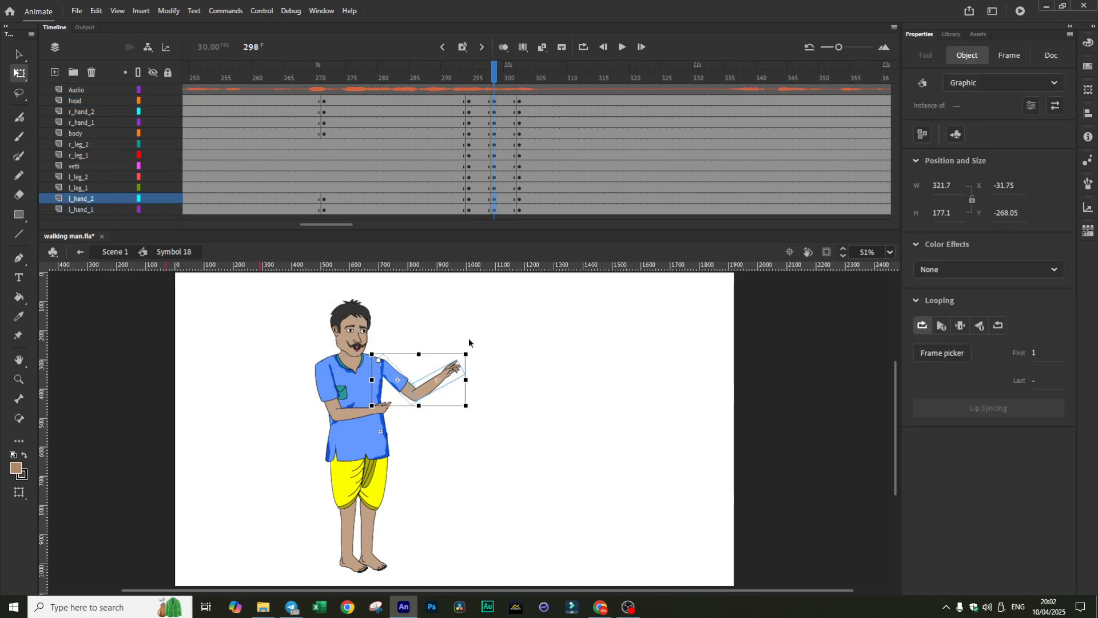
{"action": "left_click_drag", "start_coordinate": [474, 355], "coordinate": [469, 403]}
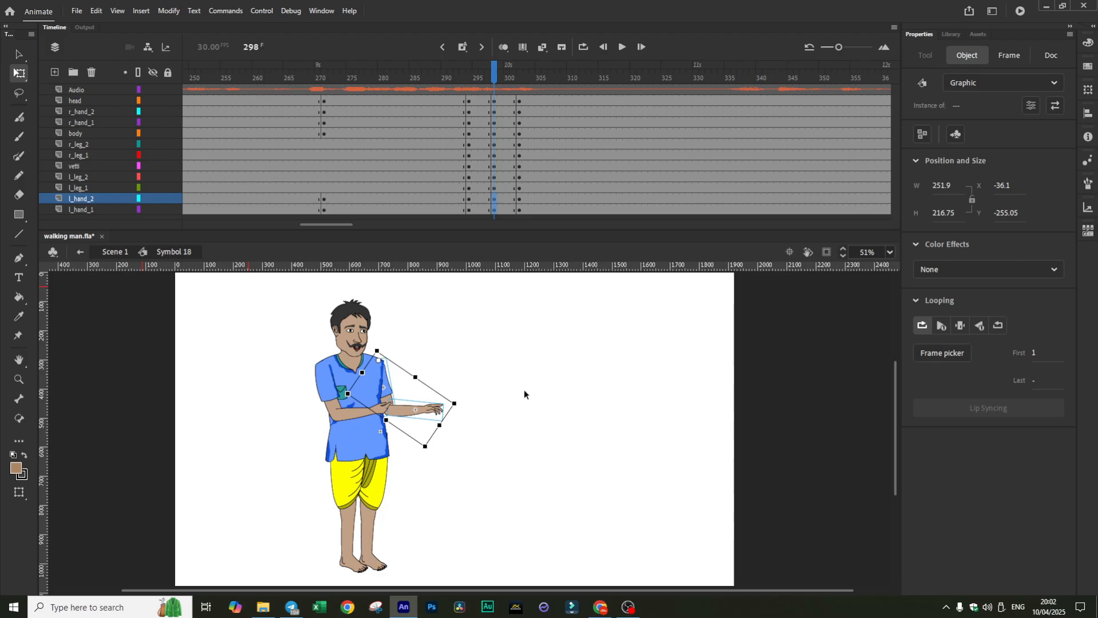
{"action": "left_click", "coordinate": [514, 395]}
{"action": "left_click", "coordinate": [380, 413]}
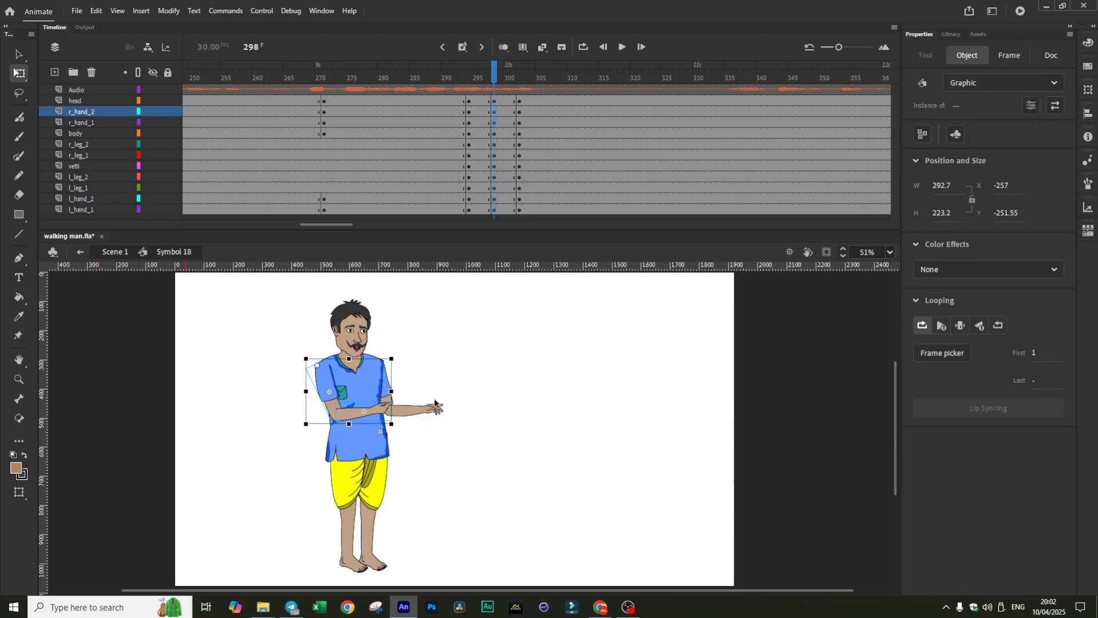
- Undo the arm and head rotations and the squash of the whole character at frame 298
{"action": "key", "text": "ctrl+z"}
{"action": "key", "text": "ctrl+z"}
{"action": "key", "text": "ctrl+z"}
{"action": "key", "text": "ctrl+z"}
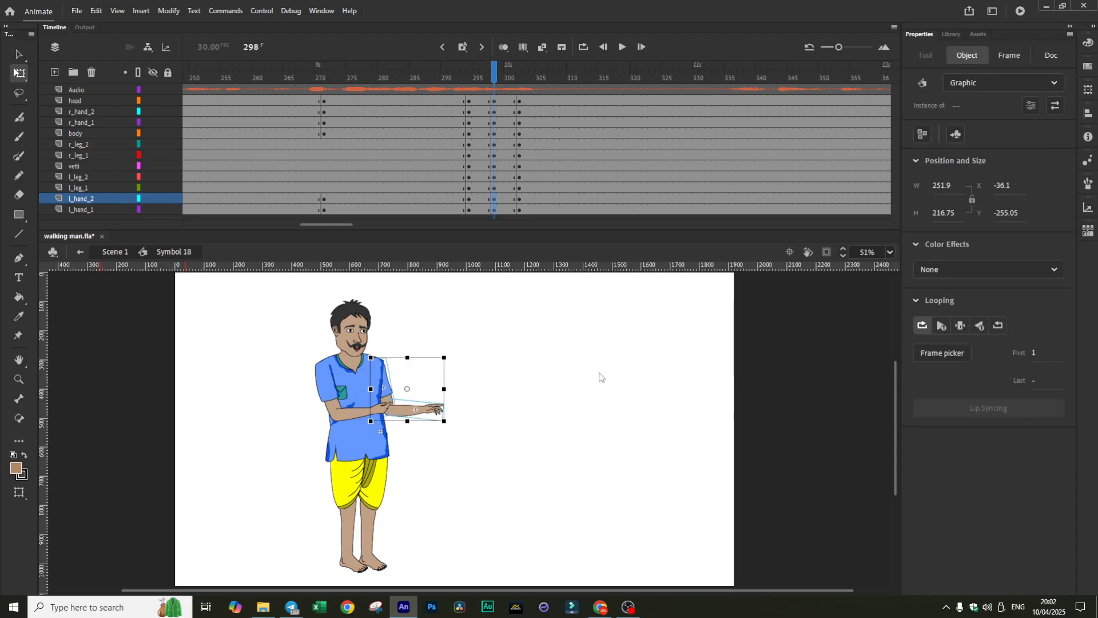
{"action": "key", "text": "ctrl+z"}
{"action": "key", "text": "ctrl+z"}
{"action": "key", "text": "ctrl+z"}
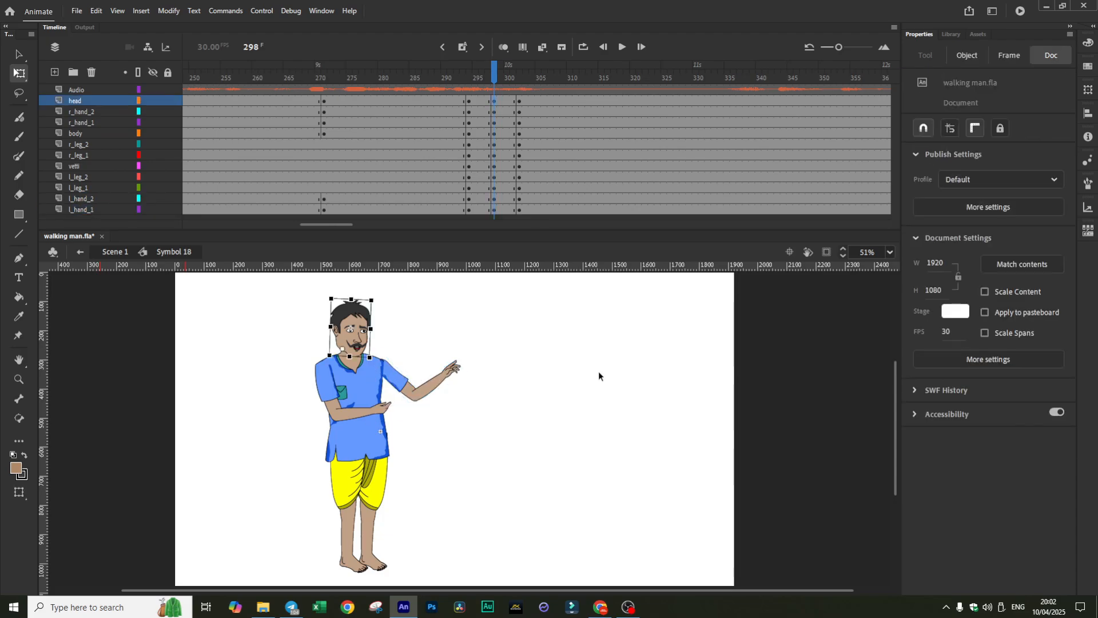
{"action": "key", "text": "ctrl+z"}
{"action": "key", "text": "ctrl+z"}
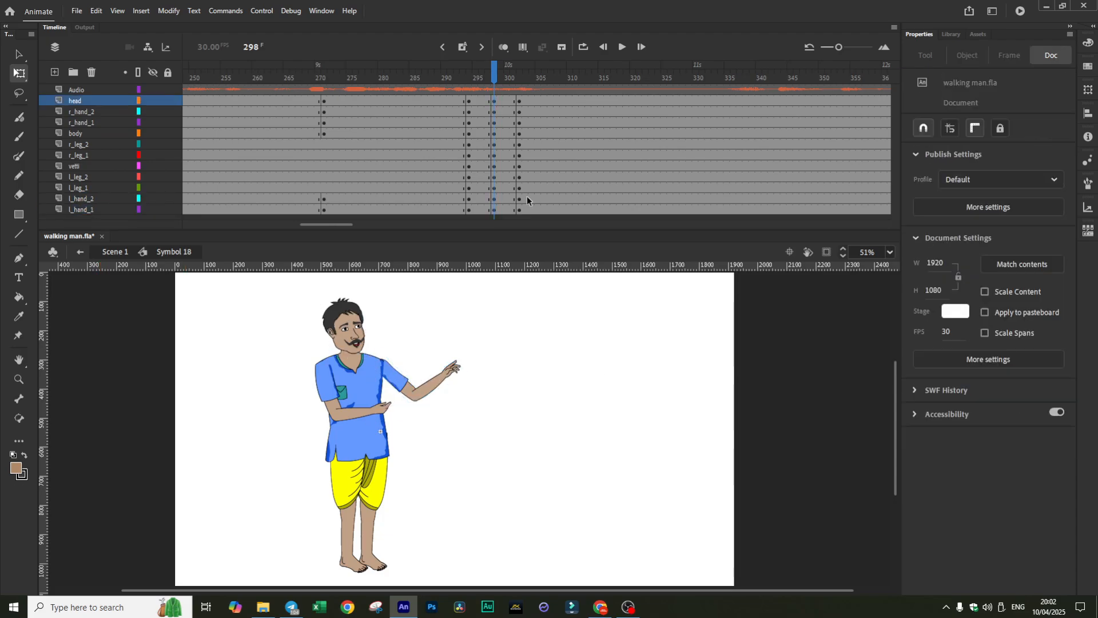
{"action": "left_click_drag", "start_coordinate": [265, 304], "coordinate": [506, 582]}
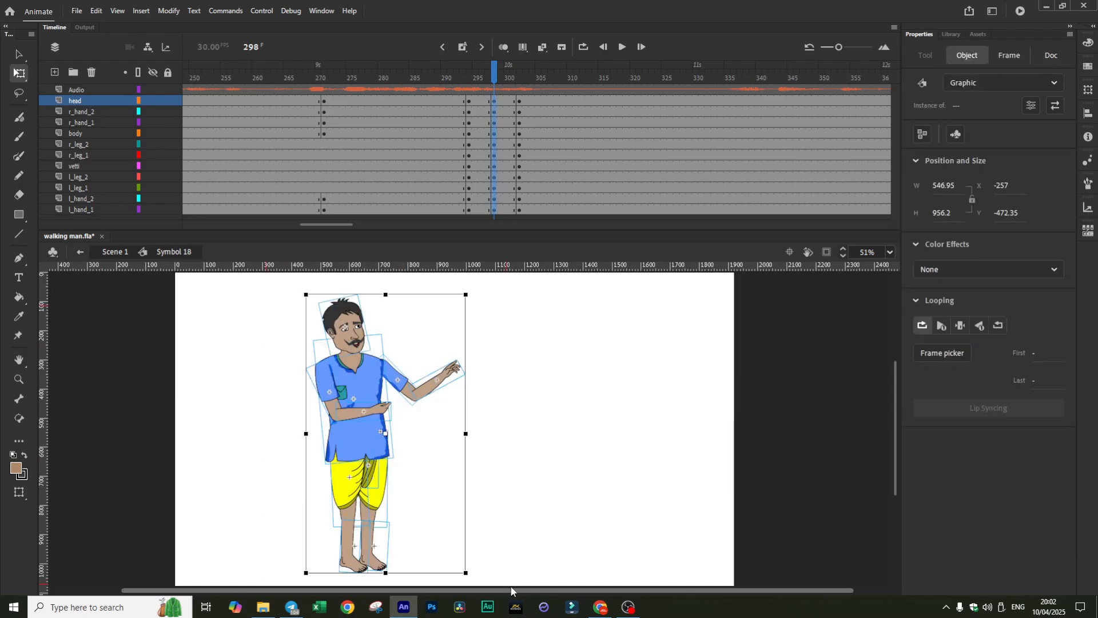
{"action": "left_click", "coordinate": [593, 502]}
{"action": "key", "text": "ctrl+z"}
- Select the whole character at frame 298 and move its transformation point down to the feet
{"action": "left_click", "coordinate": [544, 402]}
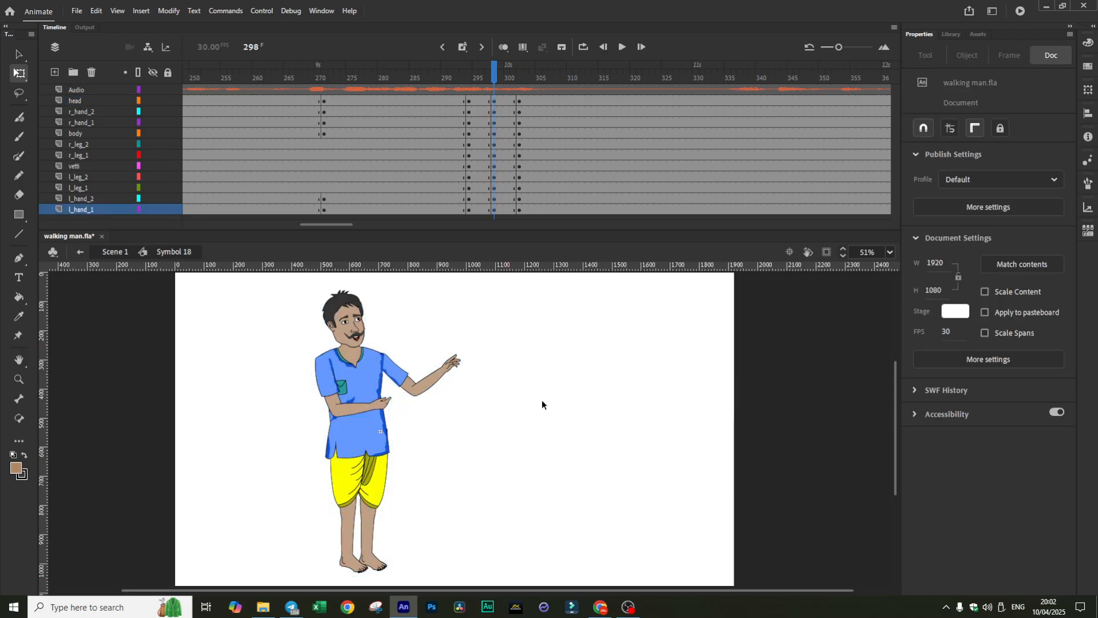
{"action": "left_click_drag", "start_coordinate": [280, 294], "coordinate": [508, 567]}
{"action": "left_click_drag", "start_coordinate": [382, 432], "coordinate": [374, 570]}
- At frame 302, rotate the head forward so it stands nearly upright on the neck
{"action": "left_click", "coordinate": [519, 139]}
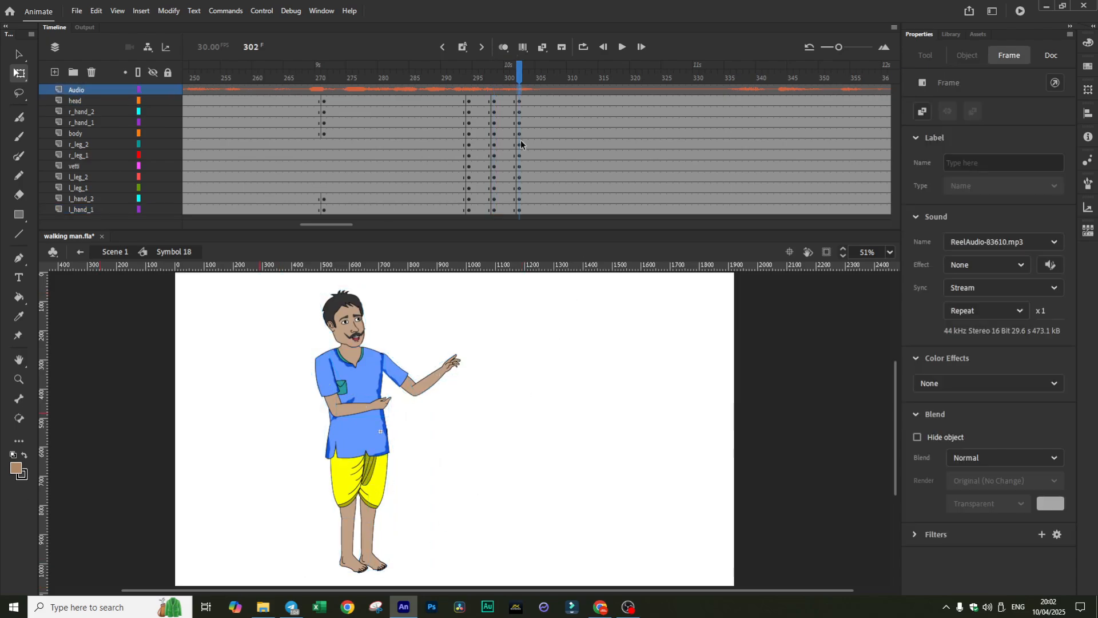
{"action": "left_click", "coordinate": [366, 300]}
{"action": "left_click_drag", "start_coordinate": [365, 283], "coordinate": [375, 282]}
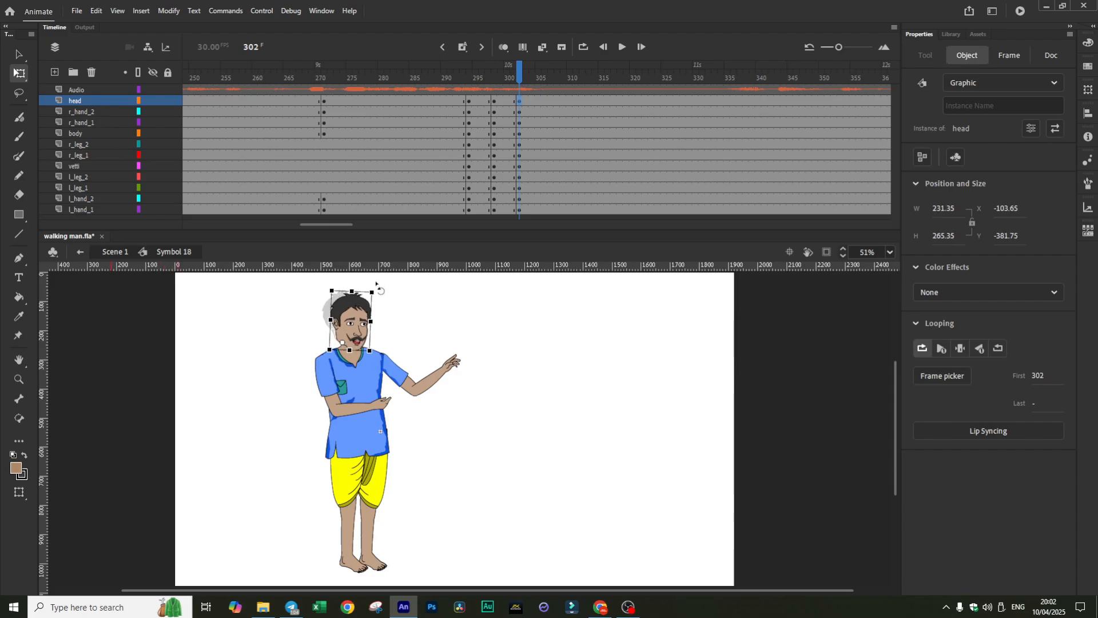
{"action": "left_click", "coordinate": [435, 378]}
- At frame 302, lower the raised l_hand arm beside the body and rotate the r_hand arm so its hand rests on the hip
{"action": "left_click", "coordinate": [384, 369]}
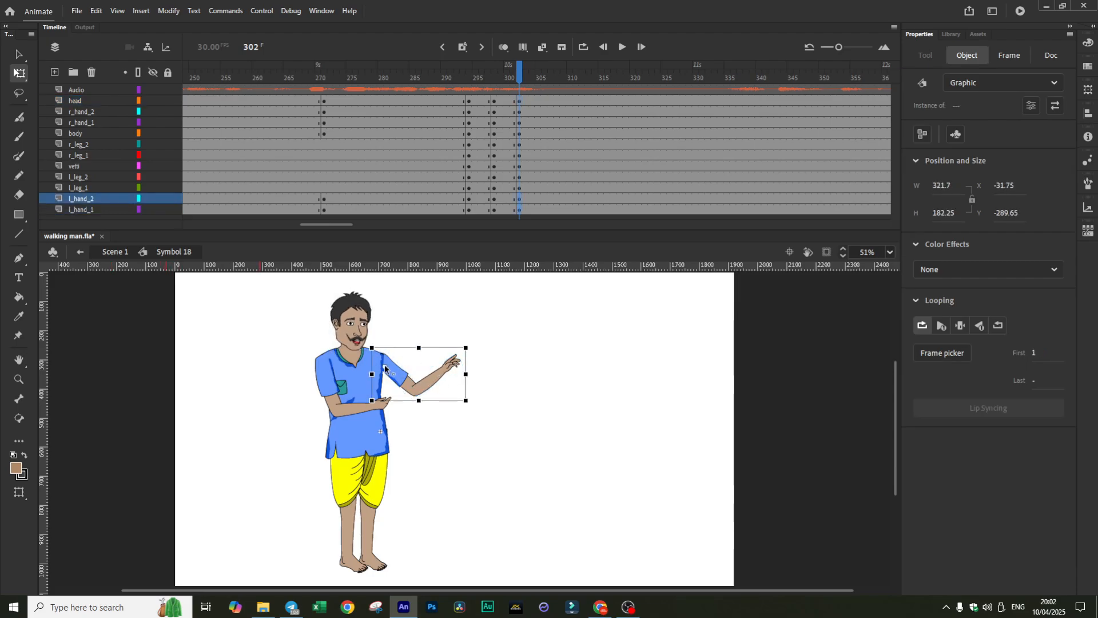
{"action": "left_click_drag", "start_coordinate": [468, 350], "coordinate": [330, 480]}
{"action": "left_click", "coordinate": [323, 374]}
{"action": "left_click", "coordinate": [350, 389]}
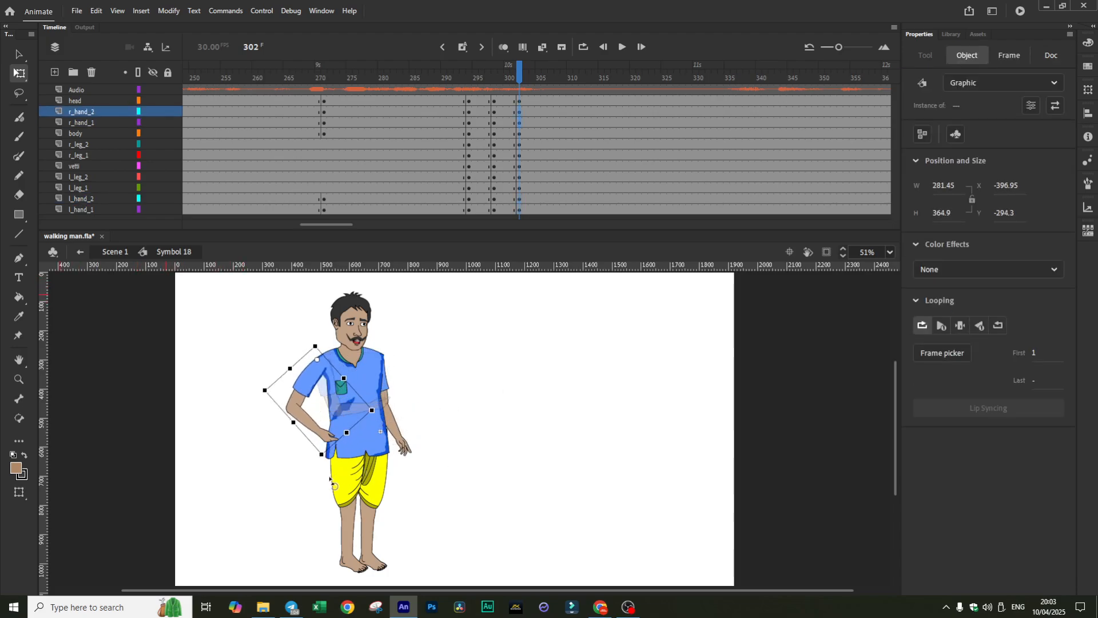
{"action": "left_click", "coordinate": [523, 409]}
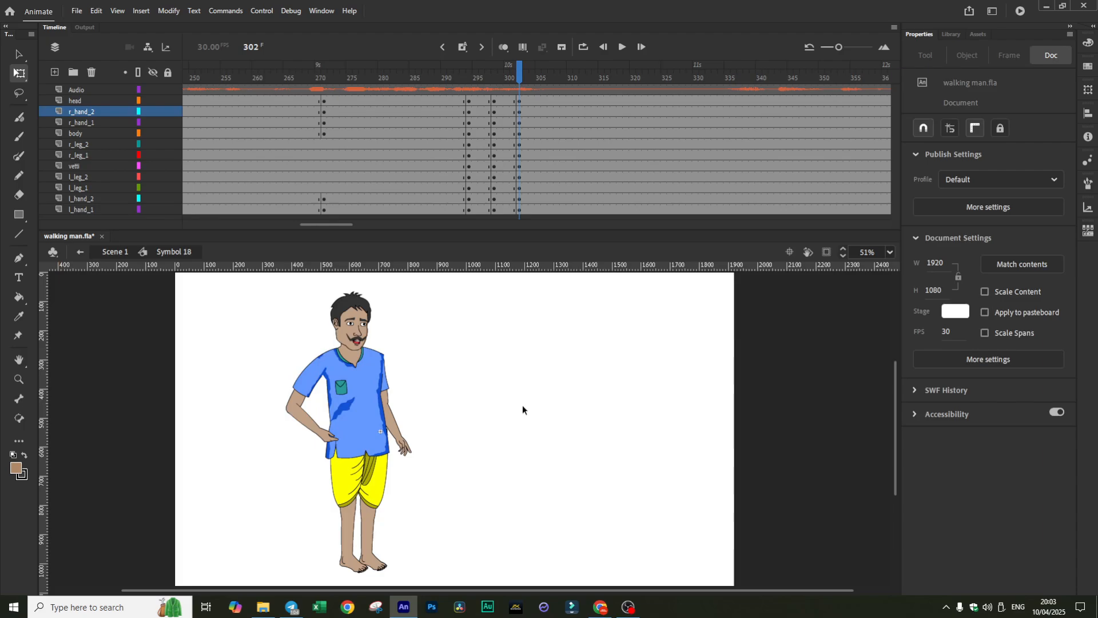
- Create classic tweens between the keyframes from frame 294 to 302 on all body-part layers and play back the gesture
{"action": "left_click_drag", "start_coordinate": [478, 98], "coordinate": [513, 252]}
{"action": "right_click", "coordinate": [489, 161]}
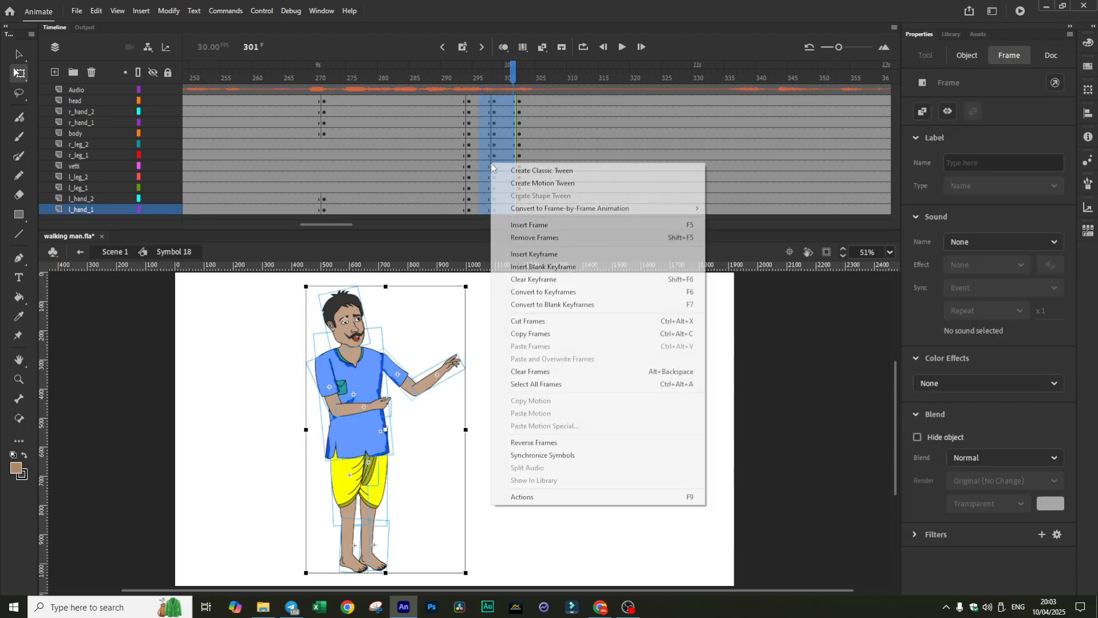
{"action": "left_click", "coordinate": [526, 194]}
{"action": "left_click", "coordinate": [442, 90]}
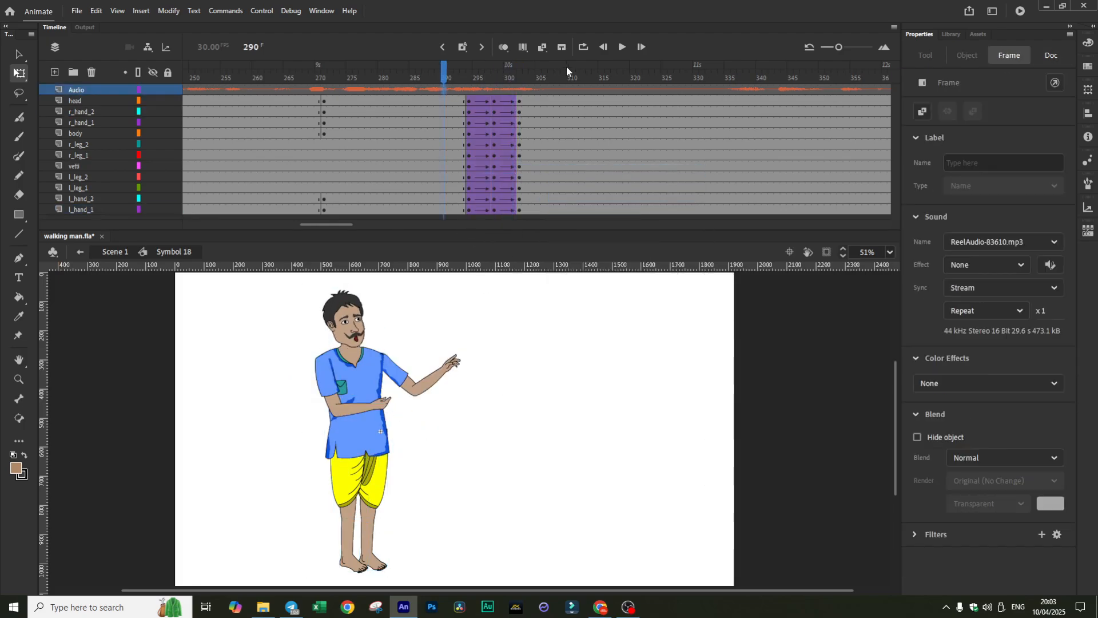
{"action": "left_click", "coordinate": [623, 47]}
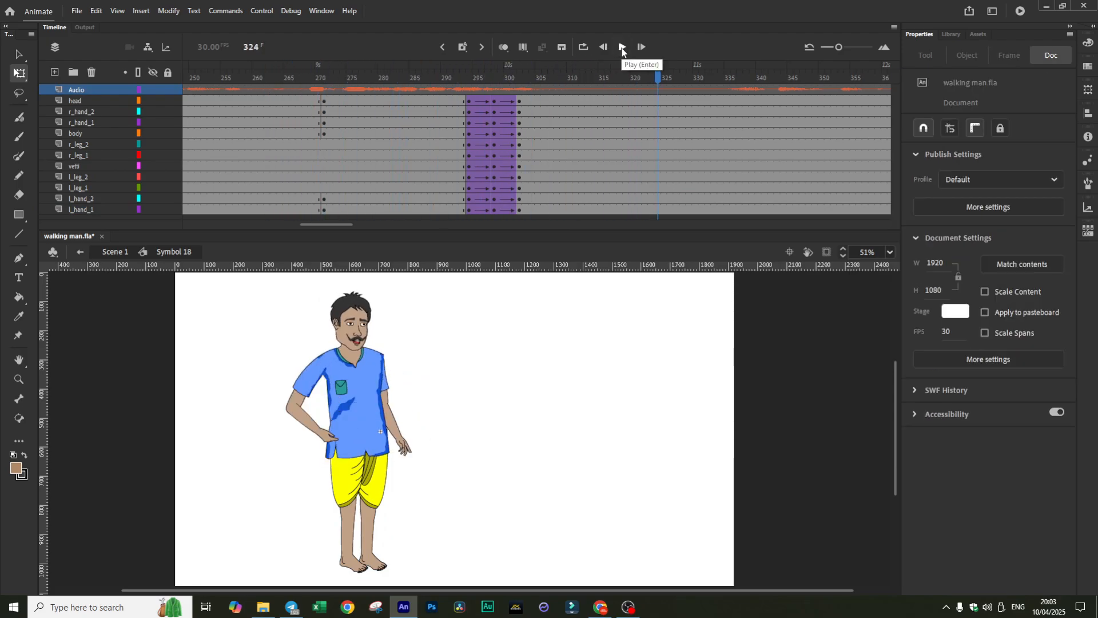
{"action": "left_click", "coordinate": [622, 47]}
{"action": "left_click_drag", "start_coordinate": [660, 68], "coordinate": [312, 69]}
{"action": "left_click", "coordinate": [622, 47]}
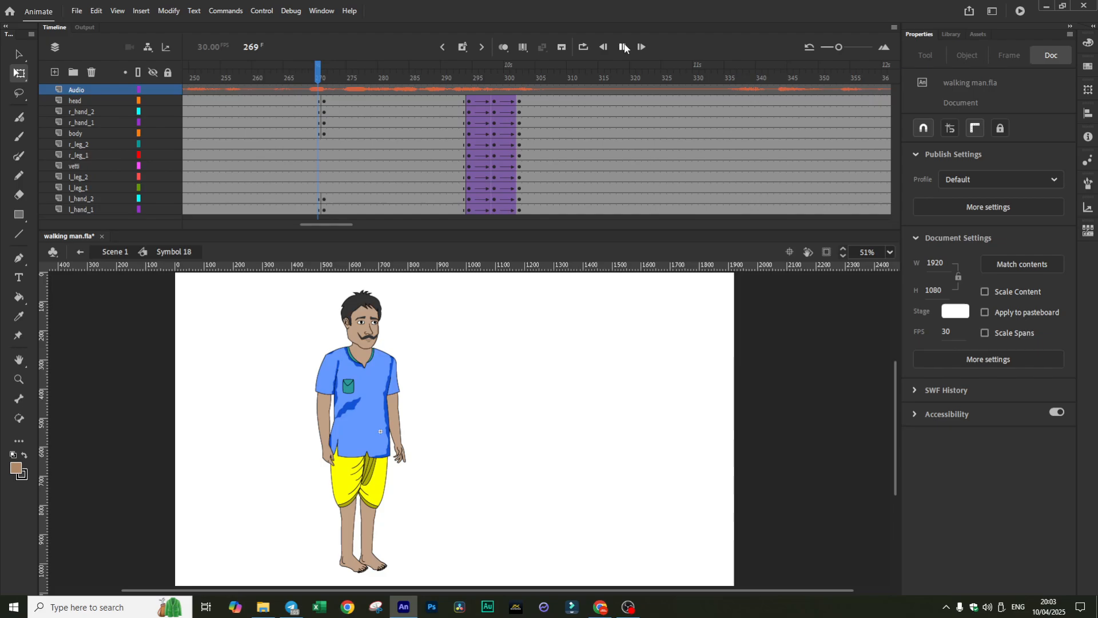
{"action": "left_click", "coordinate": [623, 47]}
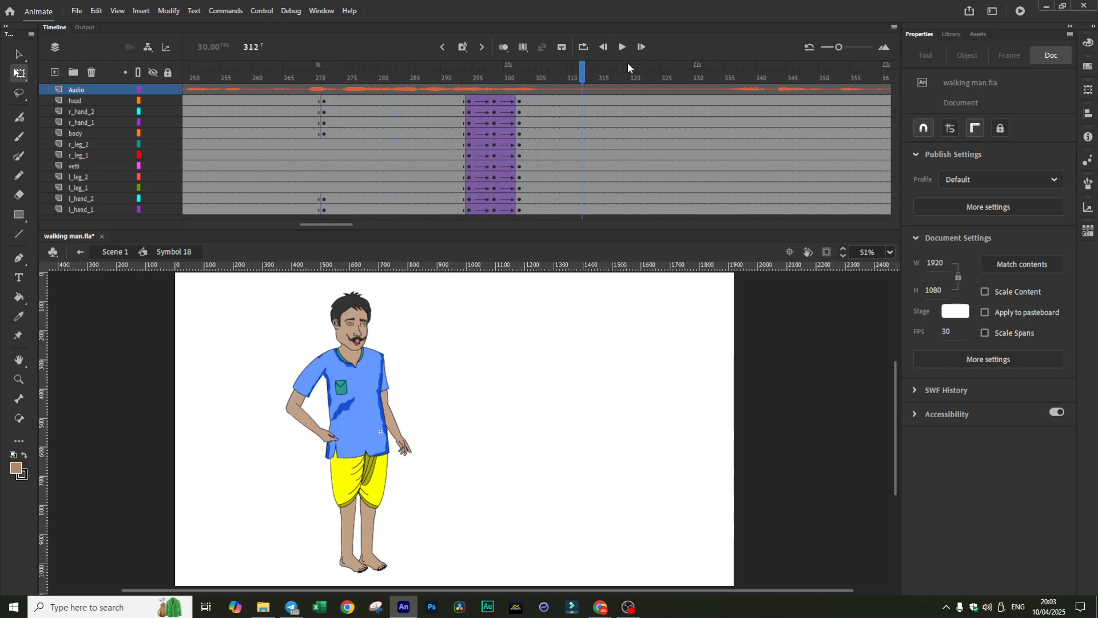
- Try squashing the whole character slightly toward the feet at frame 298 and play back the result
{"action": "left_click_drag", "start_coordinate": [582, 74], "coordinate": [496, 83]}
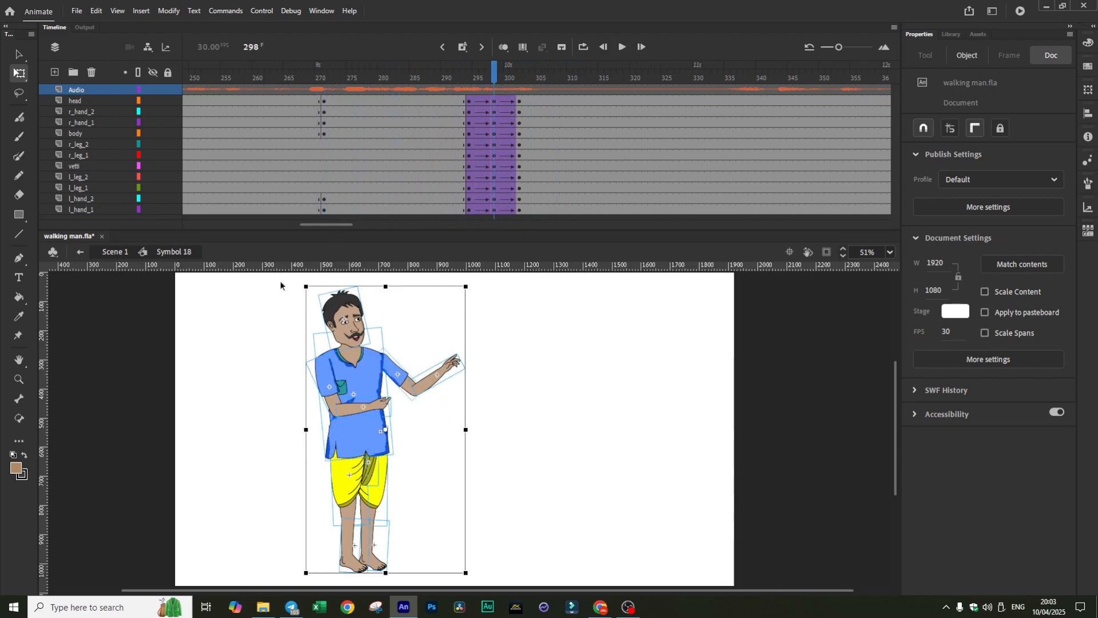
{"action": "left_click", "coordinate": [394, 437]}
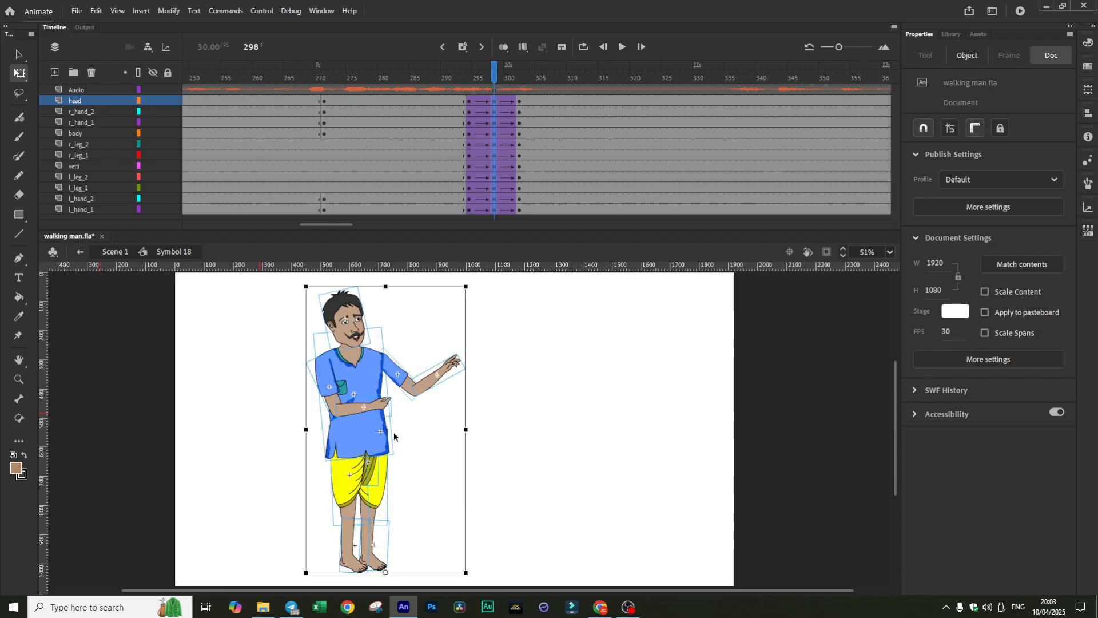
{"action": "left_click", "coordinate": [543, 313]}
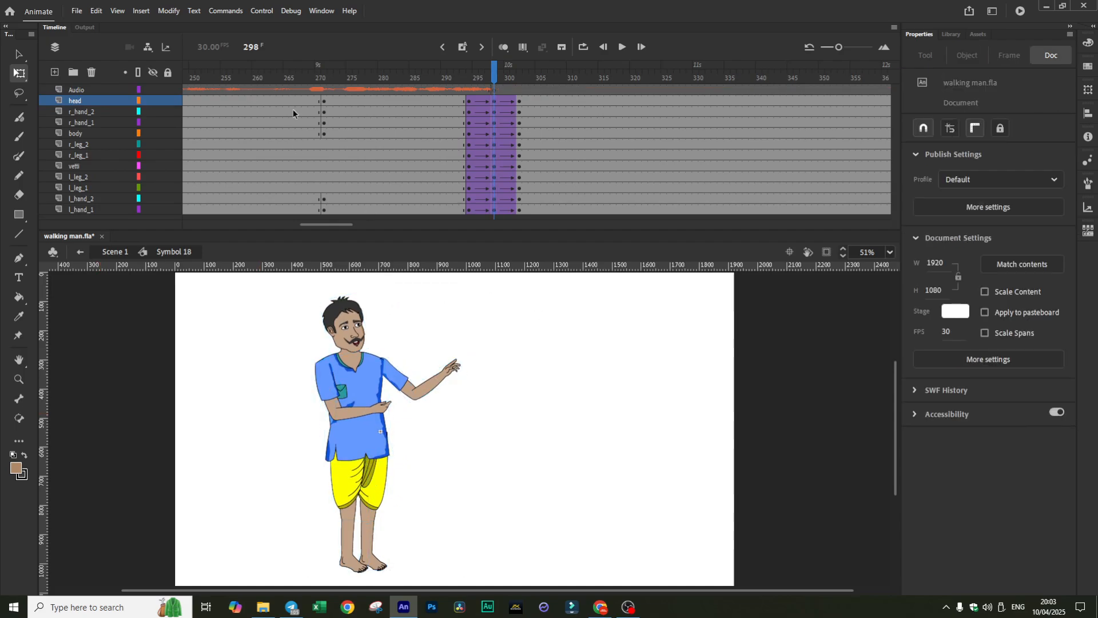
{"action": "left_click", "coordinate": [298, 89]}
{"action": "left_click", "coordinate": [623, 47]}
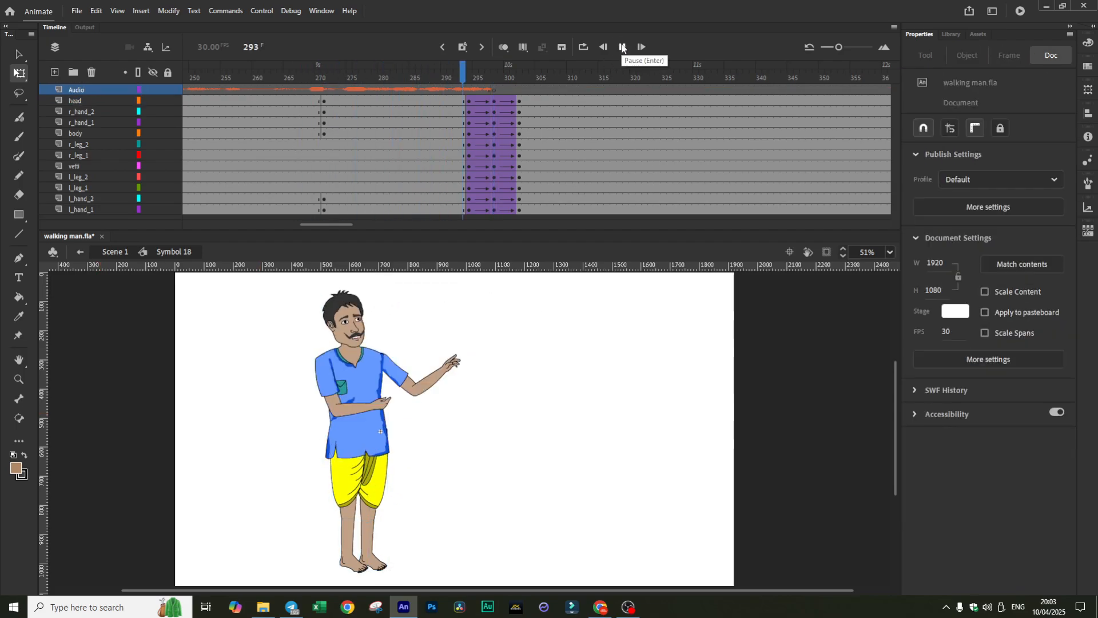
{"action": "left_click", "coordinate": [622, 47]}
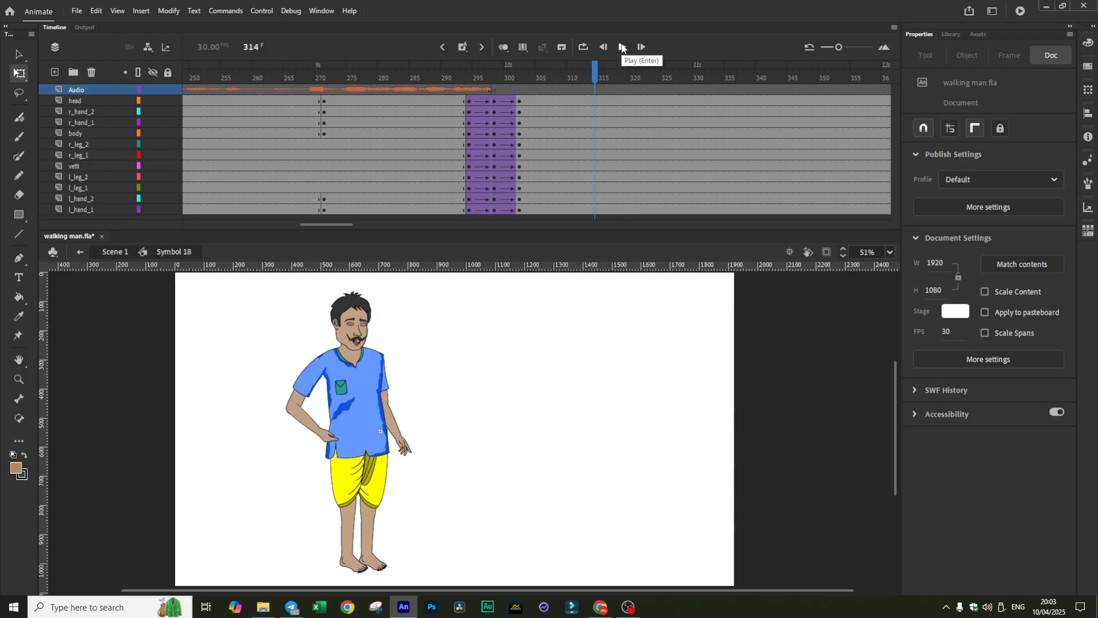
{"action": "left_click", "coordinate": [495, 100]}
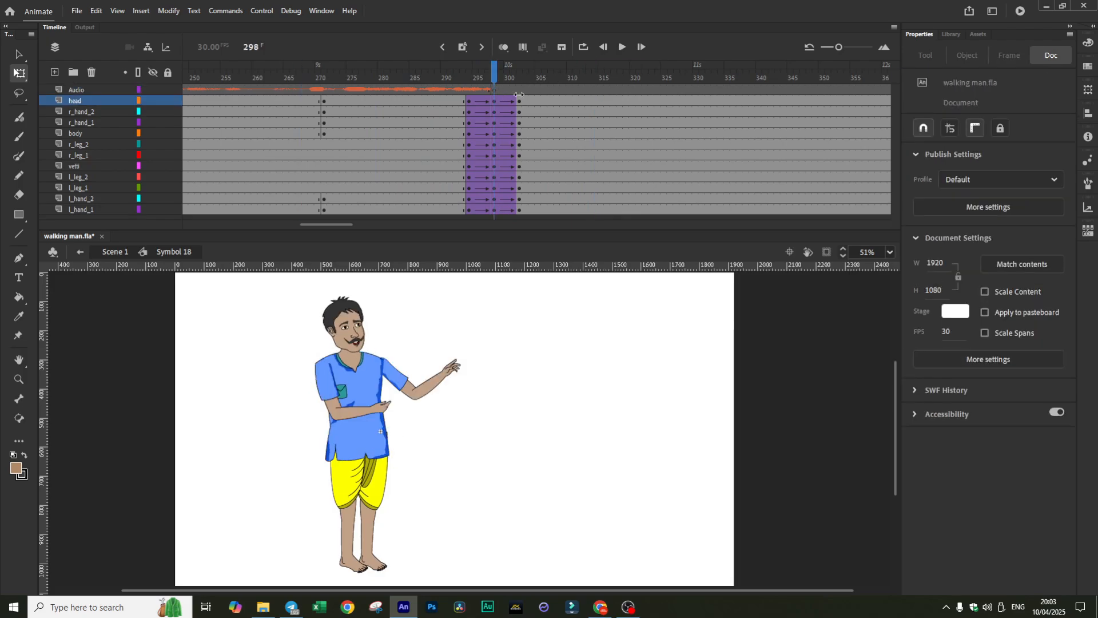
{"action": "key", "text": "Return"}
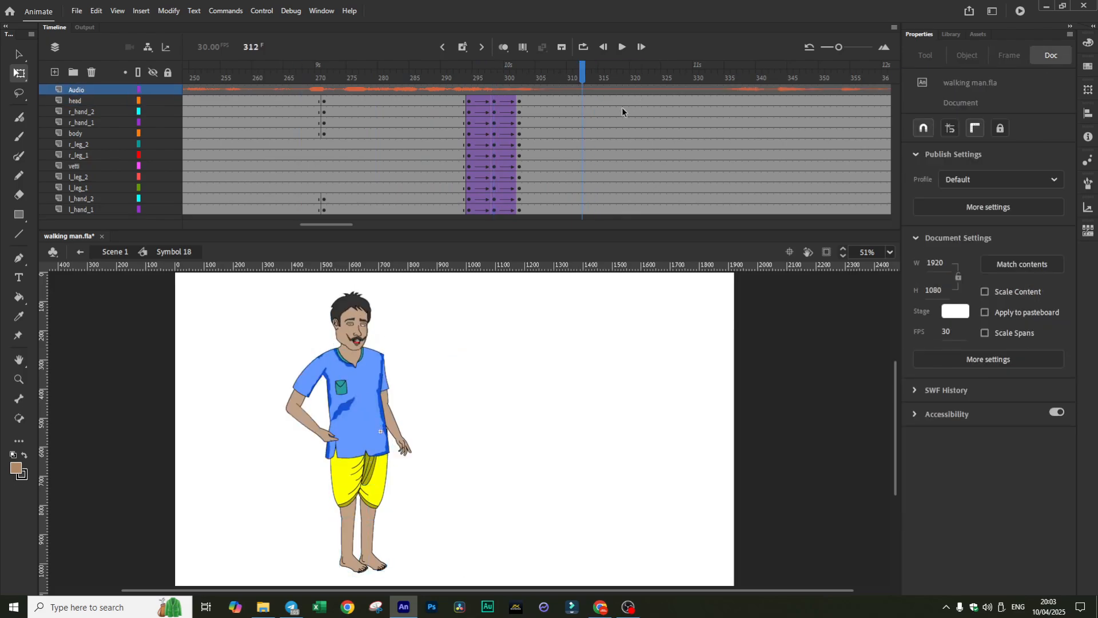
{"action": "left_click", "coordinate": [493, 87]}
{"action": "left_click", "coordinate": [547, 368]}
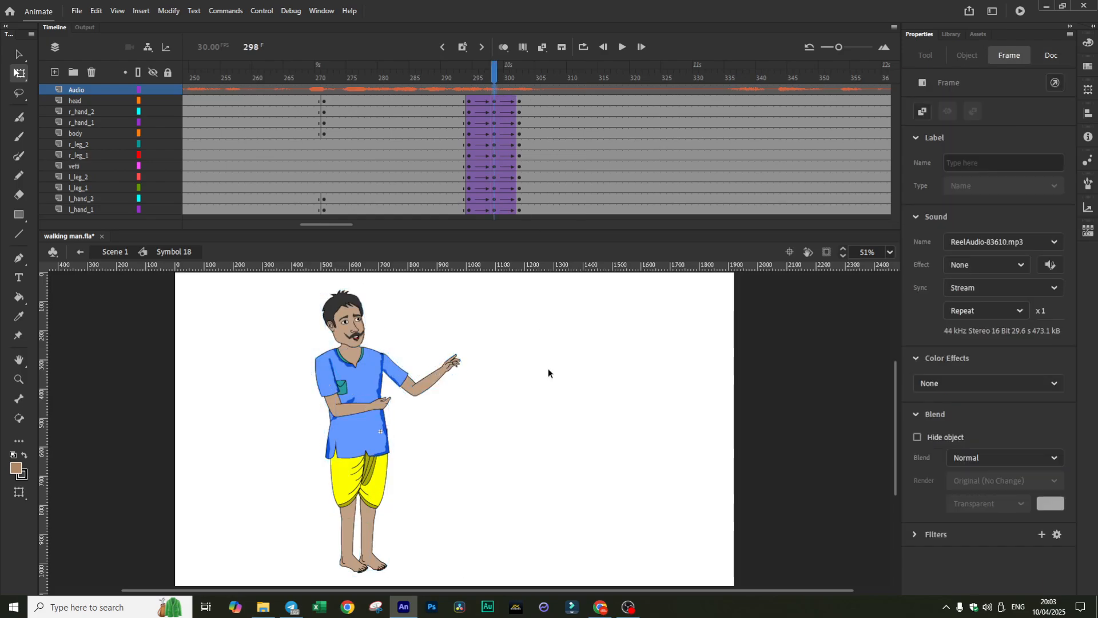
- Squash the whole character at frame 298 toward the feet to a height of about 960 and play back the gesture
{"action": "left_click_drag", "start_coordinate": [290, 284], "coordinate": [499, 588]}
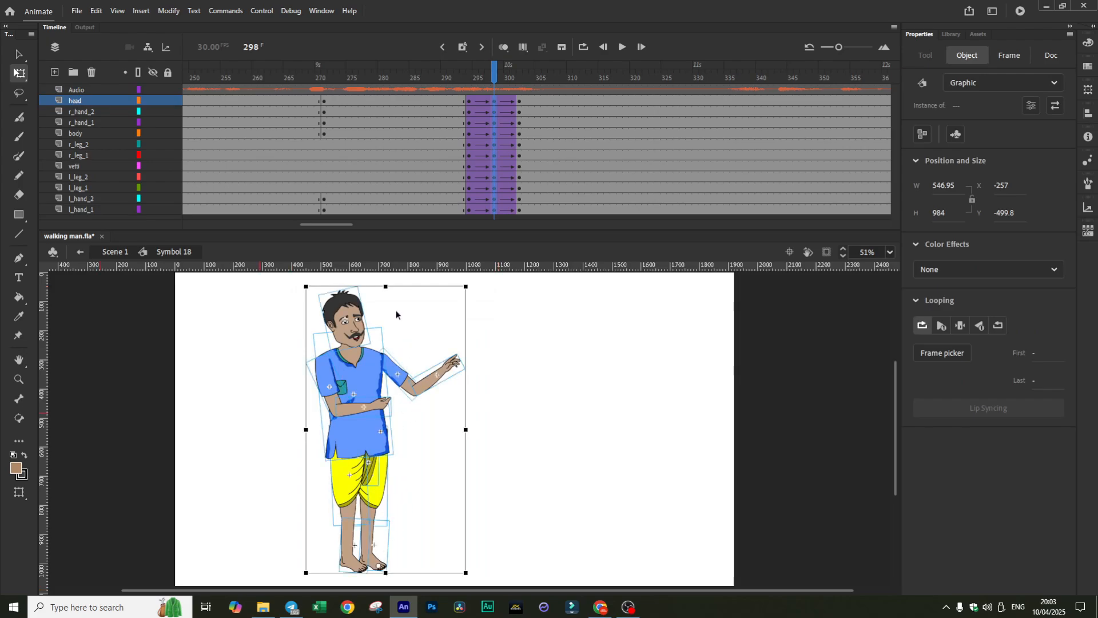
{"action": "left_click_drag", "start_coordinate": [386, 286], "coordinate": [386, 293]}
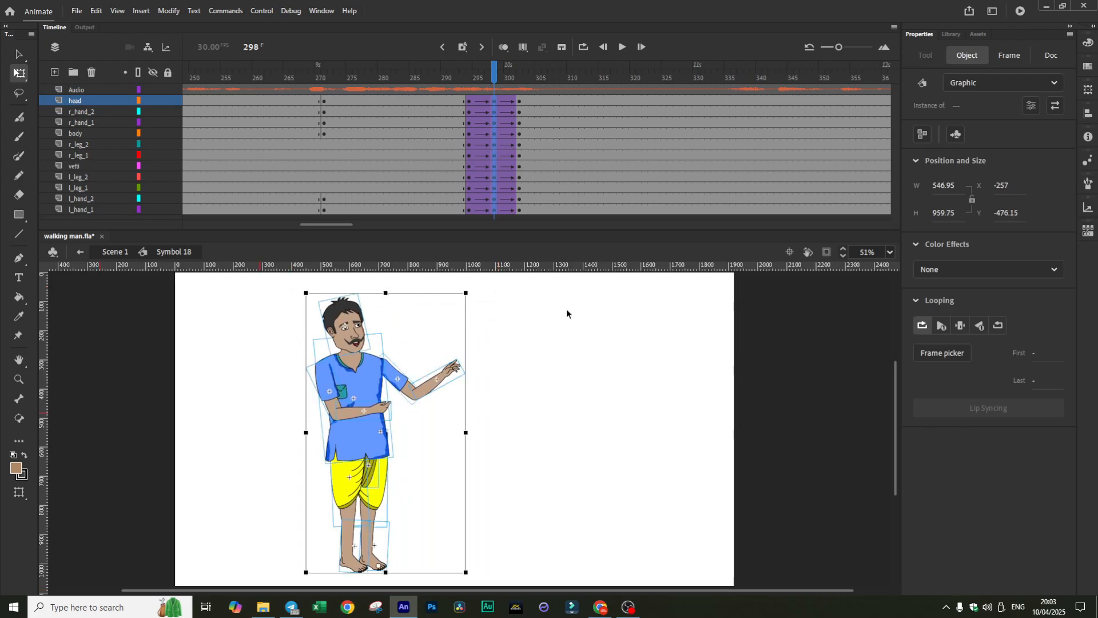
{"action": "left_click", "coordinate": [566, 313]}
{"action": "left_click", "coordinate": [306, 90]}
{"action": "left_click", "coordinate": [622, 47]}
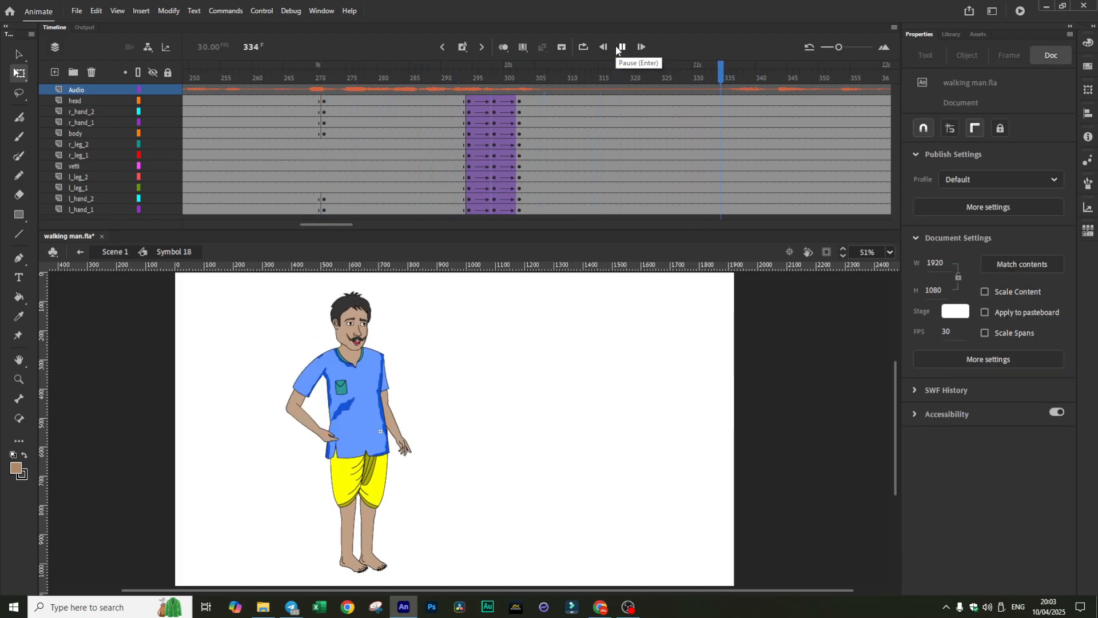
- Insert keyframes on all body-part layers from head to l_hand_1 at frames 369, 373 and 377
{"action": "left_click", "coordinate": [399, 94]}
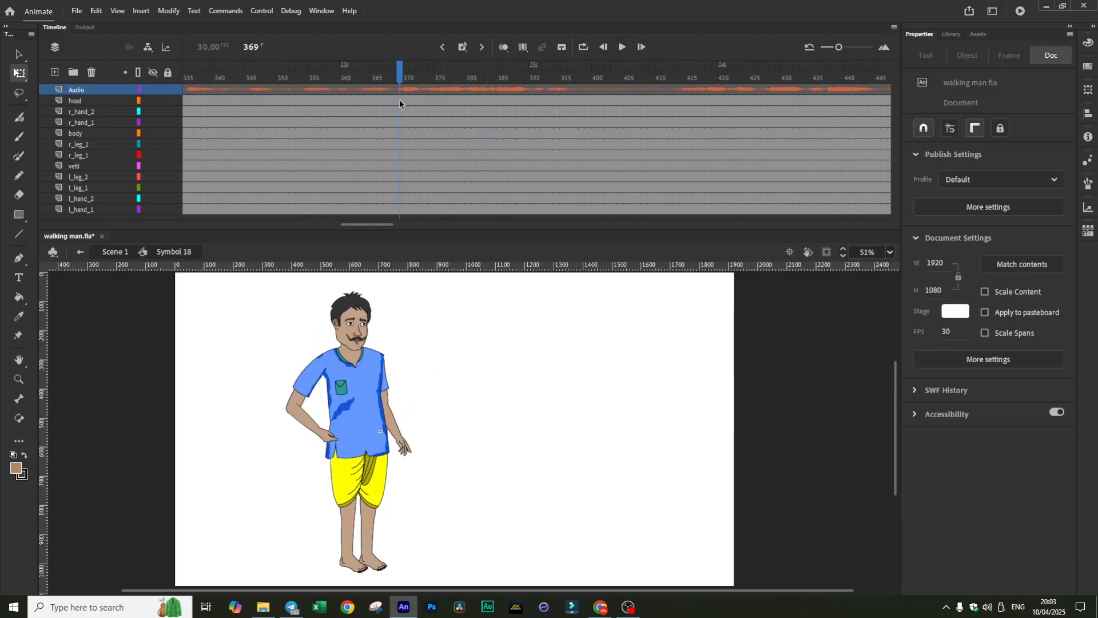
{"action": "left_click", "coordinate": [399, 101]}
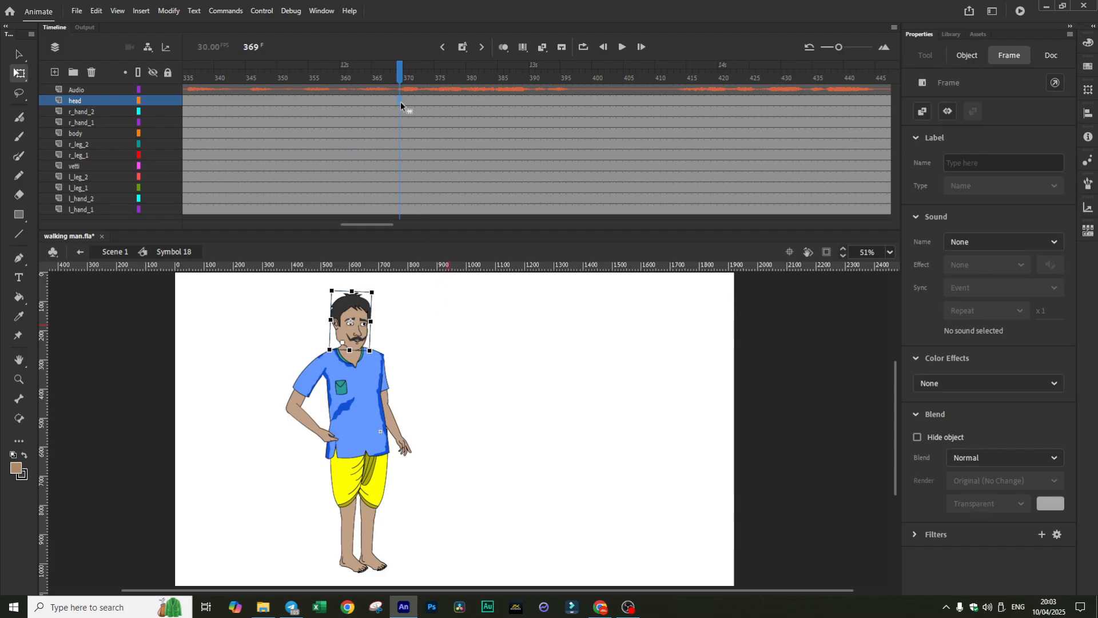
{"action": "left_click", "coordinate": [460, 429]}
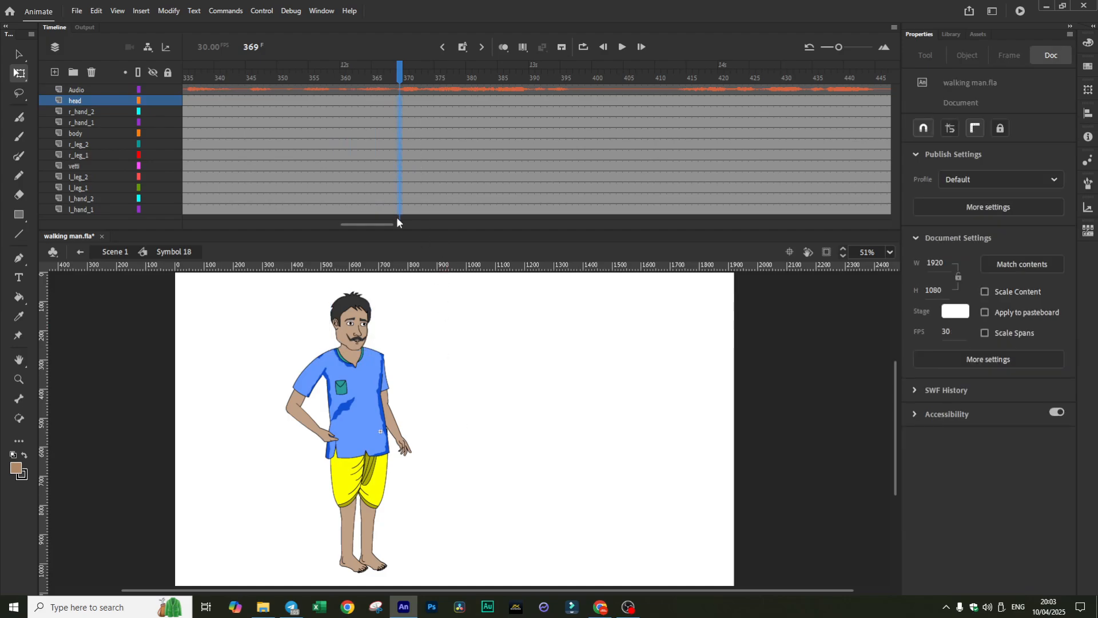
{"action": "left_click_drag", "start_coordinate": [399, 210], "coordinate": [427, 210]}
{"action": "key", "text": "F6"}
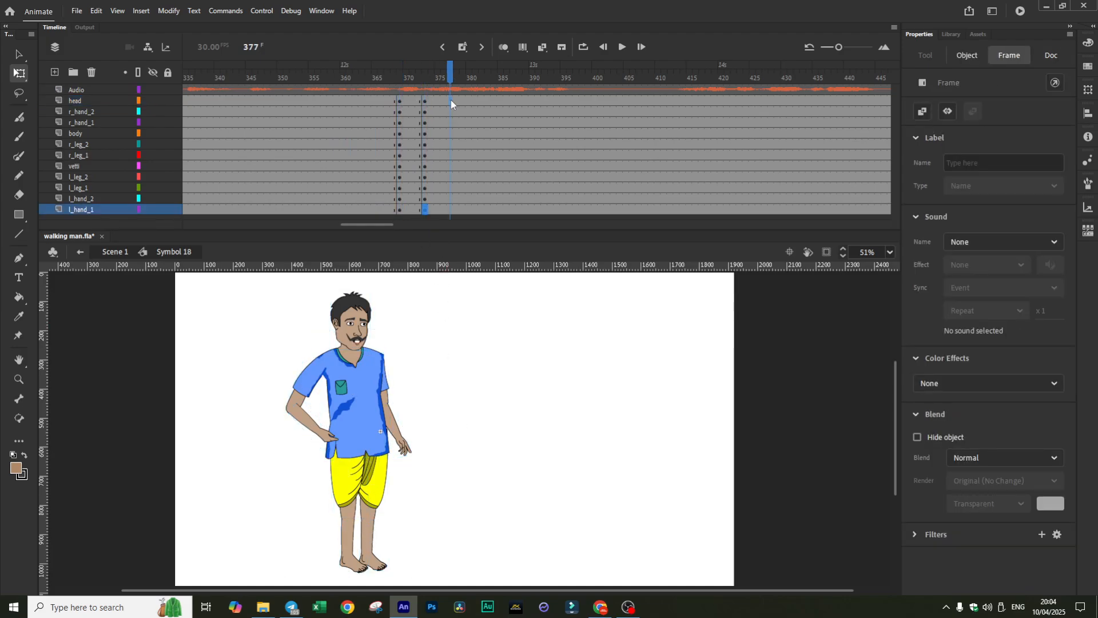
{"action": "left_click_drag", "start_coordinate": [451, 99], "coordinate": [447, 215]}
{"action": "key", "text": "F6"}
- Squash the whole character at frame 373 toward the feet to a height of about 951
{"action": "left_click", "coordinate": [425, 89]}
{"action": "key", "text": "ctrl+a"}
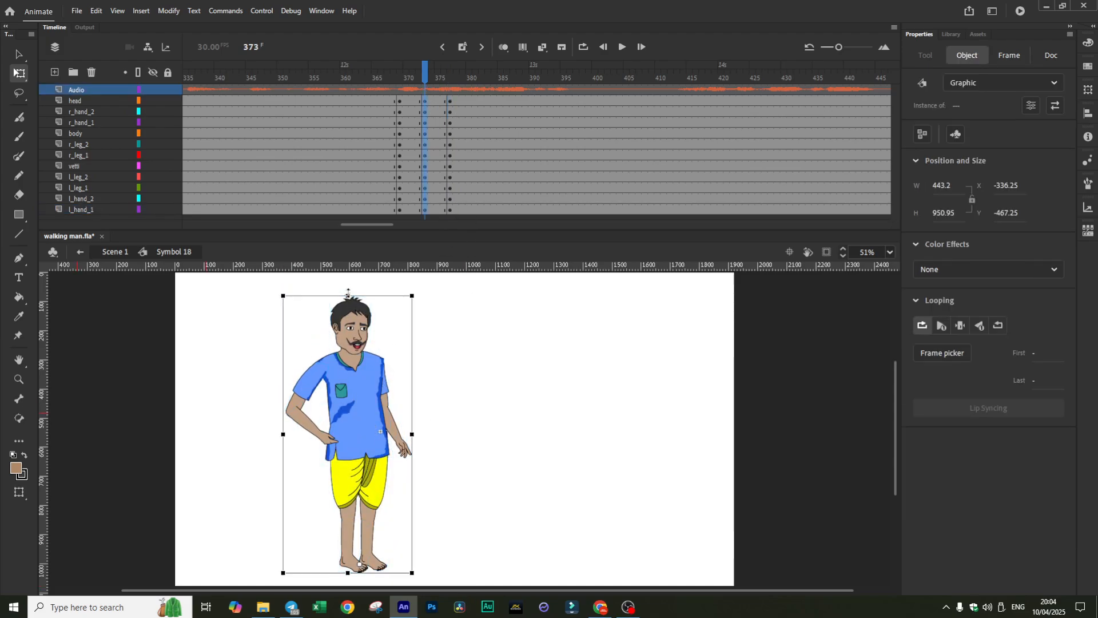
{"action": "left_click", "coordinate": [420, 387]}
- Try rotating the r_hand arm in toward the body and swinging its forearm down at frame 373
{"action": "left_click", "coordinate": [310, 371]}
{"action": "left_click", "coordinate": [326, 442], "text": "shift"}
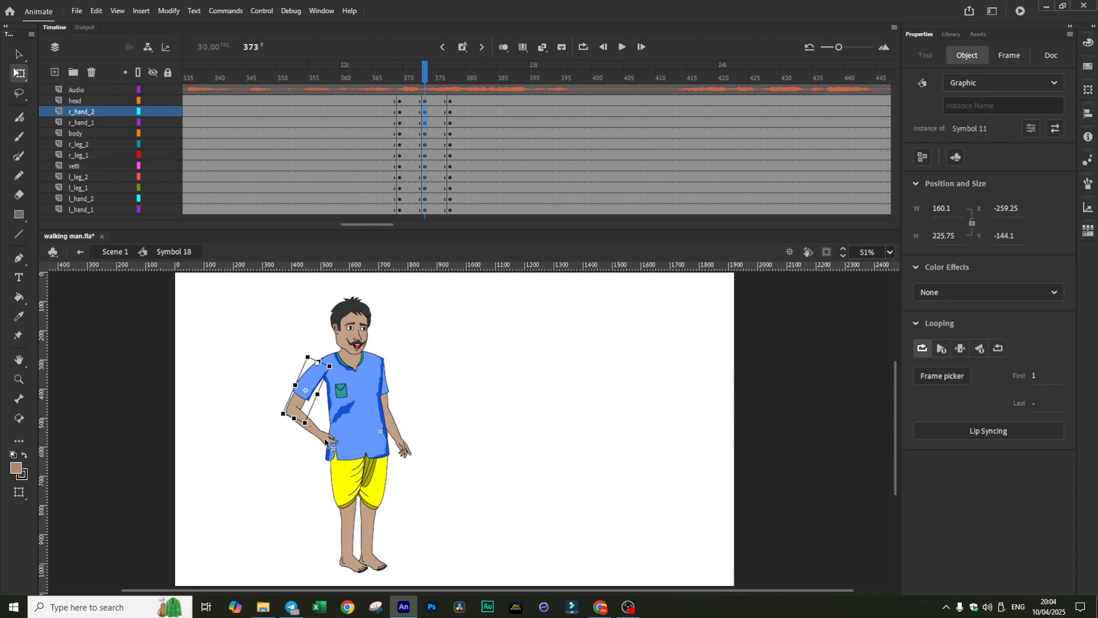
{"action": "left_click_drag", "start_coordinate": [320, 384], "coordinate": [323, 366]}
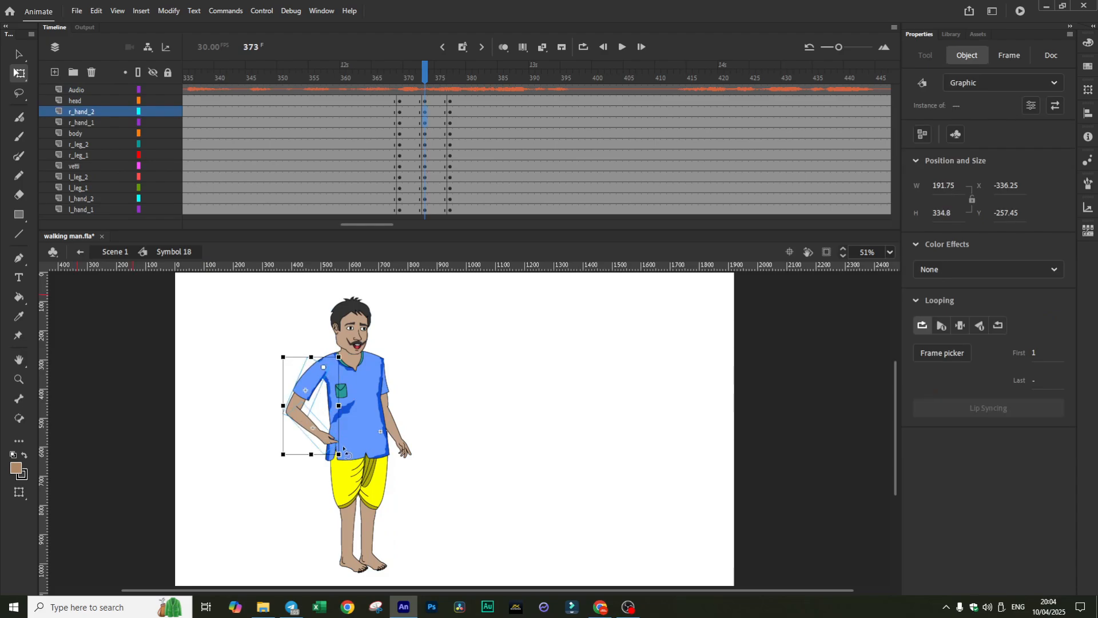
{"action": "left_click_drag", "start_coordinate": [343, 462], "coordinate": [430, 514]}
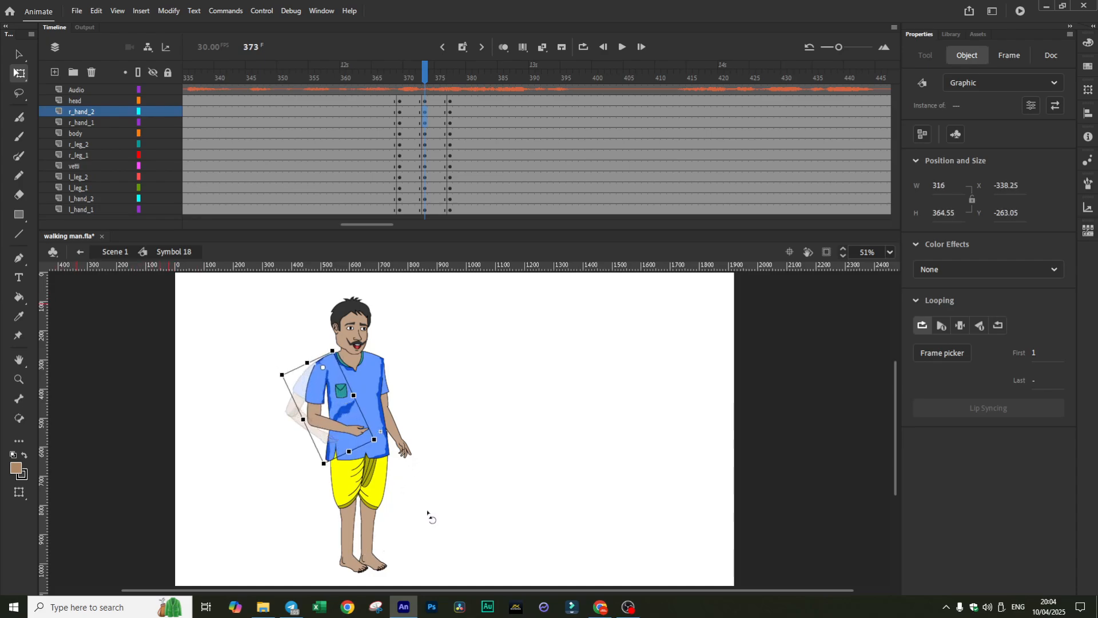
{"action": "left_click", "coordinate": [540, 364]}
{"action": "left_click", "coordinate": [362, 427]}
{"action": "key", "text": "ctrl+z"}
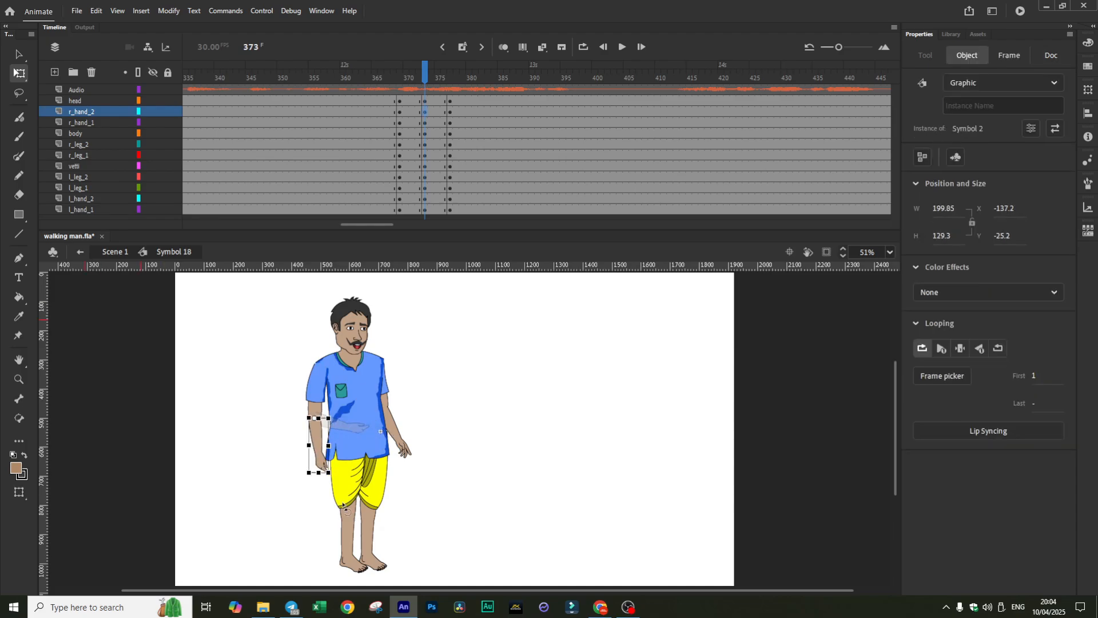
{"action": "left_click", "coordinate": [395, 410]}
{"action": "left_click_drag", "start_coordinate": [412, 461], "coordinate": [455, 423]}
- Undo the arm rotations at frame 373
{"action": "key", "text": "ctrl+z"}
{"action": "key", "text": "ctrl+z"}
{"action": "key", "text": "ctrl+z"}
{"action": "key", "text": "ctrl+z"}
{"action": "key", "text": "ctrl+z"}
{"action": "key", "text": "ctrl+z"}
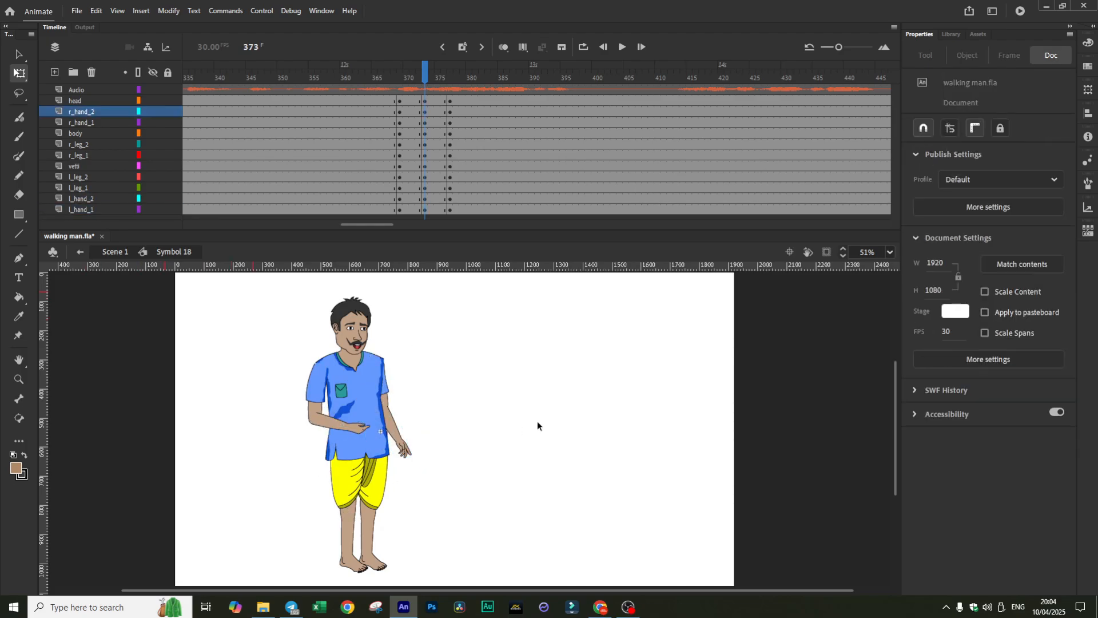
{"action": "key", "text": "ctrl+z"}
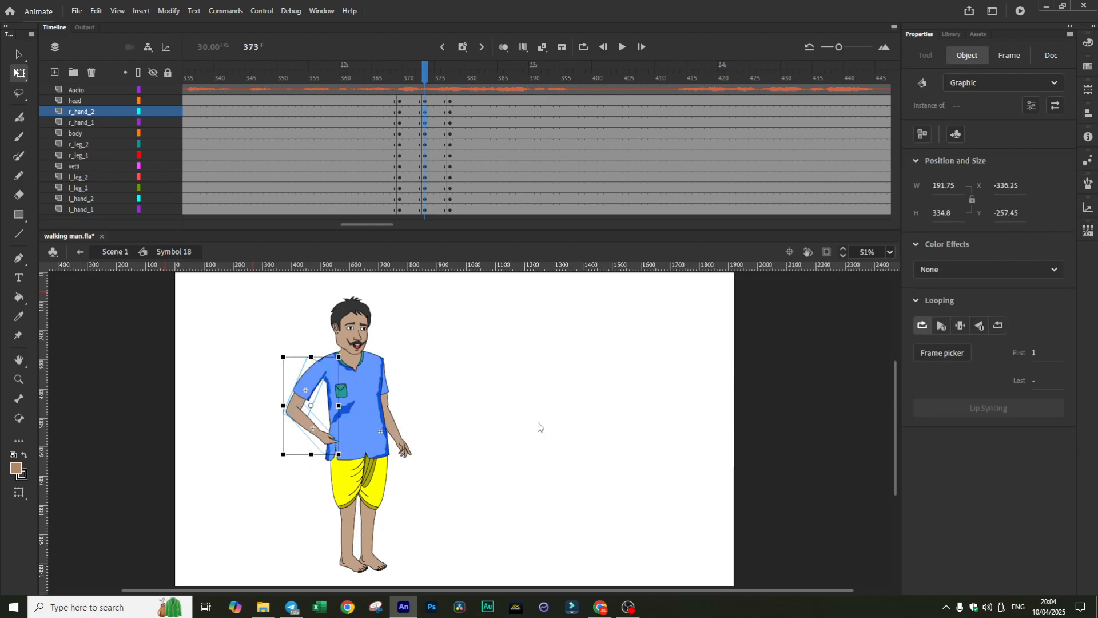
- Move the whole character's transformation point to the feet at frame 373 and squash the figure further to a height of about 925
{"action": "left_click_drag", "start_coordinate": [269, 311], "coordinate": [464, 573]}
{"action": "left_click_drag", "start_coordinate": [347, 434], "coordinate": [358, 571]}
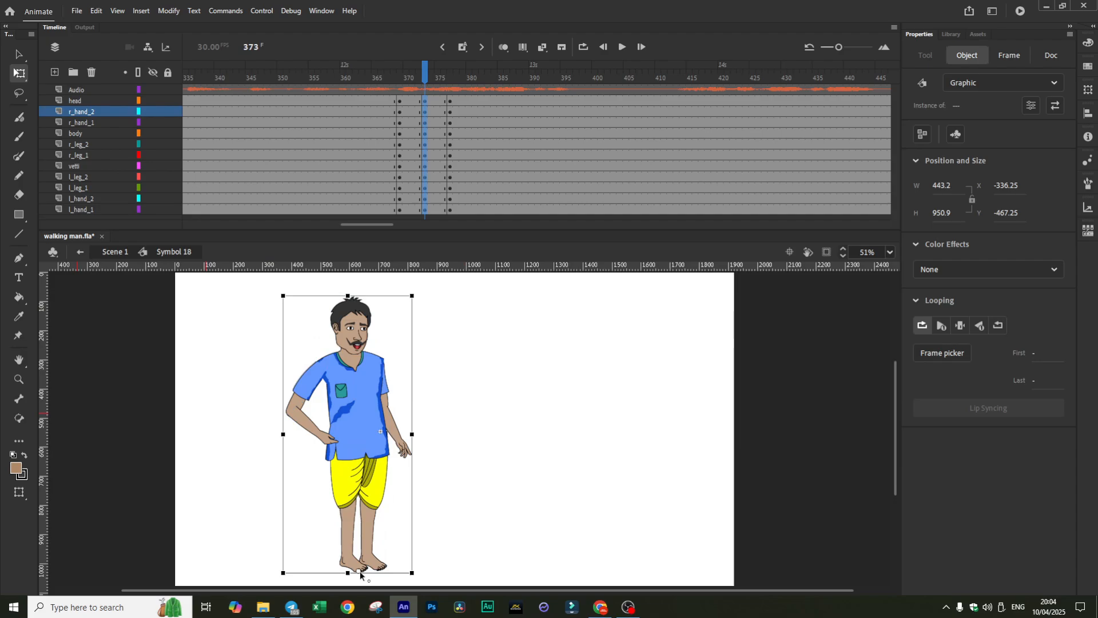
{"action": "left_click_drag", "start_coordinate": [348, 292], "coordinate": [349, 300]}
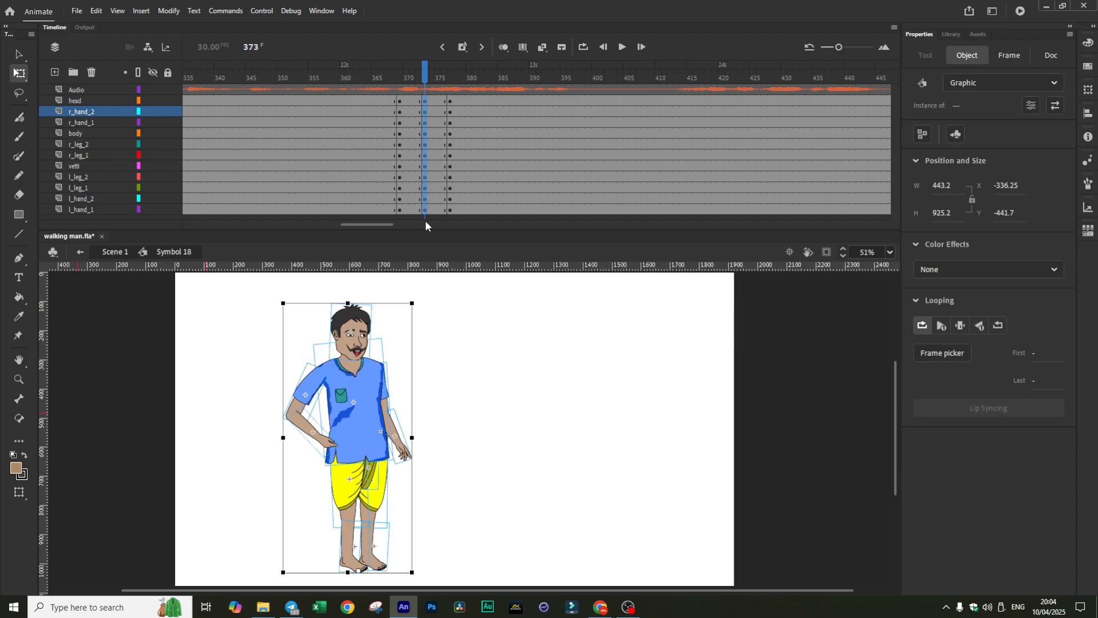
- Rotate the head slightly backward on the neck at frame 373
{"action": "left_click", "coordinate": [364, 319]}
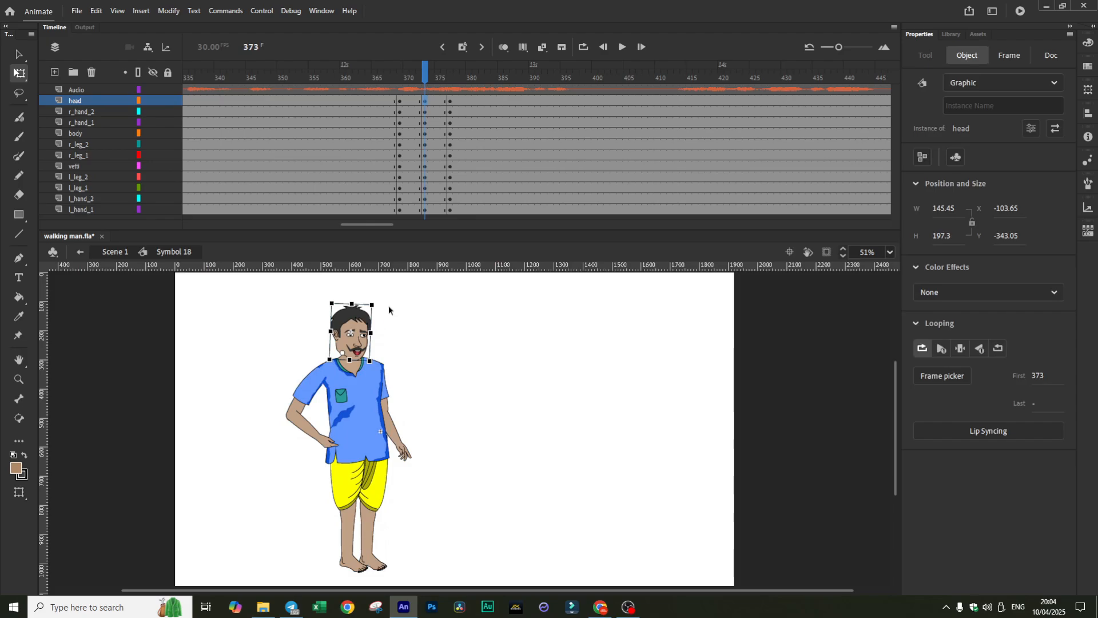
{"action": "left_click_drag", "start_coordinate": [377, 300], "coordinate": [370, 296]}
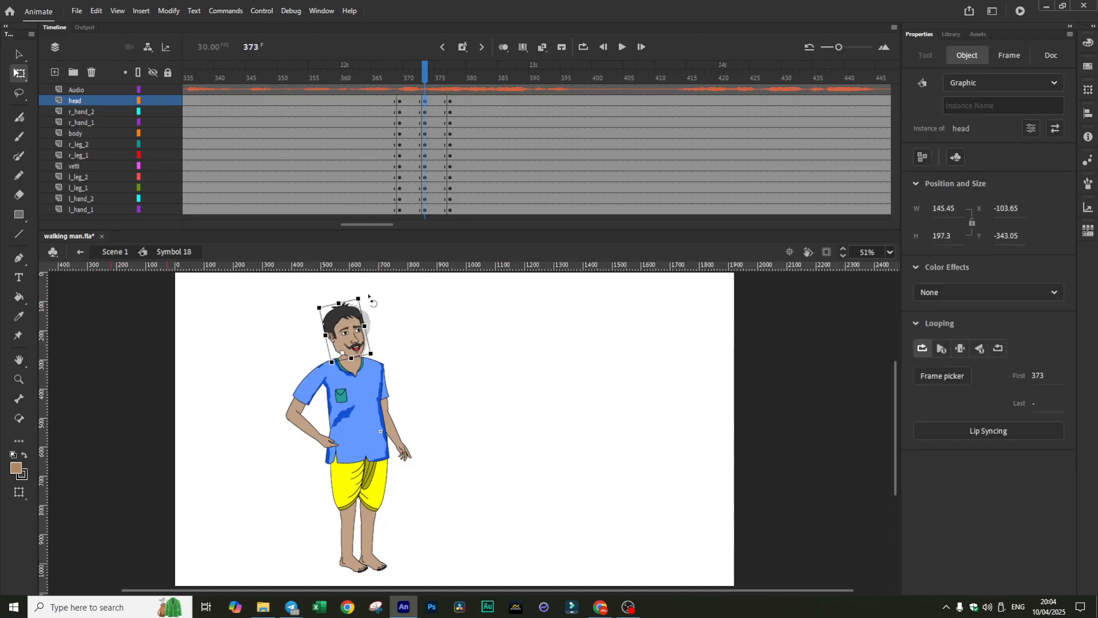
{"action": "left_click", "coordinate": [446, 304]}
{"action": "left_click", "coordinate": [452, 87]}
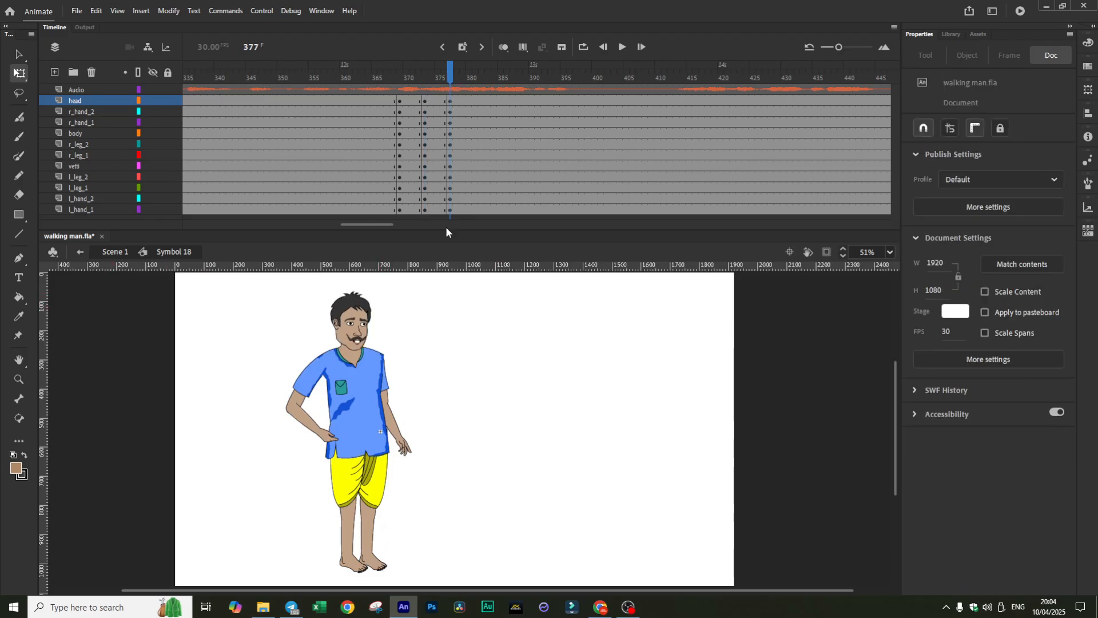
- Rotate the whole r_hand arm in toward the torso at frame 377 so its hand rests in front of the shirt
{"action": "left_click", "coordinate": [317, 390]}
{"action": "left_click", "coordinate": [319, 401]}
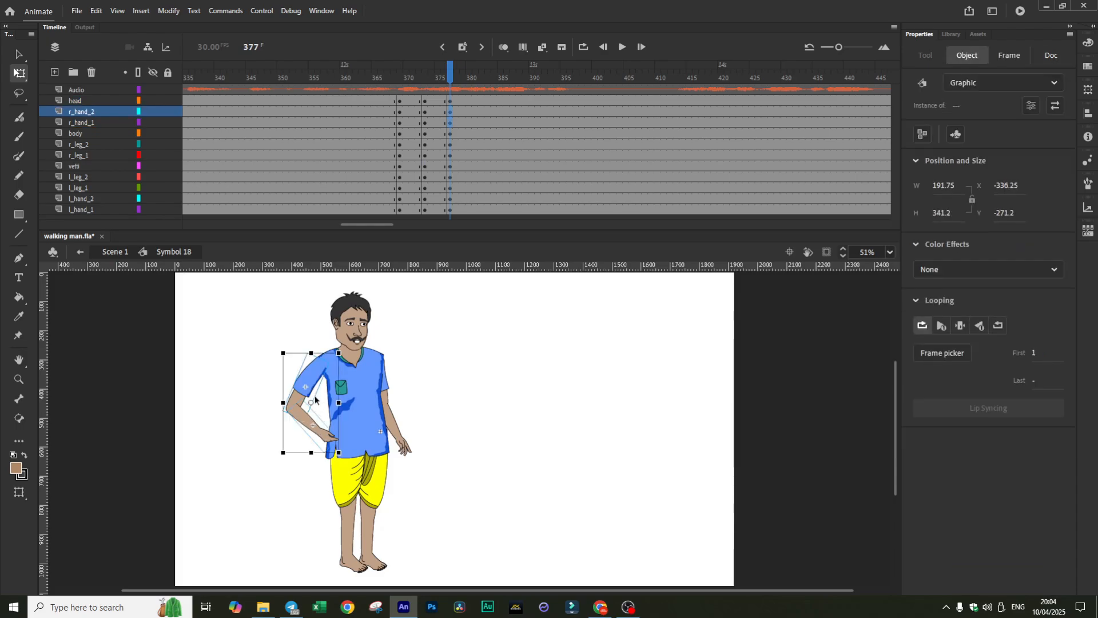
{"action": "left_click_drag", "start_coordinate": [275, 463], "coordinate": [295, 466]}
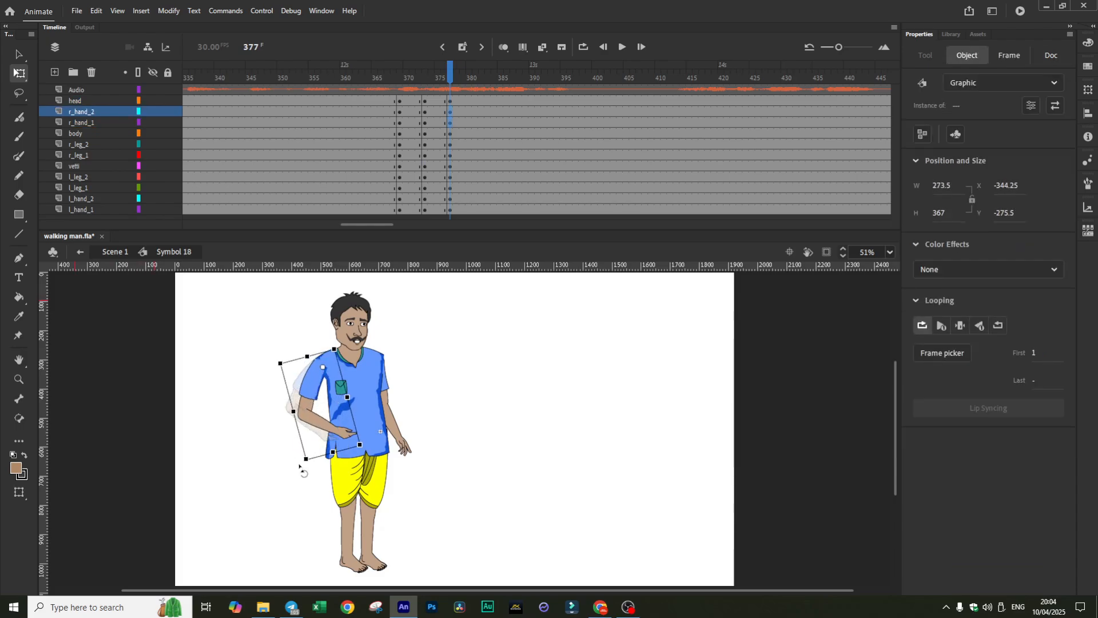
- Swing the l_hand arm outward at frame 377 and raise its forearm into a gesture away from the body
{"action": "left_click", "coordinate": [401, 429]}
{"action": "left_click_drag", "start_coordinate": [434, 449], "coordinate": [482, 346]}
{"action": "left_click", "coordinate": [425, 416]}
{"action": "left_click", "coordinate": [431, 382]}
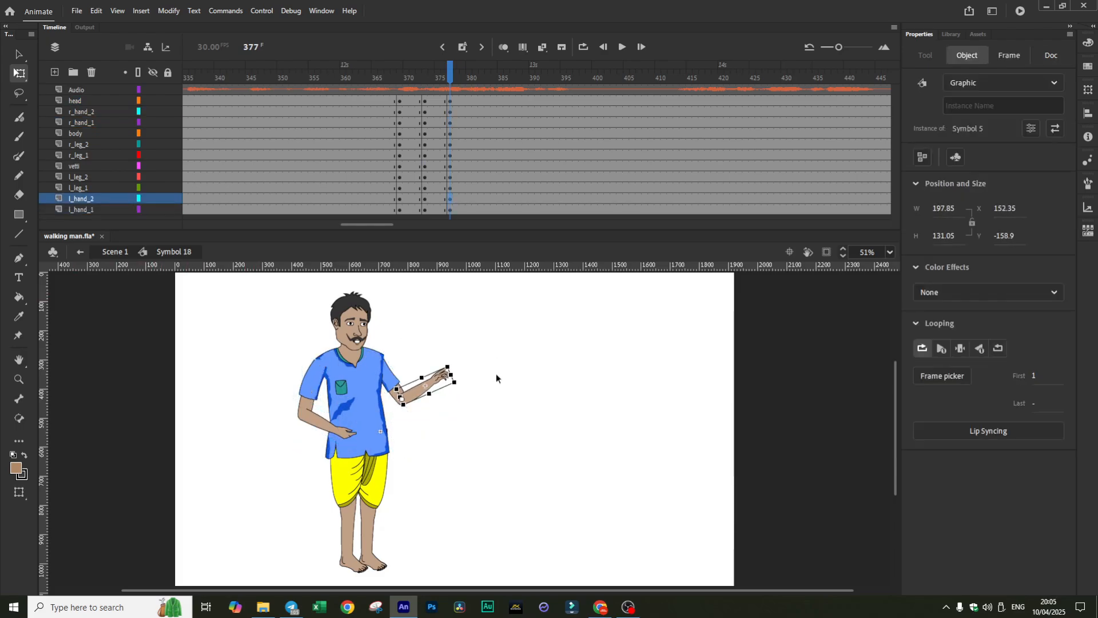
- Lean the head, torso and both arms slightly forward about the hips at frame 377, leaving out the vetti and legs
{"action": "key", "text": "ctrl+a"}
{"action": "left_click", "coordinate": [366, 486], "text": "shift"}
{"action": "left_click_drag", "start_coordinate": [466, 289], "coordinate": [476, 294]}
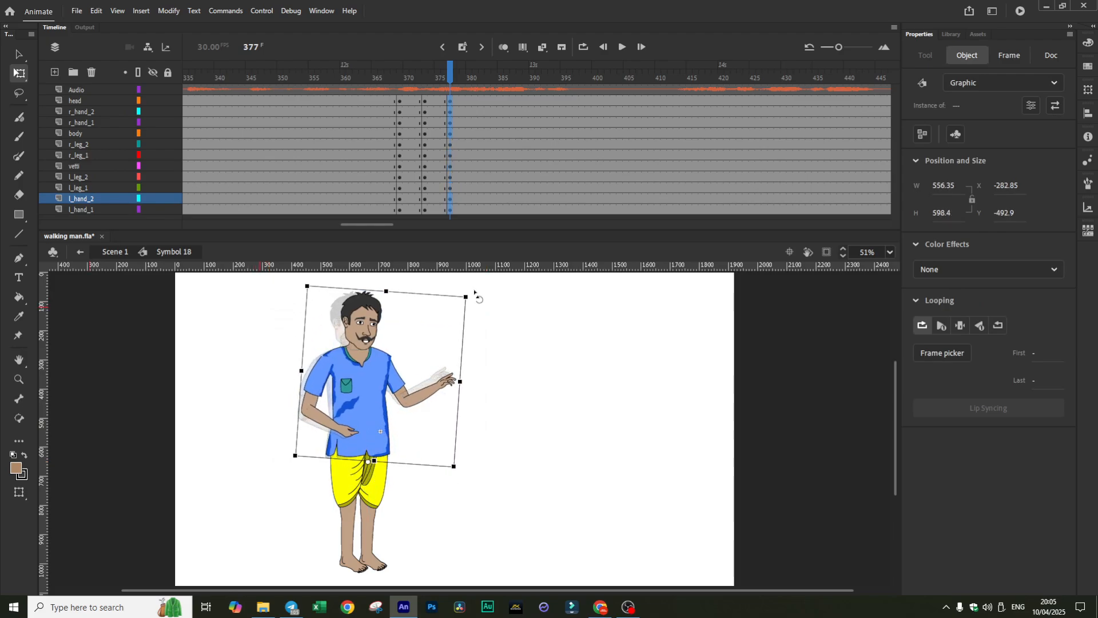
- Play the timeline from frame 364 to check the timing of the new gesture poses against the audio
{"action": "left_click_drag", "start_coordinate": [408, 100], "coordinate": [427, 167]}
{"action": "left_click", "coordinate": [354, 395]}
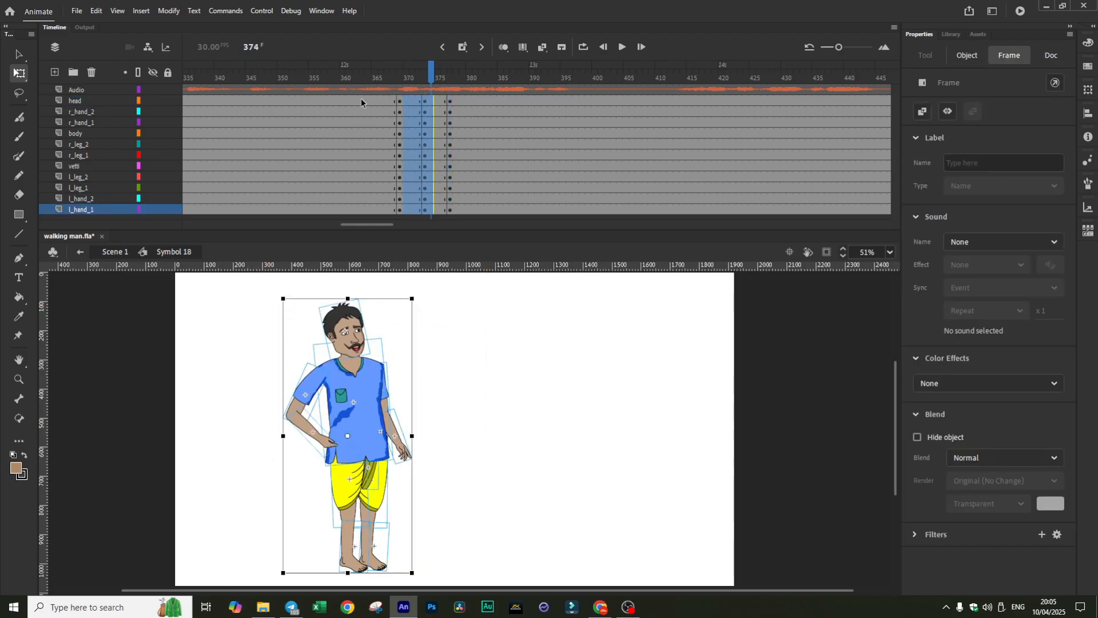
{"action": "left_click", "coordinate": [368, 90]}
{"action": "left_click", "coordinate": [619, 48]}
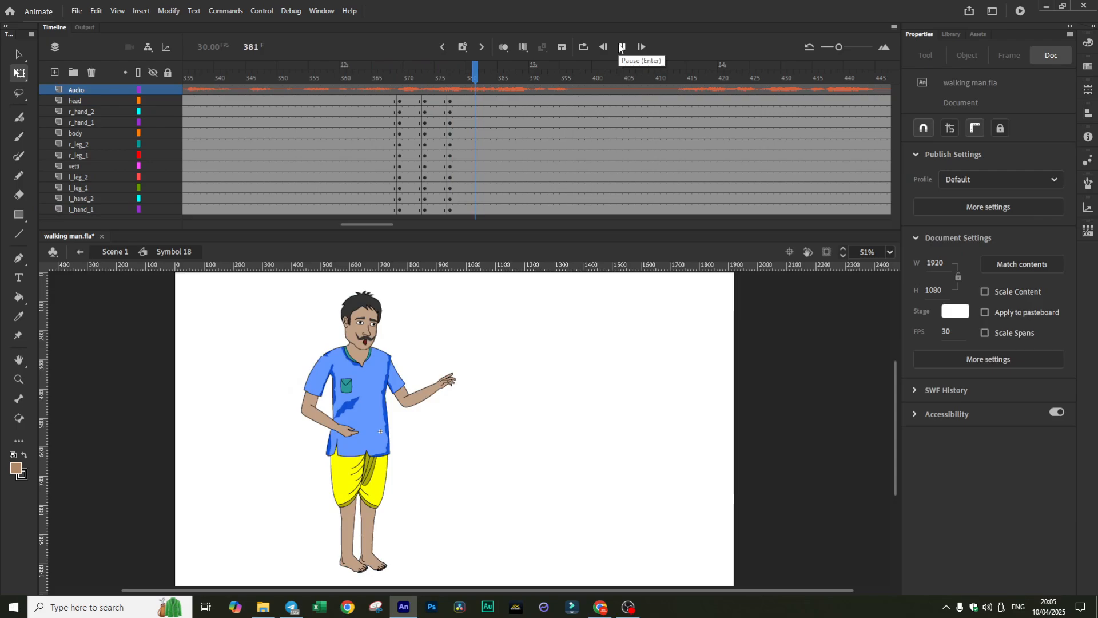
{"action": "left_click", "coordinate": [621, 47]}
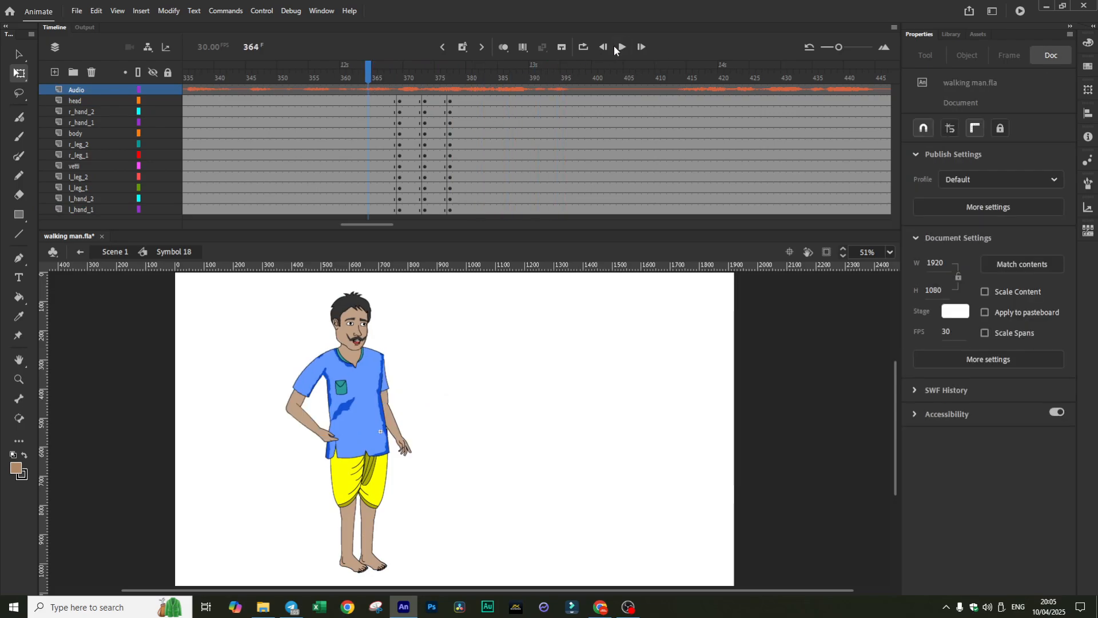
{"action": "left_click", "coordinate": [621, 47]}
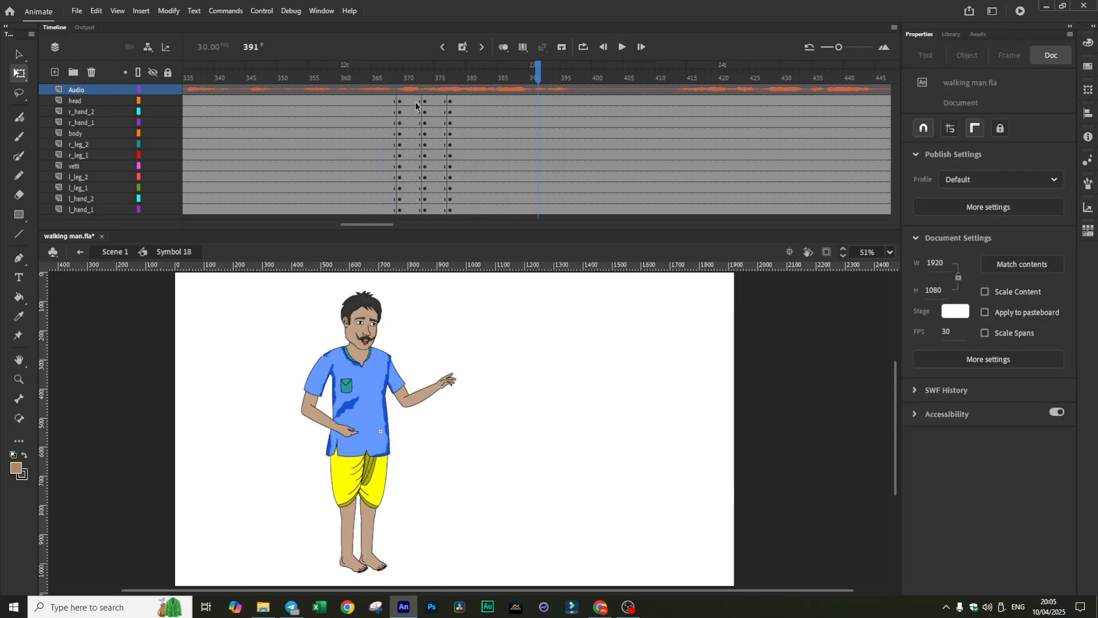
- Create classic tweens on all body-part layers between the keyframes at 369, 373 and 377, and play back the gesture
{"action": "left_click_drag", "start_coordinate": [416, 105], "coordinate": [435, 209]}
{"action": "right_click", "coordinate": [432, 152]}
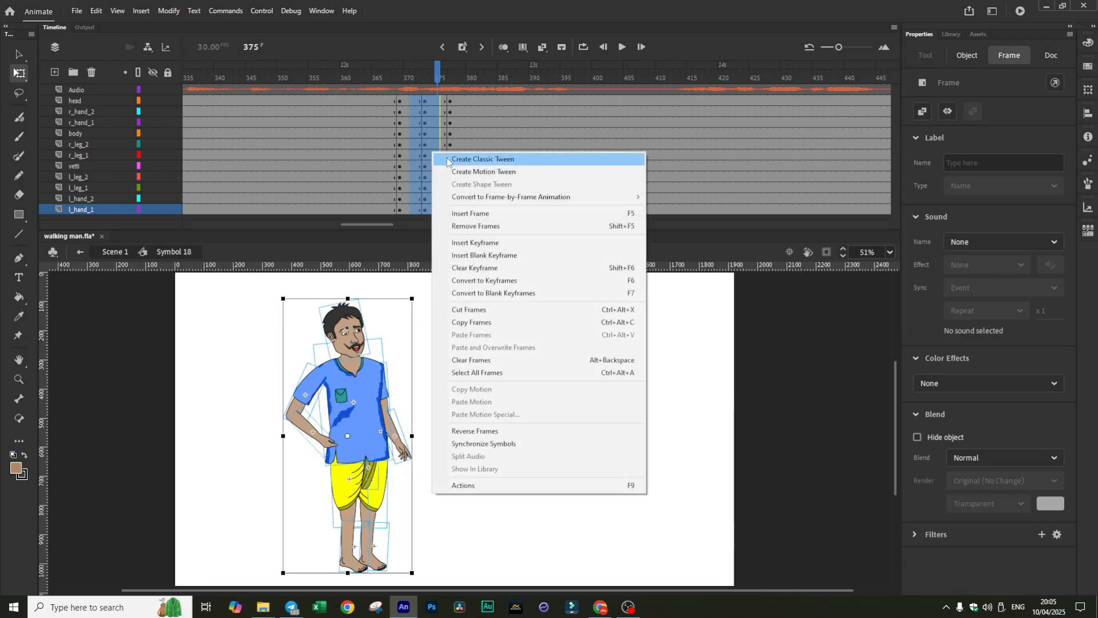
{"action": "left_click", "coordinate": [448, 159]}
{"action": "left_click", "coordinate": [355, 79]}
{"action": "left_click", "coordinate": [621, 48]}
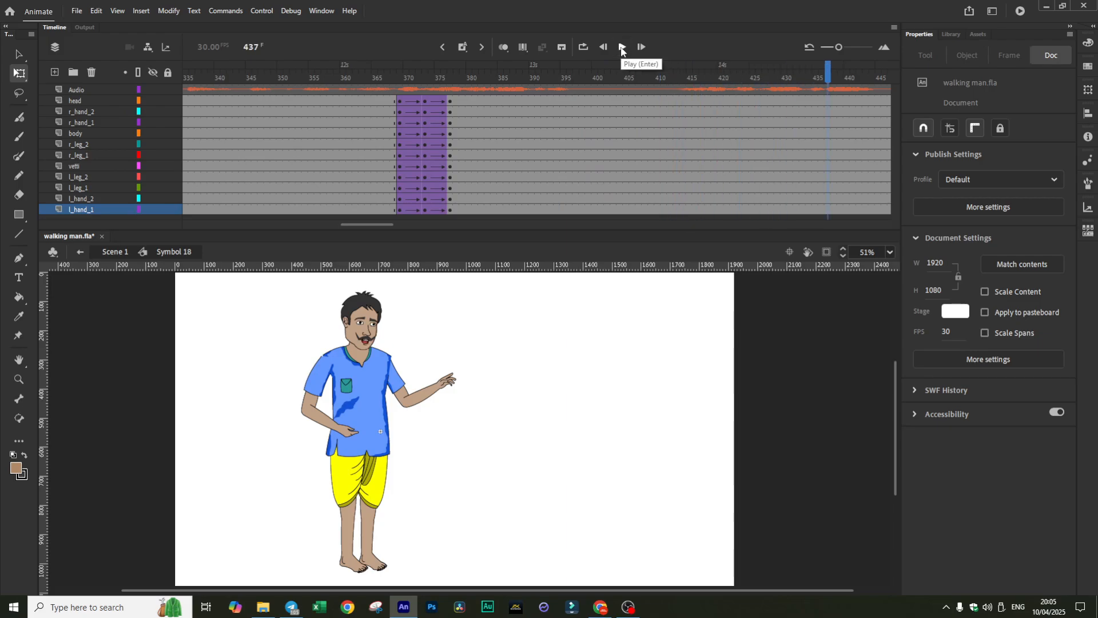
- Save the file, shrink the timeline height and return to Scene 1
{"action": "left_click_drag", "start_coordinate": [357, 225], "coordinate": [524, 225]}
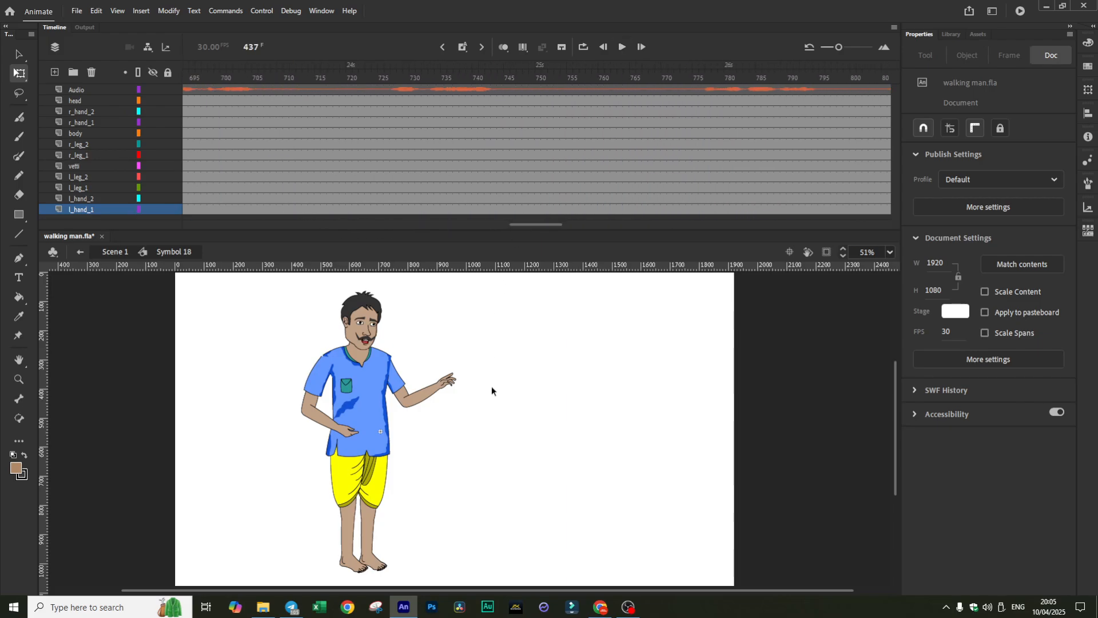
{"action": "key", "text": "ctrl+s"}
{"action": "left_click_drag", "start_coordinate": [532, 224], "coordinate": [532, 137]}
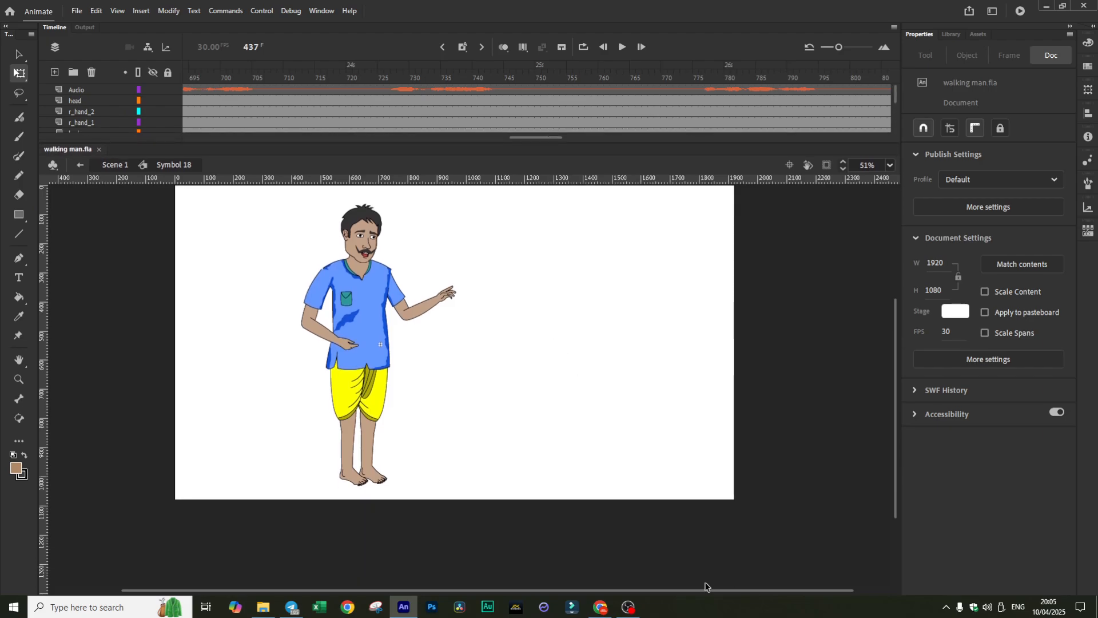
{"action": "left_click_drag", "start_coordinate": [706, 586], "coordinate": [632, 585]}
{"action": "double_click", "coordinate": [661, 336]}
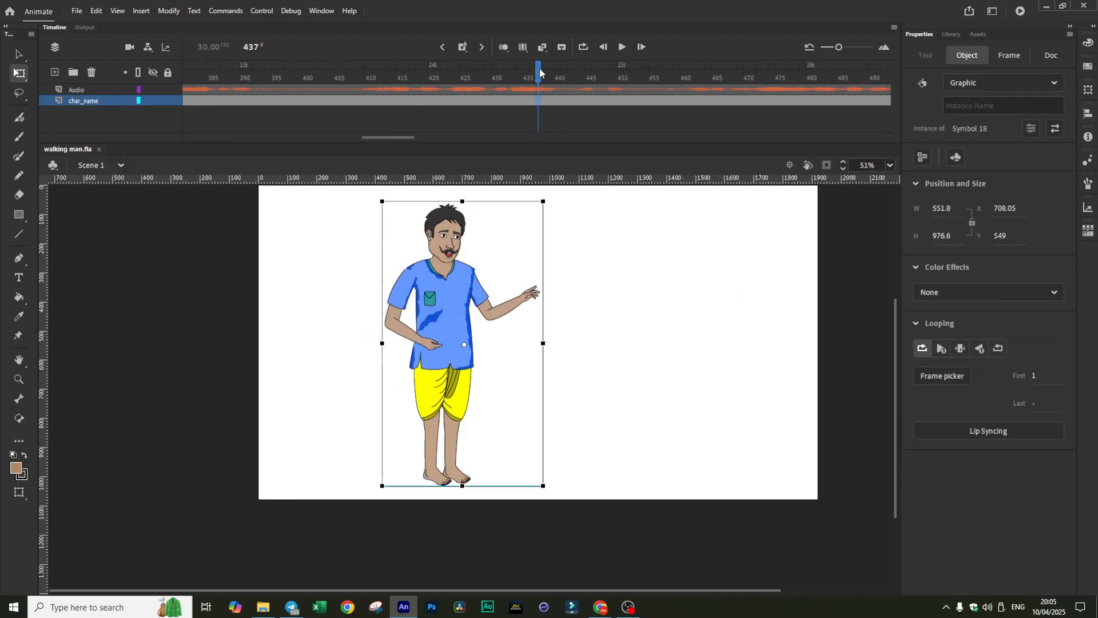
- Select all frames inside the character symbol and apply Synchronize Symbols to them
{"action": "double_click", "coordinate": [465, 253]}
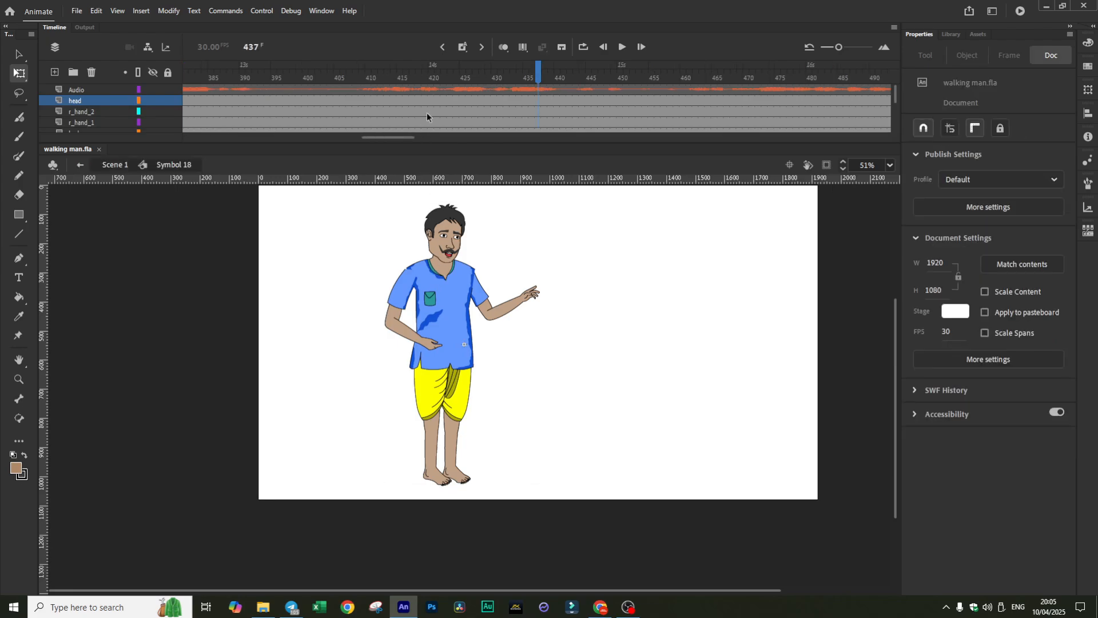
{"action": "right_click", "coordinate": [431, 111]}
{"action": "left_click", "coordinate": [475, 328]}
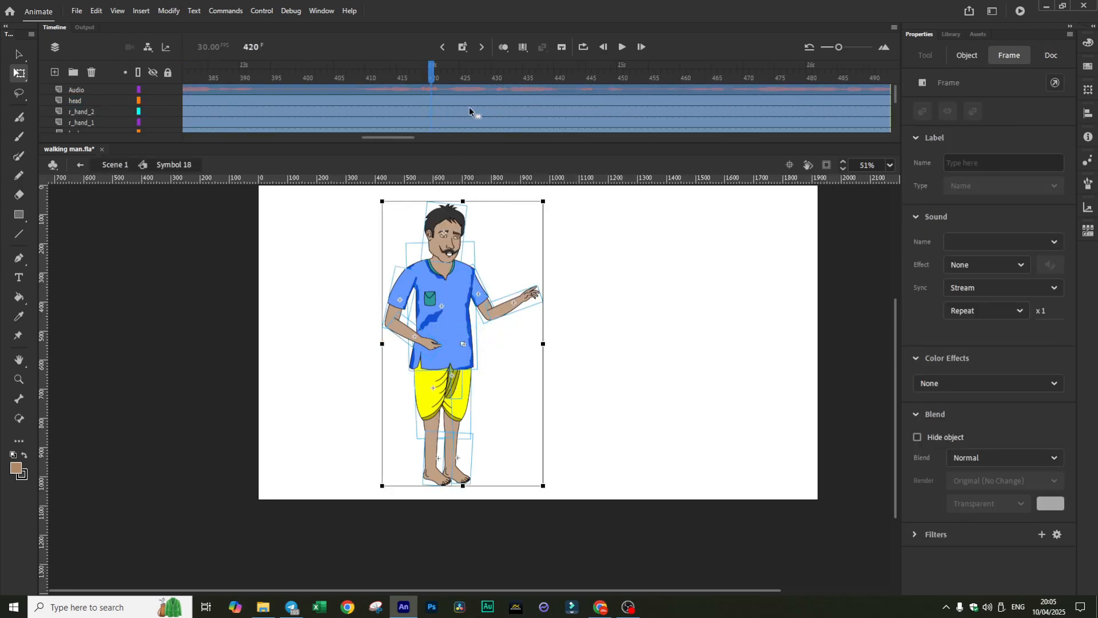
{"action": "right_click", "coordinate": [471, 109]}
{"action": "left_click", "coordinate": [524, 399]}
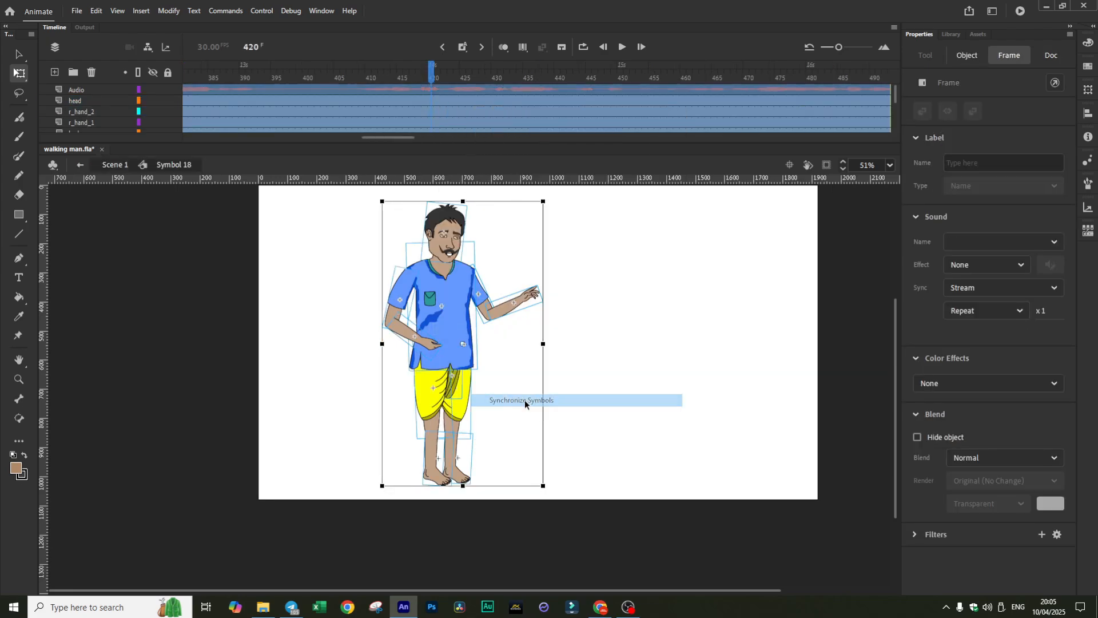
- Return to Scene 1, run Test Movie to watch the full talking animation, and close the preview
{"action": "double_click", "coordinate": [688, 329]}
{"action": "left_click_drag", "start_coordinate": [384, 135], "coordinate": [192, 139]}
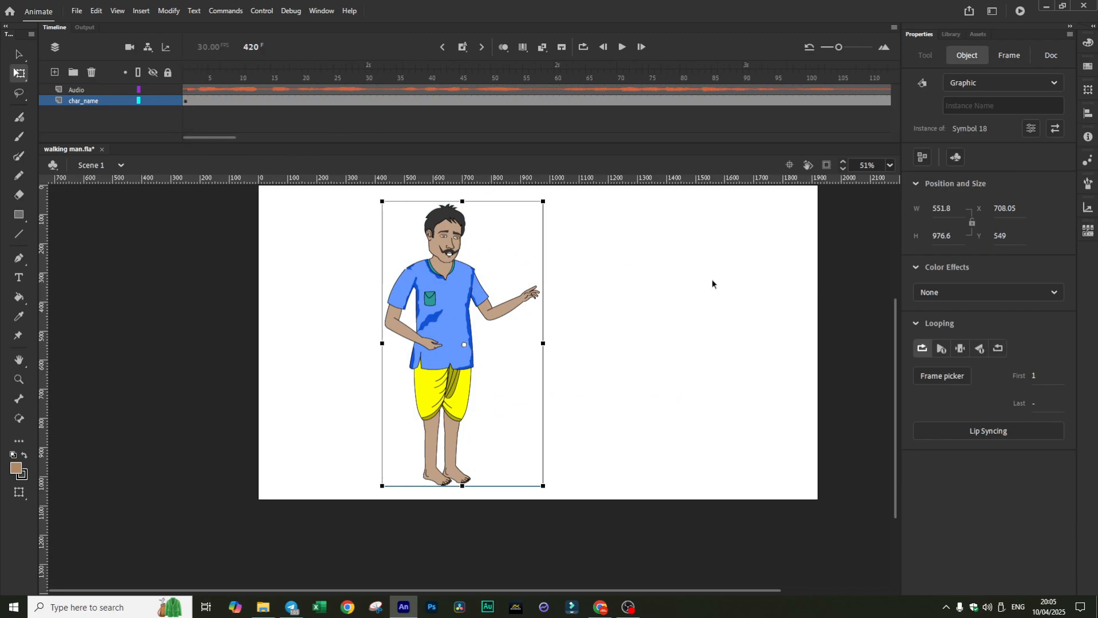
{"action": "left_click", "coordinate": [692, 284]}
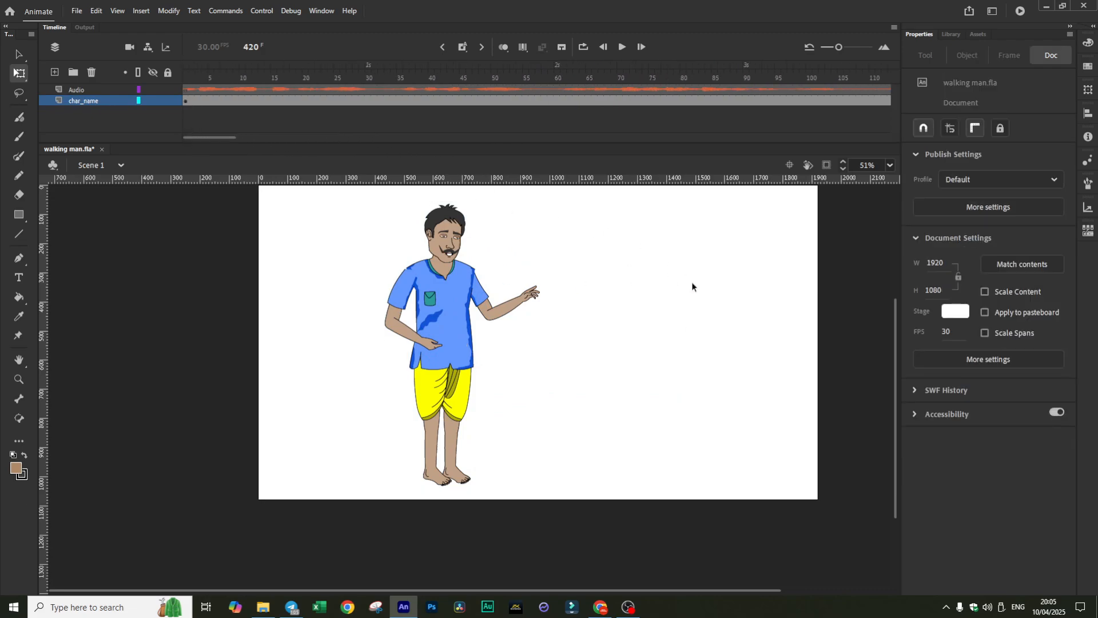
{"action": "key", "text": "ctrl+Return"}
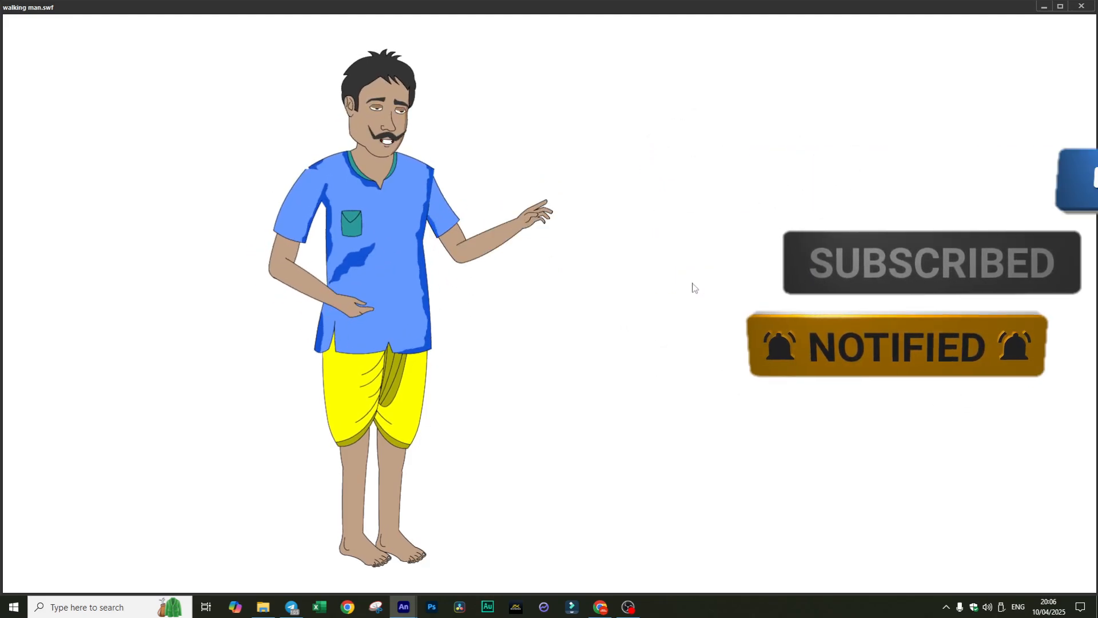
{"action": "left_click", "coordinate": [1080, 7]}
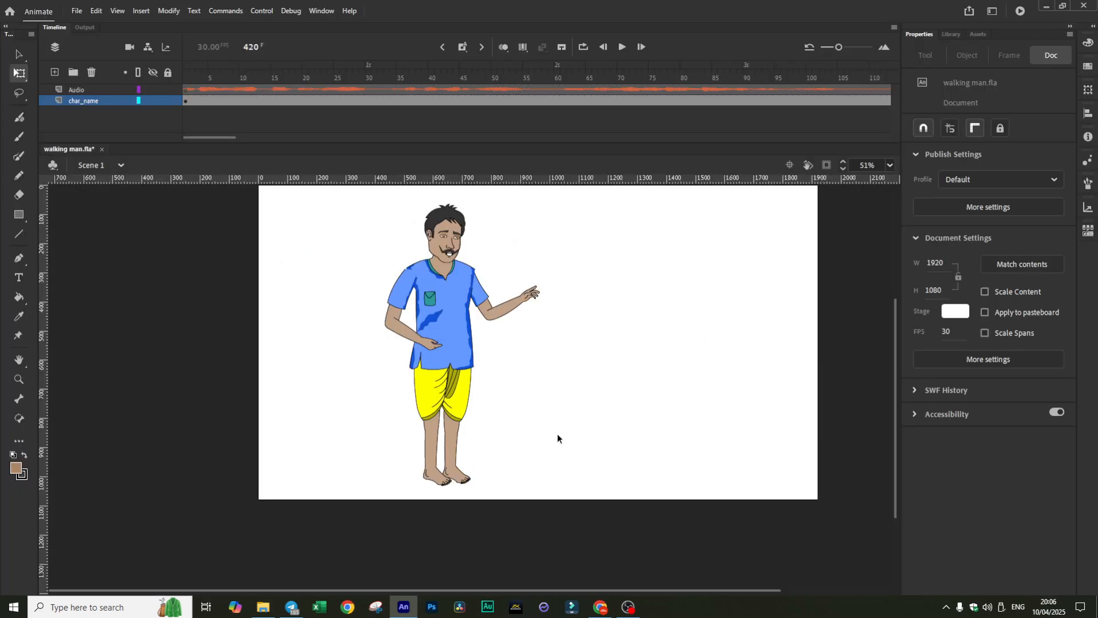
- Save walking man.fla and reduce the timeline height to its two scene layers
{"action": "key", "text": "ctrl+s"}
{"action": "scroll", "coordinate": [588, 398], "scroll_direction": "up", "scroll_amount": 3}
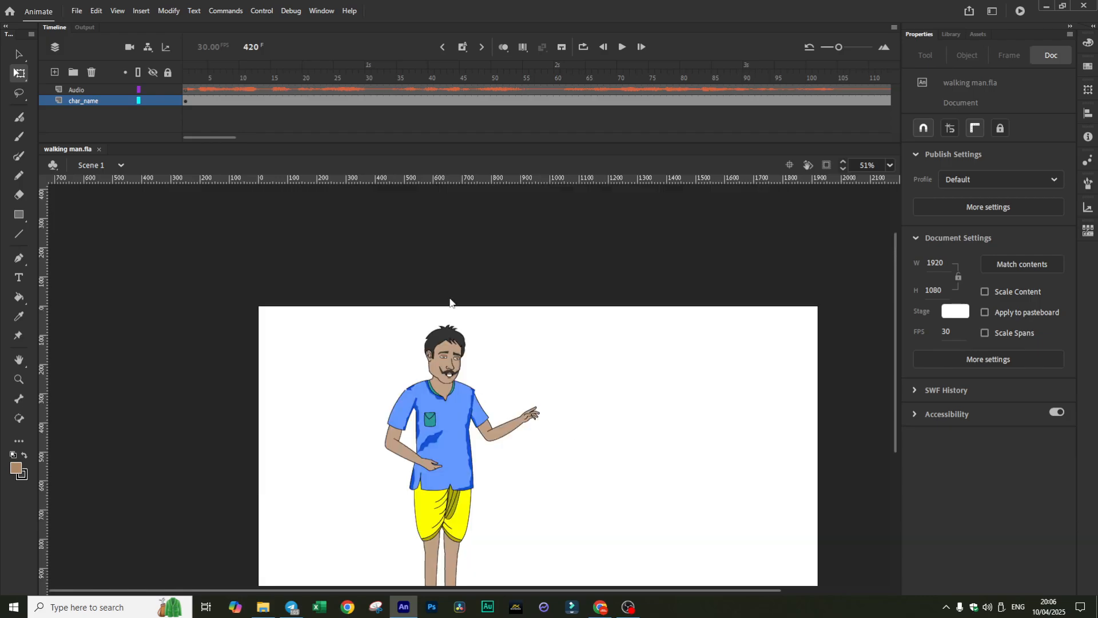
{"action": "left_click_drag", "start_coordinate": [468, 142], "coordinate": [467, 115]}
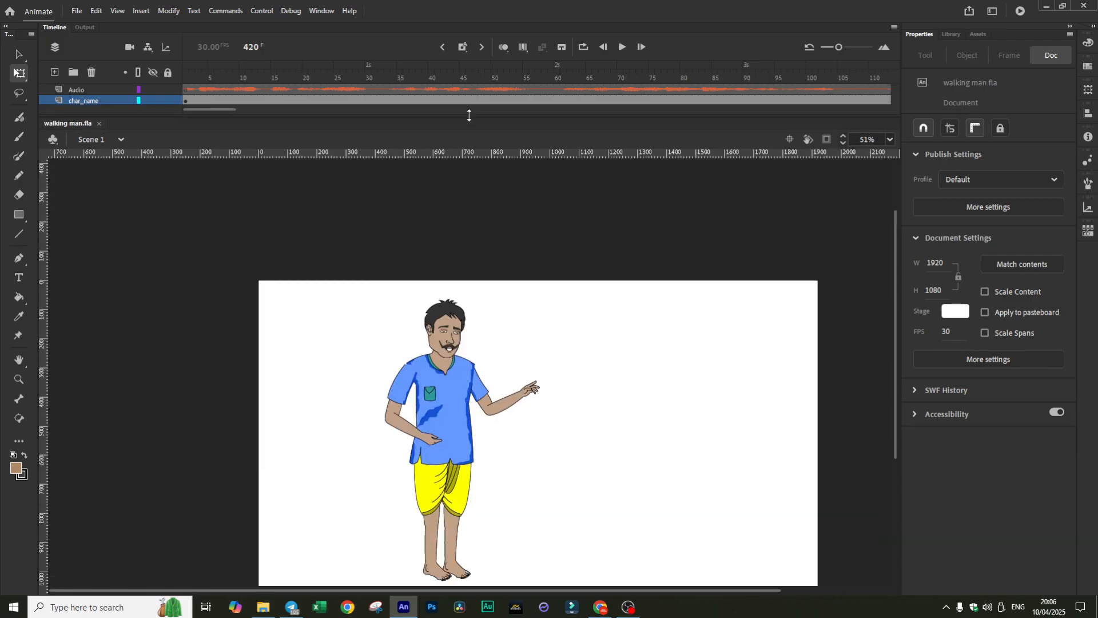